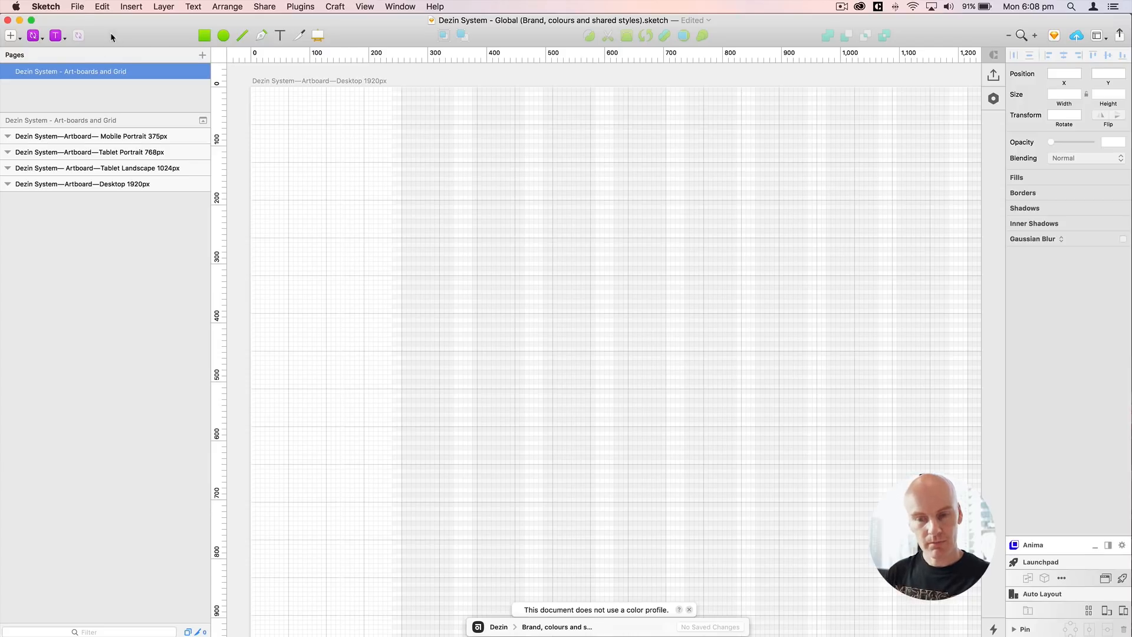
Step: Change the document's color profile to sRGB IEC61966-2.1
left_click(77, 7)
left_click(141, 147)
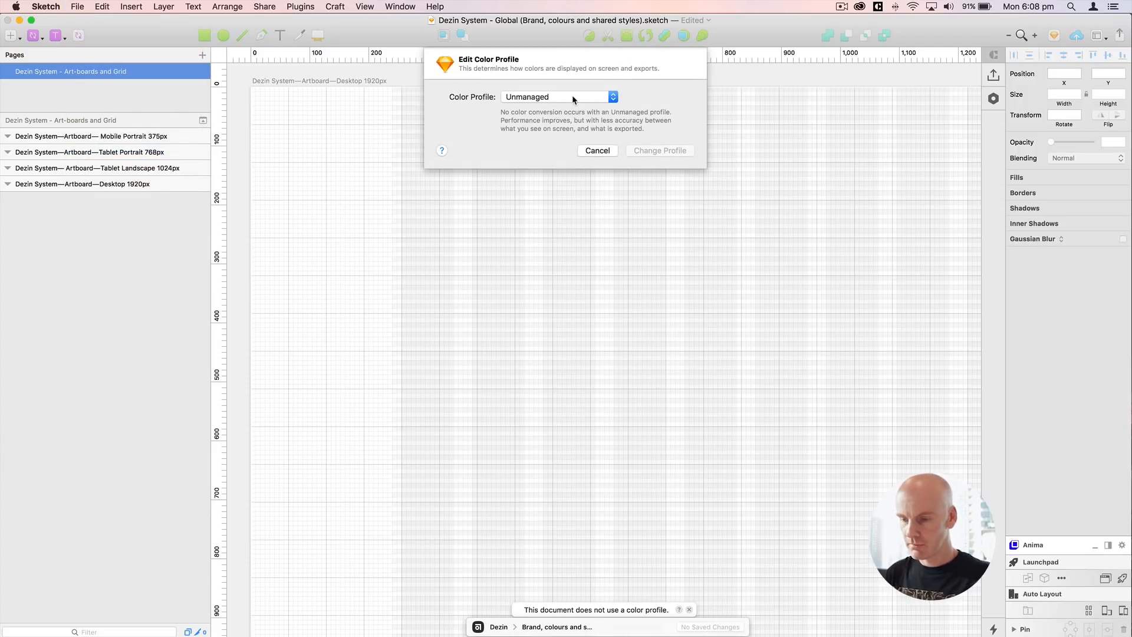
left_click(571, 99)
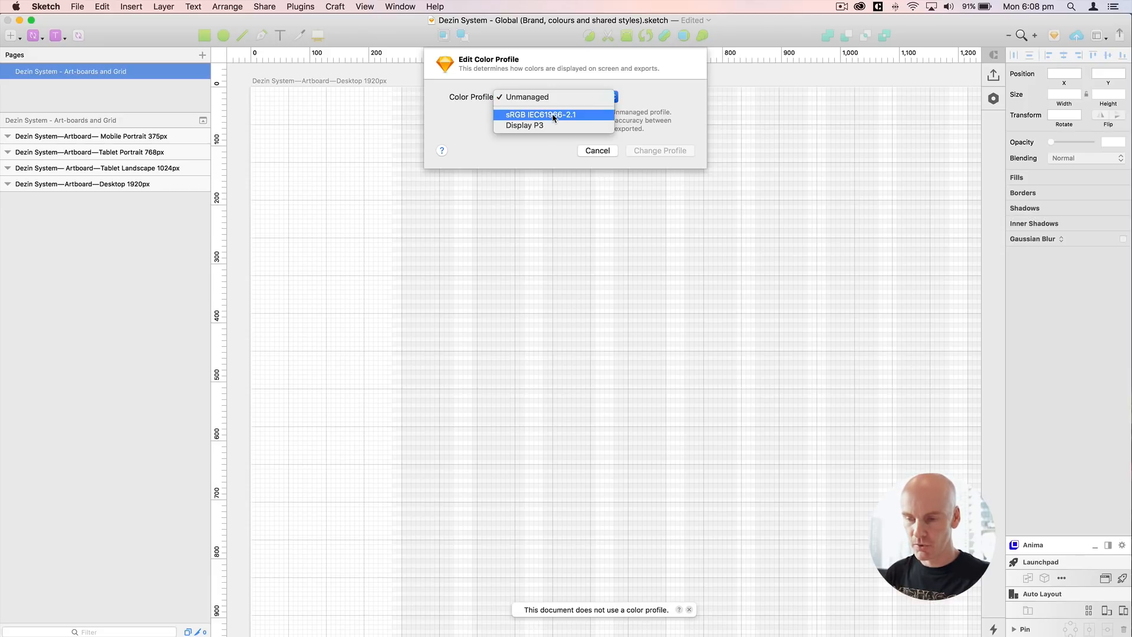
left_click(554, 117)
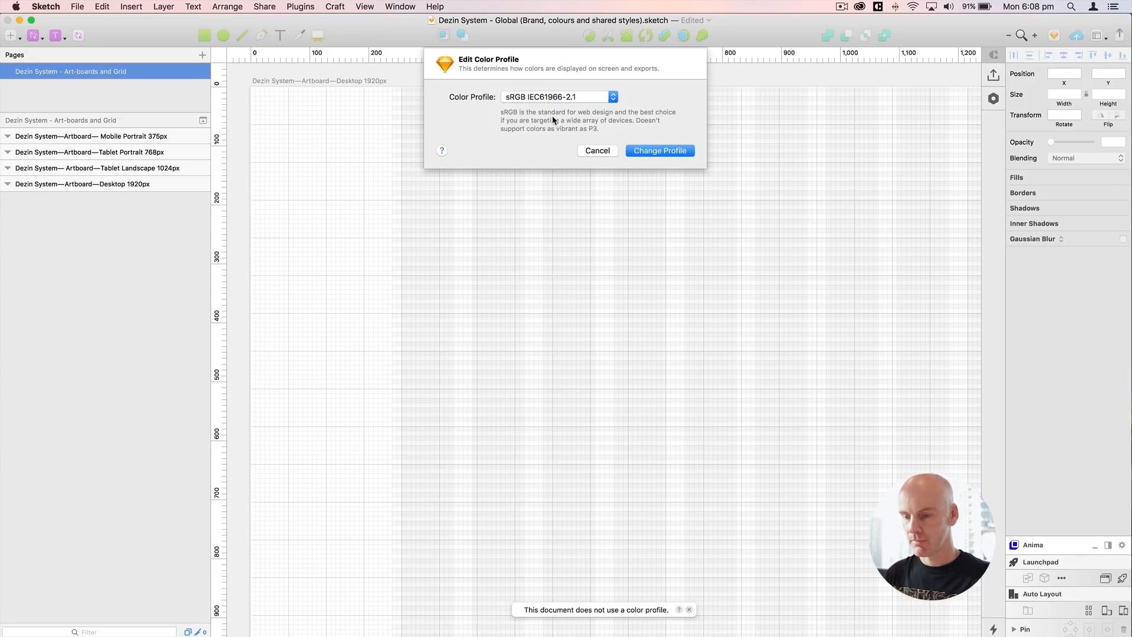
left_click(660, 152)
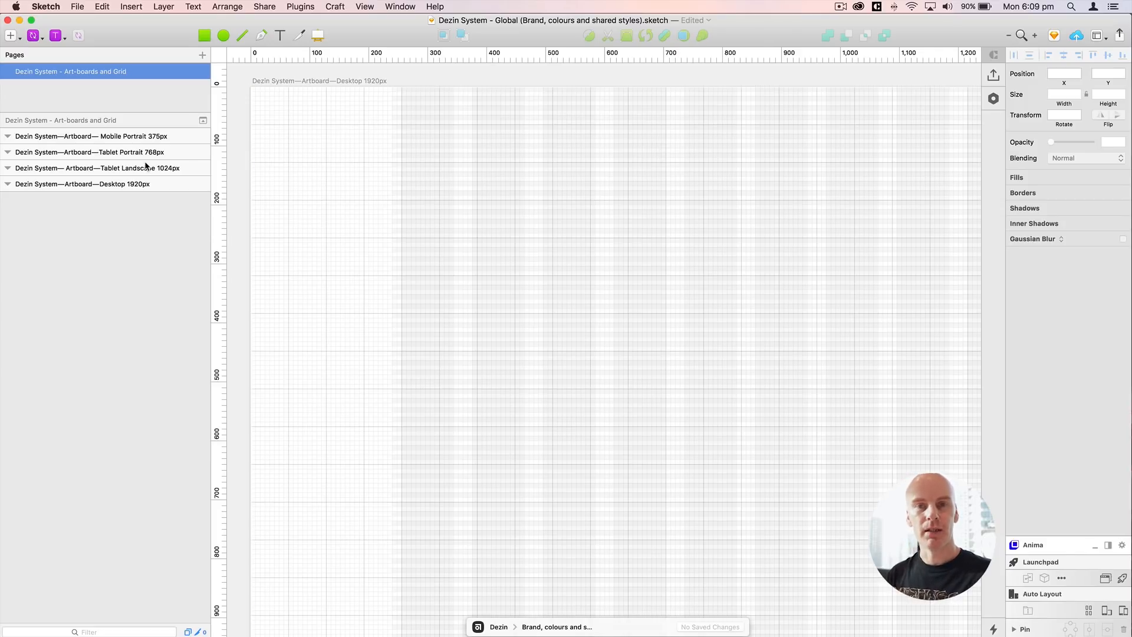
Step: Rename the mobile artboard as "Dezin System - Artboard - Mobile Portrait 375px", using spaced hyphens as separators
double_click(81, 136)
left_click(64, 136)
key("BackSpace")
type("-")
left_click_drag(64, 135, 58, 134)
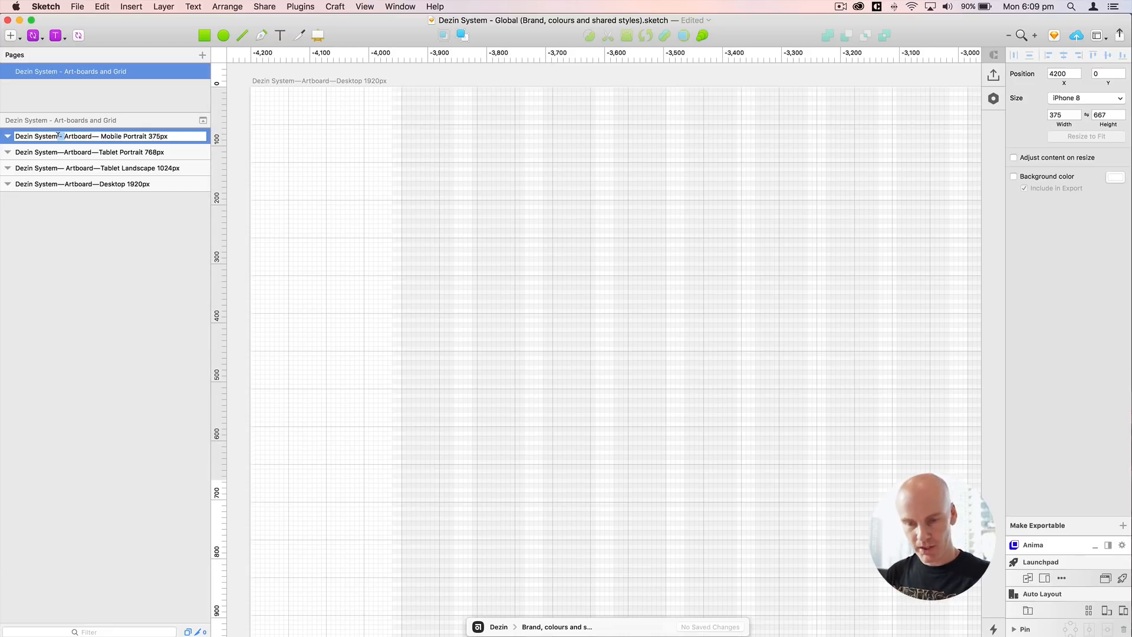
left_click(103, 136)
key("BackSpace")
key("BackSpace")
type("-")
Step: Rename the tablet portrait artboard as "Dezin System - Artboard - Tablet Portrait 768px"
left_click(65, 153)
double_click(65, 154)
left_click(61, 152)
key("BackSpace")
type("-")
left_click_drag(99, 148, 91, 152)
type("-")
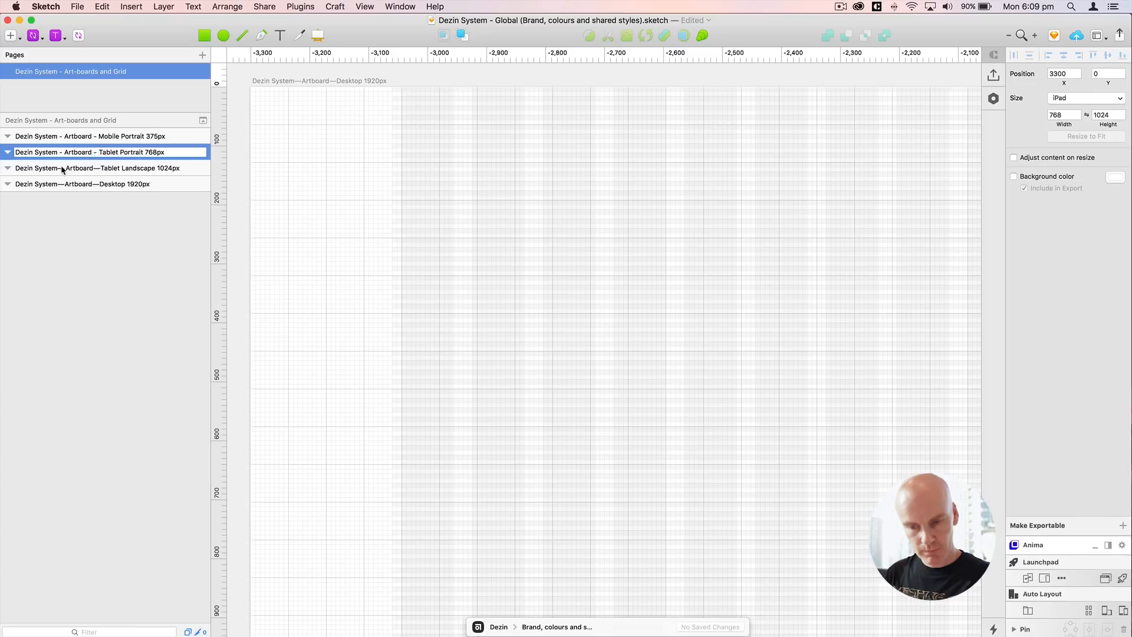
Step: Rename the tablet landscape artboard as "Dezin System - Artboard - Tablet Landscape 1024px"
left_click(65, 167)
double_click(66, 167)
left_click(66, 168)
key("BackSpace")
type("-")
left_click(118, 168)
mouse_move(98, 167)
left_mouse_down()
mouse_move(57, 181)
mouse_move(93, 181)
left_mouse_up()
type("-")
key("Return")
Step: Rename the desktop artboard as "Dezin System - Artboard - Desktop 1920px" and save the document
left_click(52, 184)
double_click(52, 184)
type("-")
left_click(108, 182)
type("-")
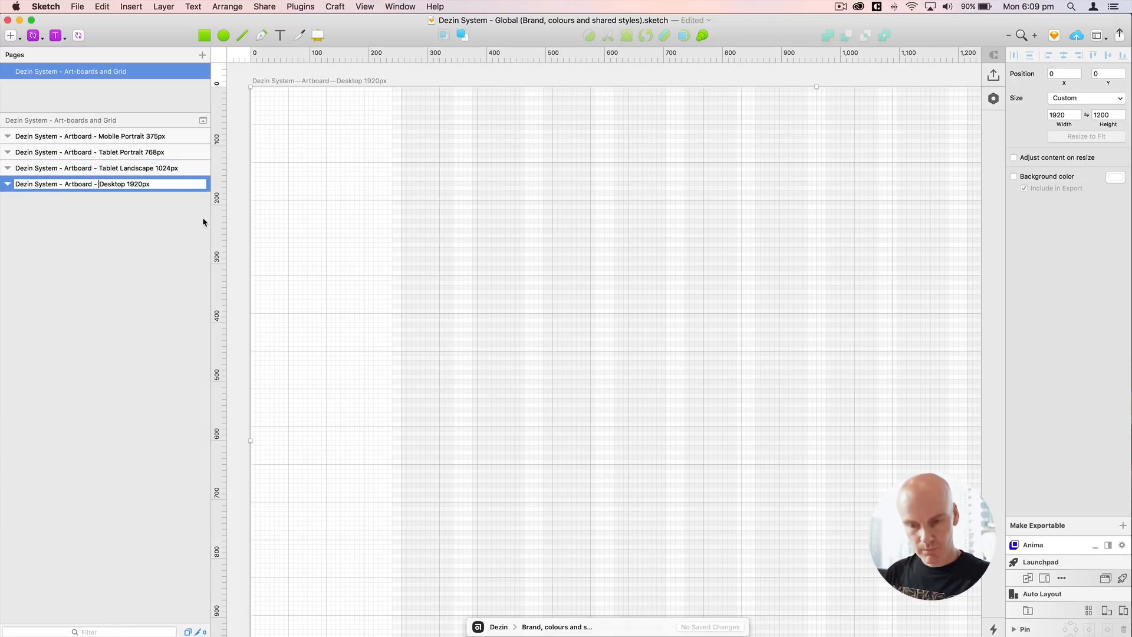
key("Return")
key("super+s")
Step: Draw a rectangle about 248 × 160 px on the desktop artboard and convert it to a symbol sent to the Symbols page
left_click(347, 76)
key("super+minus")
left_click_drag(740, 359, 602, 272)
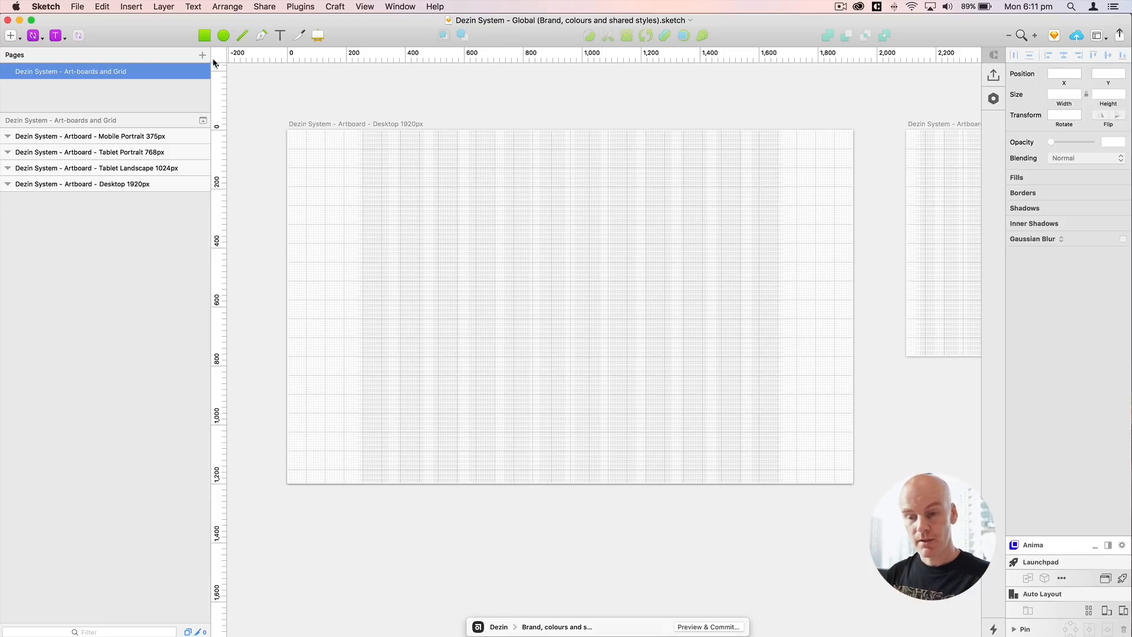
left_click(204, 35)
left_click_drag(363, 149, 436, 195)
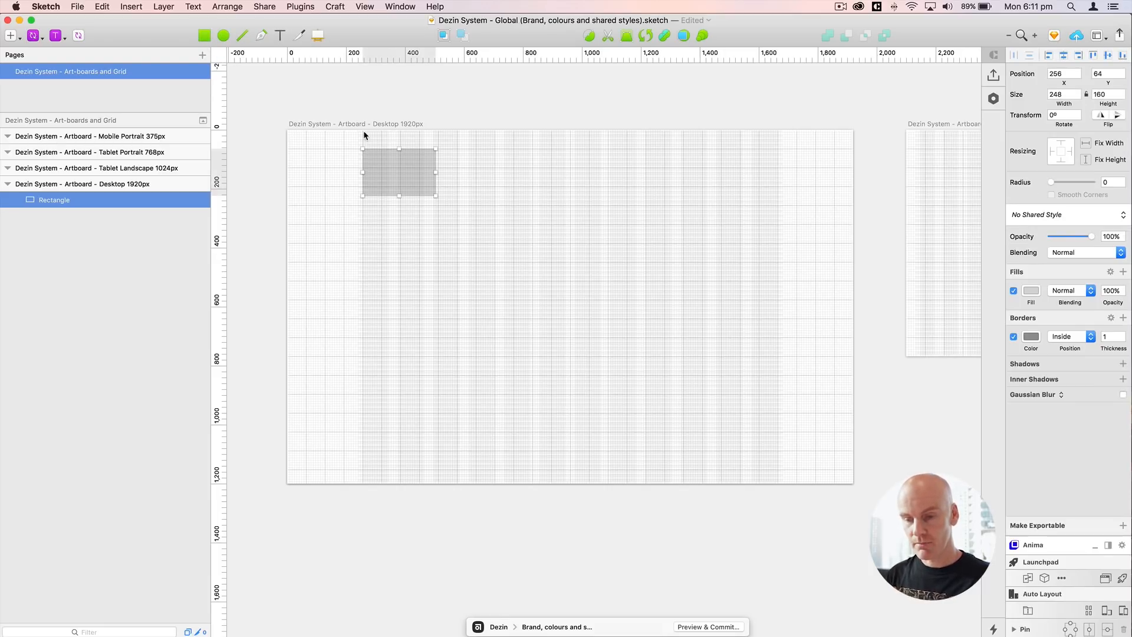
left_click(78, 36)
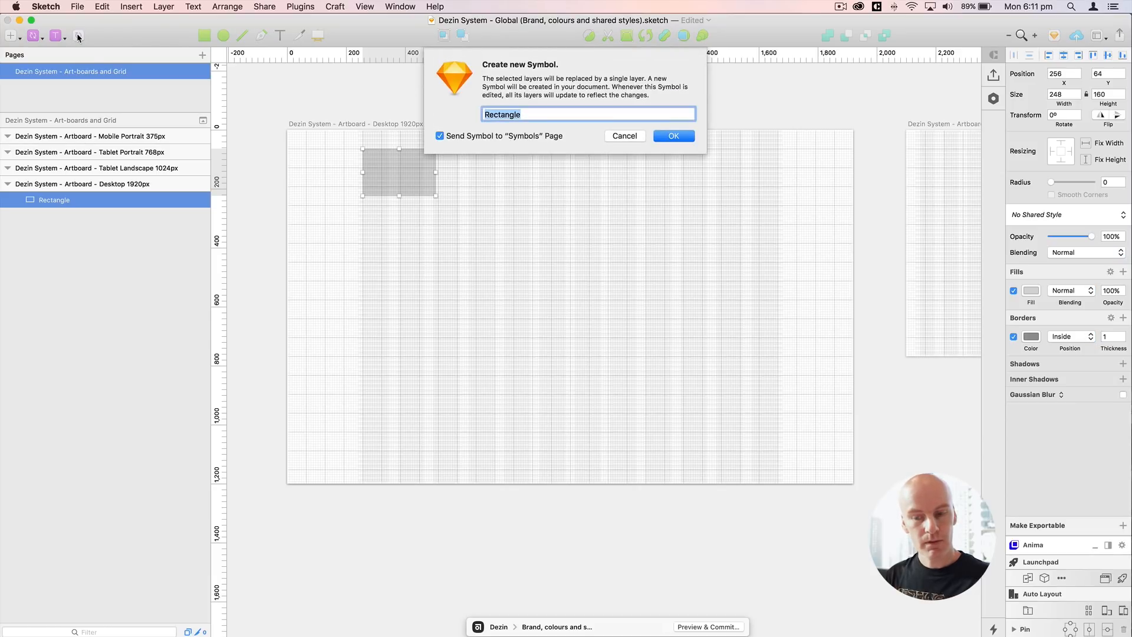
left_click(685, 136)
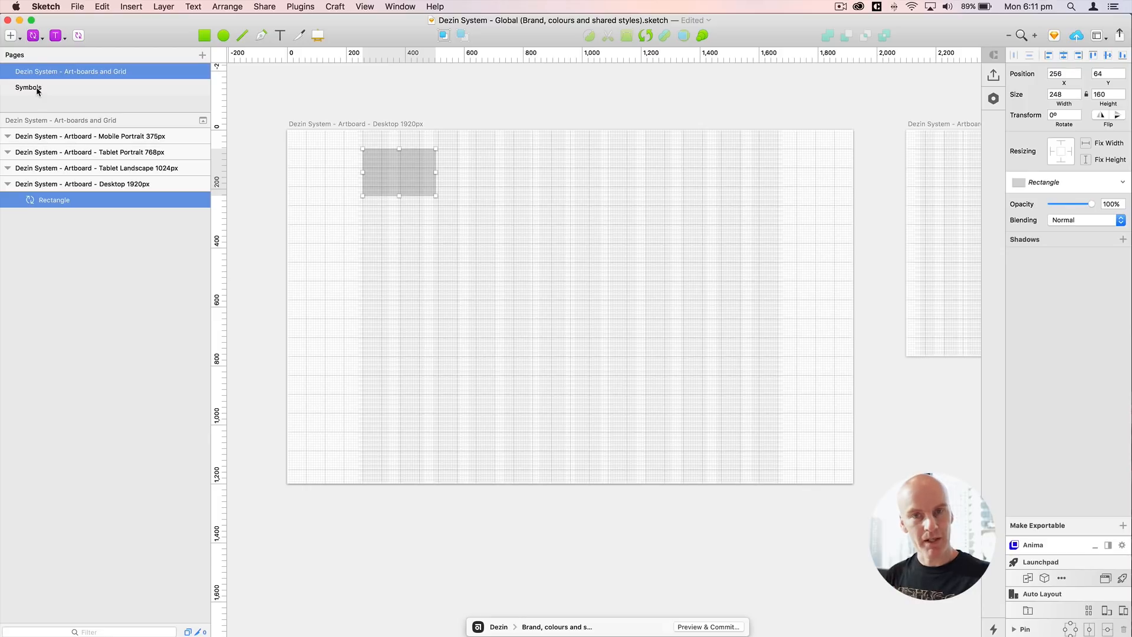
Step: Delete the Rectangle symbol from the Symbols page
left_click(37, 89)
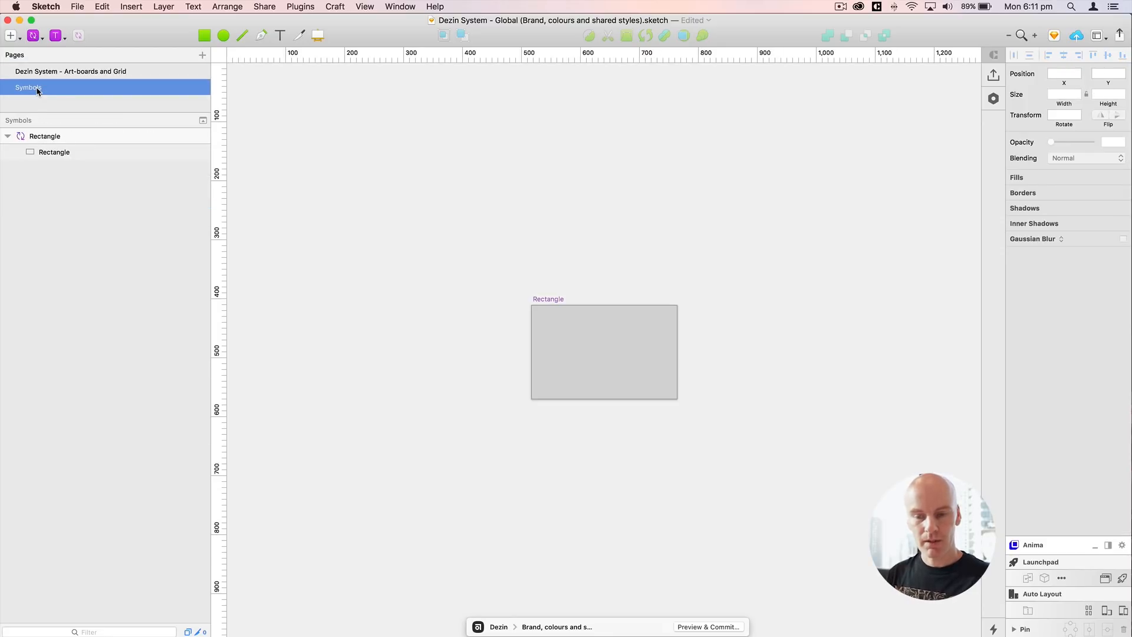
left_click(565, 305)
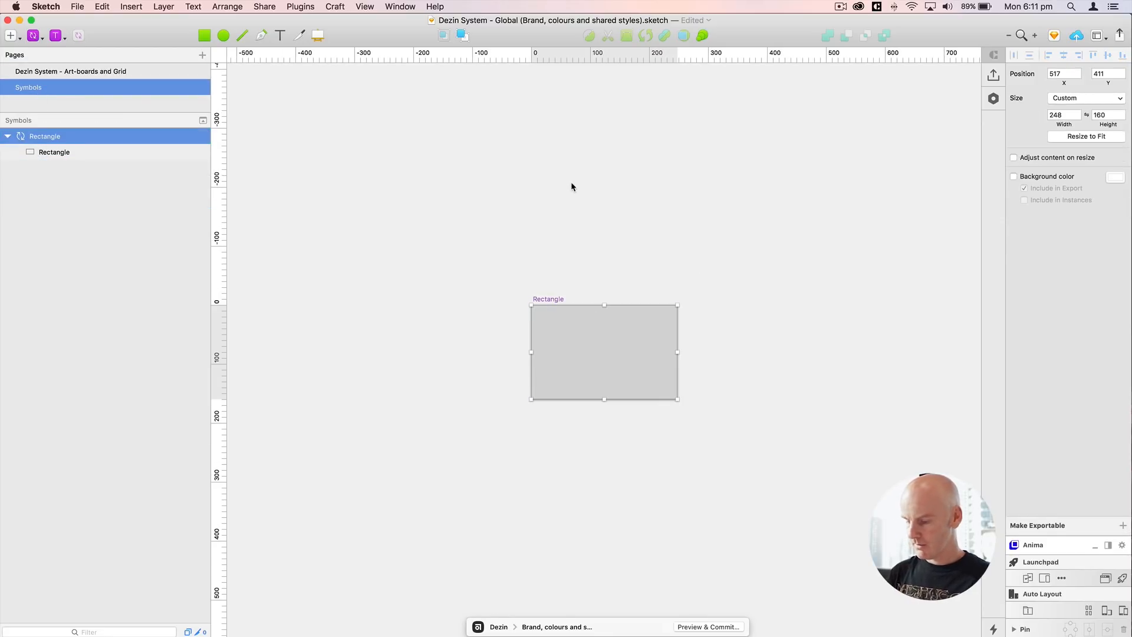
key("Delete")
left_click(665, 119)
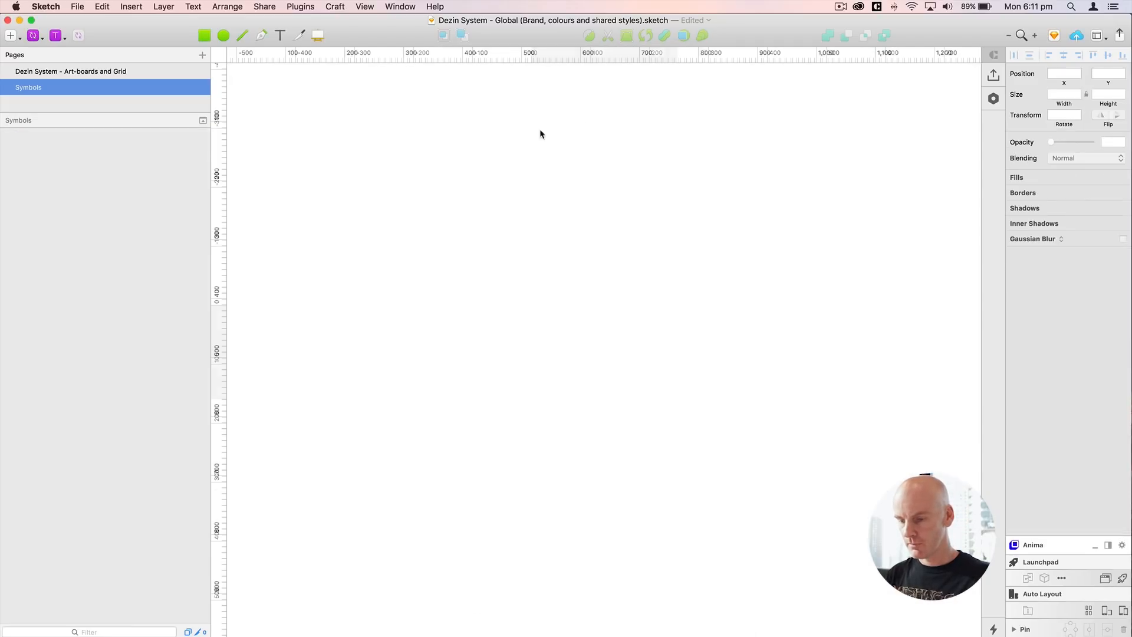
key("super+minus")
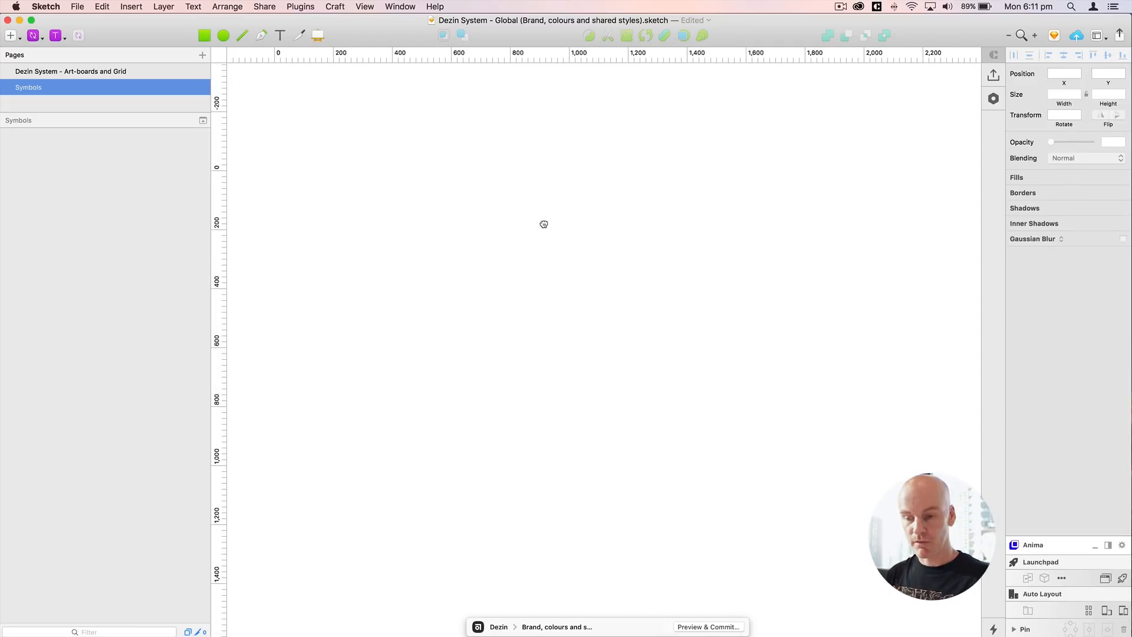
Step: Delete the leftover rectangle from the desktop artboard on the Art-boards and Grid page
left_click(106, 71)
left_click(338, 125)
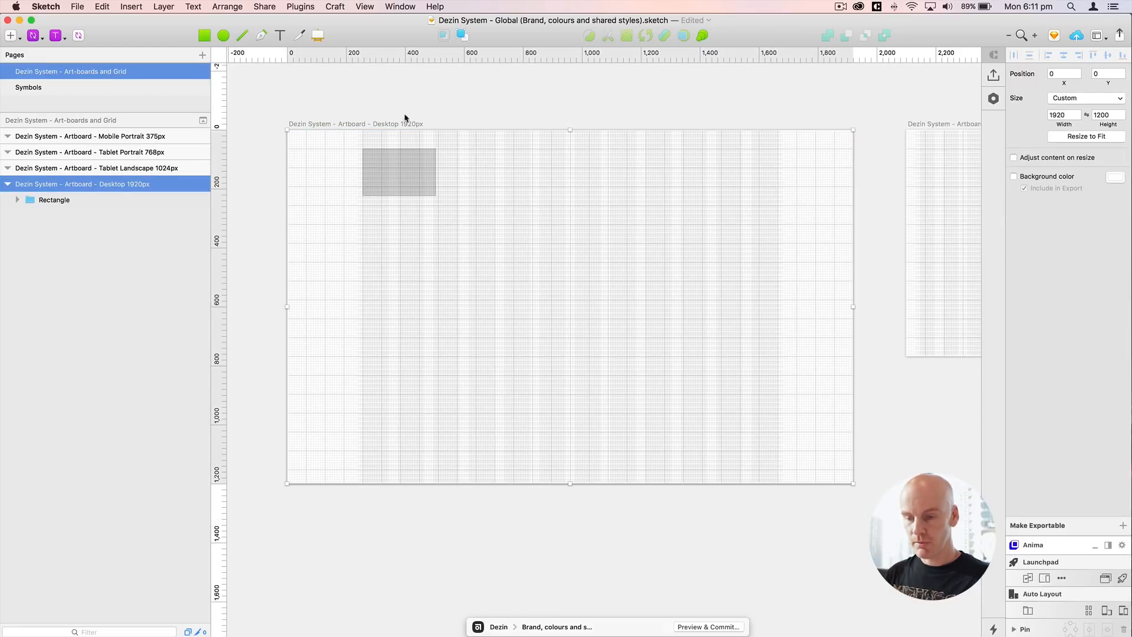
double_click(390, 168)
key("Delete")
Step: Paste a copy of the Desktop 1920px artboard onto the Symbols page and position it at X 0, Y 0
left_click(106, 88)
key("super+v")
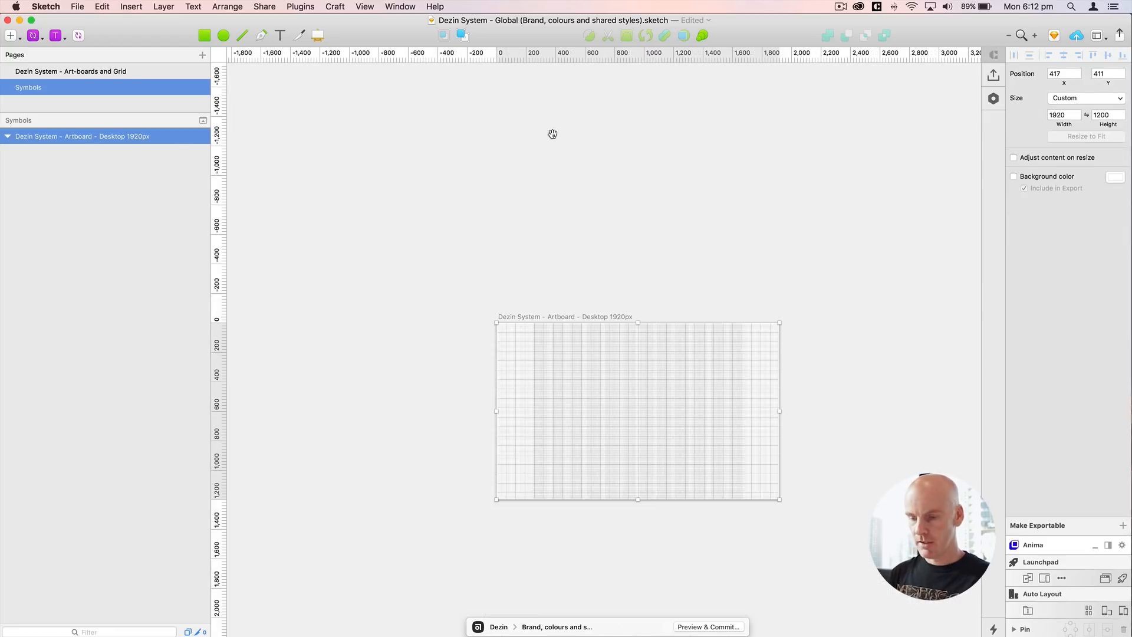
left_click_drag(552, 134, 449, 64)
key("super+plus")
left_click_drag(508, 154, 528, 104)
left_click(526, 104)
left_click(424, 118)
left_click(1062, 74)
type("0")
key("Tab")
type("0")
key("Return")
Step: Set the height of the desktop artboard on the Symbols page to 1356
left_click(440, 430)
left_click_drag(471, 279, 506, 411)
left_click_drag(446, 360, 470, 374)
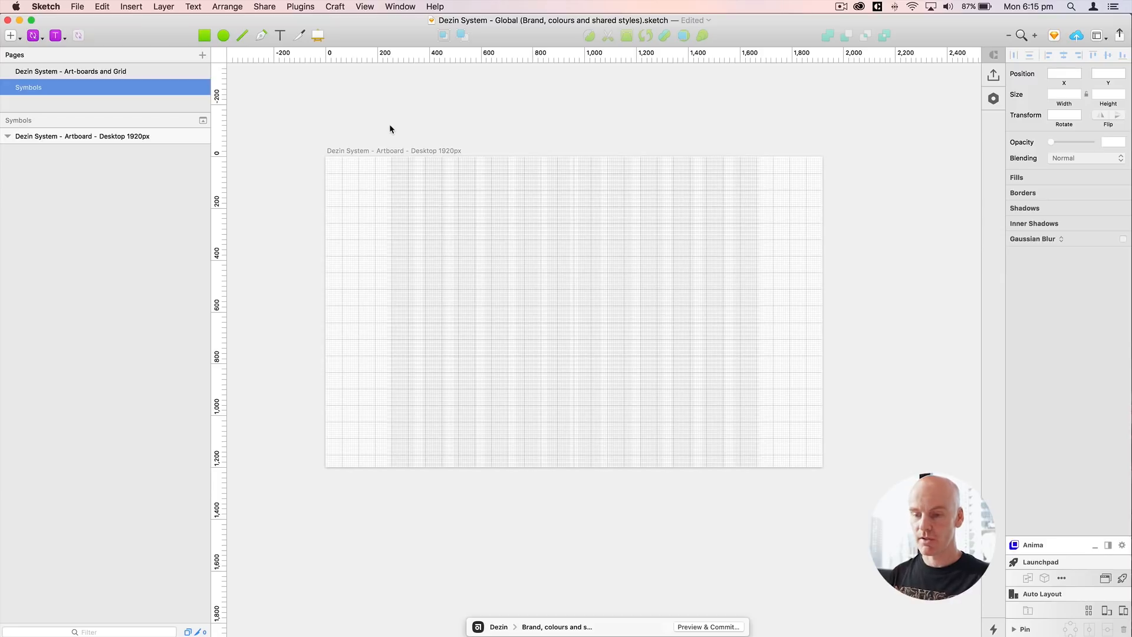
left_click(379, 151)
left_click_drag(557, 117, 524, 103)
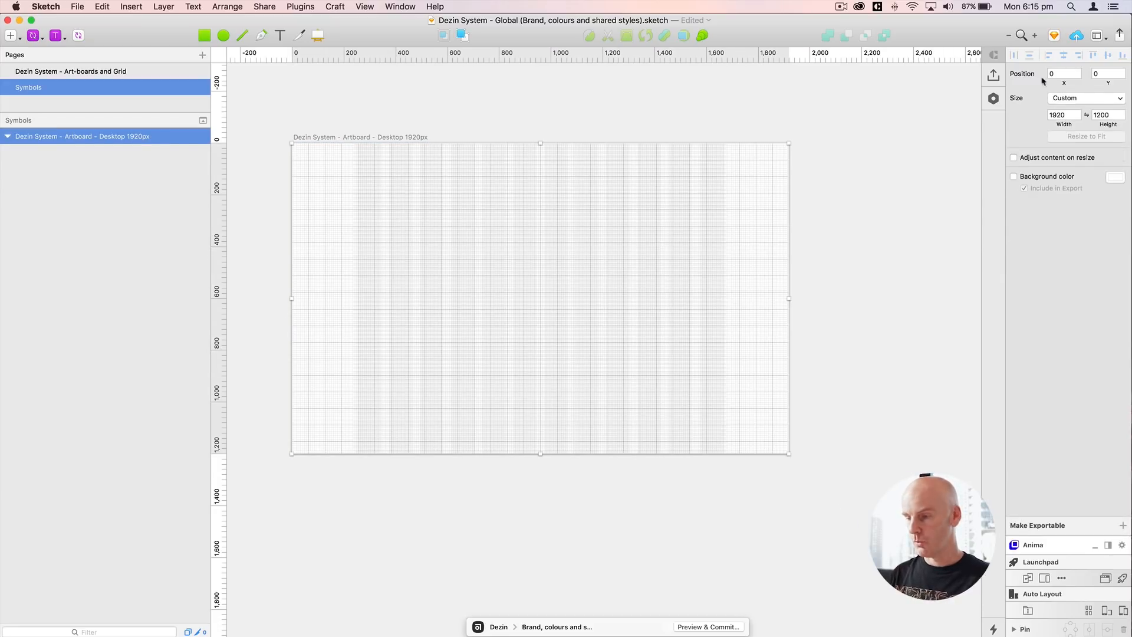
left_click(1103, 115)
type("1356")
key("Return")
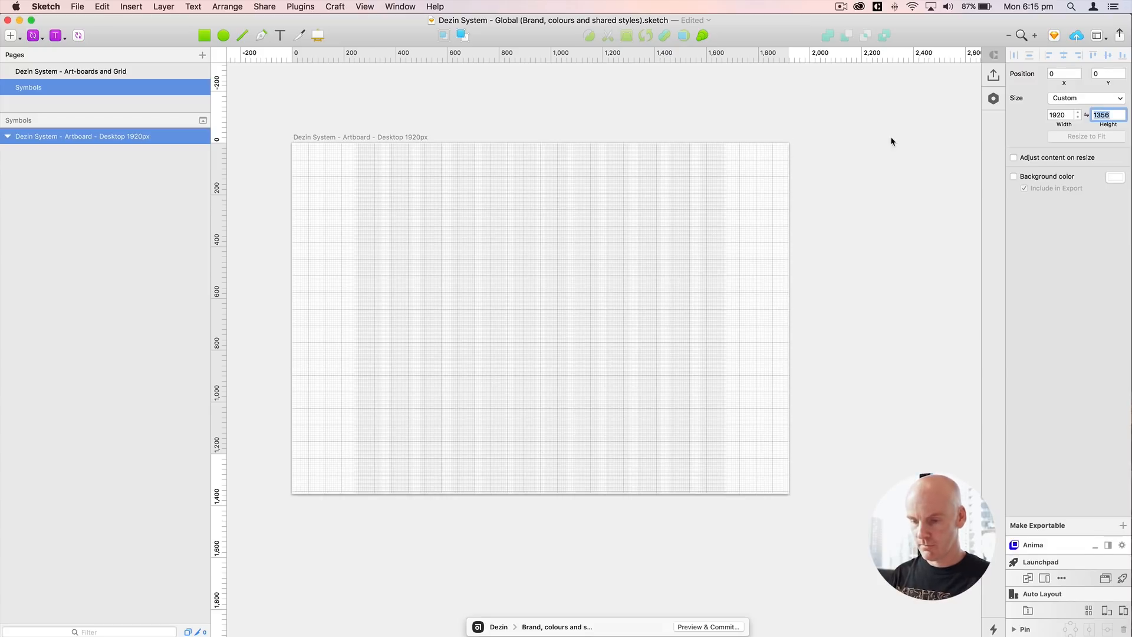
Step: Add a text box about 688 × 66 px near the artboard's top, starting at the 256 guide, and enter the brand, colours and shared styles title
left_click(348, 137)
left_click_drag(344, 121, 384, 112)
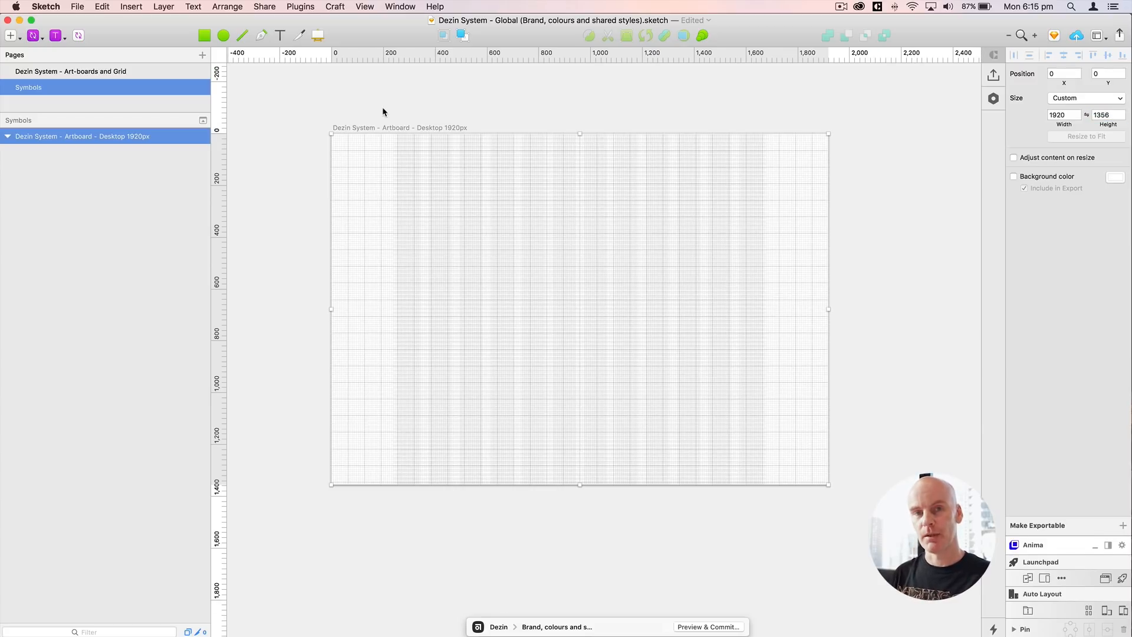
key("super+plus")
left_click_drag(383, 111, 608, 251)
key("super+plus")
key("super+0")
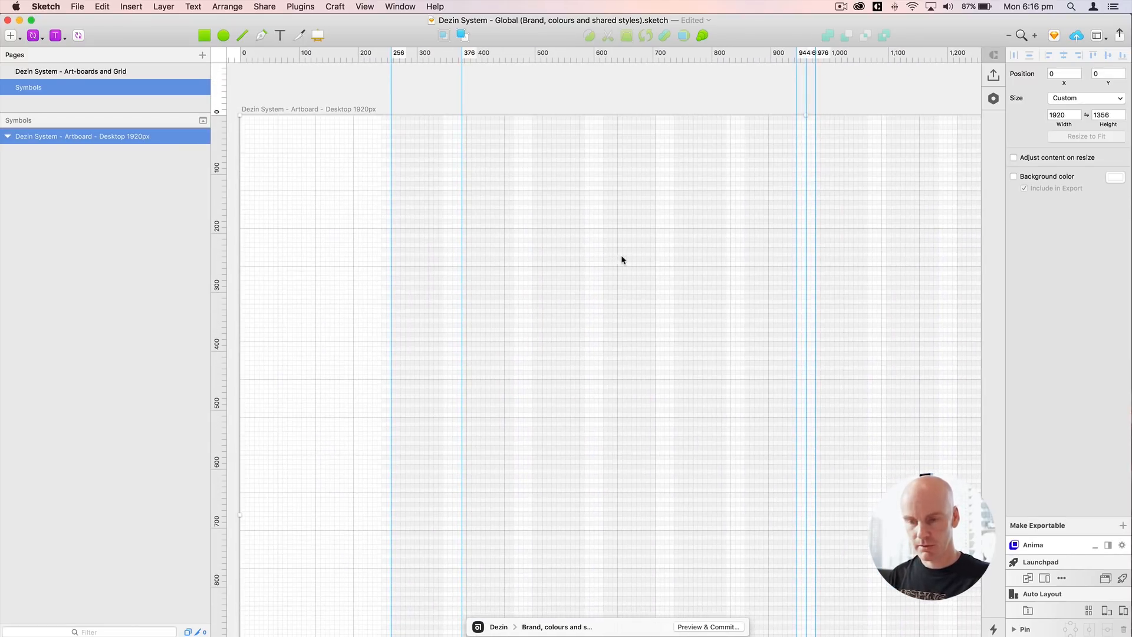
left_click(280, 36)
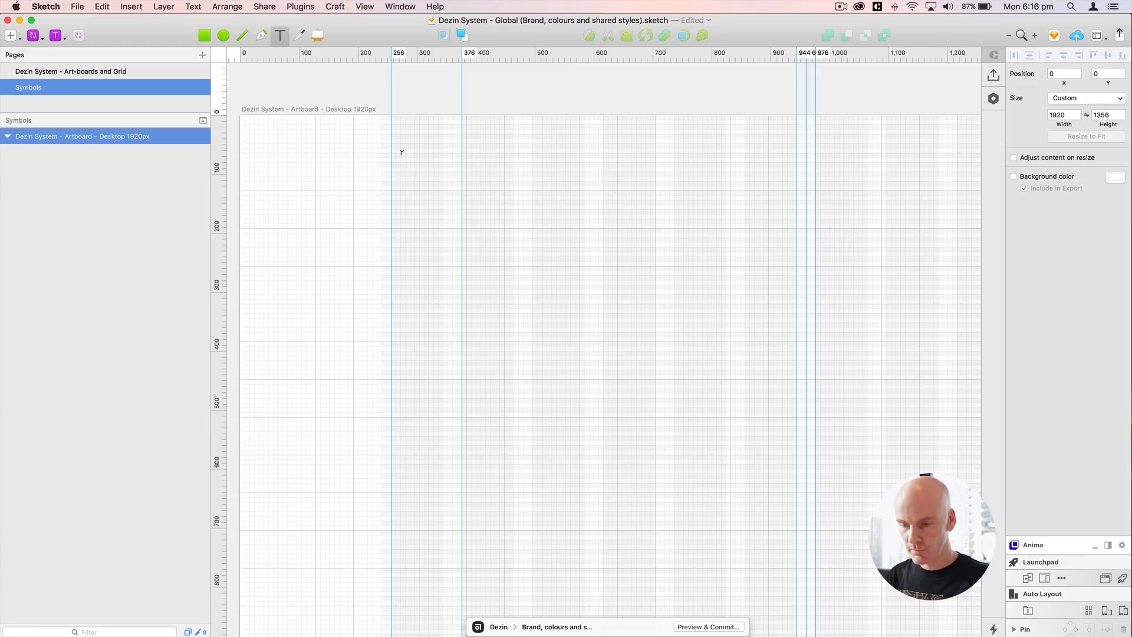
left_click_drag(391, 152, 797, 204)
key("BackSpace")
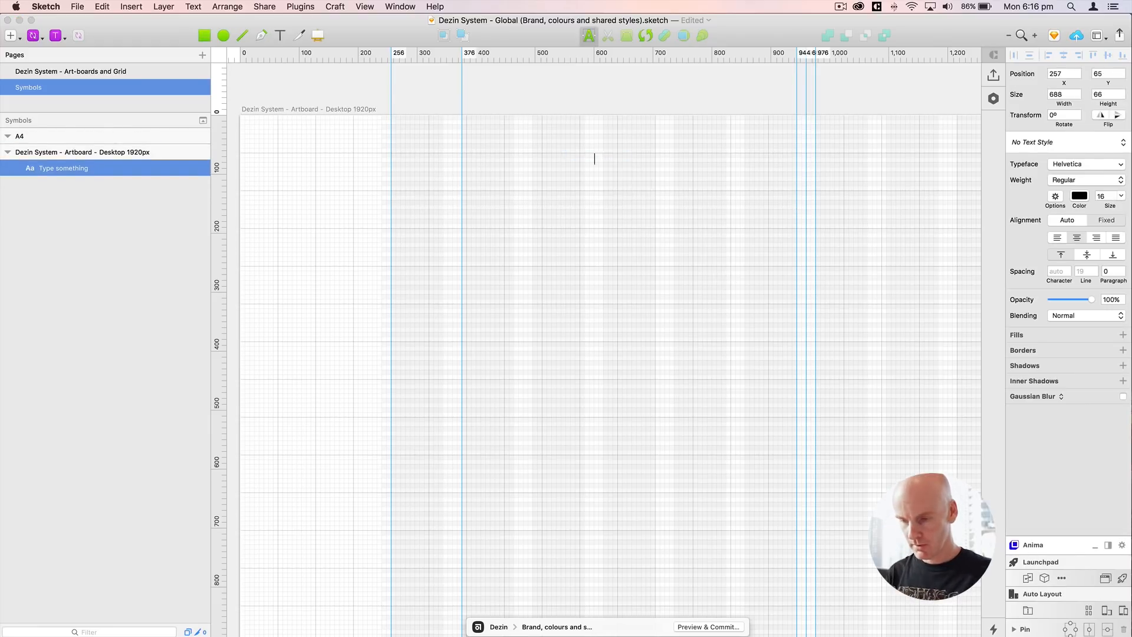
type("Brnad,")
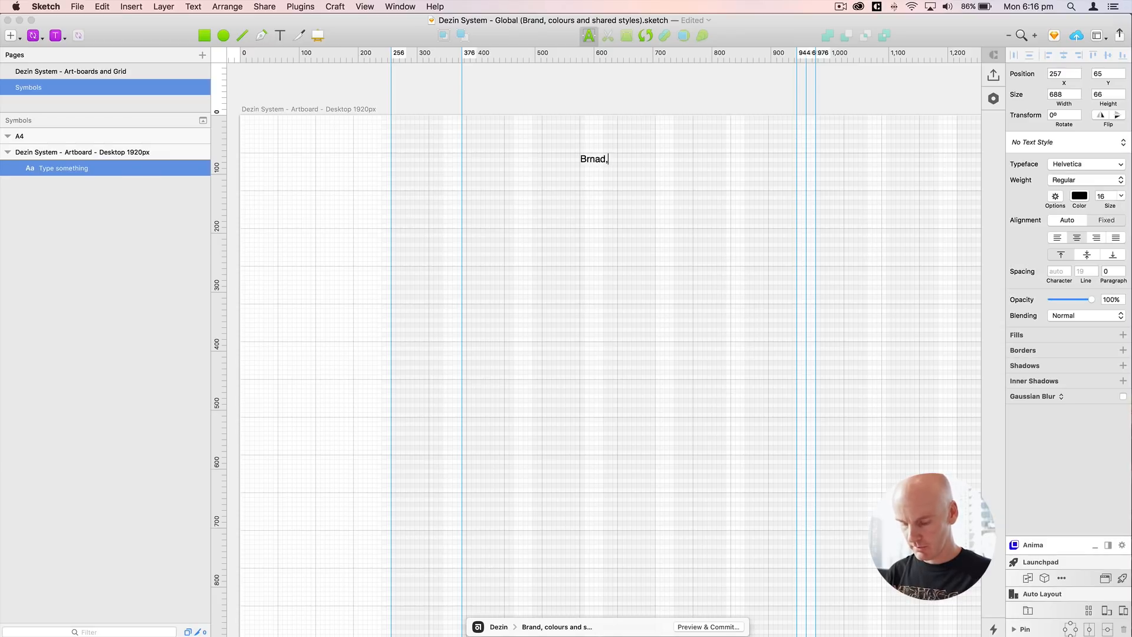
type(" colours and")
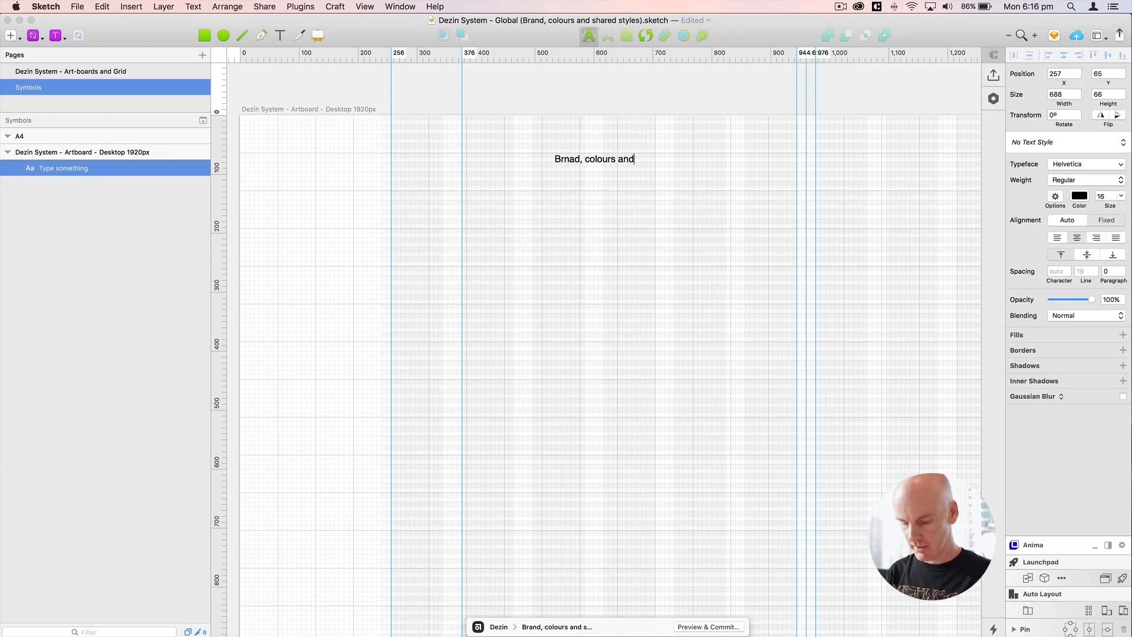
type(" shared styles")
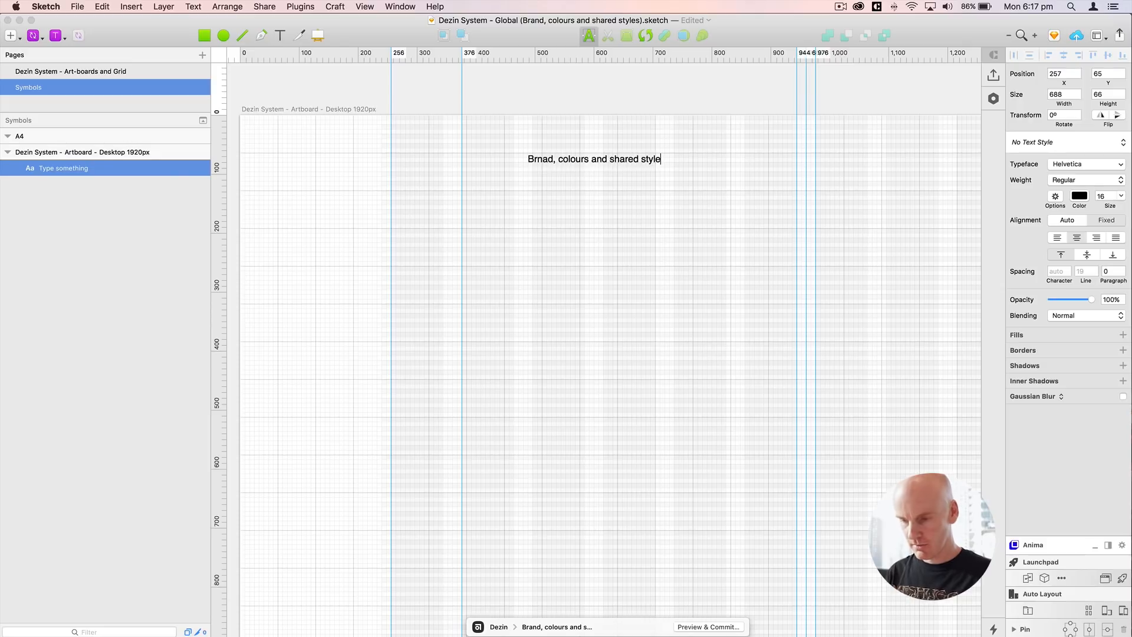
Step: Correct the spelling of the title's first word so it reads "Brand, colours and shared styles"
triple_click(600, 154)
left_click(540, 151)
type("a")
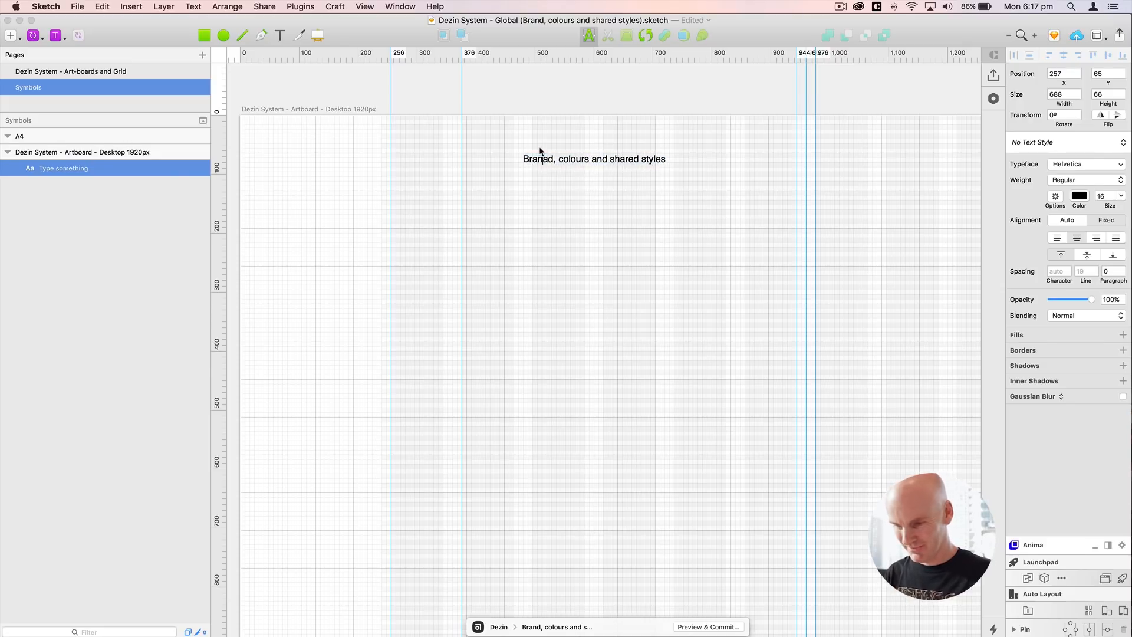
key("BackSpace")
key("BackSpace")
type("n")
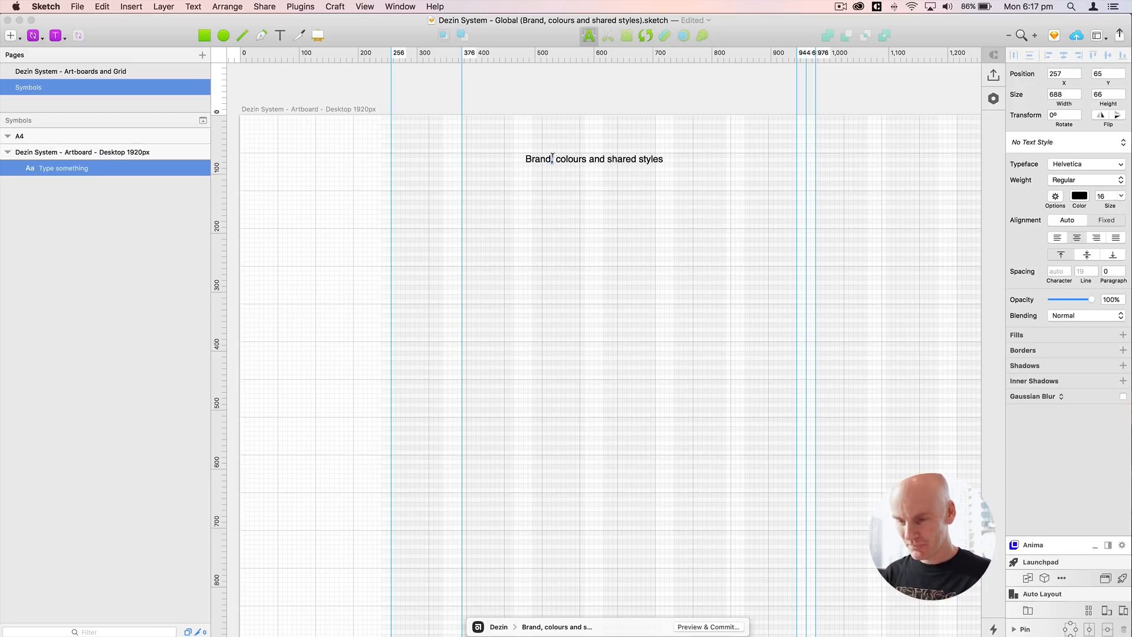
Step: Rename the artboard as "Dezin System - Brand, colours and shared styles", reusing the title's text
key("super+a")
key("super+c")
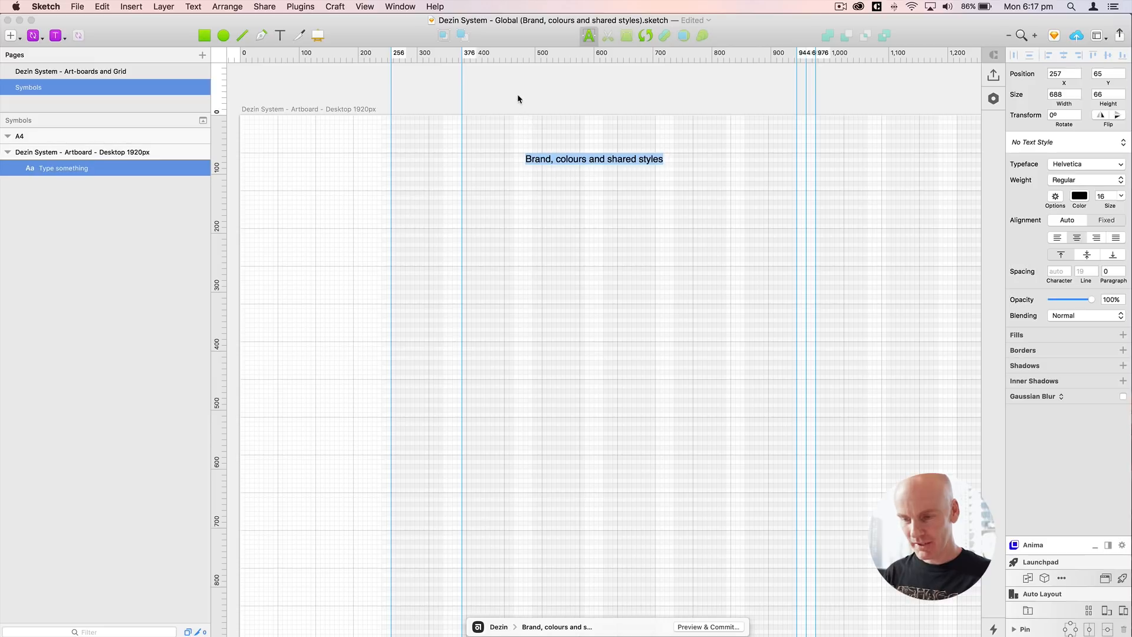
key("Escape")
left_click(261, 108)
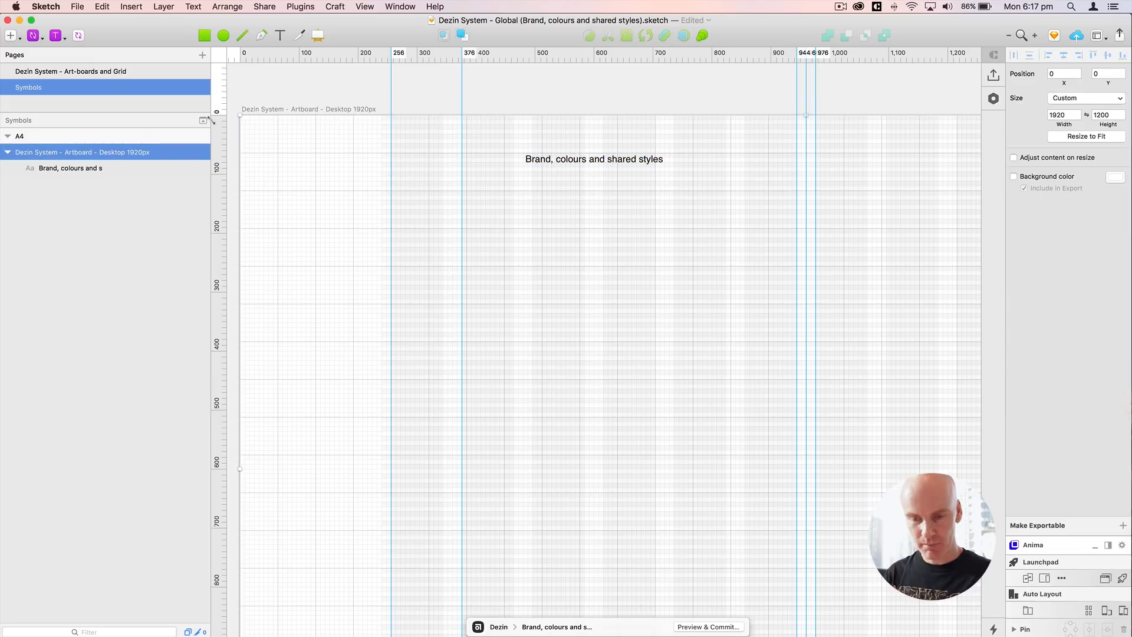
double_click(65, 152)
left_click_drag(65, 152, 254, 152)
key("super+v")
key("Return")
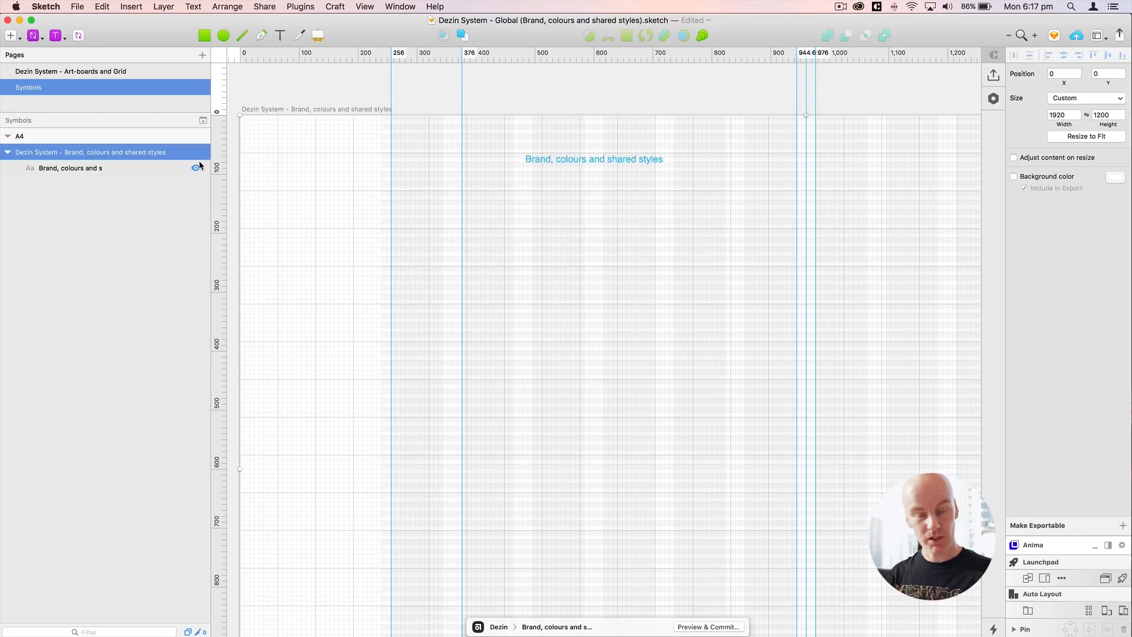
Step: Set the "Brand, colours and shared styles" title to font size 40 with a line height of 48
left_click(556, 158)
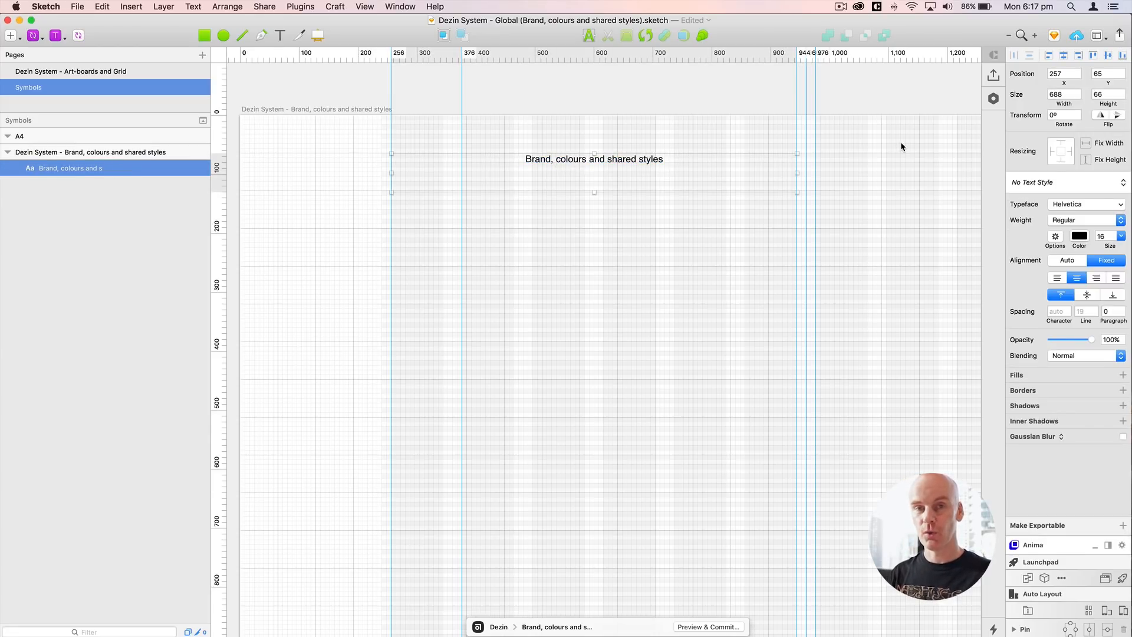
key("Tab")
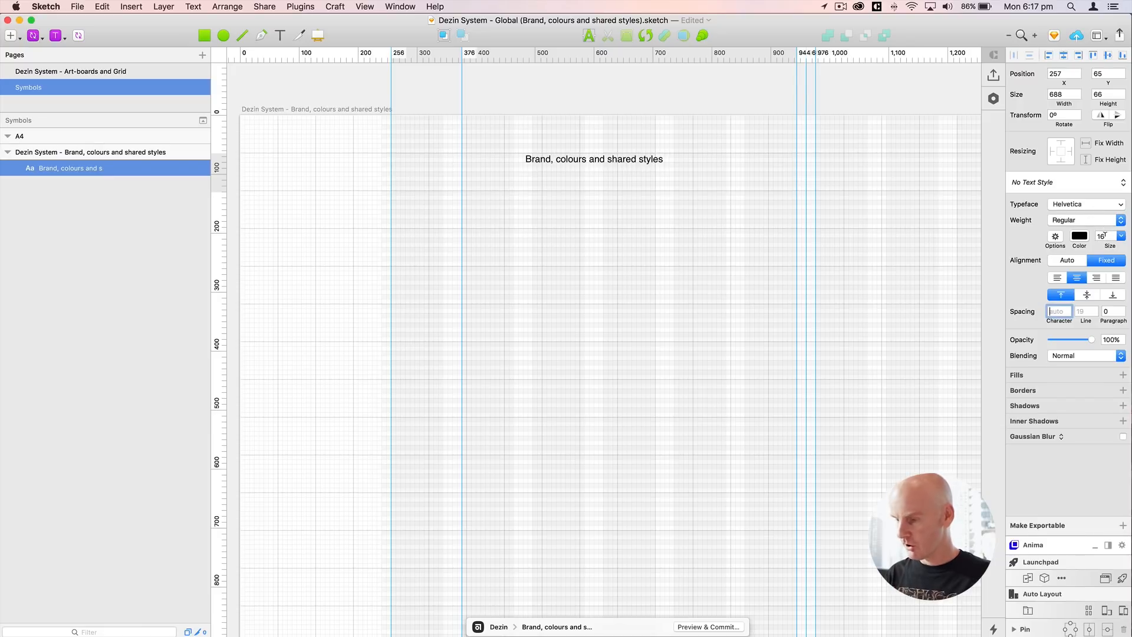
double_click(1101, 236)
type("4")
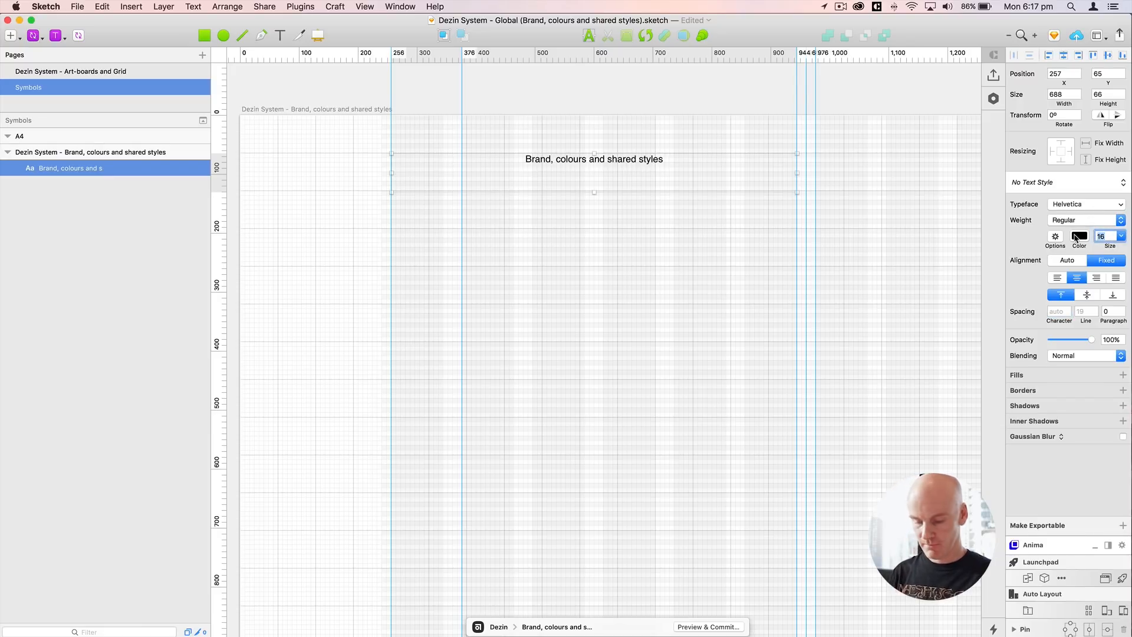
type("0")
key("Tab")
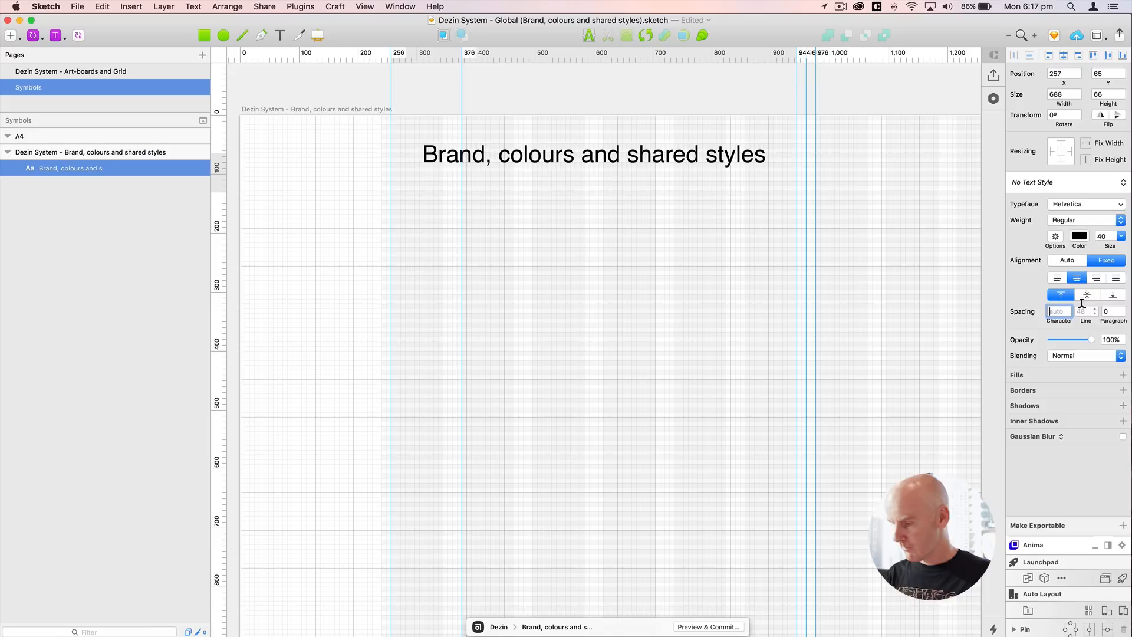
left_click(1084, 307)
type("48")
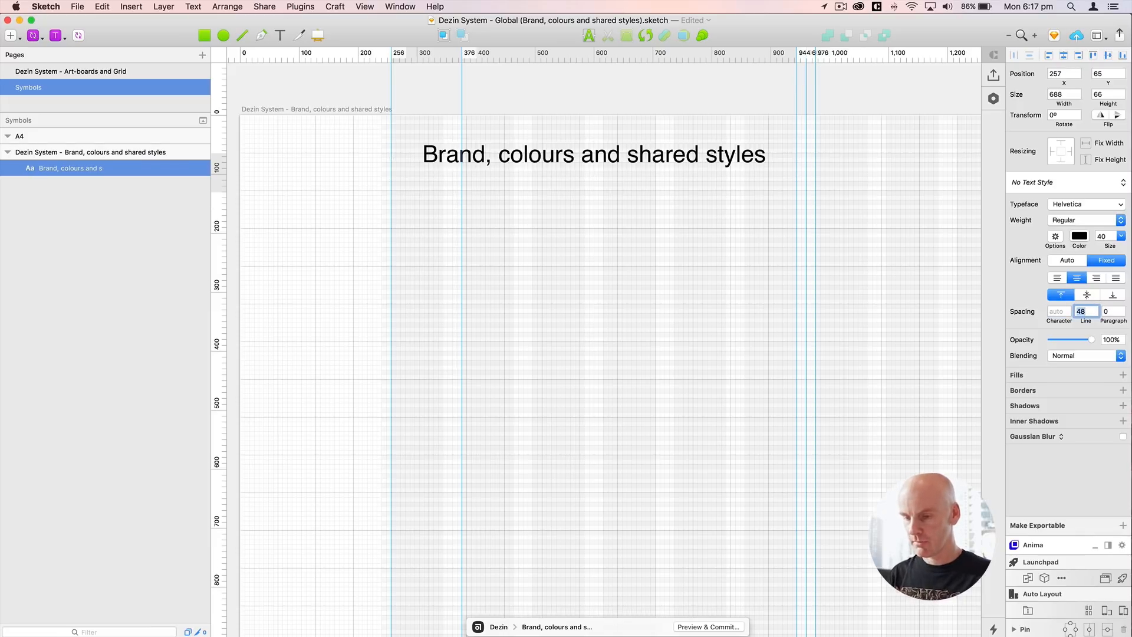
left_click(565, 156)
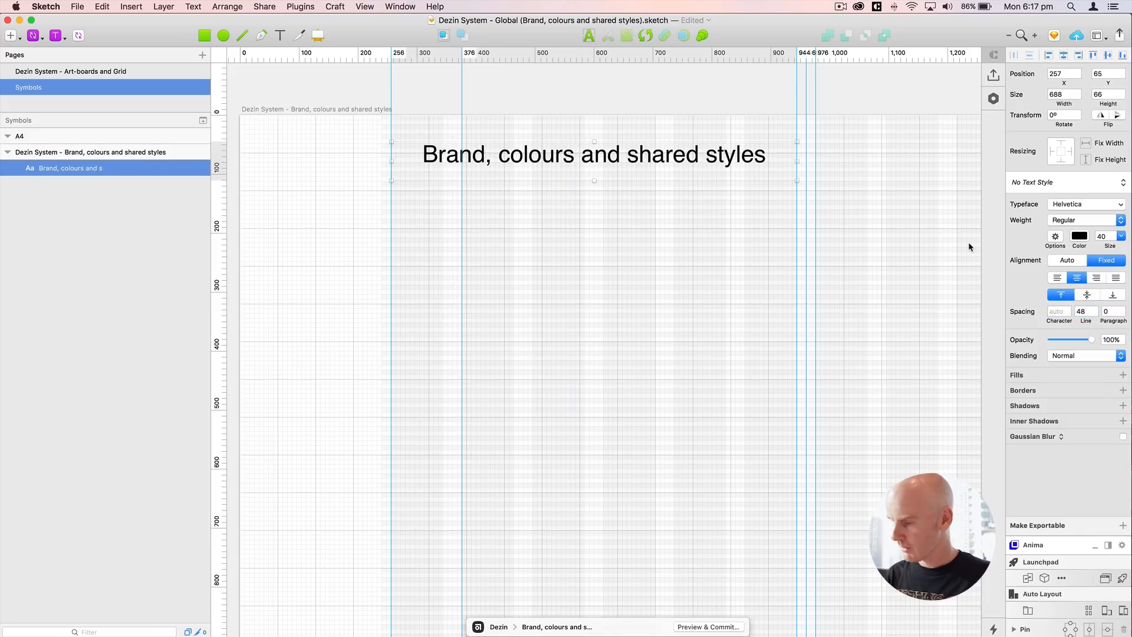
Step: Left-align the title text and set its typeface to Montserrat in Bold weight
left_click(1058, 278)
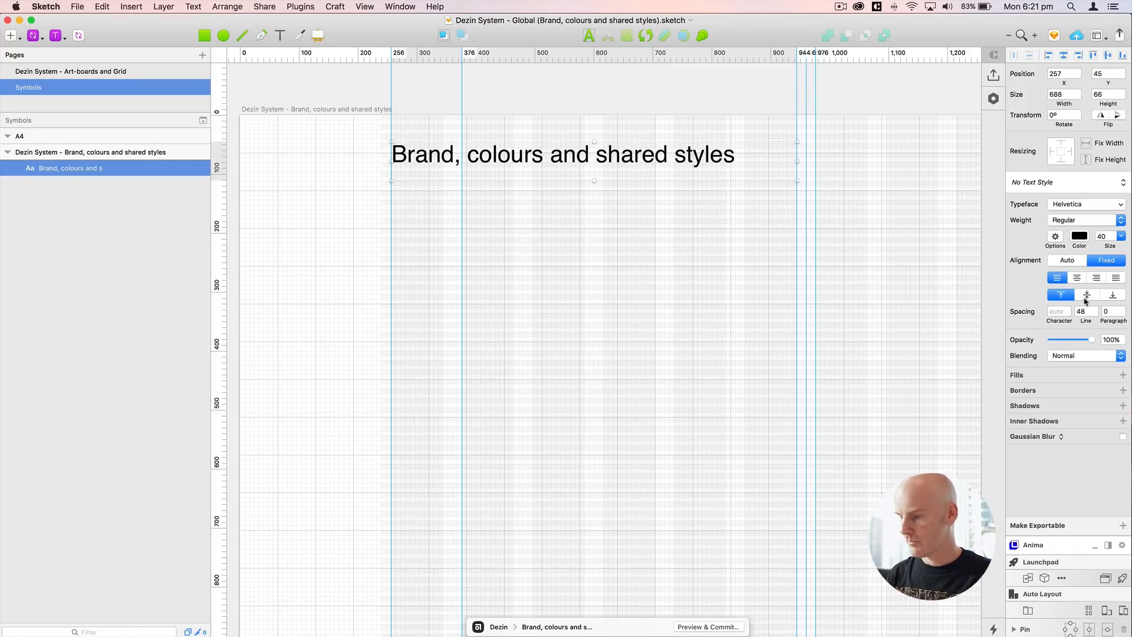
left_click(1076, 204)
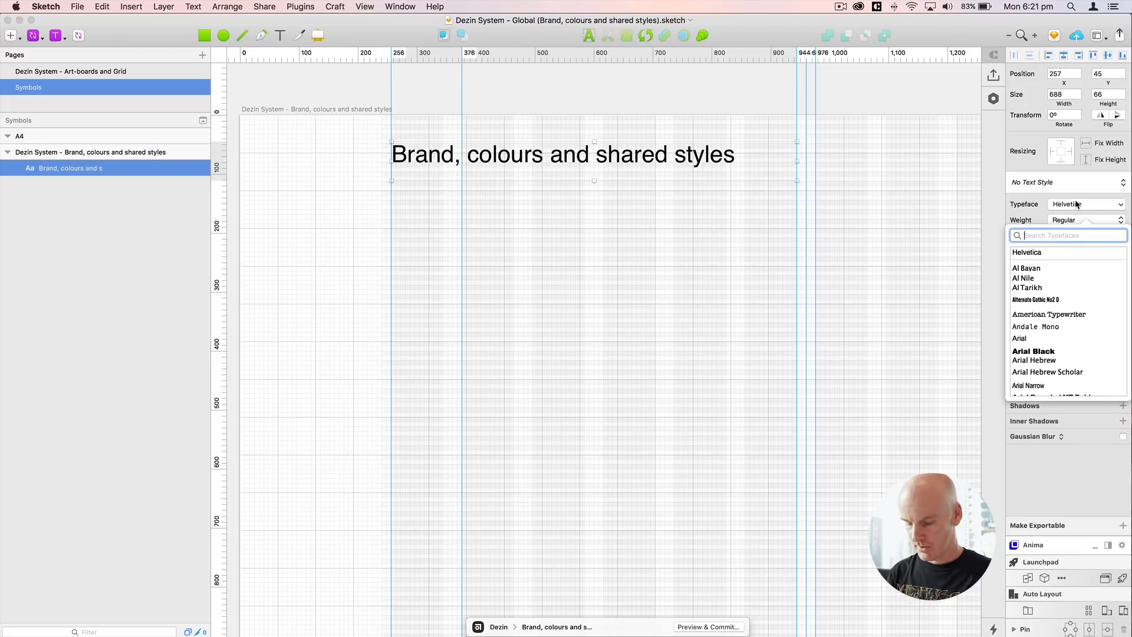
type("mont")
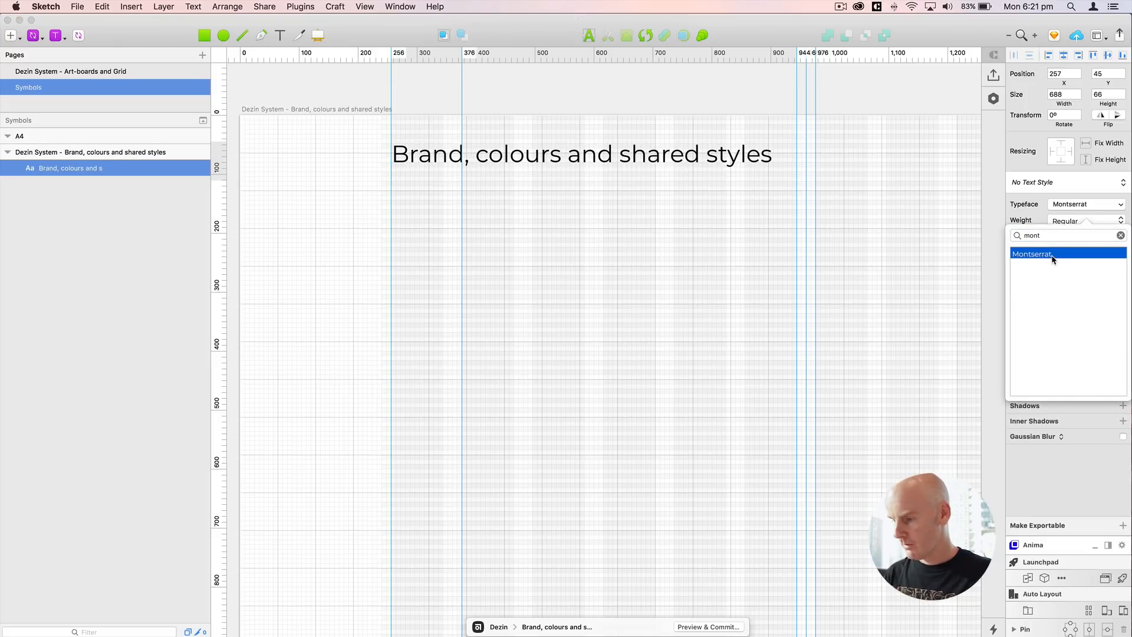
left_click(1053, 259)
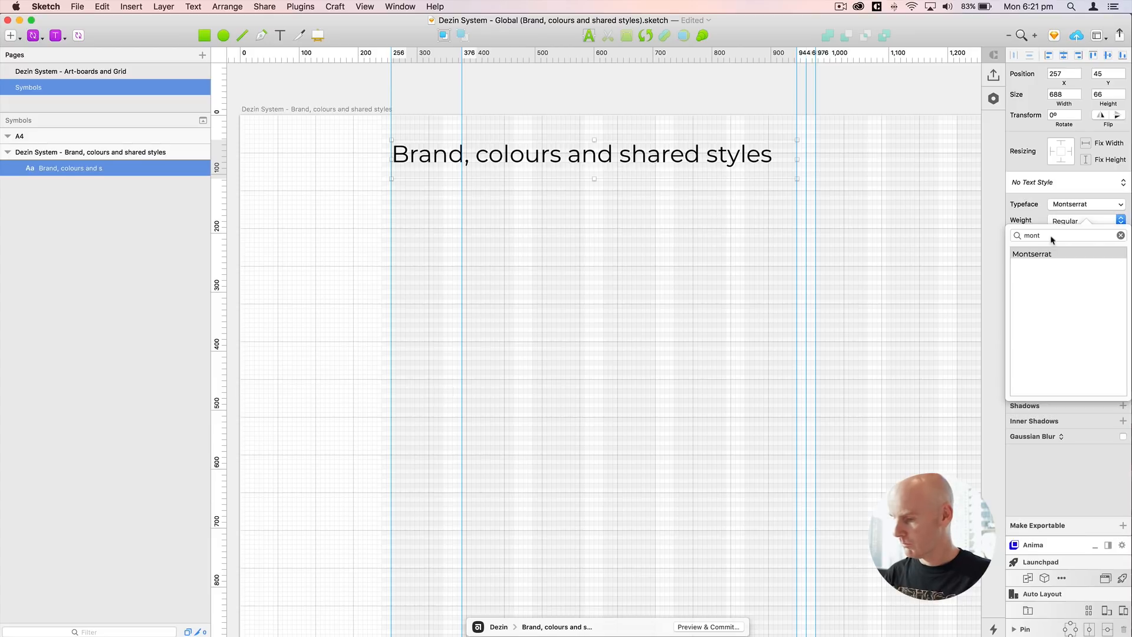
left_click(1061, 221)
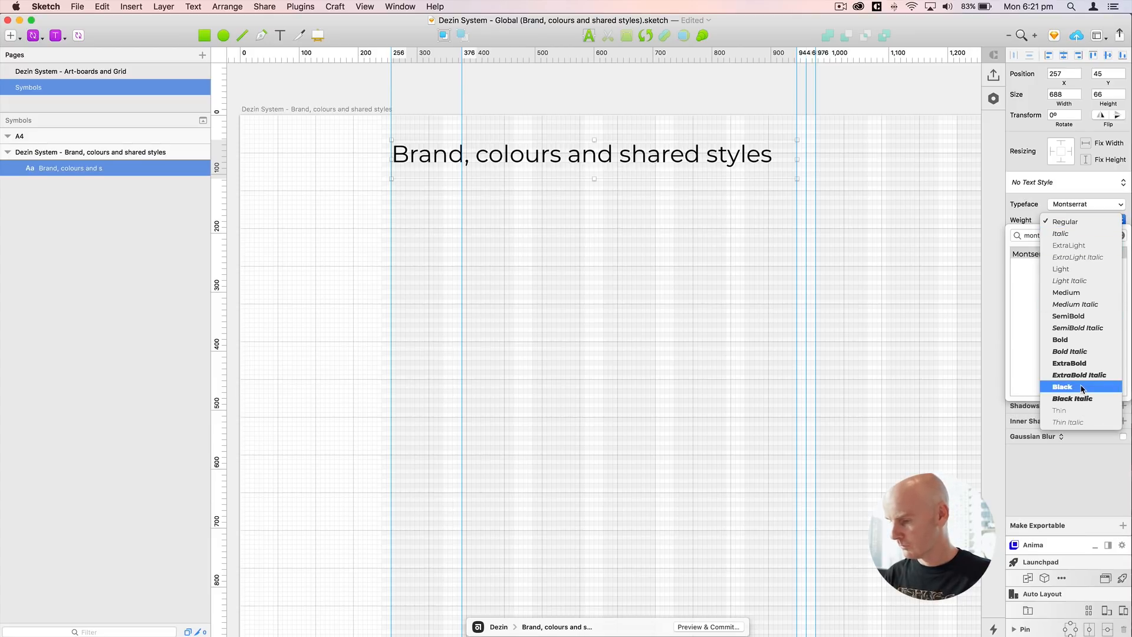
left_click(1068, 340)
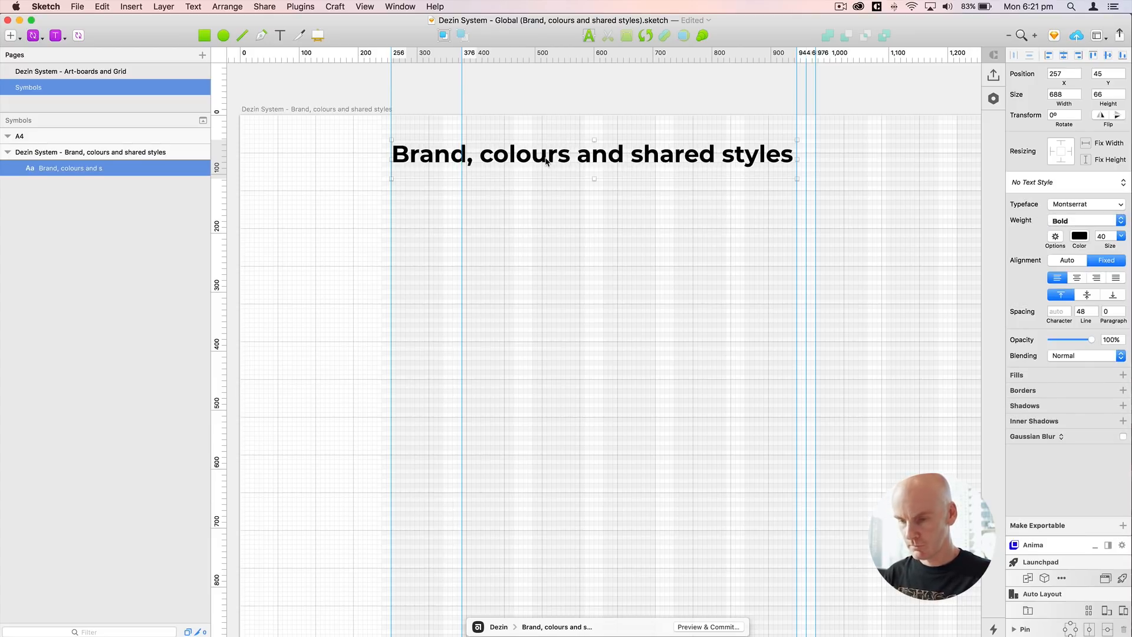
Step: Move the title down along the grid to Y 82
scroll(696, 163, "right", 3)
key("super+plus")
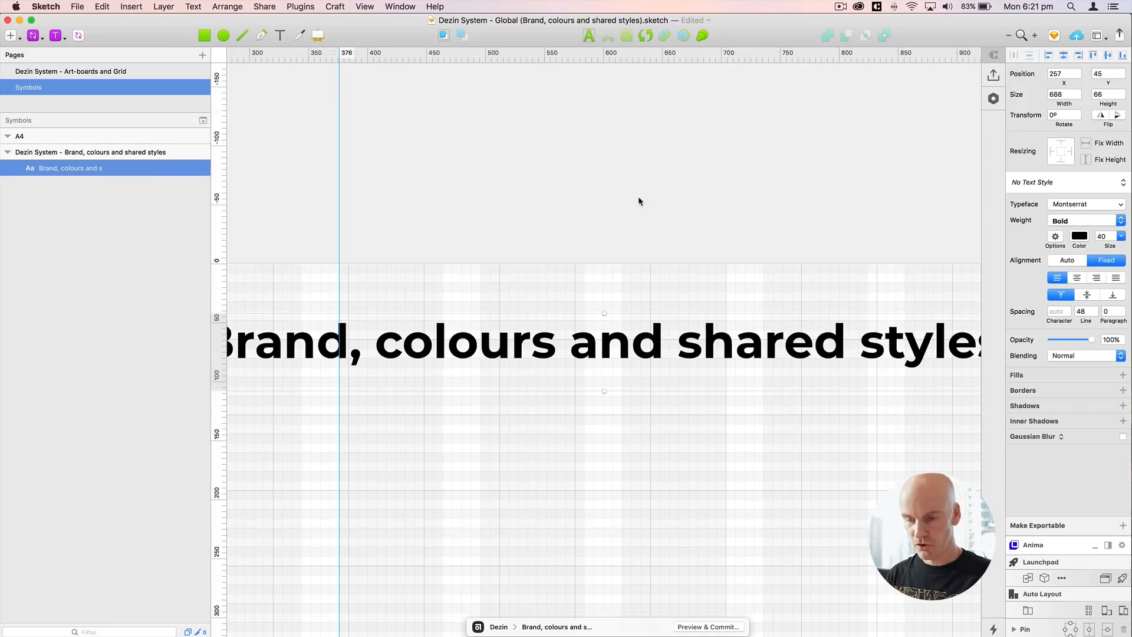
scroll(638, 201, "down", 5)
scroll(638, 201, "left", 5)
left_click_drag(450, 177, 452, 181)
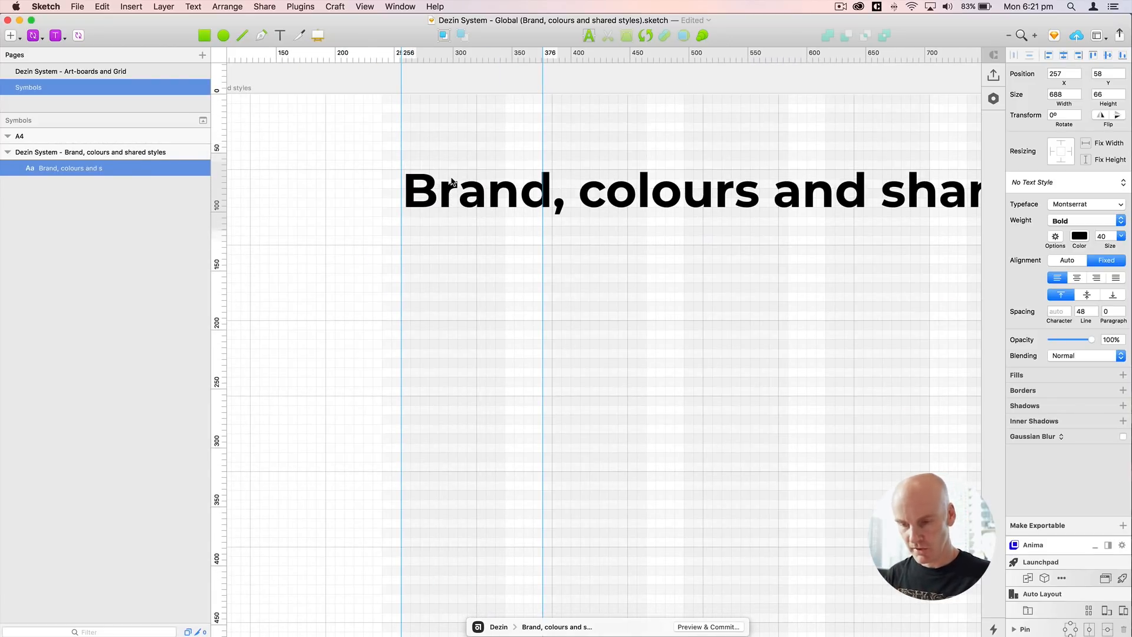
key("shift+Down")
key("shift+Down")
key("shift+Down")
key("shift+Down")
key("ctrl+g")
key("super+minus")
key("super+minus")
left_click_drag(635, 253, 390, 137)
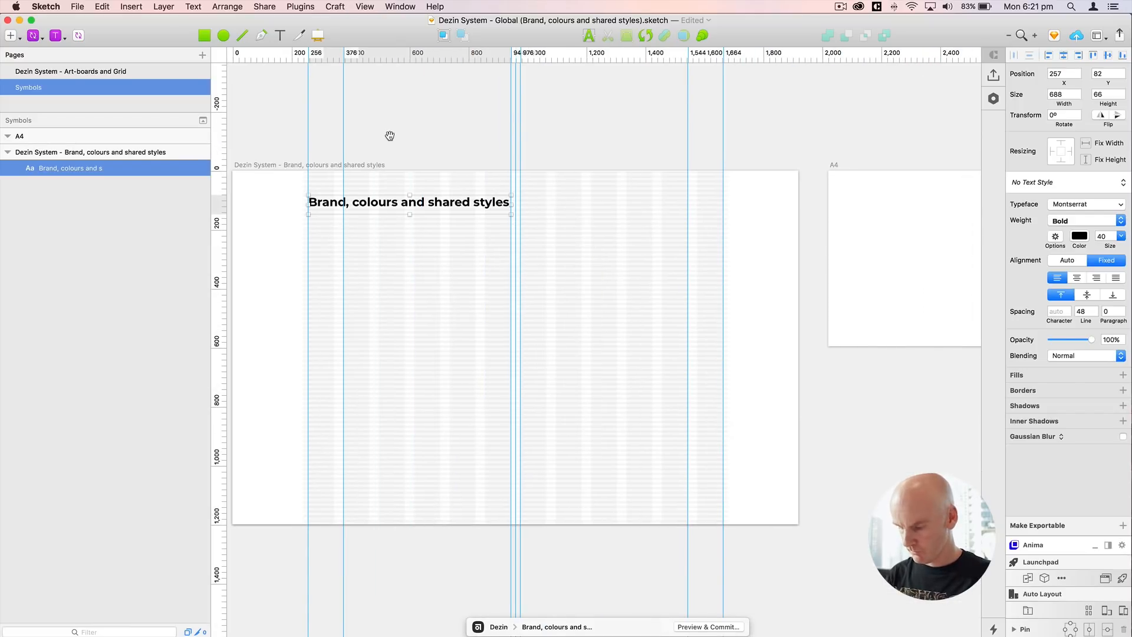
key("super+plus")
key("ctrl+g")
key("super+plus")
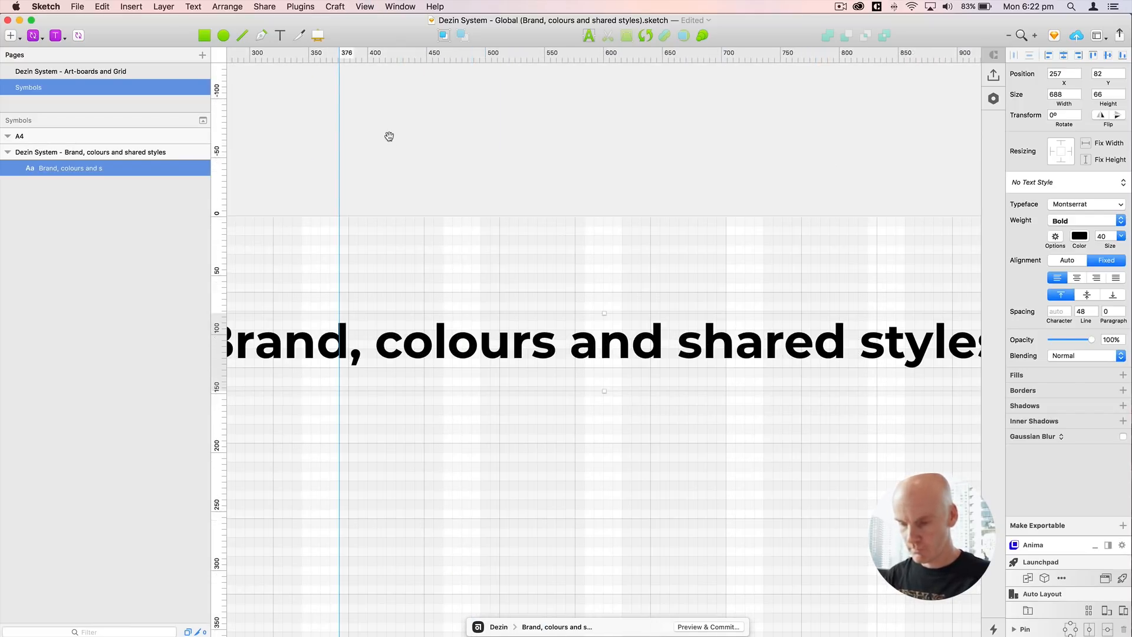
Step: Duplicate the title and move the lower copy down along the grid to Y 178
scroll(674, 116, "down", 5)
scroll(674, 116, "left", 7)
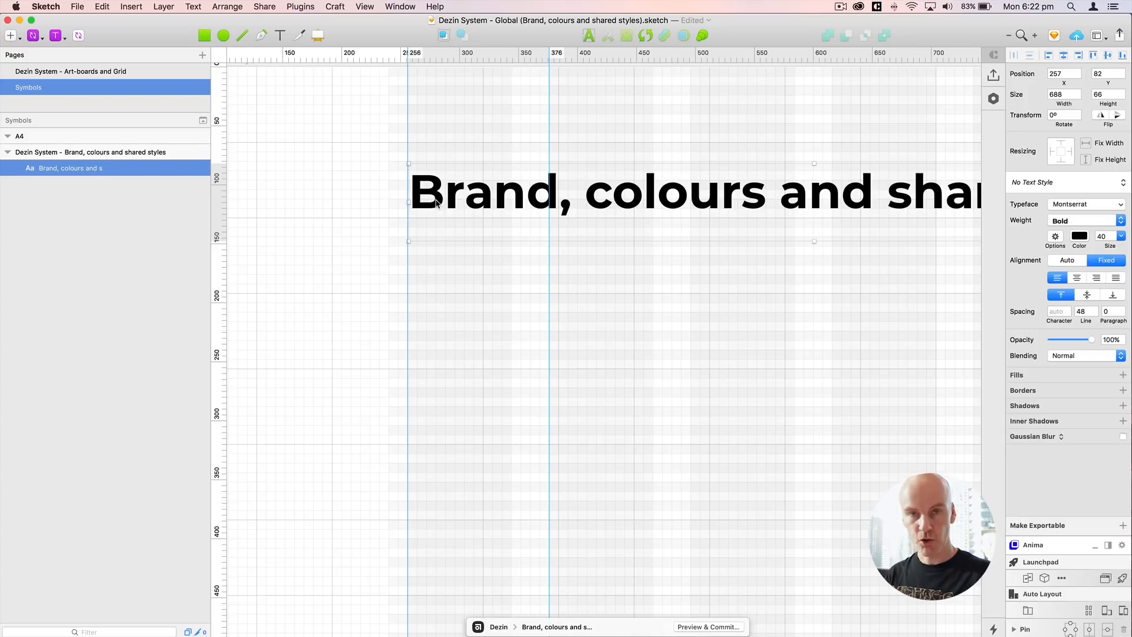
key("super+d")
left_click(59, 184)
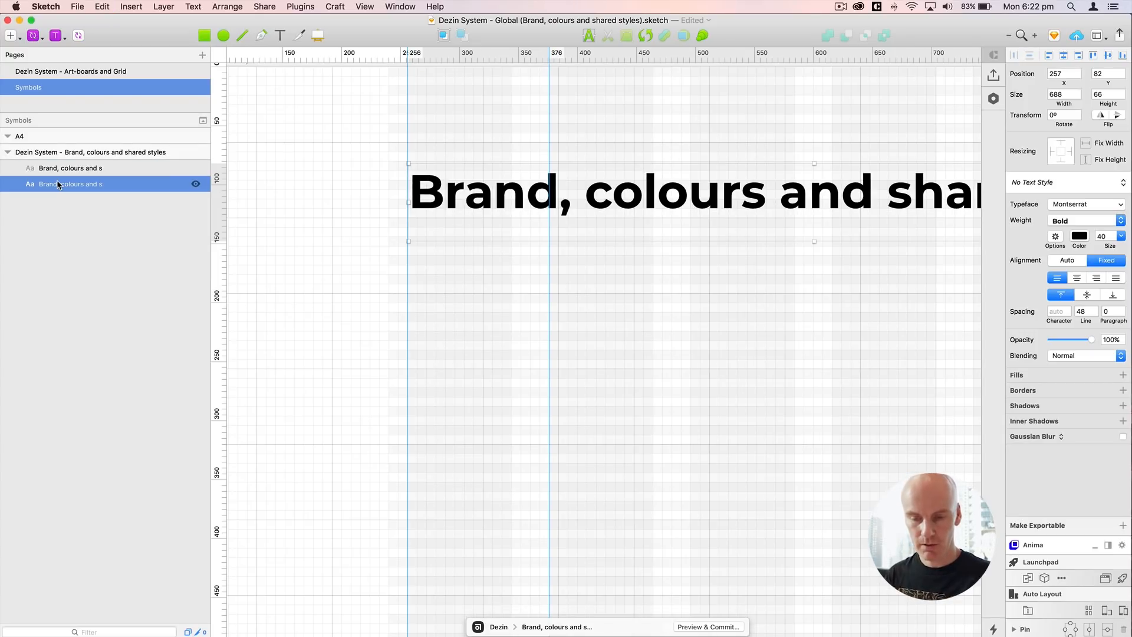
key("shift+Down")
key("shift+Down")
key("shift+Down")
key("shift+Down")
key("shift+Down")
key("shift+Down")
key("shift+Down")
key("shift+Down")
key("shift+Down")
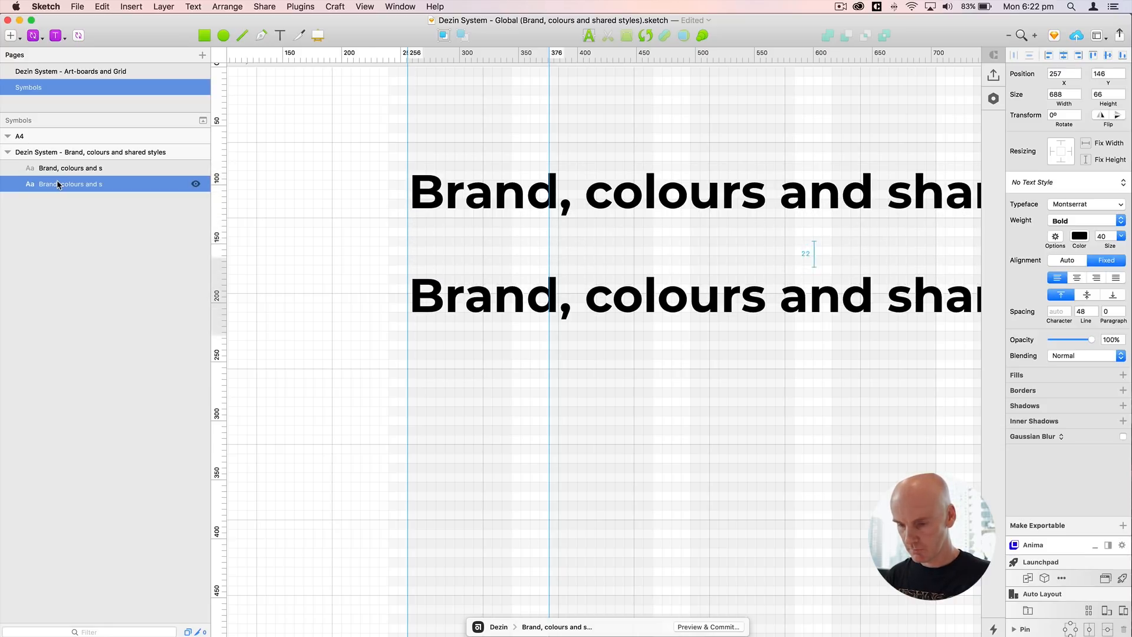
Step: Replace the duplicated title's text with "Brand"
double_click(506, 308)
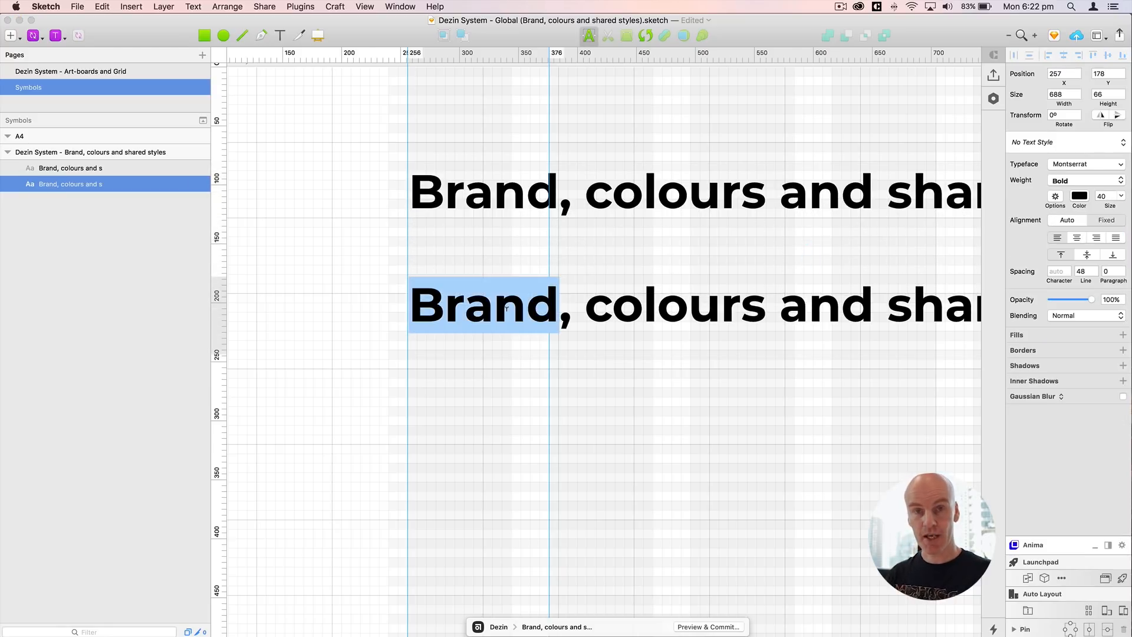
triple_click(506, 309)
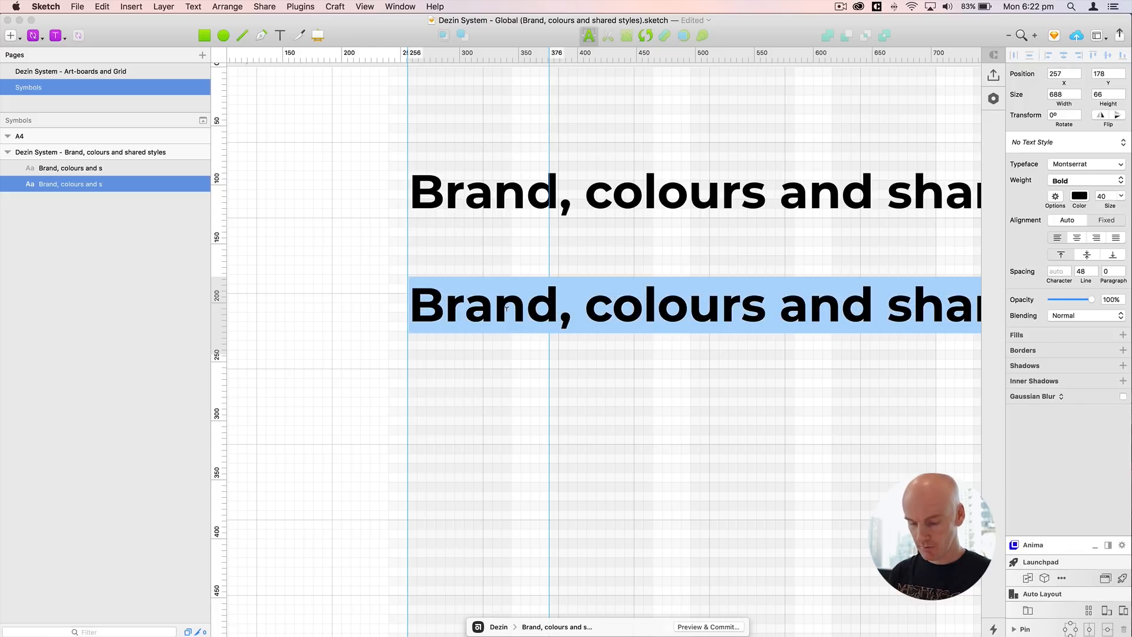
type("Brand")
key("Escape")
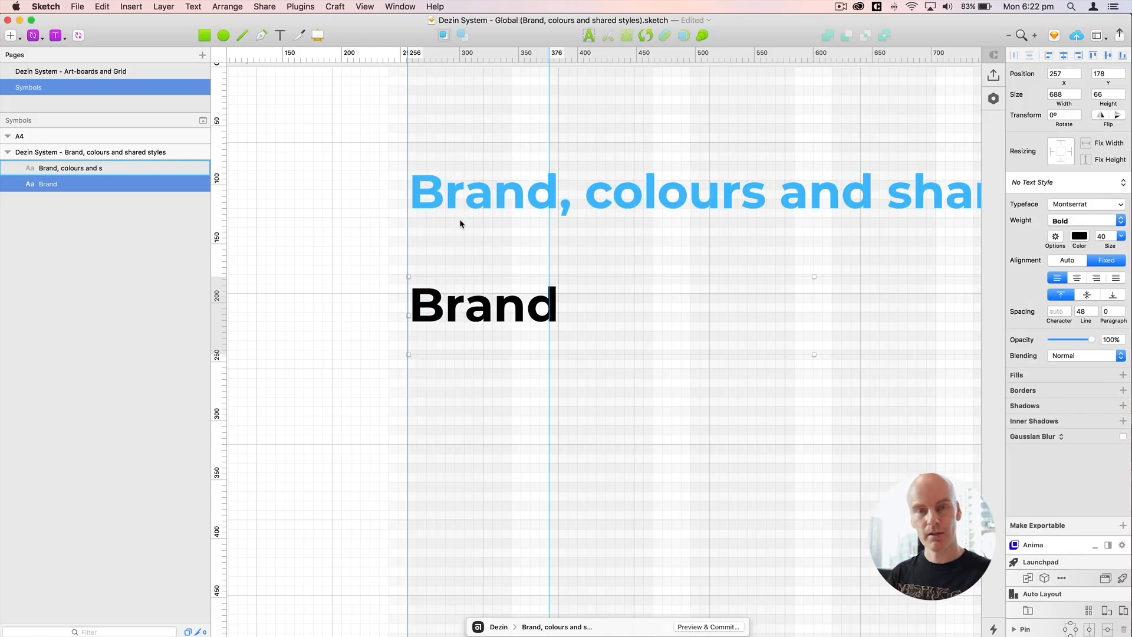
Step: Set the "Brand" heading to font size 32 with a line height of 40
left_click(1105, 236)
type("32")
key("Tab")
key("Tab")
type("4")
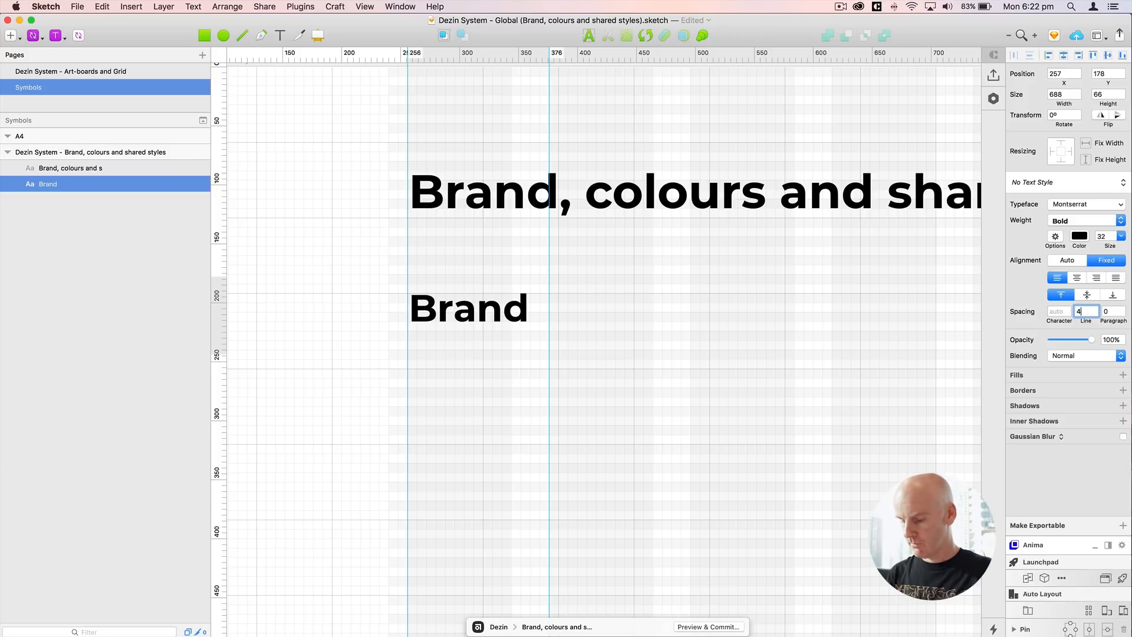
type("0")
left_click(505, 311)
Step: Position the "Brand" heading beneath the title at X 256, Y 169, in line with the 256 guide
key("super+minus")
scroll(506, 306, "right", 4)
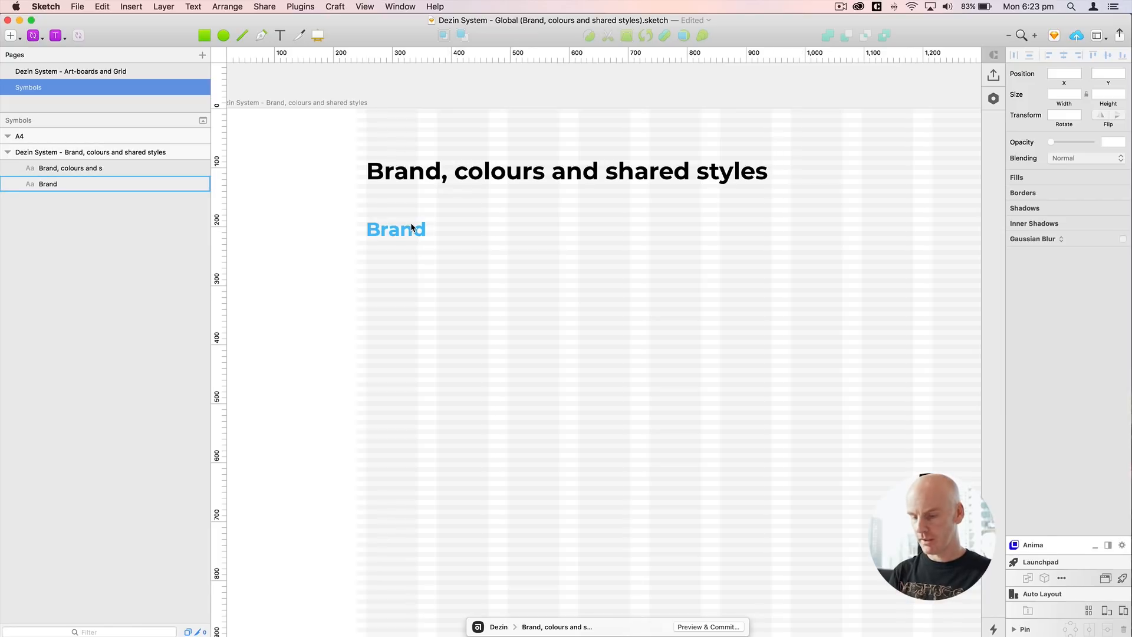
key("super+plus")
left_click_drag(433, 256, 849, 422)
left_click(585, 260)
key("super+plus")
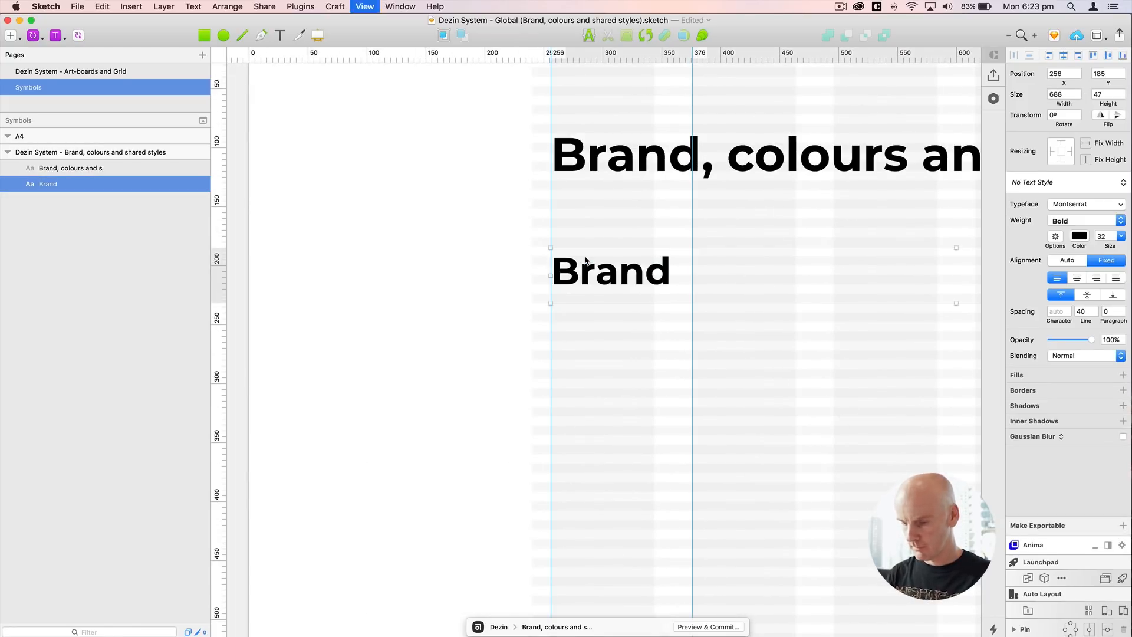
left_click_drag(273, 271, 823, 315)
scroll(766, 221, "down", 3)
scroll(767, 221, "left", 2)
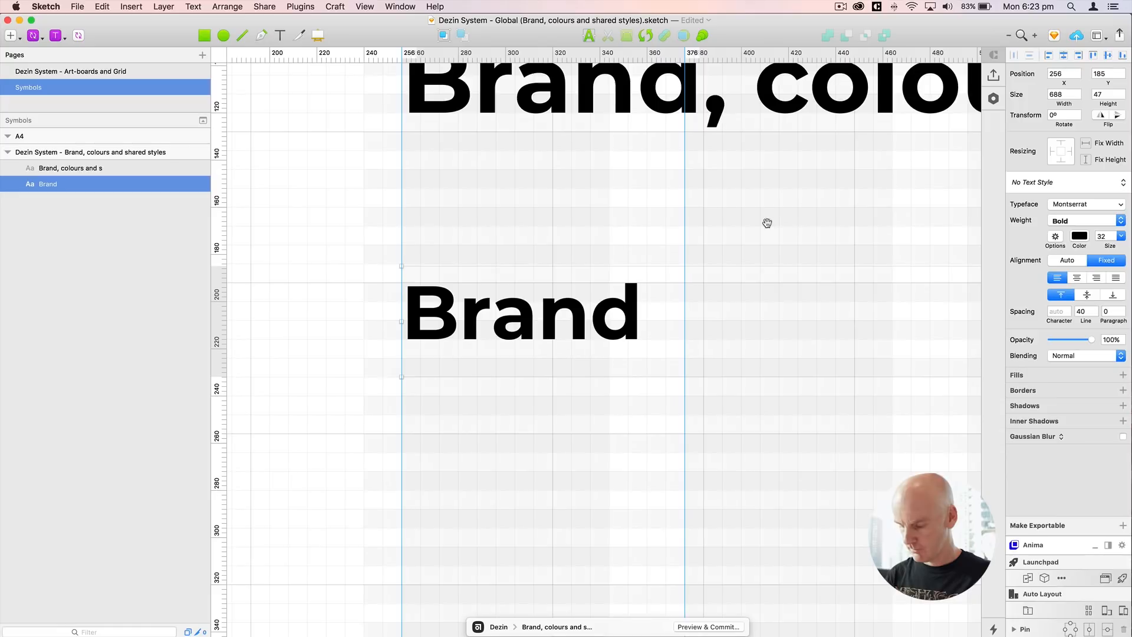
key("shift+Up")
key("shift+Up")
key("super+0")
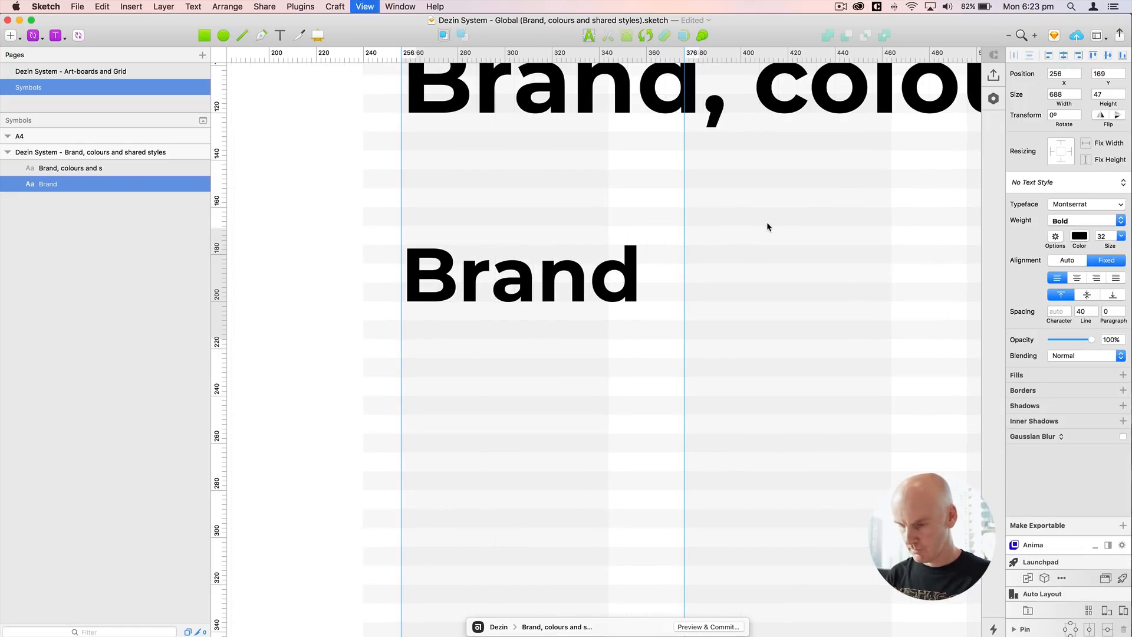
left_click_drag(767, 222, 556, 112)
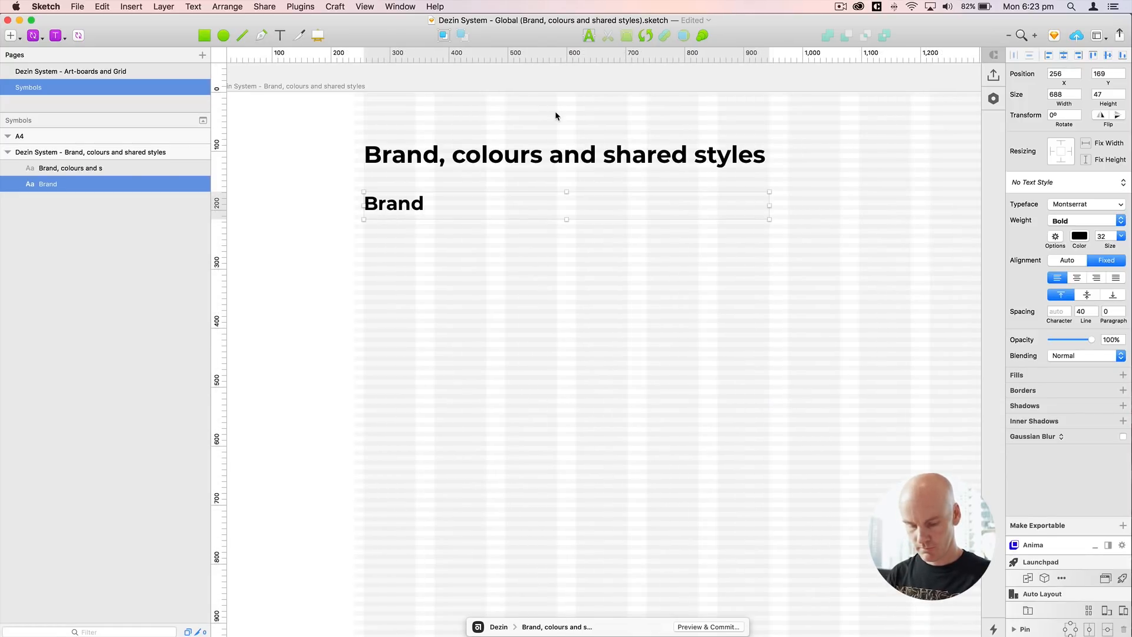
key("ctrl+l")
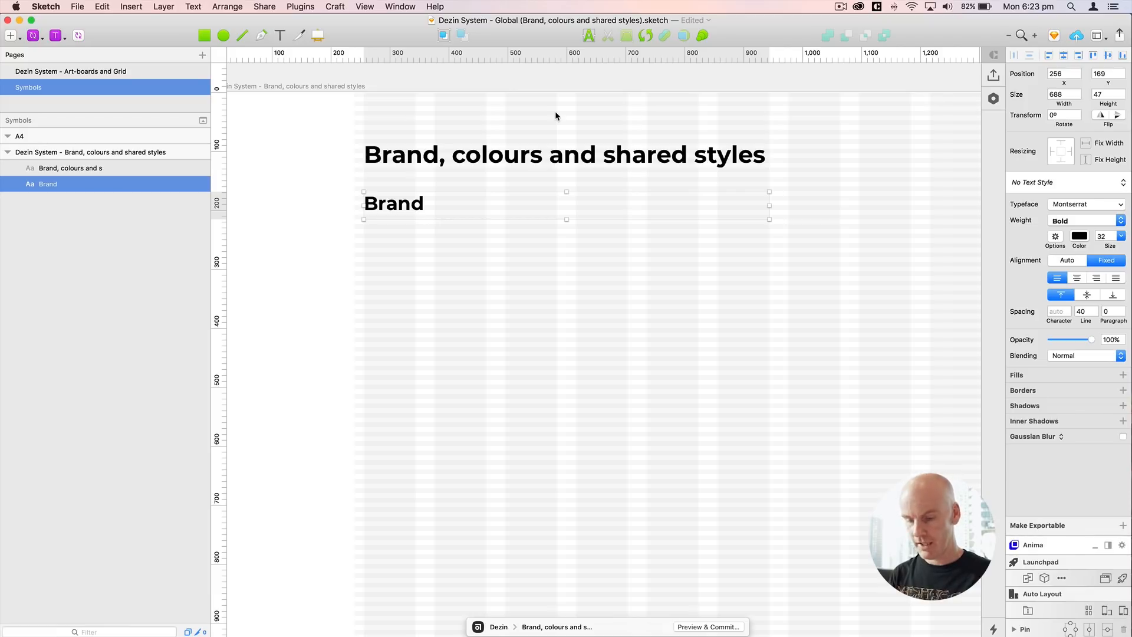
key("ctrl+l")
key("ctrl+l")
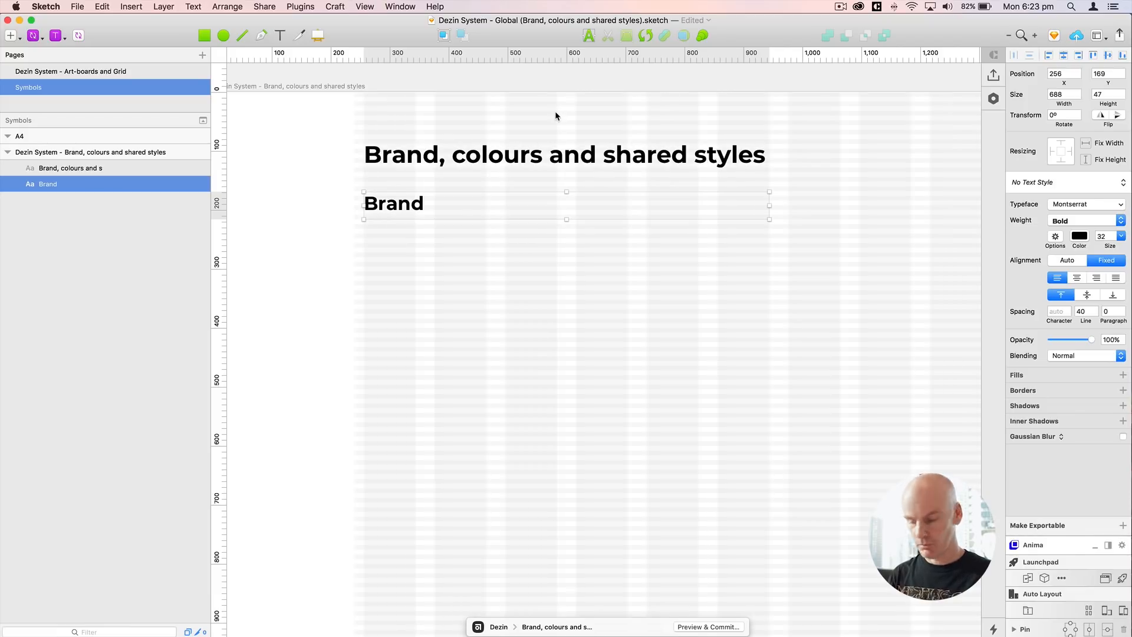
key("ctrl+r")
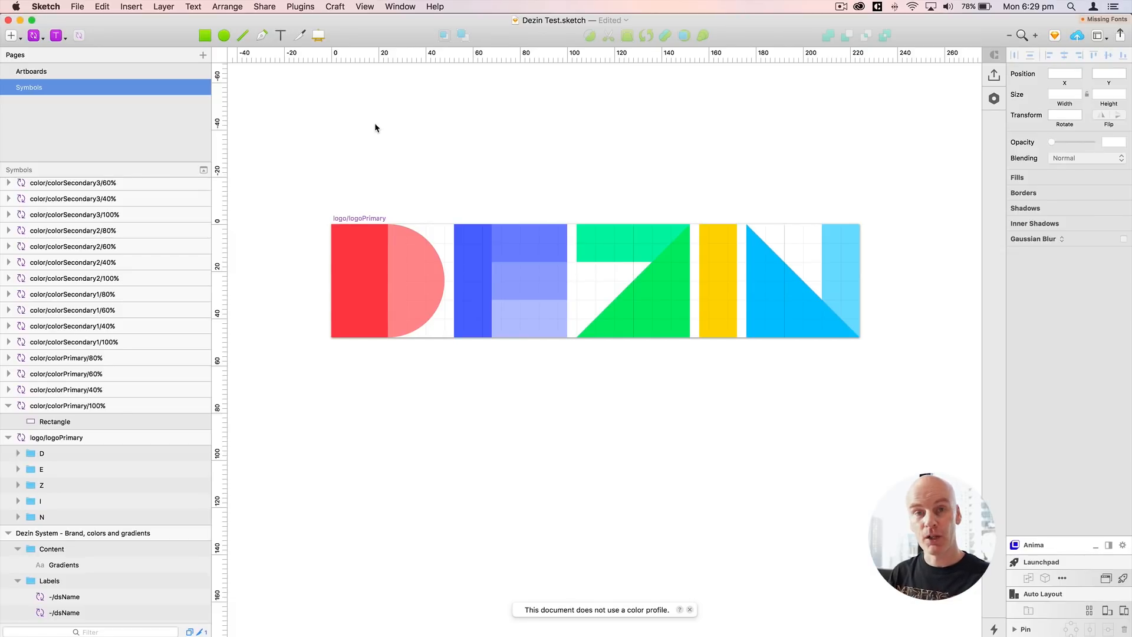
Step: Copy the D, E, Z, I and N logo groups from Dezin Test.sketch onto the brand artboard in the global file and group them
left_click_drag(375, 127, 849, 283)
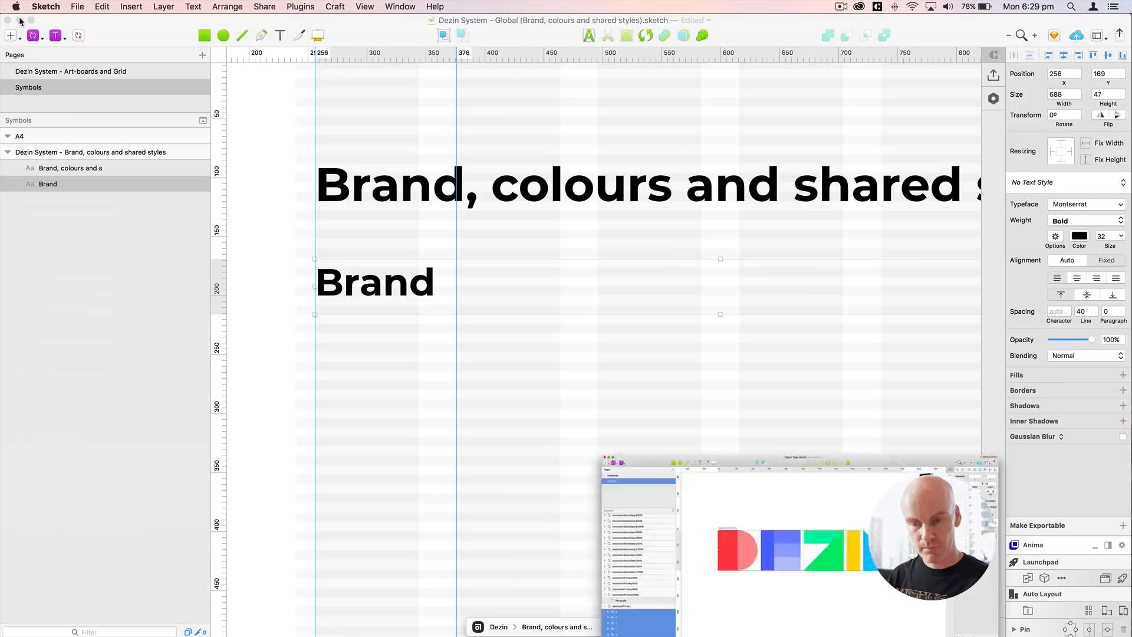
left_click(20, 20)
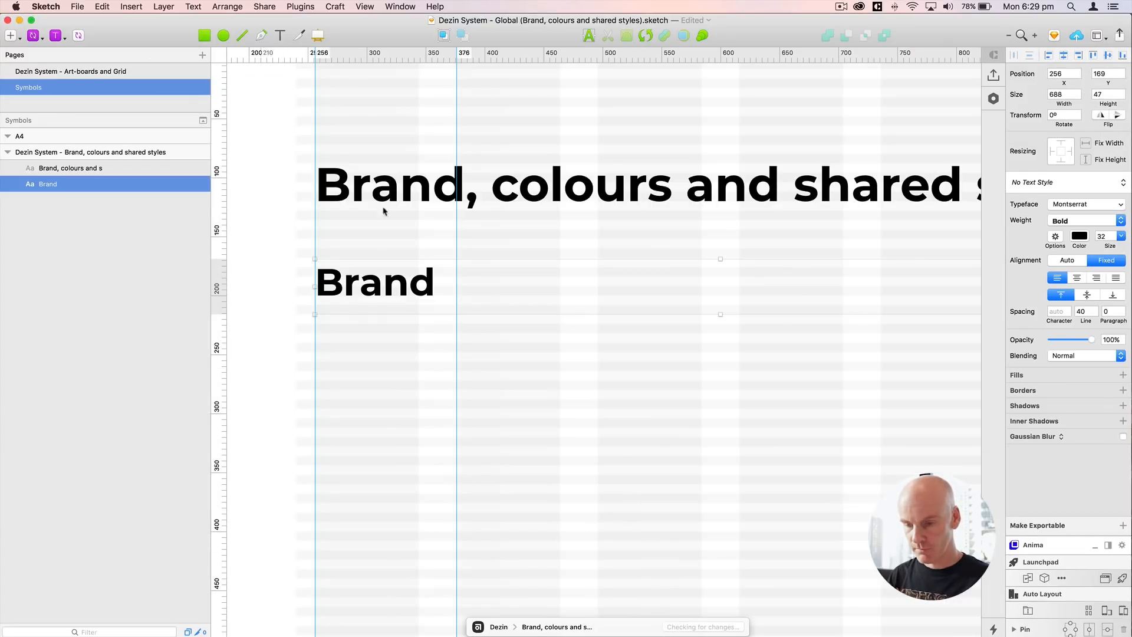
key("super+v")
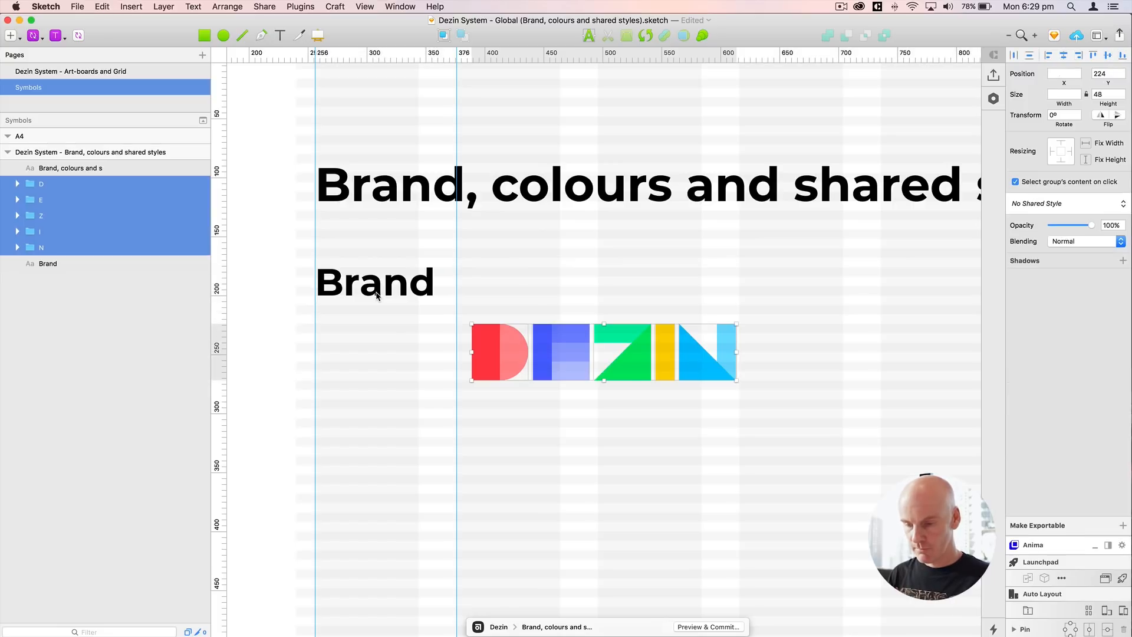
key("super+g")
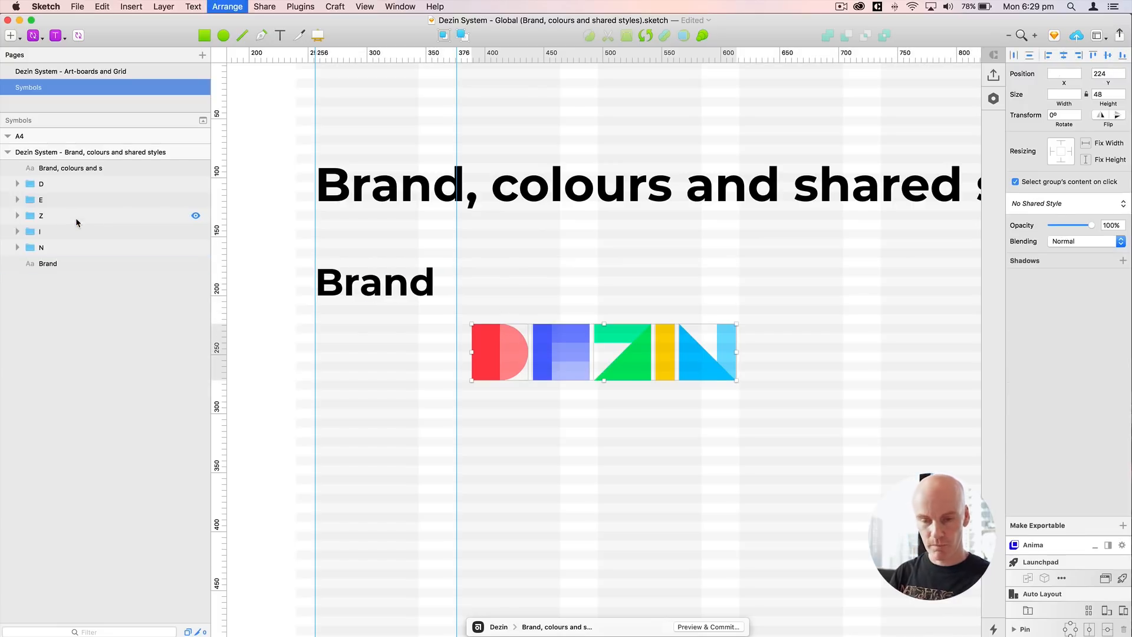
Step: Rename the group holding the DEZIN logo letters as logo/logoPrimary
double_click(51, 185)
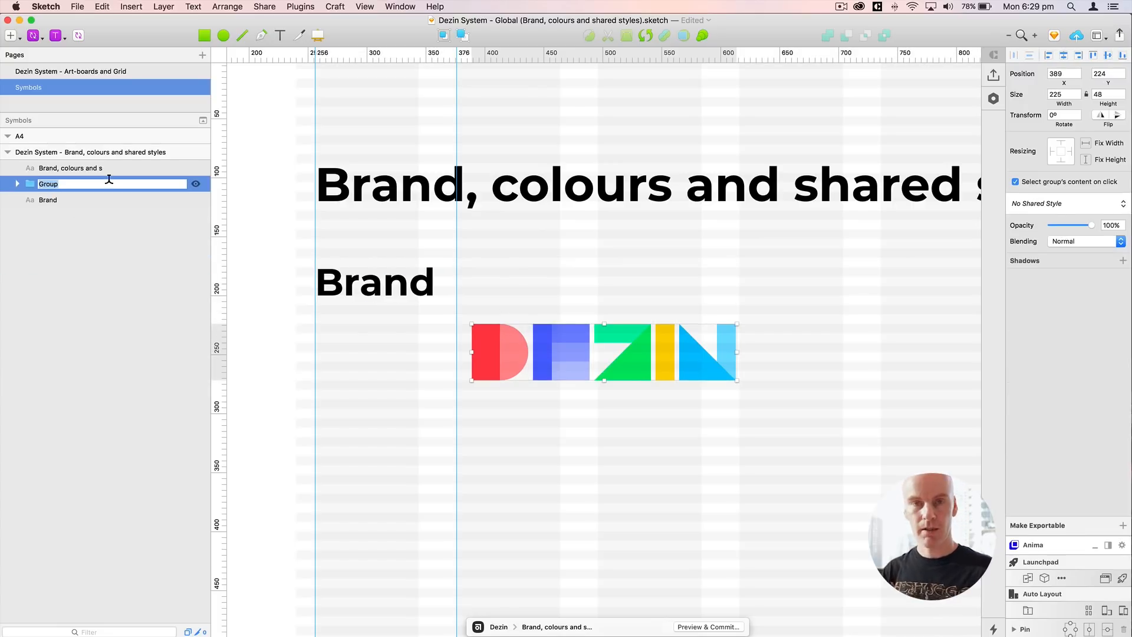
type("logo")
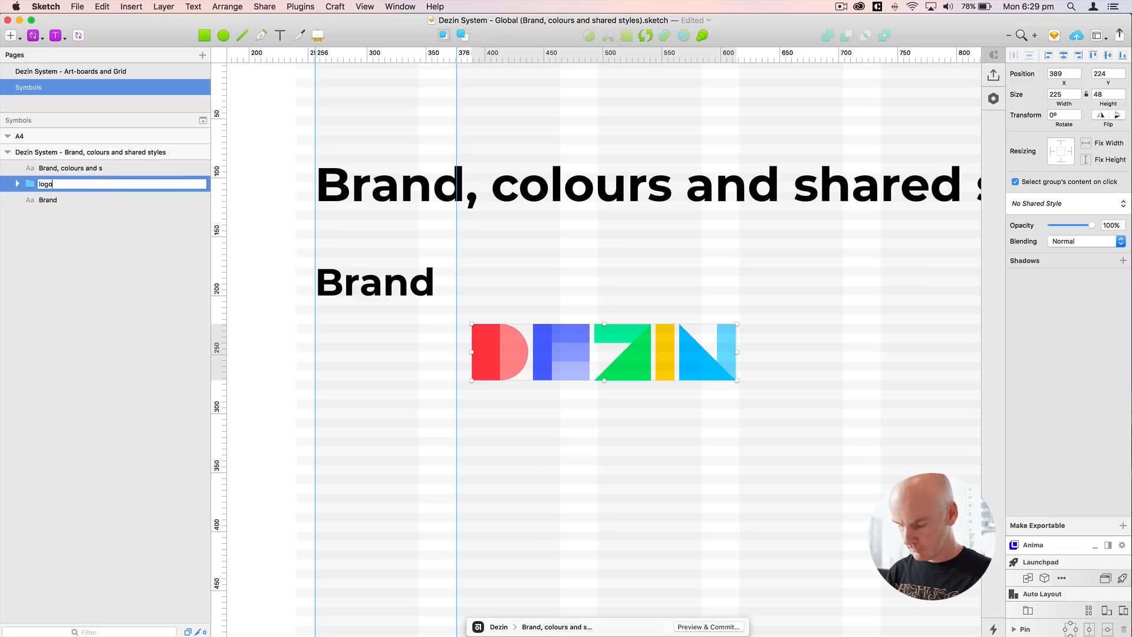
type("/logoPrimary")
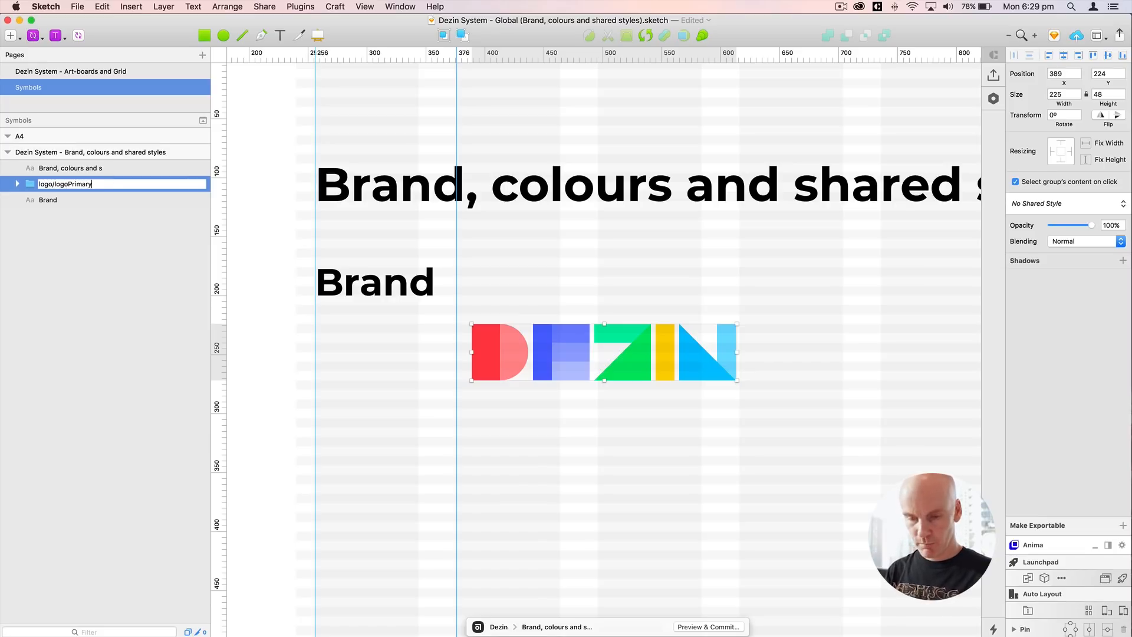
key("Return")
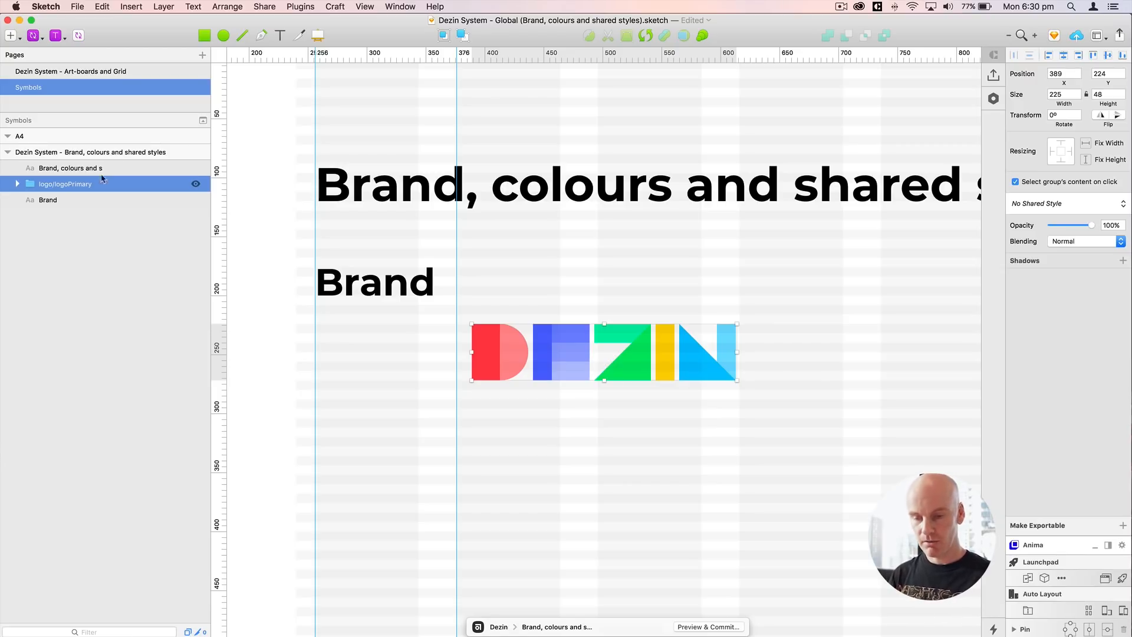
Step: Position the DEZIN logo beneath the "Brand" heading at X 256, Y 240, in line with the 256 guide
key("Left")
key("Left")
key("Left")
key("Left")
key("Left")
key("Left")
key("Left")
key("Left")
key("Left")
key("Left")
key("Left")
key("Left")
key("Left")
key("Left")
key("Left")
key("Left")
key("Left")
key("Left")
key("Left")
key("Left")
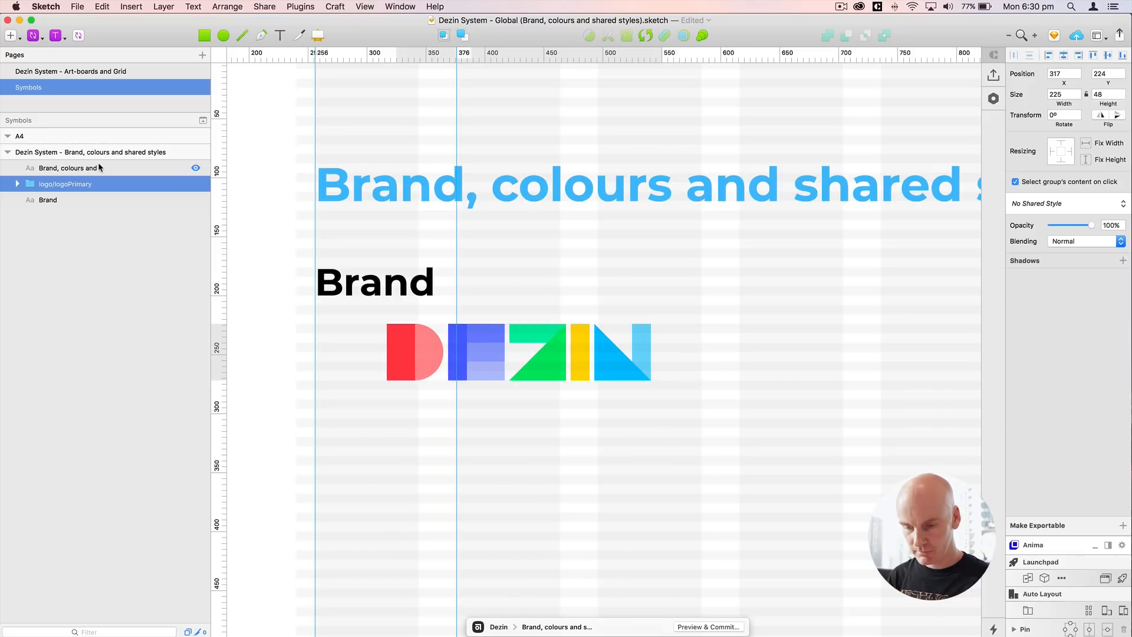
key("Left")
key("Left")
key("Left")
key("Left")
key("Left")
key("Left")
key("Left")
key("Left")
key("Left")
key("Left")
key("Left")
key("Left")
key("Left")
key("Left")
key("Left")
key("Left")
key("Left")
key("Left")
key("Left")
key("Left")
key("Down")
key("Down")
key("Down")
key("Down")
key("Down")
key("Down")
key("Down")
key("Down")
key("Down")
key("Down")
key("Down")
key("Down")
key("Down")
key("Down")
key("Down")
key("Down")
key("Right")
key("Right")
key("Right")
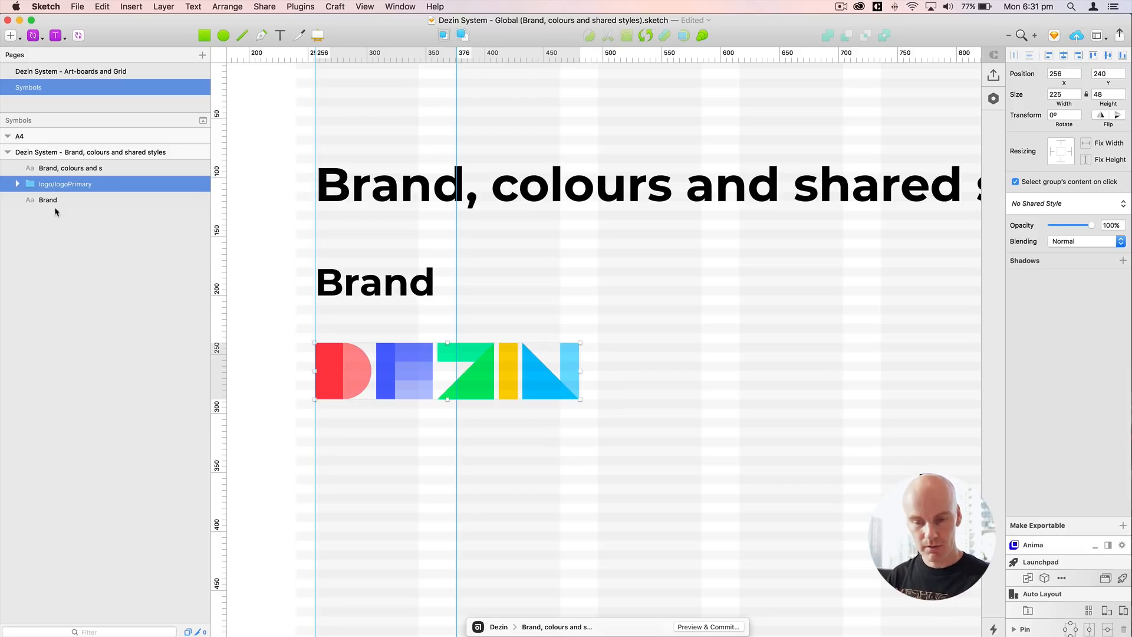
Step: Move logo/logoPrimary above the headings in the layer order and group the title and "Brand" heading as "Content"
left_click_drag(45, 182, 52, 167)
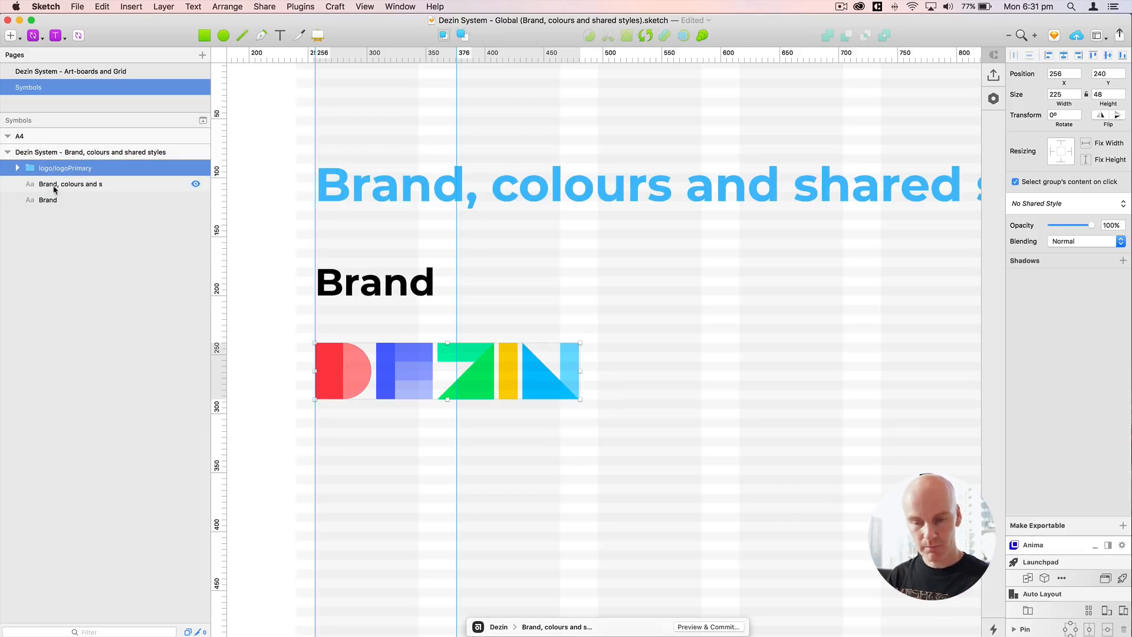
left_click(55, 184)
left_click(51, 201, "shift")
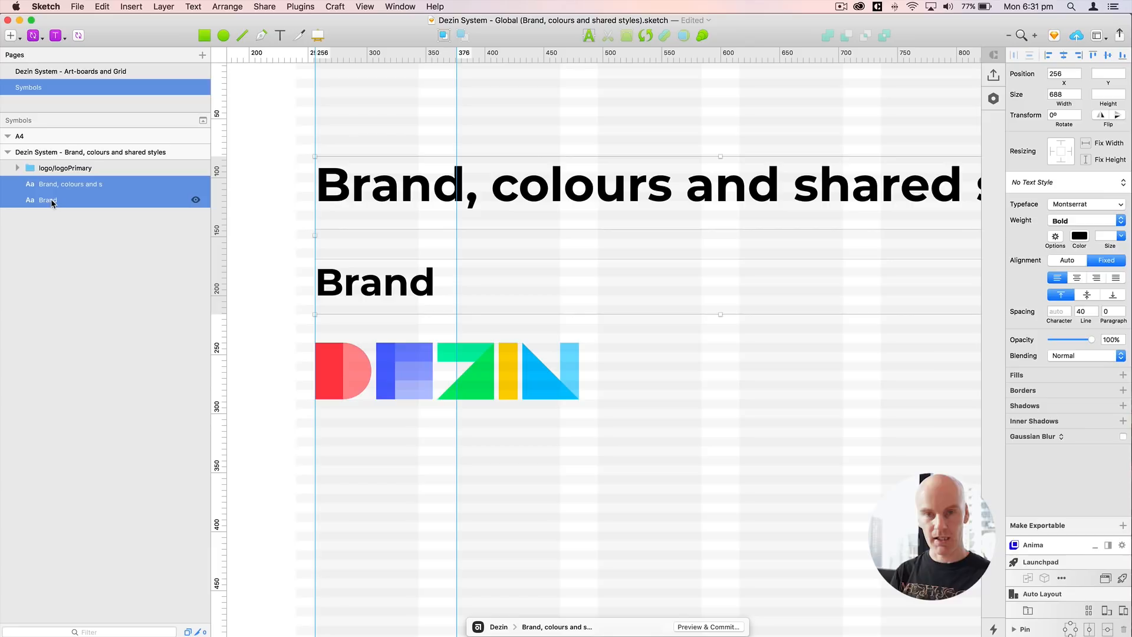
key("super+g")
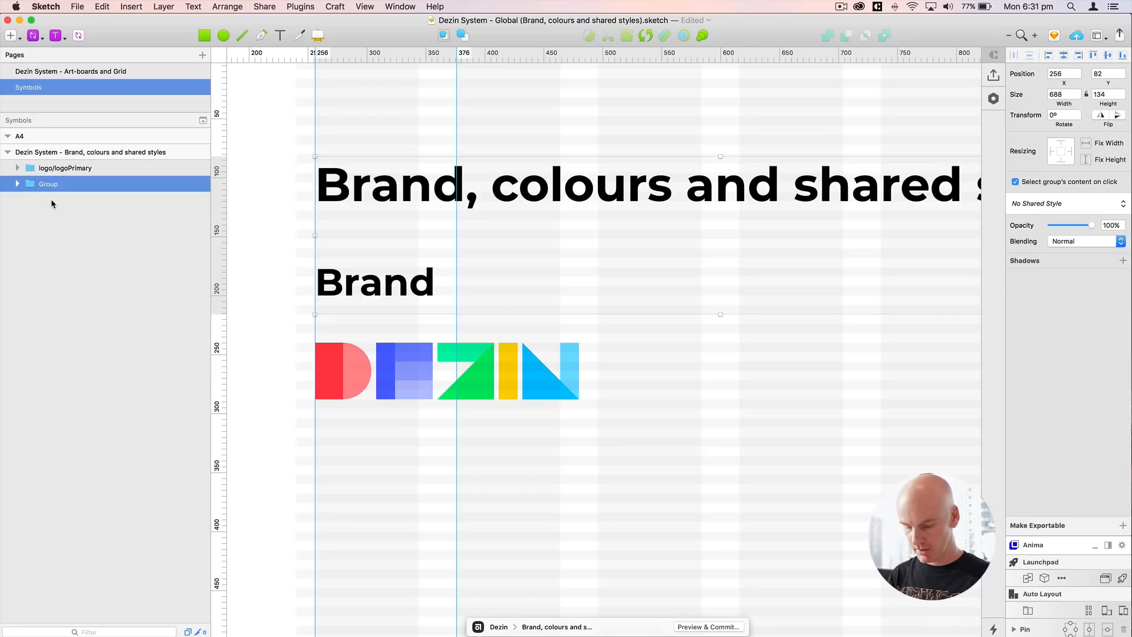
double_click(121, 183)
type("Content")
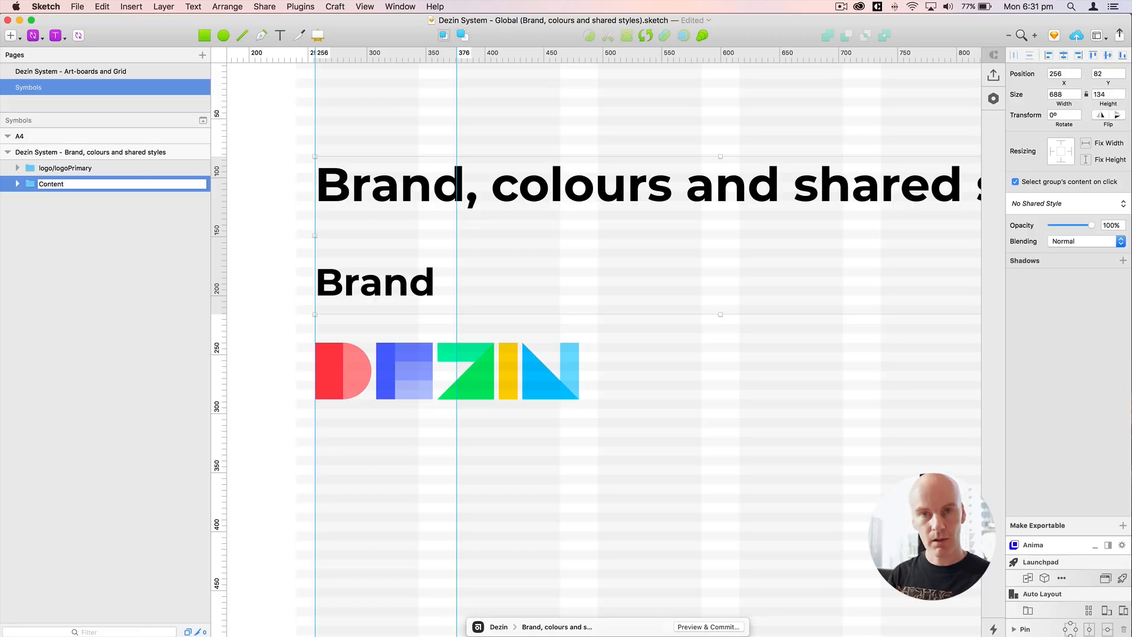
key("Return")
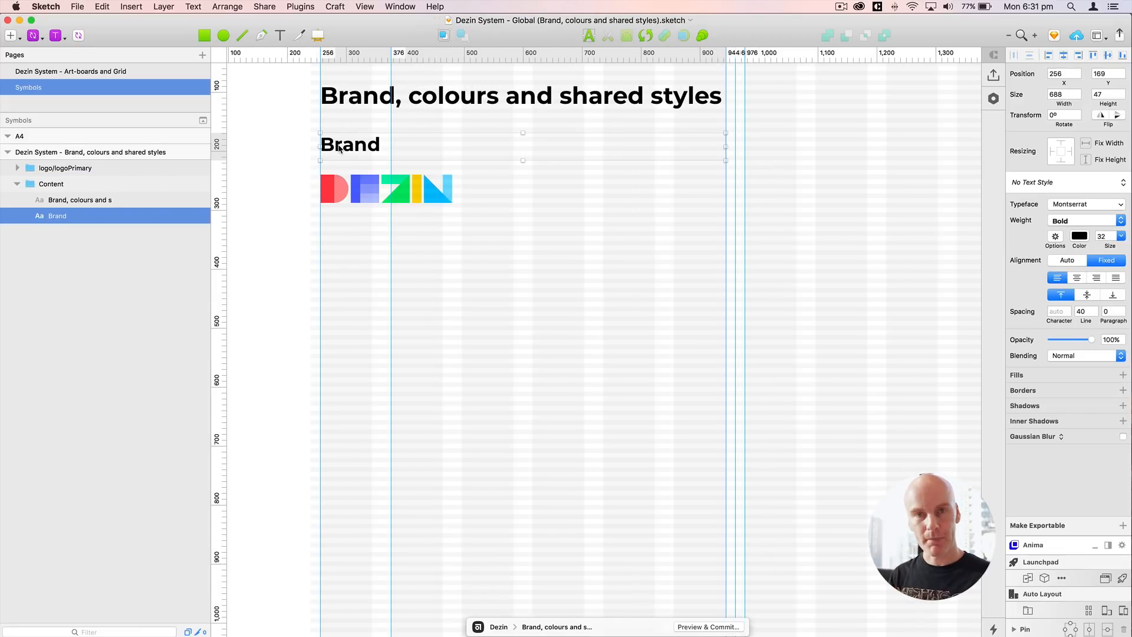
Step: Duplicate the "Brand" heading and place the copy below the logo at X 256, Y 345
key("super+d")
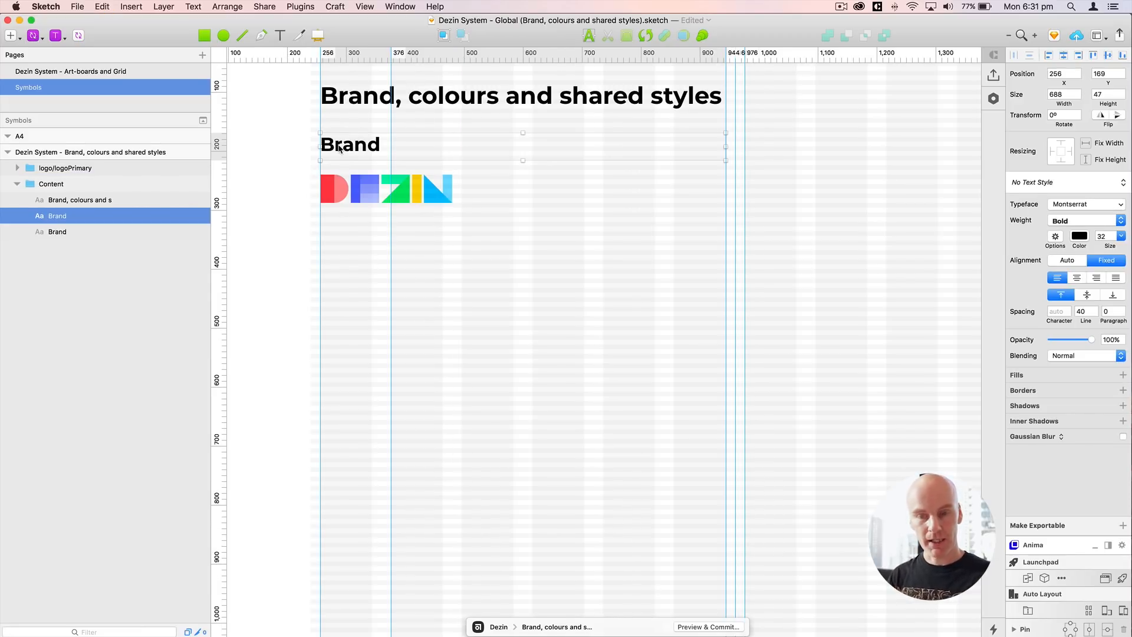
left_click(115, 233)
key("shift+Down")
key("shift+Down")
key("shift+Down")
key("shift+Down")
key("shift+Down")
key("shift+Down")
key("shift+Down")
key("shift+Down")
key("shift+Down")
key("shift+Down")
key("shift+Down")
key("shift+Down")
key("shift+Down")
key("shift+Down")
key("shift+Down")
key("shift+Down")
key("shift+Down")
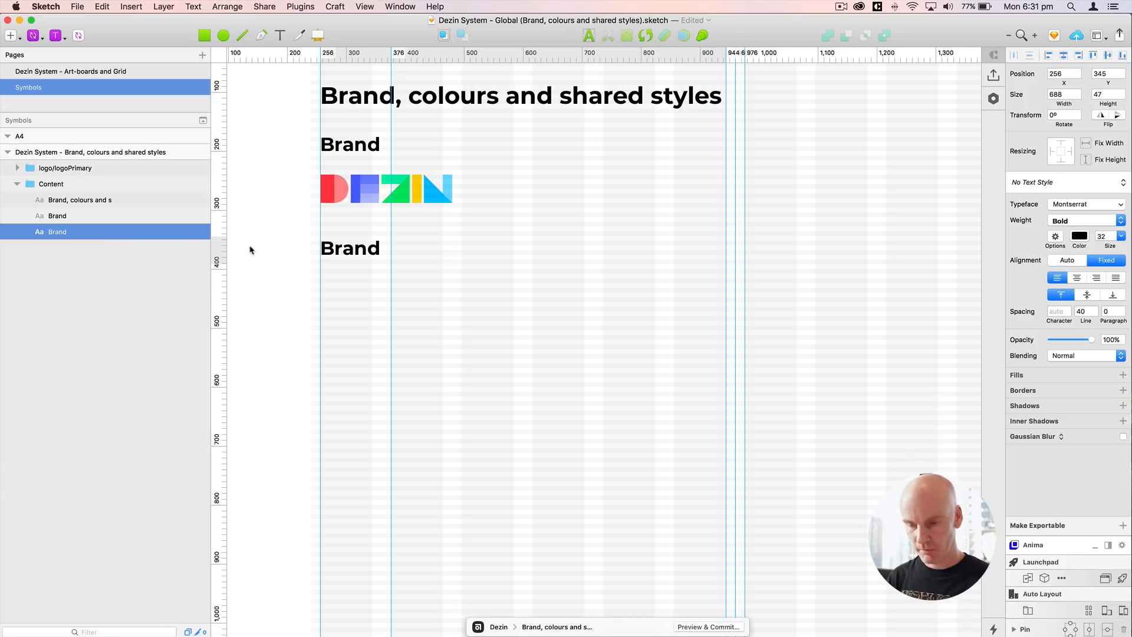
Step: Replace the duplicated heading's text with "Colours"
double_click(352, 246)
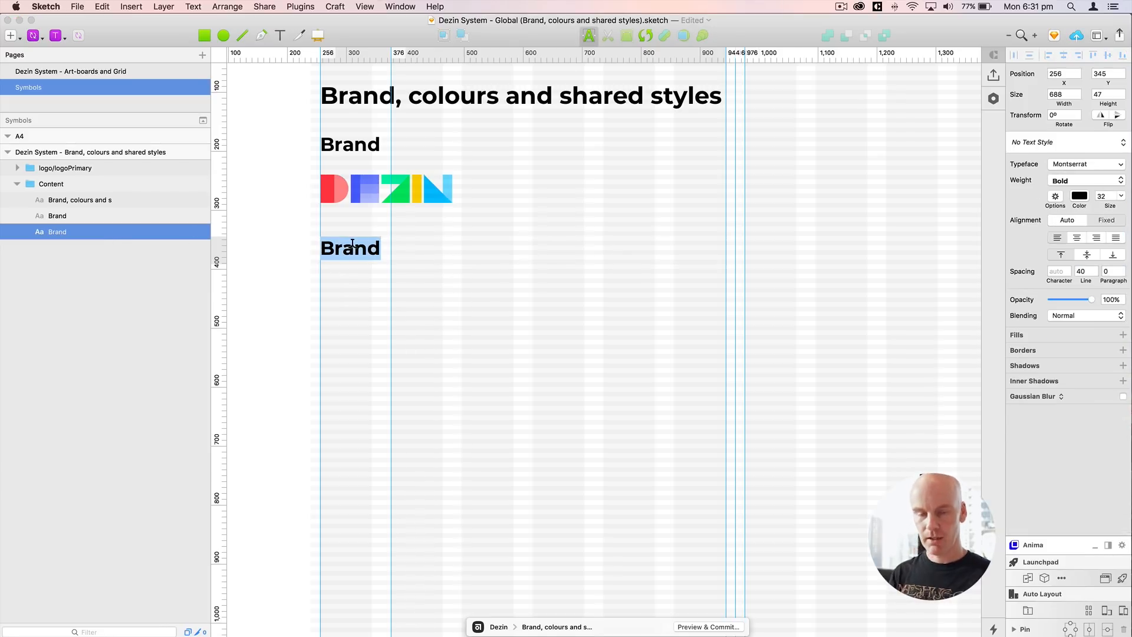
type("Colours")
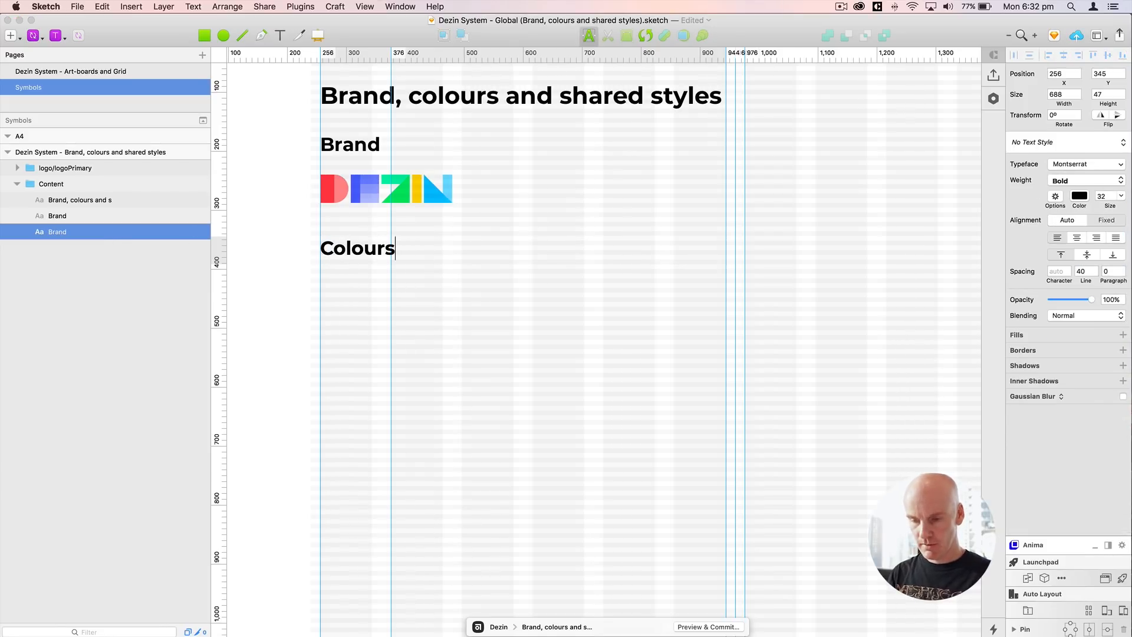
left_click(278, 187)
key("super+plus")
left_click_drag(345, 317, 475, 161)
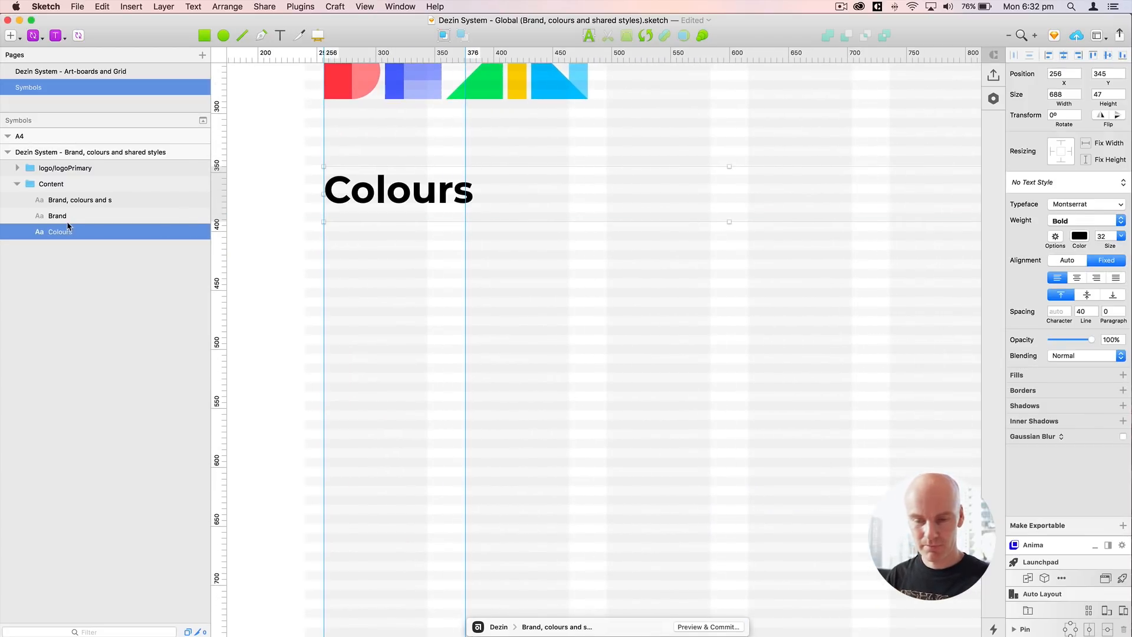
Step: Draw a 208 × 120 rectangle below the "Colours" heading at X 256, Y 416, outside the Content group
left_click(65, 168)
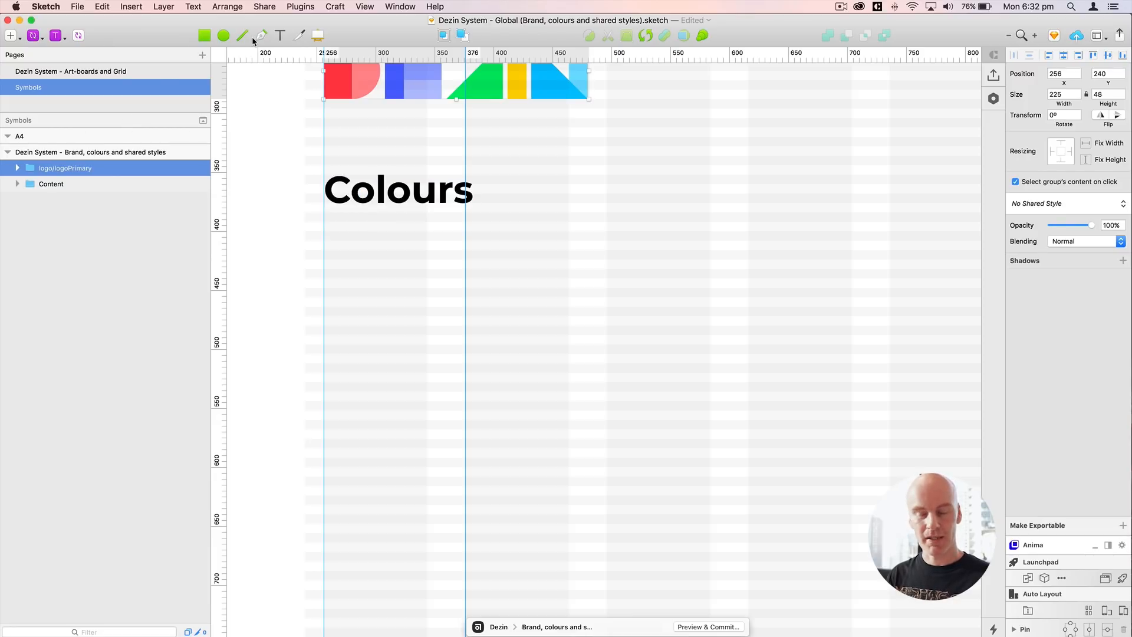
left_click(205, 36)
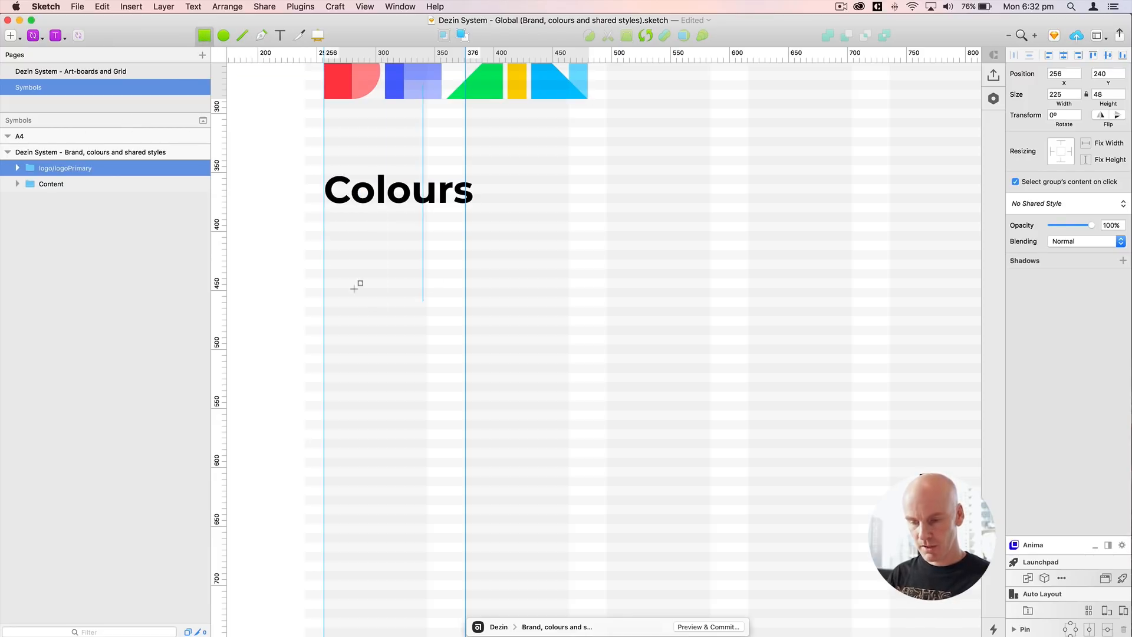
left_click_drag(324, 250, 566, 393)
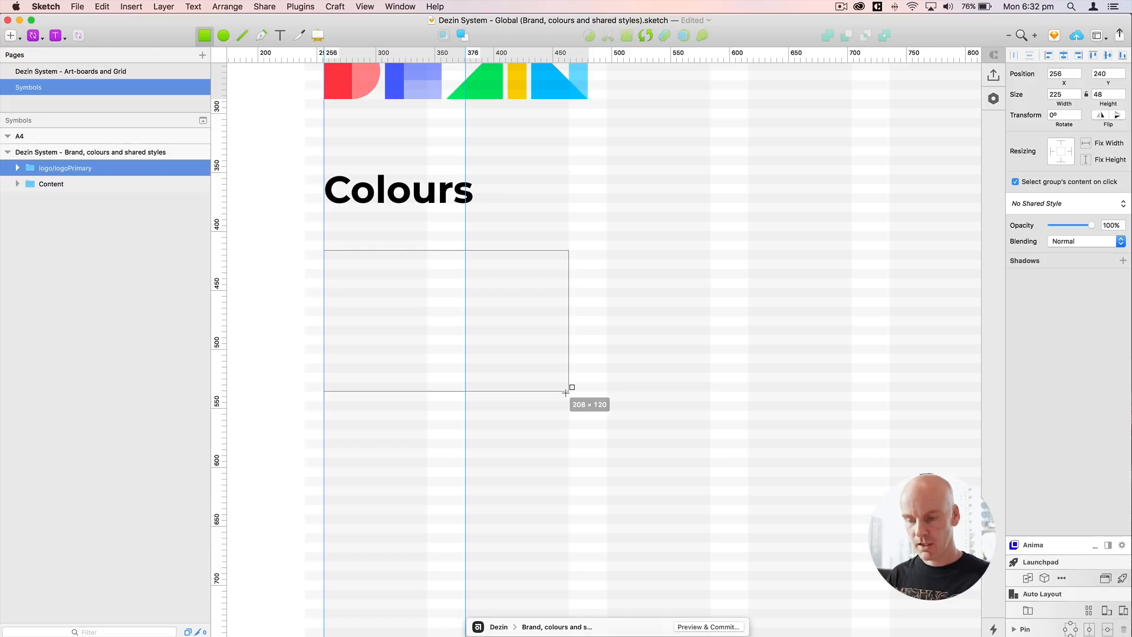
left_click_drag(566, 393, 438, 298)
key("super+0")
key("super+minus")
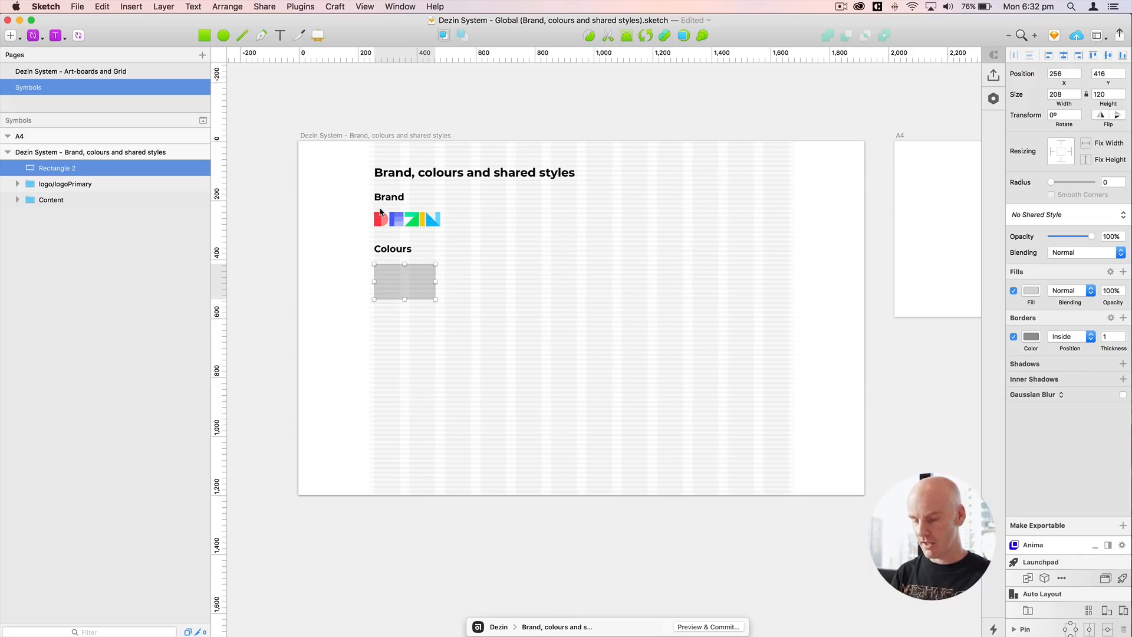
key("super+plus")
left_click_drag(736, 319, 607, 278)
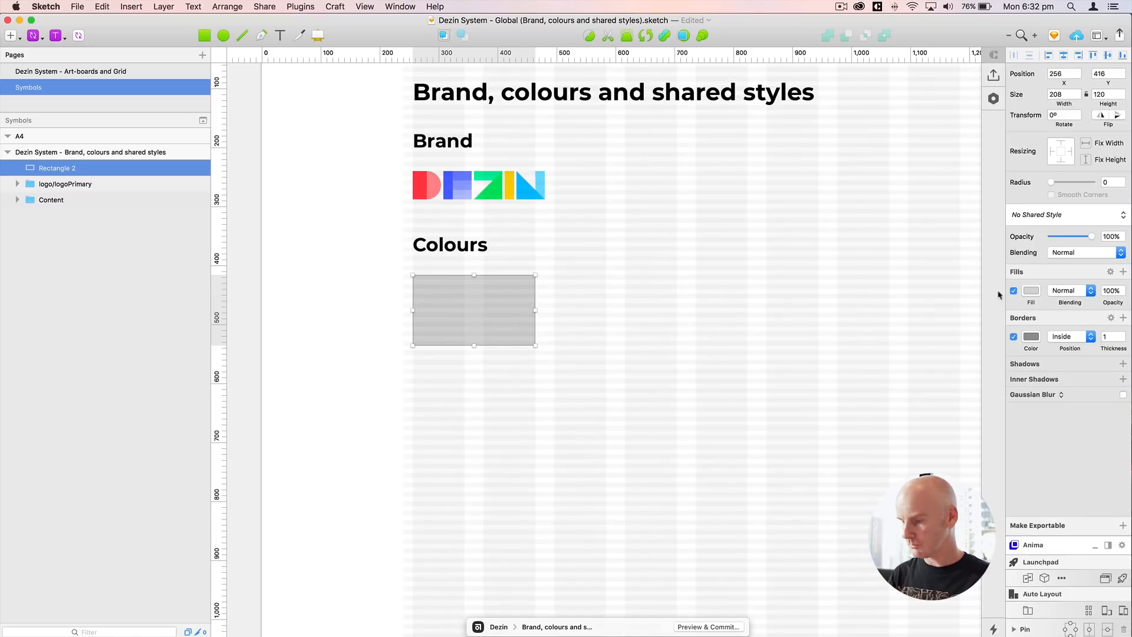
Step: Remove the rectangle's border and hide the artboard's layout grid
left_click(1014, 337)
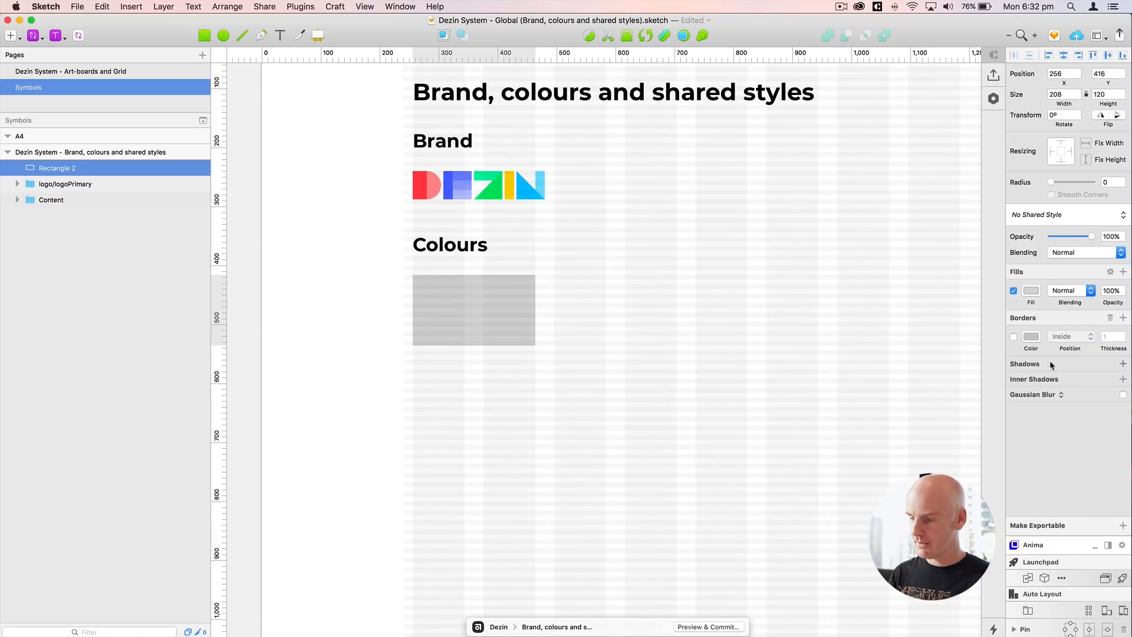
left_click(1110, 319)
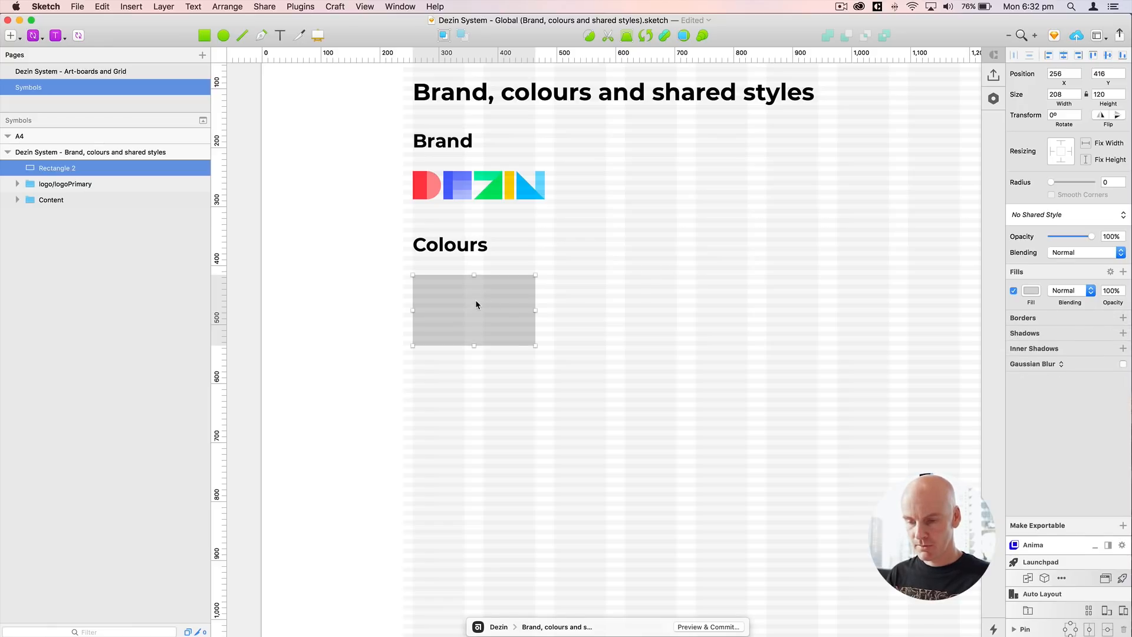
key("ctrl+l")
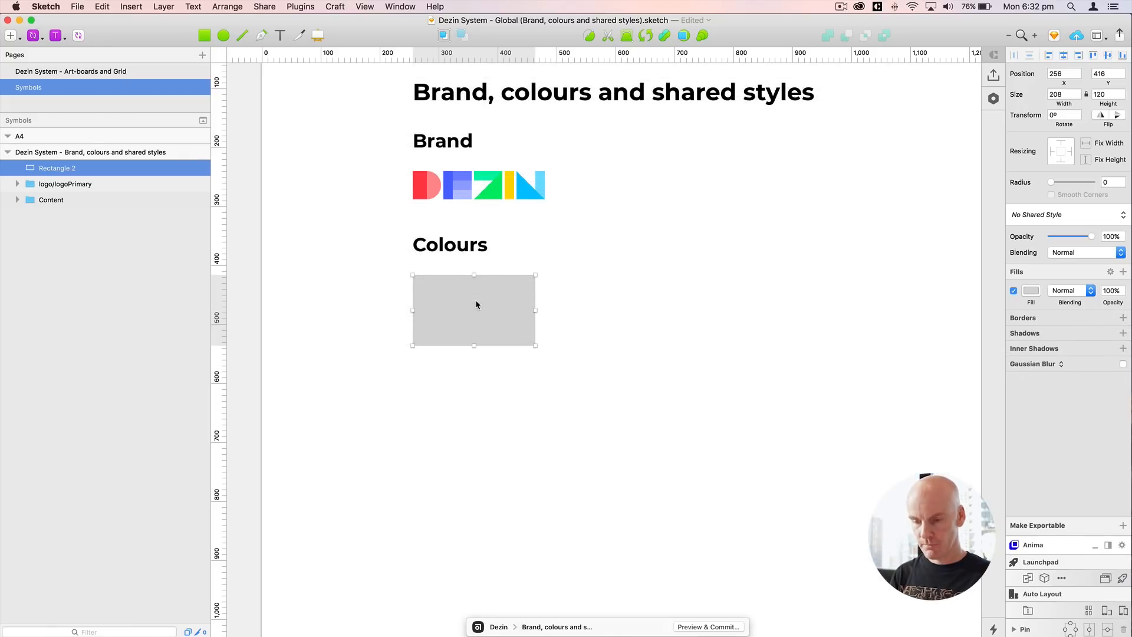
Step: Fill the rectangle with the solid red sampled from the stem of the logo's D
left_click(1031, 291)
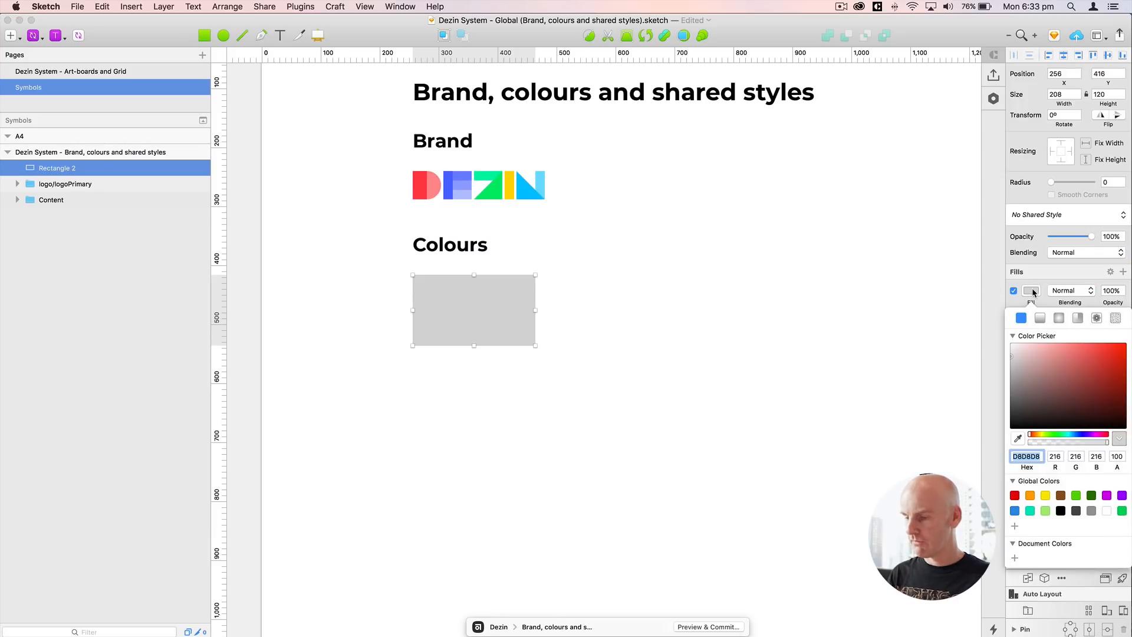
left_click(1019, 439)
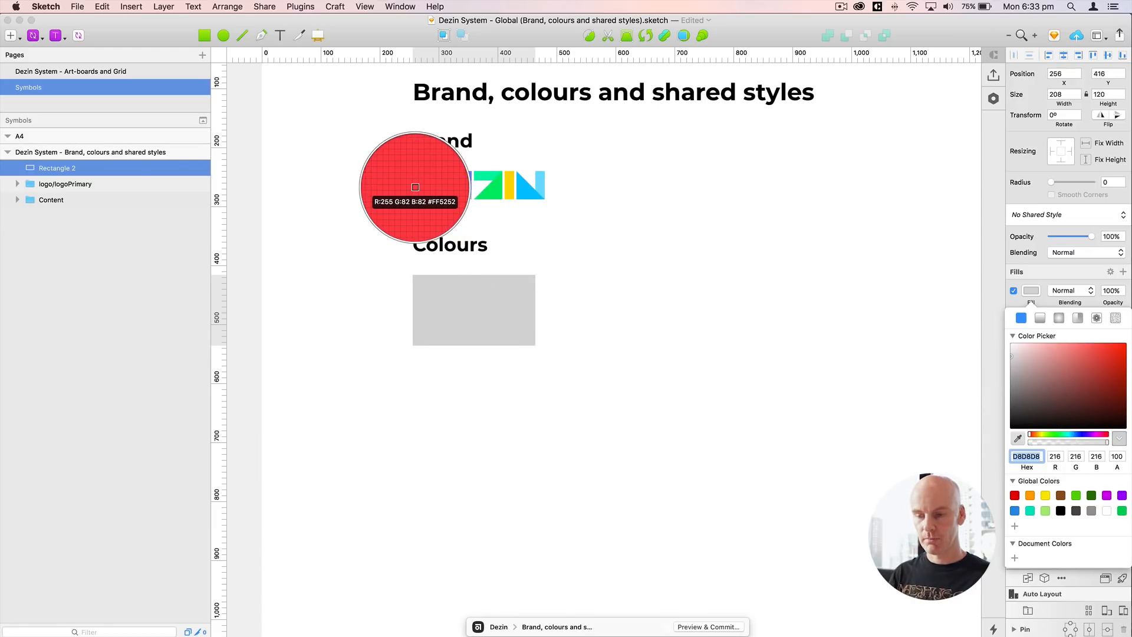
left_click(415, 187)
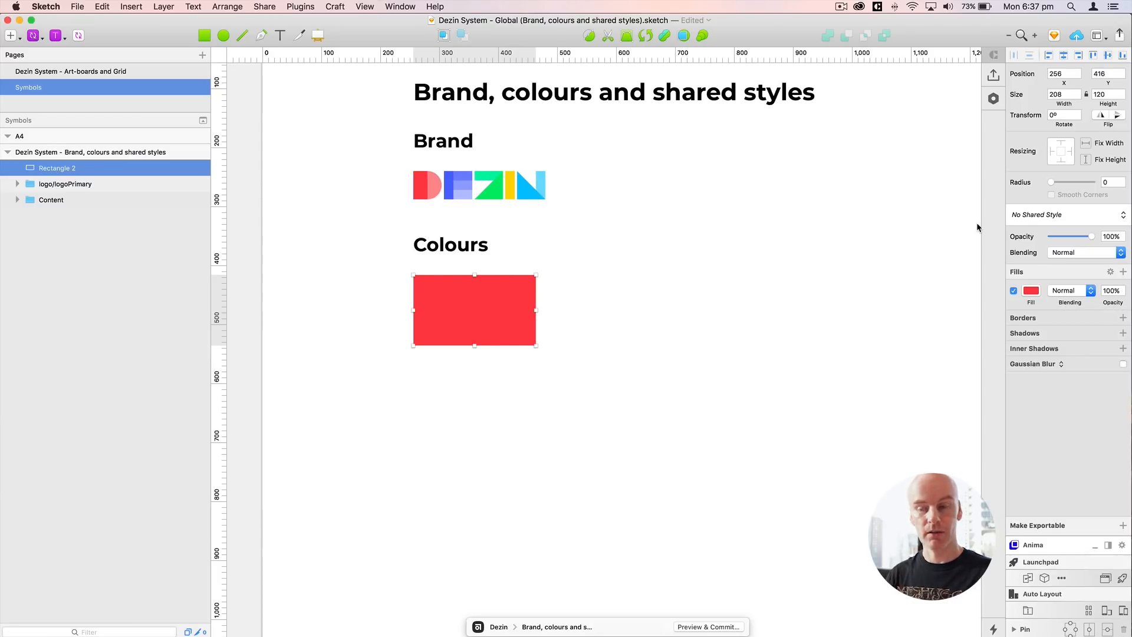
Step: Create a shared style named colour/colourPrimary from the red rectangle and check it in the list of shared styles
left_click(1058, 221)
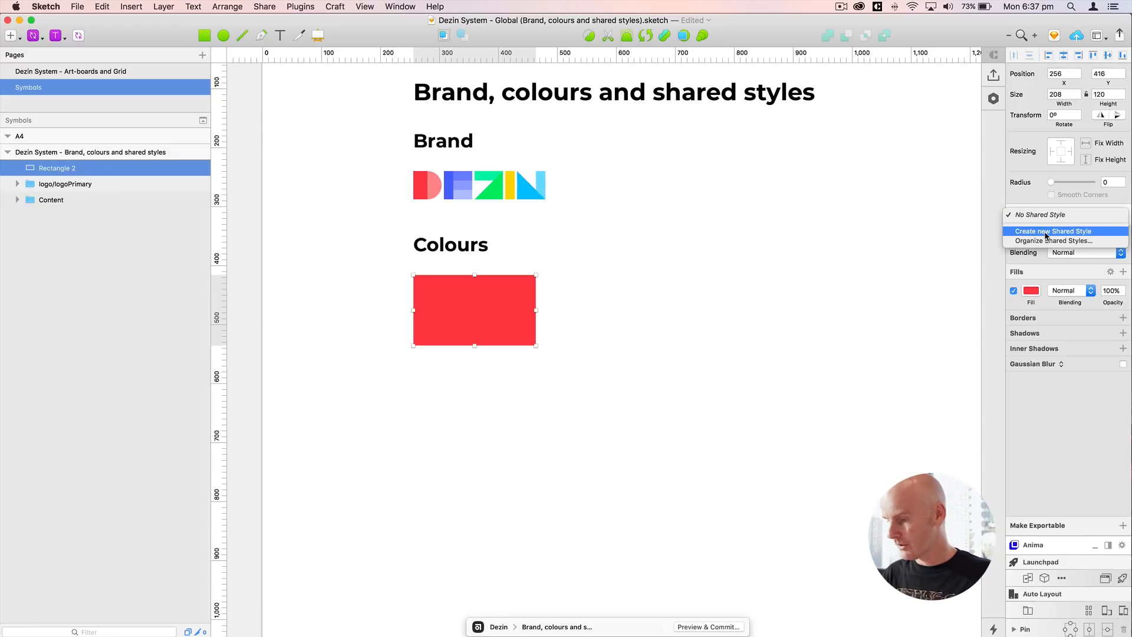
left_click(1045, 231)
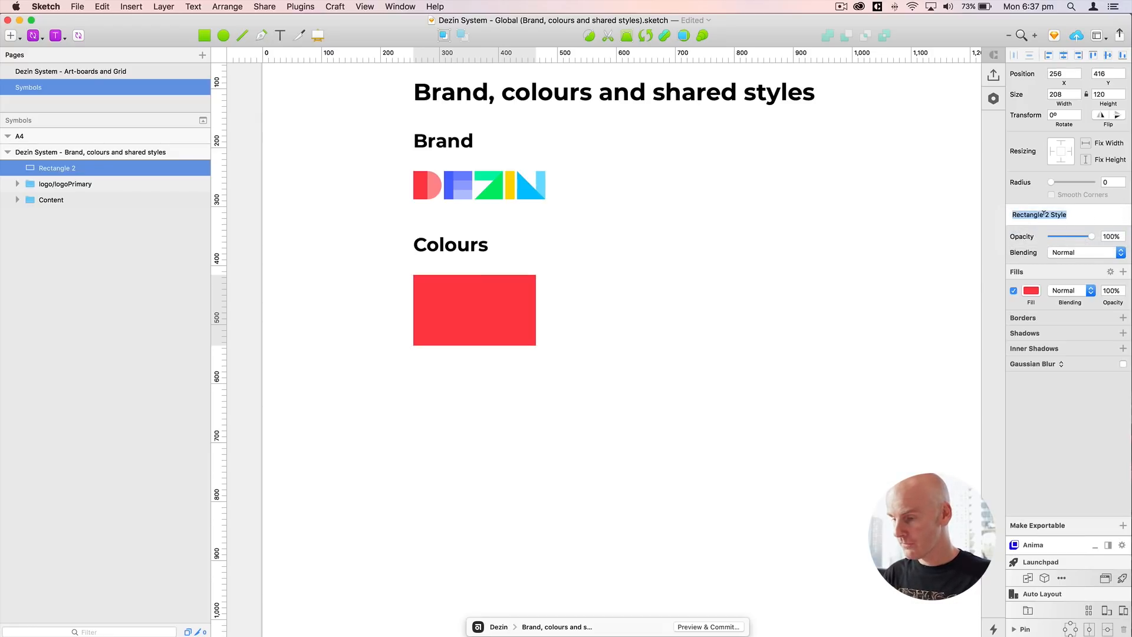
type("colour")
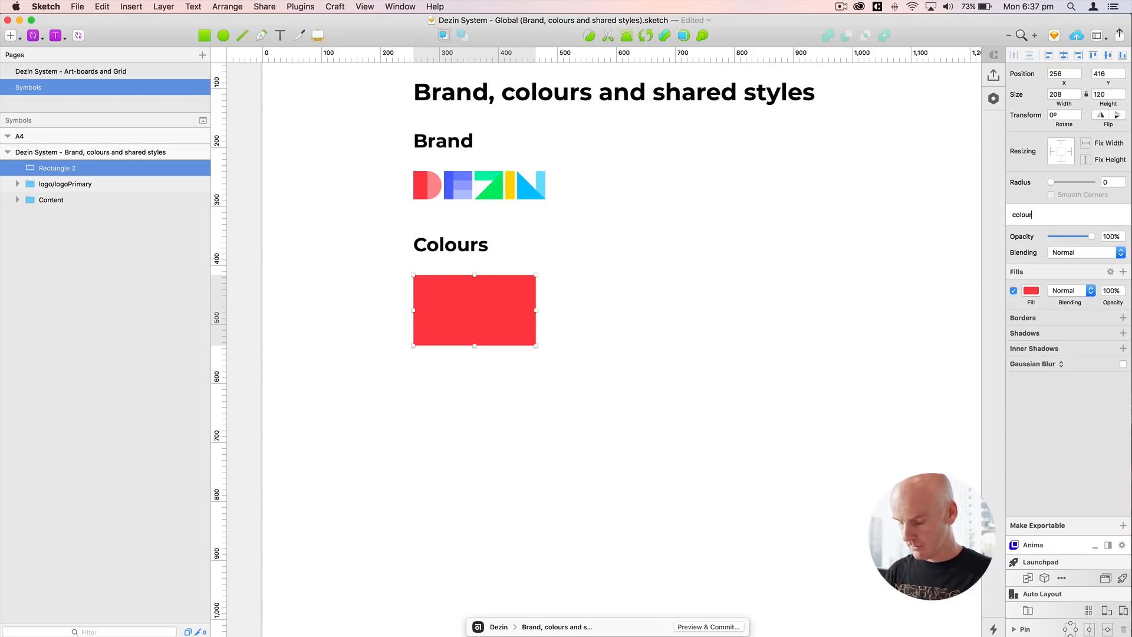
type("/colou")
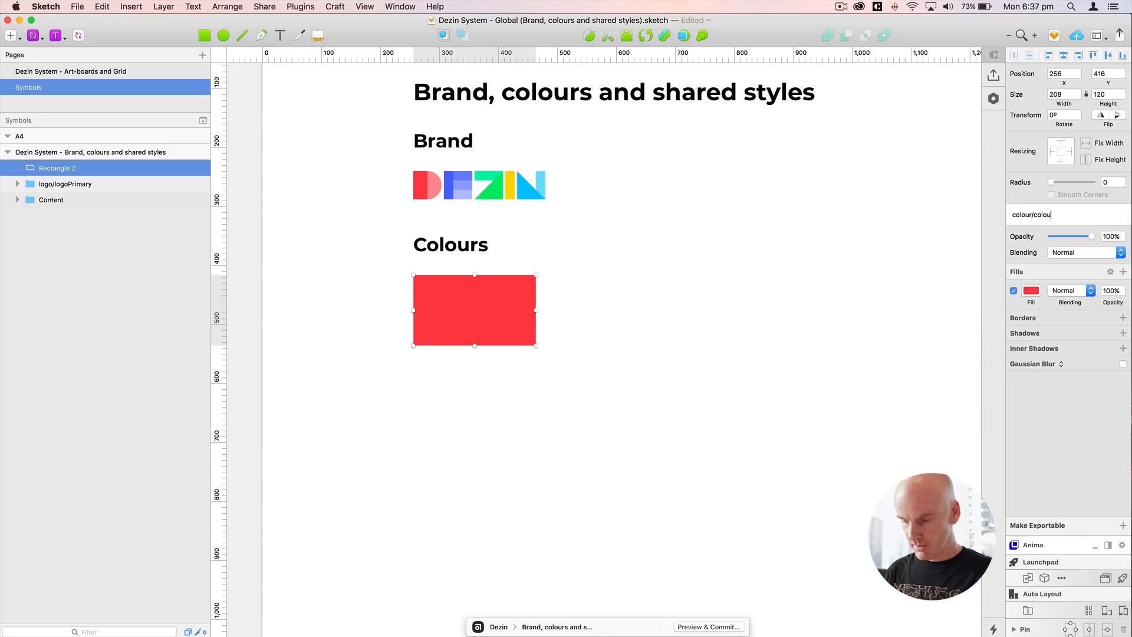
type("rPriamry")
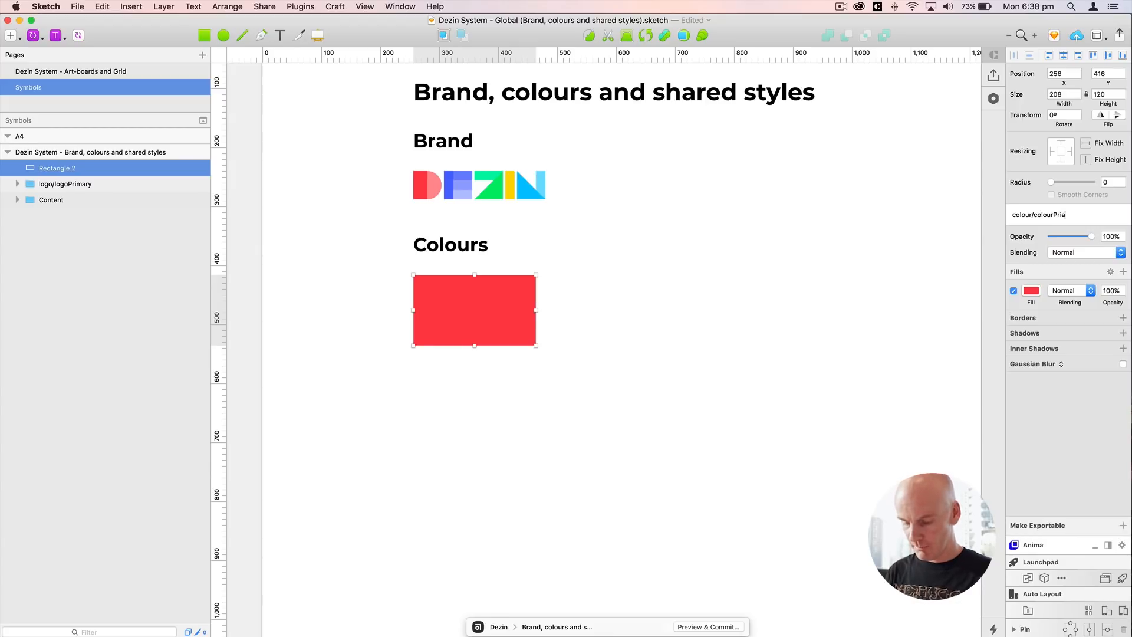
key("BackSpace")
key("BackSpace")
key("BackSpace")
key("BackSpace")
type("mary")
key("Return")
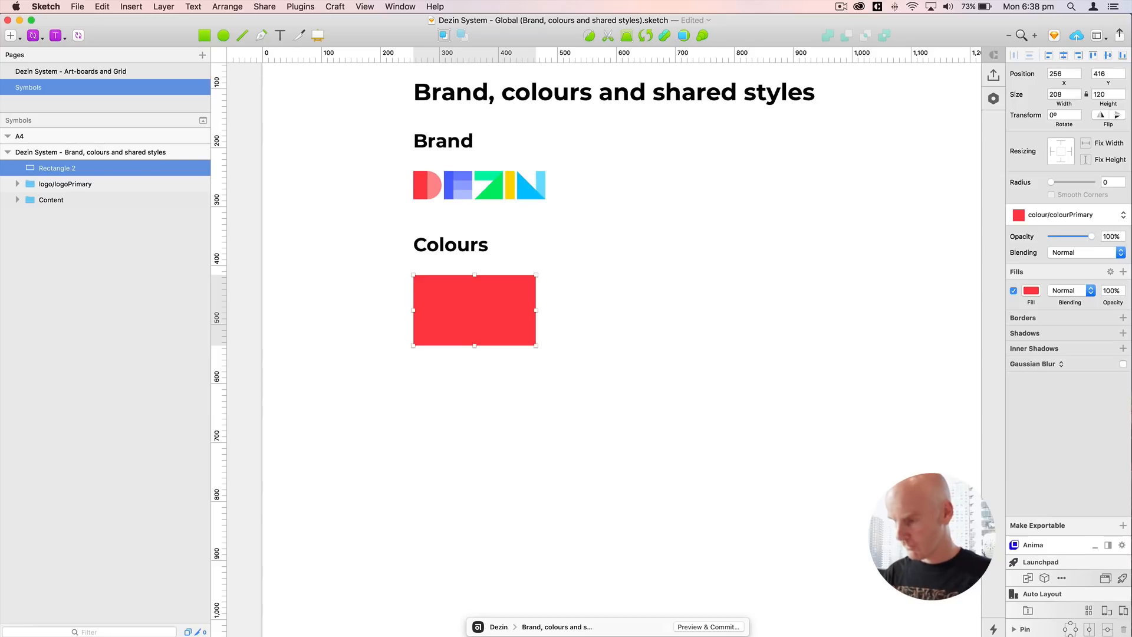
left_click(1066, 216)
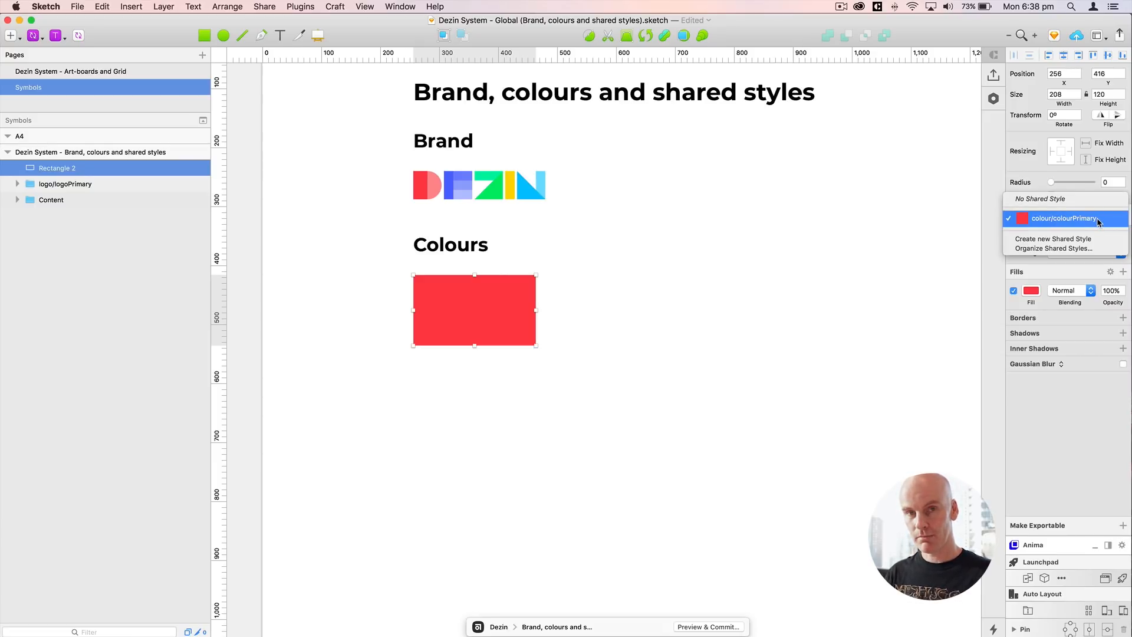
left_click(769, 267)
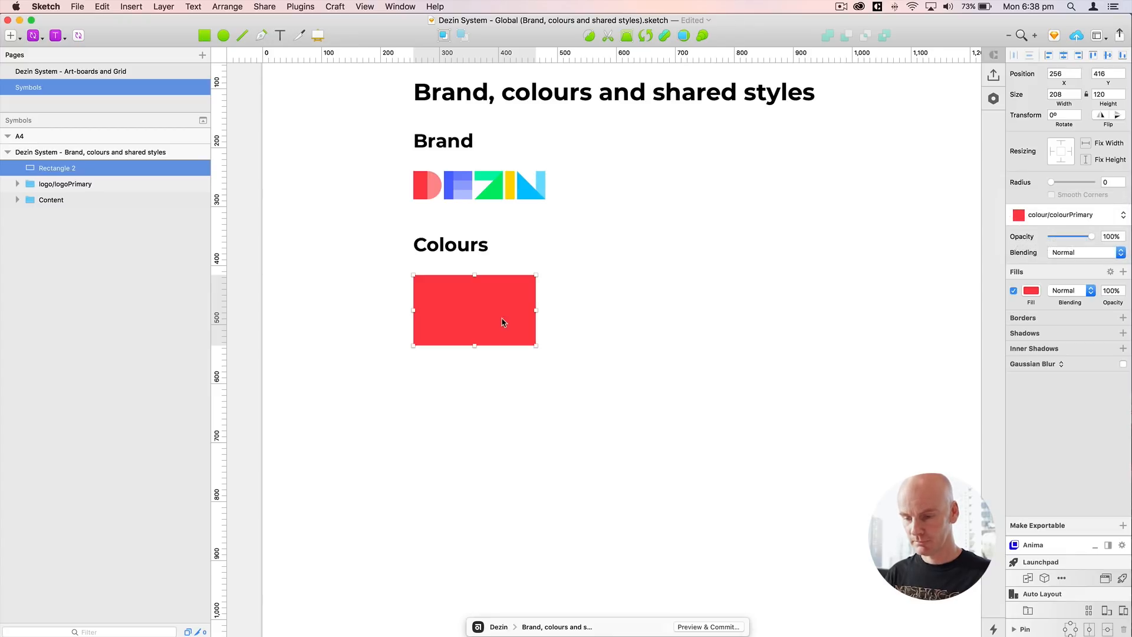
Step: Show the artboard's layout columns and square grid around the red rectangle
key("ctrl+l")
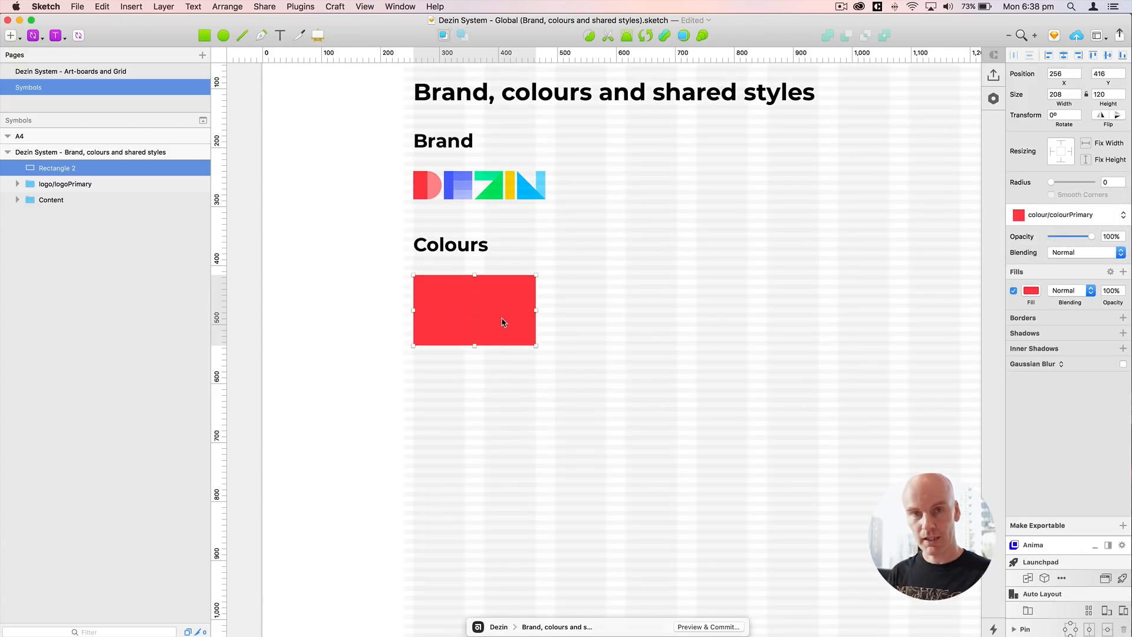
key("ctrl+g")
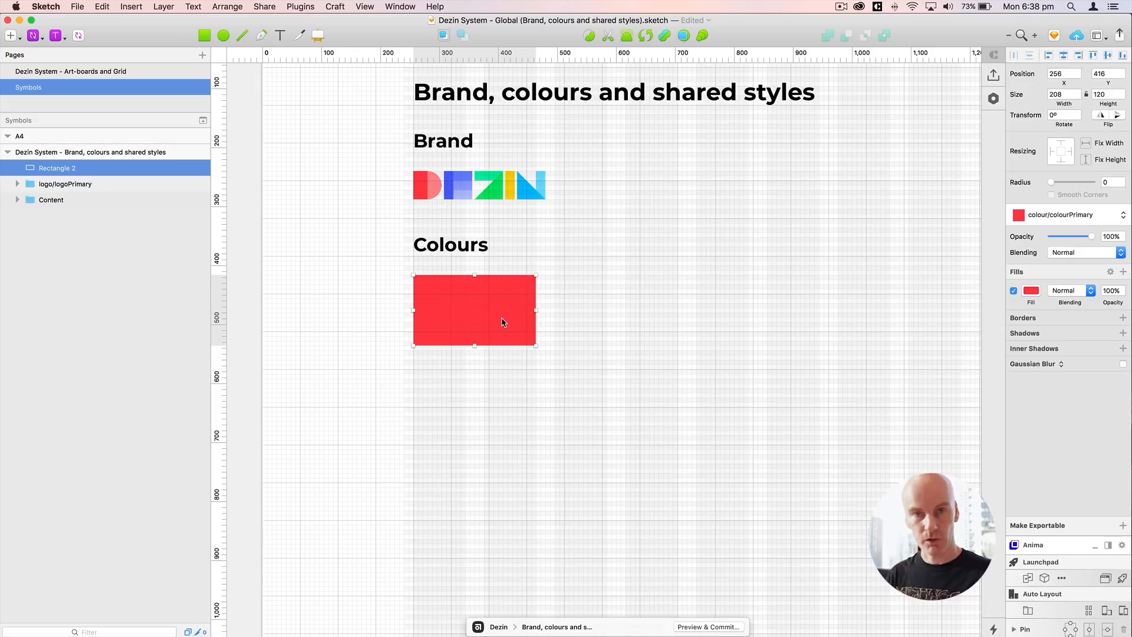
key("super+plus")
left_click_drag(673, 331, 532, 338)
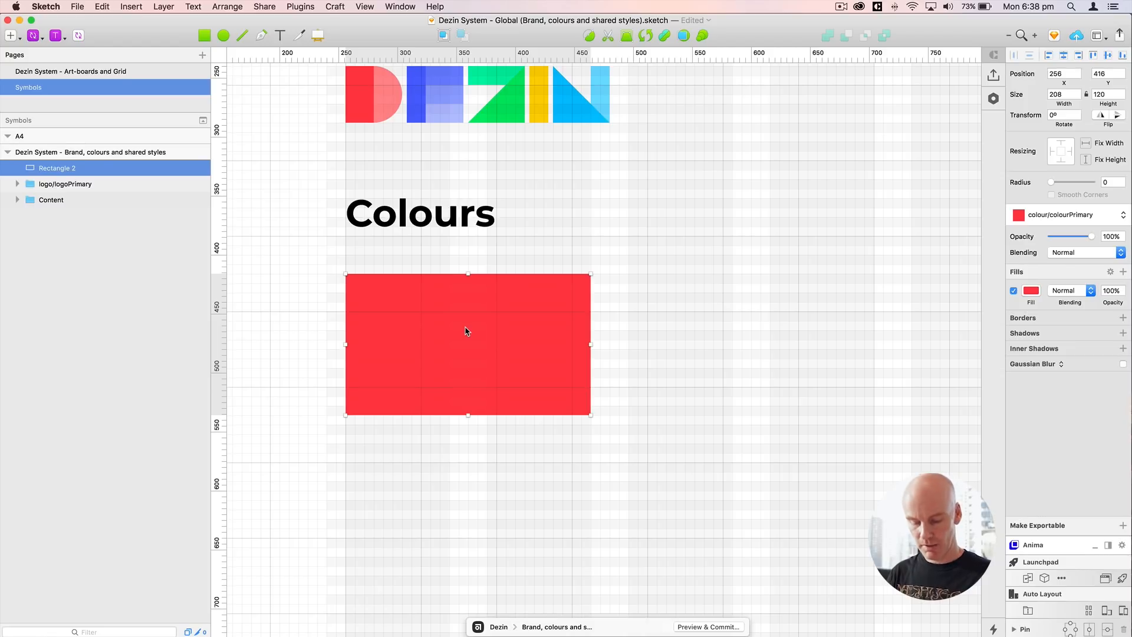
Step: Duplicate the red rectangle four times along the same row, at X 496, 736, 976 and 1216
left_click_drag(465, 331, 750, 320)
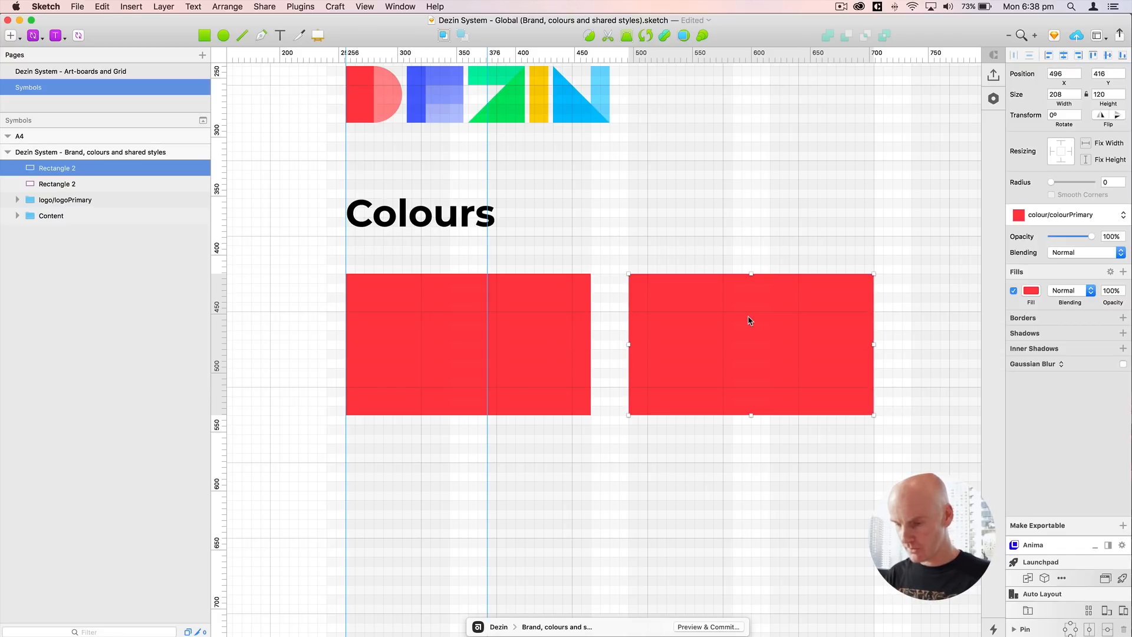
scroll(664, 320, "right", 5)
left_click_drag(586, 323, 896, 307)
scroll(610, 329, "right", 3)
scroll(853, 334, "right", 10)
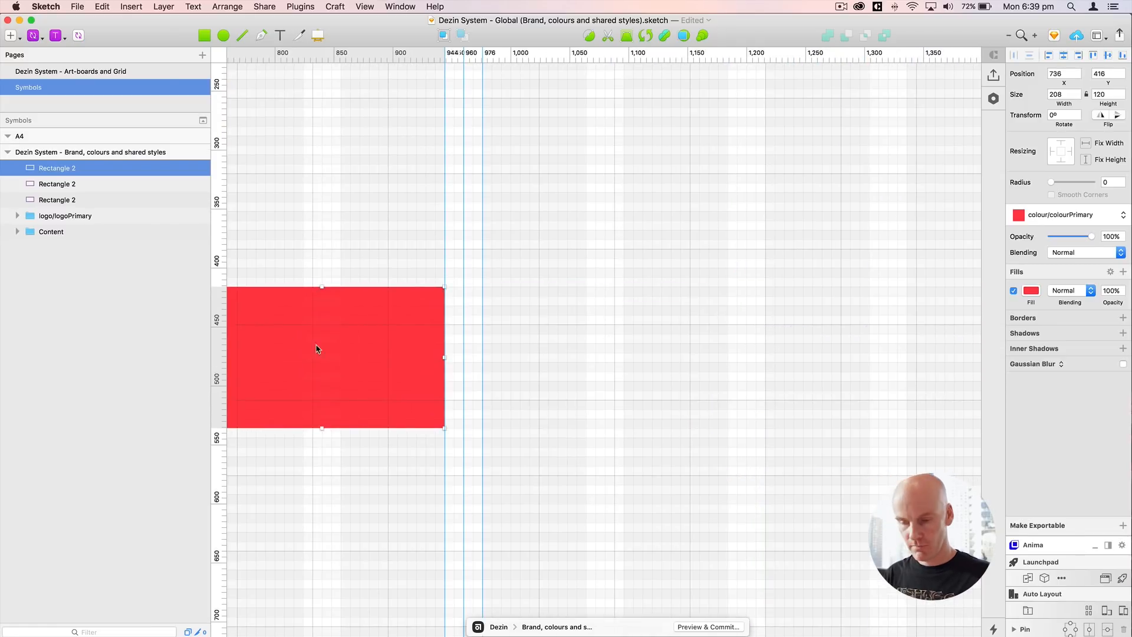
left_click_drag(307, 341, 846, 313)
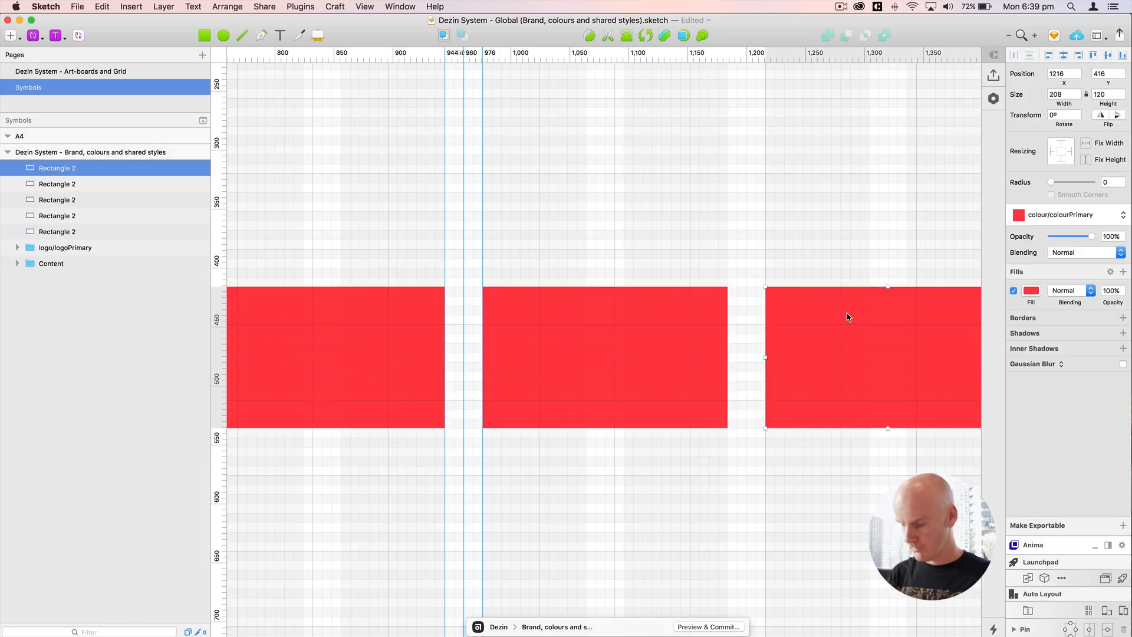
key("super+minus")
key("super+minus")
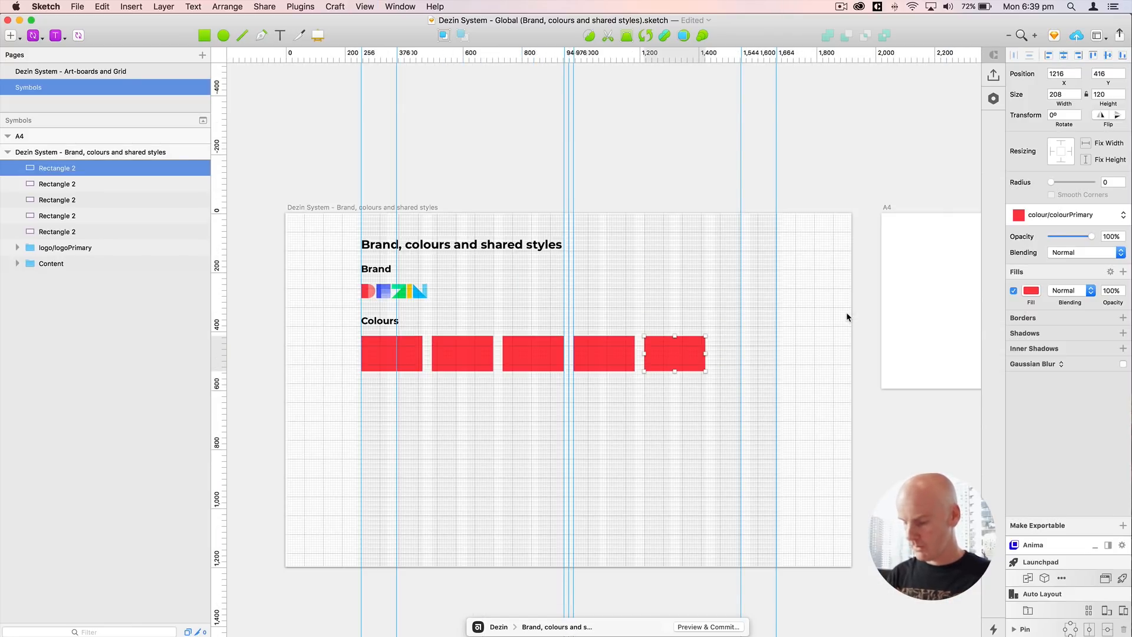
Step: Hide the square grid and the layout columns on the artboard
scroll(669, 358, "down", 3)
key("ctrl+g")
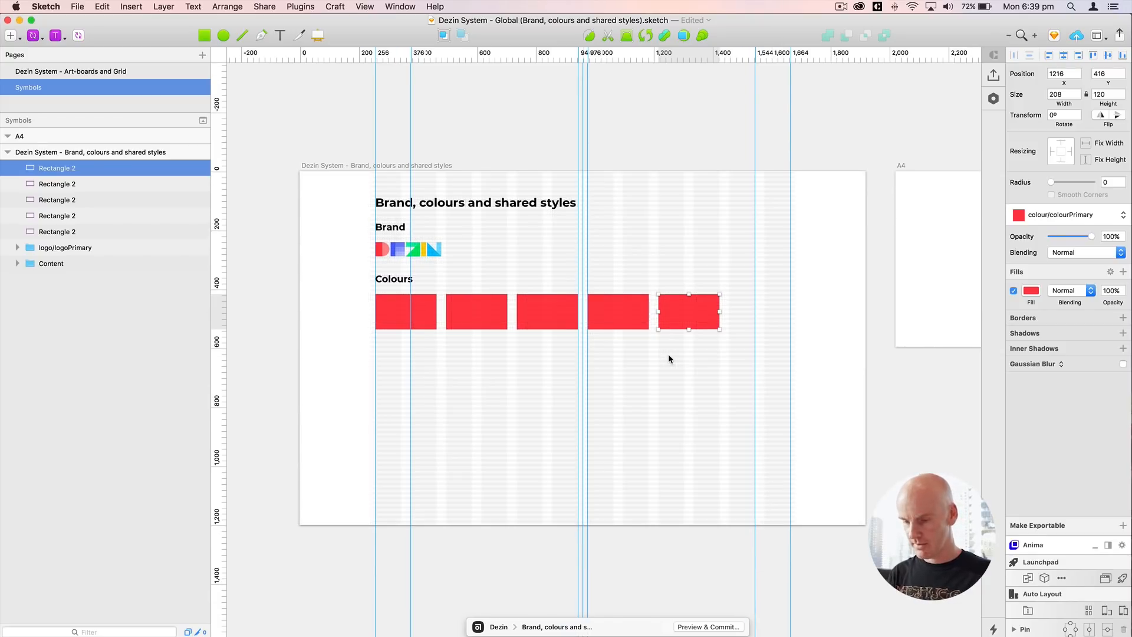
key("ctrl+l")
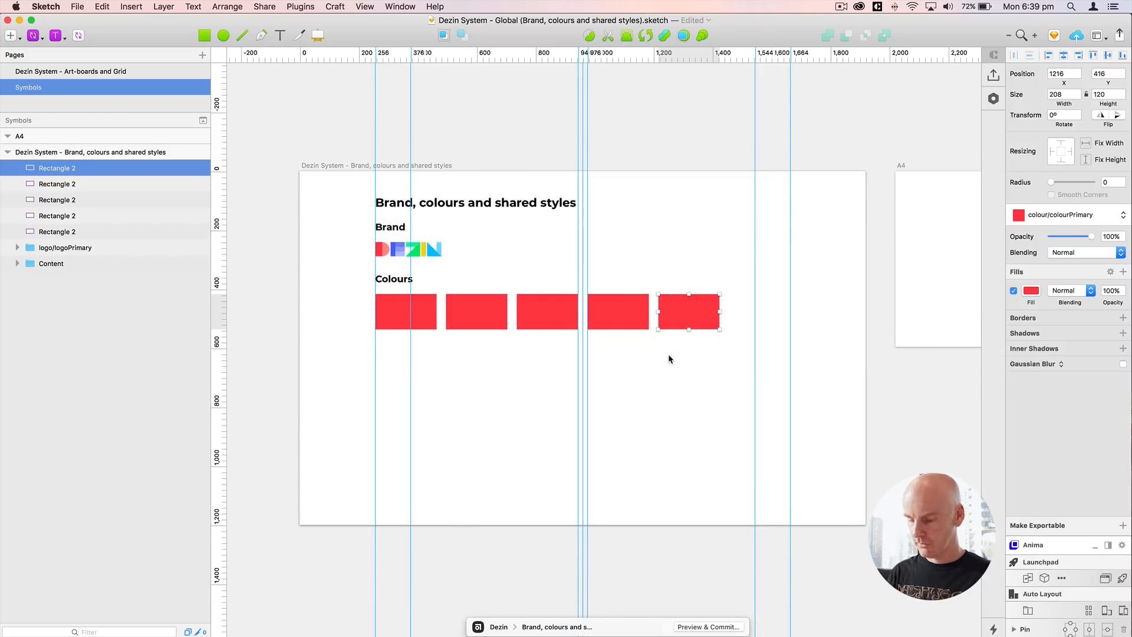
Step: Fill the second rectangle with the blue #536DFE sampled from the stem of the logo's E
key("super+plus")
scroll(393, 355, "left", 10)
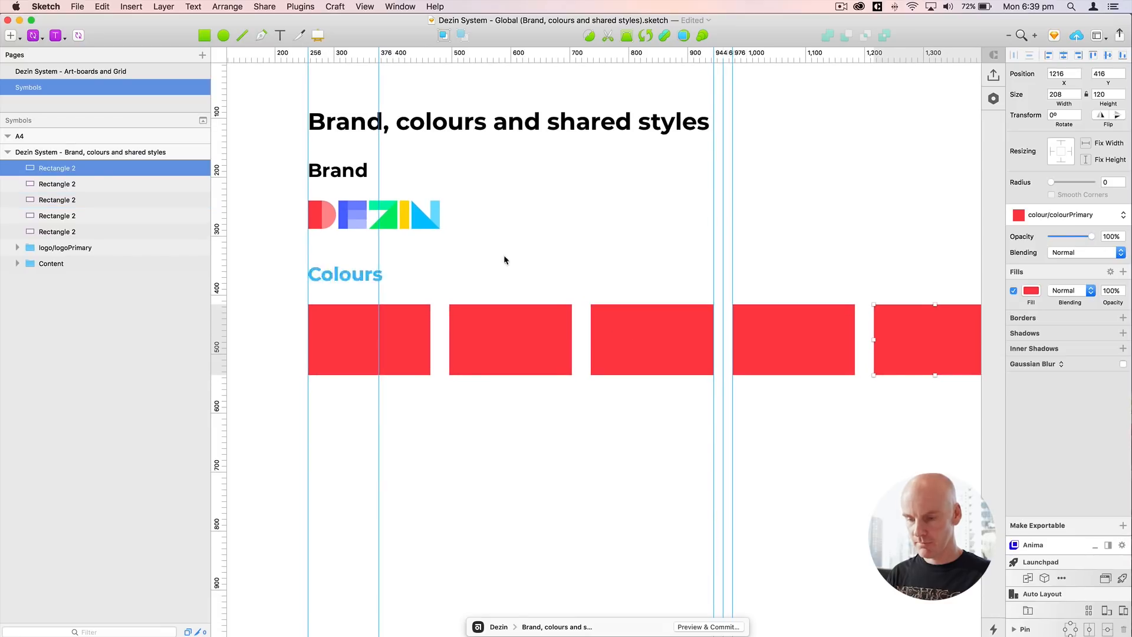
left_click(501, 323)
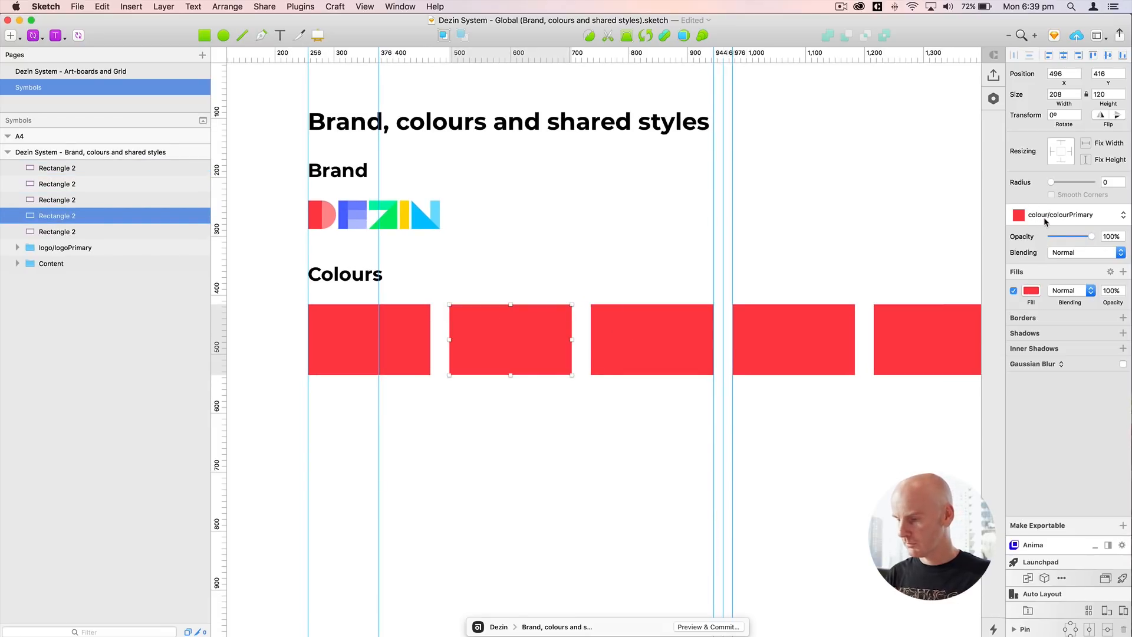
left_click(1032, 295)
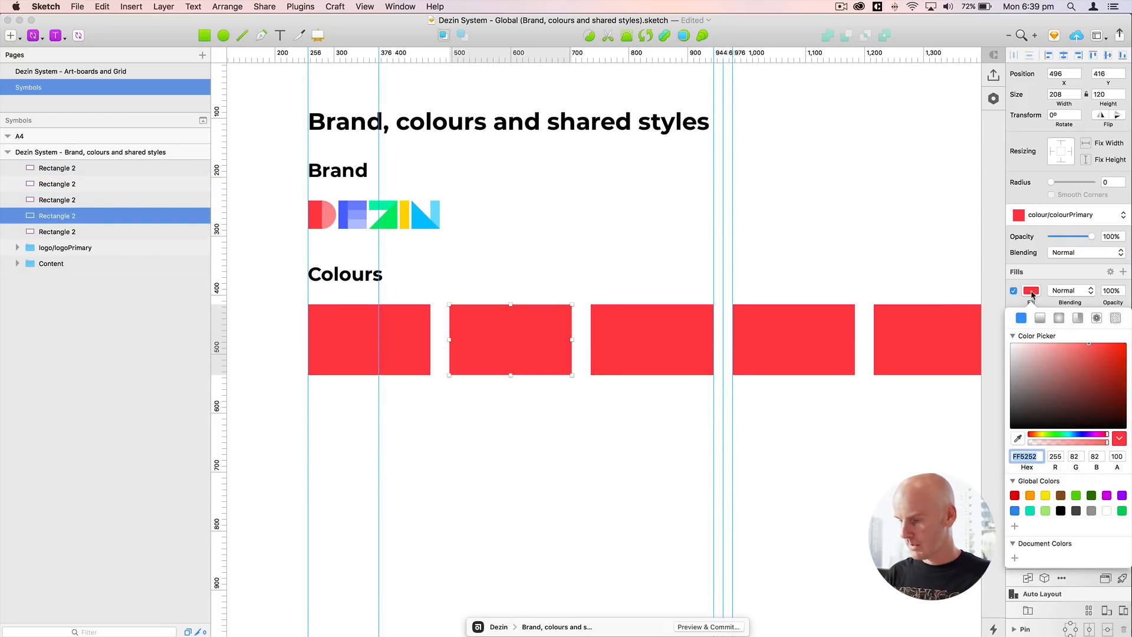
left_click(1019, 437)
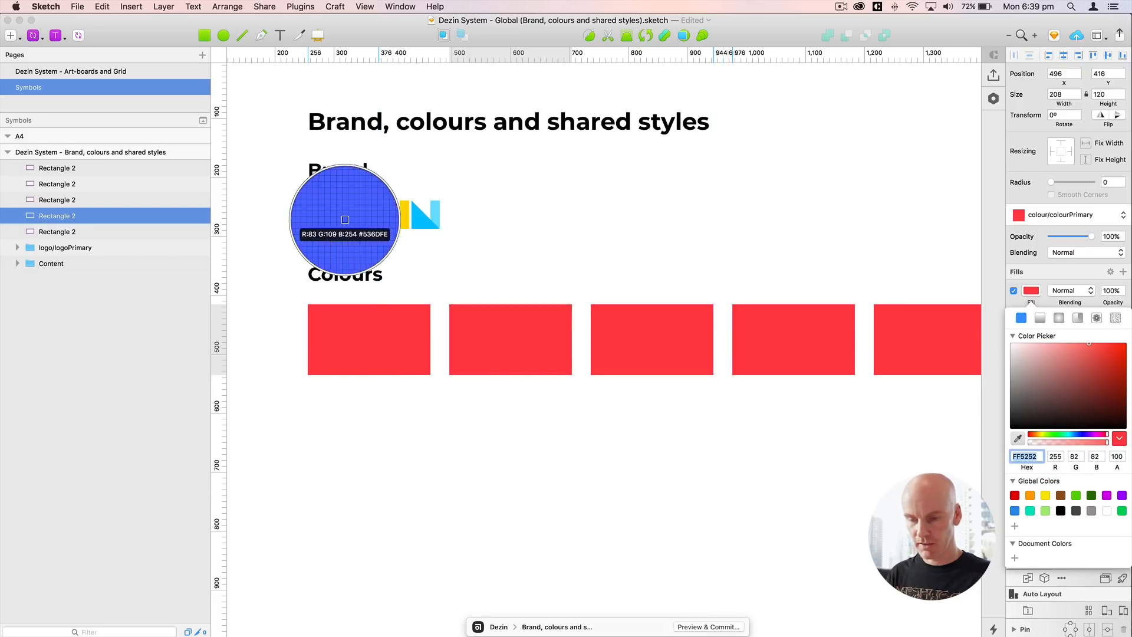
left_click(346, 217)
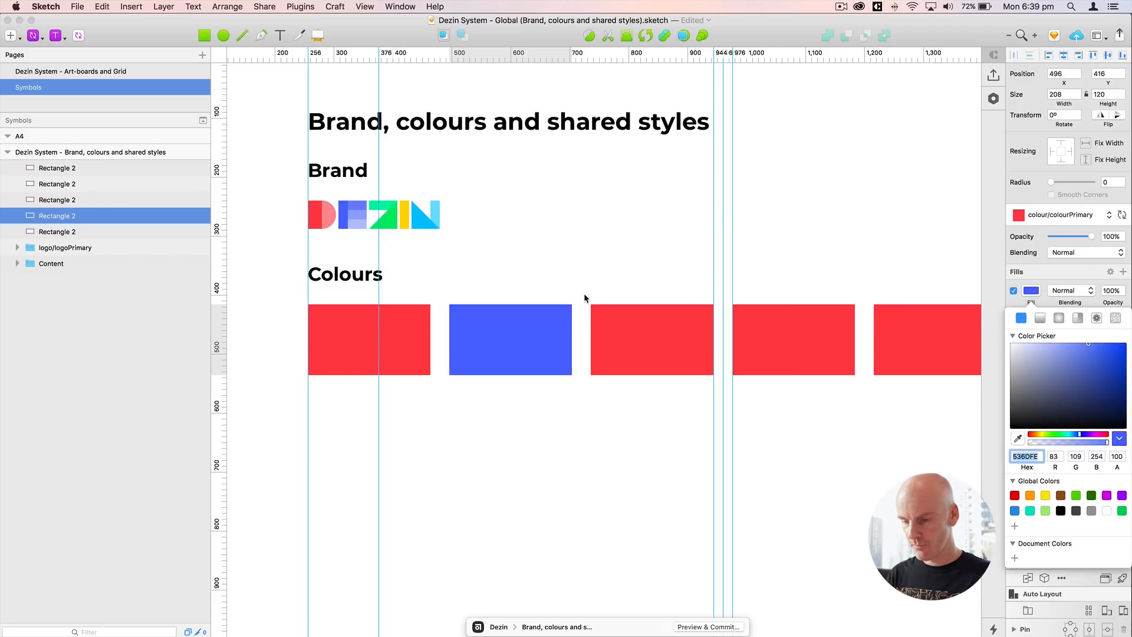
Step: Fill the third rectangle with the green #00E676 from the logo's Z and the fourth with the yellow from its I
left_click(613, 327)
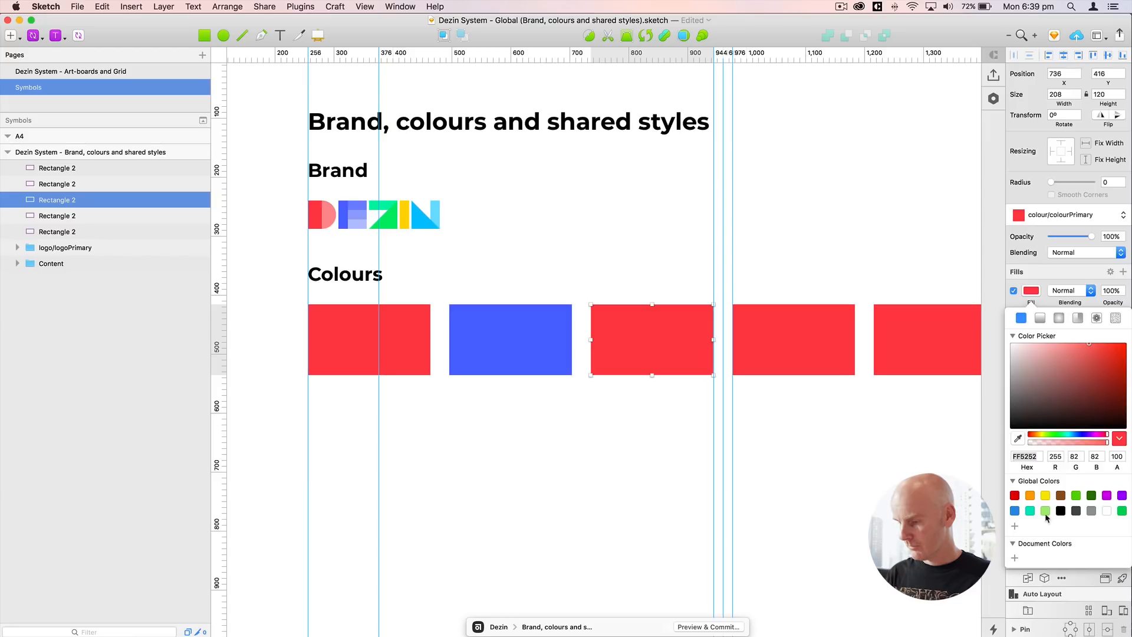
left_click(1017, 437)
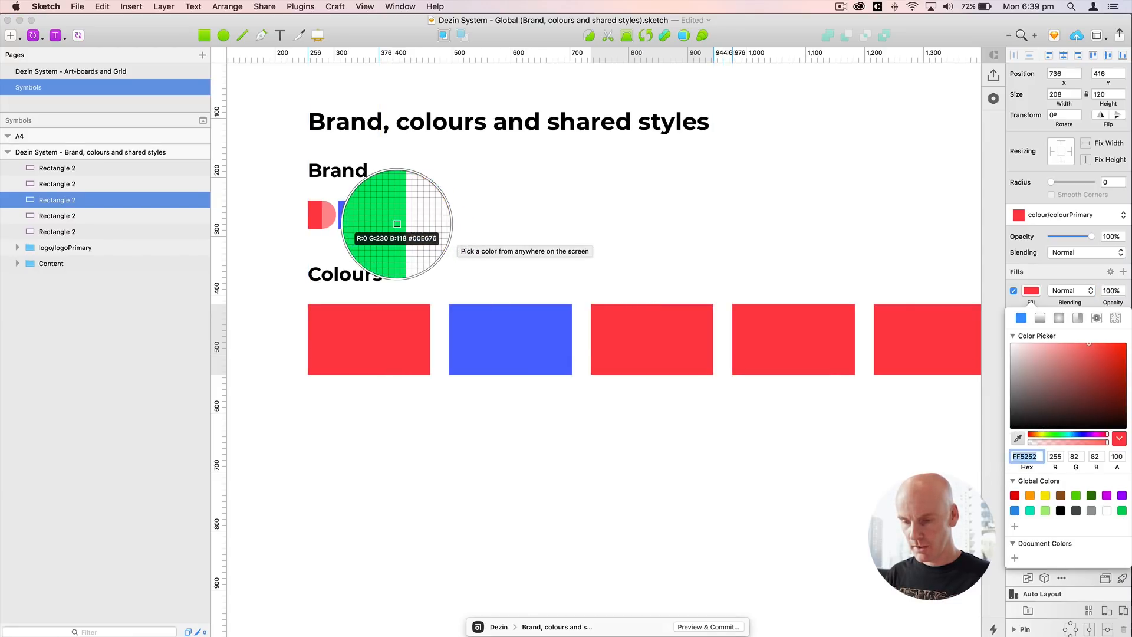
left_click(395, 221)
left_click(814, 353)
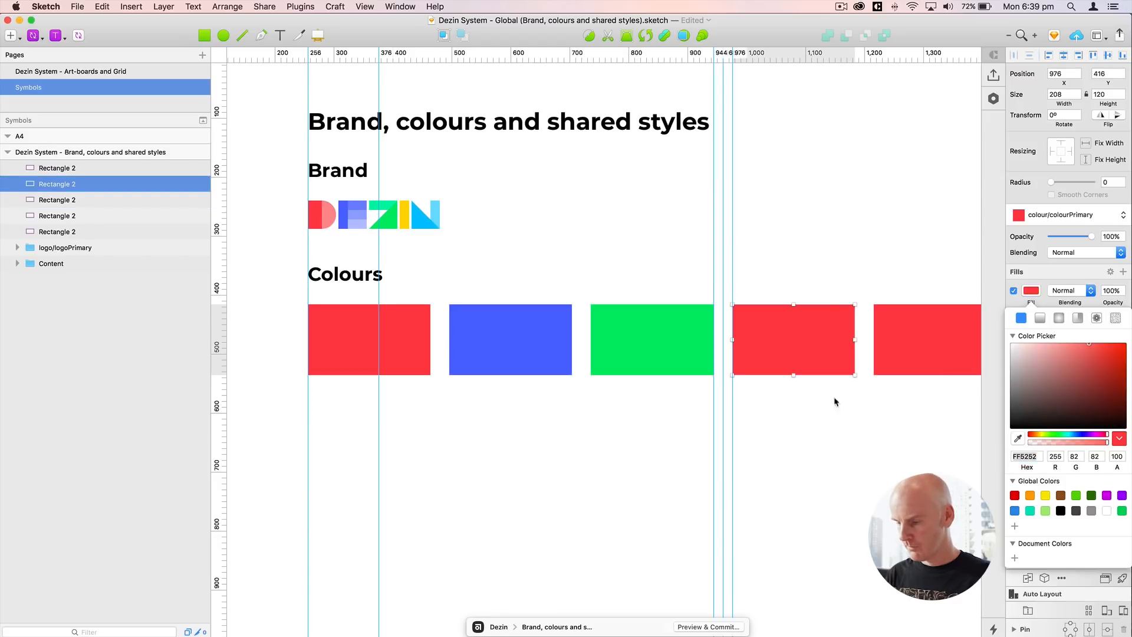
left_click(1017, 437)
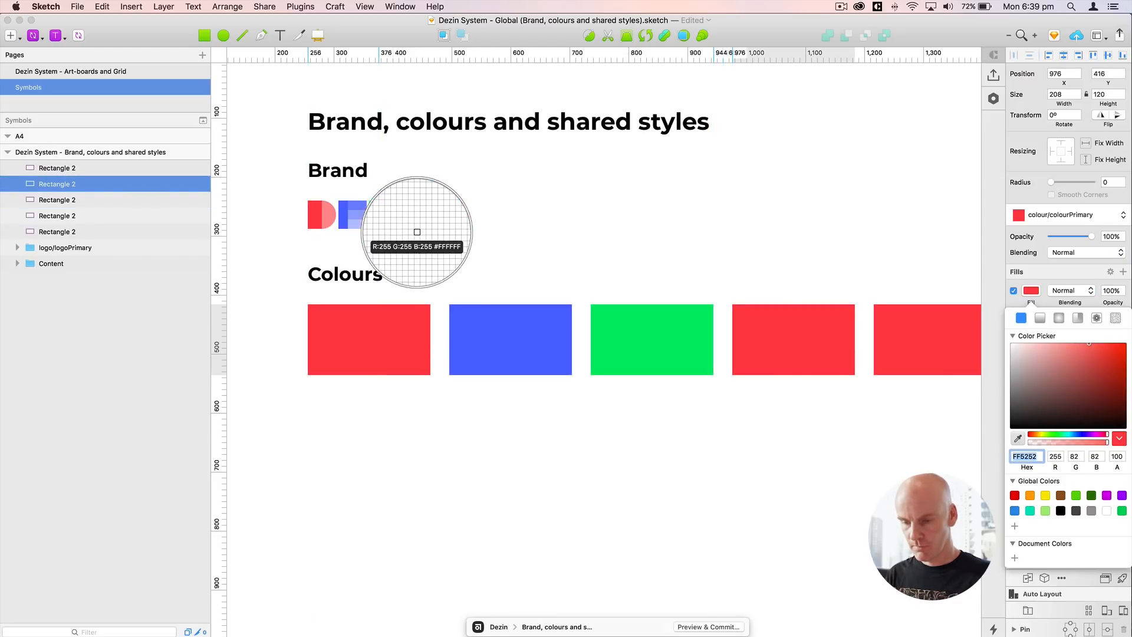
left_click(404, 216)
Step: Fill the fifth rectangle with the light blue #40C4FF sampled from the logo's N
left_click(879, 333)
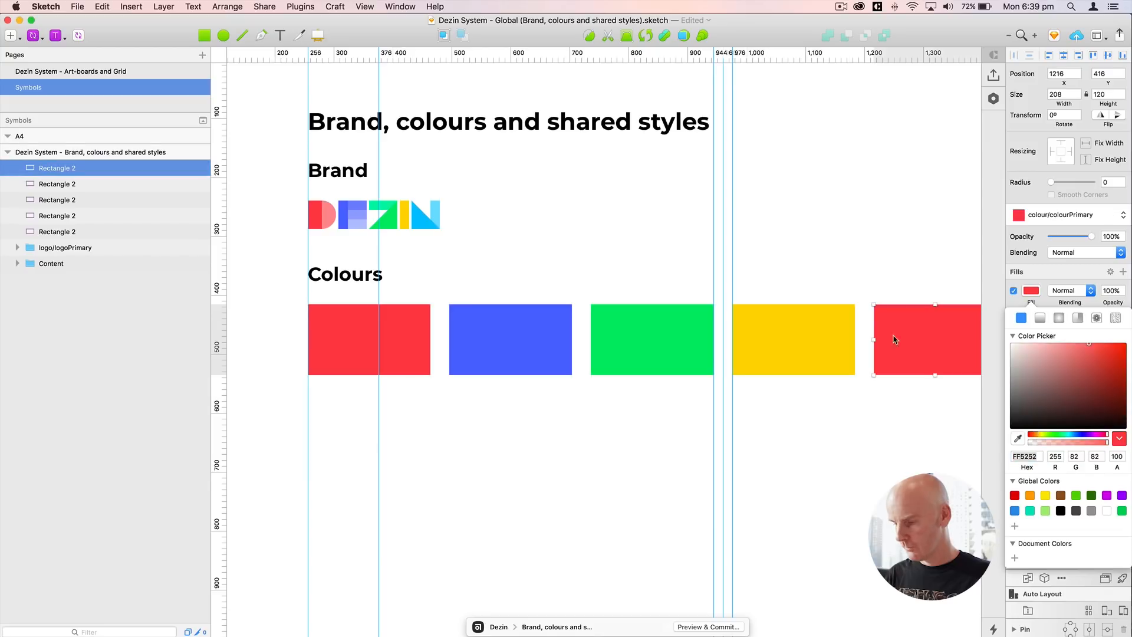
left_click(1018, 438)
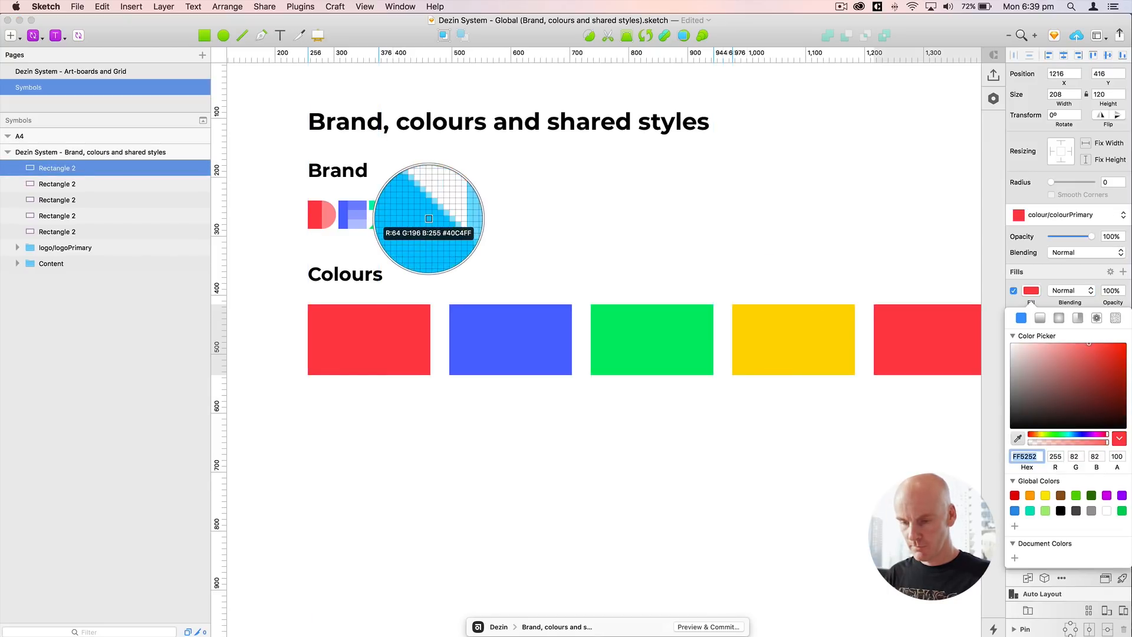
left_click(426, 219)
left_click(579, 250)
scroll(579, 250, "right", 5)
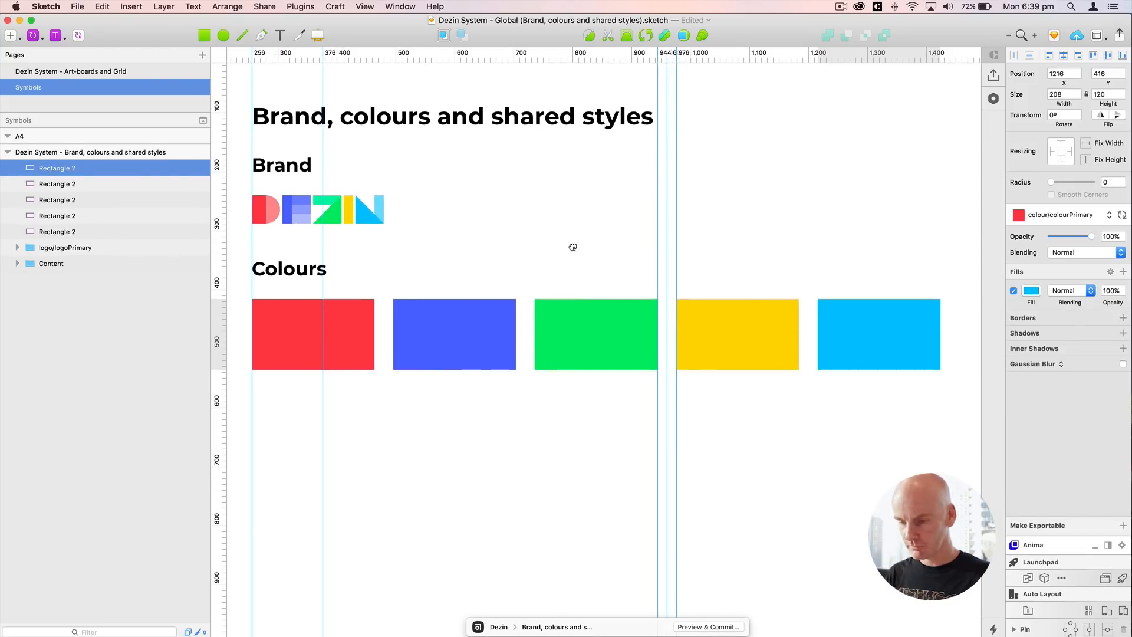
left_click(571, 247)
left_click(308, 337)
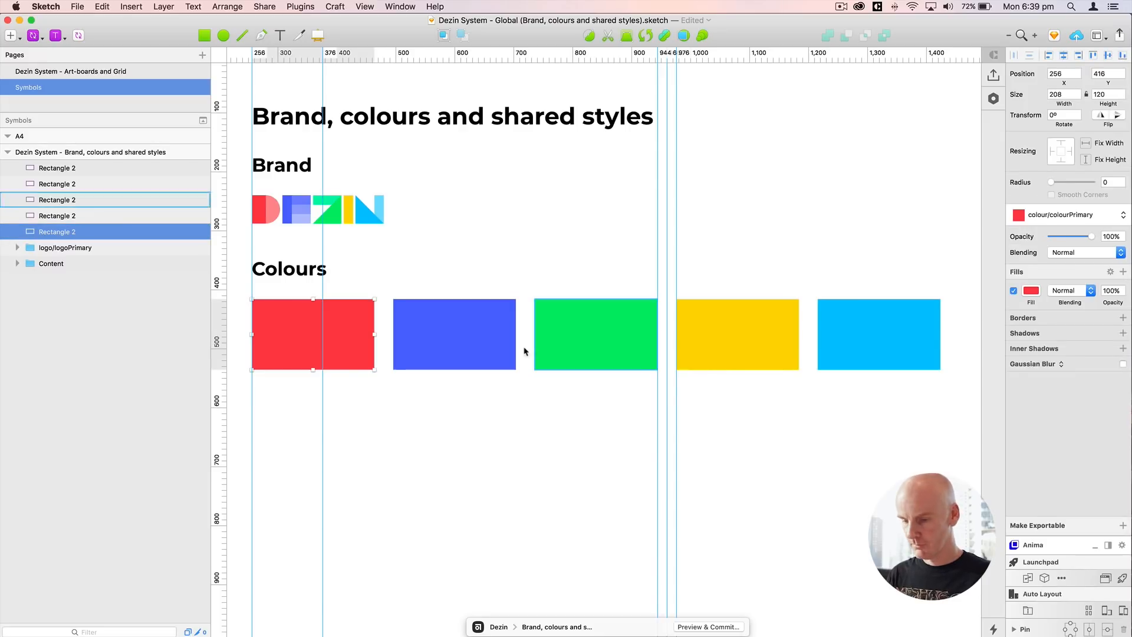
left_click(464, 347)
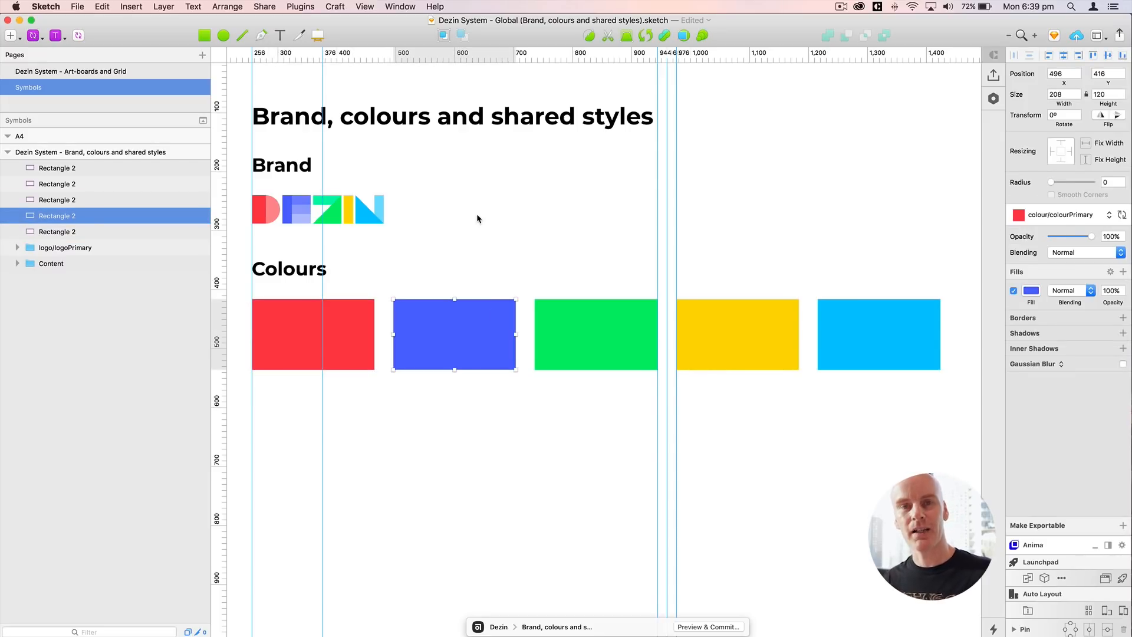
left_click(850, 336)
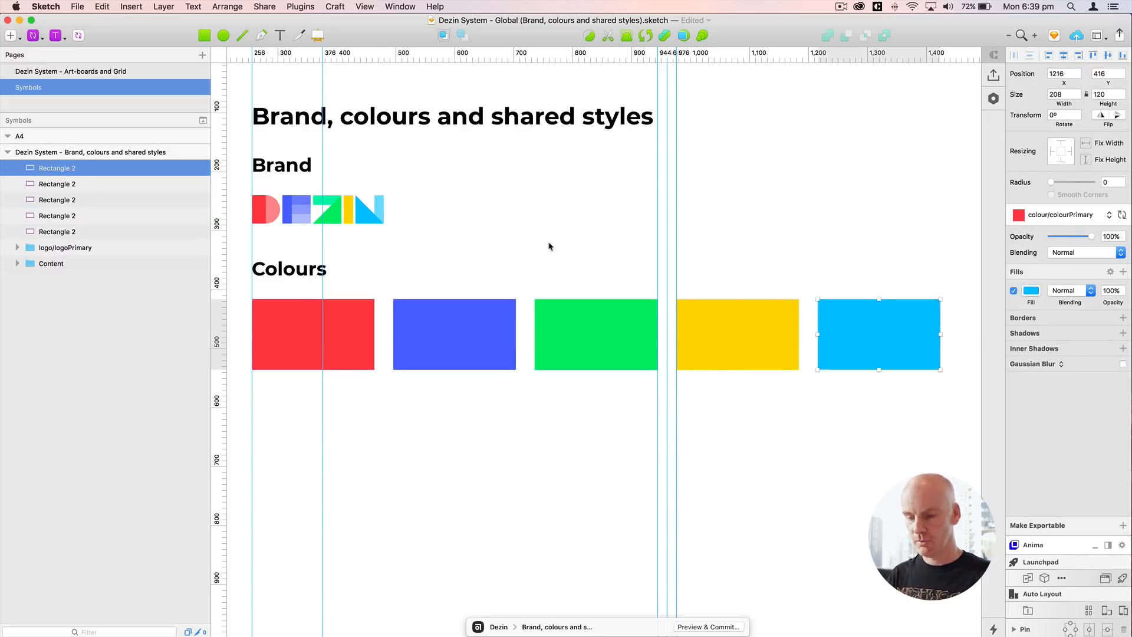
left_click(316, 334)
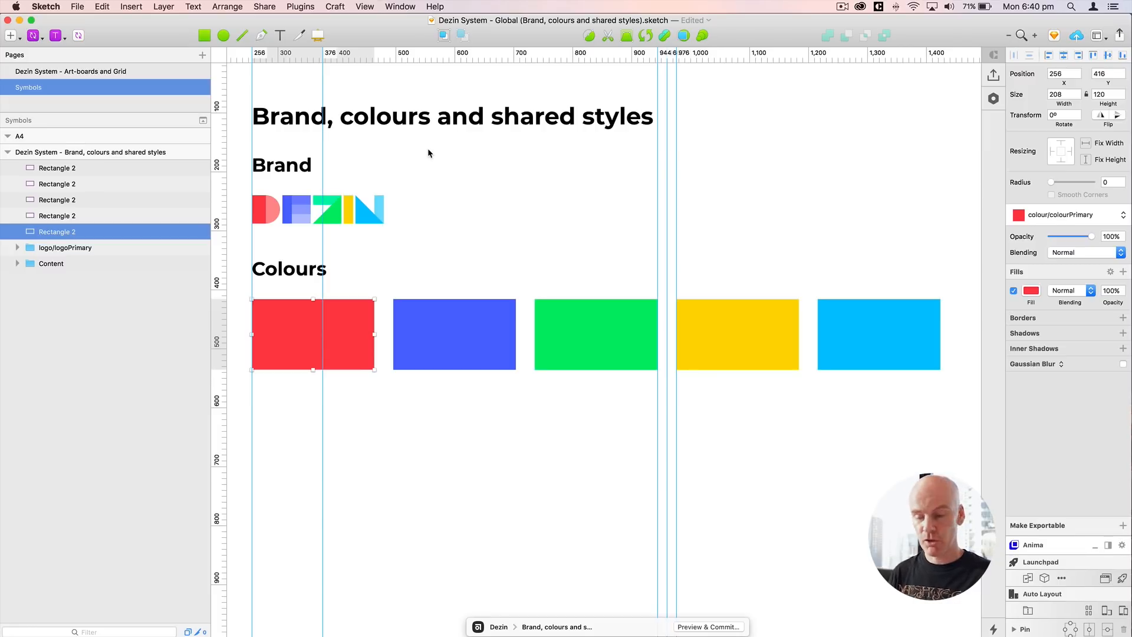
Step: Create a new shared style from the blue rectangle, naming it as the first secondary colour under the colour/ prefix
left_click(416, 305)
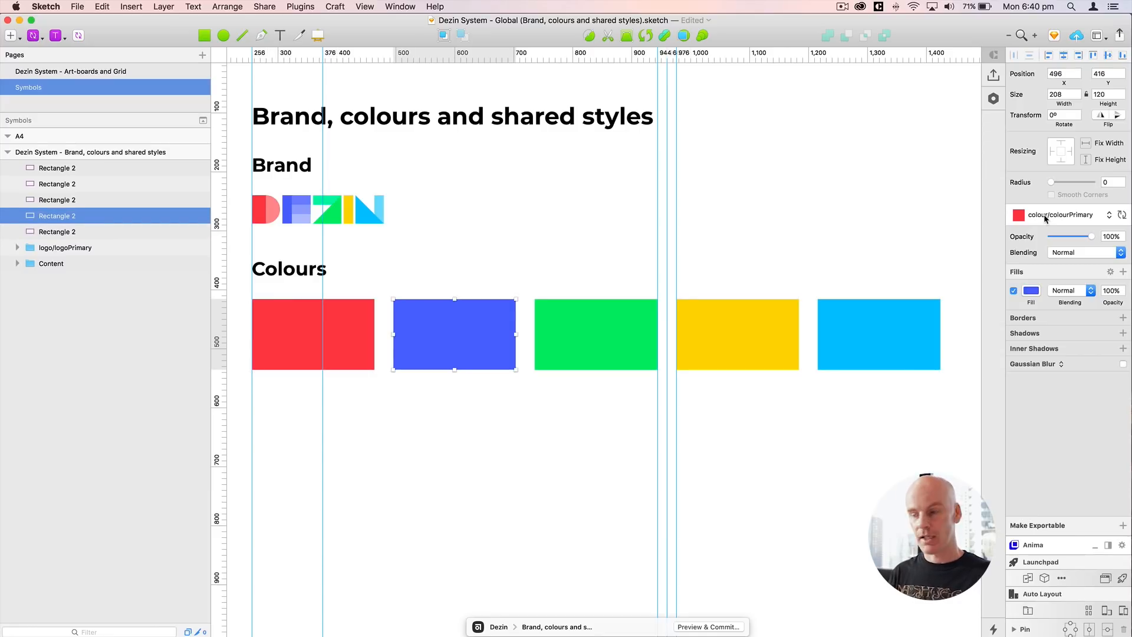
left_click(1045, 216)
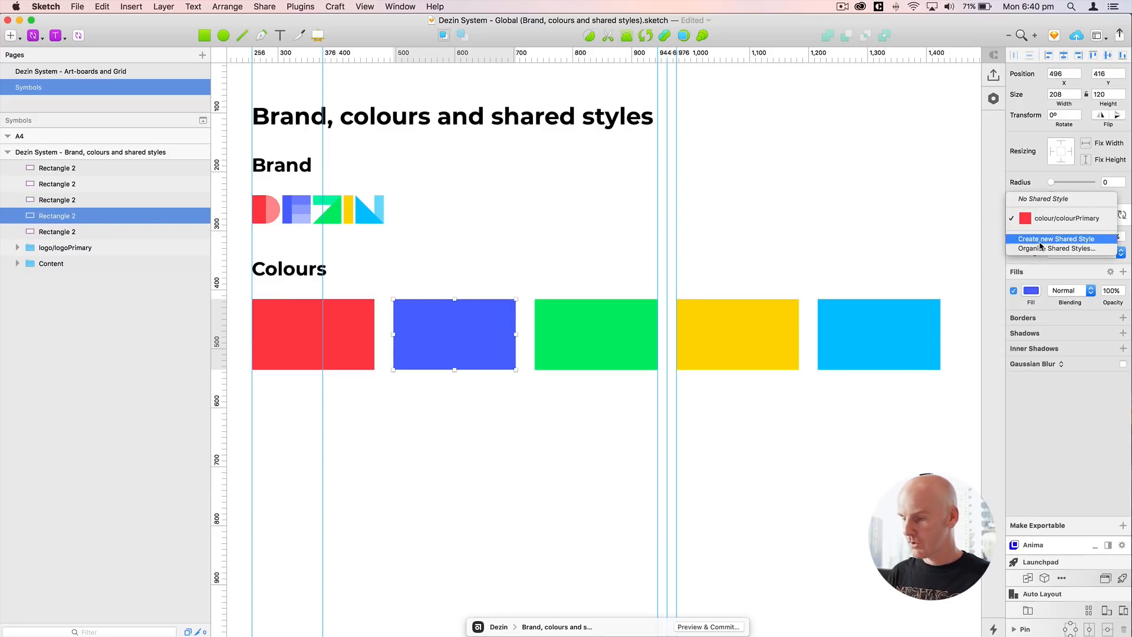
left_click(1043, 239)
key("Right")
key("BackSpace")
key("BackSpace")
key("BackSpace")
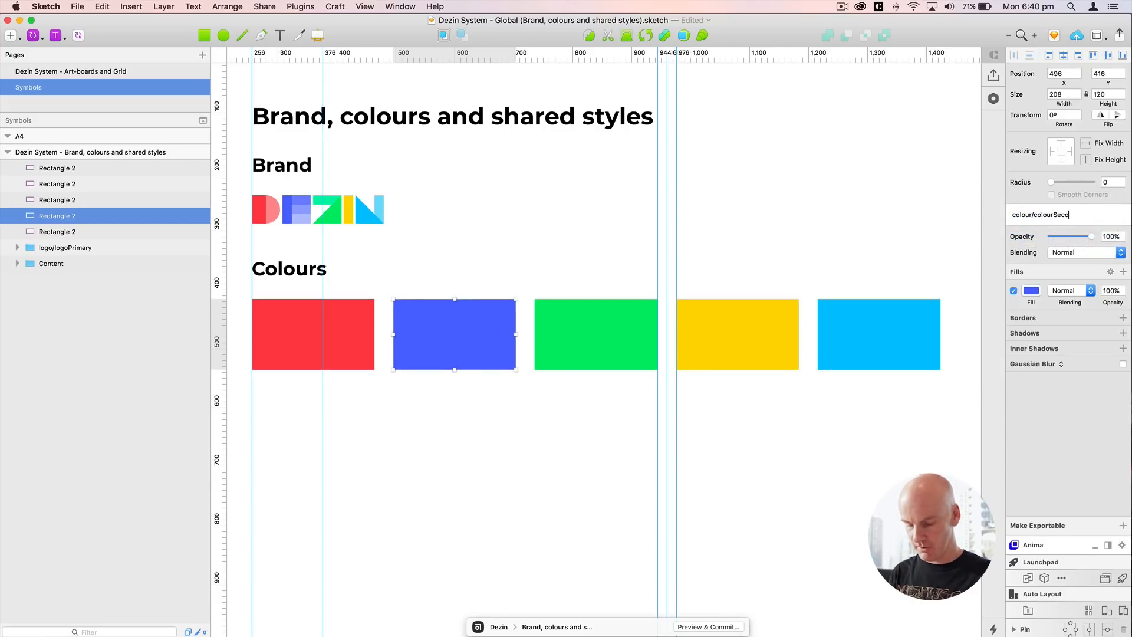
key("Return")
Step: Create a new shared style named colour/colourSecondary2 from the green rectangle and copy the last part of its name
left_click(593, 317)
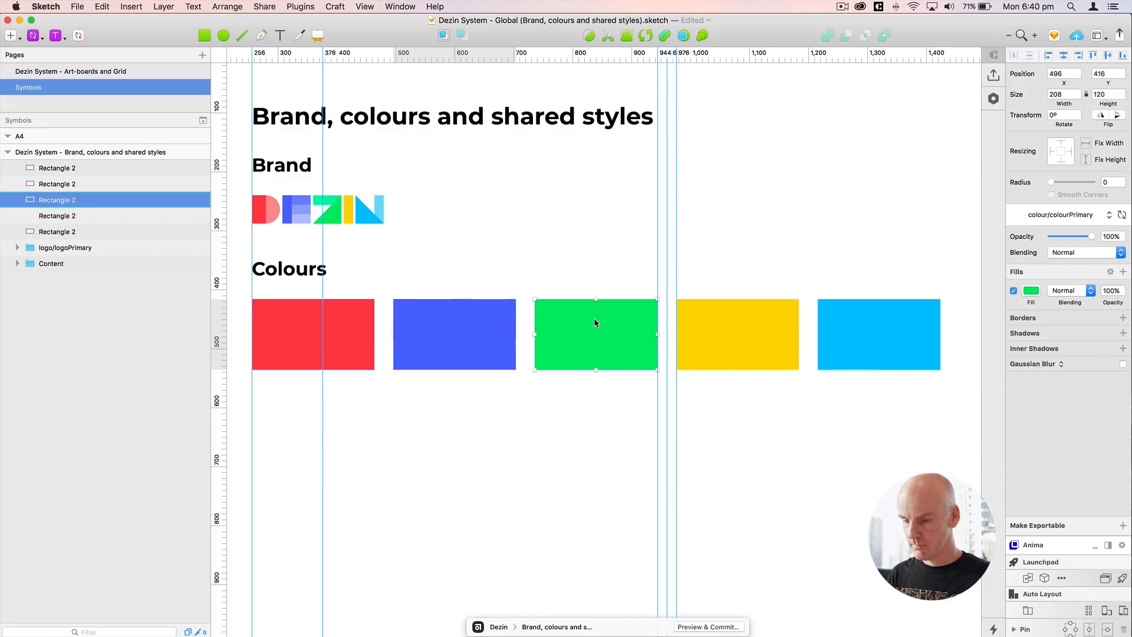
left_click(1052, 217)
left_click(1045, 238)
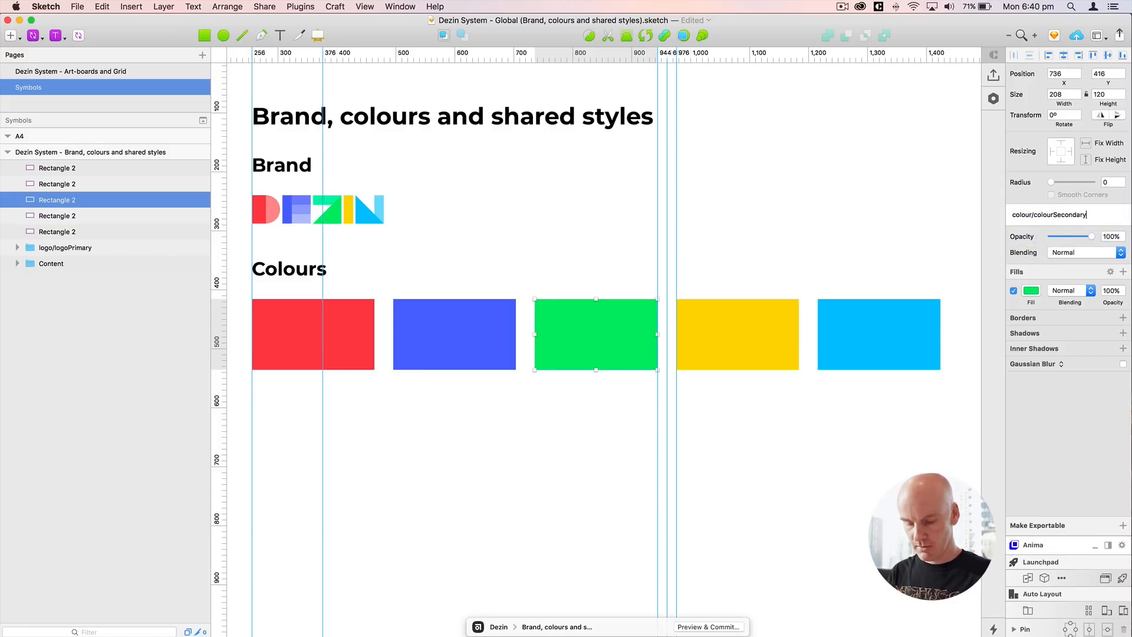
left_click_drag(1097, 221, 1053, 215)
key("super+c")
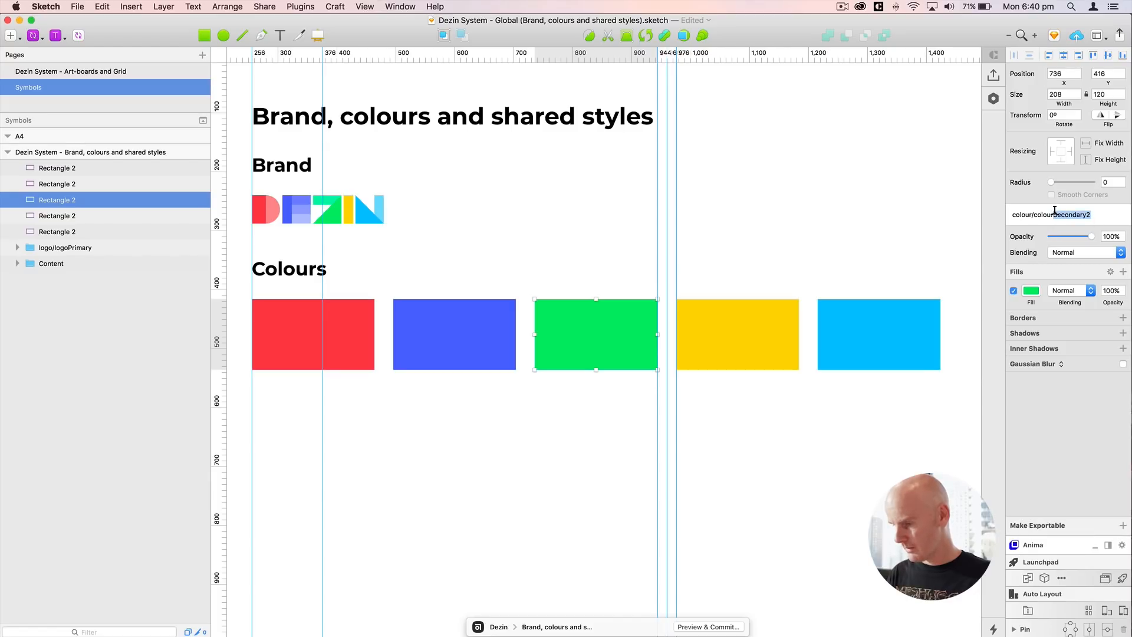
Step: Create a new shared style named colour/colourSecondary3 from the yellow rectangle, reusing the copied name ending
left_click(718, 324)
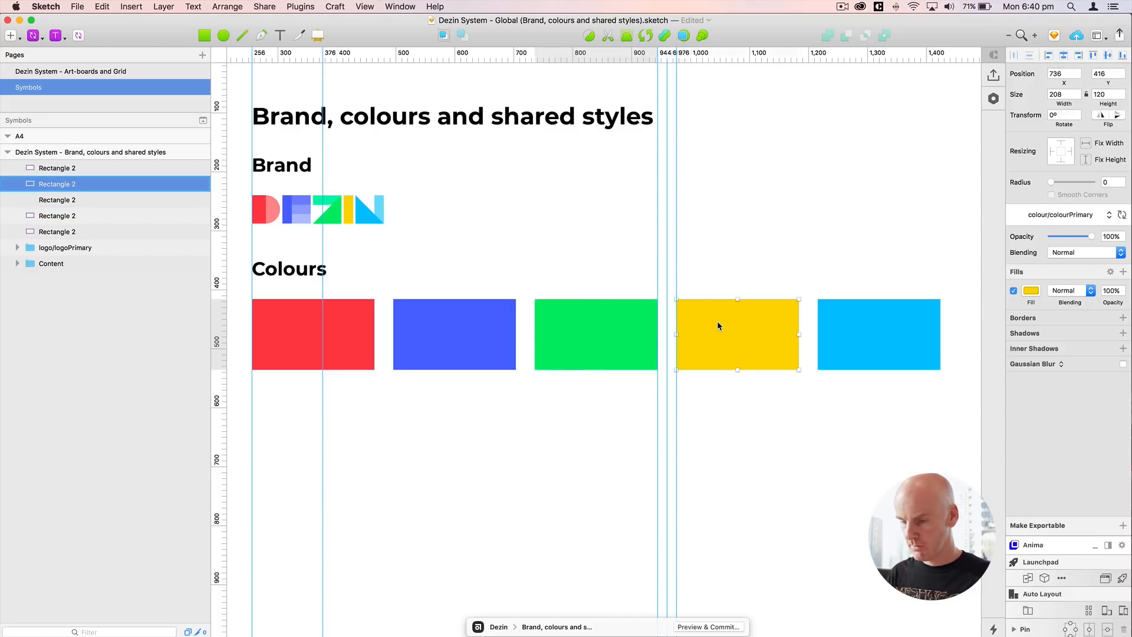
left_click(1091, 216)
left_click(1072, 239)
left_click_drag(1083, 215, 1054, 214)
key("super+v")
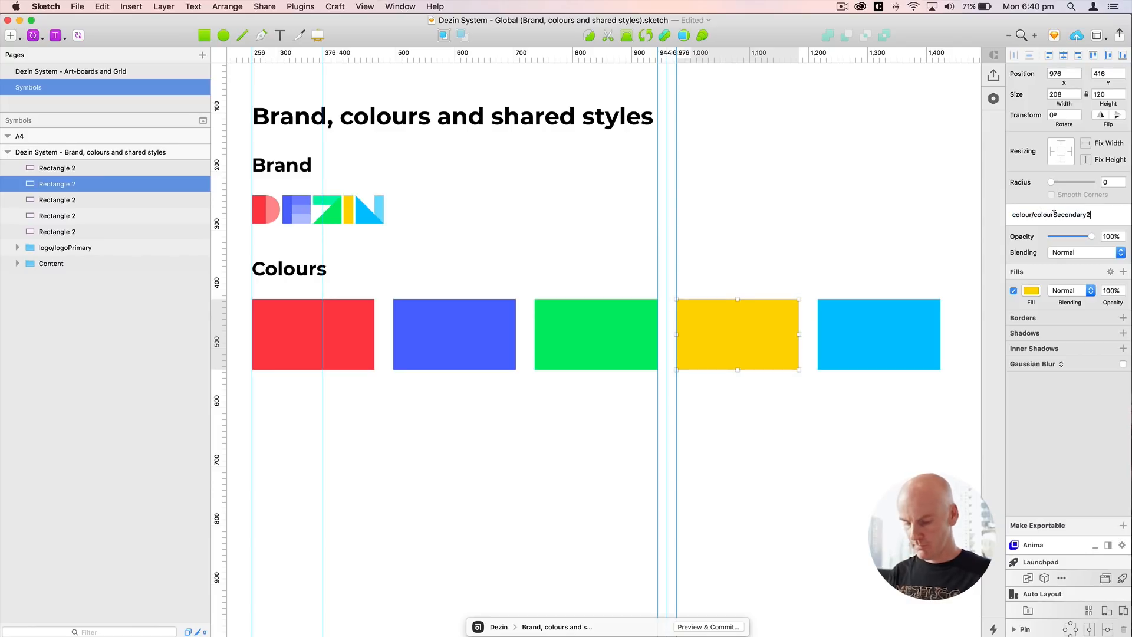
key("Return")
Step: Create a new shared style named colour/colourSecondary4 from the light blue rectangle and save the document
left_click(854, 329)
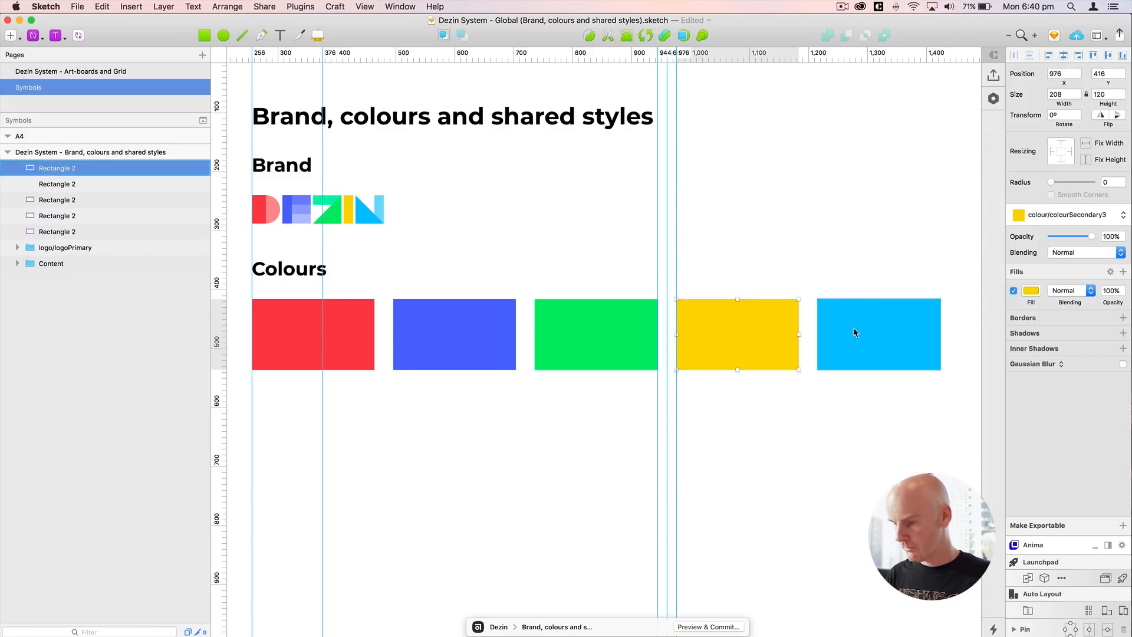
left_click(1067, 218)
left_click(1054, 239)
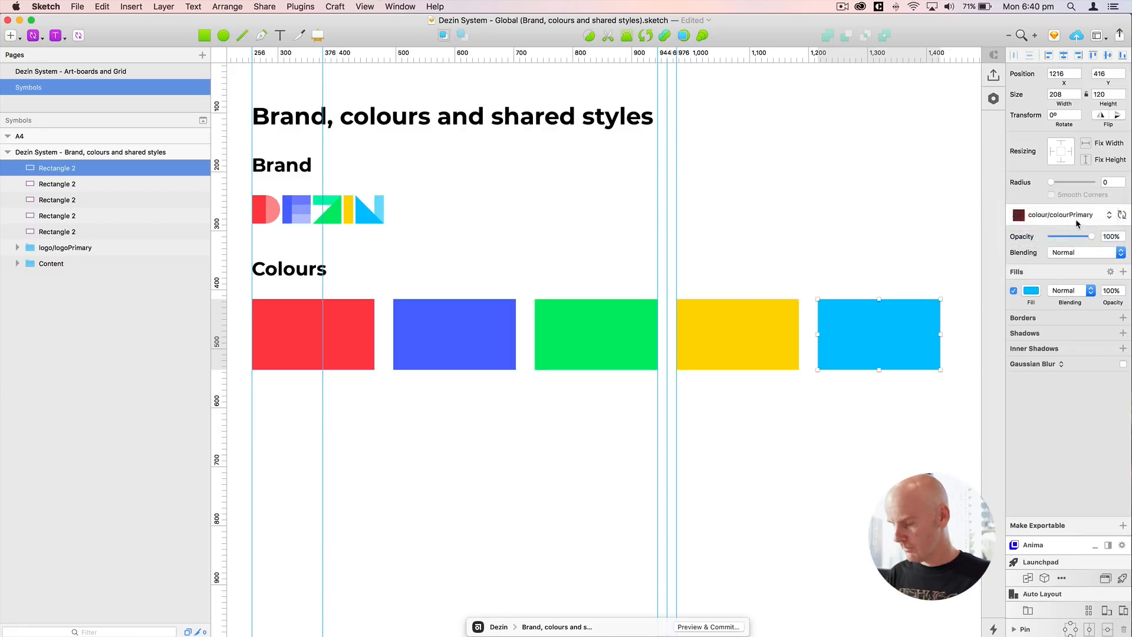
left_click_drag(1085, 215, 1054, 214)
type("Secondary2")
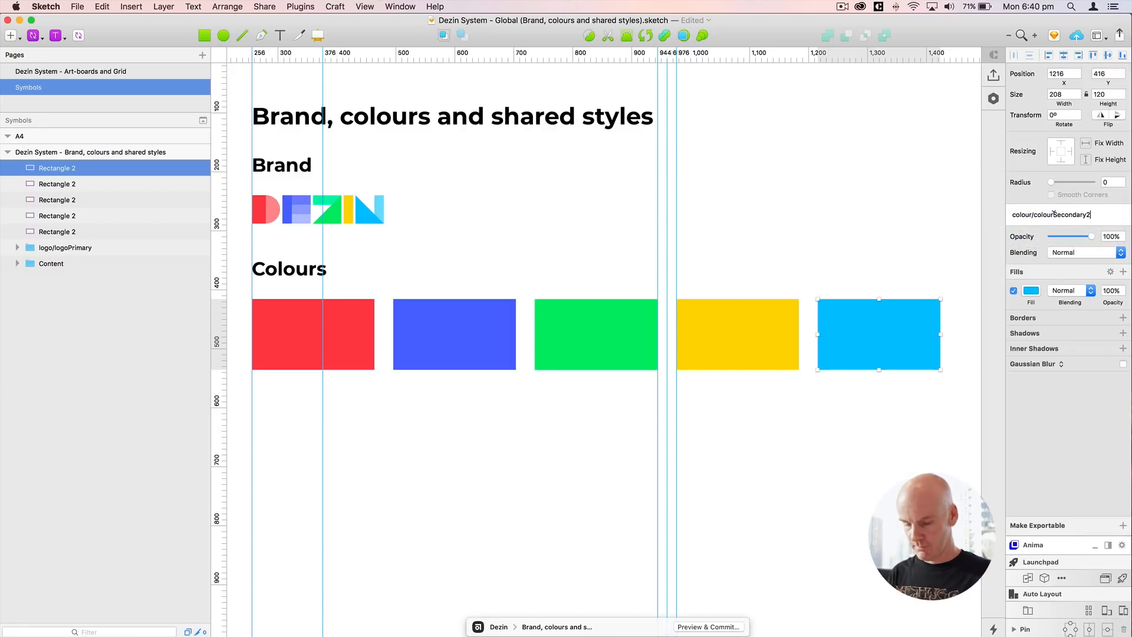
key("Return")
left_click(778, 253)
Step: Show the grid and the layout columns over the artboard, with the light blue rectangle selected
scroll(578, 132, "down", 3)
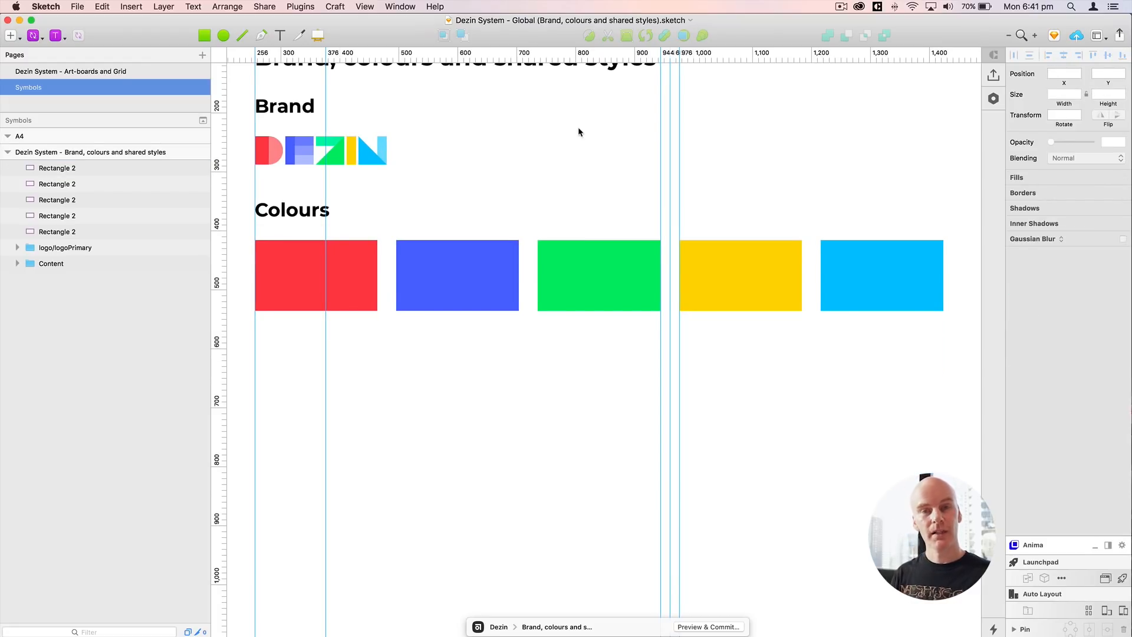
left_click(889, 278)
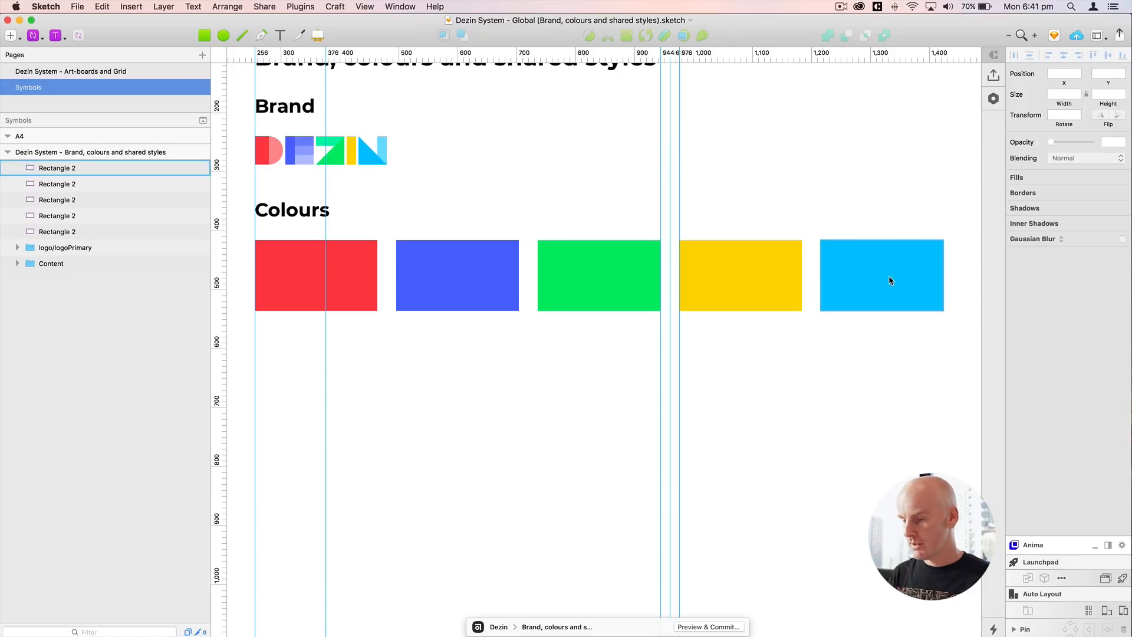
key("ctrl+g")
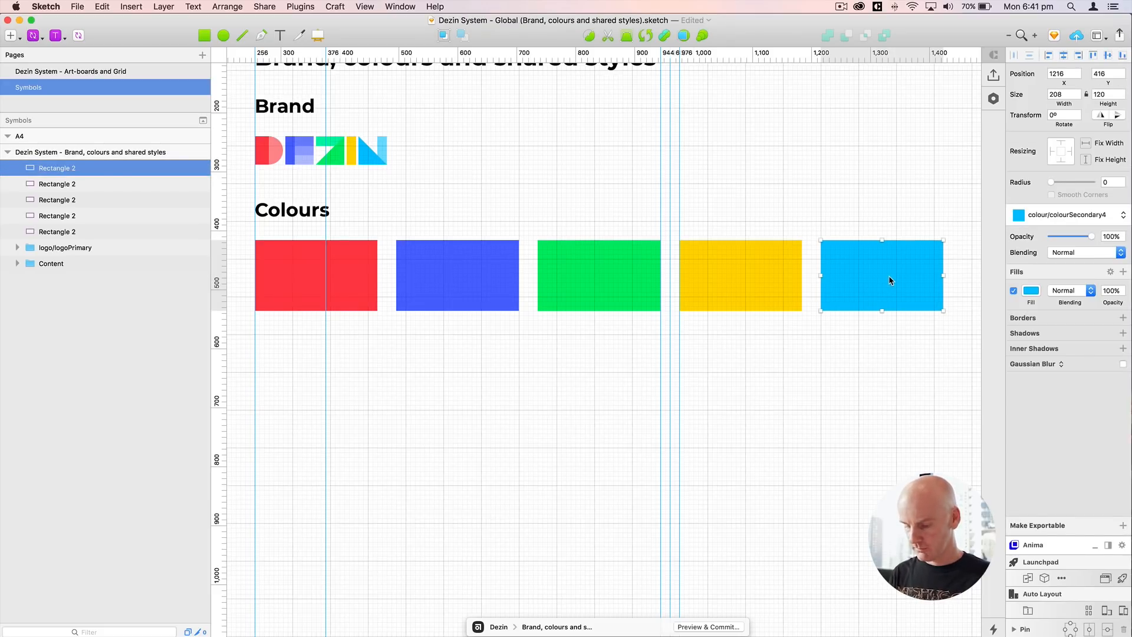
key("ctrl+l")
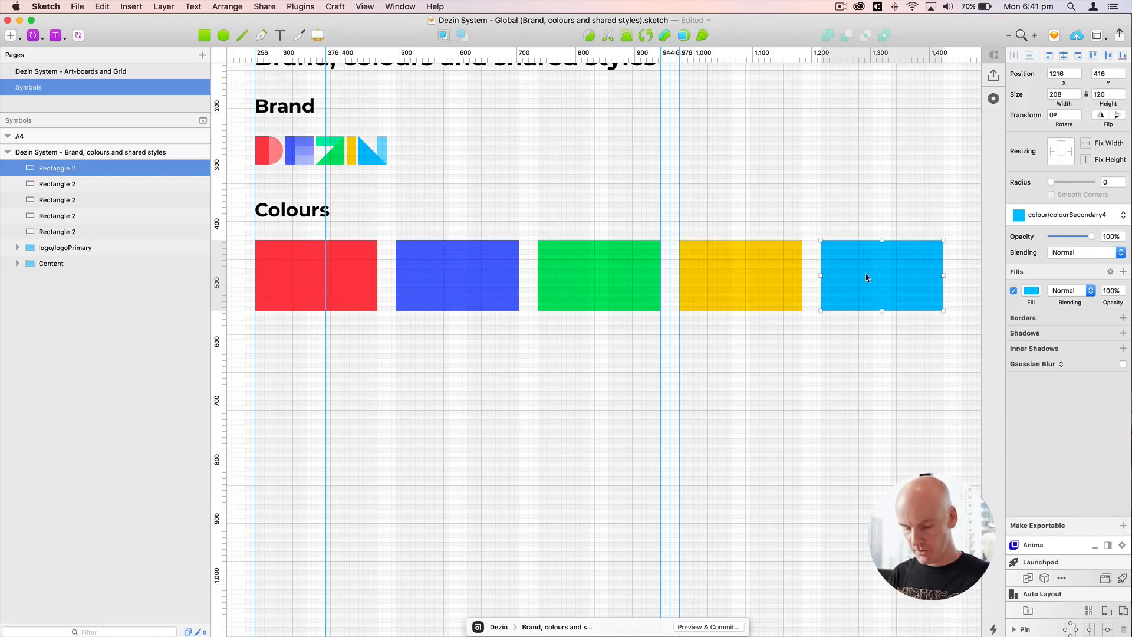
Step: Duplicate the light blue rectangle below the red swatch, aligned to the grid at X 256 and Y 608
left_click_drag(864, 276, 300, 370)
key("super+plus")
left_click_drag(665, 360, 560, 425)
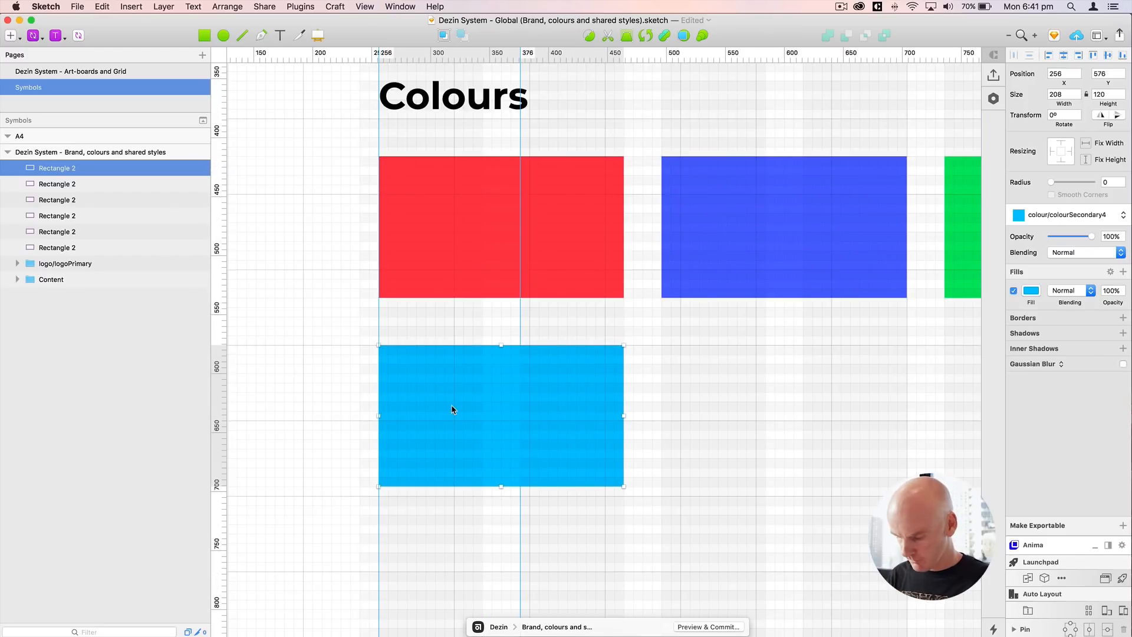
key("shift+Down")
key("shift+Down")
key("shift+Down")
key("shift+Down")
key("shift+Up")
key("super+minus")
left_click_drag(711, 404, 571, 369)
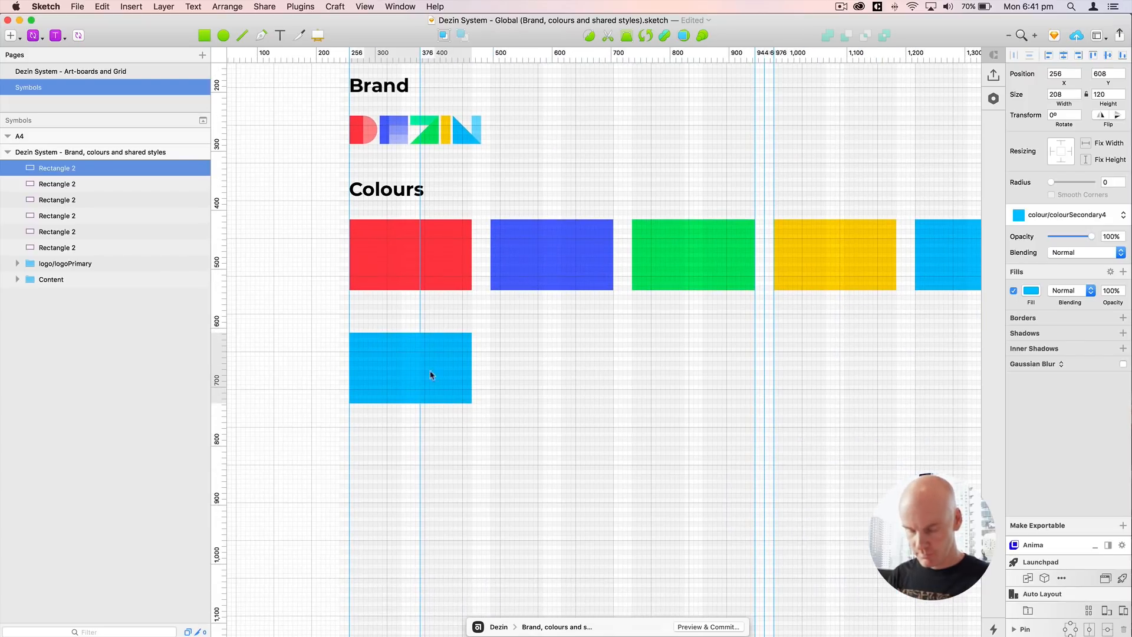
Step: Fill the duplicated rectangle below the red swatch with #222222
left_click(1031, 290)
type("222")
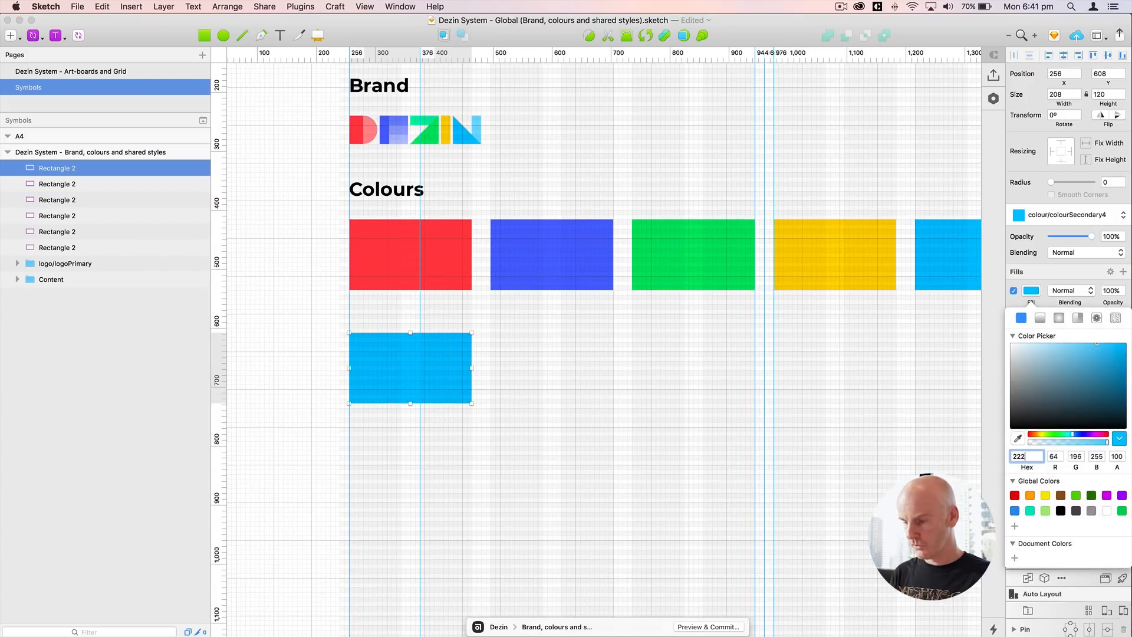
type("222")
key("Return")
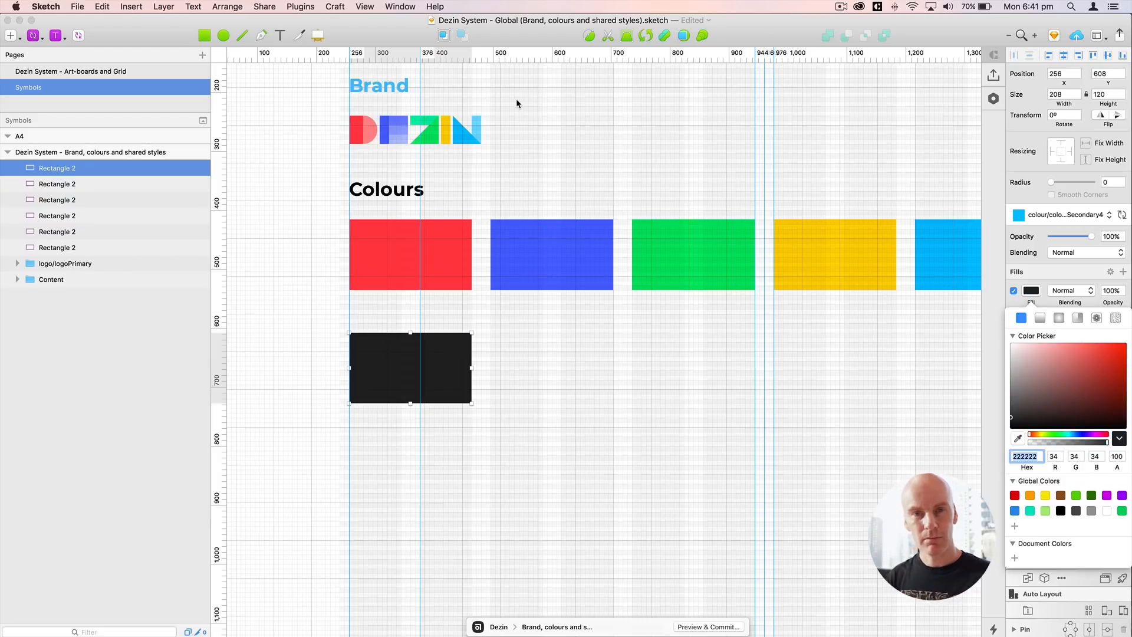
Step: Create a new shared style named colour/colourBlack from the #222222 rectangle
left_click(378, 354)
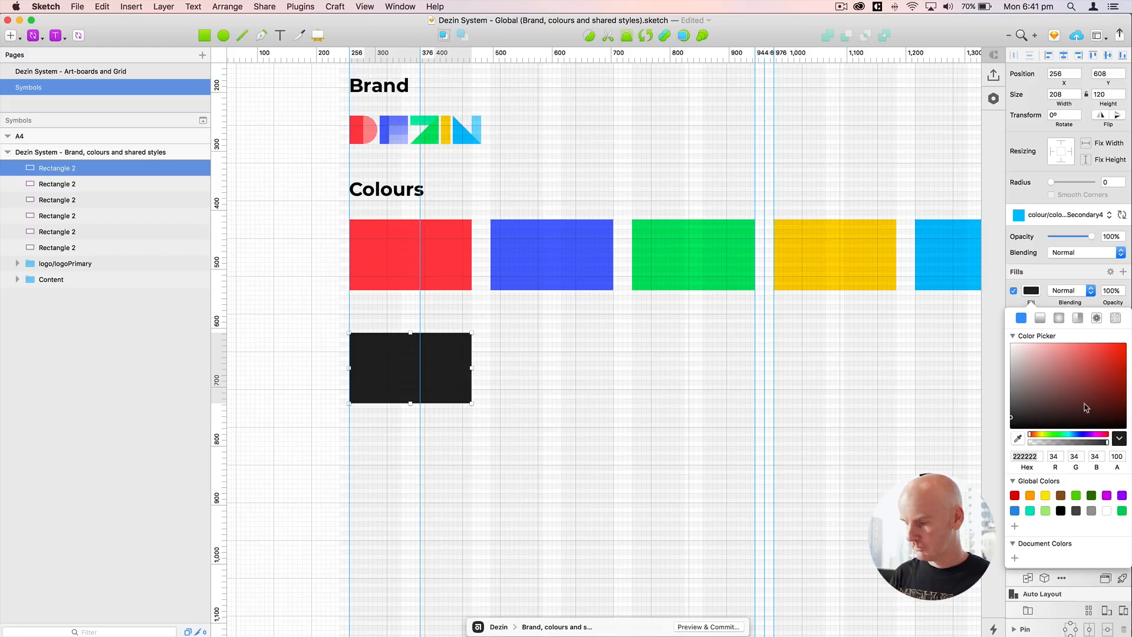
left_click(1067, 217)
left_click(1051, 242)
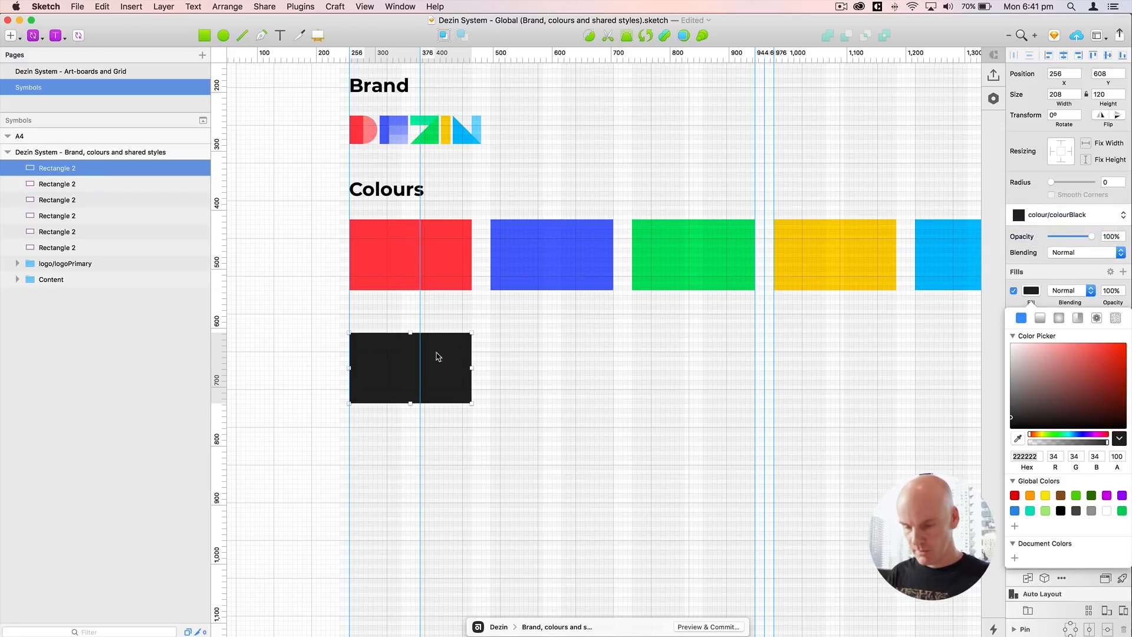
Step: Duplicate the black rectangle below the blue swatch at X 496 and fill the copy with #444444
left_click_drag(401, 358, 535, 359)
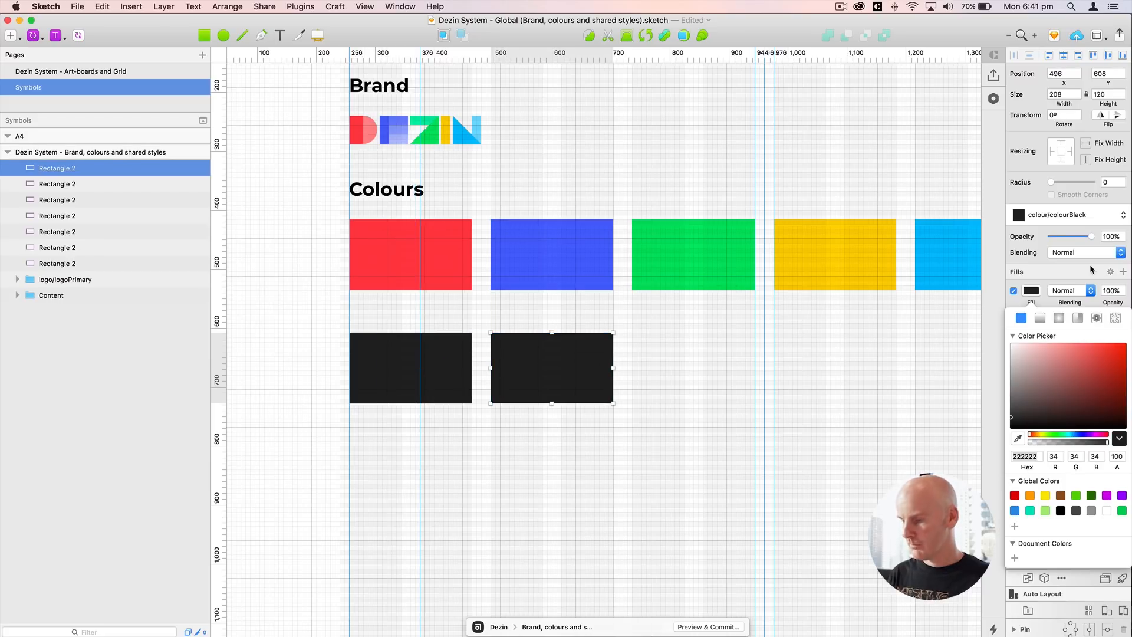
left_click(1025, 453)
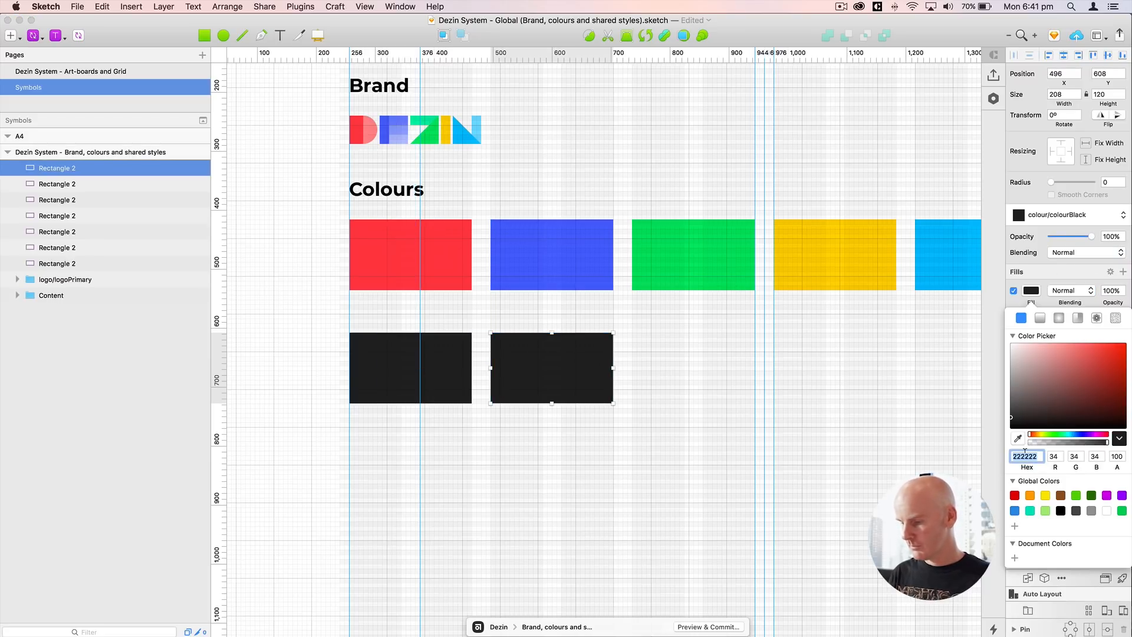
type("444444")
key("Return")
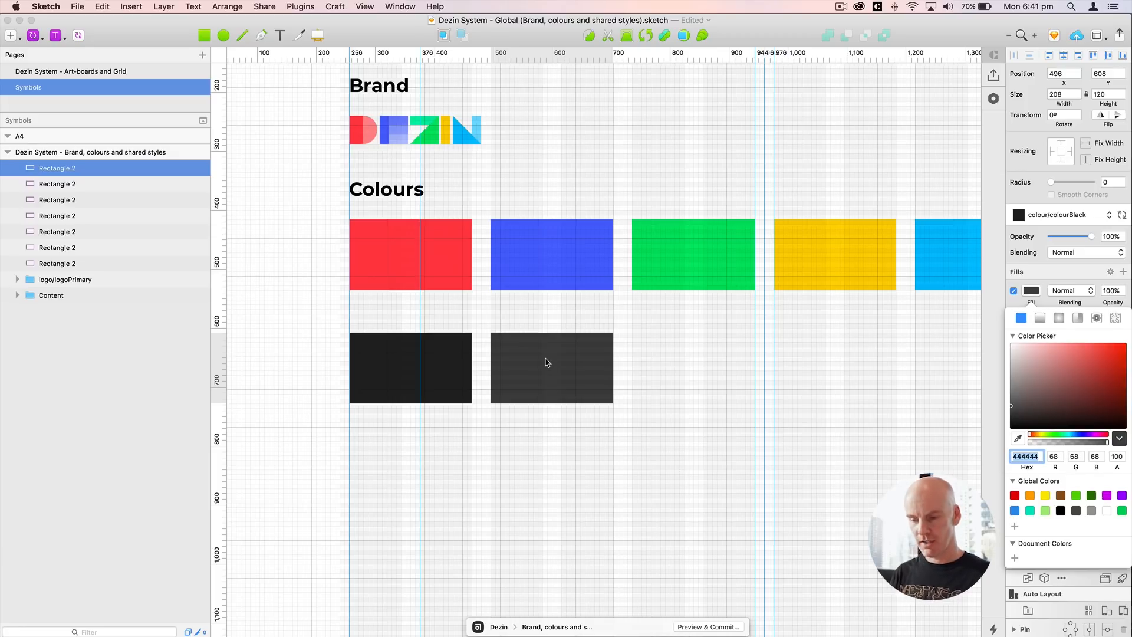
Step: Duplicate the dark grey rectangle below the green swatch at X 736 and fill the copy with #888888
left_click(547, 363)
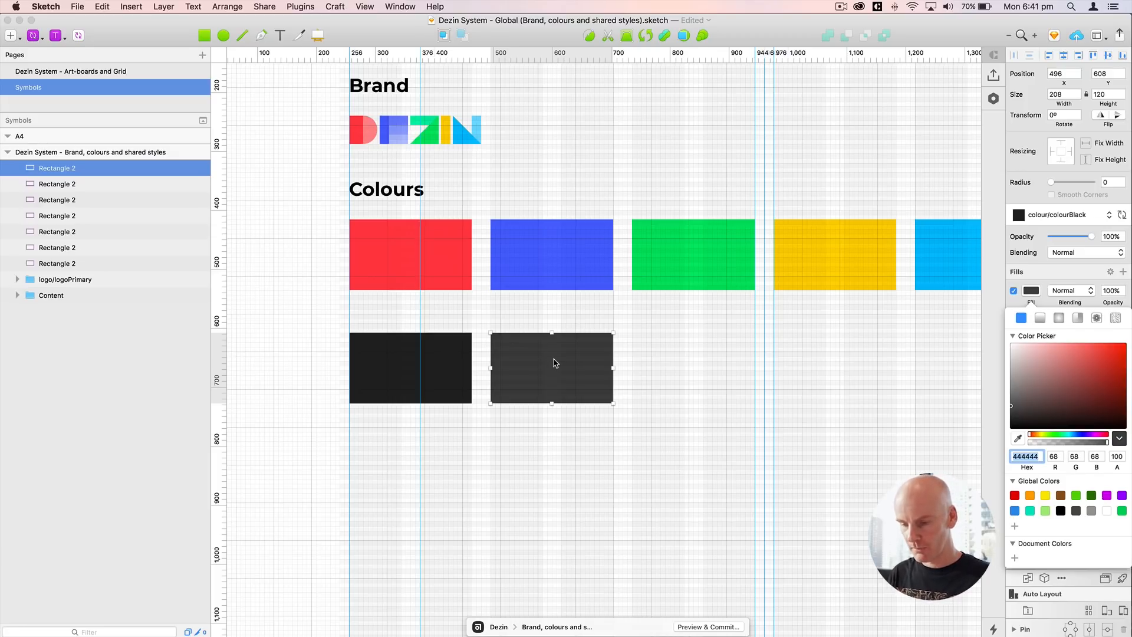
left_click_drag(555, 362, 609, 345)
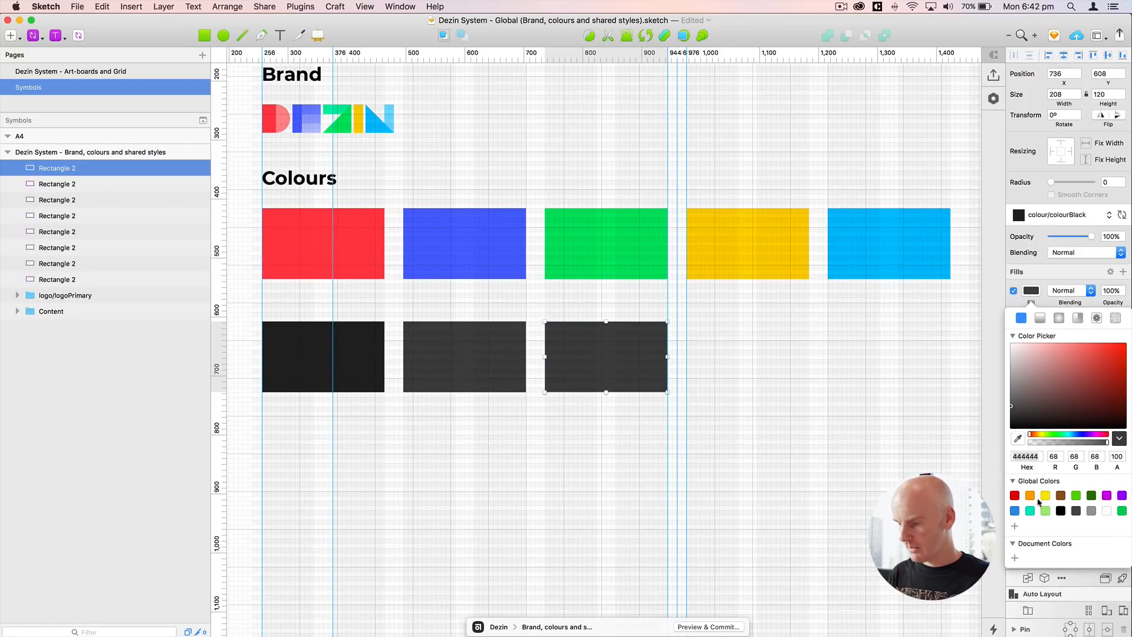
left_click(1022, 456)
type("888888")
key("Return")
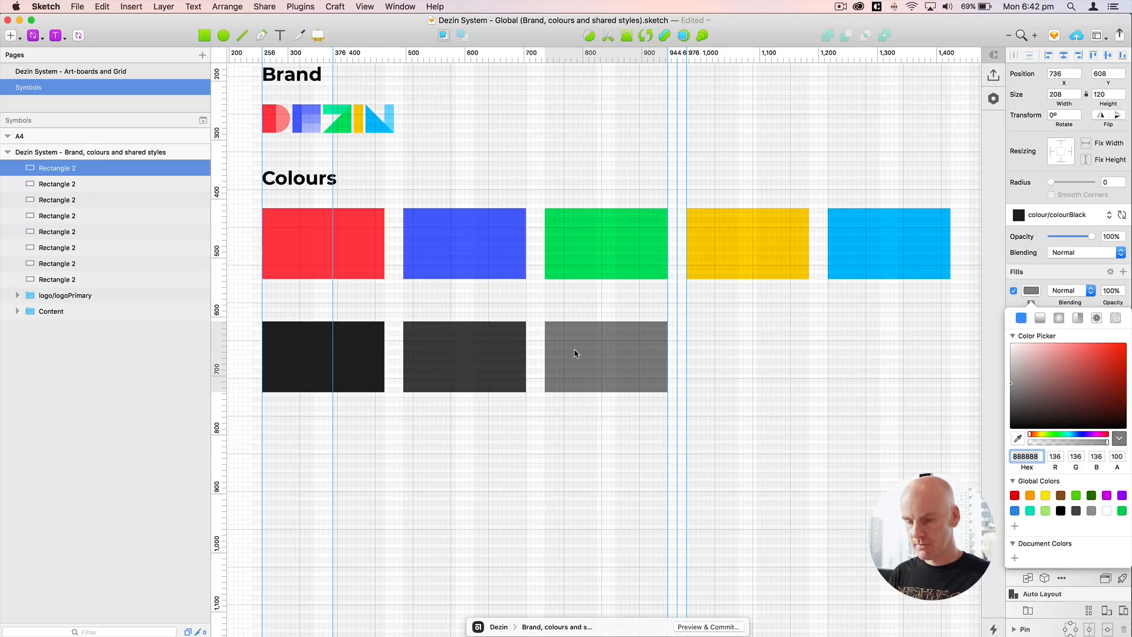
Step: Create a new shared style from the #444444 rectangle, naming it as the first grey under the colour/ prefix
left_click(463, 353)
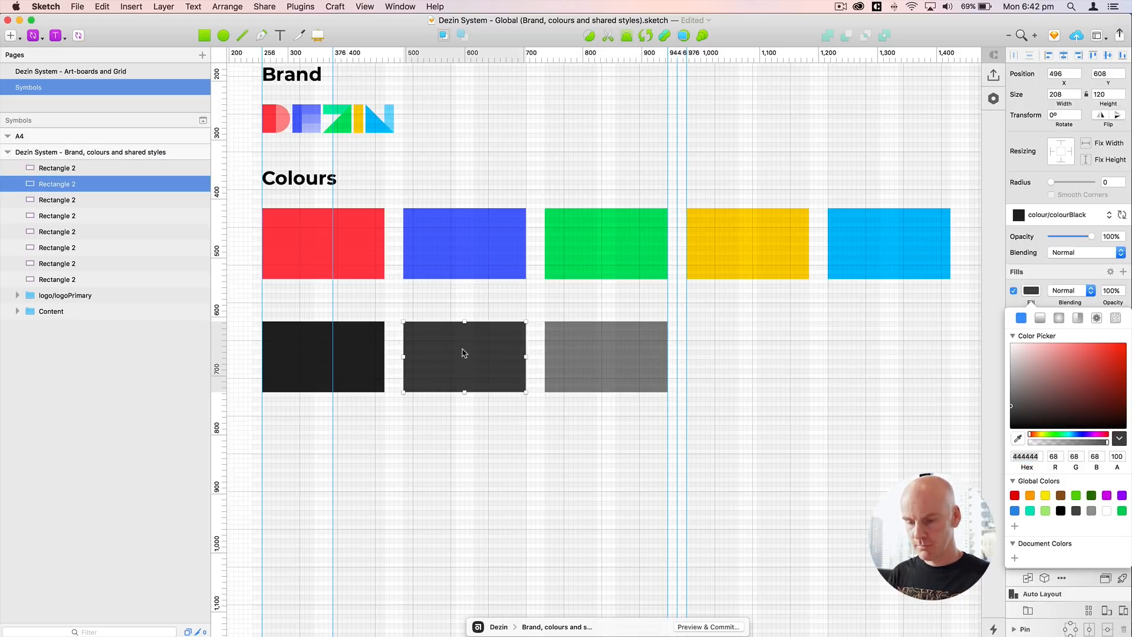
left_click(1044, 218)
left_click(1047, 239)
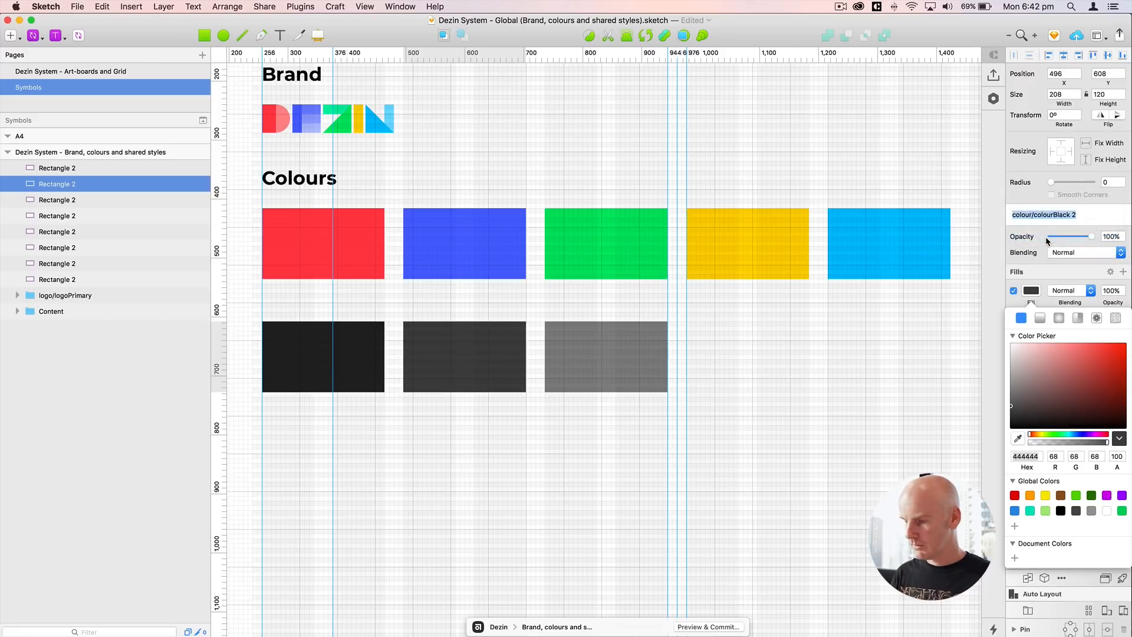
key("BackSpace")
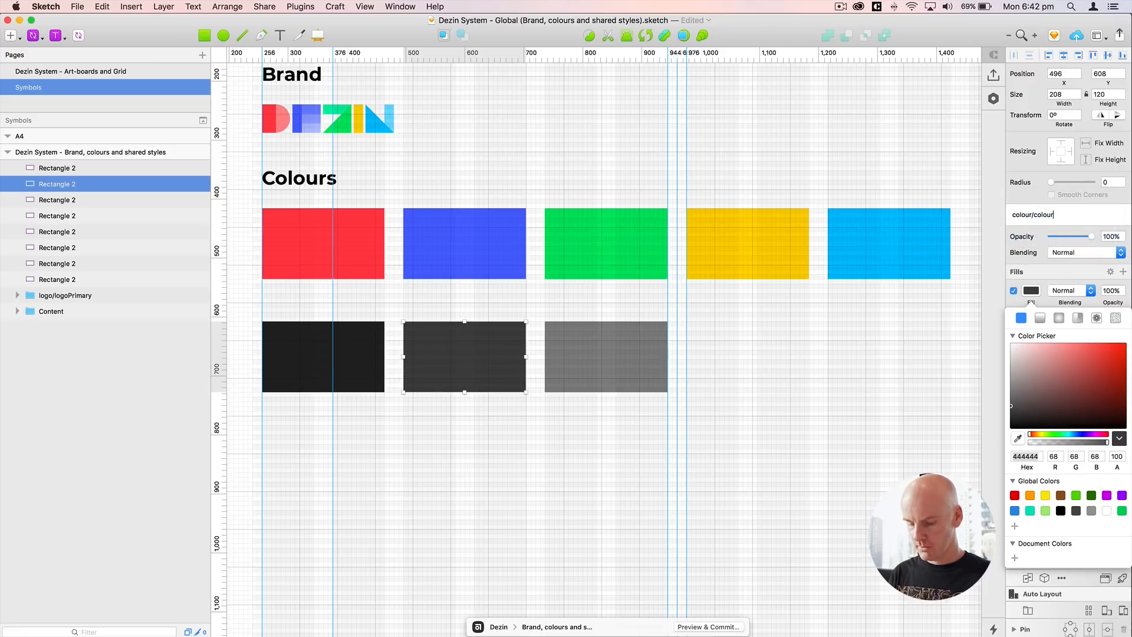
key("Return")
Step: Create a new shared style named colour/colourGrey2 from the #888888 rectangle
left_click(611, 354)
left_click(1066, 225)
left_click(1066, 241)
left_click_drag(1075, 213, 1053, 213)
type("Grey")
key("Return")
Step: Duplicate the #888888 rectangle below the yellow and light blue swatches, and fill the copy below yellow with #EBEBEB
left_click_drag(437, 346, 715, 337)
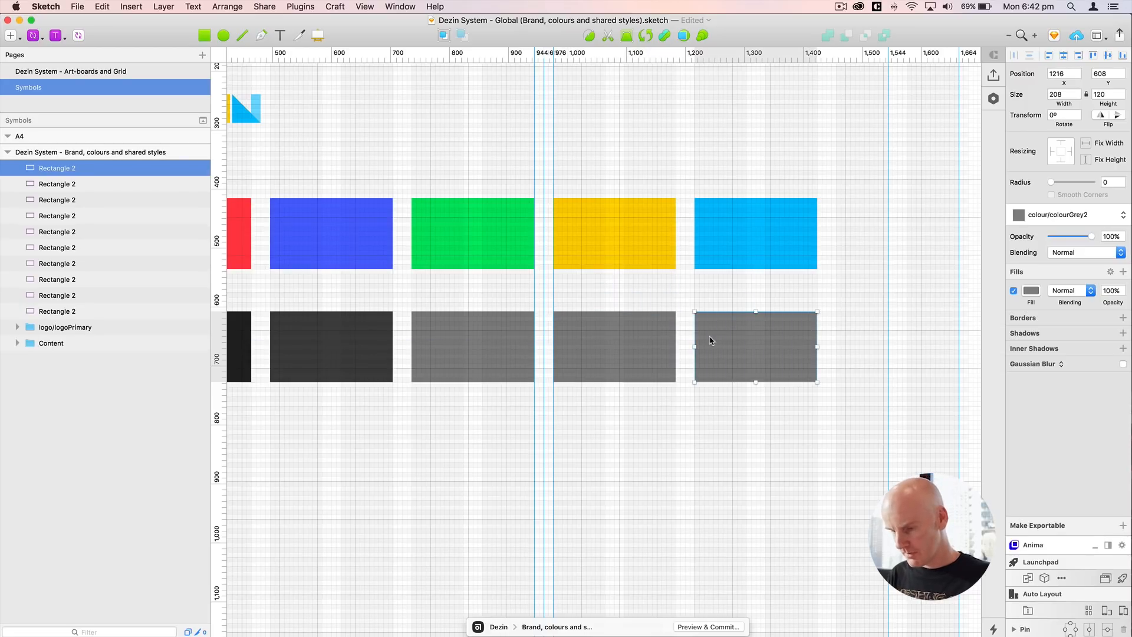
left_click(591, 341)
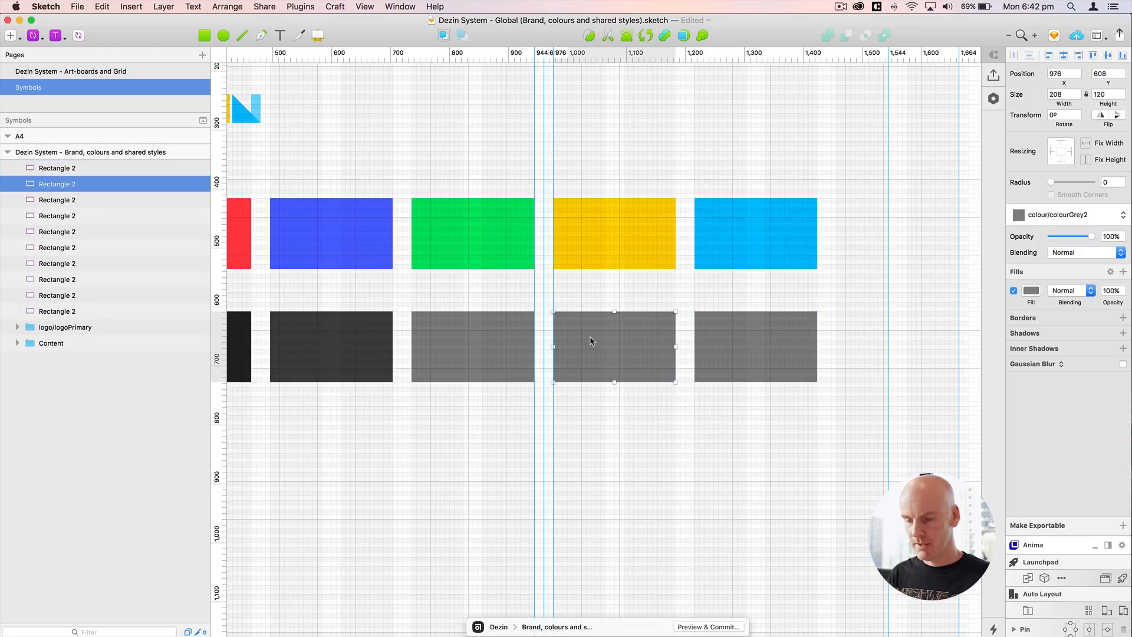
left_click(1035, 290)
left_click(1020, 456)
type("ebebeb")
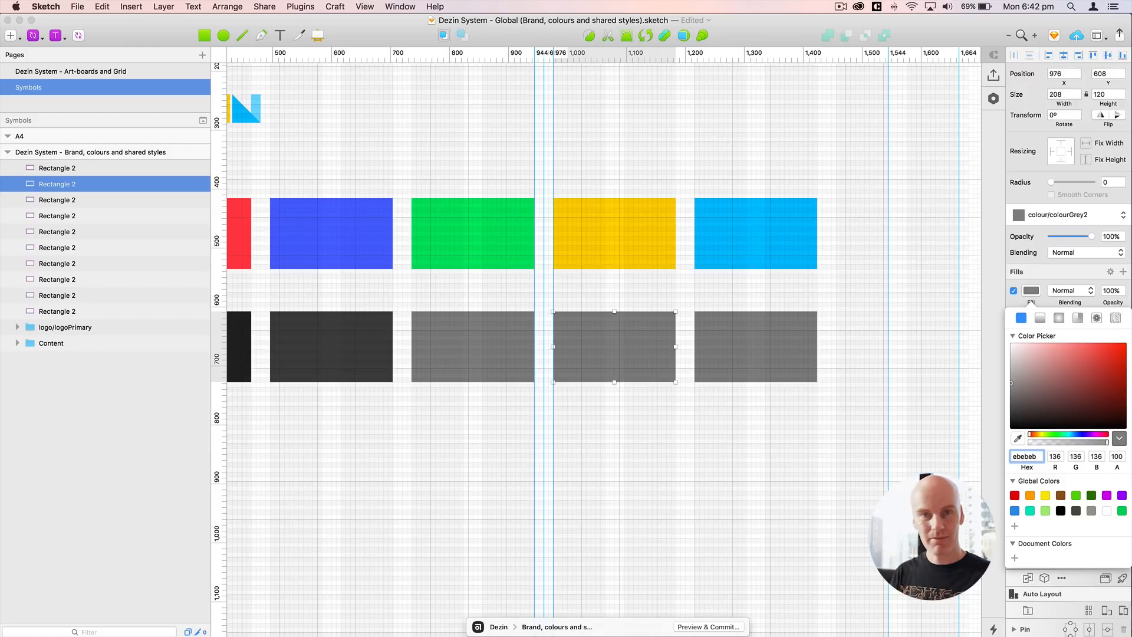
key("Return")
Step: Fill the grey rectangle below the light blue swatch with #F6F6F6
left_click(755, 354)
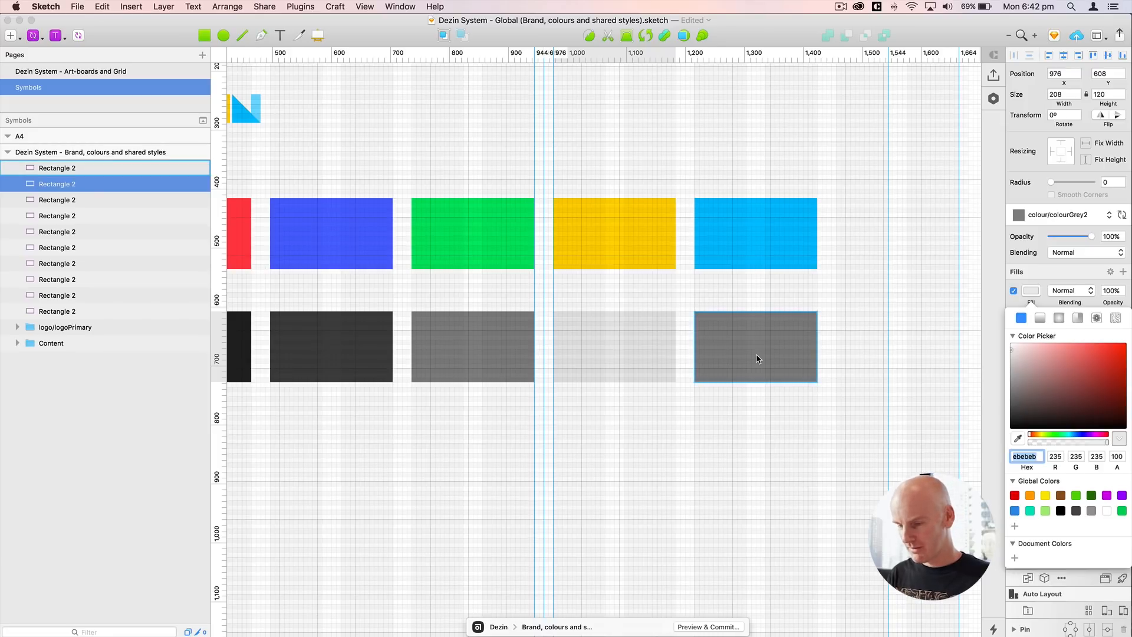
left_click(1028, 455)
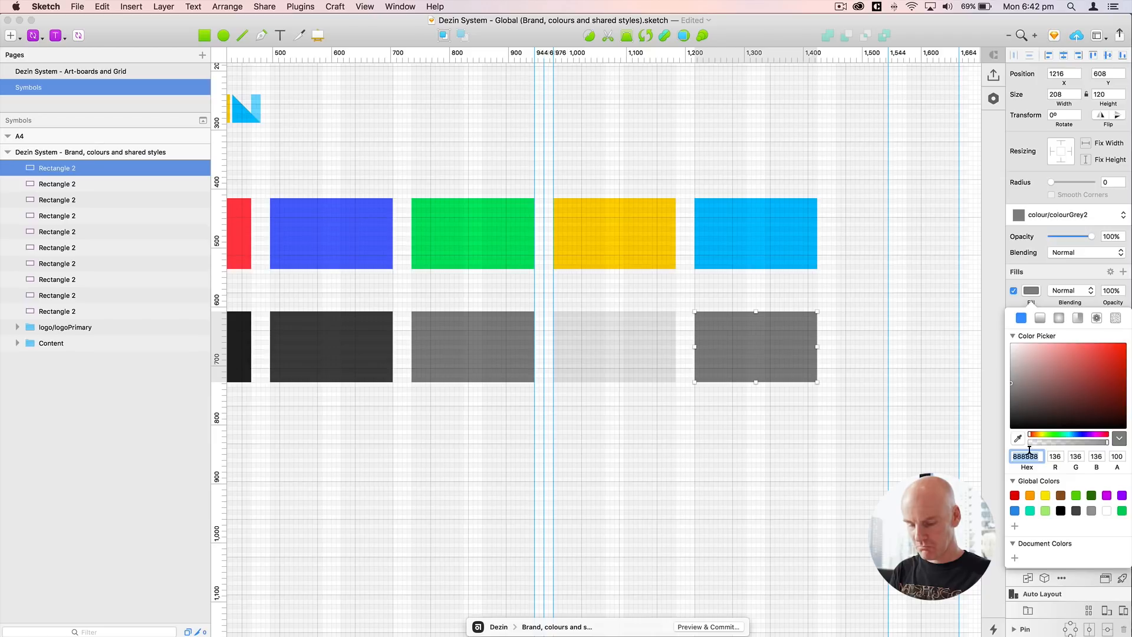
type("f6f6f6")
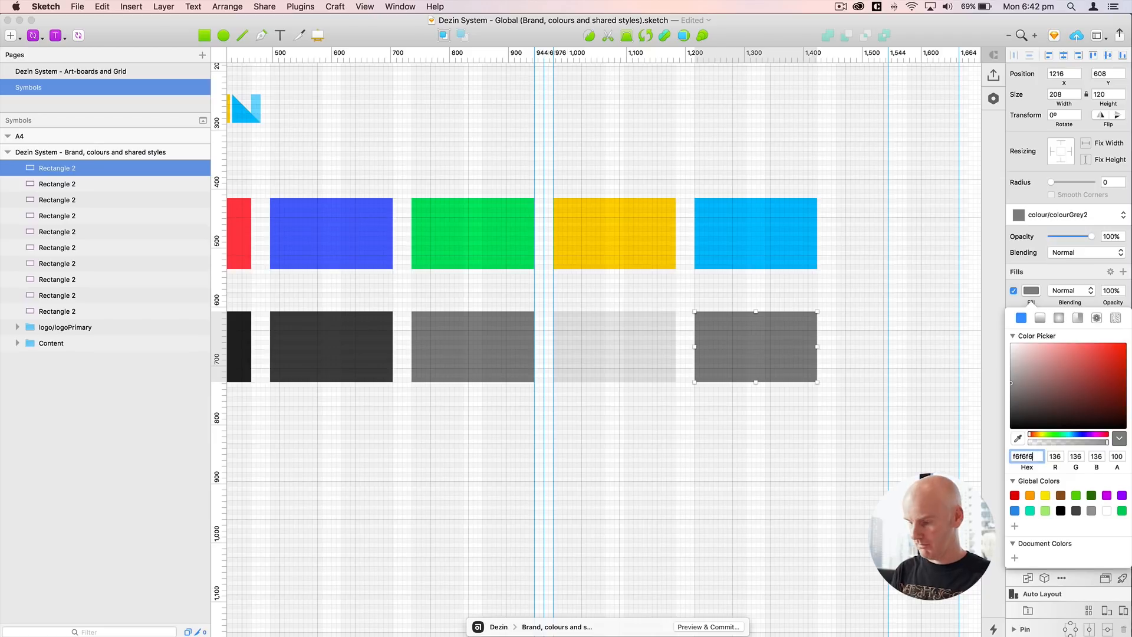
key("Return")
Step: Create a new shared style named colour/colourLightGrey1 from the #EBEBEB rectangle and copy the LightGrey1 part of its name
left_click(608, 324)
left_click(1048, 216)
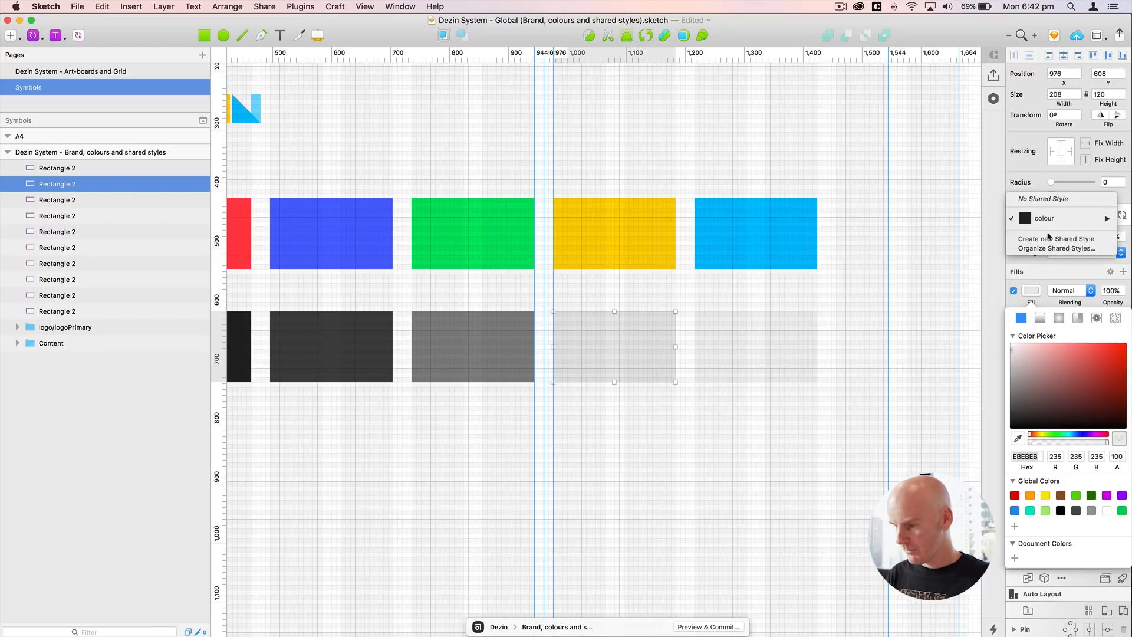
left_click(1046, 240)
left_click(1063, 215)
key("BackSpace")
key("BackSpace")
key("Left")
key("Left")
key("Left")
type("Light")
key("Right")
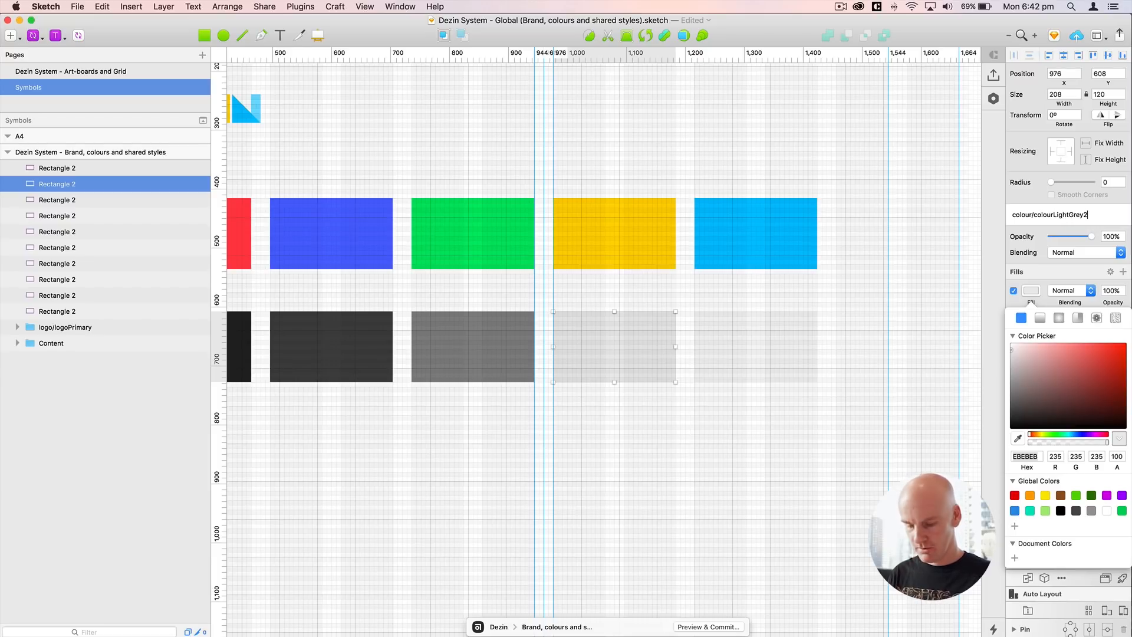
left_click_drag(1088, 214, 1055, 212)
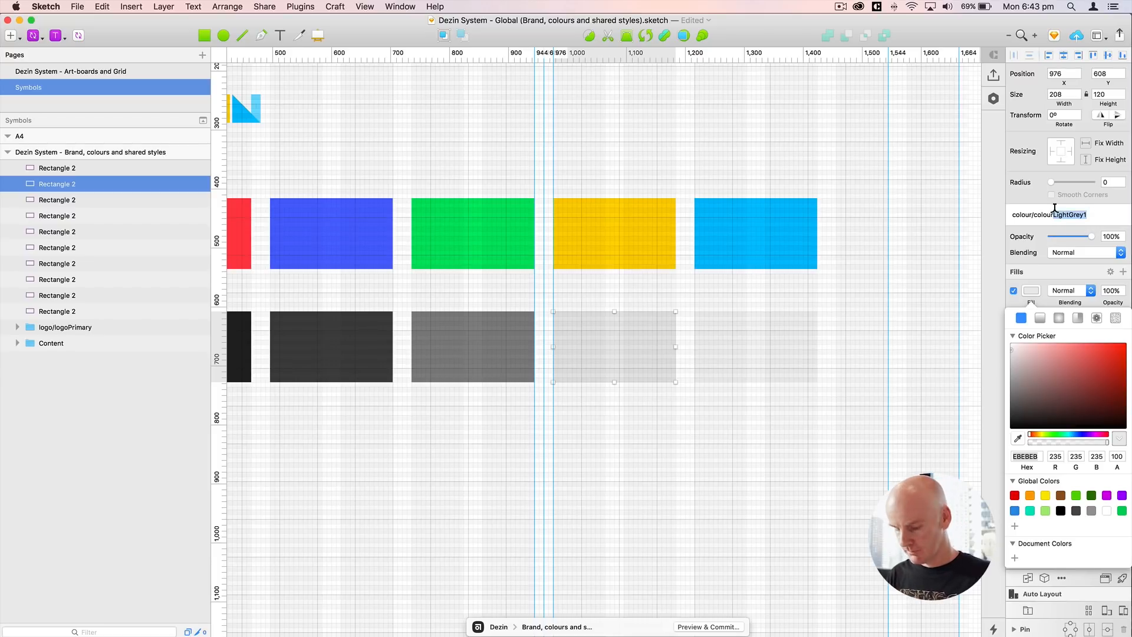
Step: Create a new shared style named colour/colourLightGrey2 from the #F6F6F6 rectangle, reusing the copied name ending
left_click(730, 339)
left_click(1109, 215)
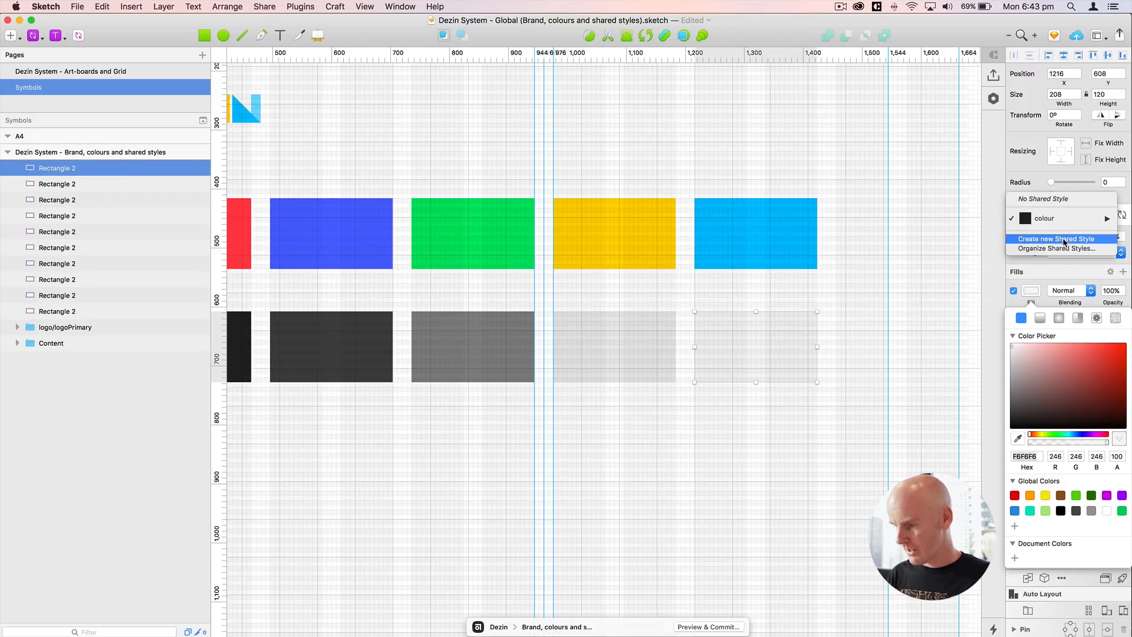
left_click(1064, 240)
left_click_drag(1086, 213, 1055, 214)
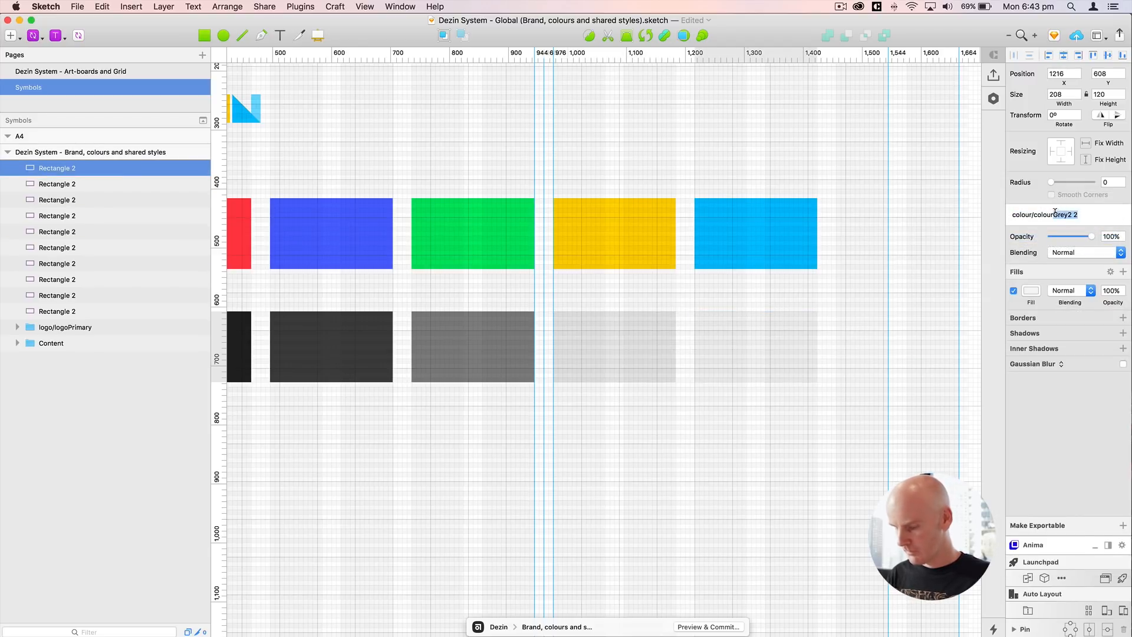
type("LightGrey")
key("Return")
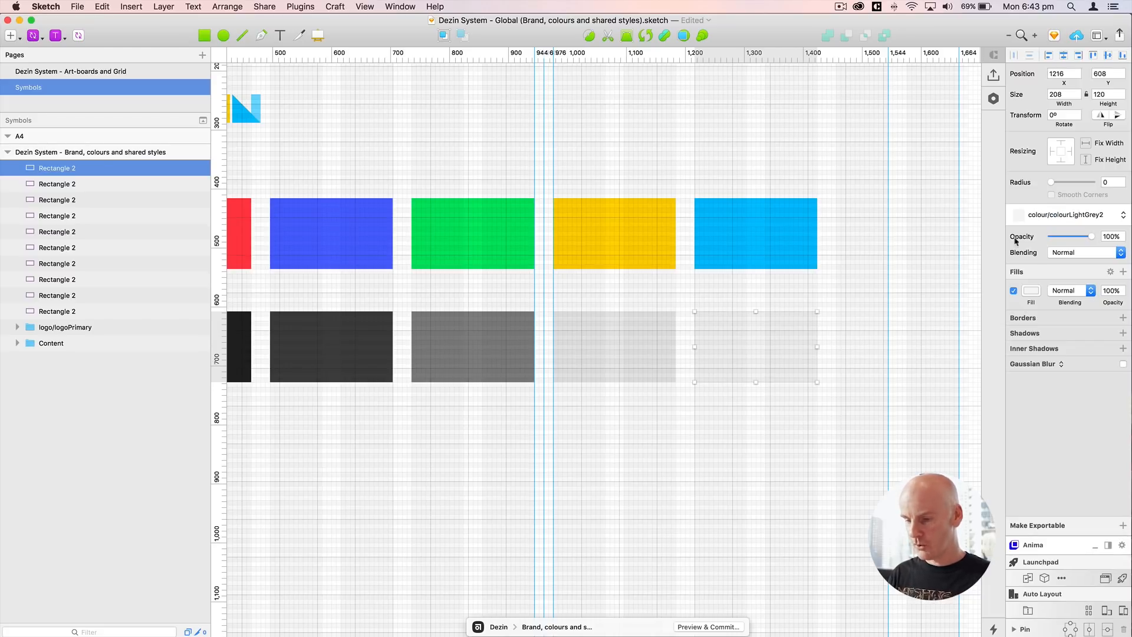
Step: Deselect the last swatch and save the document
left_click(650, 482)
scroll(745, 386, "left", 4)
scroll(745, 386, "down", 3)
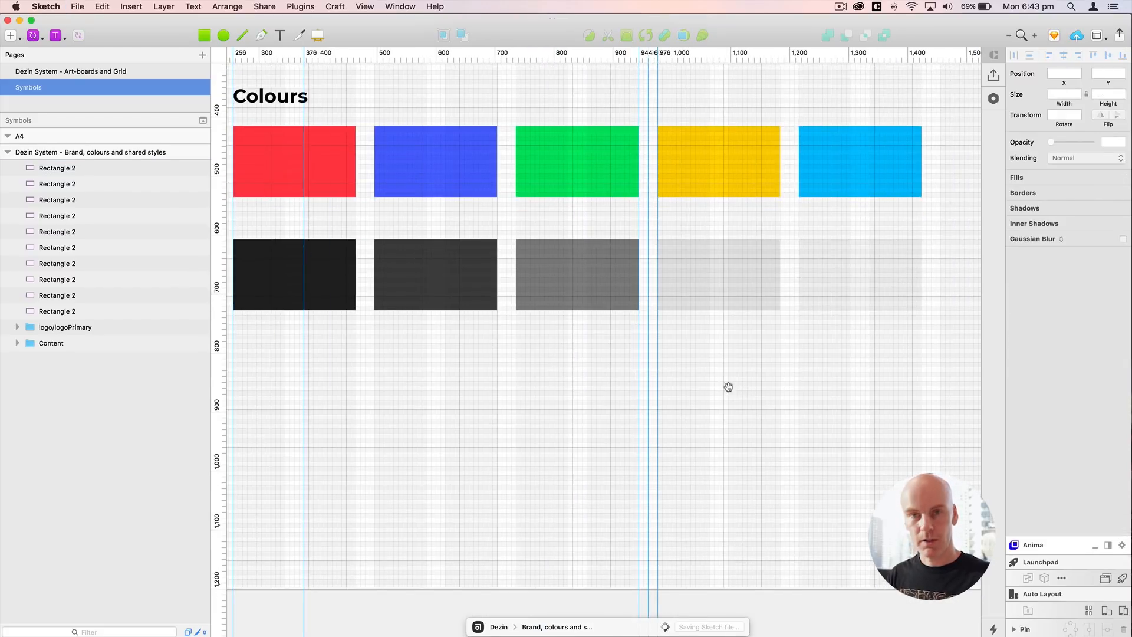
Step: Duplicate the lightest grey swatch to X 1456 in the same row and fill the copy with #FFFFFF
left_click_drag(729, 387, 761, 377)
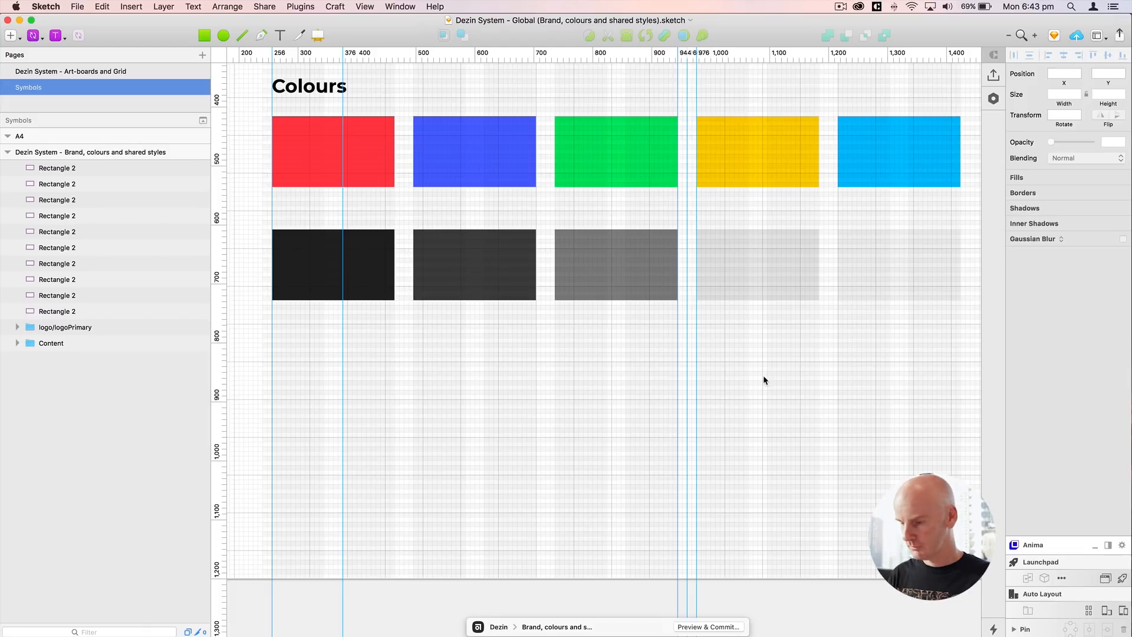
left_click_drag(948, 347, 664, 381)
left_click(655, 316)
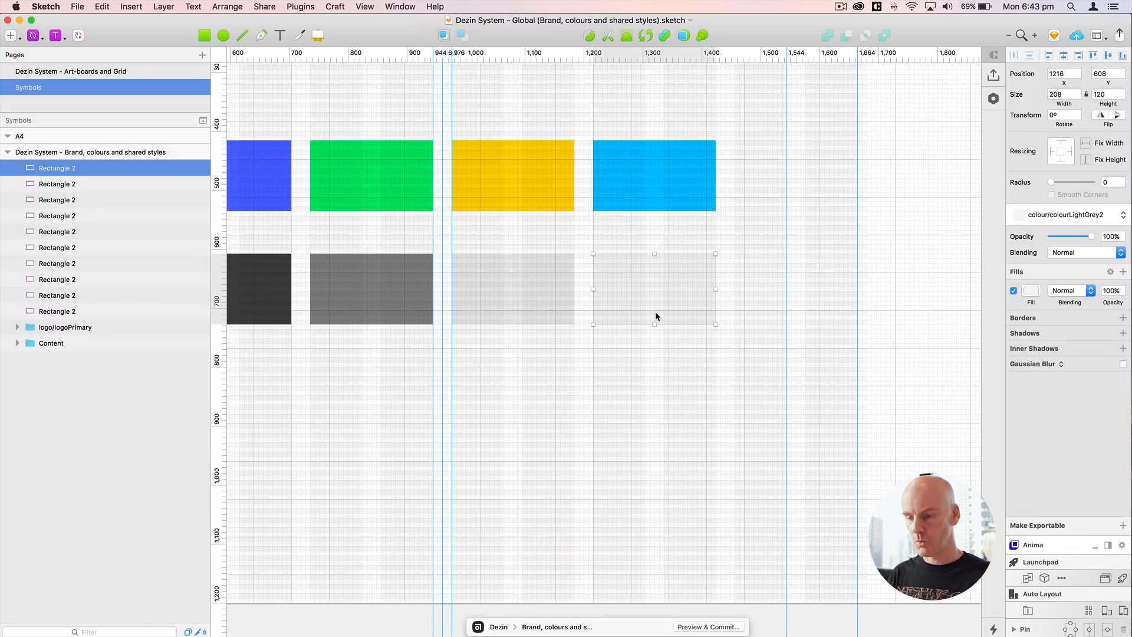
left_click_drag(656, 311, 787, 310)
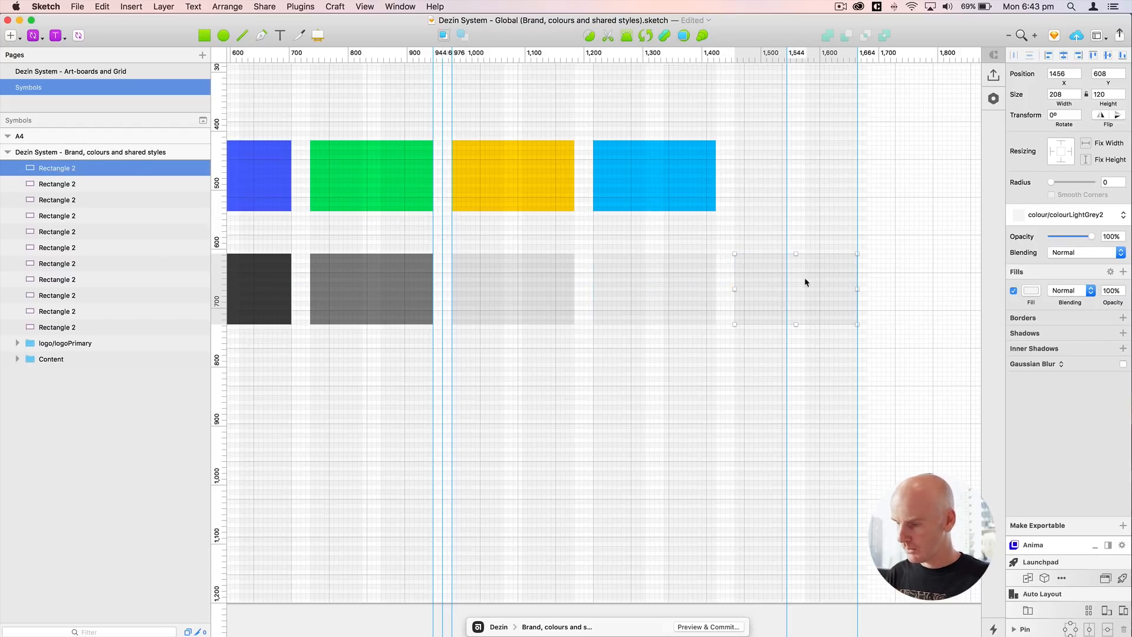
left_click(1030, 291)
left_click(1106, 511)
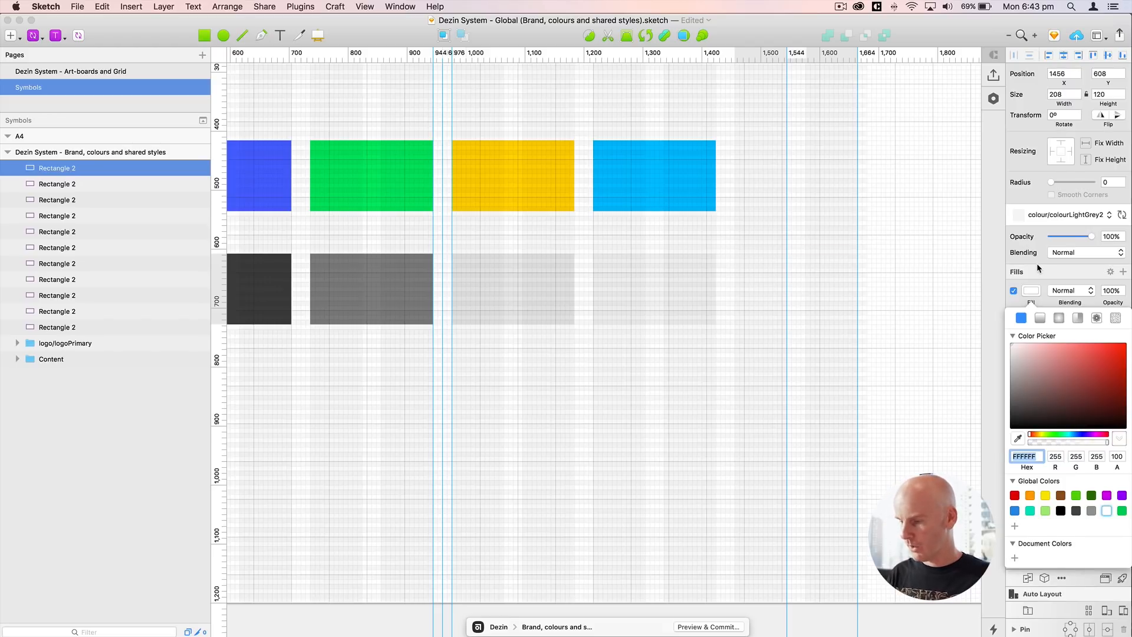
Step: Create a new shared style named colour/colourWhite from the #FFFFFF rectangle
left_click(1045, 217)
left_click(1048, 239)
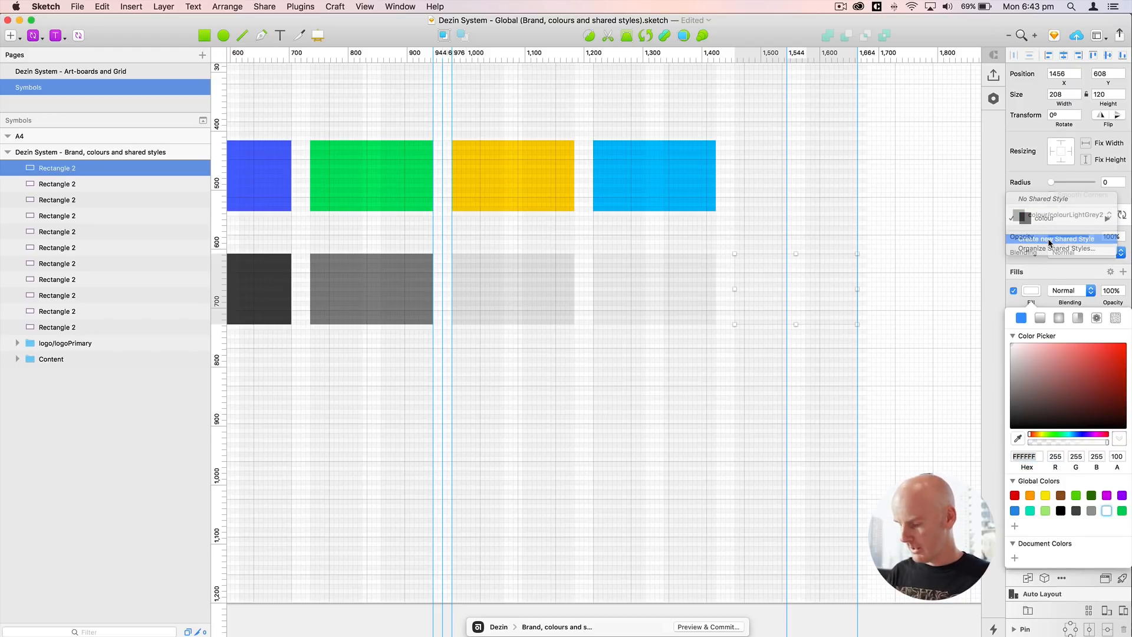
key("Right")
key("BackSpace")
key("BackSpace")
key("BackSpace")
key("BackSpace")
key("BackSpace")
key("BackSpace")
key("BackSpace")
key("BackSpace")
key("BackSpace")
key("BackSpace")
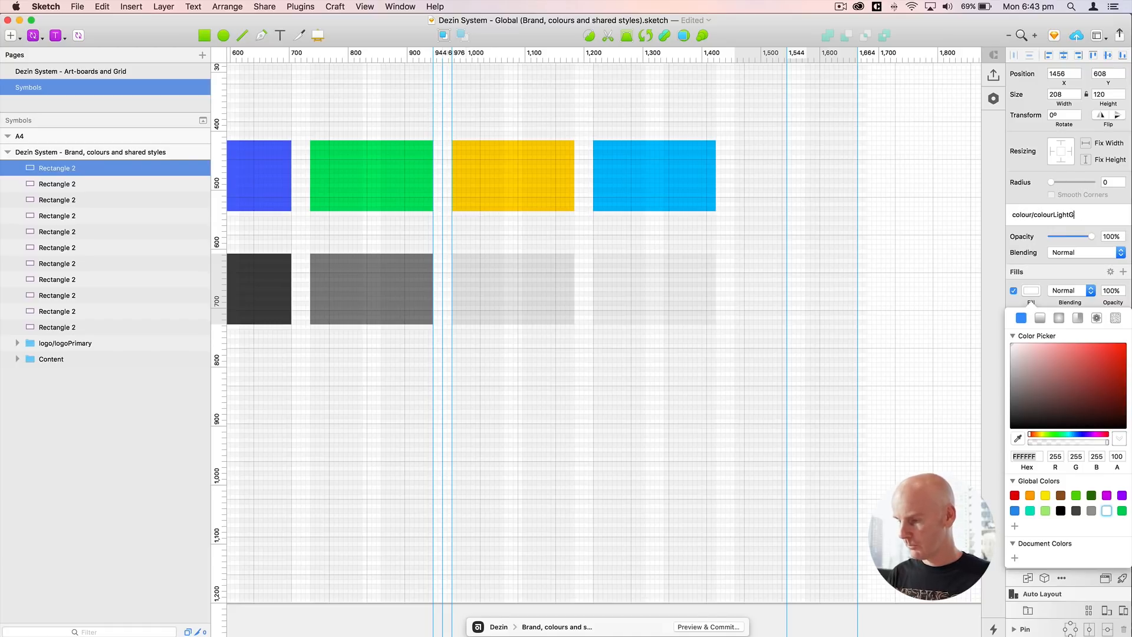
type("White")
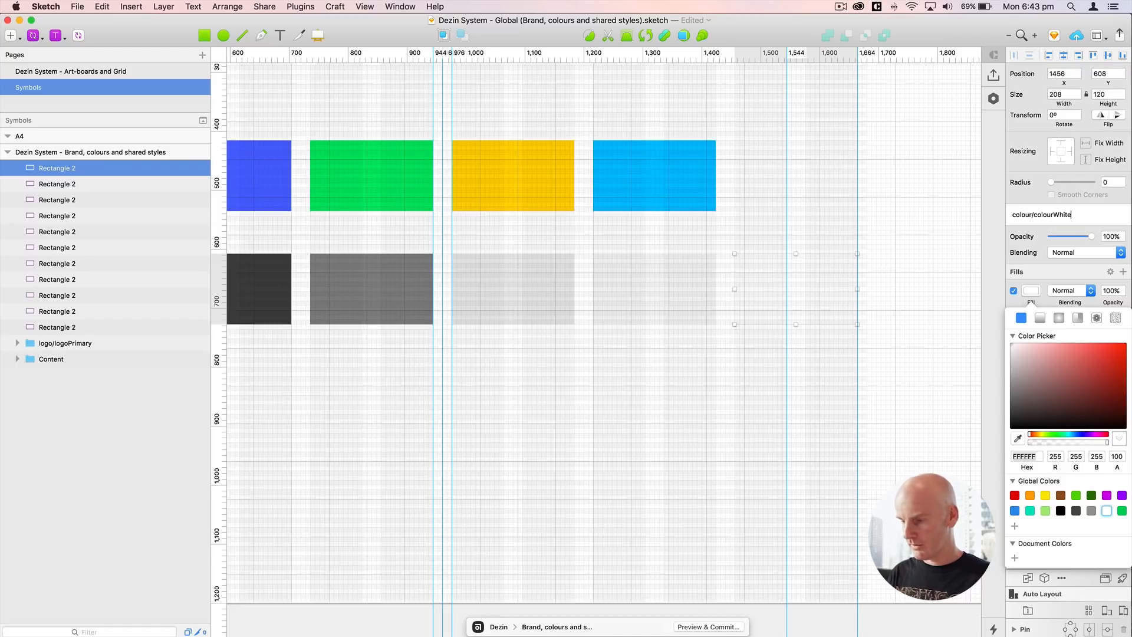
key("Return")
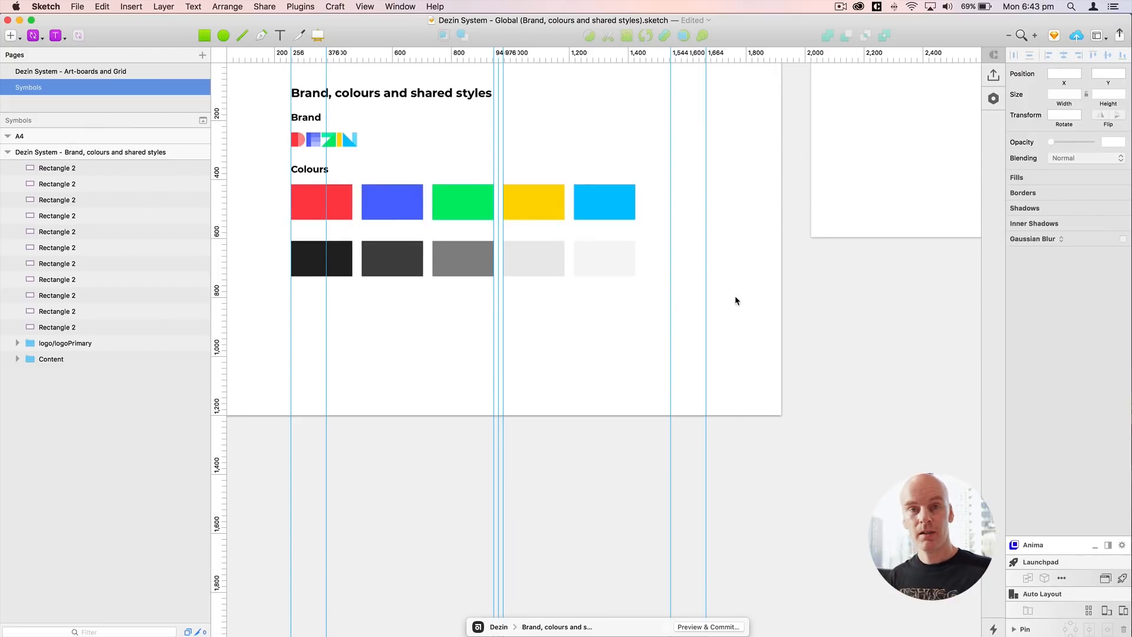
Step: Copy the red primary swatch and paste it exactly over the lightest grey swatch at X 1216, Y 608
key("super+plus")
left_click_drag(553, 281, 811, 425)
left_click(258, 187)
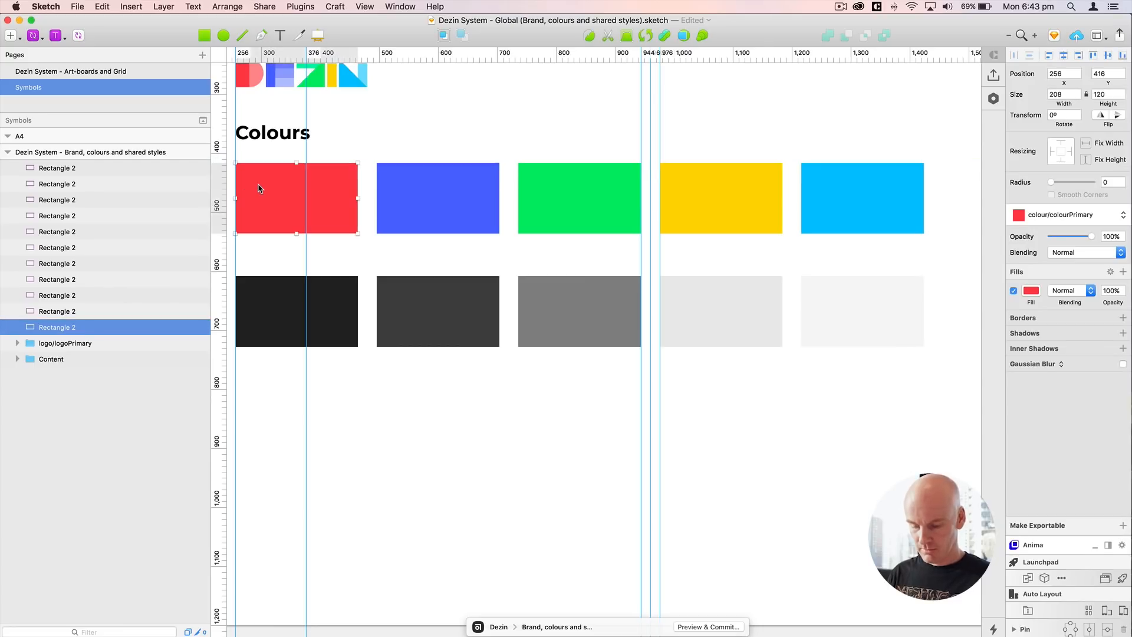
scroll(258, 185, "right", 10)
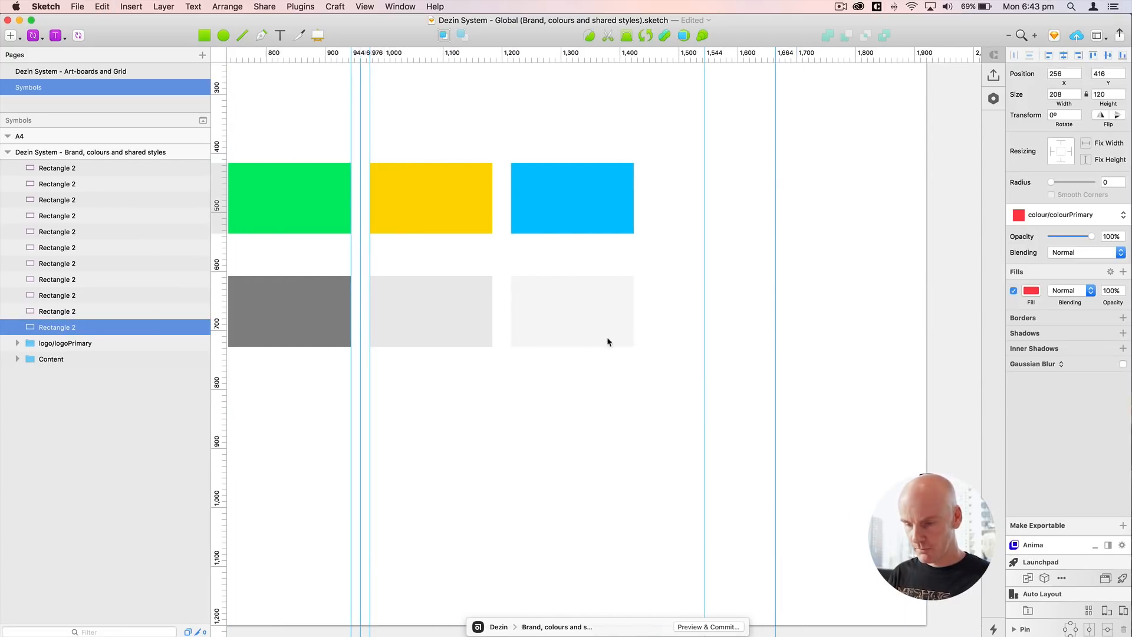
left_click(565, 302)
key("super+v")
key("super+plus")
left_click_drag(583, 303, 592, 266)
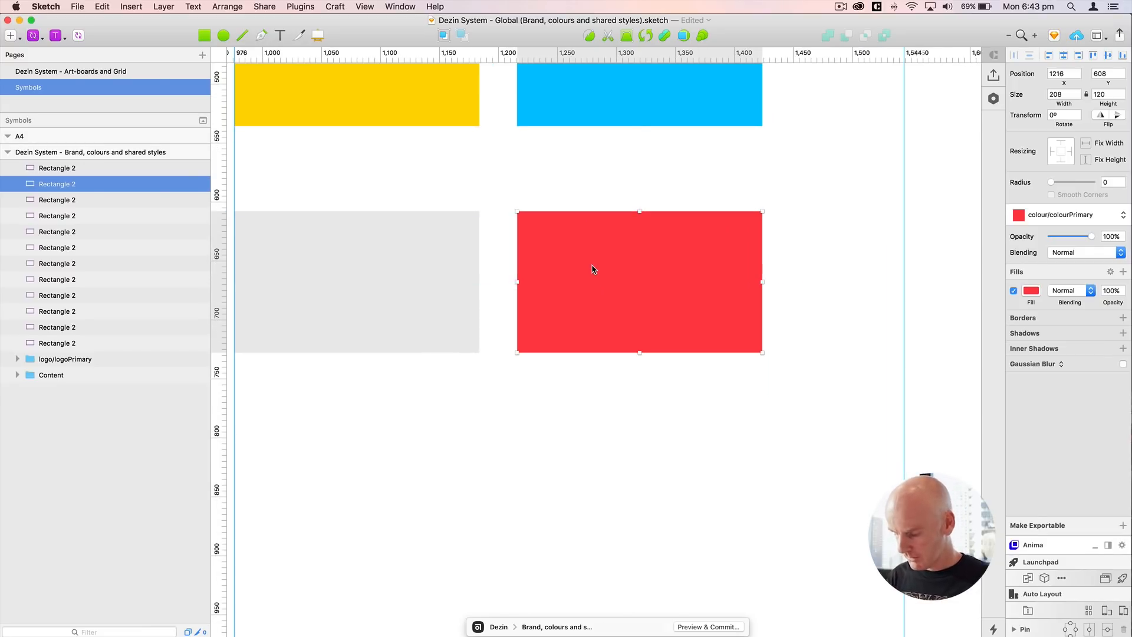
Step: Move the red copy to X 1208, Y 600 and send it behind the lightest grey swatch
key("shift+Up")
key("shift+Left")
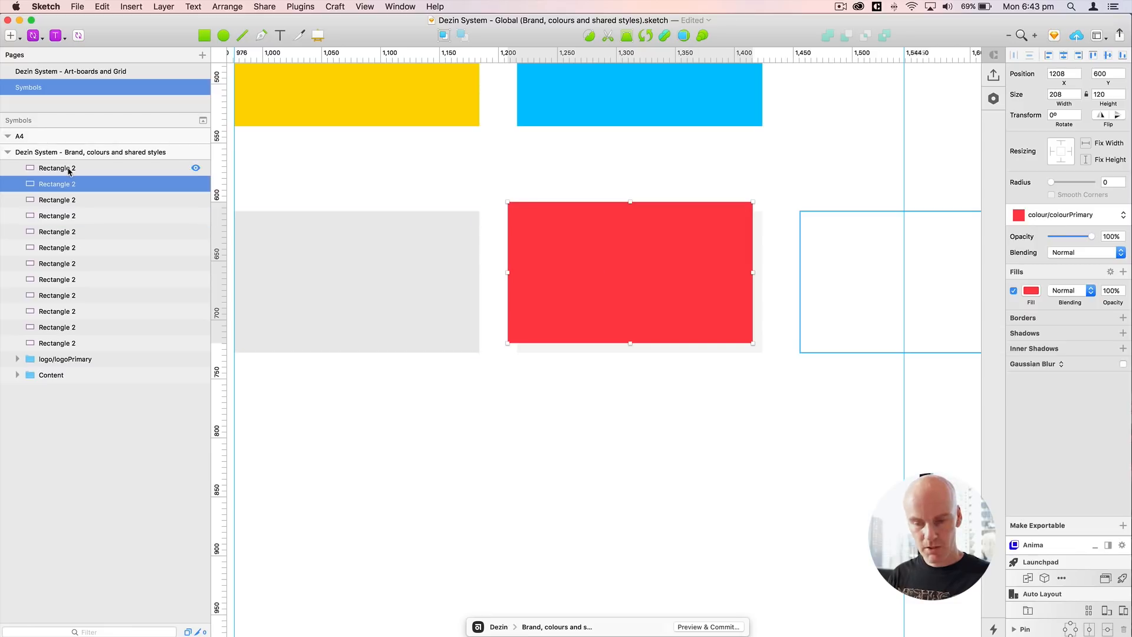
key("super+bracketleft")
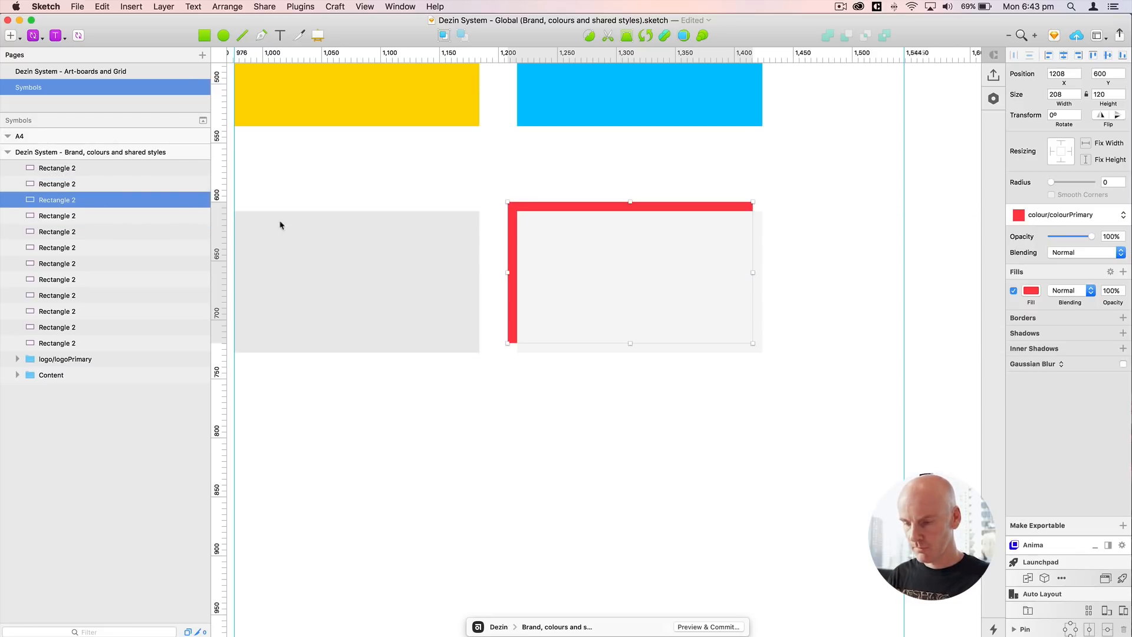
left_click(222, 8)
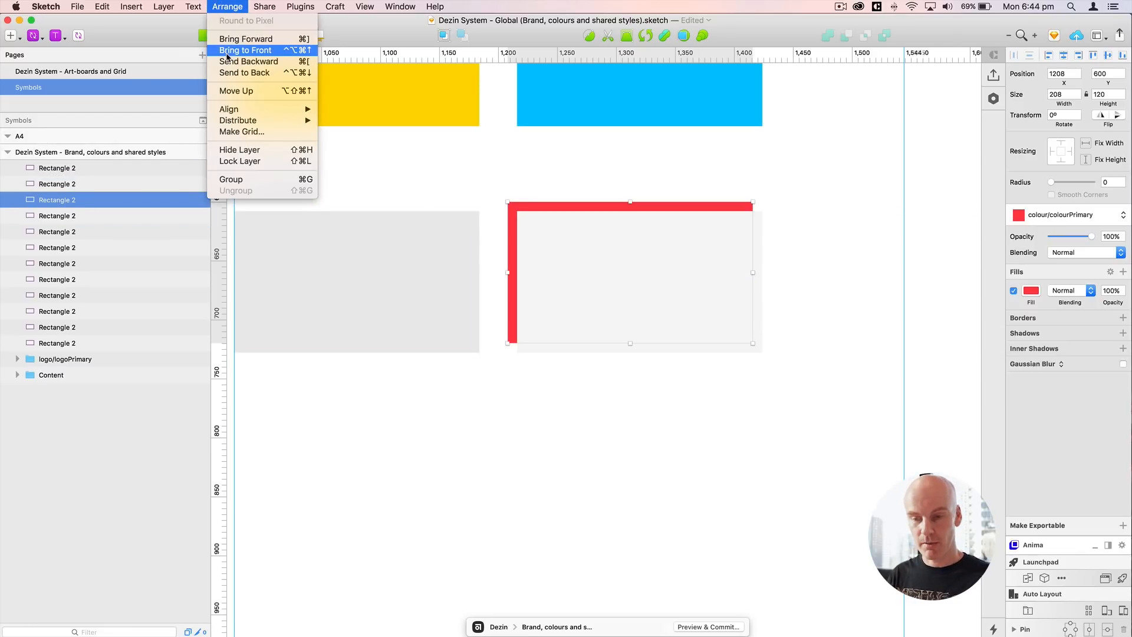
left_click(622, 205)
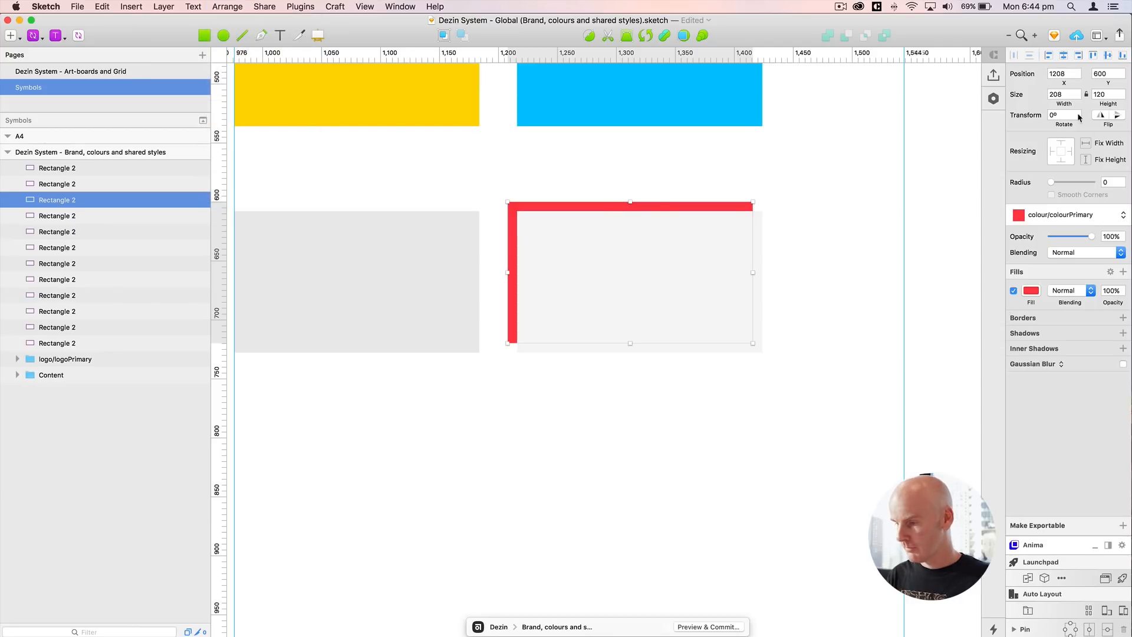
Step: Resize the red rectangle behind the lightest grey swatch to 224 wide and 137 high so it forms an even frame
left_click(1063, 94)
type("218")
key("Return")
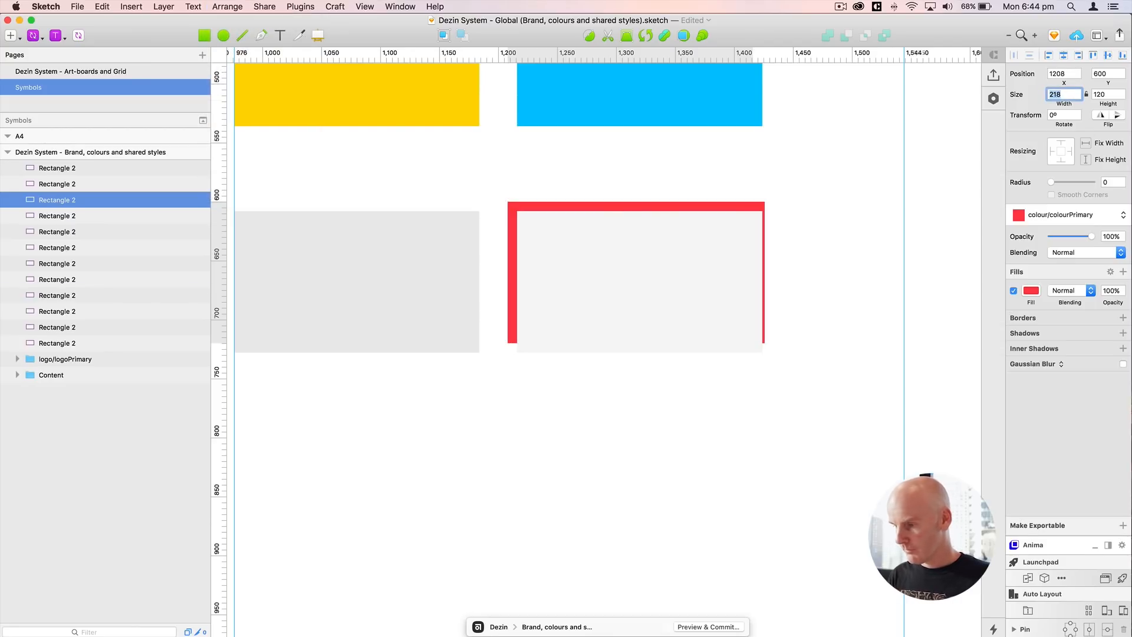
type("224")
key("Return")
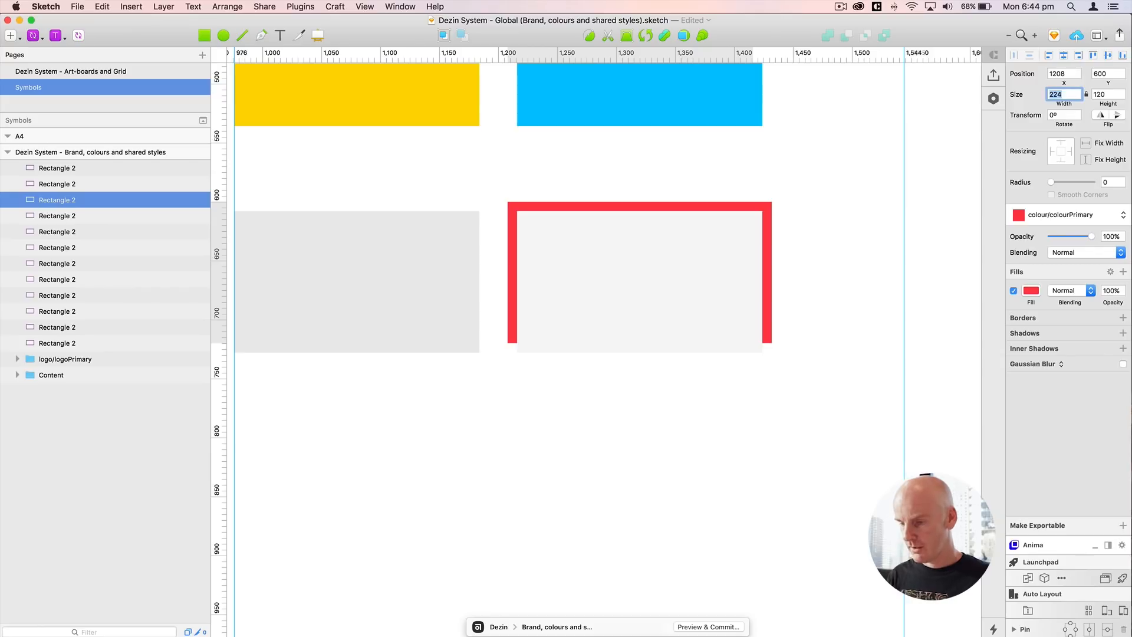
left_click(714, 208)
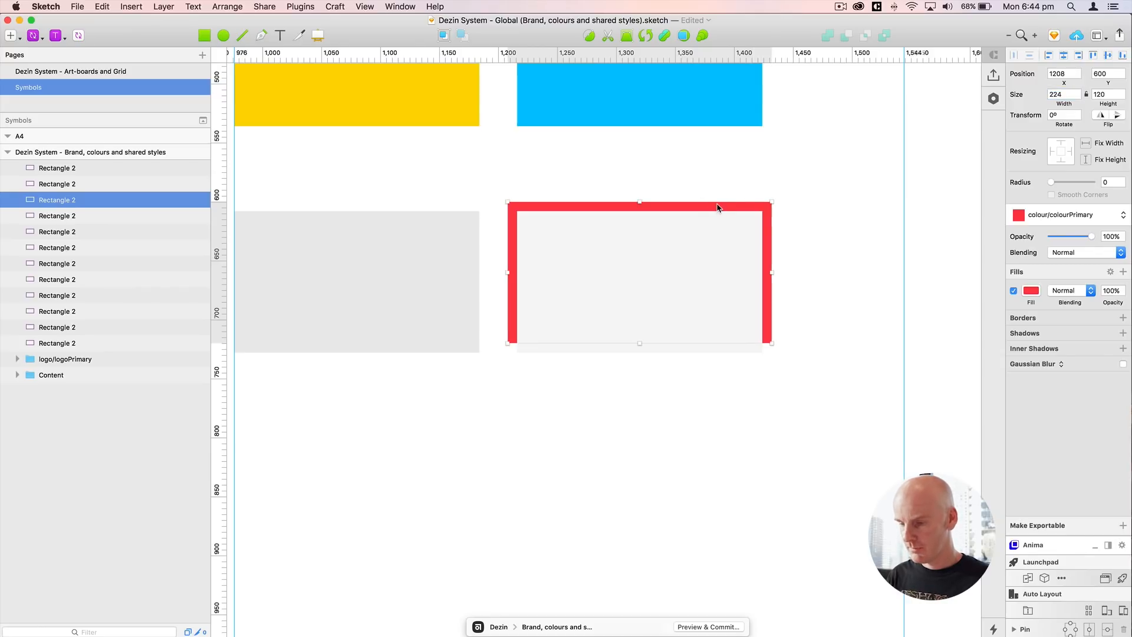
left_click(1107, 86)
type("136")
key("Return")
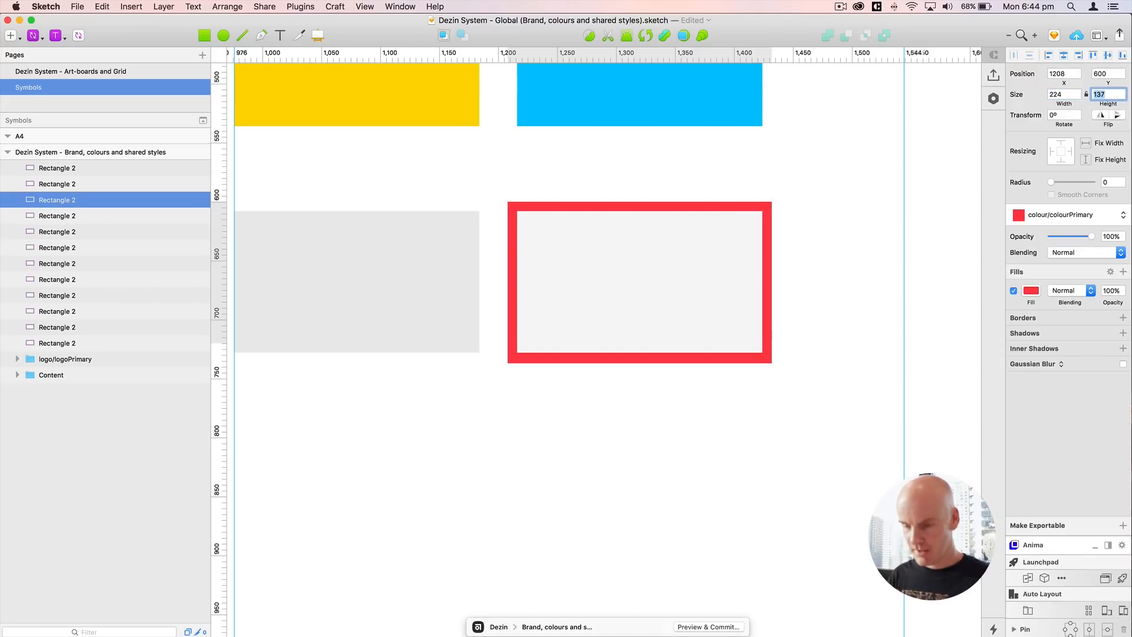
left_click(558, 219)
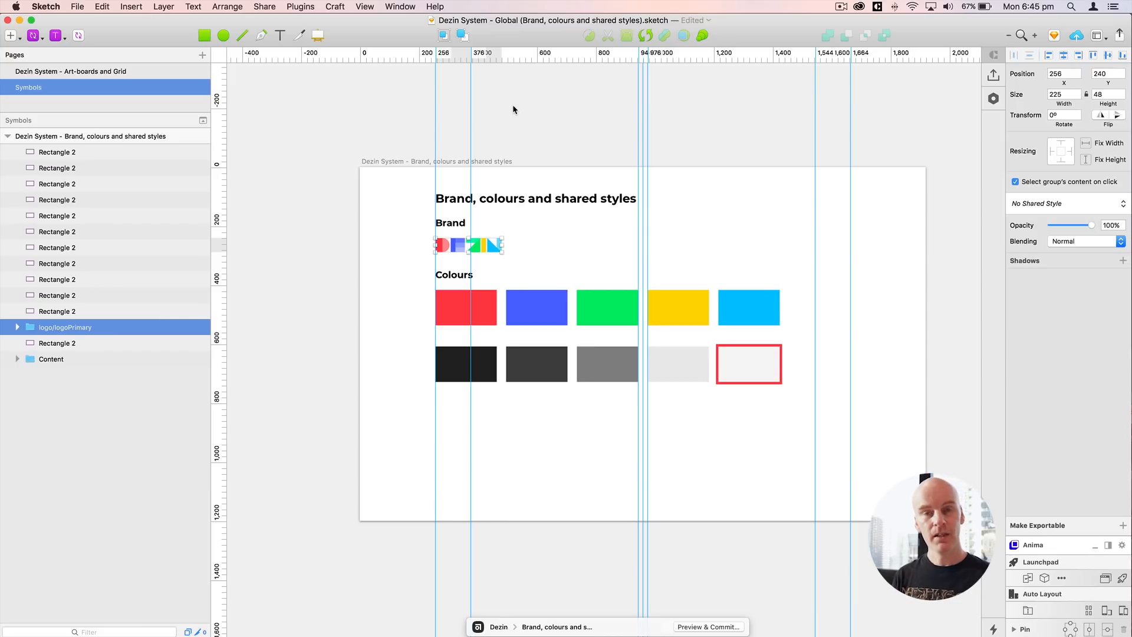
Step: Select the red primary swatch and copy the name colour/colourPrimary from the organised shared layer styles
left_click(513, 110)
left_click(60, 343)
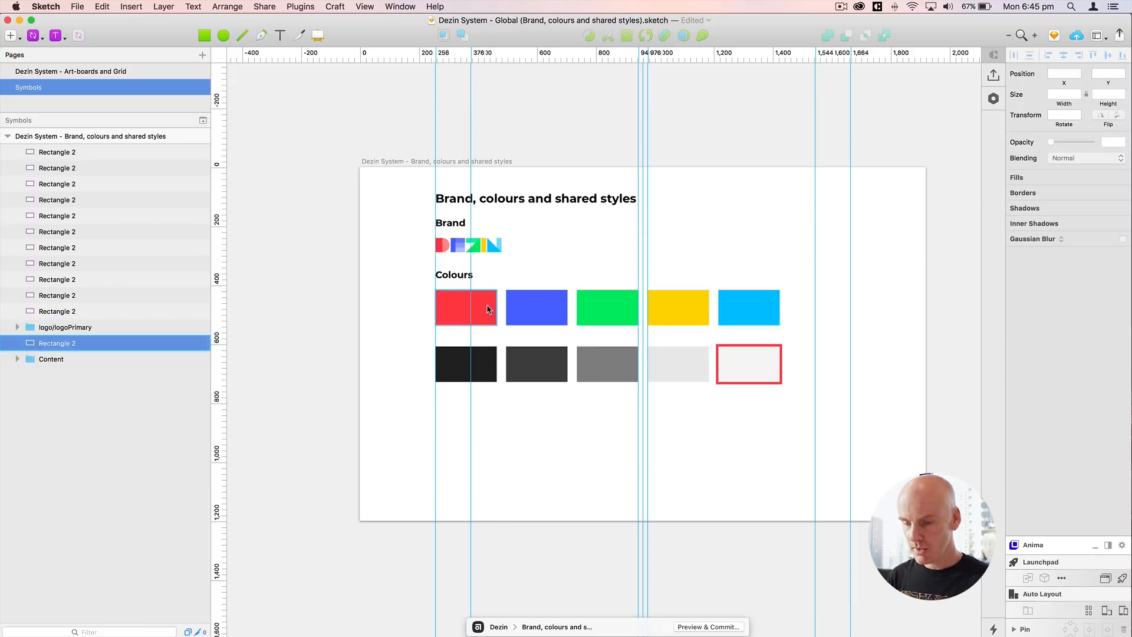
double_click(60, 343)
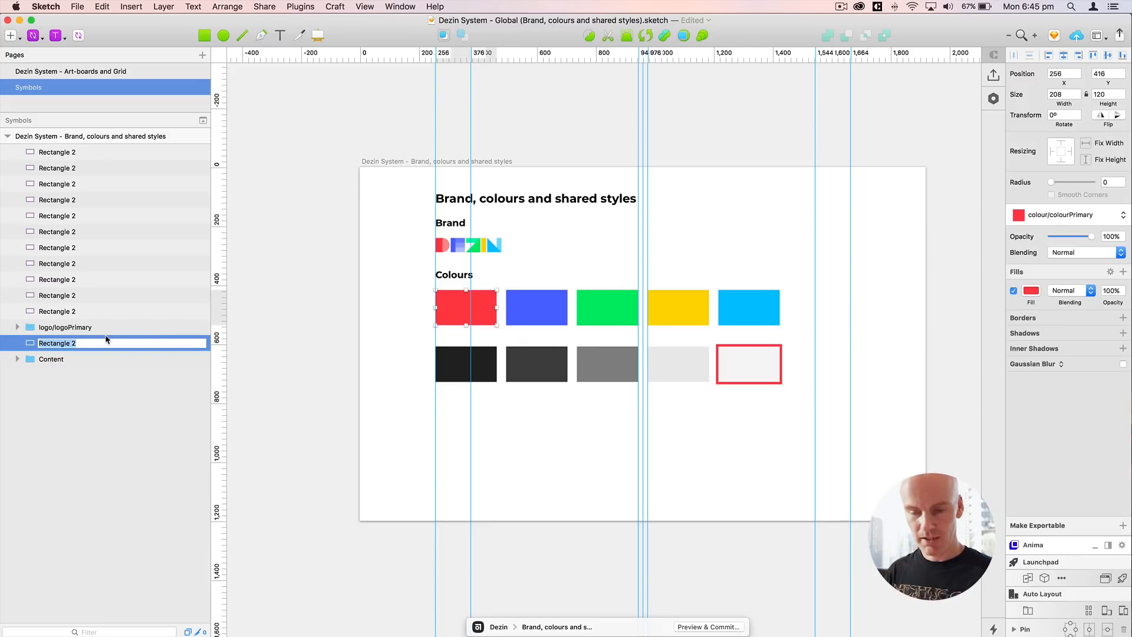
left_click(467, 307)
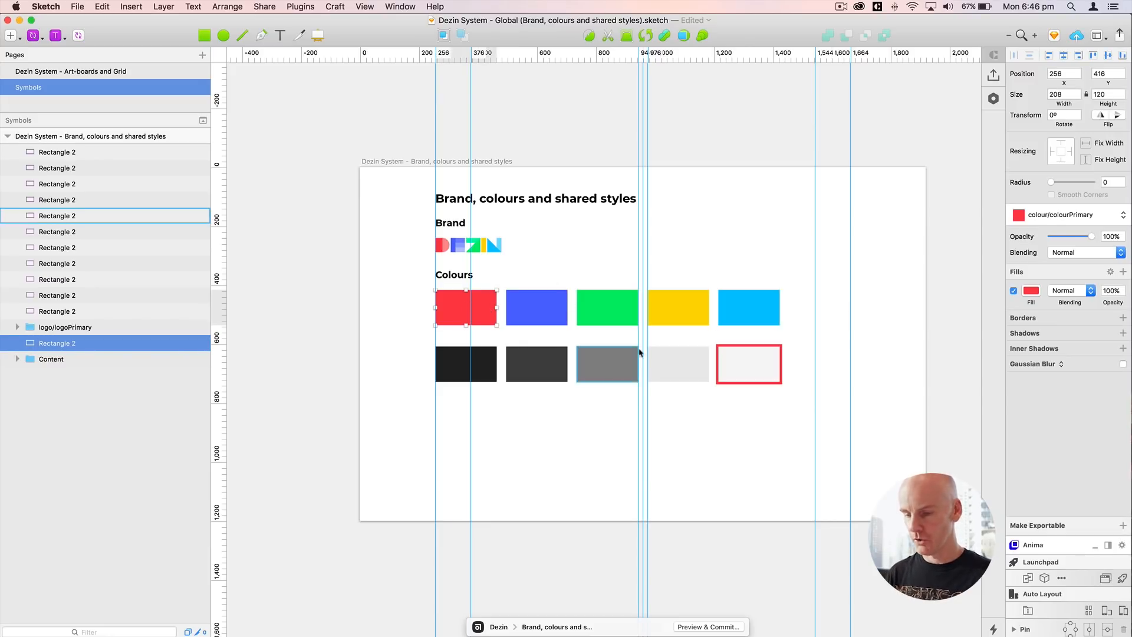
left_click(1070, 216)
left_click(1056, 248)
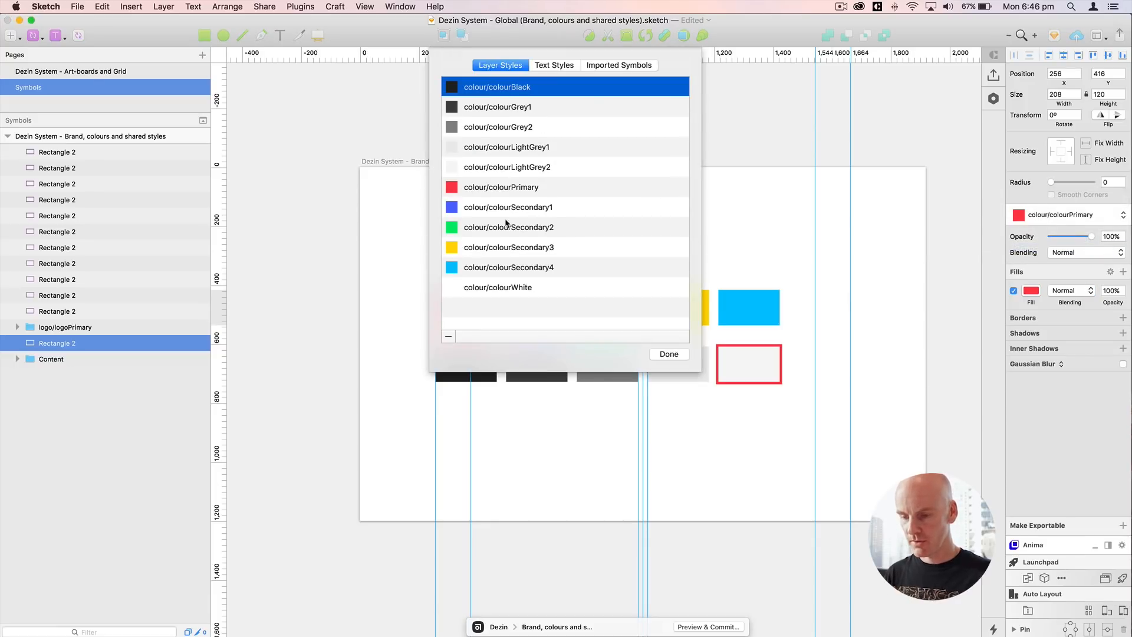
double_click(503, 189)
key("super+c")
left_click(667, 354)
Step: Rename the red swatch's layer to colour/colourPrimary using the copied style name
double_click(113, 342)
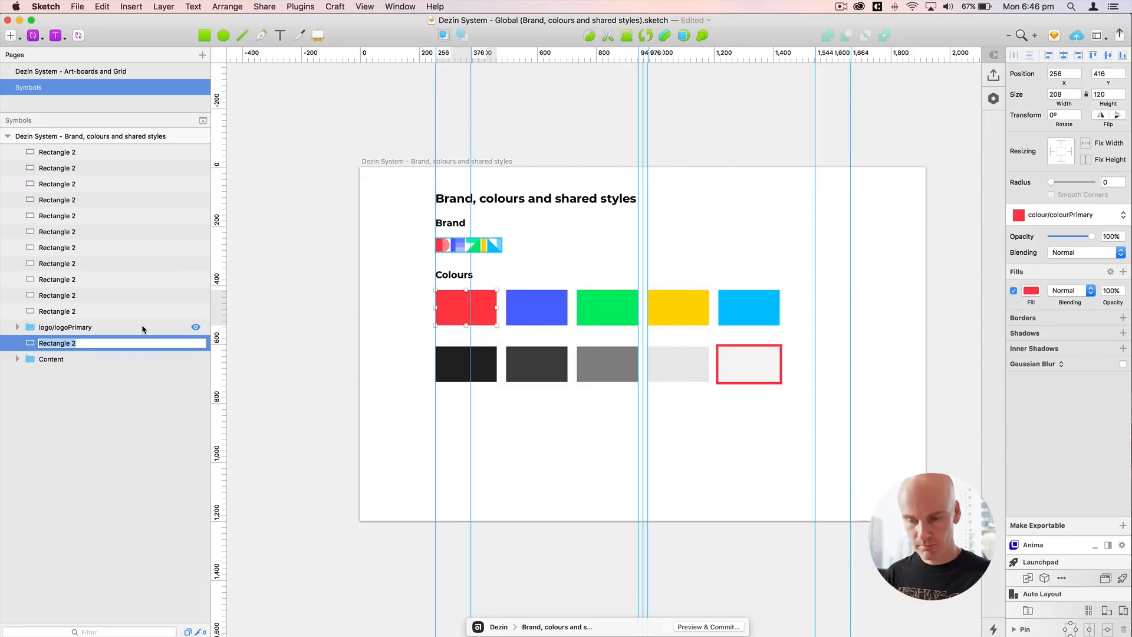
key("super+v")
key("Return")
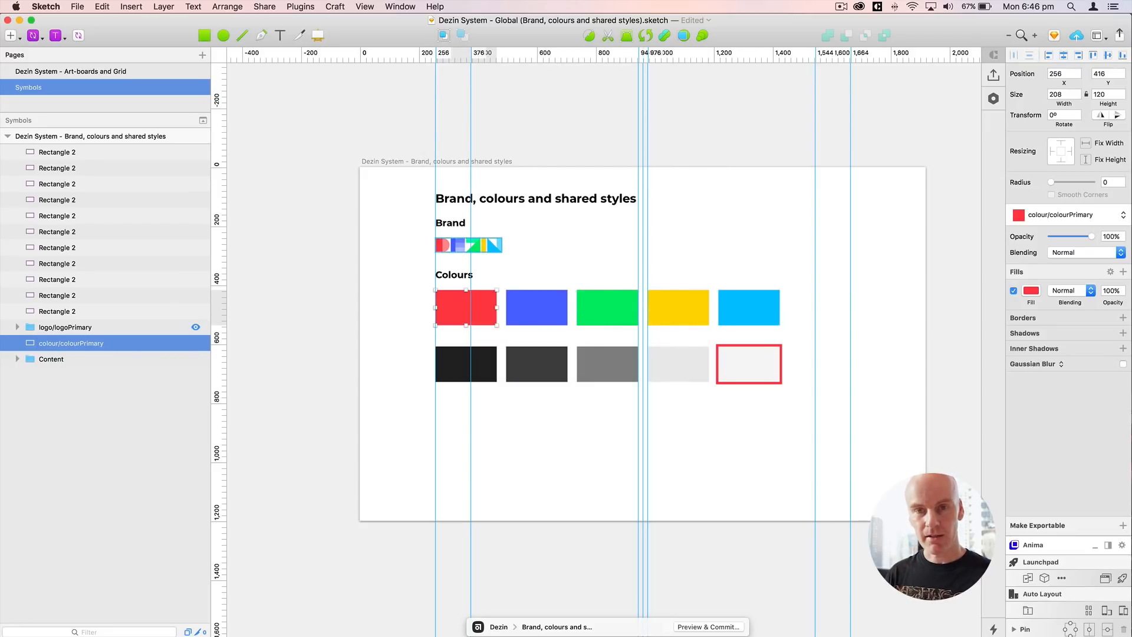
Step: Rename the blue swatch's layer to colour/colourSecondary1, adapting the copied primary name
left_click(529, 305)
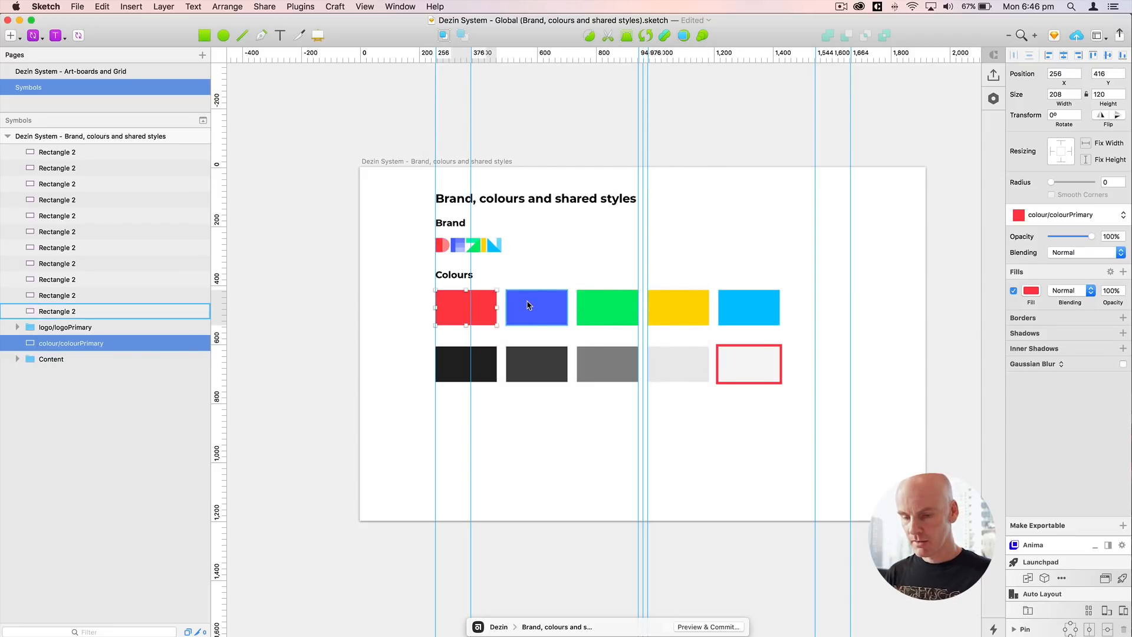
double_click(59, 313)
key("super+v")
key("super+a")
left_click_drag(66, 310, 79, 307)
type("Seconary")
left_click(92, 309)
type("d")
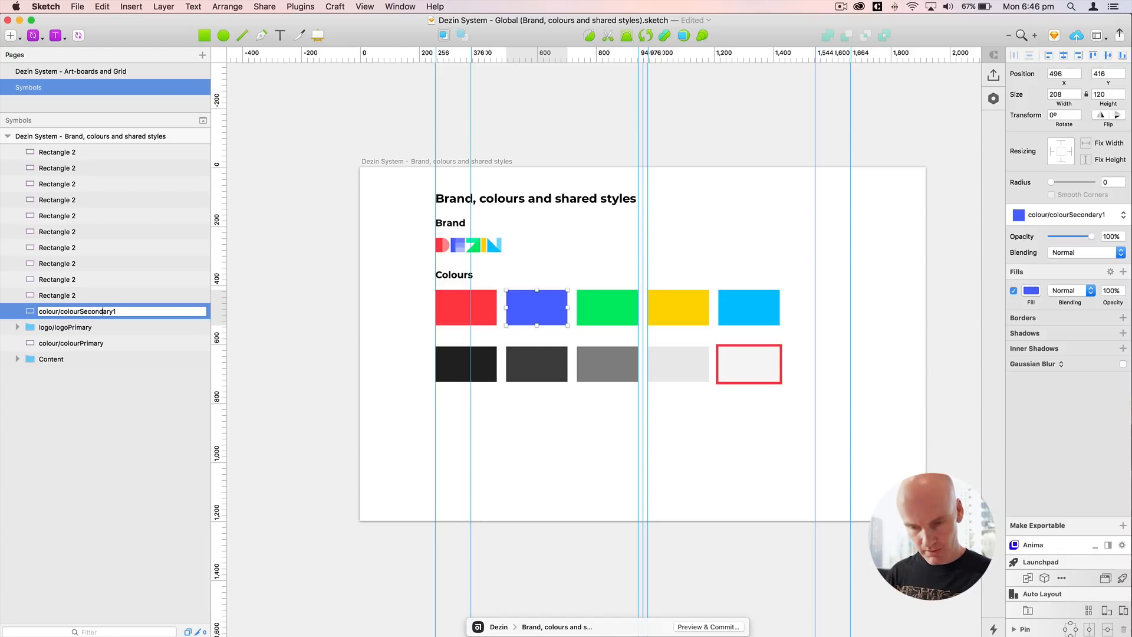
left_click_drag(121, 304, 79, 300)
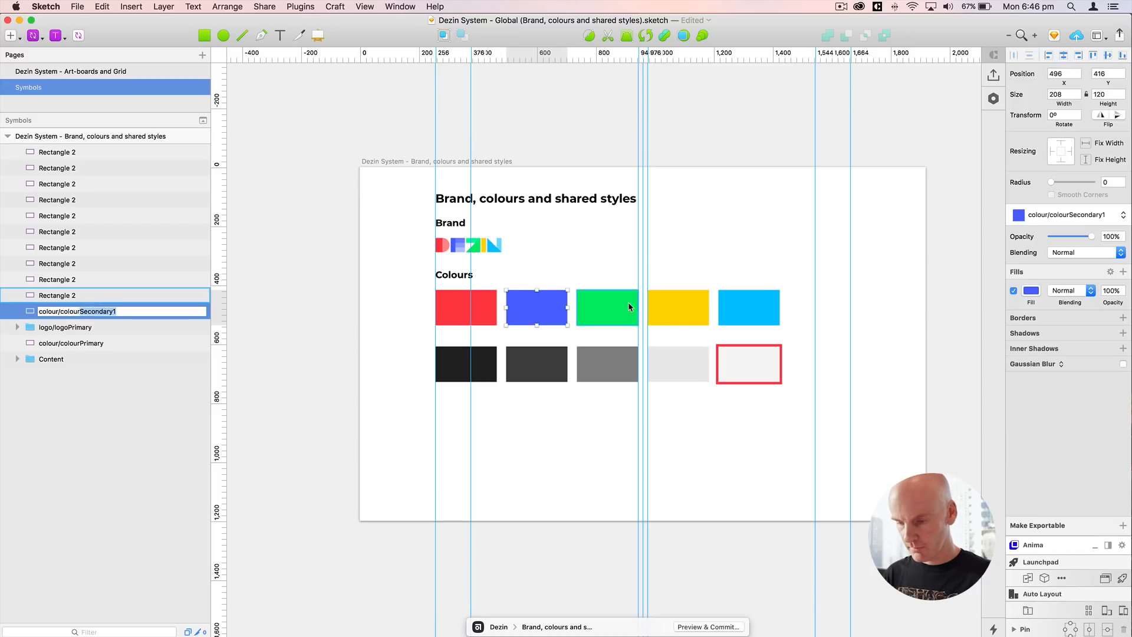
Step: Copy the blue swatch's layer name and reuse it to rename the green swatch's layer to colour/colourSecondary2
left_click(609, 301)
double_click(64, 295)
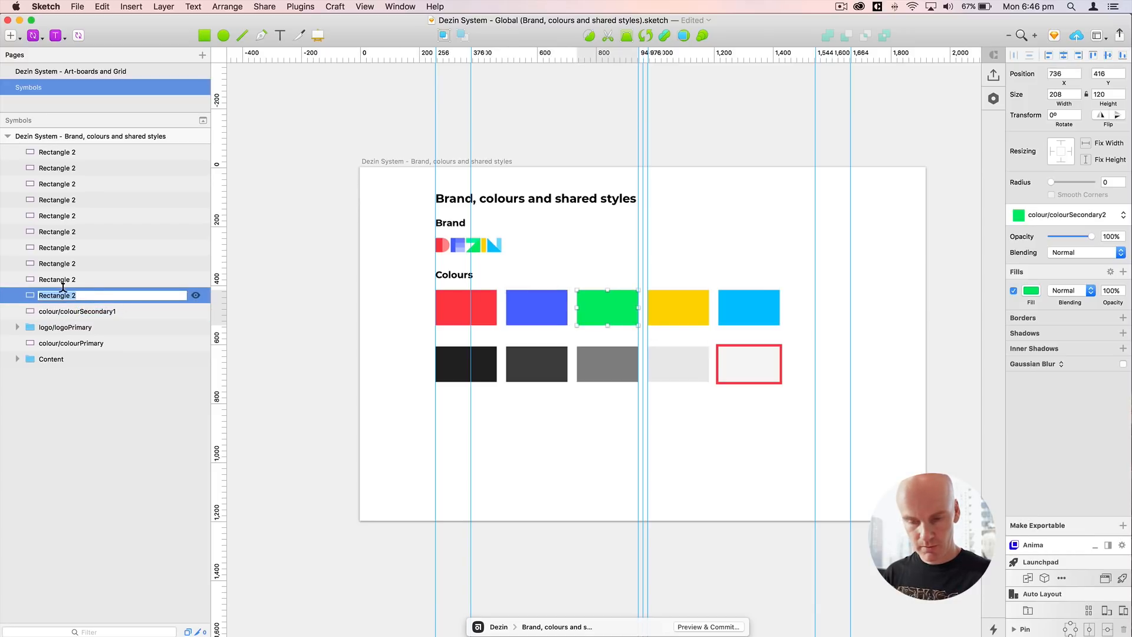
left_click(60, 312)
double_click(59, 313)
key("super+c")
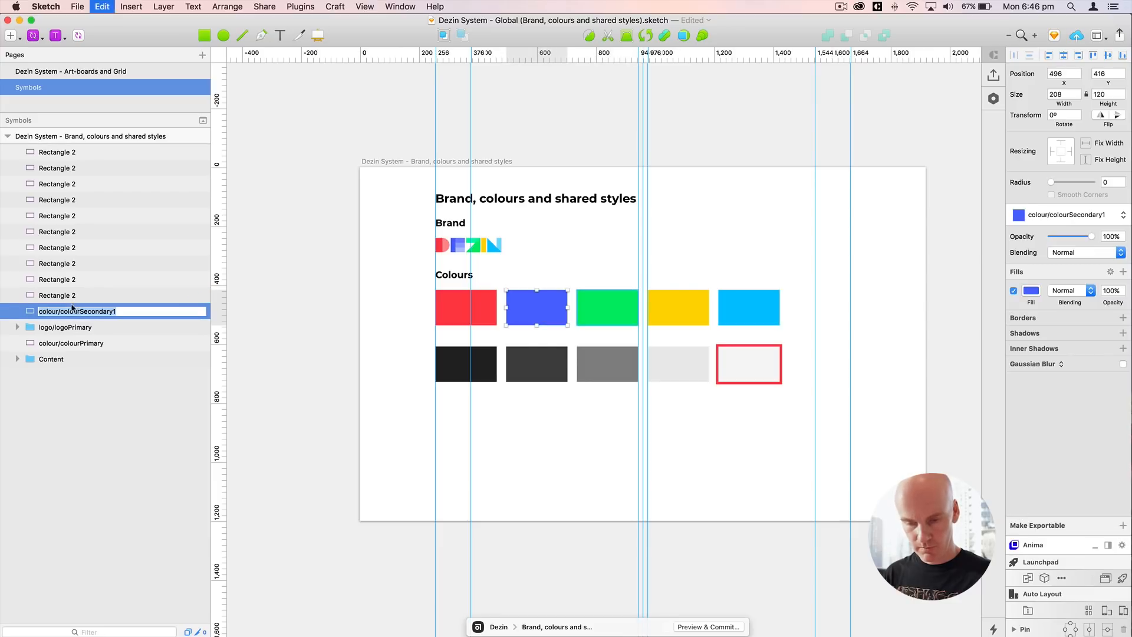
double_click(55, 294)
key("super+v")
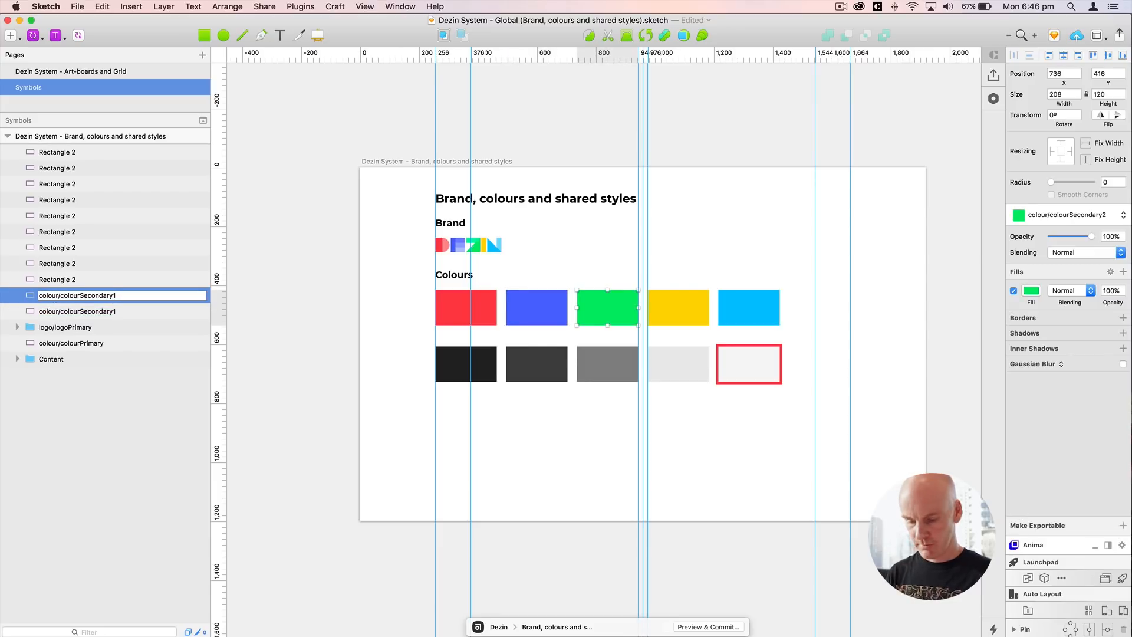
key("BackSpace")
type("2")
key("Return")
Step: Rename the yellow swatch's layer to colour/colourSecondary3, reusing the copied name
left_click(57, 282)
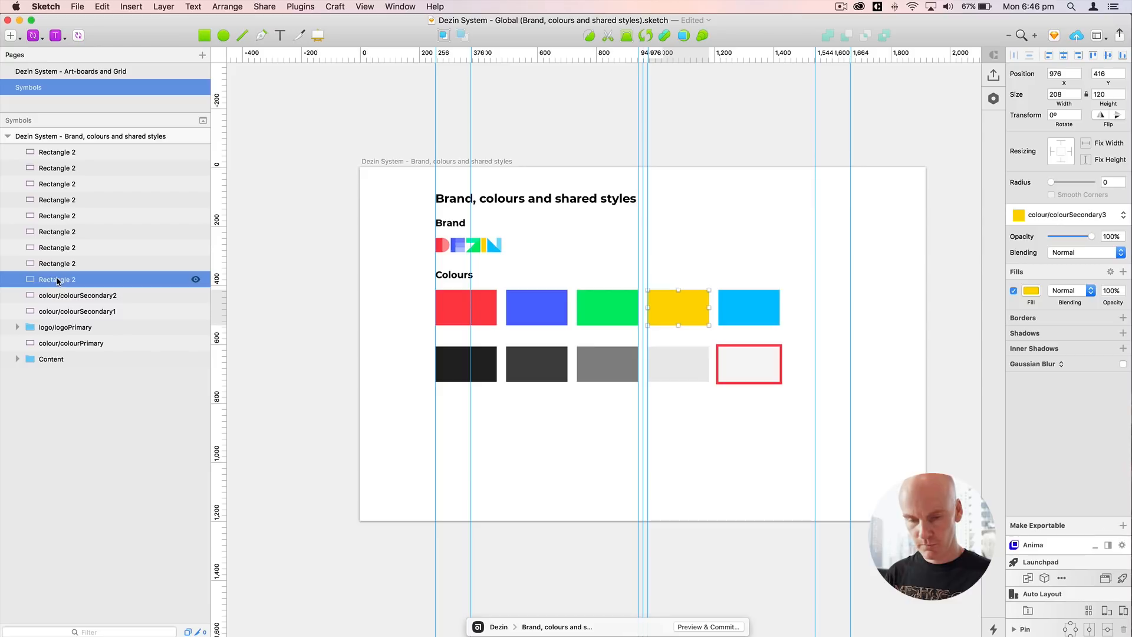
double_click(58, 281)
key("super+v")
key("BackSpace")
type("3")
key("Return")
Step: Rename the light blue swatch's layer to colour/colourSecondary4 and select the black swatch's layer
left_click(77, 264)
double_click(62, 264)
key("super+v")
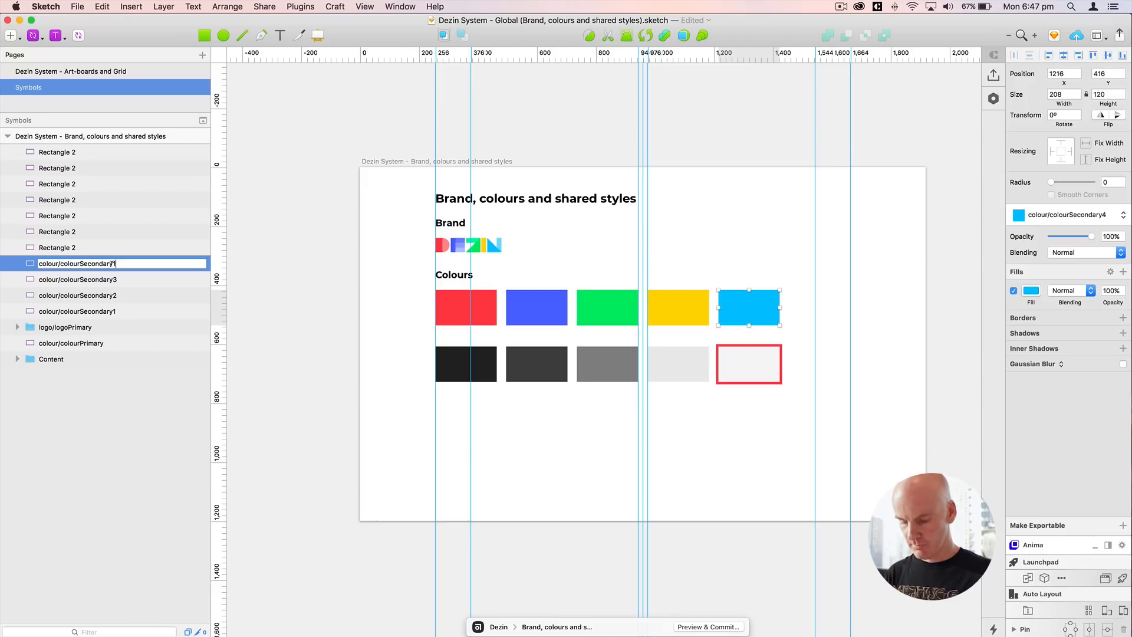
key("Return")
left_click(106, 249)
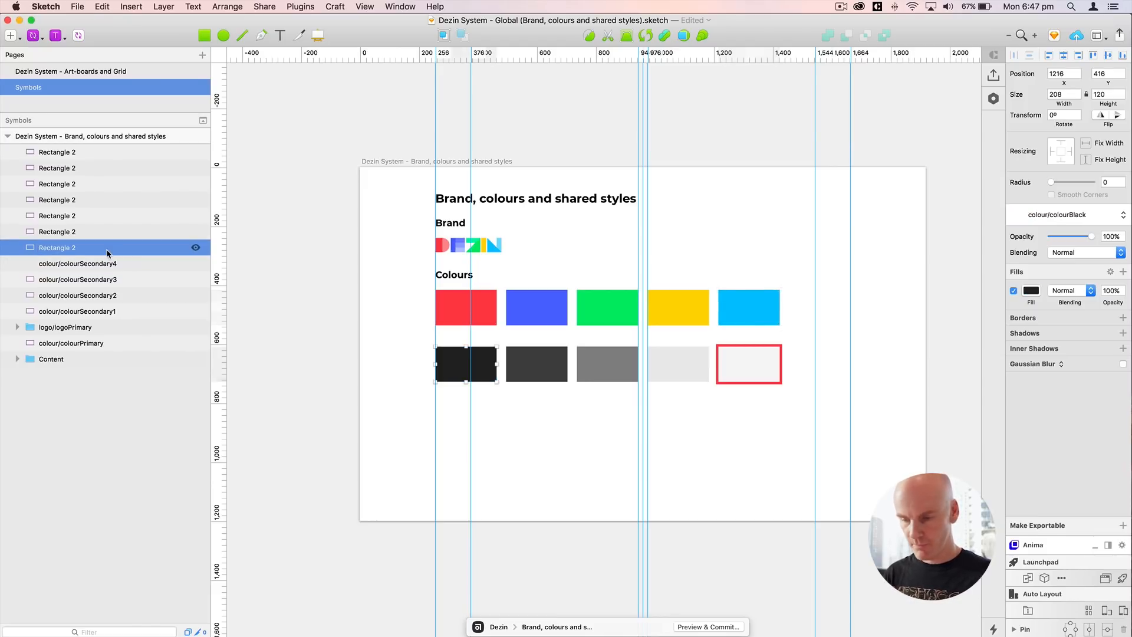
Step: Rename the black swatch's layer to colour/colourBlack
double_click(109, 248)
type("colour/colourBlack")
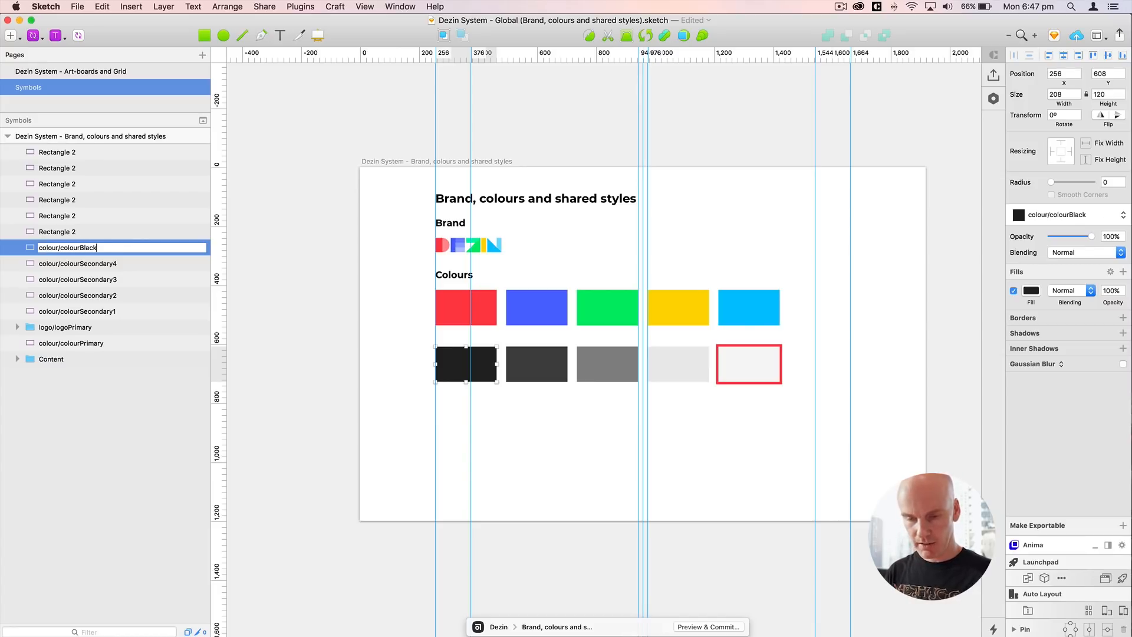
key("Return")
Step: Rename the dark grey swatch's layer to colour/colourGrey1, reusing the copied name
left_click(69, 232)
double_click(69, 230)
key("super+v")
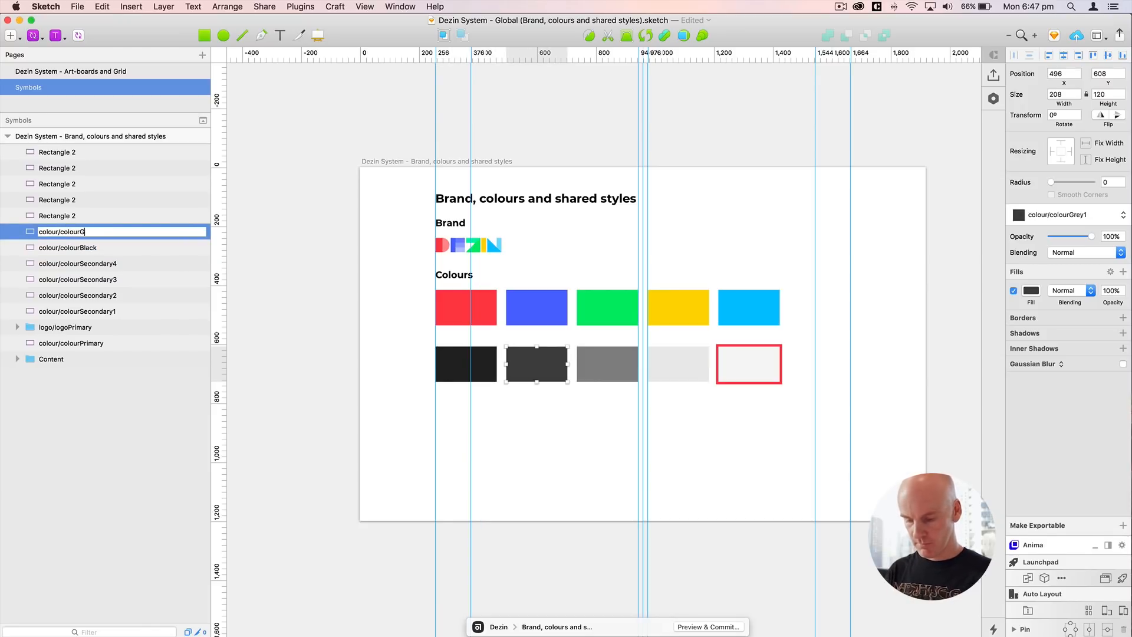
type("1")
key("Return")
Step: Rename the mid grey swatch's layer to colour/colourGrey2, reusing the copied name
left_click(57, 217)
double_click(57, 217)
key("super+v")
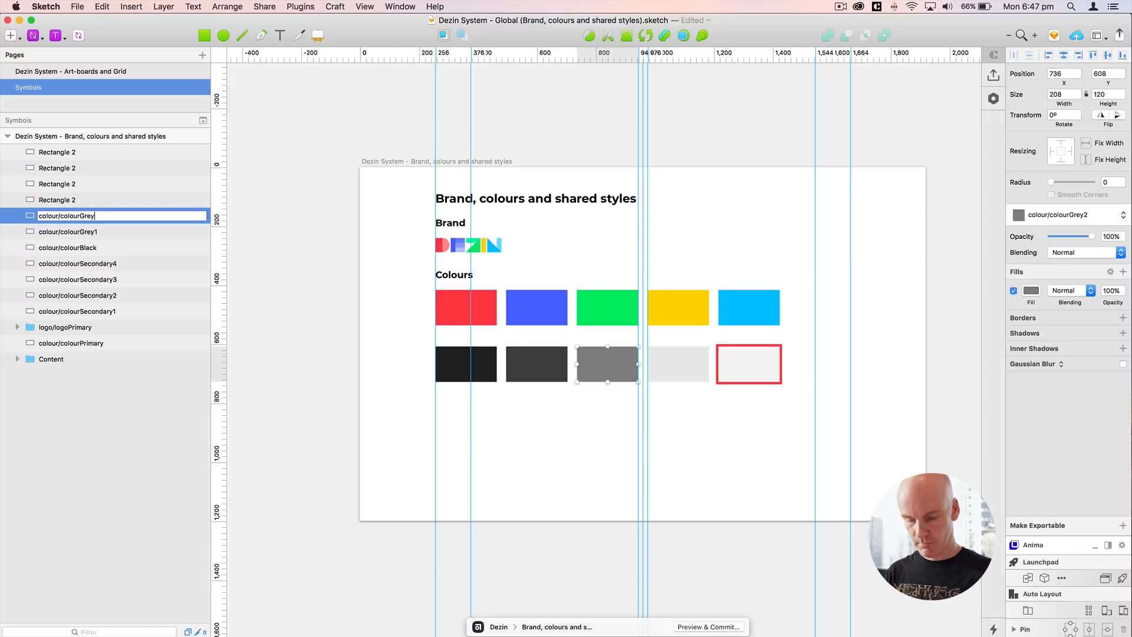
key("Return")
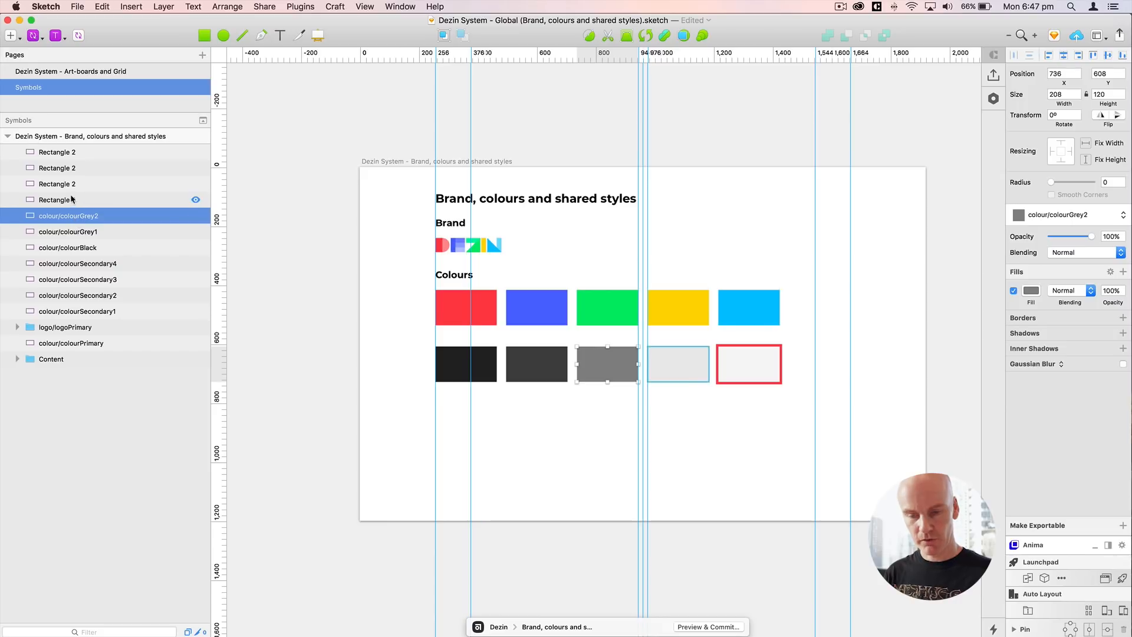
Step: Move the red backing rectangle horizontally from behind the lightest grey swatch to X 1448, framing the white swatch
left_click(51, 201)
double_click(50, 201)
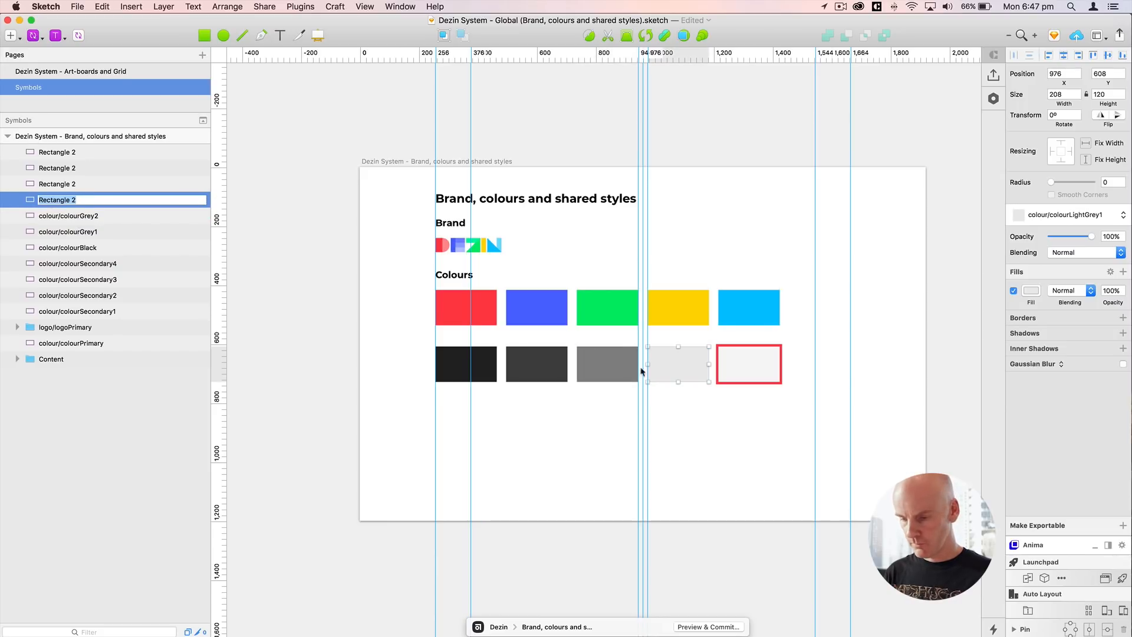
left_click(612, 364)
left_click(679, 364)
left_click(743, 365)
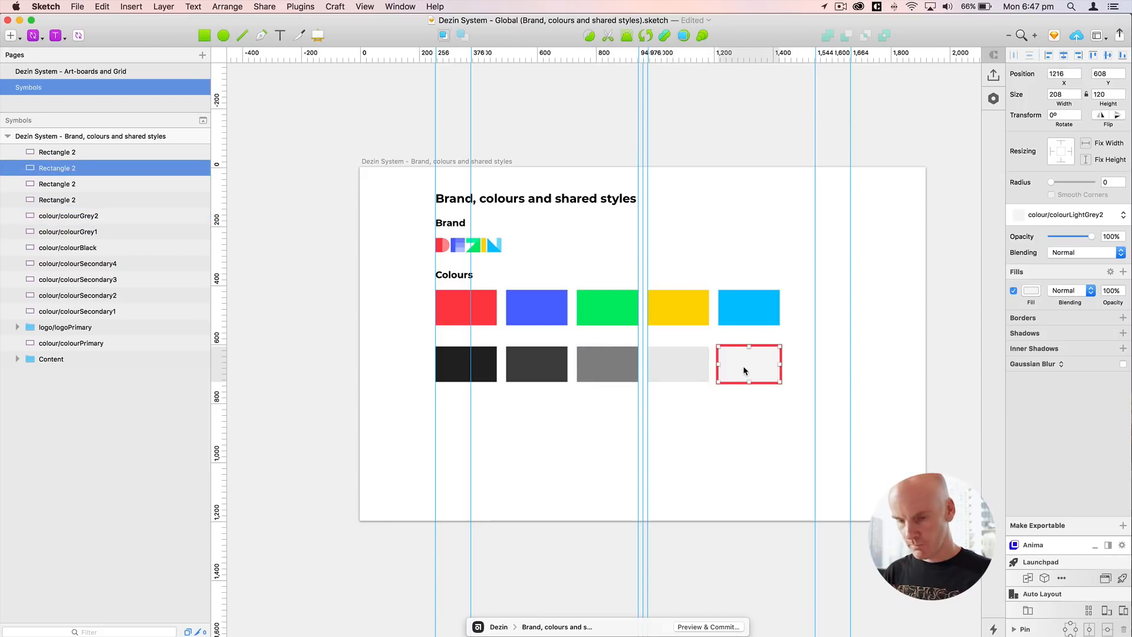
key("shift+Right")
key("shift+Right")
key("shift+Right")
key("shift+Right")
key("shift+Right")
key("shift+Right")
key("shift+Right")
key("shift+Right")
key("shift+Right")
key("shift+Right")
key("shift+Right")
key("shift+Right")
key("shift+Right")
key("shift+Right")
key("shift+Right")
key("shift+Right")
key("shift+Right")
key("shift+Right")
key("shift+Right")
key("shift+Right")
key("shift+Right")
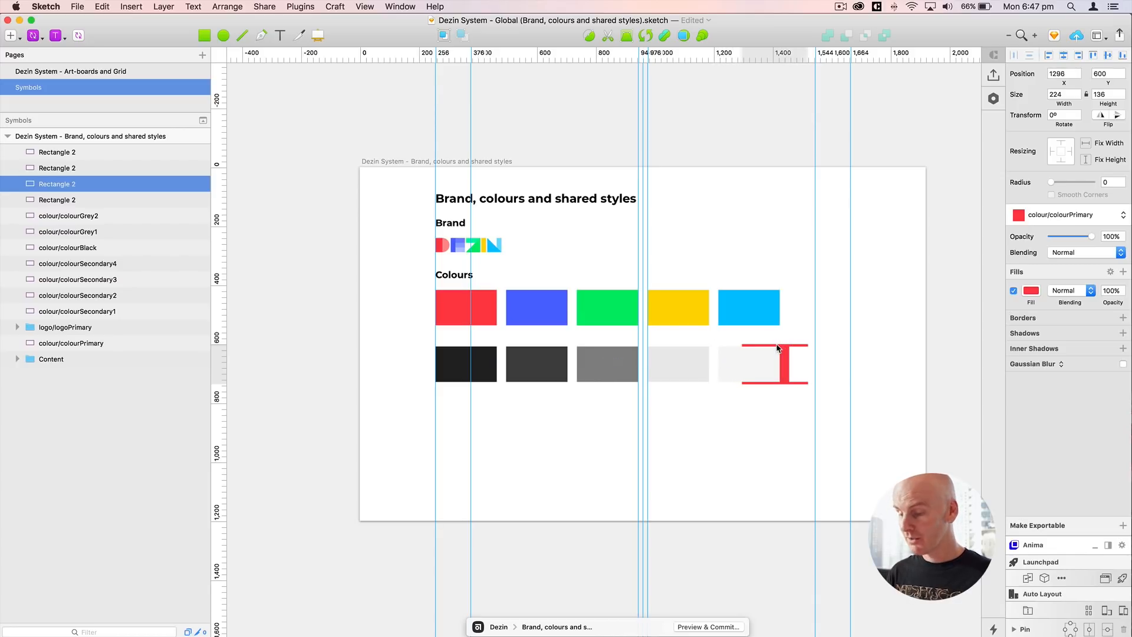
key("shift+Right")
key("shift+Right")
key("shift+Right")
key("shift+Right")
key("shift+Right")
key("shift+Right")
key("shift+Right")
key("shift+Right")
key("shift+Right")
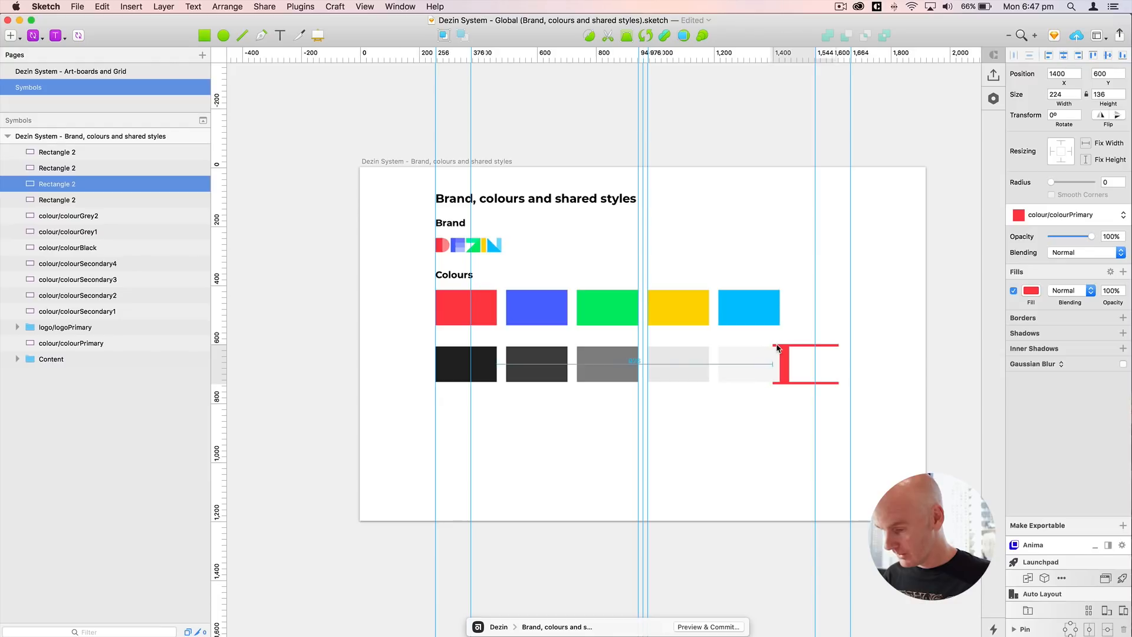
Step: Rename the layer of the light grey swatch beside the mid grey one to colour/colourLightgrey1
left_click(653, 371)
double_click(57, 200)
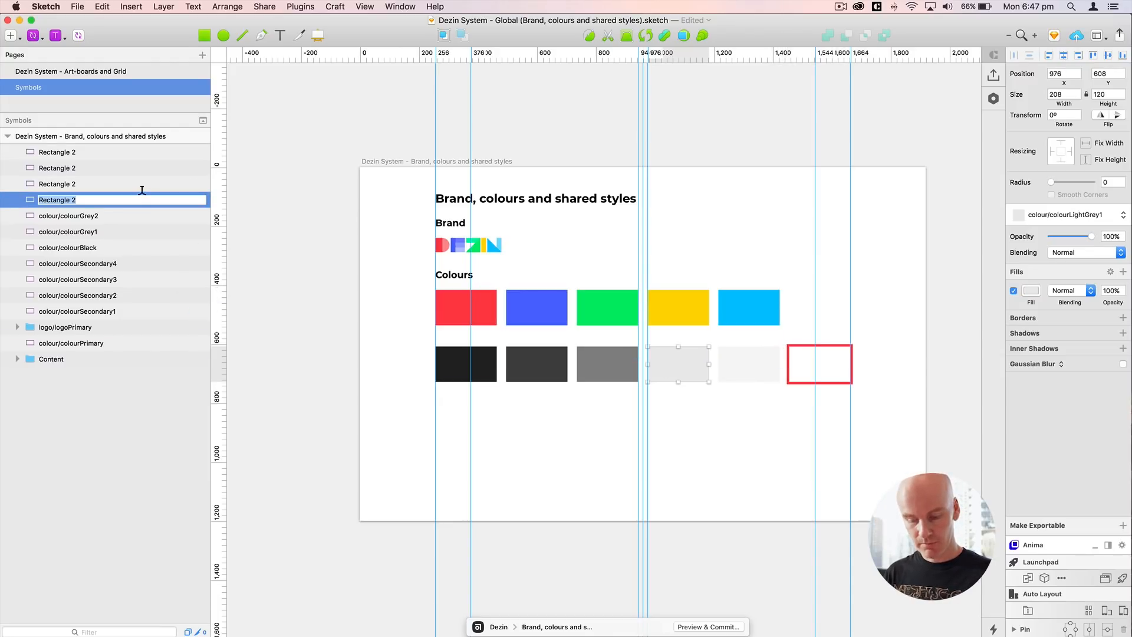
type("colour/colourGrey1")
key("BackSpace")
key("BackSpace")
key("BackSpace")
key("BackSpace")
type("Light")
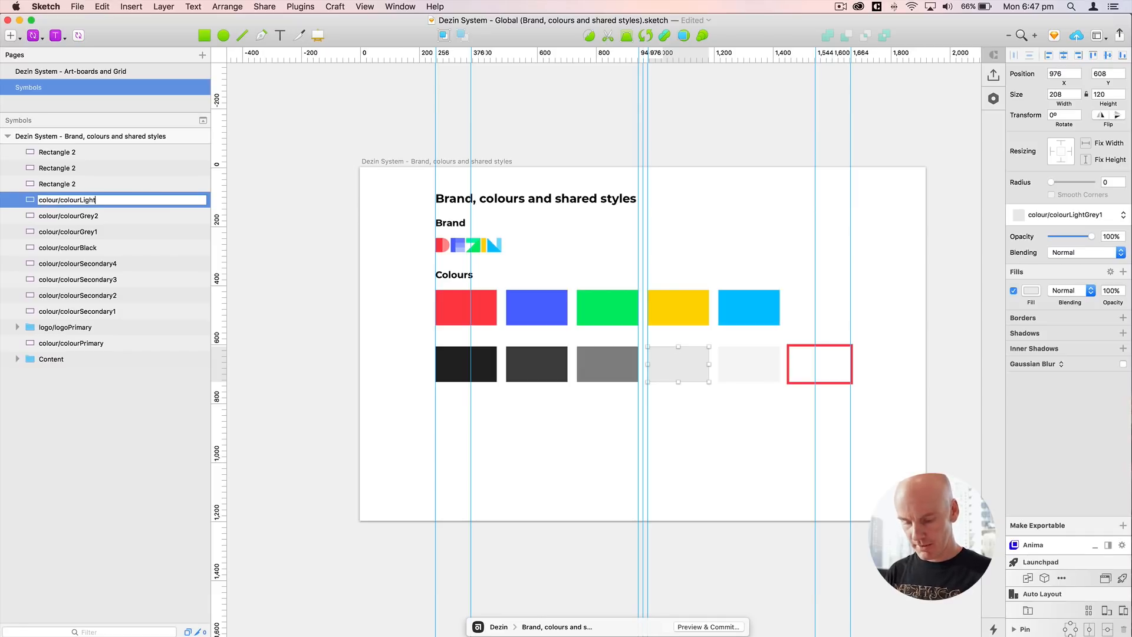
type("grey1")
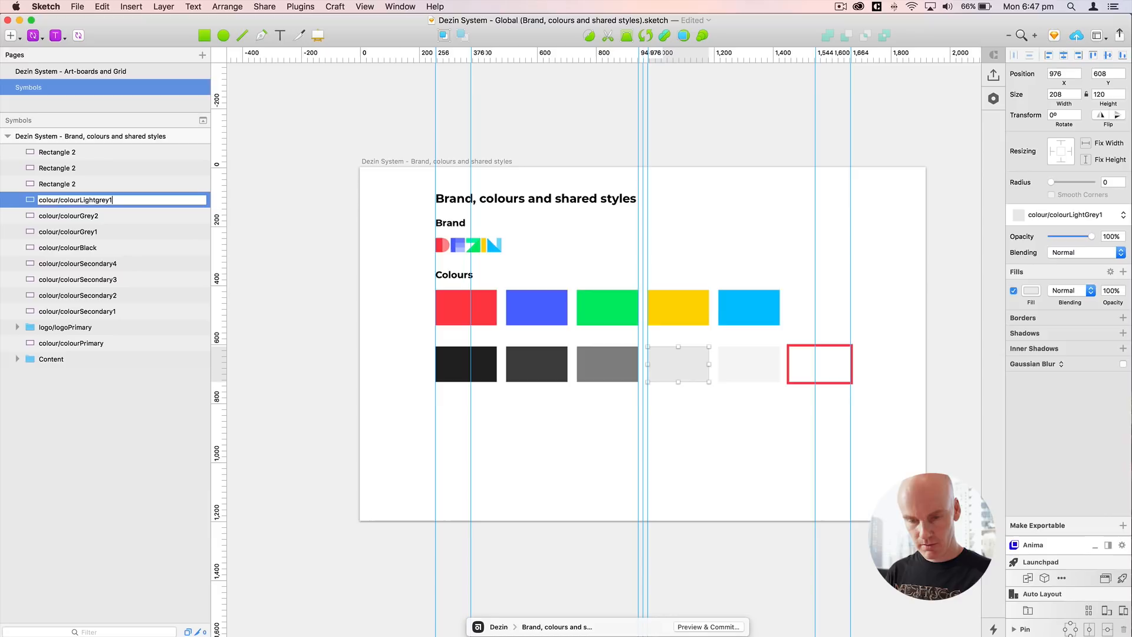
key("Return")
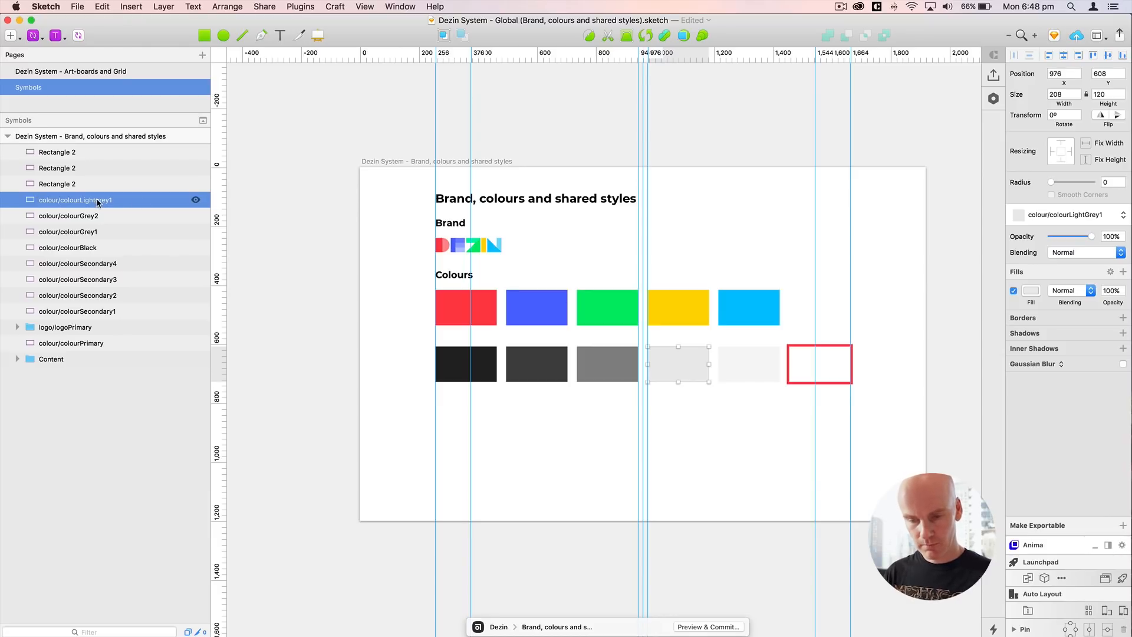
Step: Correct the capitalisation of the light grey swatch's layer name to colour/colourLightGrey1
double_click(97, 200)
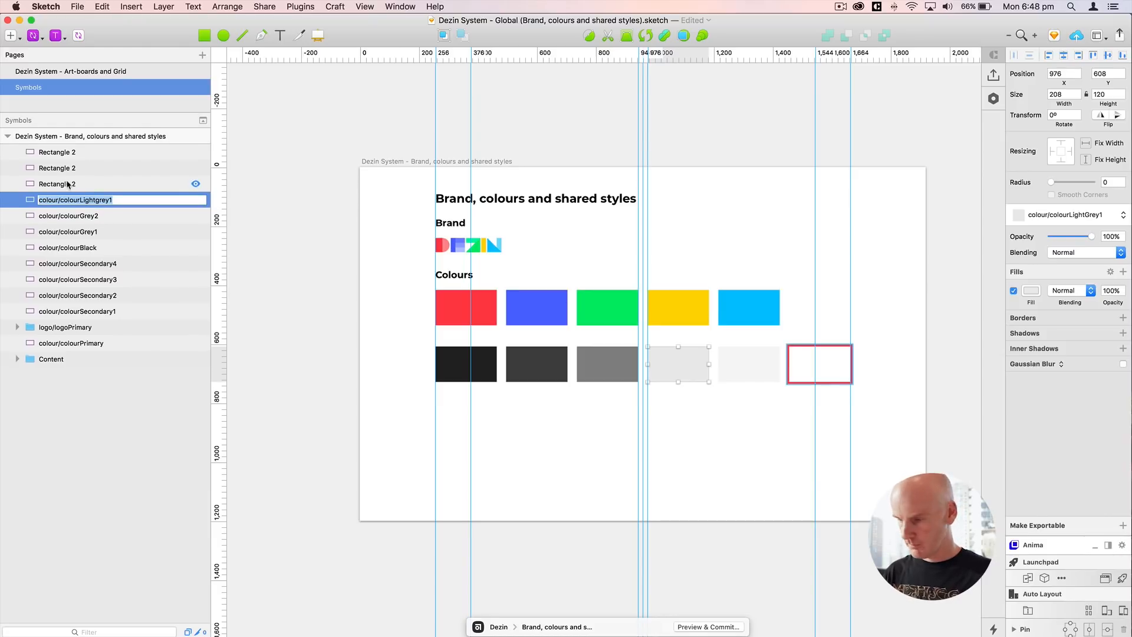
left_click(99, 200)
key("BackSpace")
type("G")
key("Return")
left_click(91, 200)
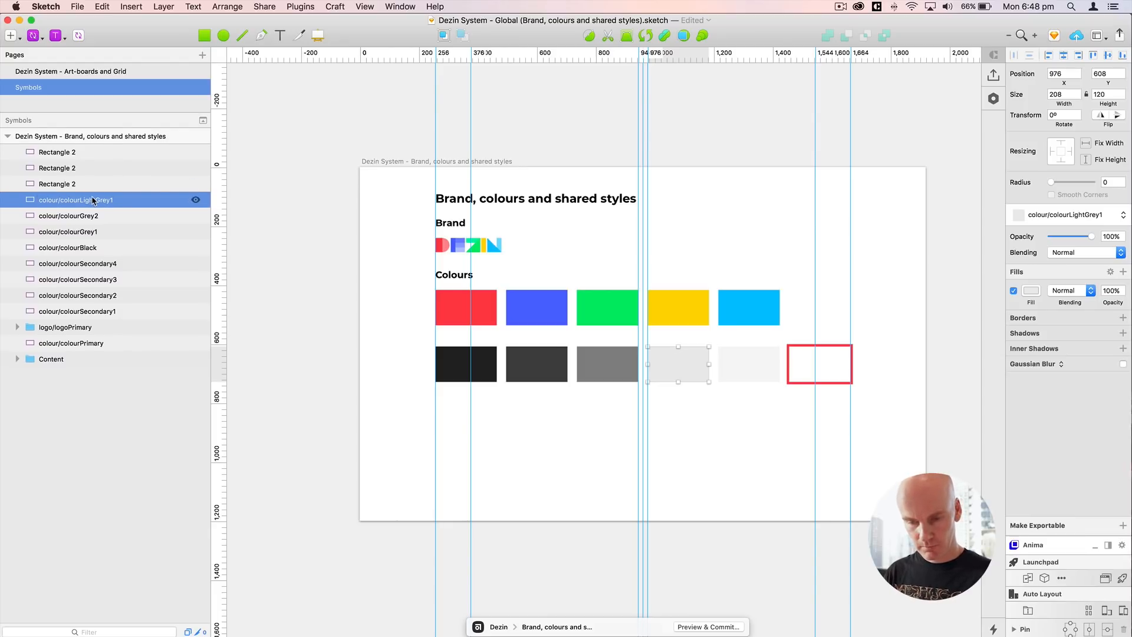
Step: Rename the lightest grey swatch's layer to colour/colourLightGrey2, adapting the previous light grey name
left_click(55, 185)
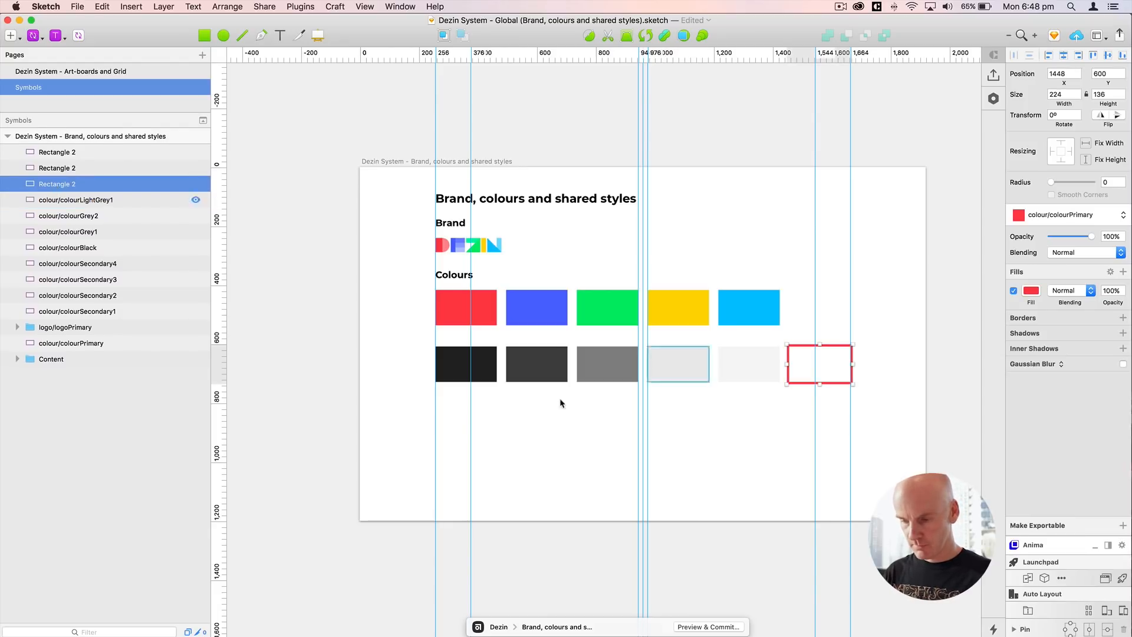
left_click(732, 360)
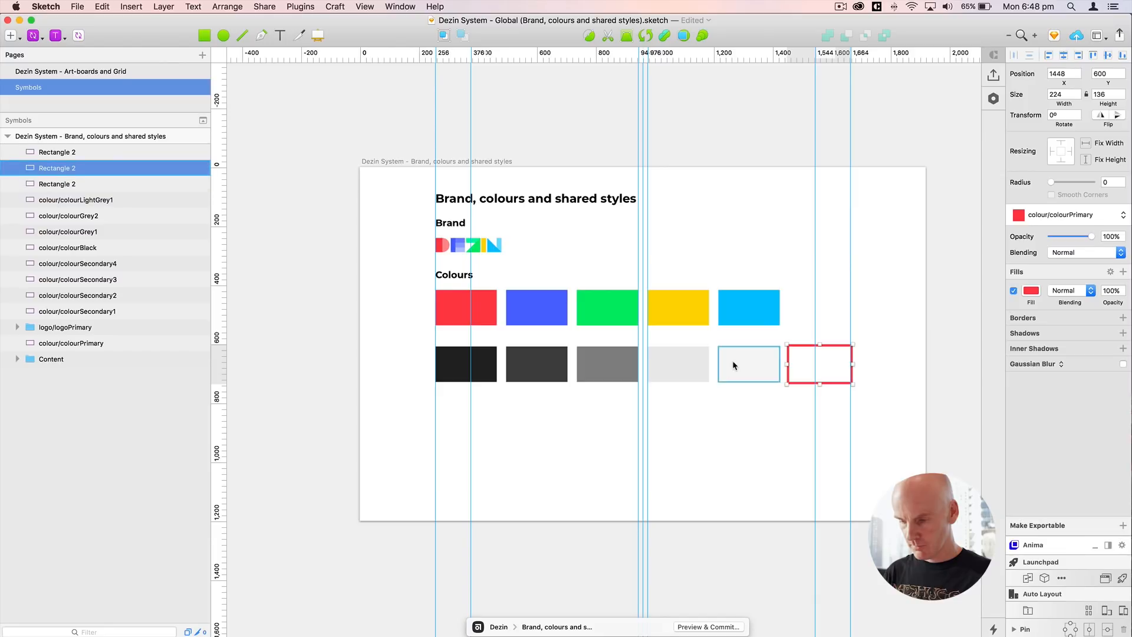
double_click(61, 170)
type("colour/colourLightGrey1")
key("Right")
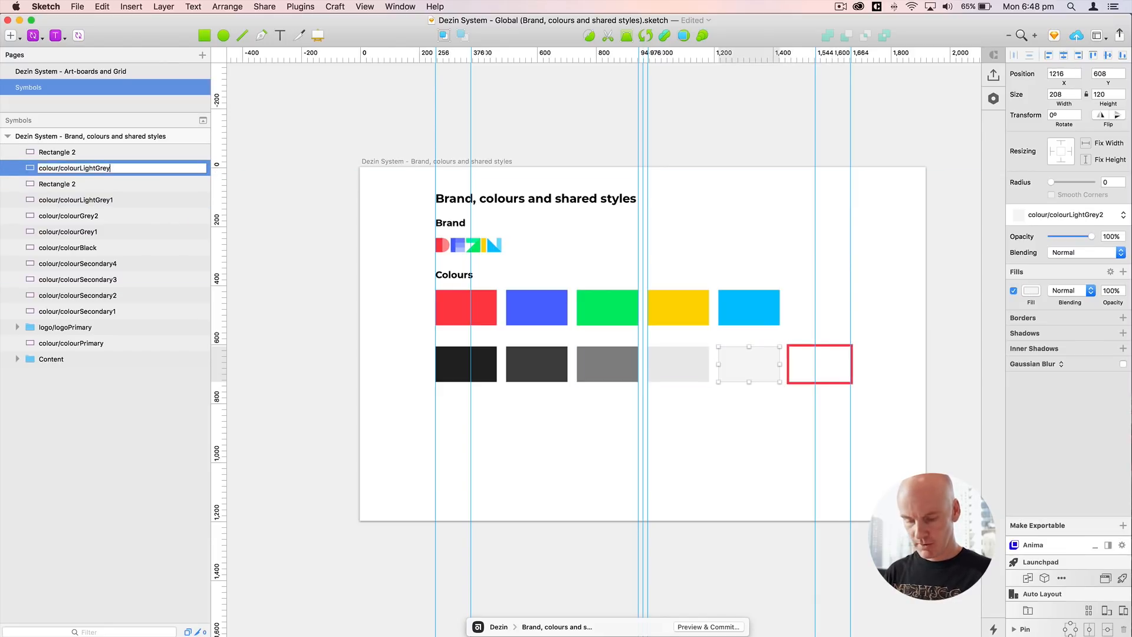
key("Return")
Step: Rename the white swatch's layer to colour/colourWhite
left_click(98, 186)
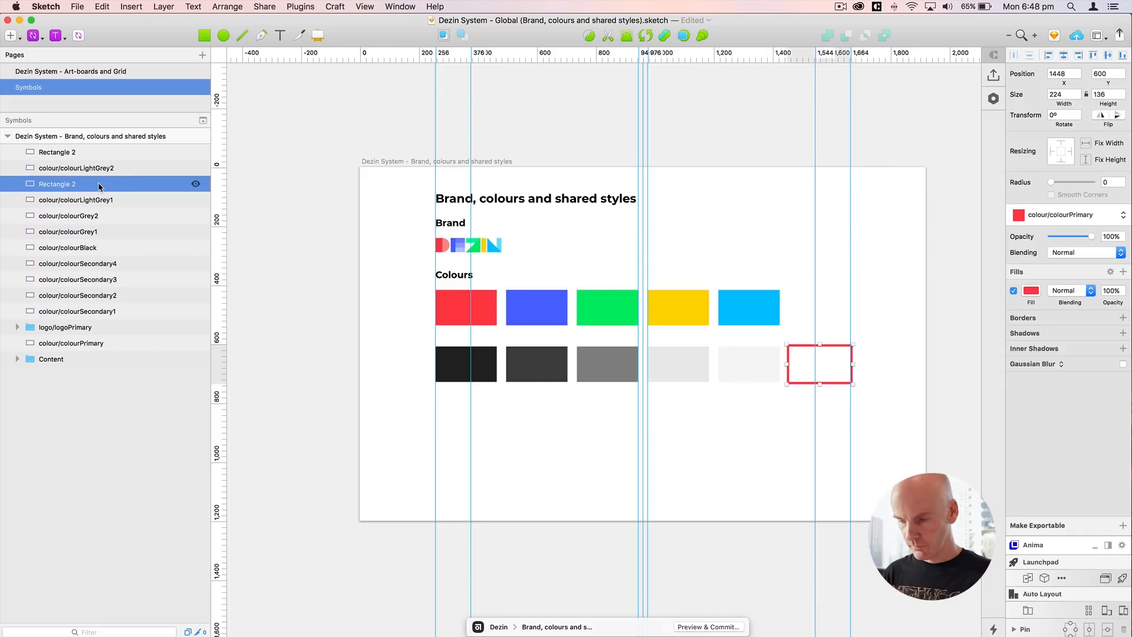
left_click(83, 153)
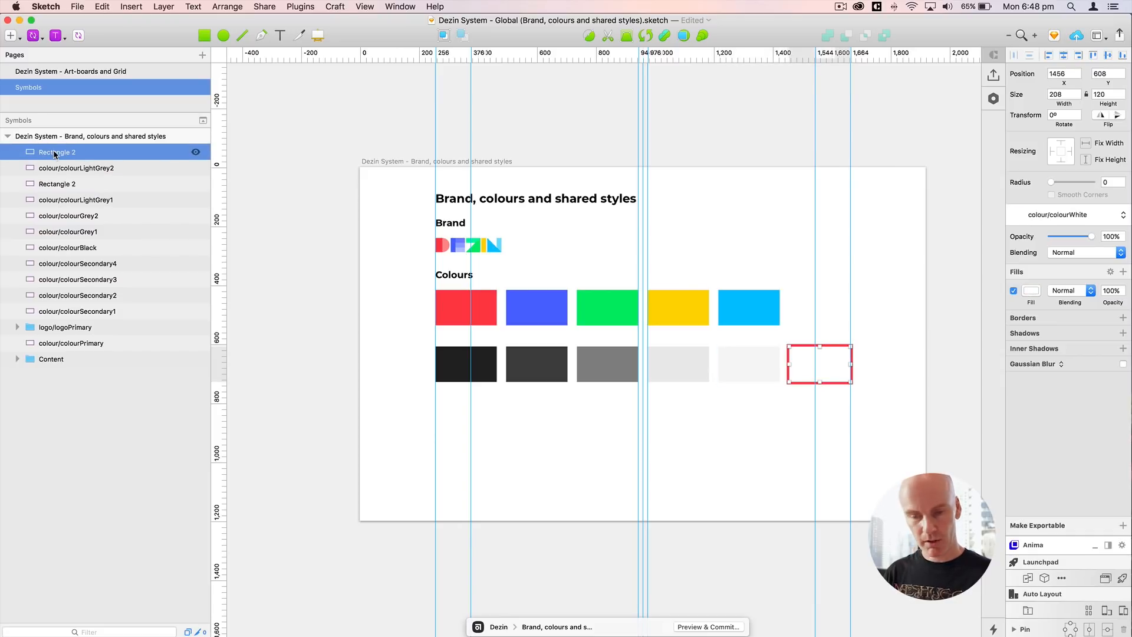
double_click(81, 153)
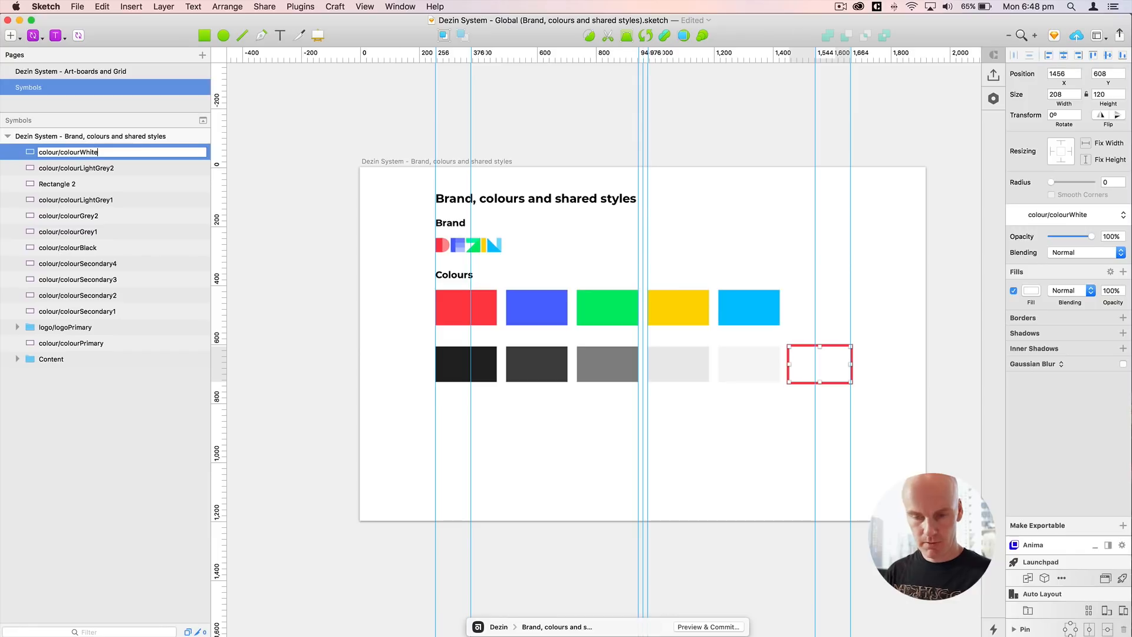
type("colour/colourWhite")
key("Return")
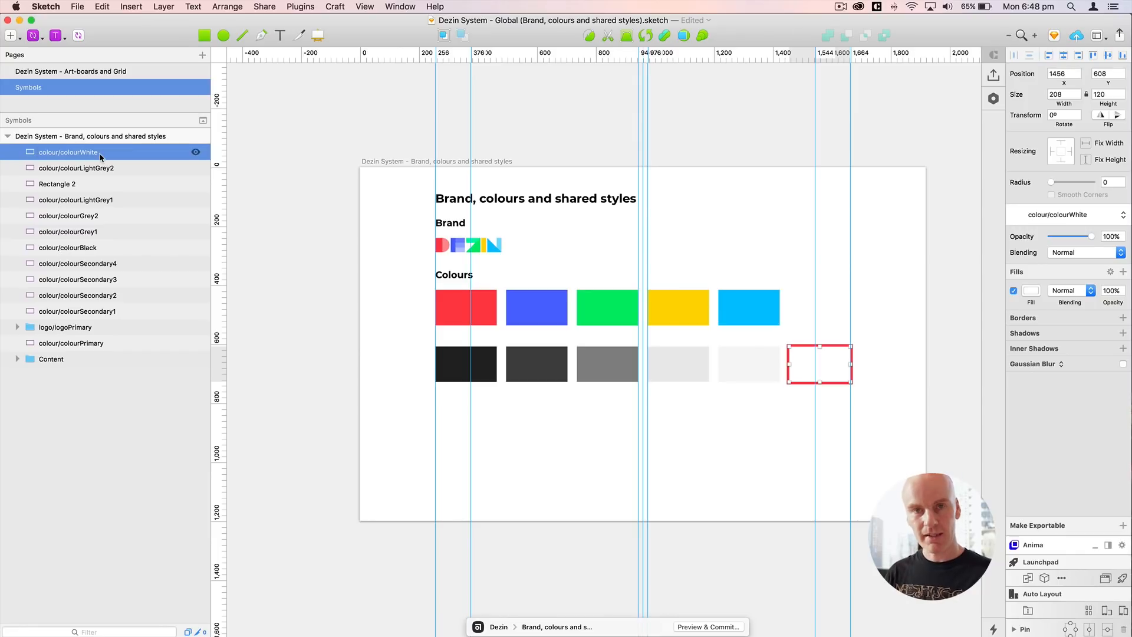
Step: Move the red backing rectangle's layer into the Content group, below the Colours text layer
left_click(66, 185)
left_click_drag(63, 185, 55, 358)
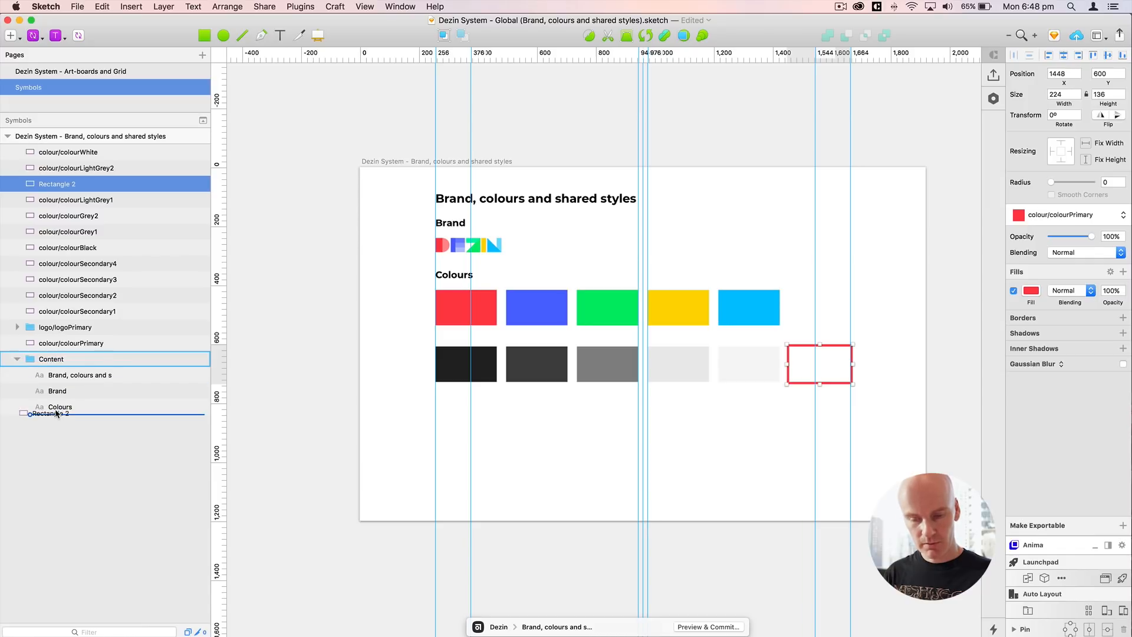
left_click_drag(57, 414, 55, 408)
Step: Reorder the colour/colourPrimary layer to sit above the logo/logoPrimary group, next to the other colour layers
left_click(81, 184)
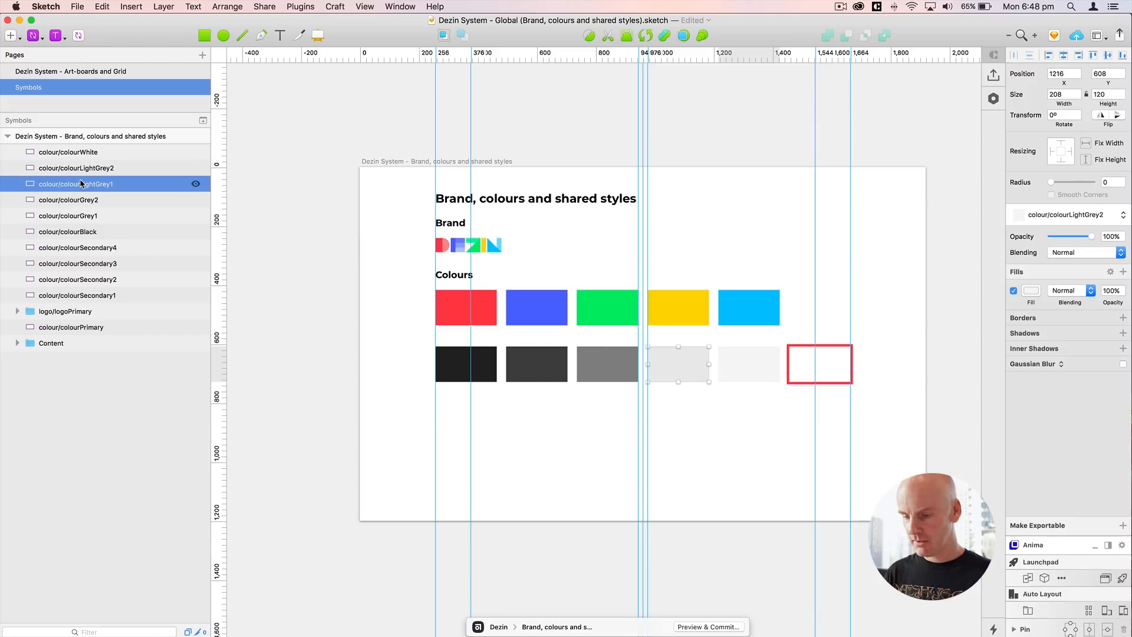
left_click(70, 216)
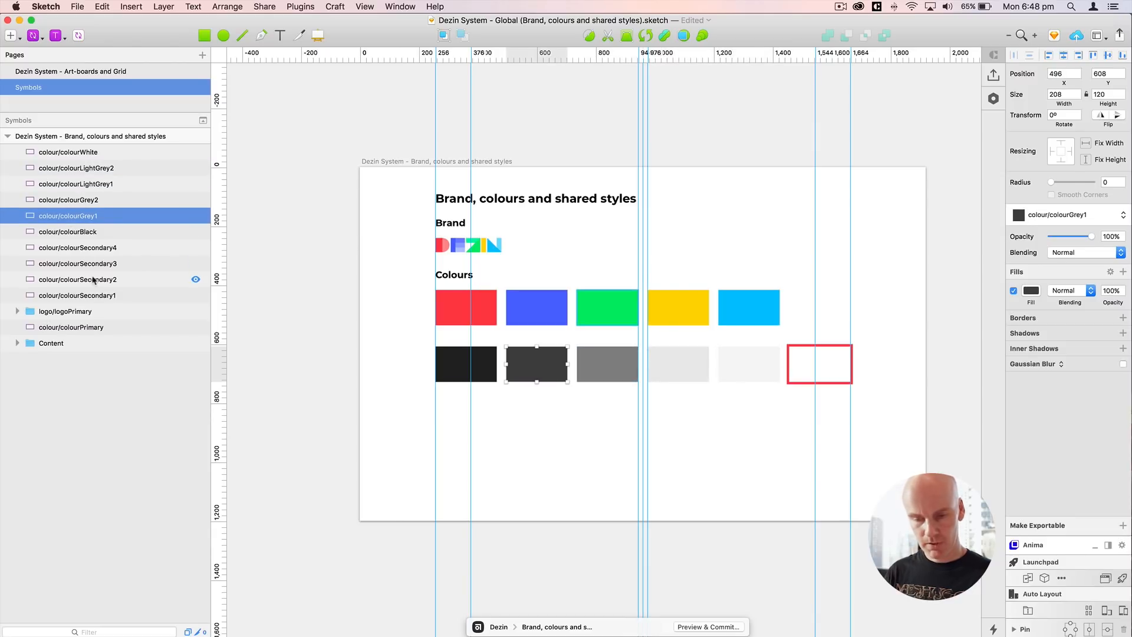
left_click_drag(77, 327, 118, 314)
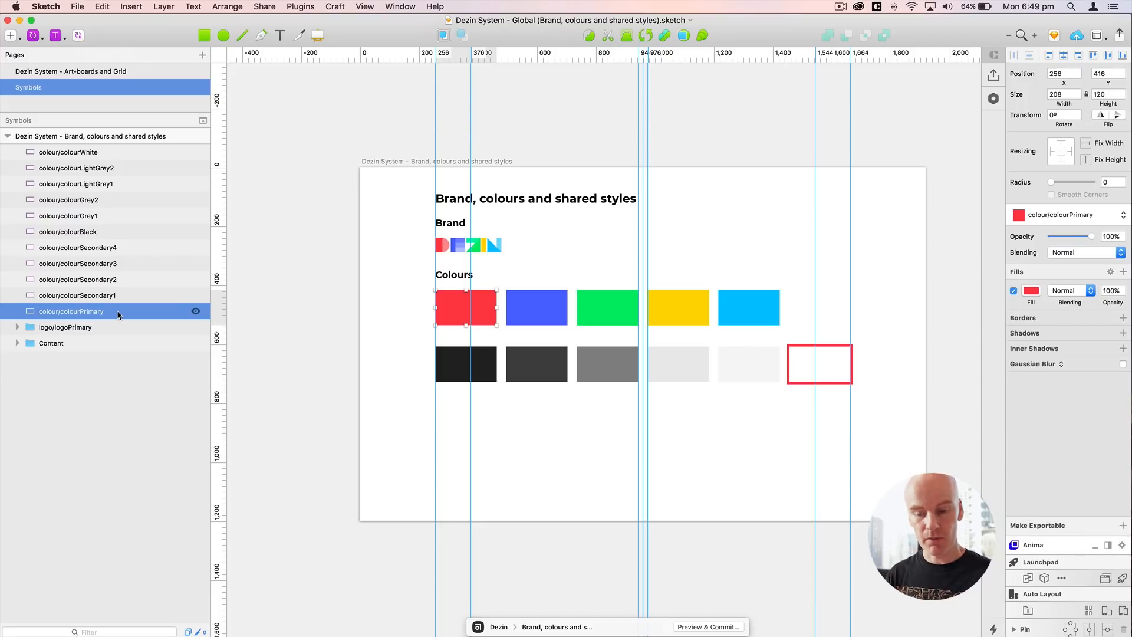
Step: Create symbols from the red and blue swatches, named colour/colourPrimary and colour/colourSecondary1
left_click(77, 36)
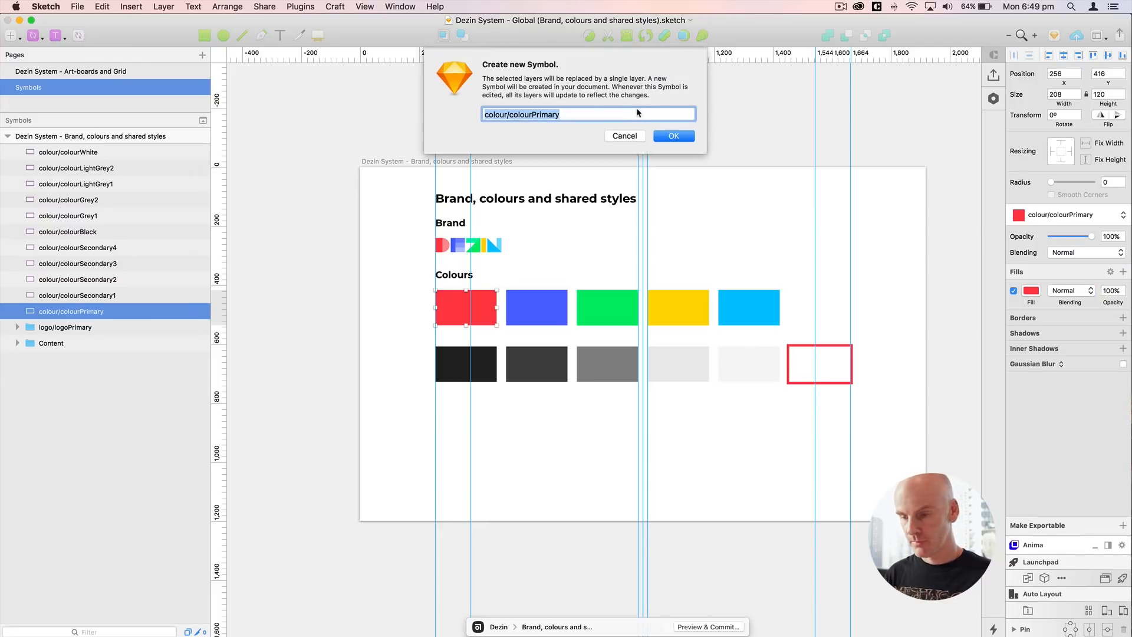
left_click(674, 136)
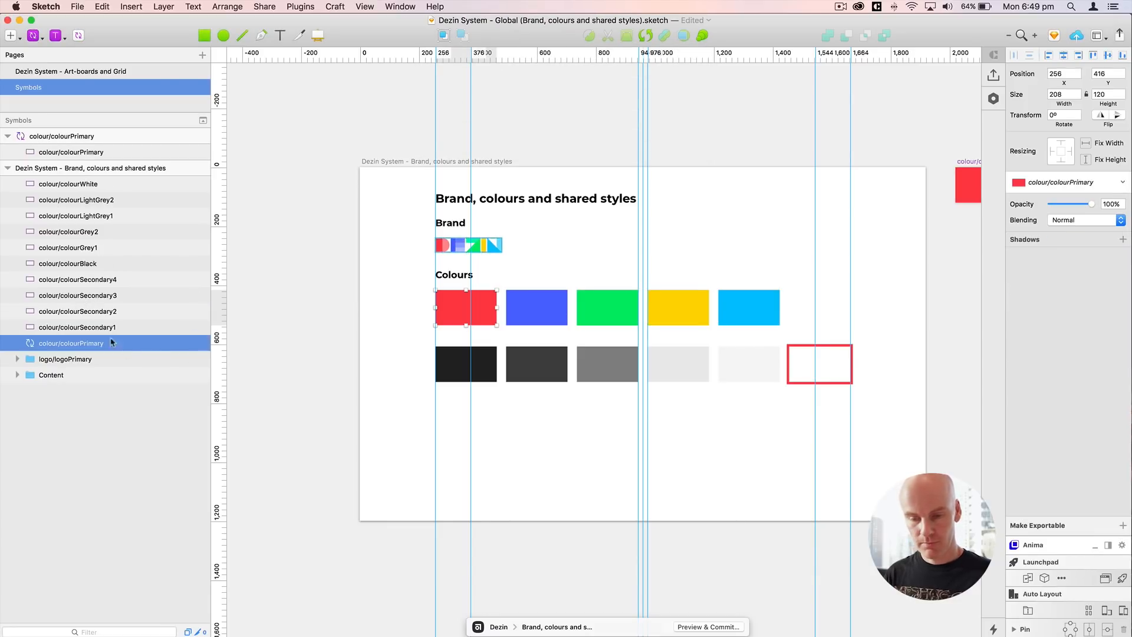
left_click(98, 329)
left_click(81, 36)
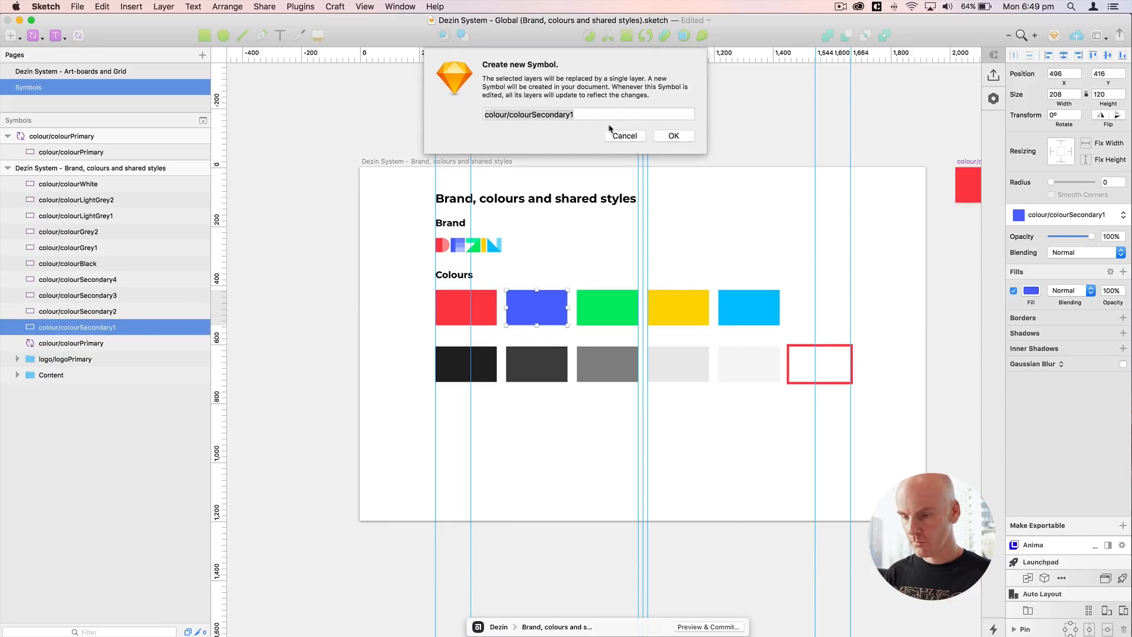
left_click(673, 136)
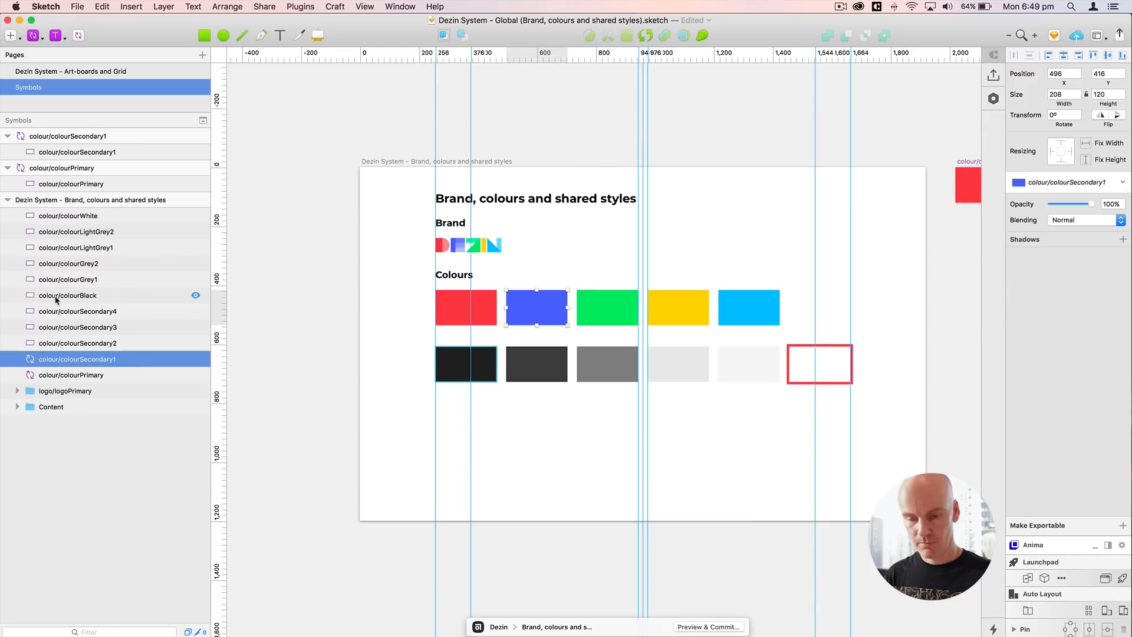
Step: Create symbols from the green and yellow swatches, named colour/colourSecondary2 and colour/colourSecondary3
left_click(102, 345)
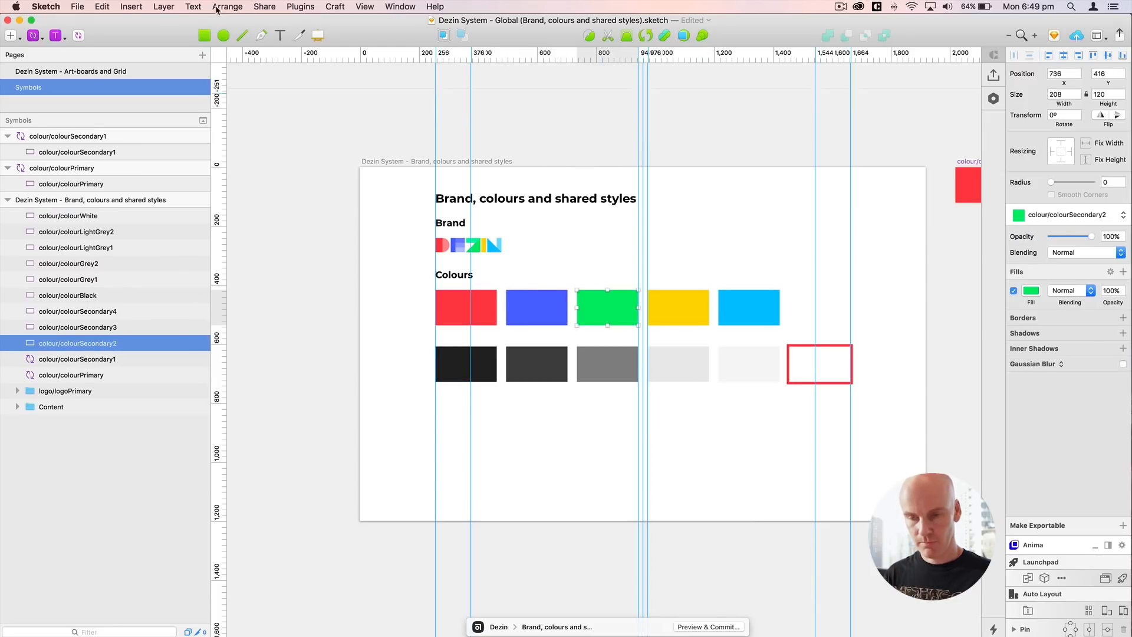
left_click(77, 37)
left_click(676, 137)
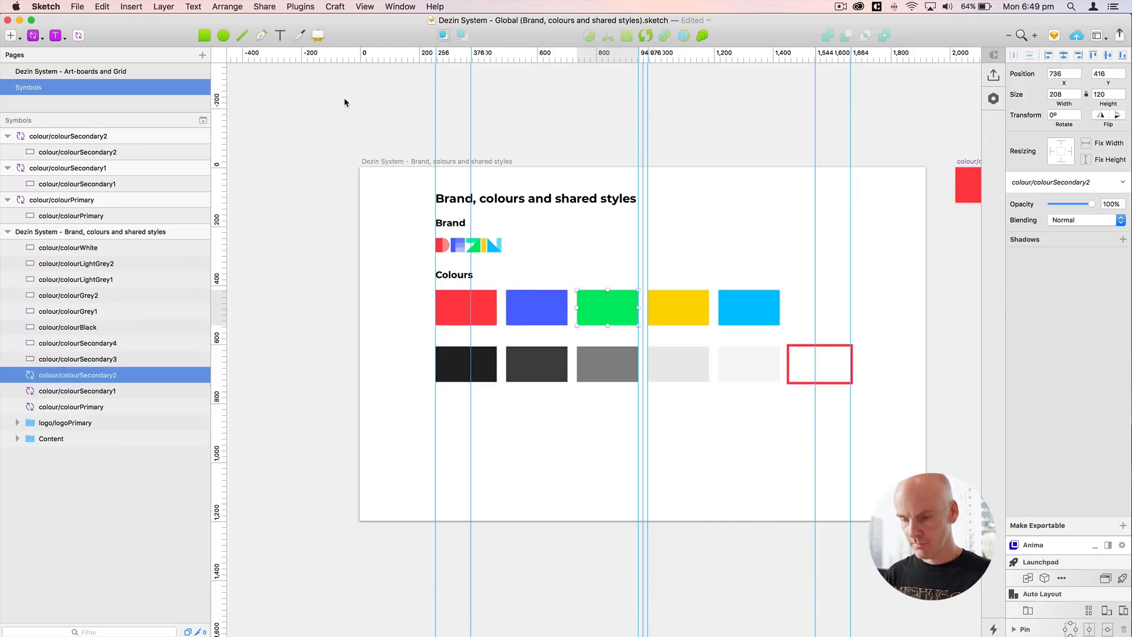
left_click(121, 358)
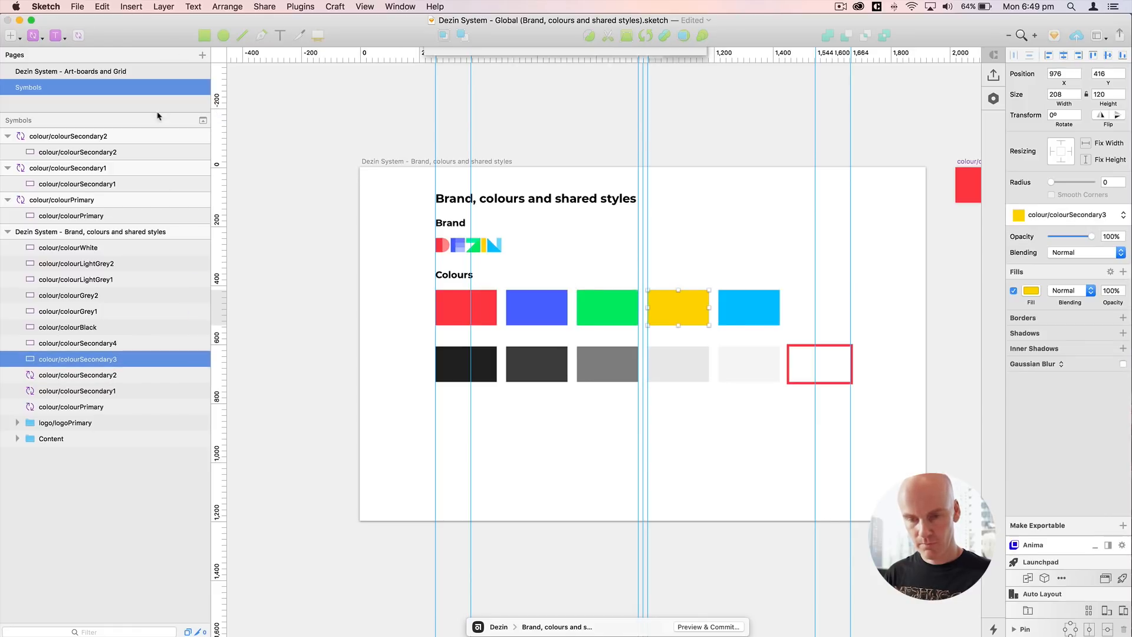
left_click(77, 35)
key("Return")
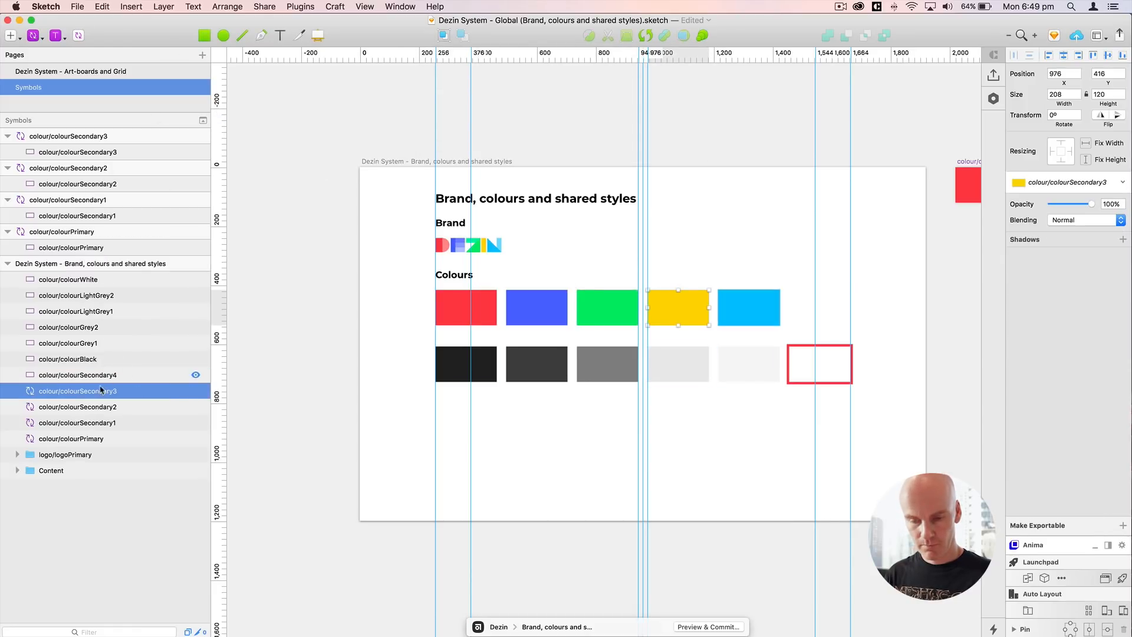
Step: Create a symbol named colour/colourSecondary4 from the light blue swatch
left_click(101, 375)
left_click(77, 35)
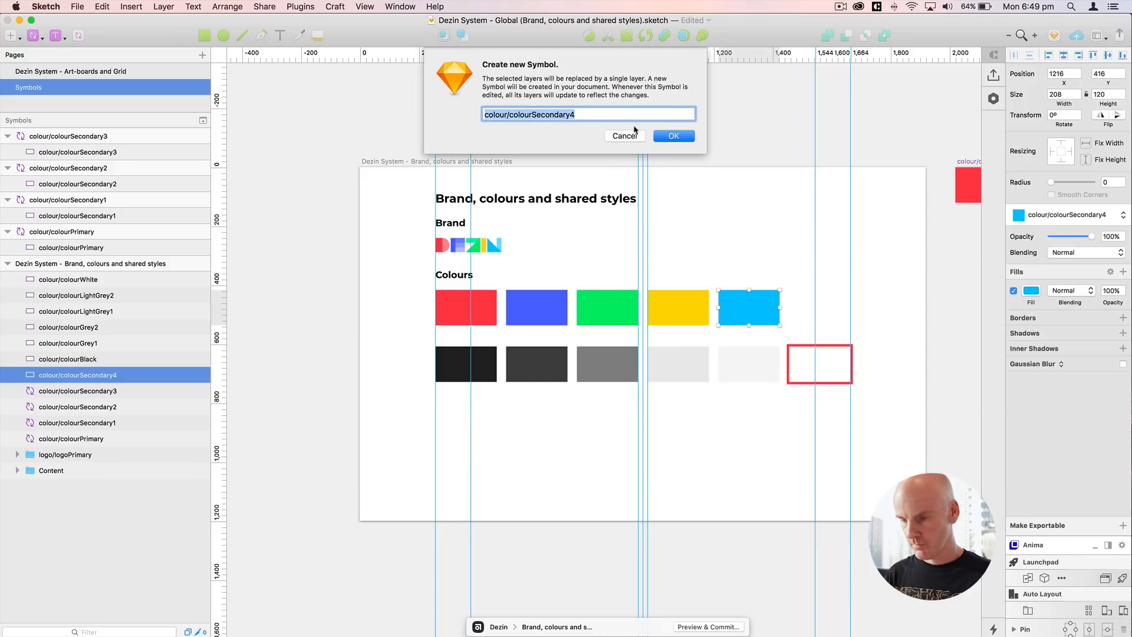
left_click(674, 137)
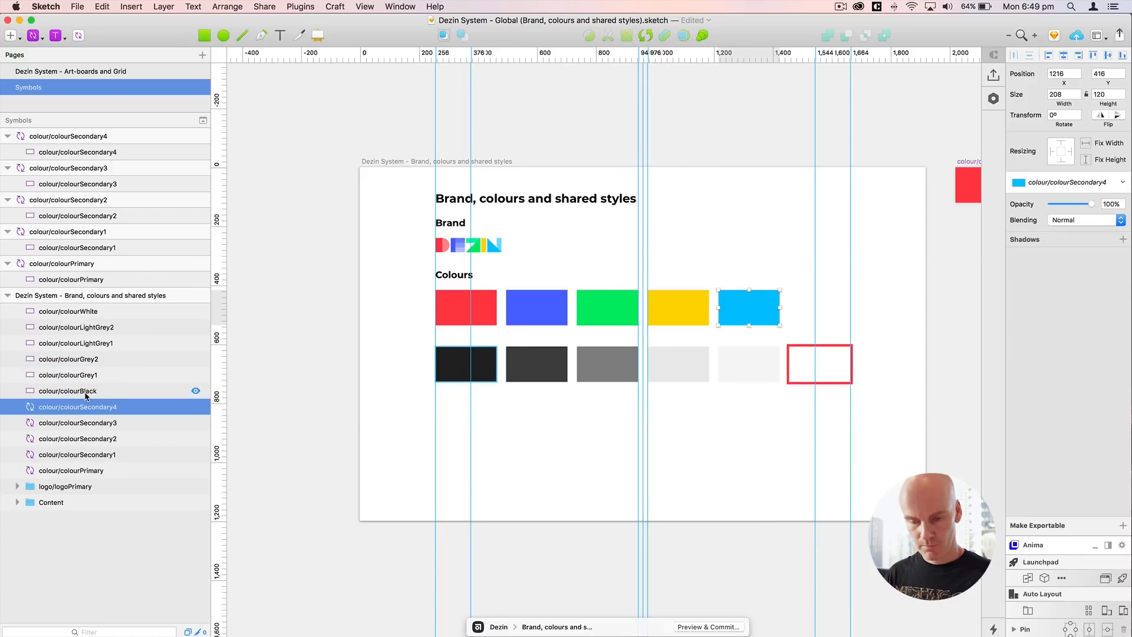
Step: Create symbols from the black and darkest grey swatches, named colour/colourBlack and colour/colourGrey1
left_click(92, 390)
left_click(78, 35)
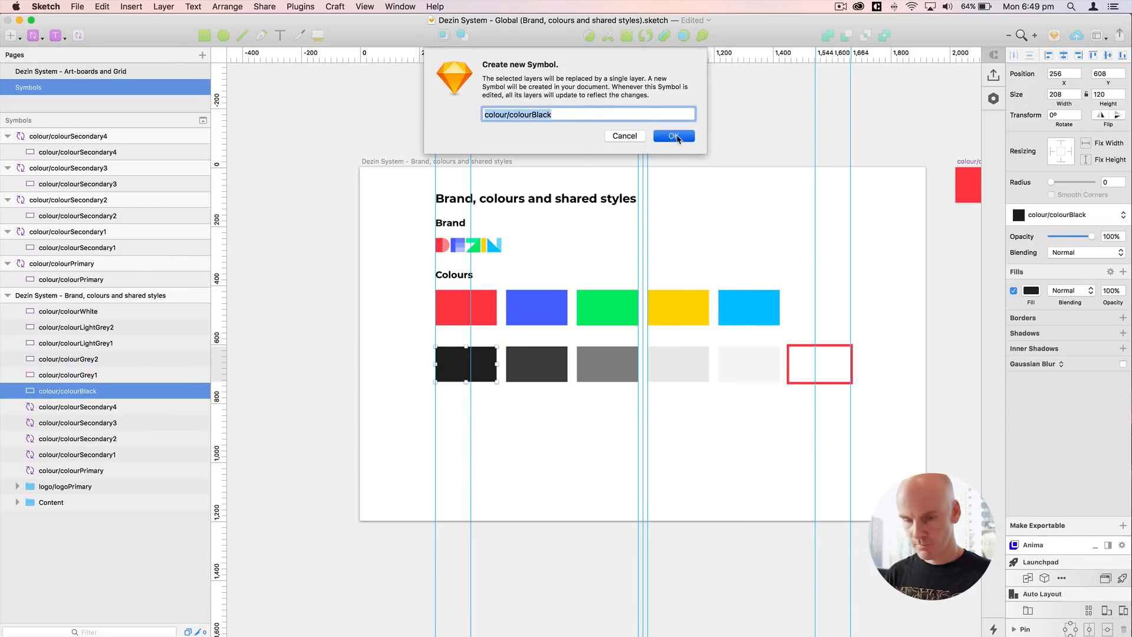
left_click(674, 137)
left_click(139, 407)
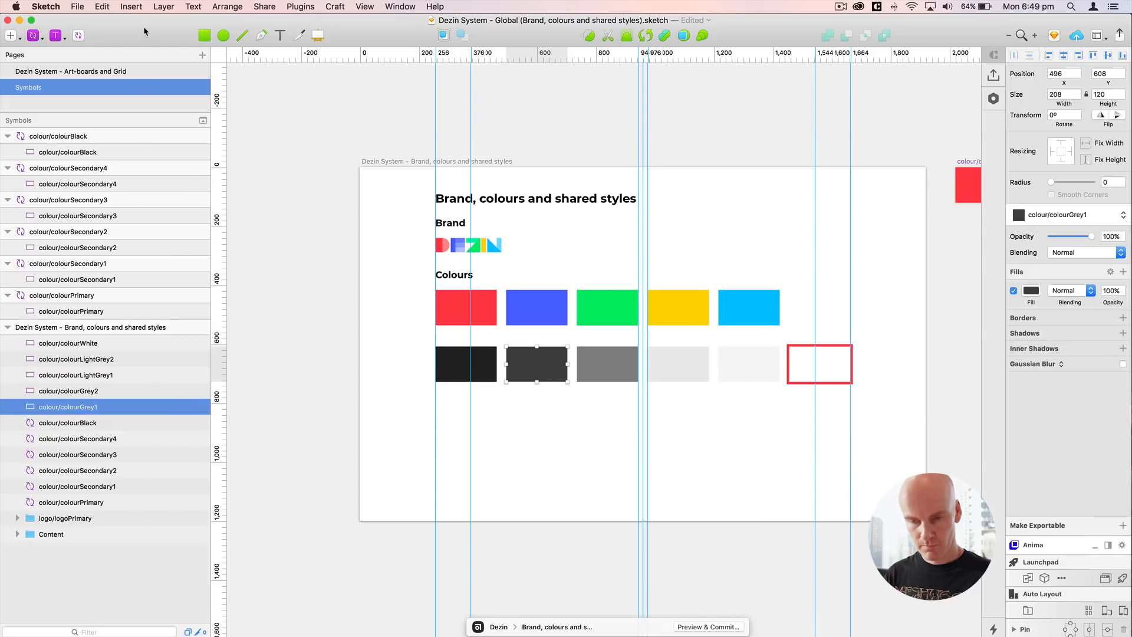
left_click(80, 36)
left_click(674, 136)
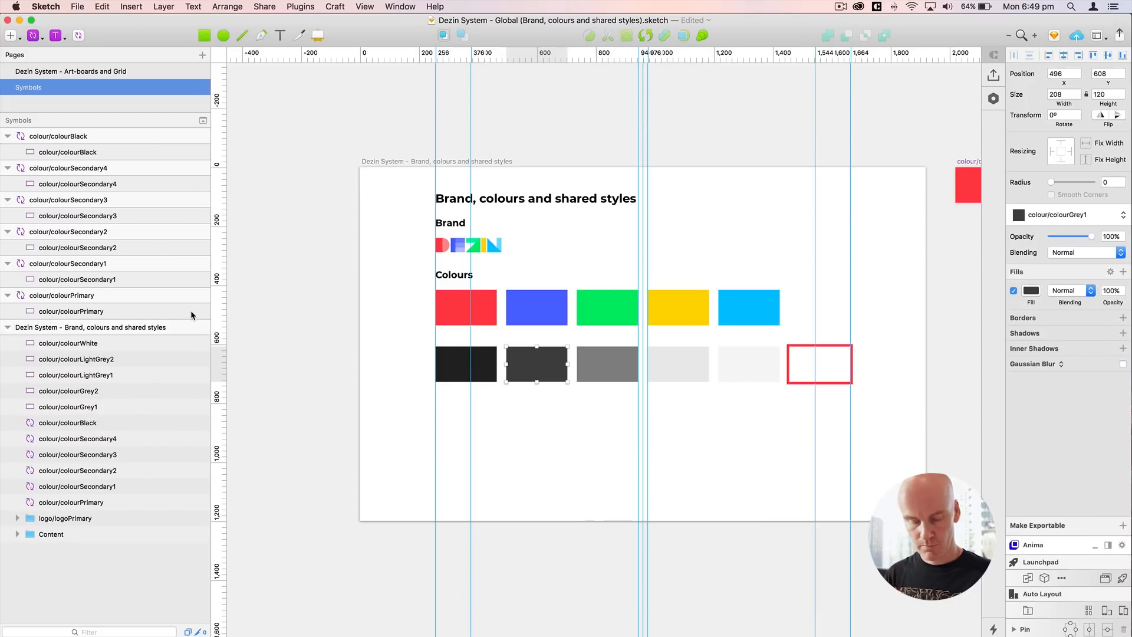
Step: Create symbols from the mid grey and darker light grey swatches, named colour/colourGrey2 and colour/colourLightGrey1
left_click(81, 422)
left_click(78, 35)
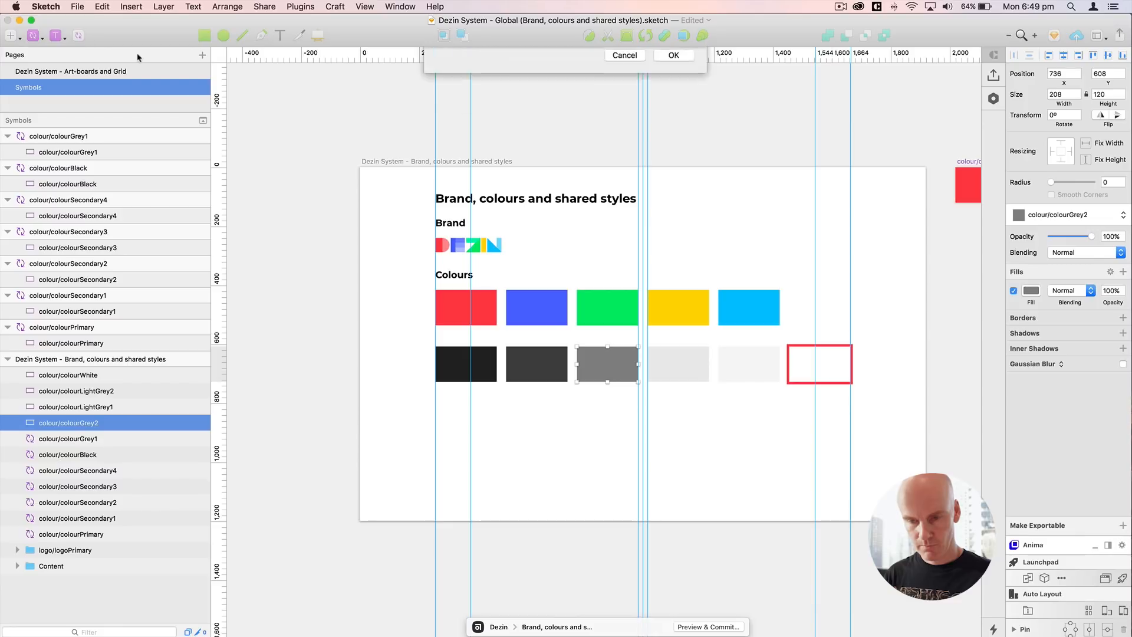
key("Return")
left_click(94, 439)
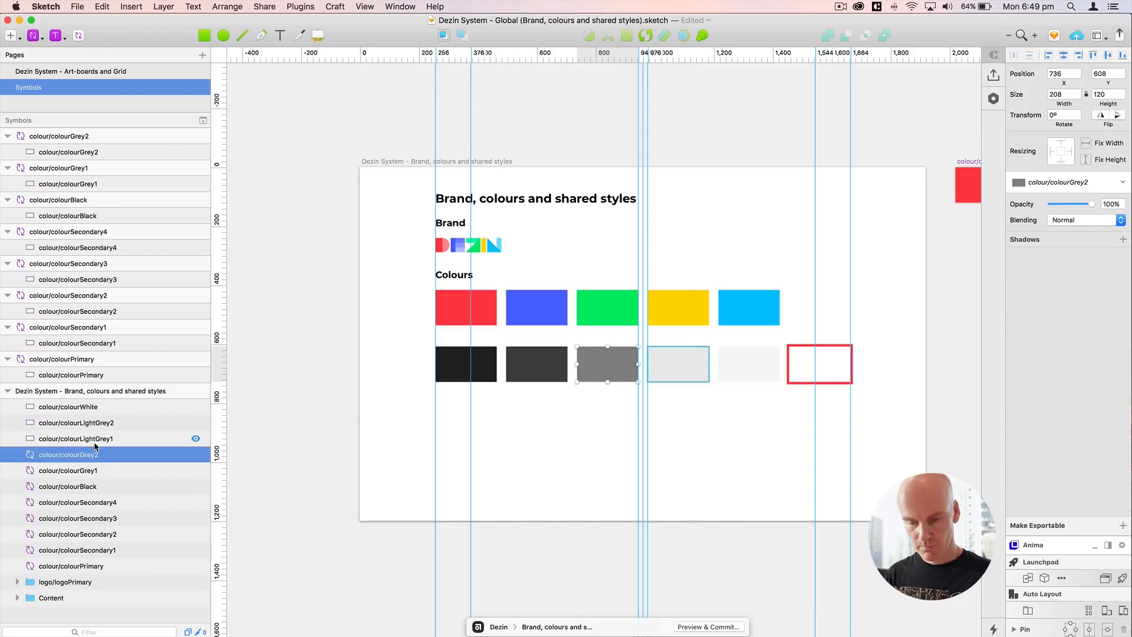
left_click(78, 37)
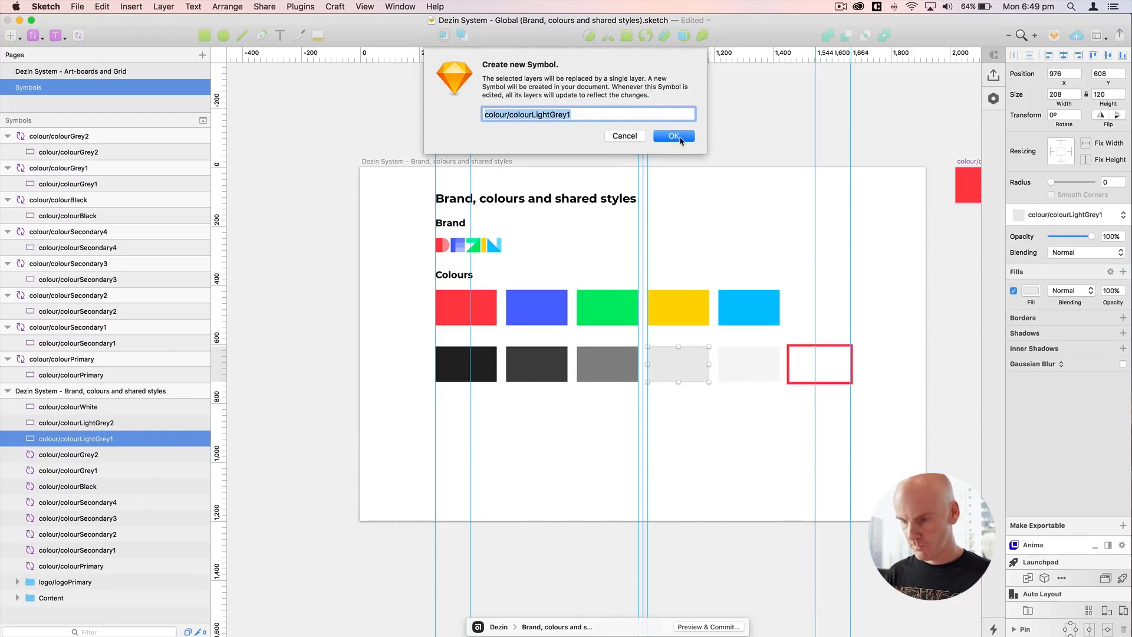
left_click(679, 139)
Step: Create symbols from the lightest grey and white swatches, named colour/colourLightGrey2 and colour/colourWhite
left_click(87, 454)
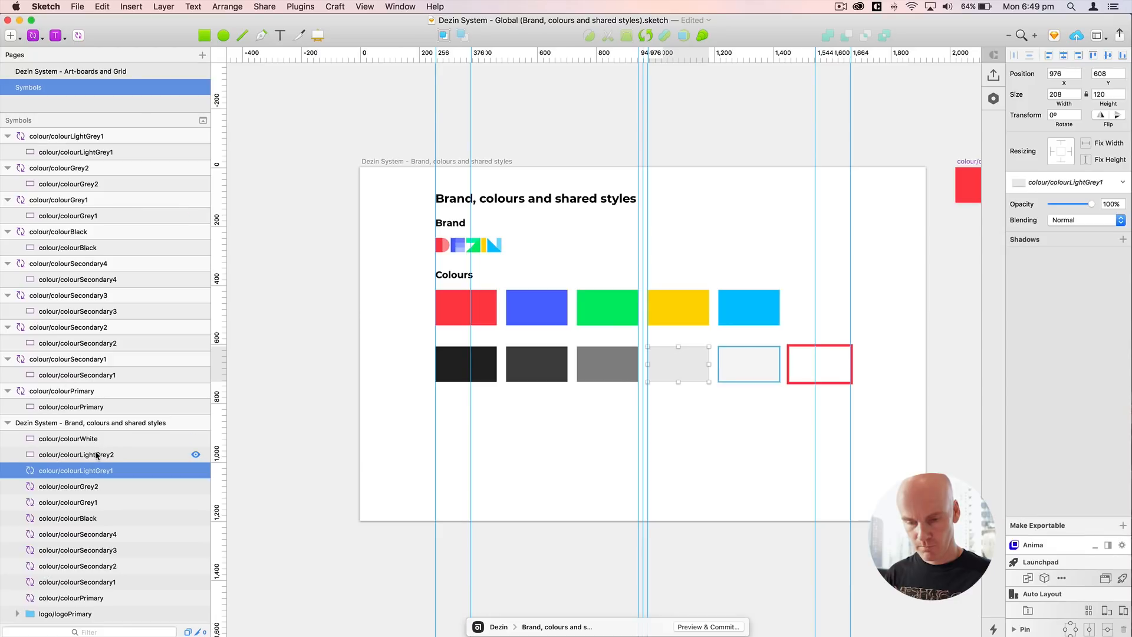
left_click(77, 36)
left_click(678, 139)
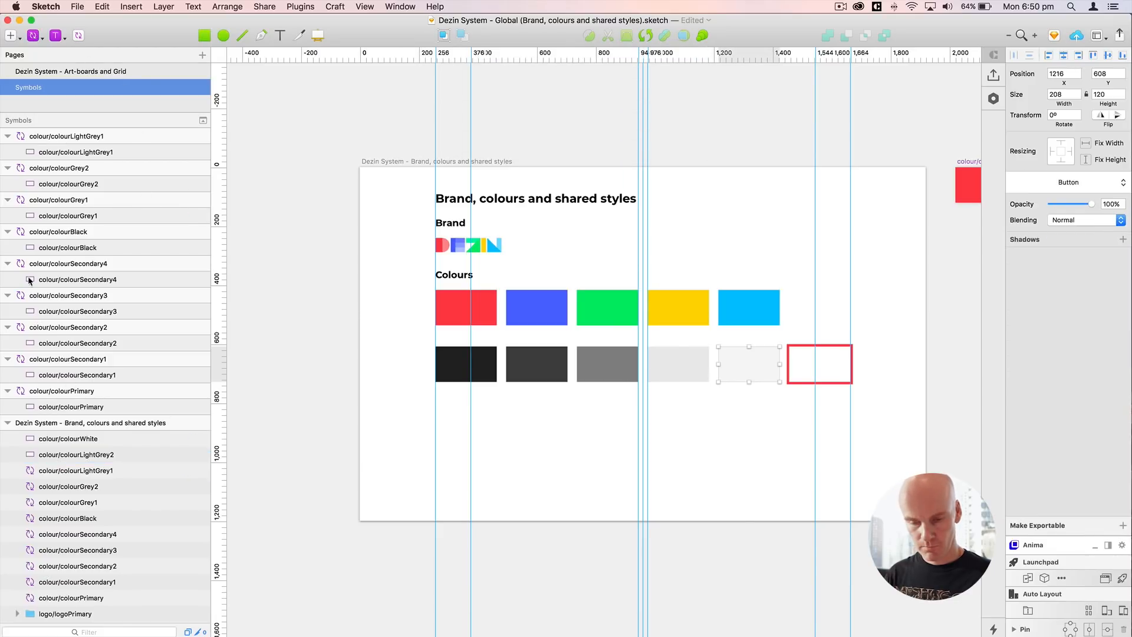
left_click(83, 471)
left_click(78, 36)
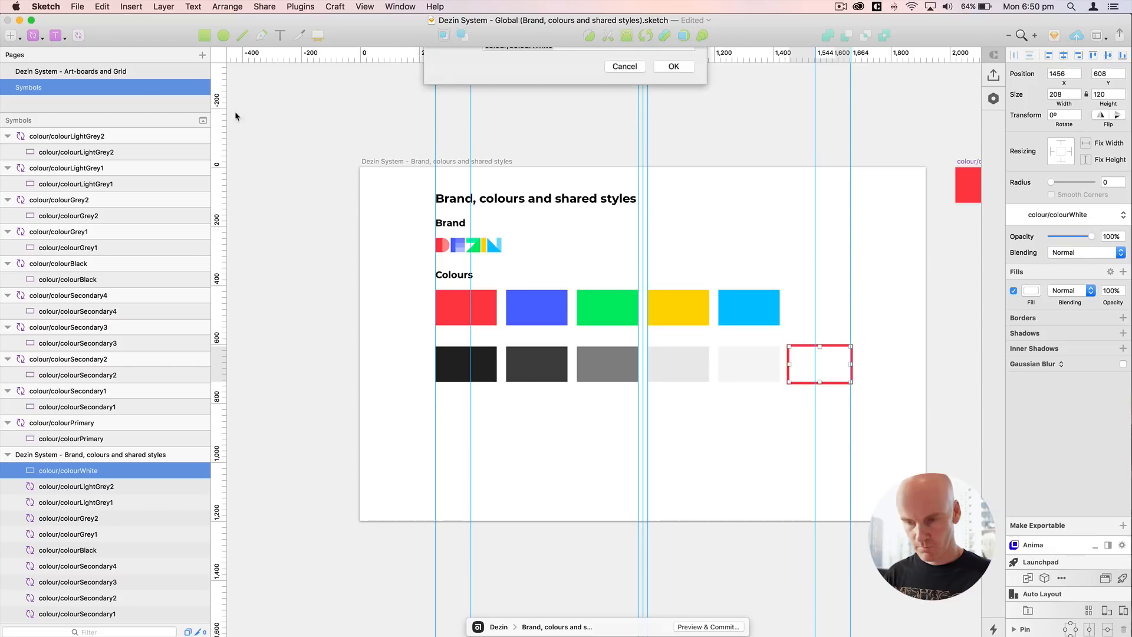
left_click(673, 136)
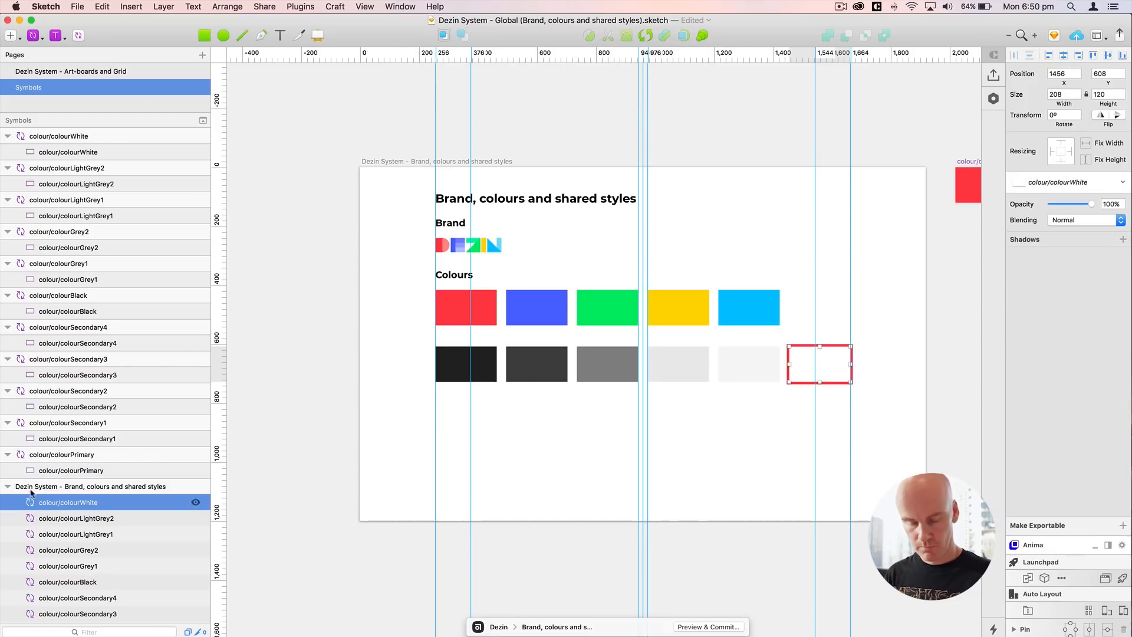
Step: Move the colour/colourPrimary symbol artboard over the red swatch on the brand artboard, at about X 259, Y 421
left_click(46, 489)
left_click(290, 141)
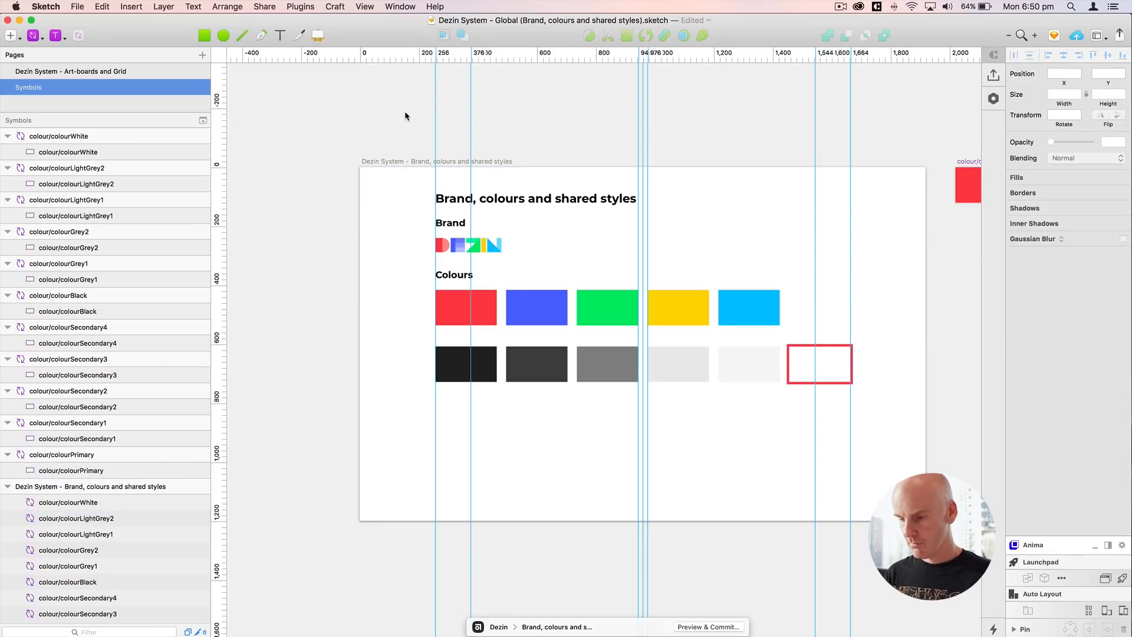
left_click_drag(737, 120, 302, 114)
left_click_drag(618, 114, 417, 114)
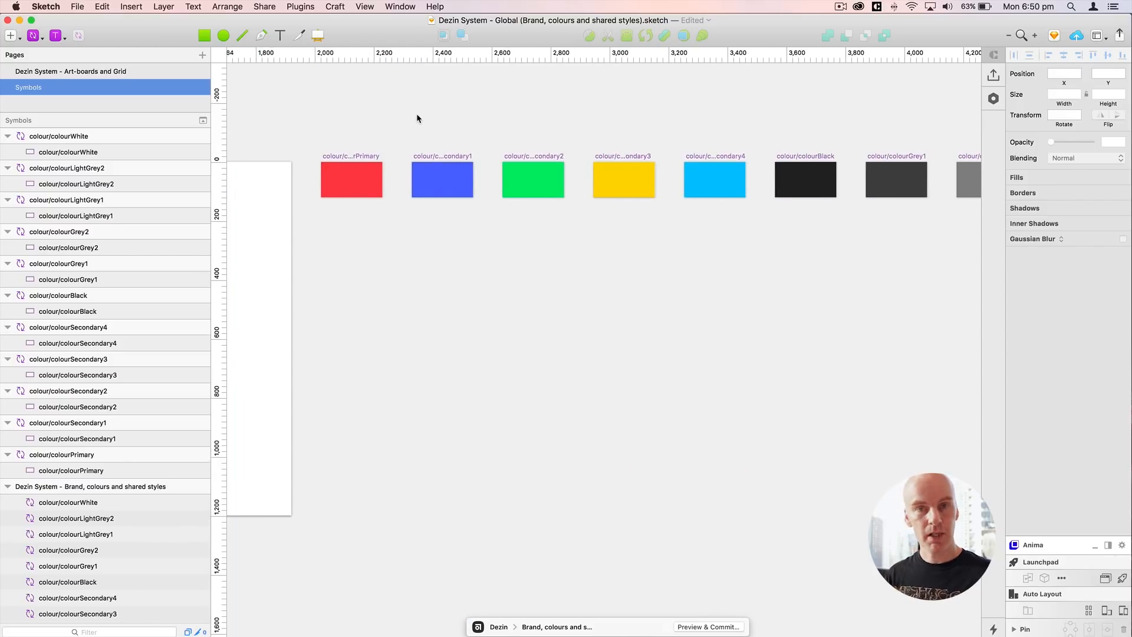
scroll(405, 134, "left", 10)
left_click(832, 141)
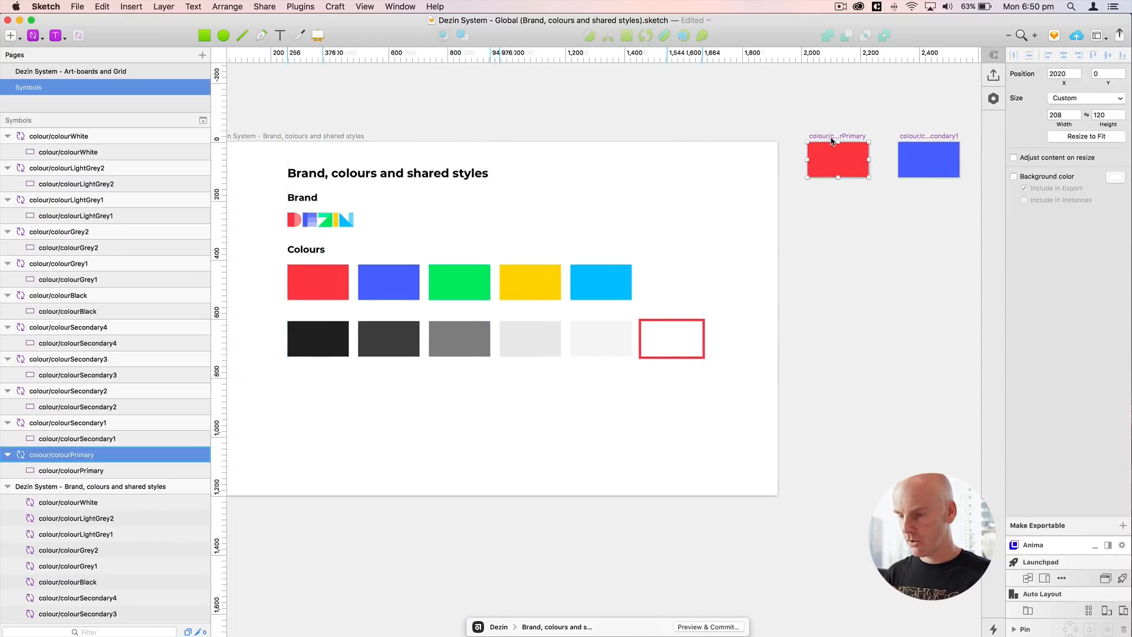
left_click_drag(832, 141, 315, 267)
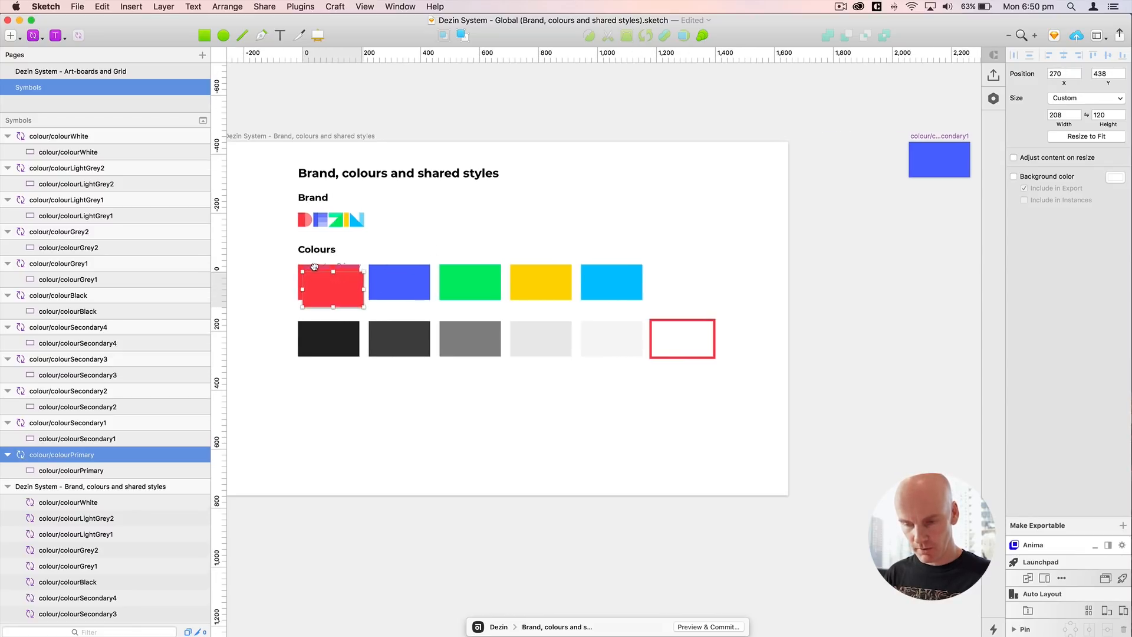
left_click_drag(314, 267, 311, 262)
left_click_drag(596, 238, 444, 189)
left_click_drag(445, 189, 427, 184)
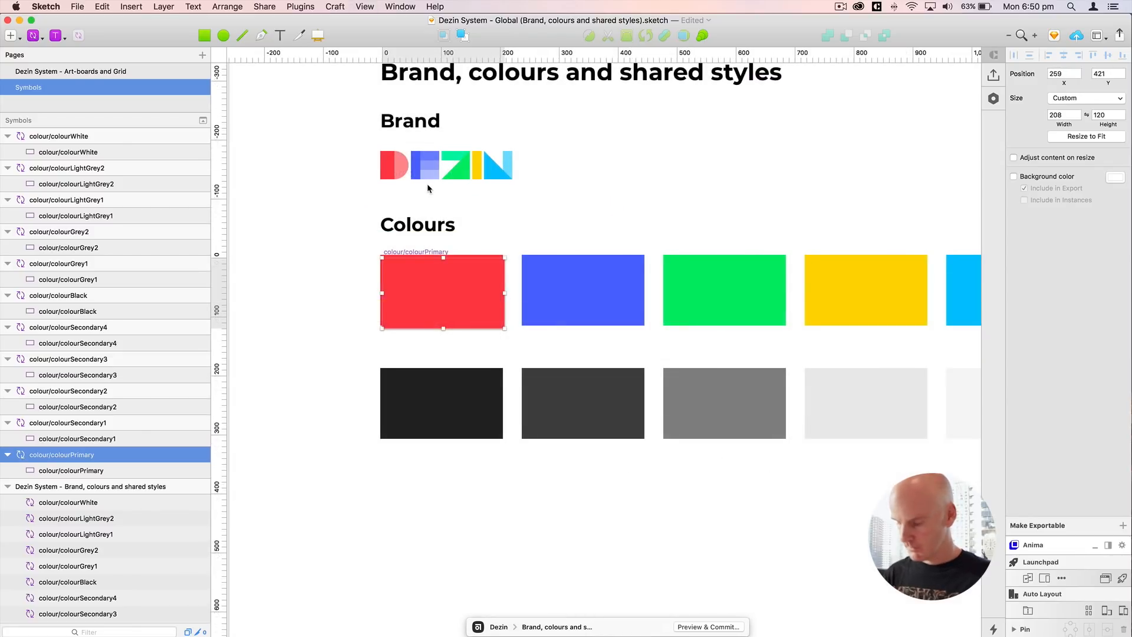
key("super+plus")
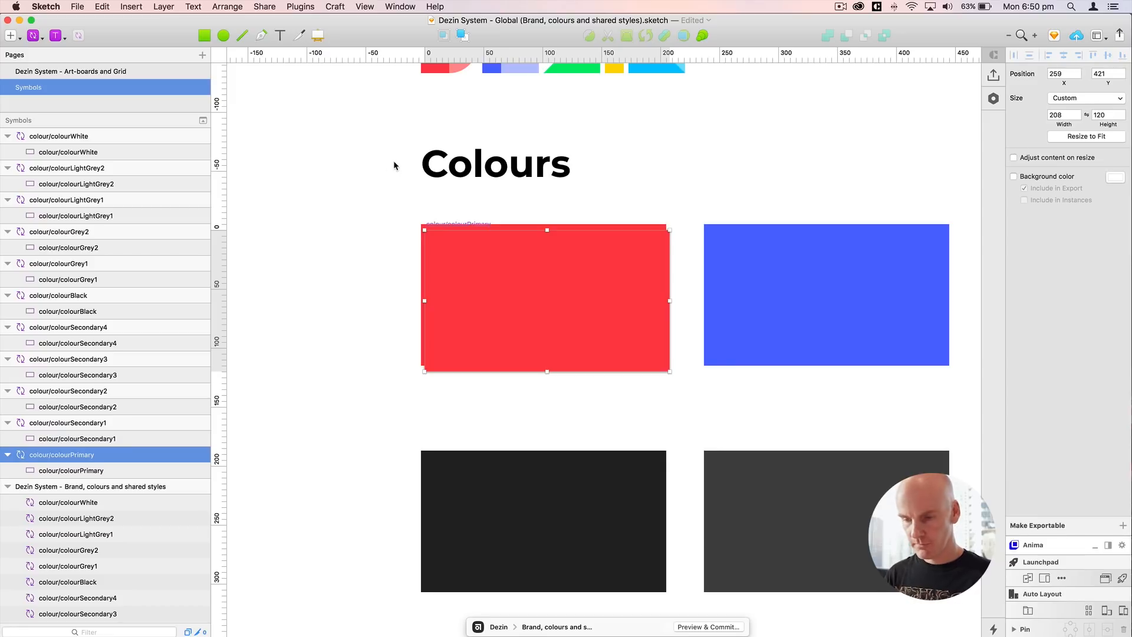
Step: Show the grid and layout on the brand artboard, and align the colour/colourPrimary symbol to the red swatch at X 256, Y 416
left_click(498, 165)
key("ctrl+g")
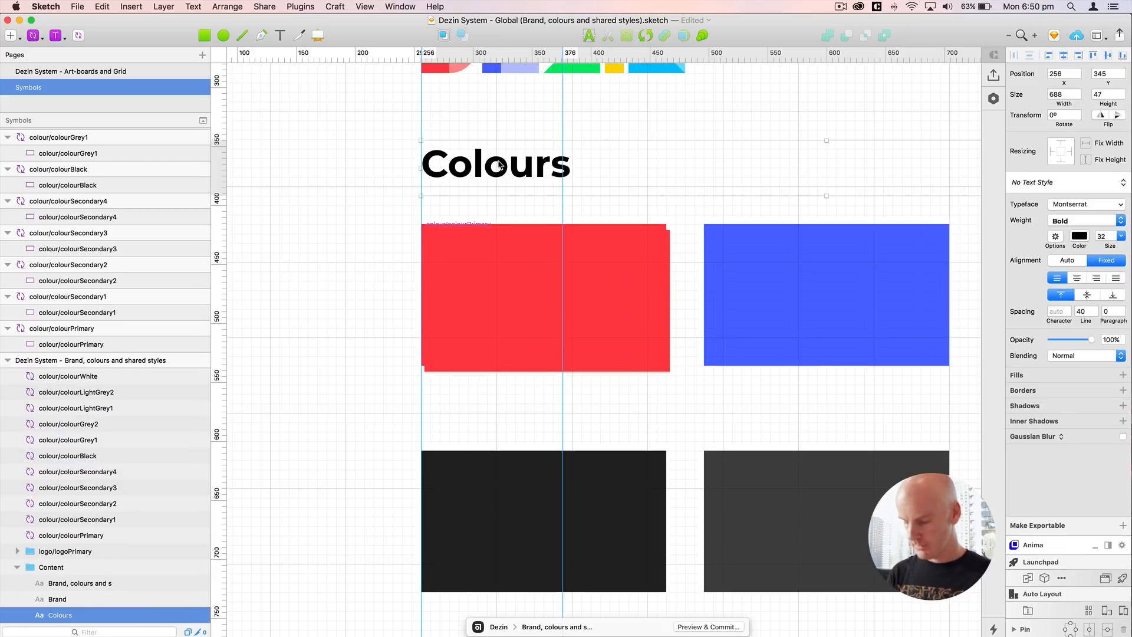
key("ctrl+l")
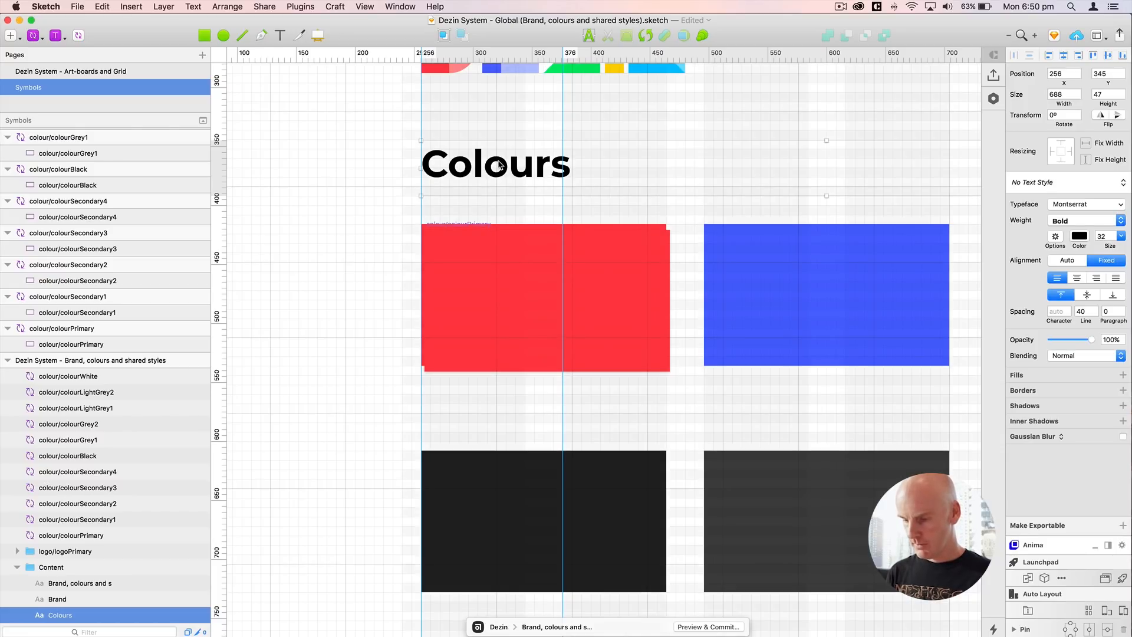
left_click(459, 217)
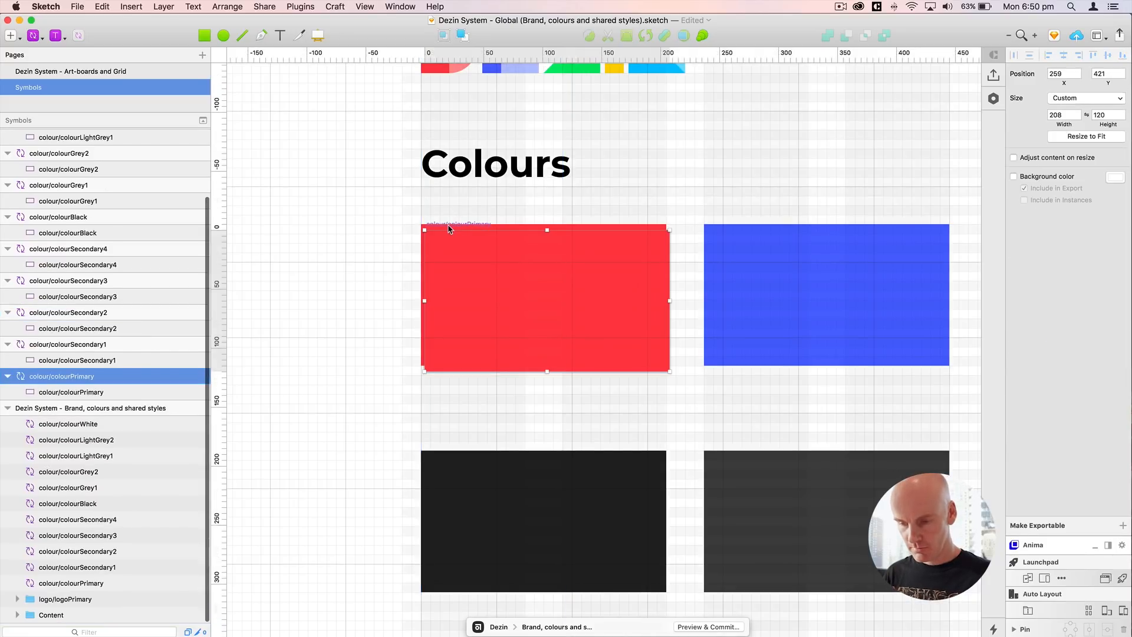
left_click_drag(446, 219, 444, 220)
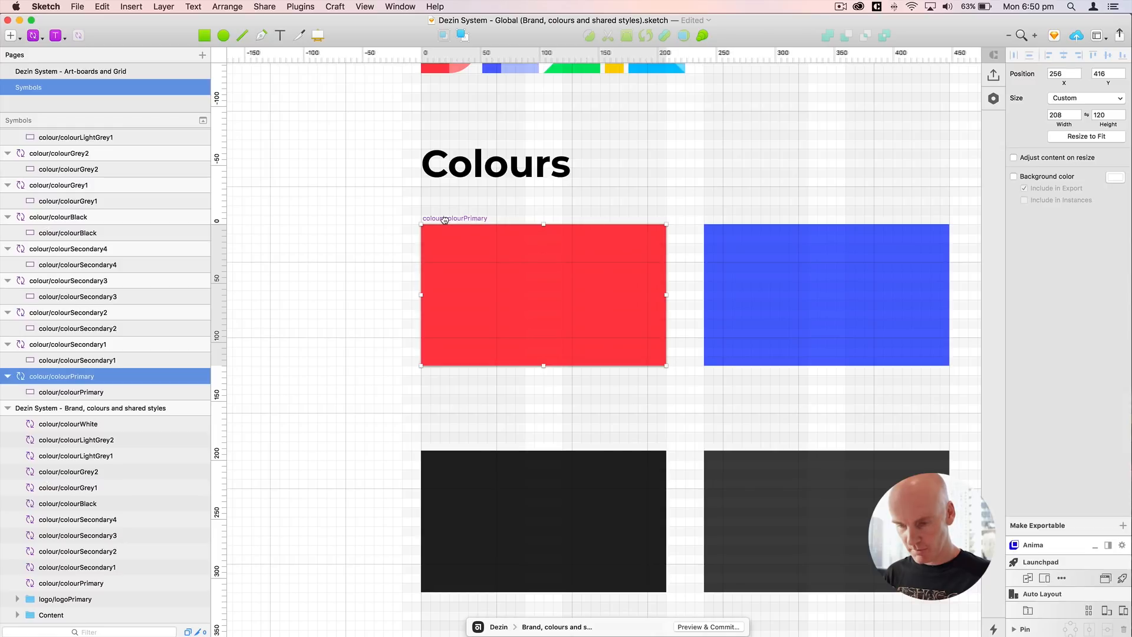
Step: Move the colour/colourSecondary1 symbol artboard over the blue swatch at X 496, Y 416
key("super+minus")
key("super+minus")
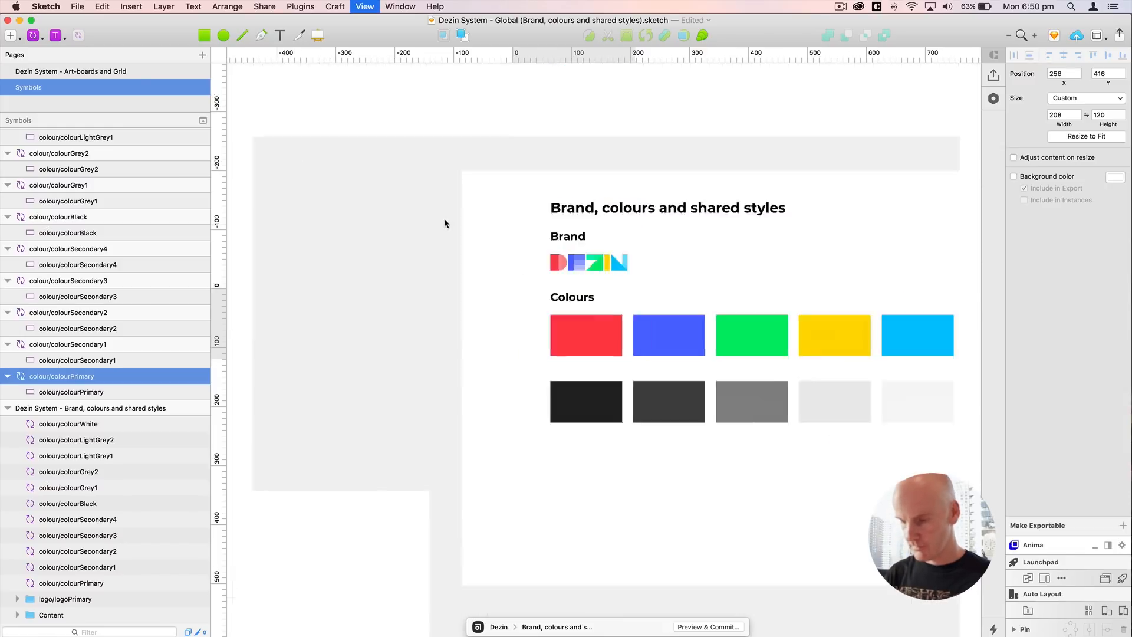
scroll(531, 147, "right", 8)
left_click_drag(829, 189, 288, 312)
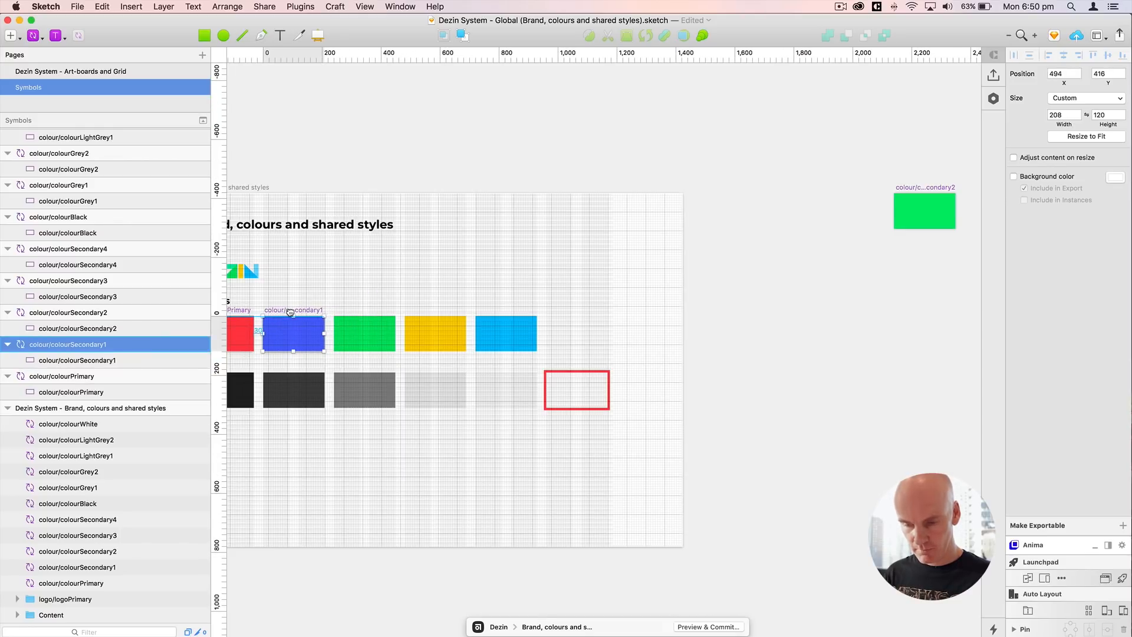
key("super+plus")
key("super+plus")
left_click_drag(511, 280, 512, 277)
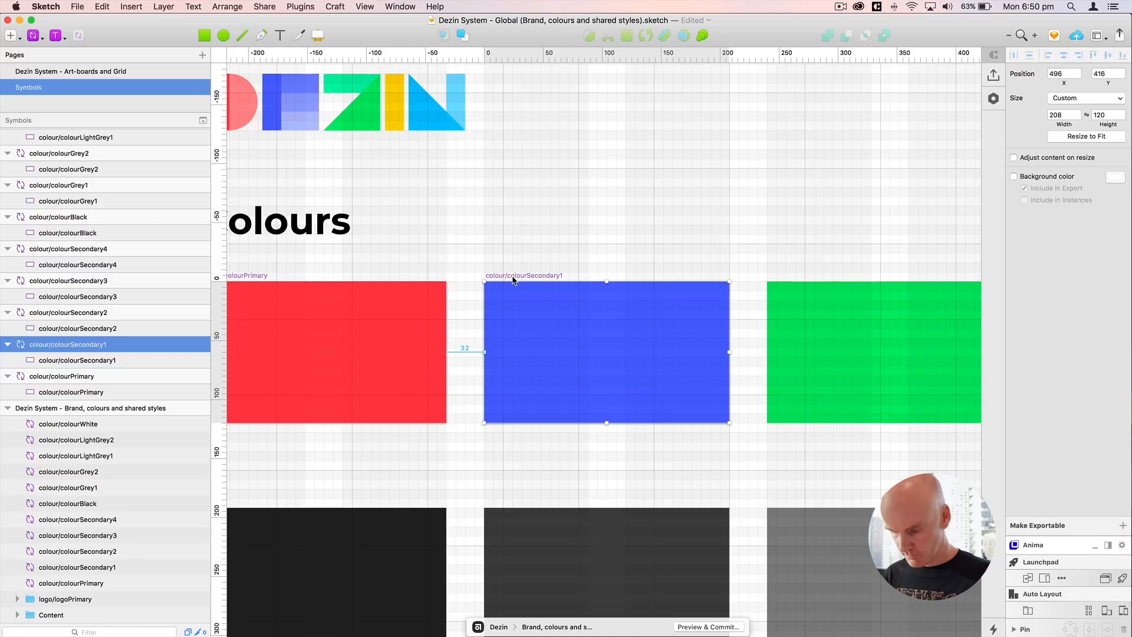
Step: Move the colour/colourSecondary2 symbol artboard over the green swatch at X 736, Y 416
key("super+minus")
key("super+minus")
scroll(599, 248, "right", 10)
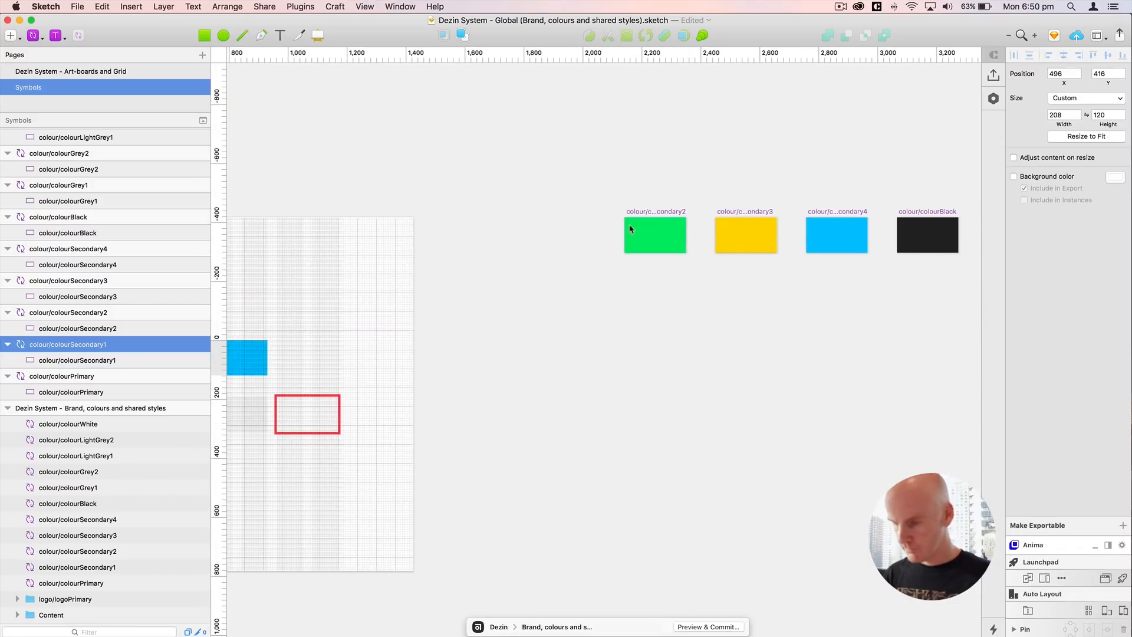
left_click_drag(649, 215, 566, 302)
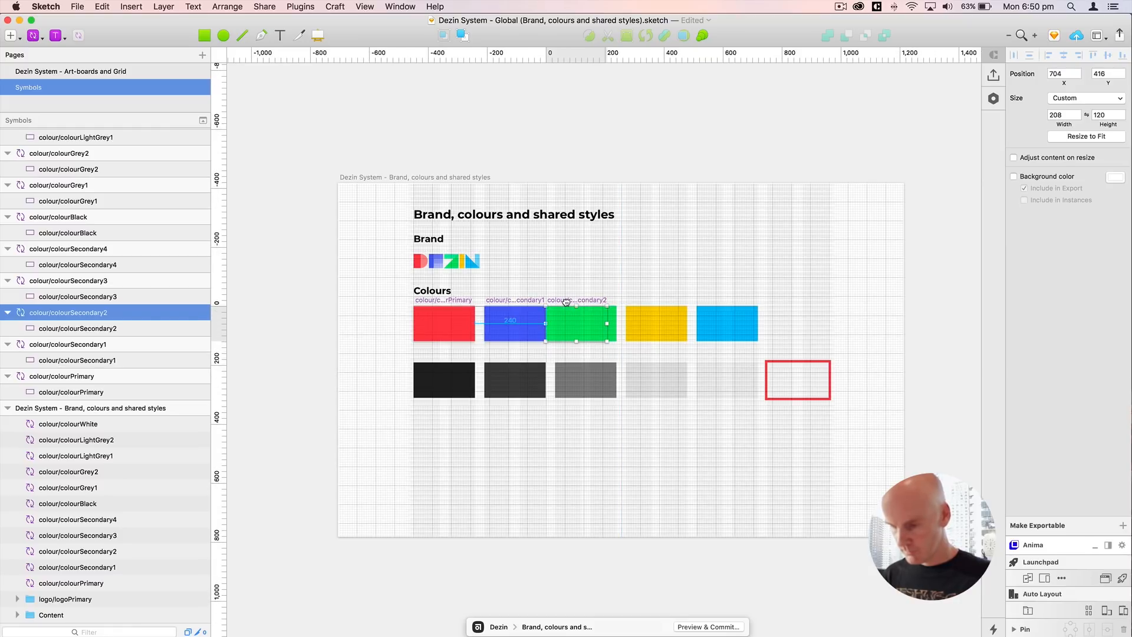
key("super+plus")
key("super+plus")
scroll(528, 250, "down", 2)
scroll(509, 240, "right", 2)
key("shift+Right")
key("shift+Right")
key("shift+Right")
key("shift+Right")
Step: Move the colour/colourSecondary3 symbol artboard over the yellow swatch at X 976, Y 416
key("super+minus")
key("super+minus")
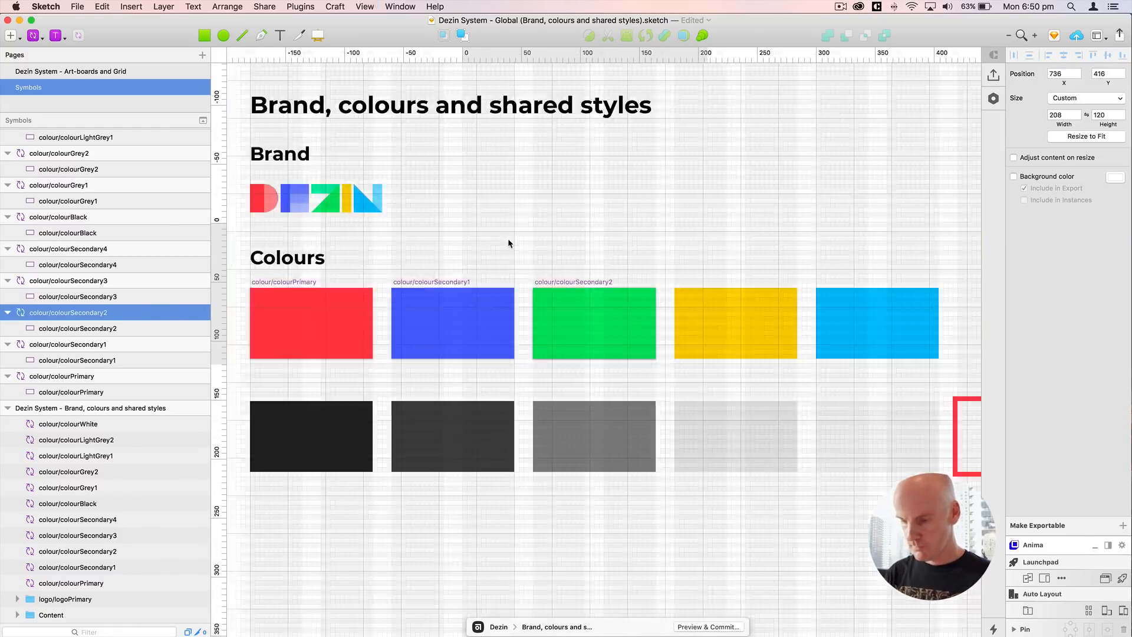
scroll(729, 215, "right", 10)
left_click_drag(743, 234, 607, 287)
key("super+plus")
key("super+plus")
key("shift+Right")
key("shift+Right")
Step: Move the colour/colourSecondary4 symbol artboard over the light blue swatch at X 1216, Y 416
key("super+minus")
key("super+minus")
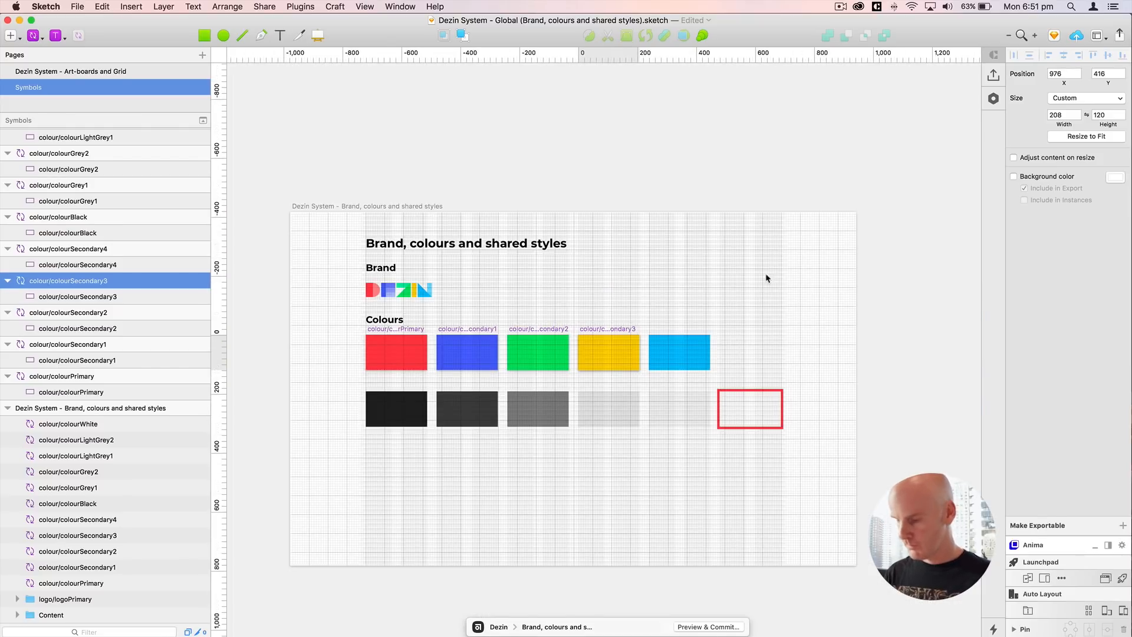
scroll(766, 275, "right", 12)
left_click_drag(608, 229, 805, 252)
left_click_drag(603, 276, 484, 323)
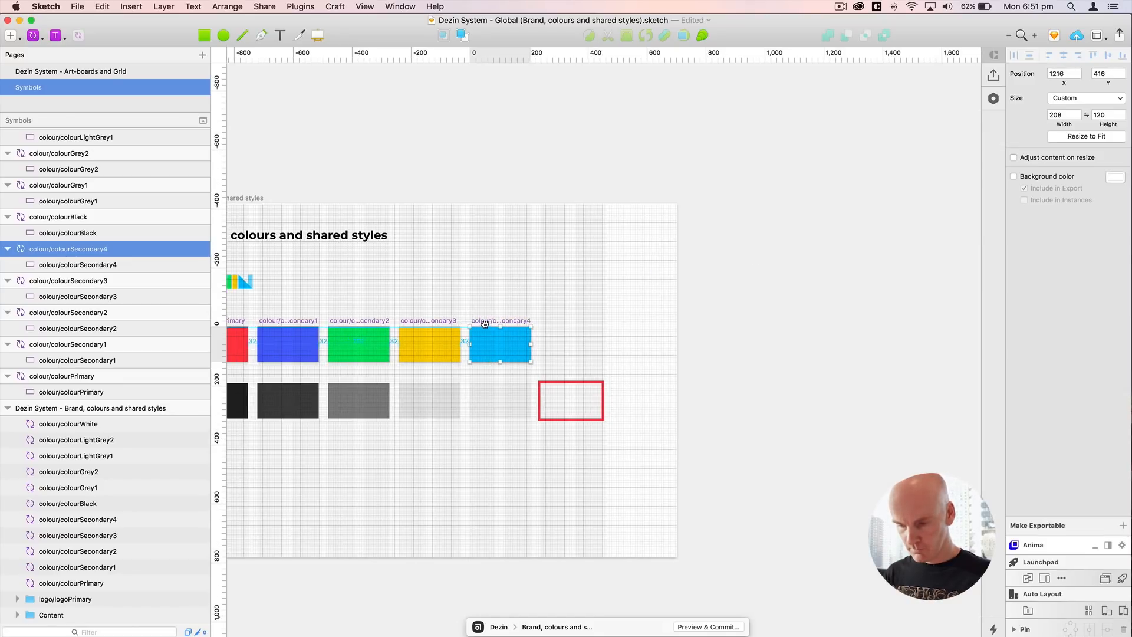
Step: Move the black, grey, light grey and white symbol artboards closer to the brand artboard, level with its second swatch row
scroll(590, 288, "right", 20)
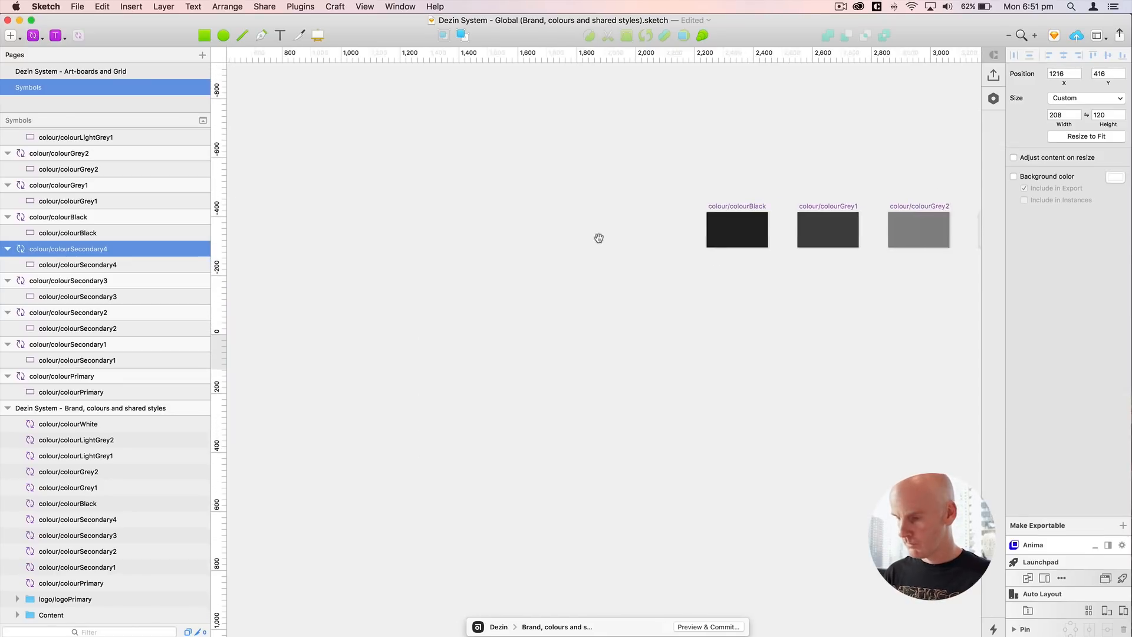
left_click_drag(725, 208, 453, 263)
left_click(769, 207)
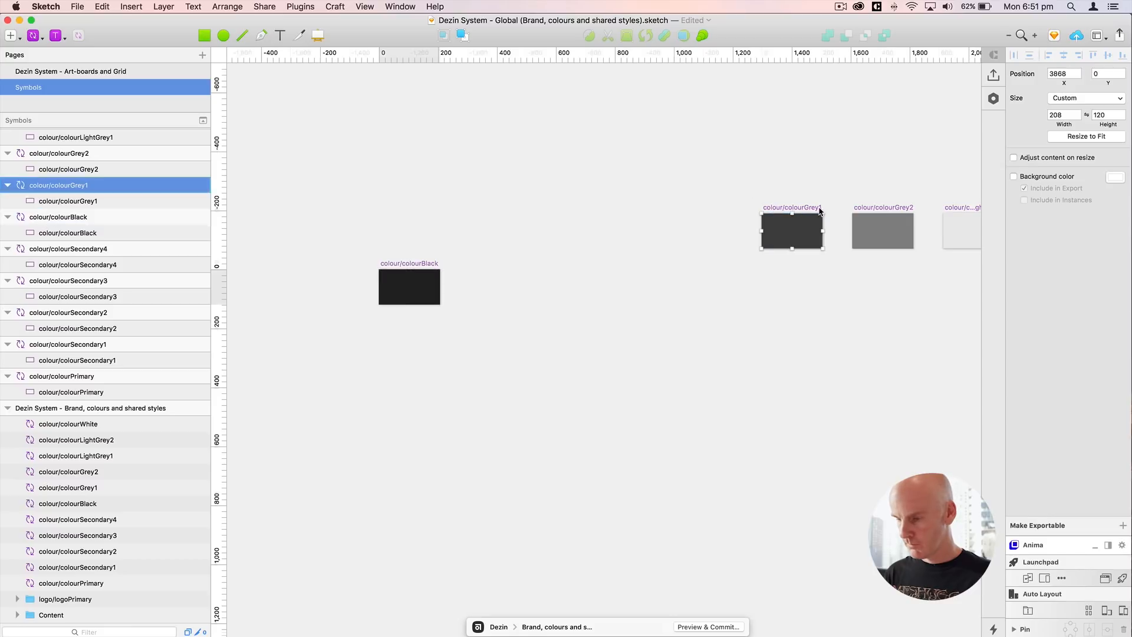
left_click(879, 207, "shift")
scroll(875, 201, "right", 10)
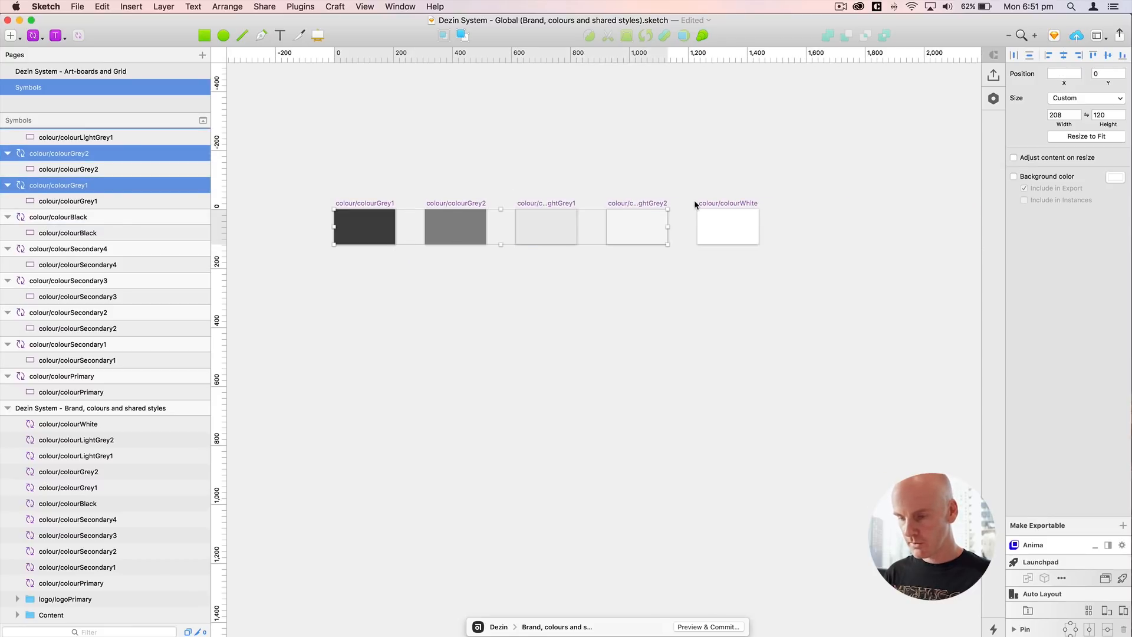
key("super+minus")
left_click_drag(572, 267, 885, 156)
left_click_drag(802, 163, 536, 256)
Step: Place the colour/colourBlack symbol artboard over the black swatch at X 256, Y 608
left_click_drag(607, 205, 256, 254)
key("super+0")
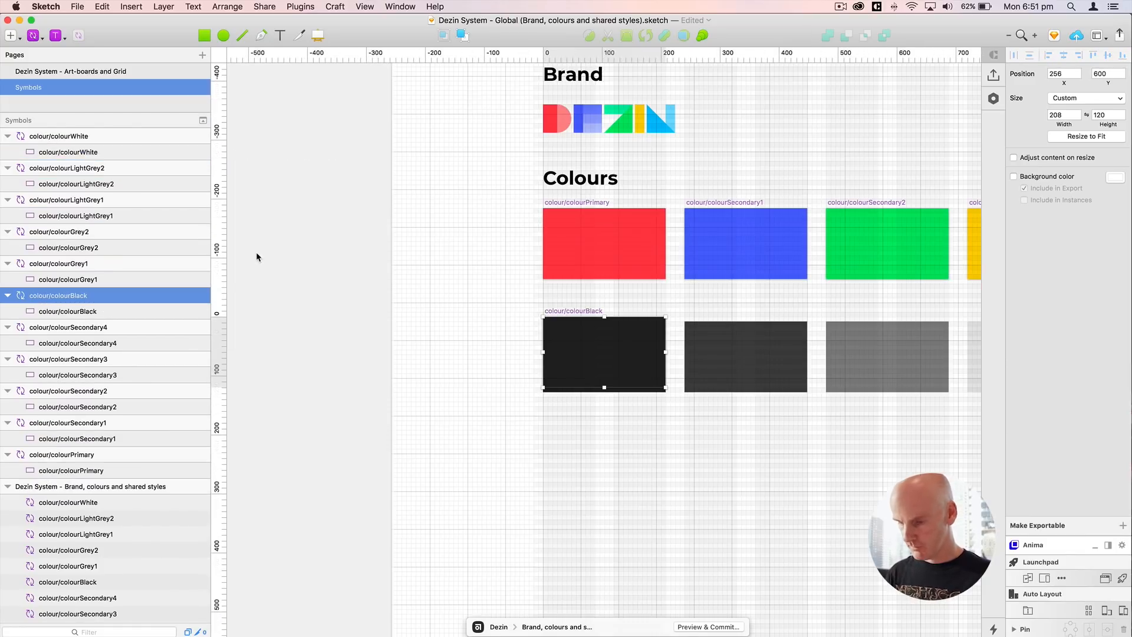
left_click_drag(652, 264, 501, 256)
key("super+minus")
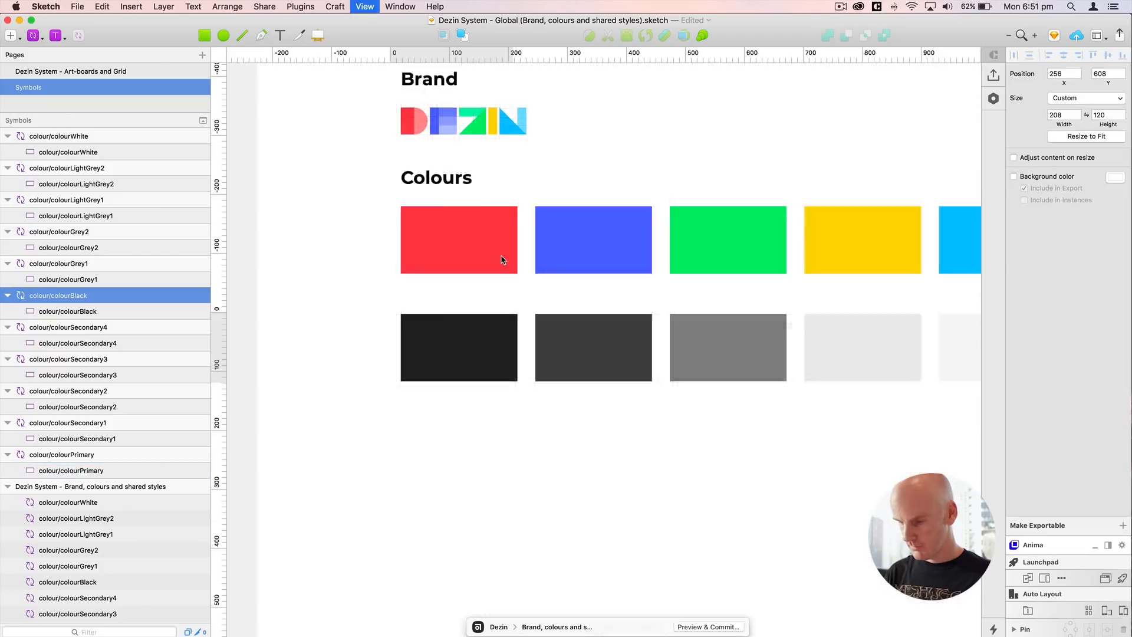
Step: Place the colour/colourGrey1 and colour/colourGrey2 symbol artboards over the dark grey and mid grey swatches in the second row
left_click_drag(673, 250, 482, 233)
left_click_drag(880, 312, 404, 304)
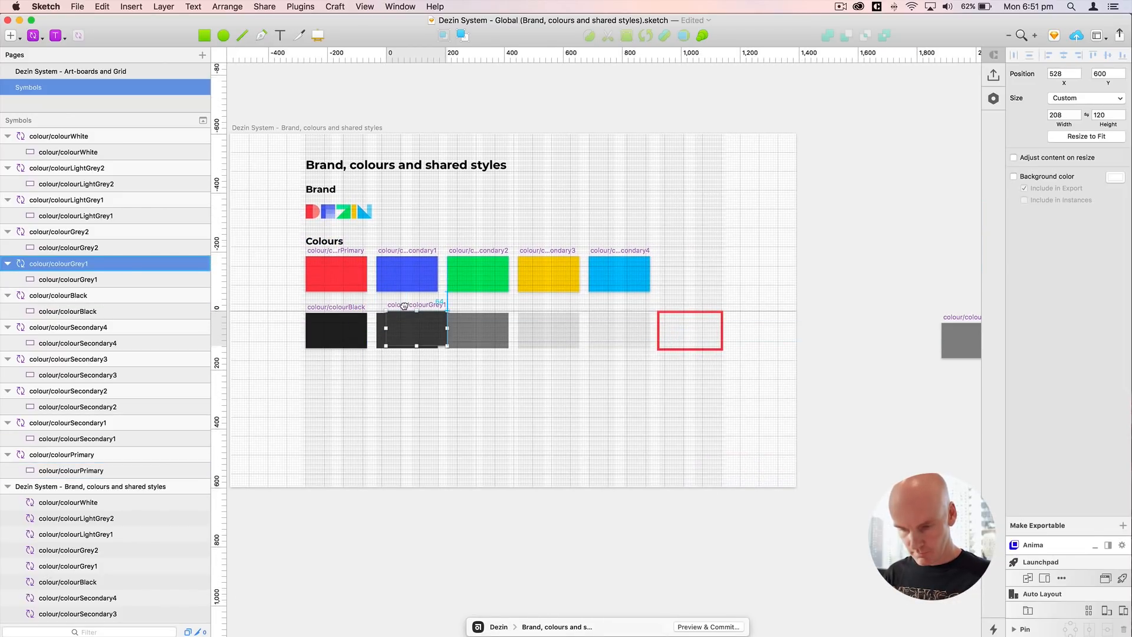
left_click_drag(716, 226, 651, 209)
left_click_drag(851, 303, 367, 280)
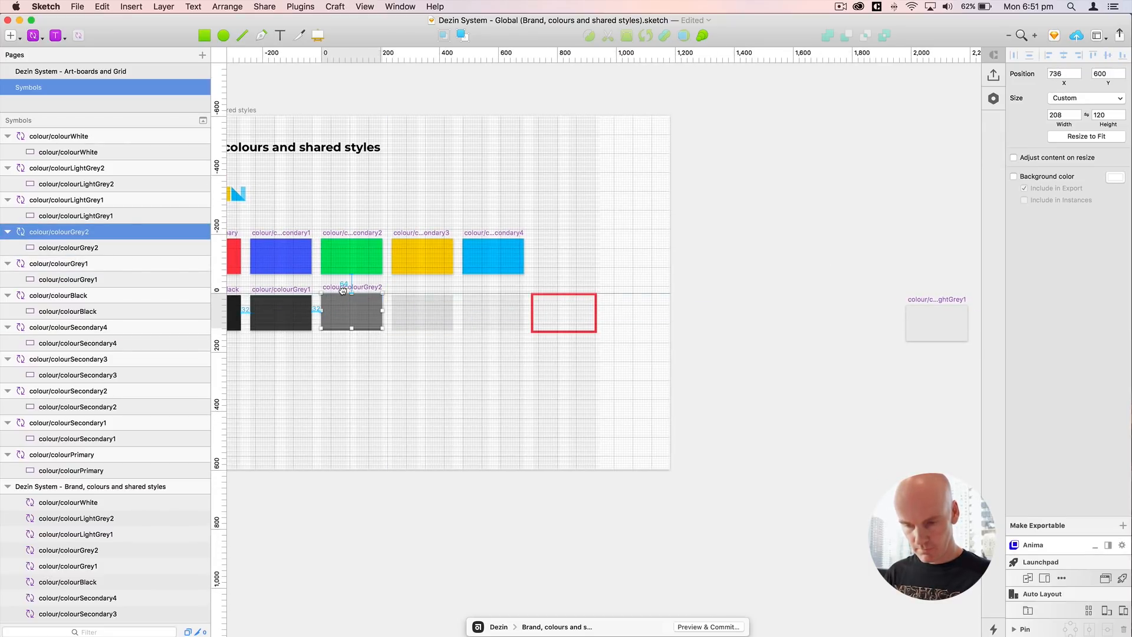
Step: Move the colour/colourLightGrey1 symbol artboard over the first light grey swatch at X 976, Y 608
left_click_drag(854, 168, 658, 135)
left_click_drag(739, 269, 546, 276)
left_click_drag(592, 253, 882, 217)
left_click_drag(819, 240, 503, 224)
scroll(457, 202, "right", 10)
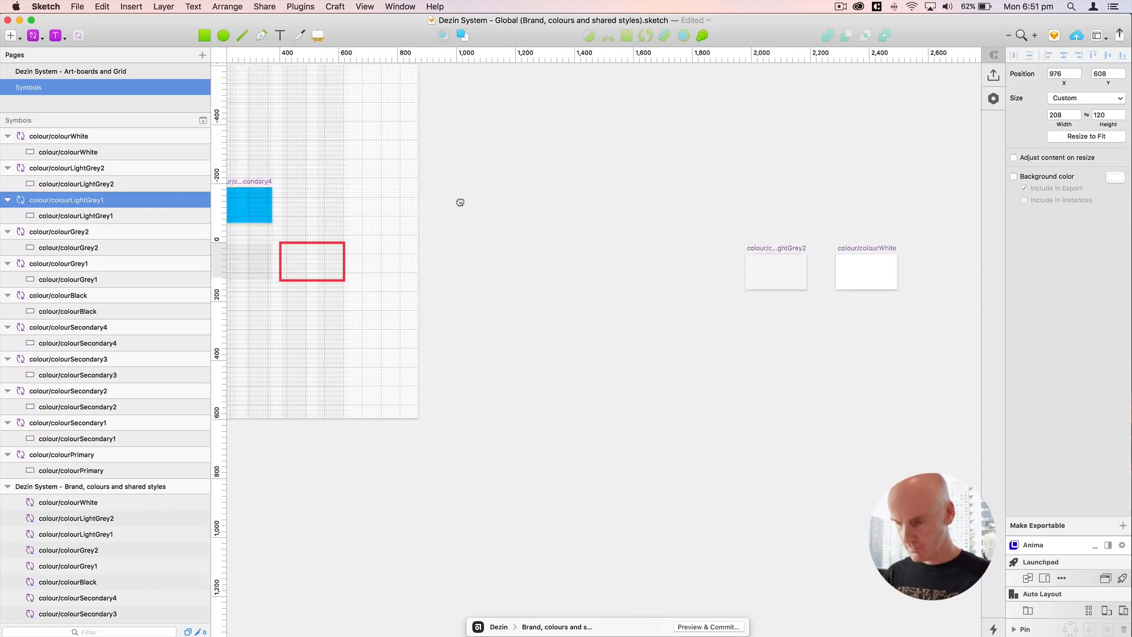
Step: Move the colour/colourLightGrey2 symbol artboard over the second light grey swatch at X 1216, Y 608
left_click(724, 257)
scroll(724, 257, "right", 5)
scroll(890, 242, "left", 7)
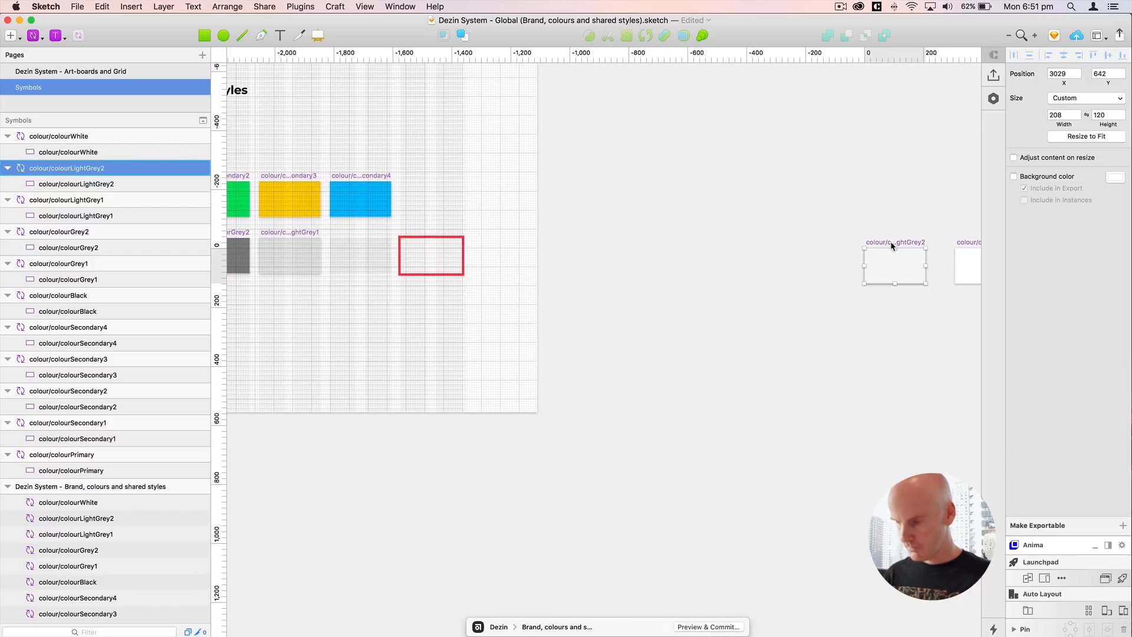
left_click_drag(887, 241, 534, 250)
scroll(535, 250, "left", 8)
left_click_drag(784, 216, 340, 237)
Step: Move the colour/colourWhite symbol artboard over the red-outlined white swatch at X 1456, Y 608
scroll(457, 210, "right", 10)
scroll(595, 187, "left", 10)
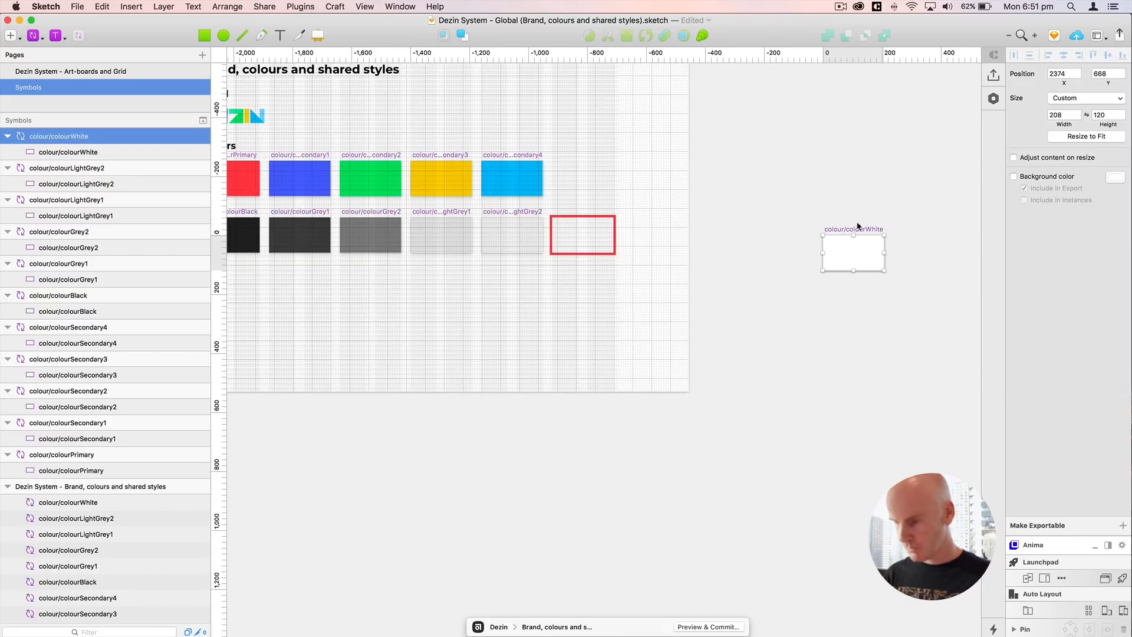
left_click_drag(853, 230, 583, 211)
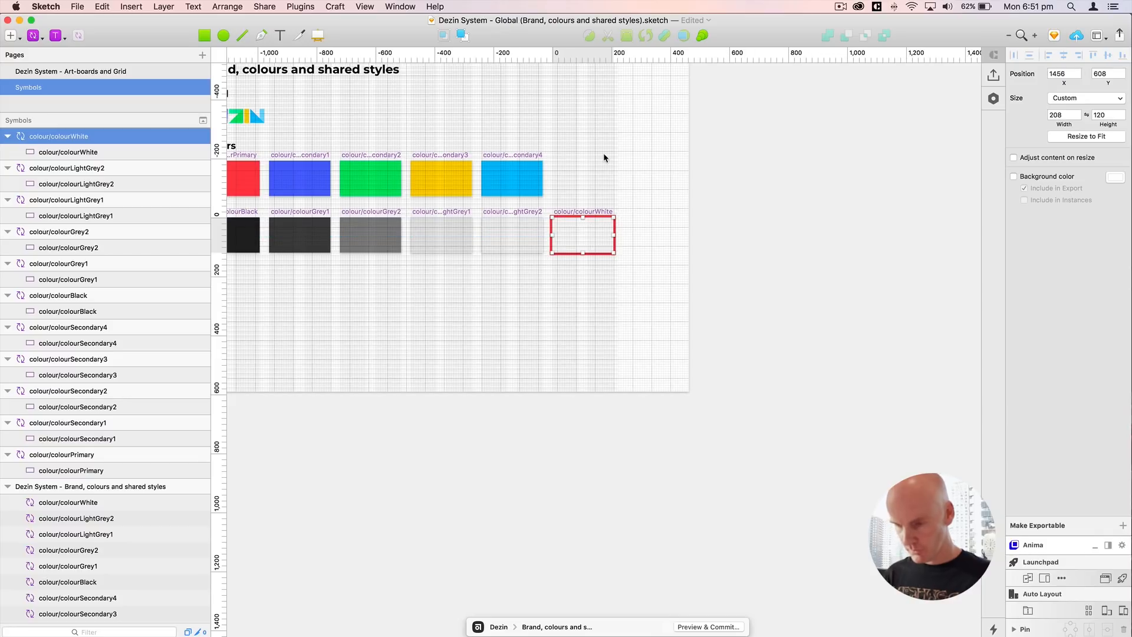
Step: Delete all the colour symbol instances, colourWhite to colourPrimary, from the brand artboard, keeping the symbol artboards placed over it
left_click(506, 216)
scroll(505, 214, "up", 5)
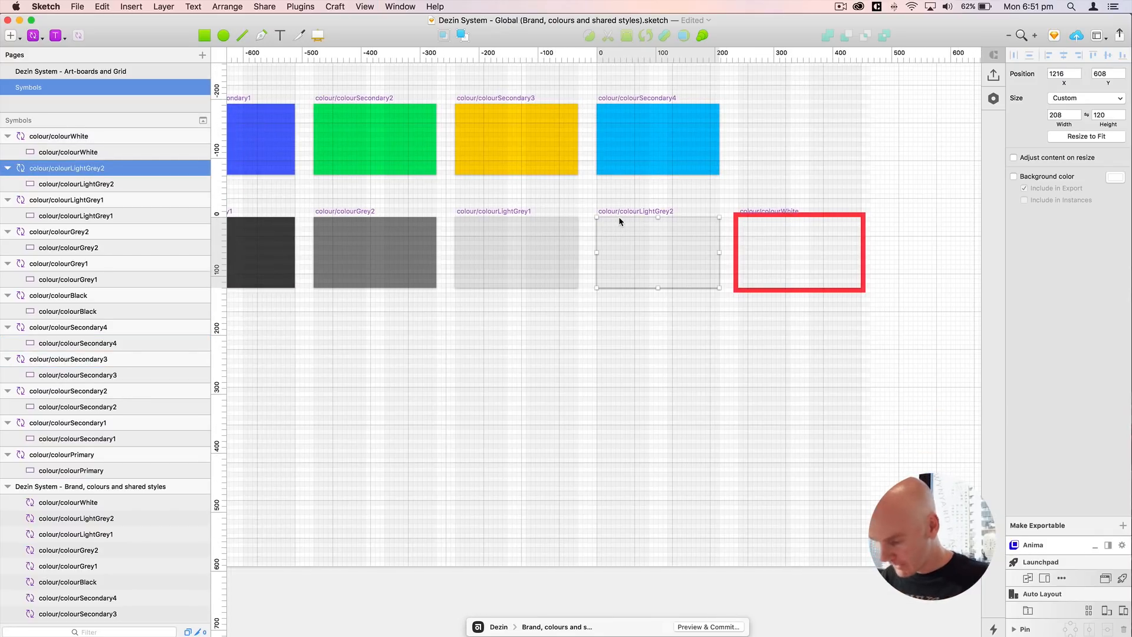
scroll(619, 221, "up", 5)
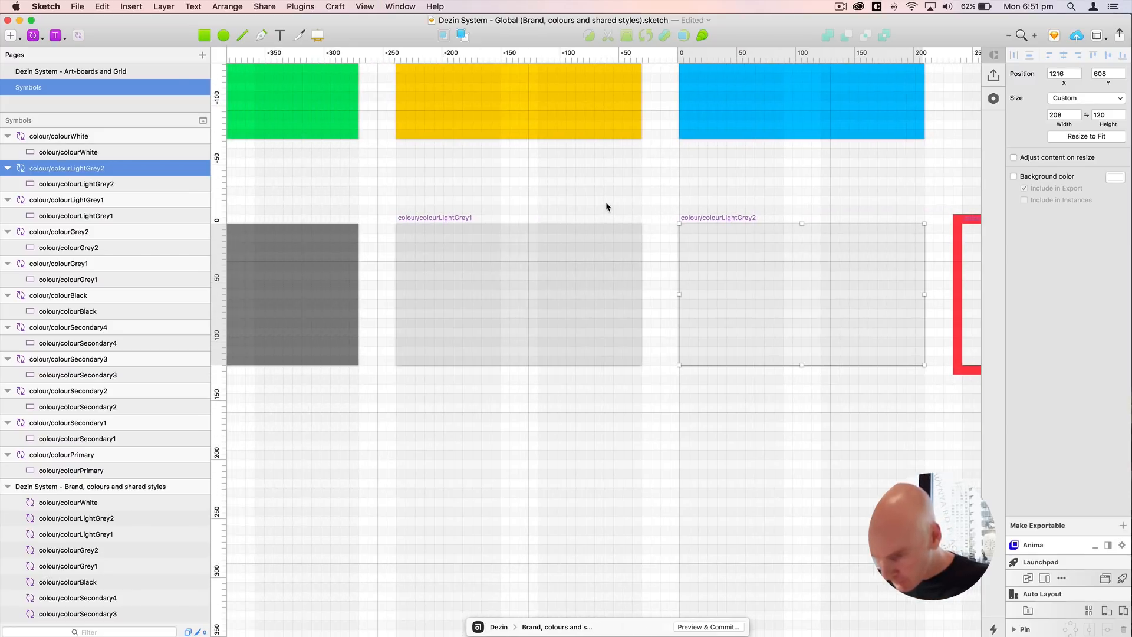
key("super+1")
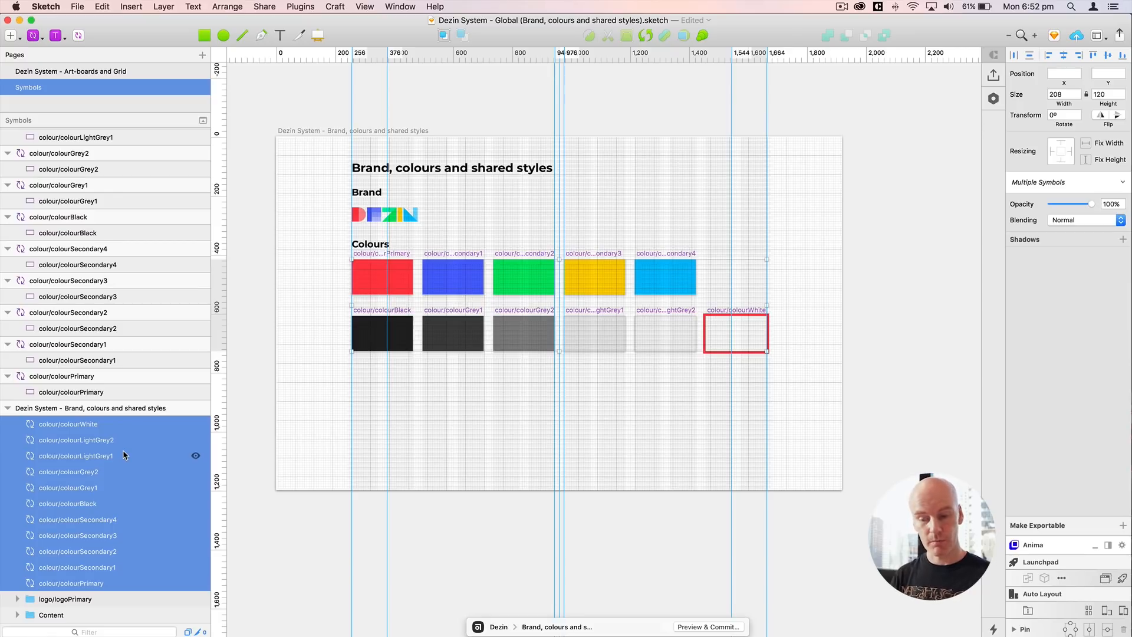
key("Delete")
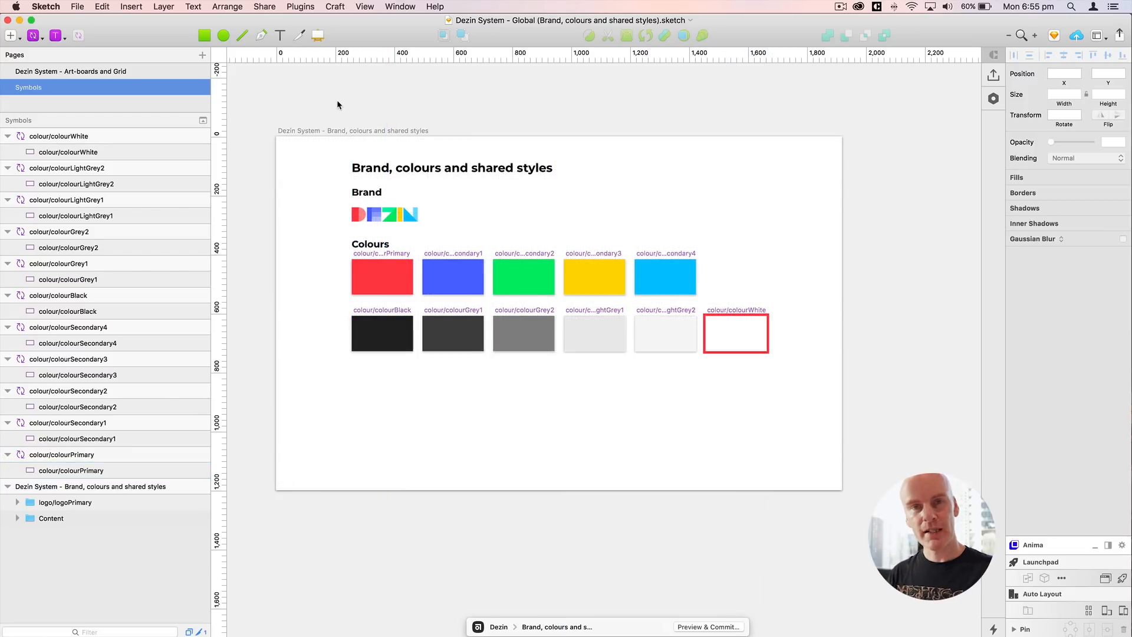
Step: Examine the colour group of shared styles available to the red colour/colourPrimary swatch rectangle
left_click(376, 289)
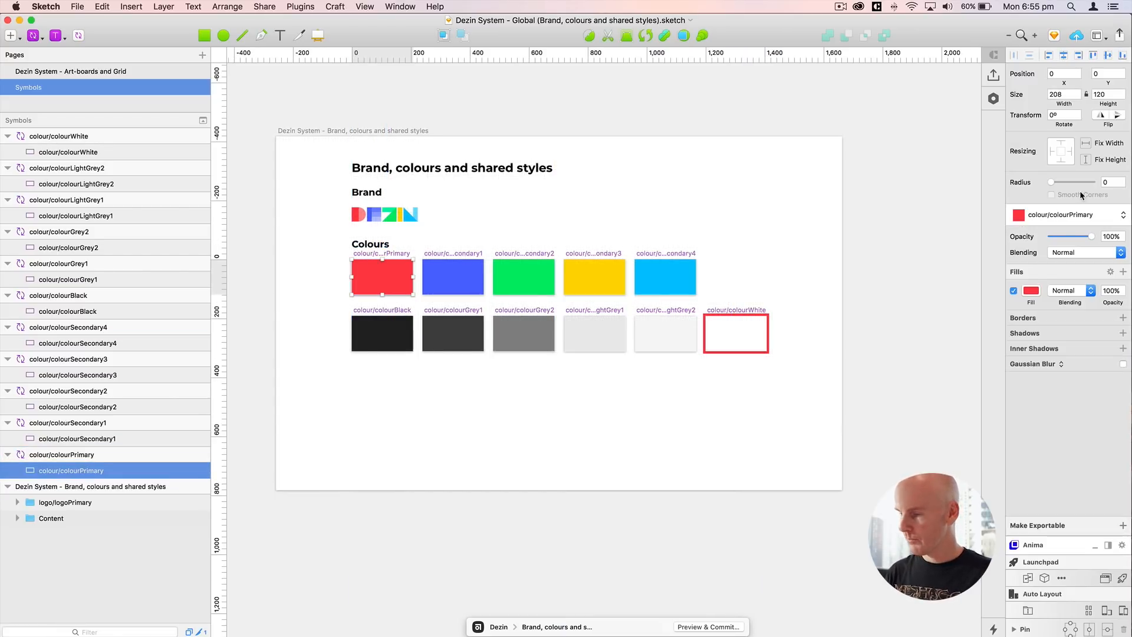
left_click(1072, 219)
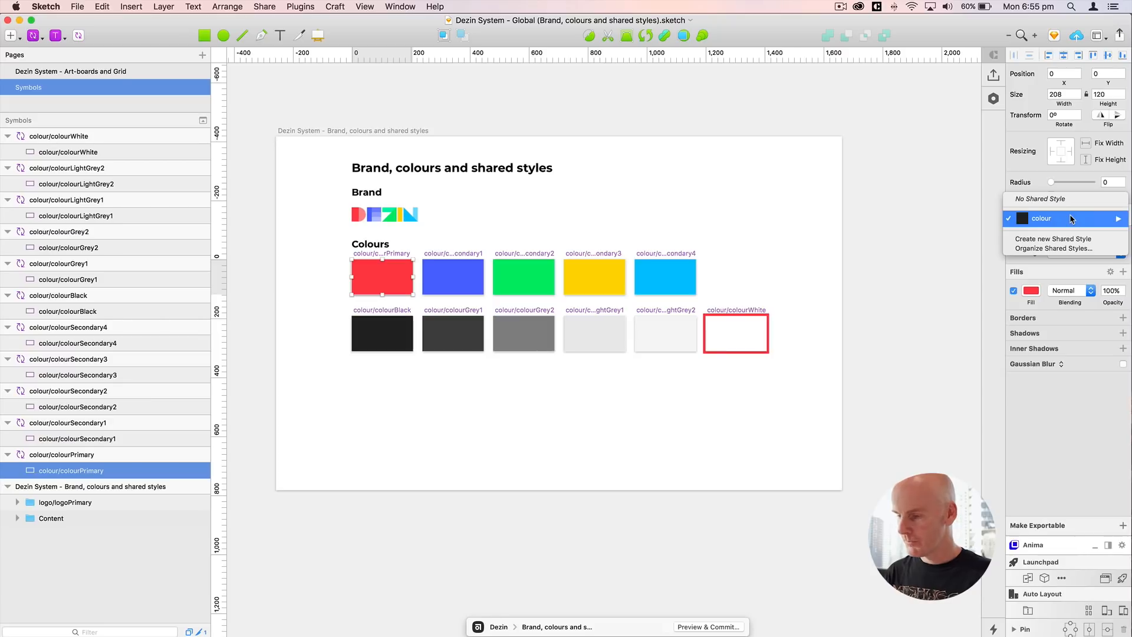
mouse_move(1066, 221)
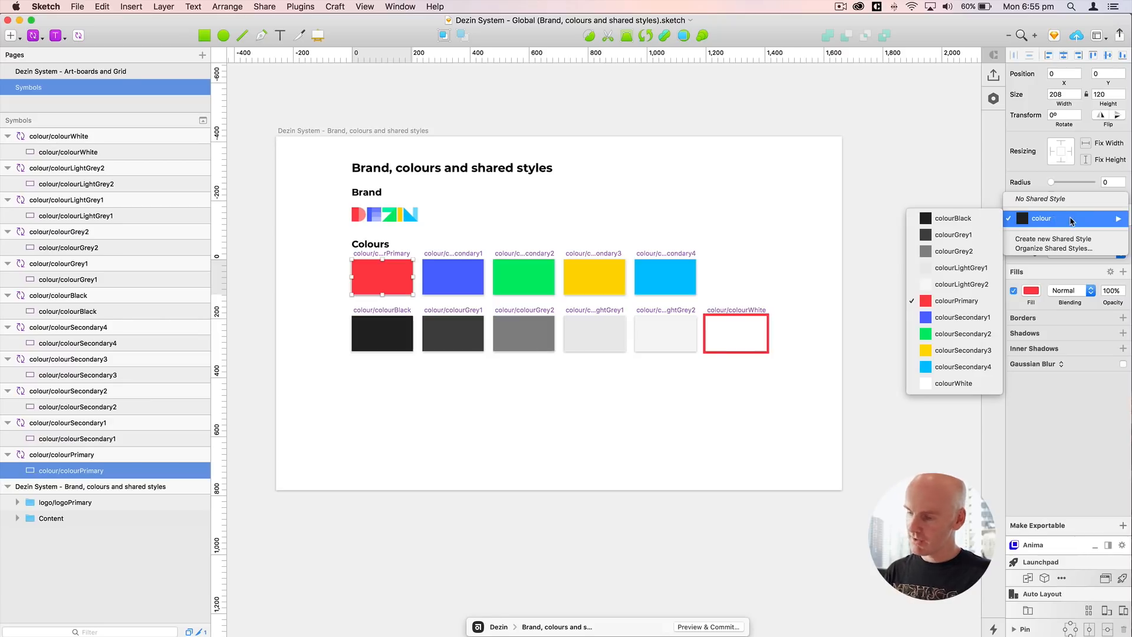
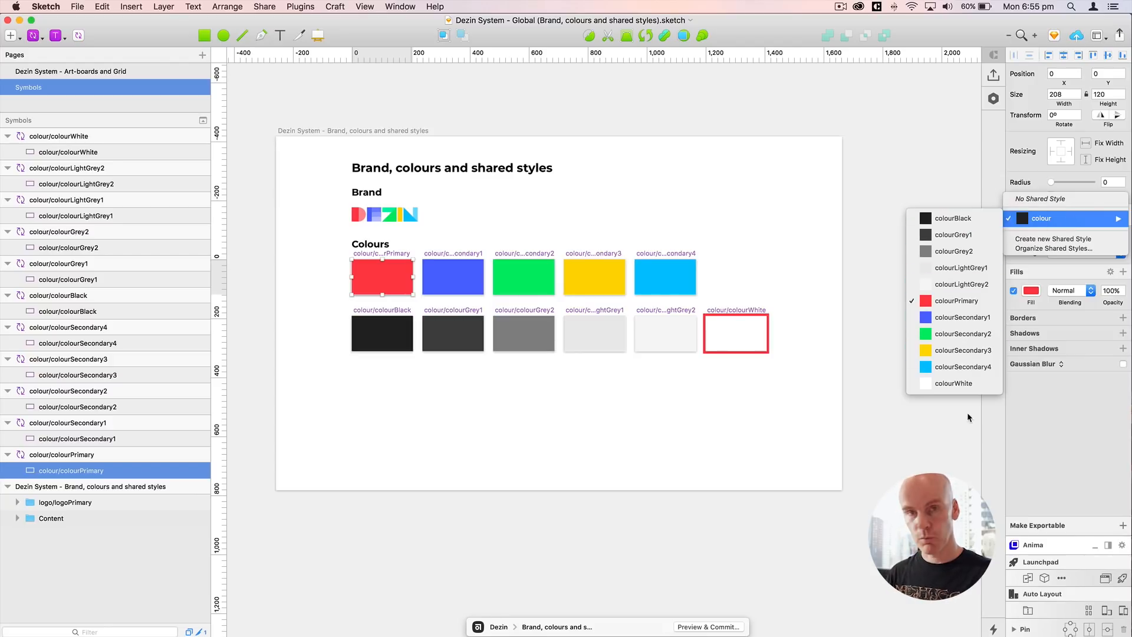
left_click(956, 300)
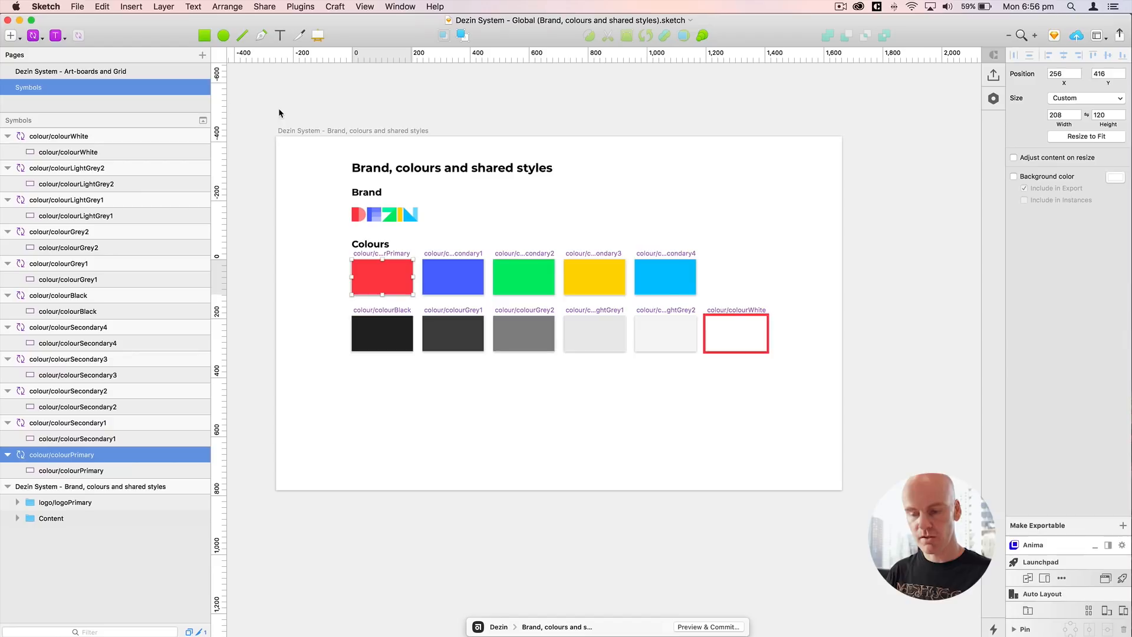
Step: Insert an instance of the colour/colourBlack symbol above the swatches on the brand artboard, at about X 1513, Y 154
left_click(32, 36)
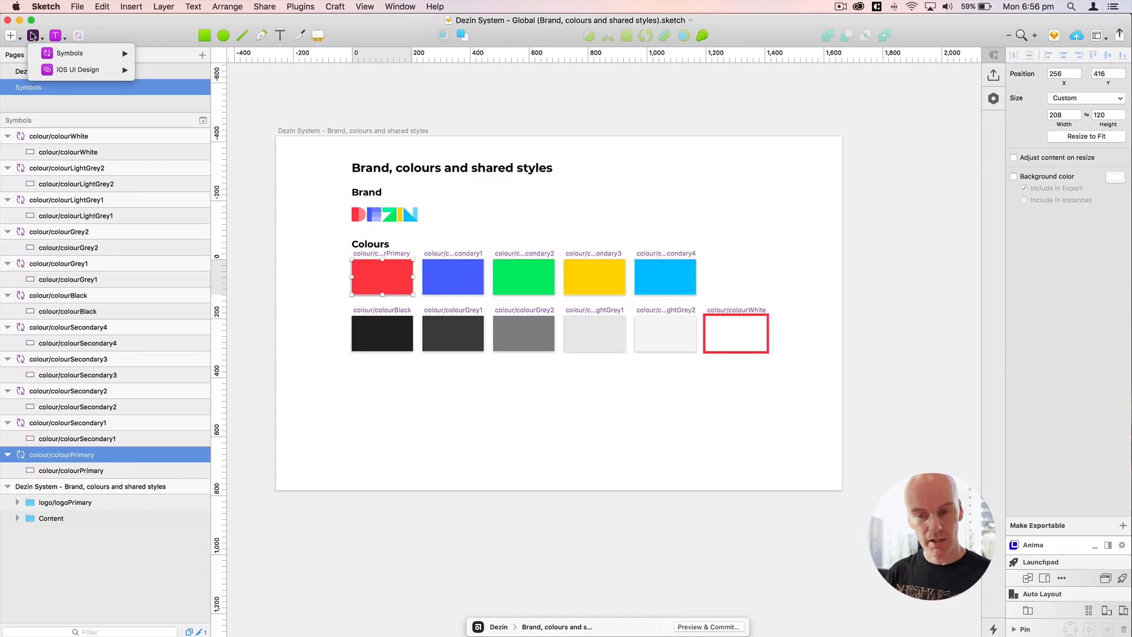
mouse_move(81, 58)
mouse_move(173, 54)
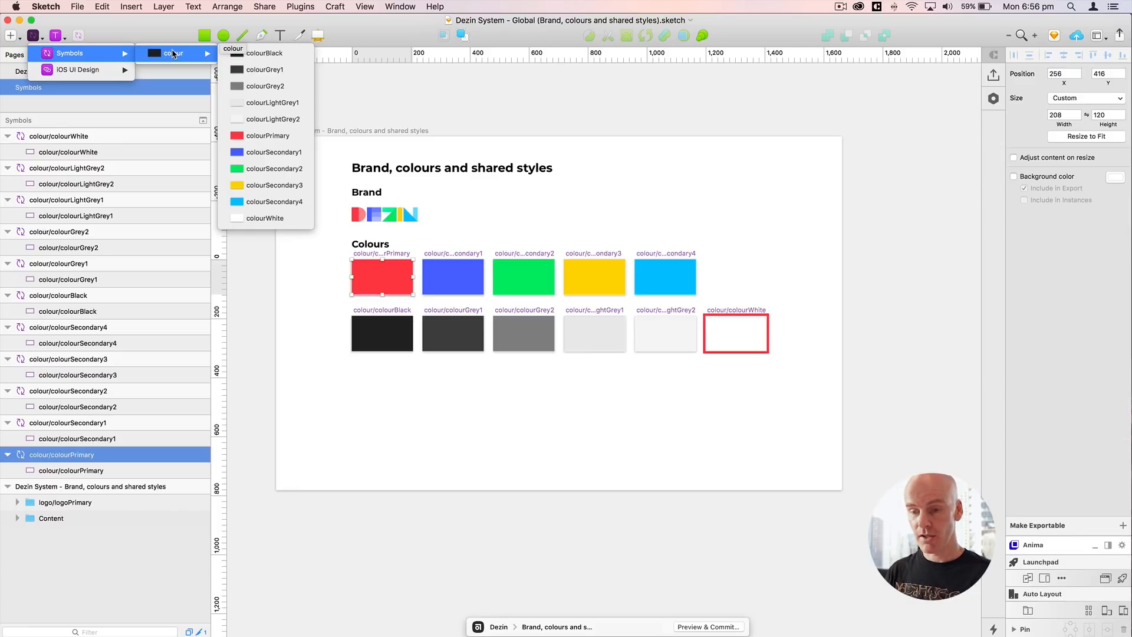
left_click(259, 53)
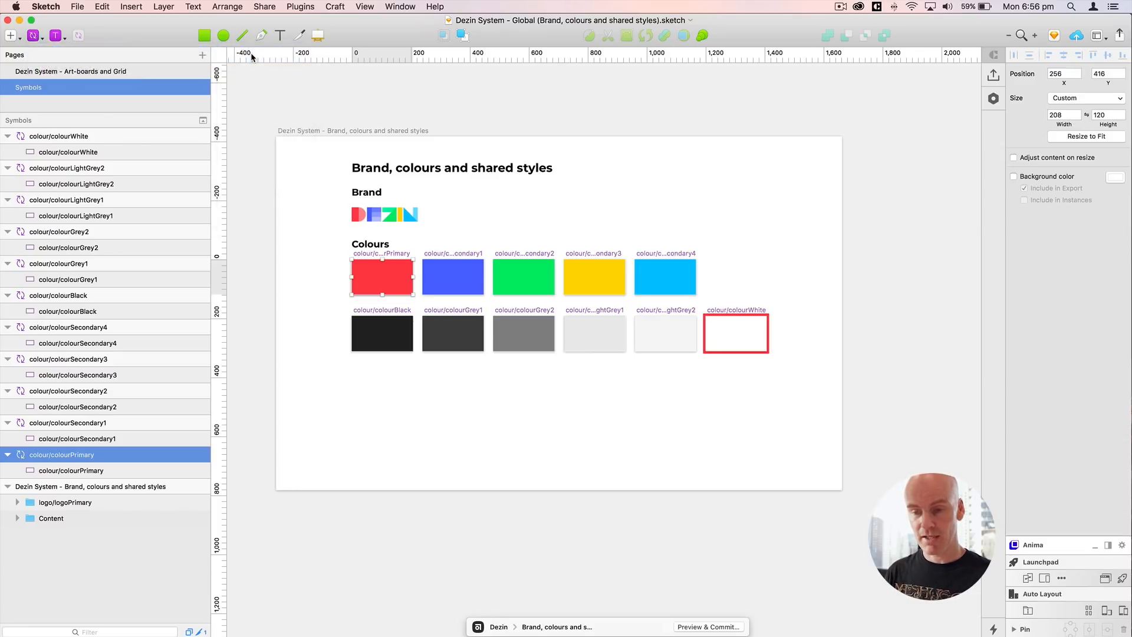
left_click(746, 175)
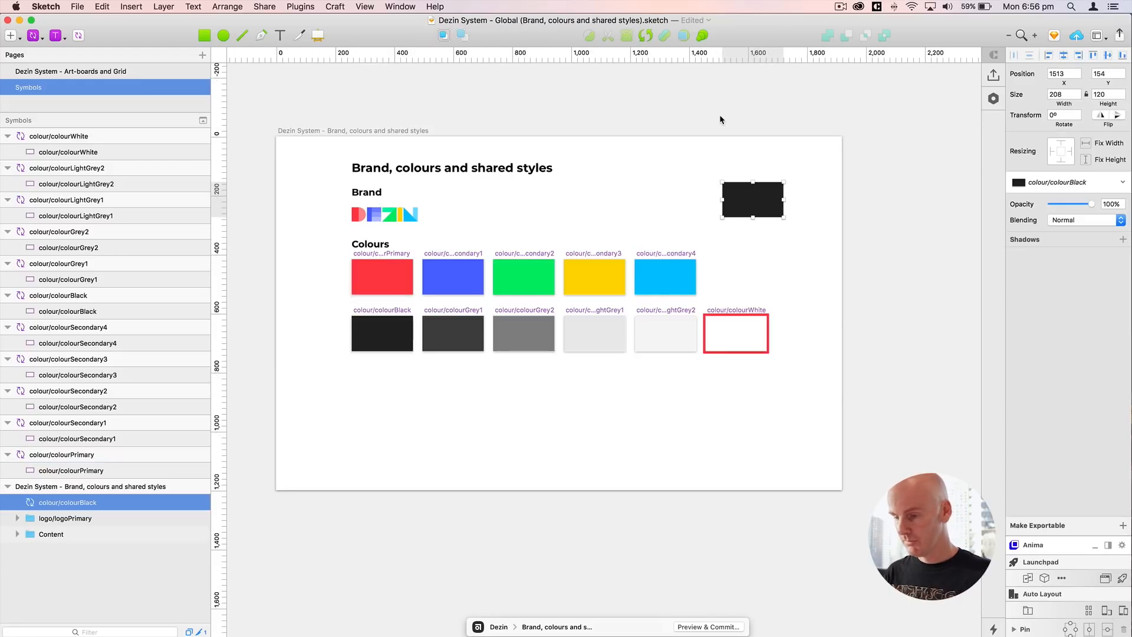
Step: Swap the inserted instance's symbol to colour/colourGrey1 and finally to colour/colourSecondary3
left_click(1038, 184)
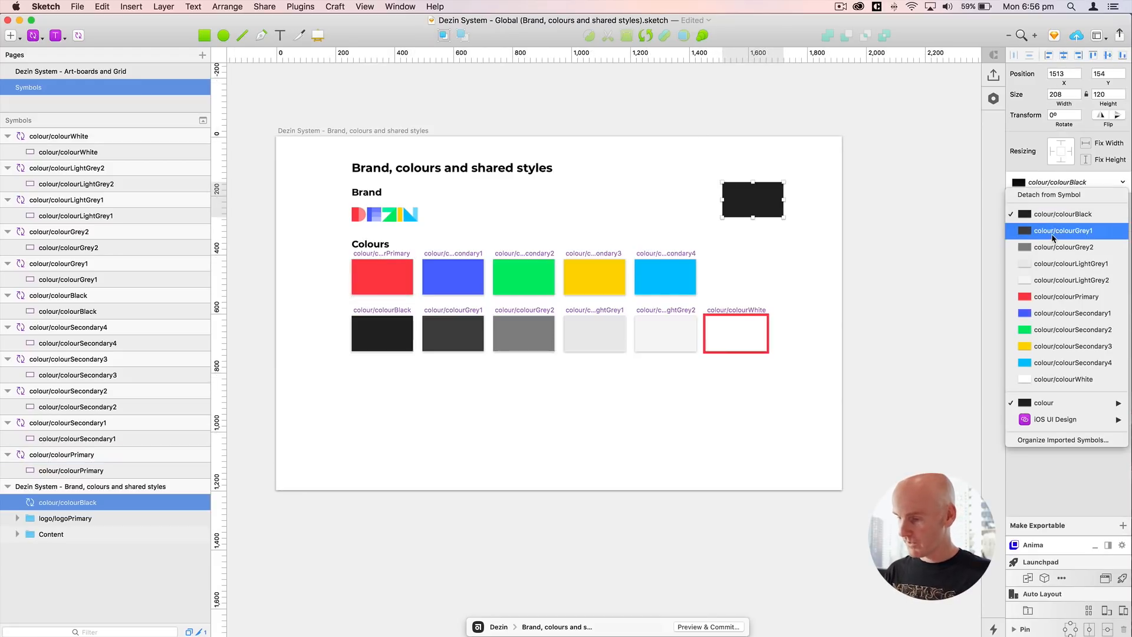
left_click(1053, 236)
left_click(1055, 184)
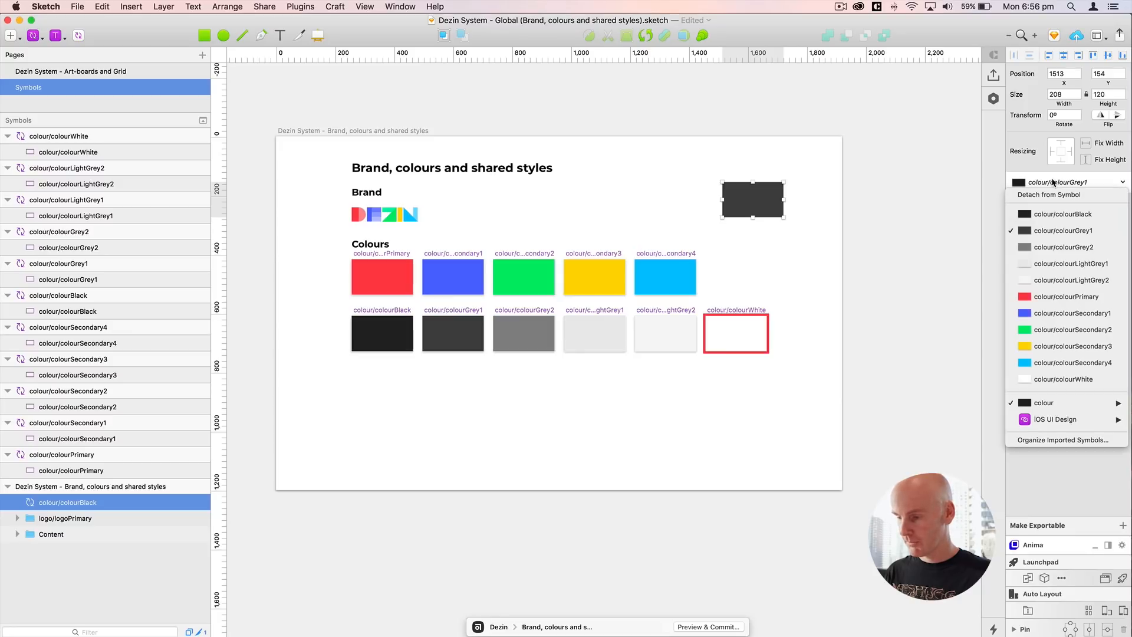
left_click(1059, 346)
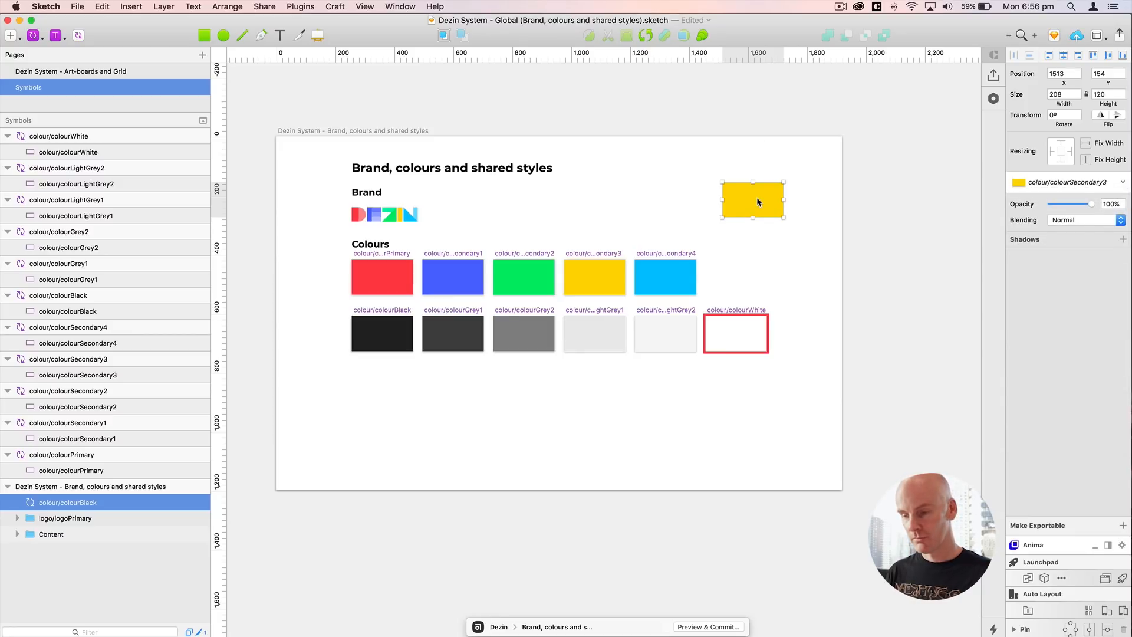
Step: Delete the yellow test instance from the brand artboard and save the document
key("Delete")
scroll(787, 303, "down", 3)
key("super+s")
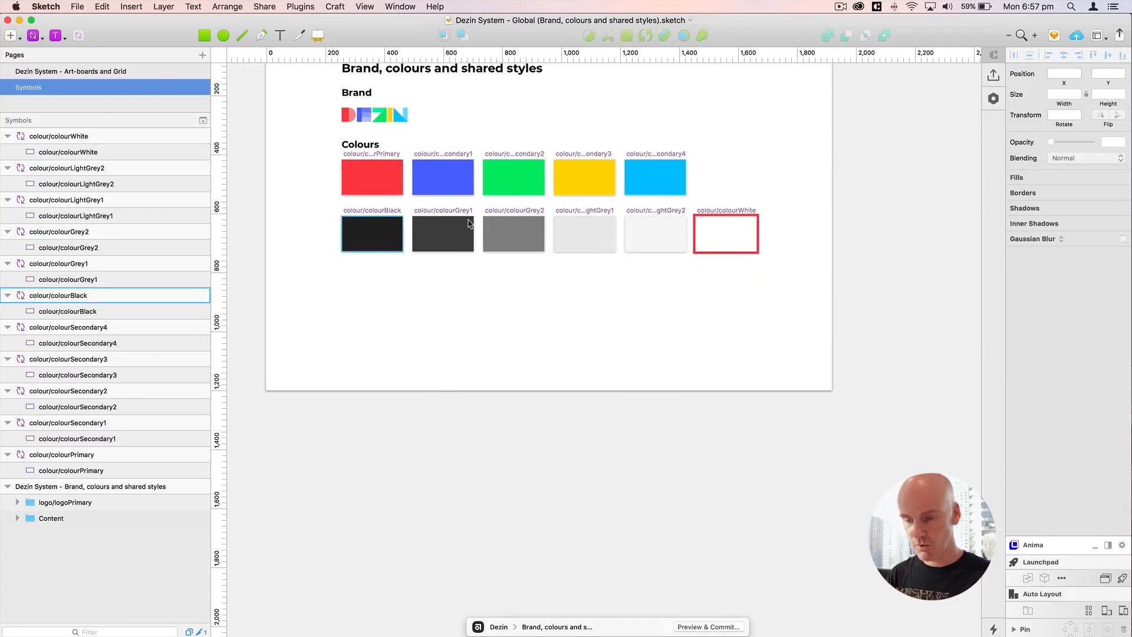
Step: Duplicate the Colours heading in the Content group, select the lower copy in the layer order, and show the layout columns and grid
left_click(371, 144)
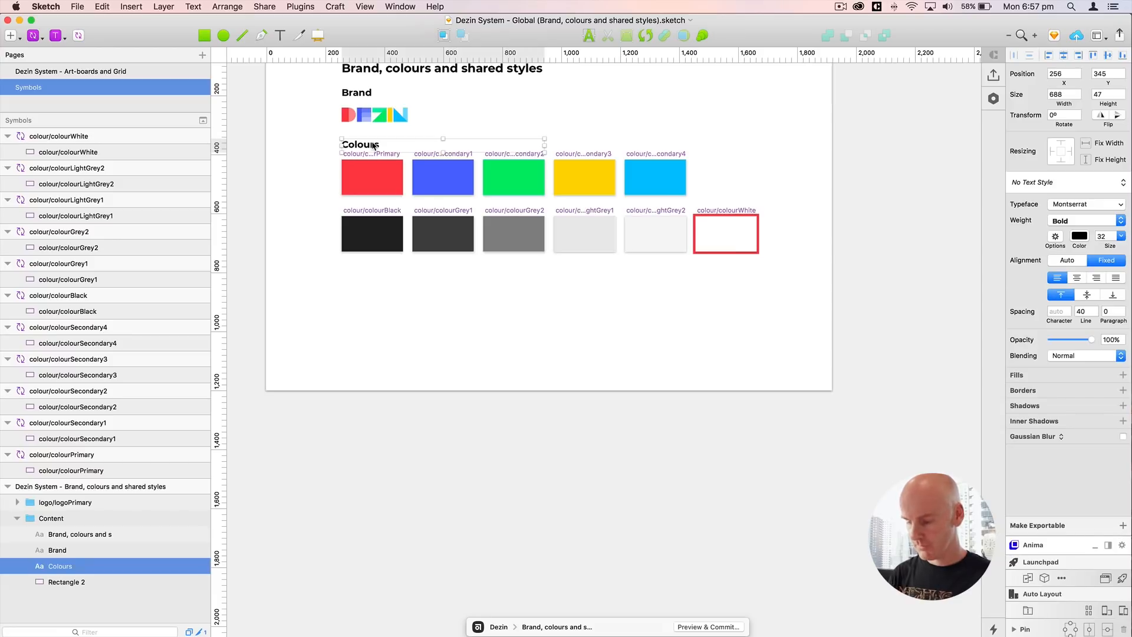
scroll(372, 145, "up", 5)
key("super+d")
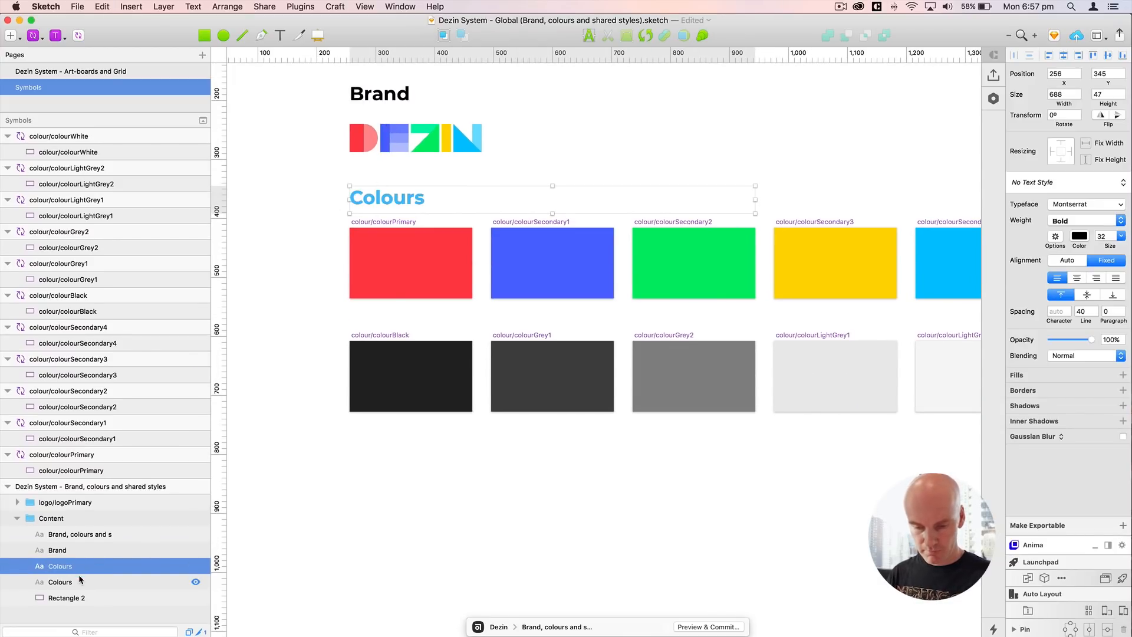
left_click(80, 580)
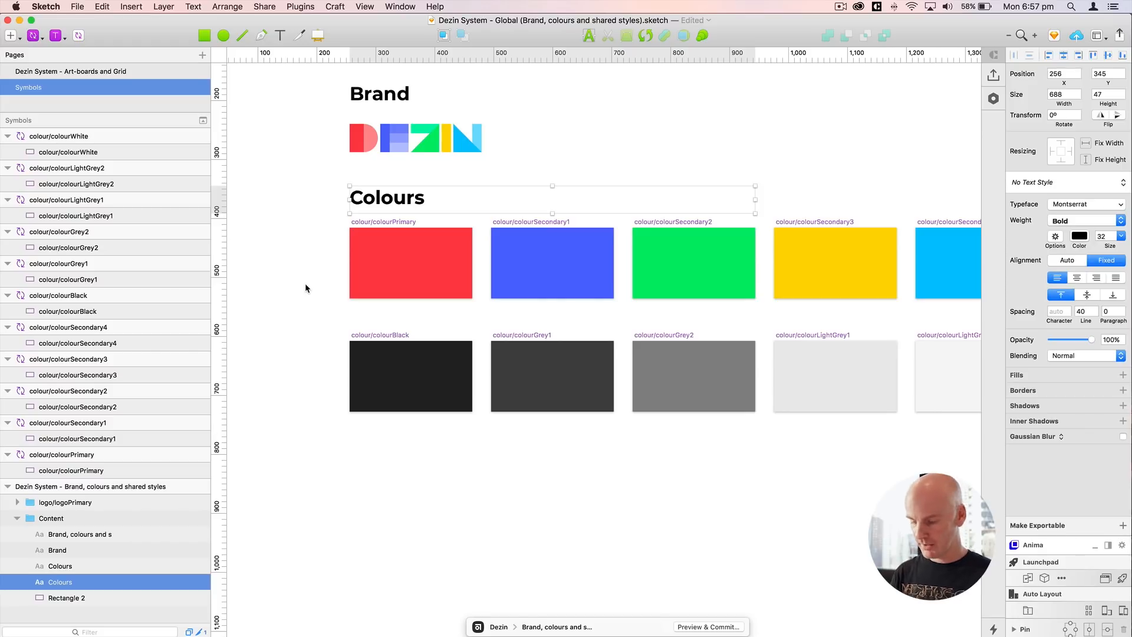
key("ctrl+l")
key("ctrl+g")
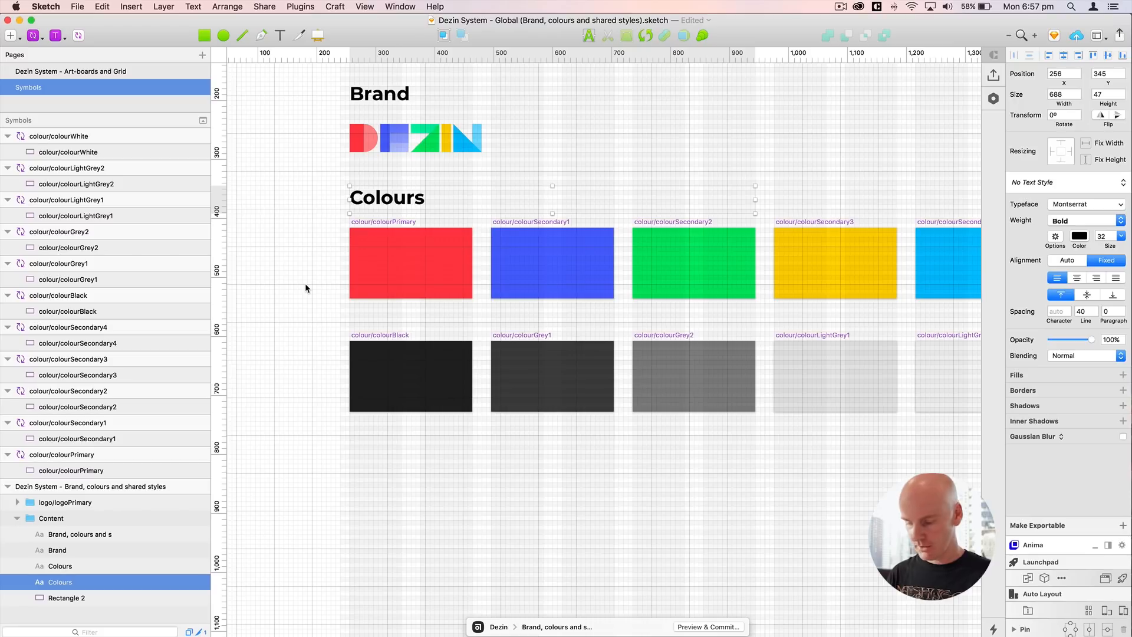
Step: Move the duplicated "Colours" heading straight down to Y 809, below the black and grey swatch row
key("shift+Down")
key("shift+Down")
key("shift+Down")
key("shift+Down")
key("shift+Down")
key("shift+Down")
key("shift+Down")
key("shift+Down")
key("shift+Down")
key("shift+Down")
key("shift+Down")
key("shift+Down")
key("shift+Down")
key("shift+Down")
key("shift+Down")
key("shift+Down")
key("shift+Down")
key("shift+Down")
key("shift+Down")
key("shift+Down")
key("shift+Down")
key("shift+Down")
key("shift+Down")
key("shift+Down")
key("shift+Down")
key("shift+Down")
key("shift+Down")
key("shift+Down")
key("shift+Down")
key("shift+Down")
key("shift+Down")
key("shift+Down")
key("shift+Down")
key("shift+Down")
key("shift+Down")
key("shift+Down")
key("shift+Down")
key("shift+Down")
key("shift+Down")
key("shift+Down")
key("shift+Down")
key("shift+Down")
key("shift+Down")
key("shift+Down")
key("shift+Down")
key("shift+Down")
key("shift+Down")
key("shift+Down")
key("shift+Down")
key("shift+Down")
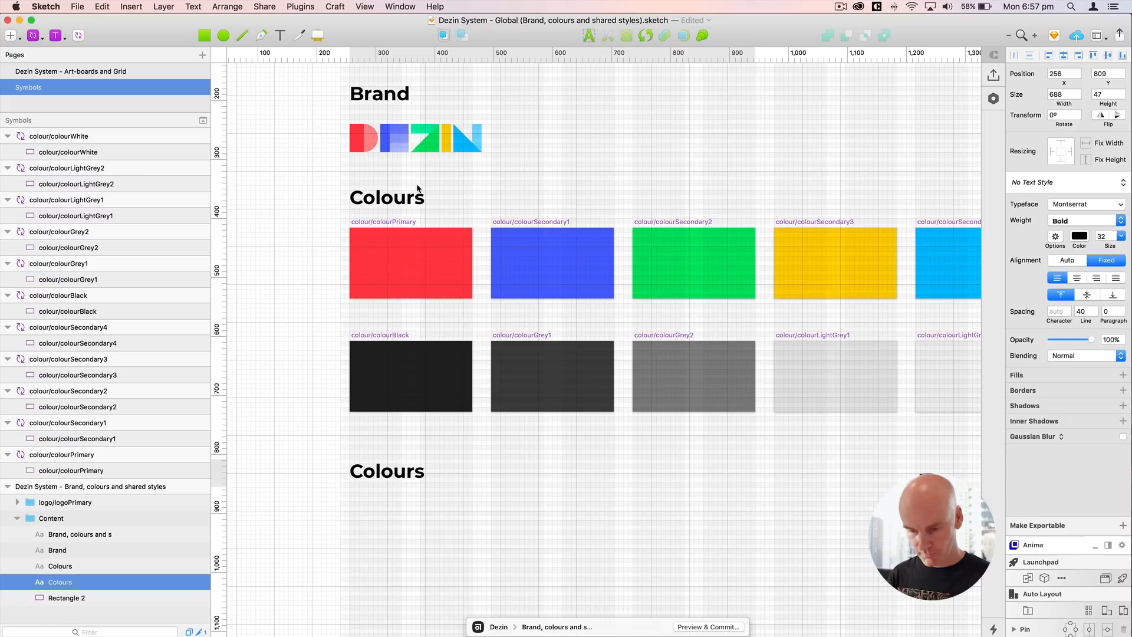
Step: Change the text of the lower duplicated heading to "Styles"
double_click(378, 461)
key("BackSpace")
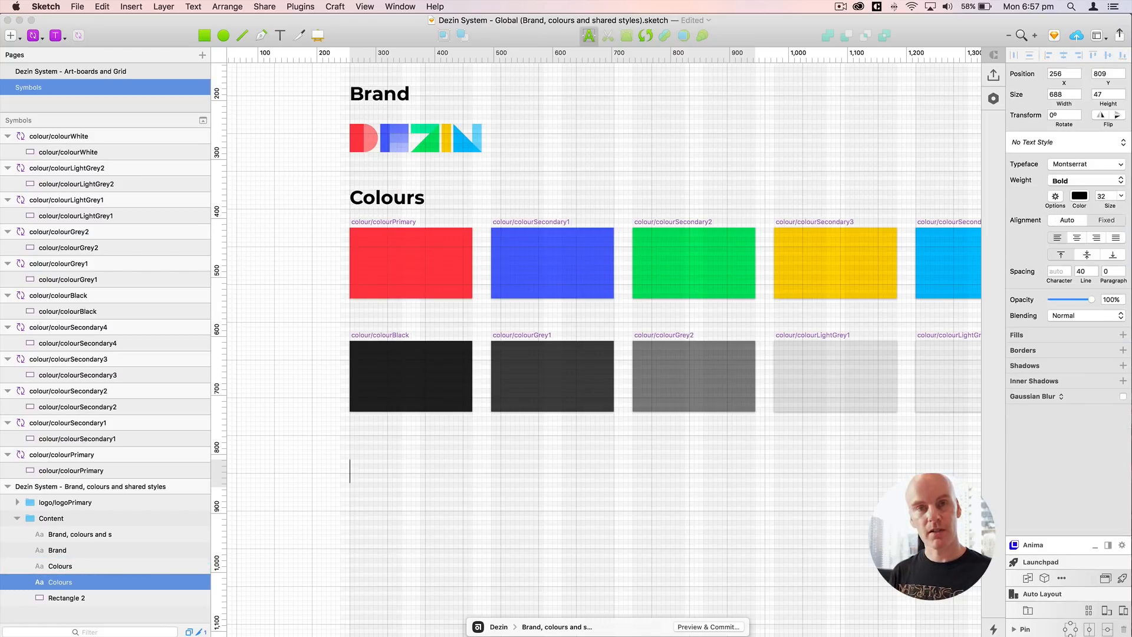
type("Styles")
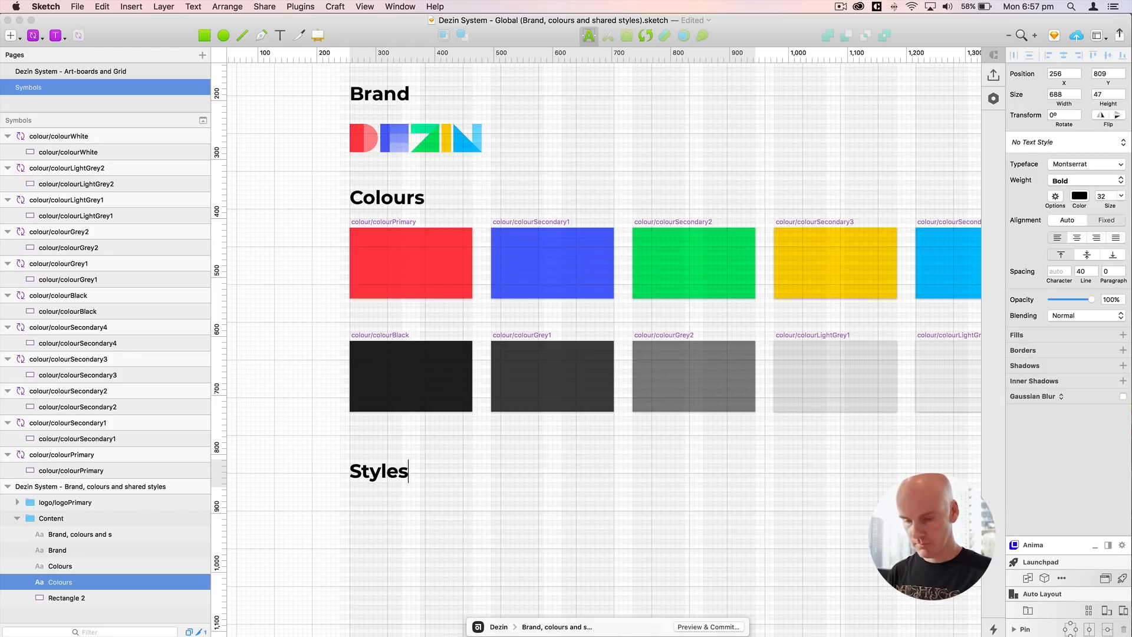
key("Escape")
Step: Draw a horizontal line about 88 px long beneath the "Styles" heading, at about Y 912.5 and aligned with the heading's left edge
scroll(302, 330, "down", 5)
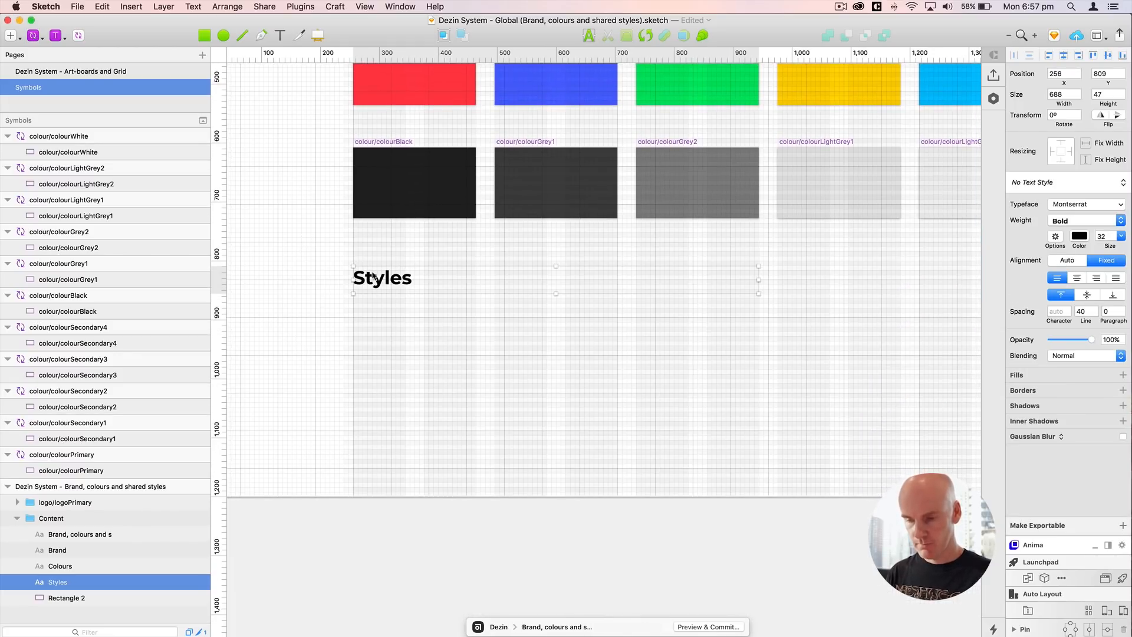
key("super+plus")
left_click_drag(467, 345, 687, 204)
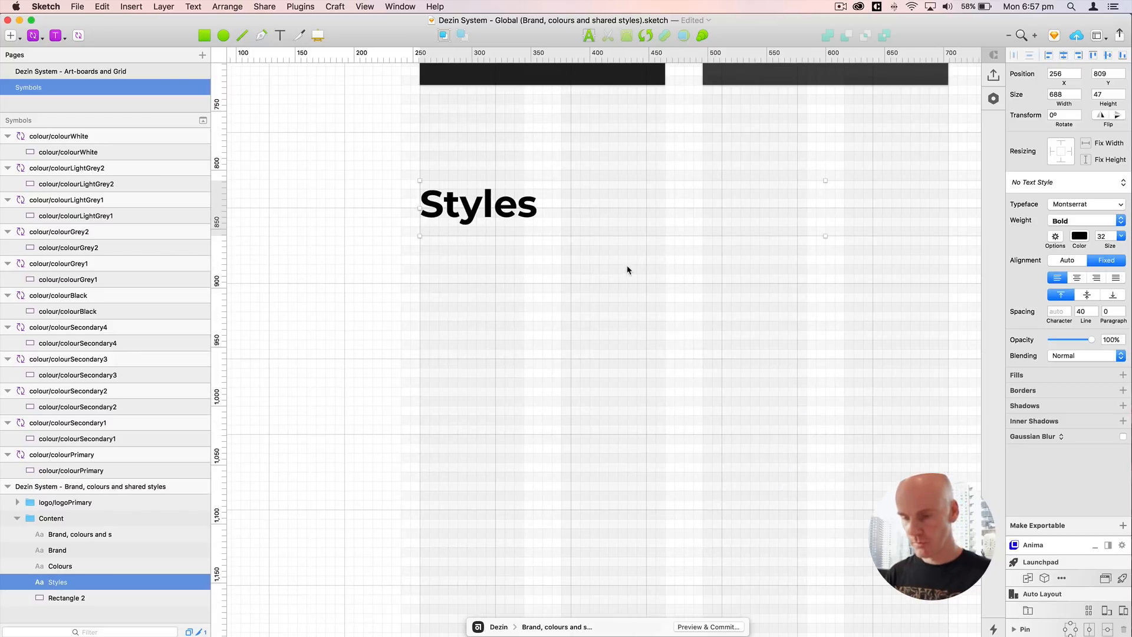
left_click_drag(626, 266, 557, 216)
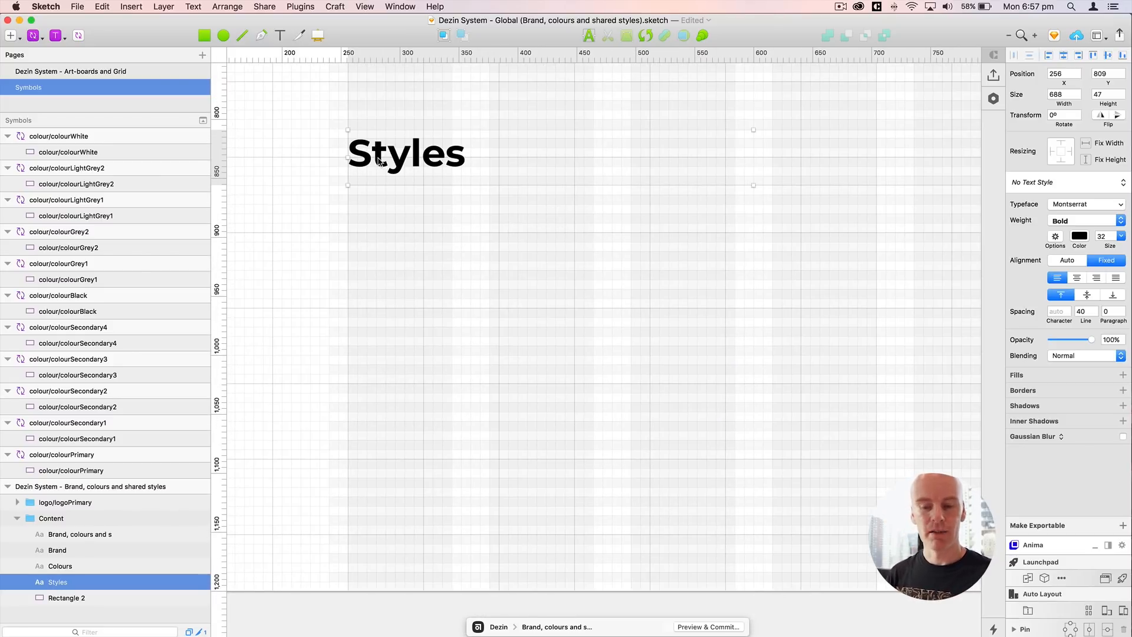
left_click(242, 37)
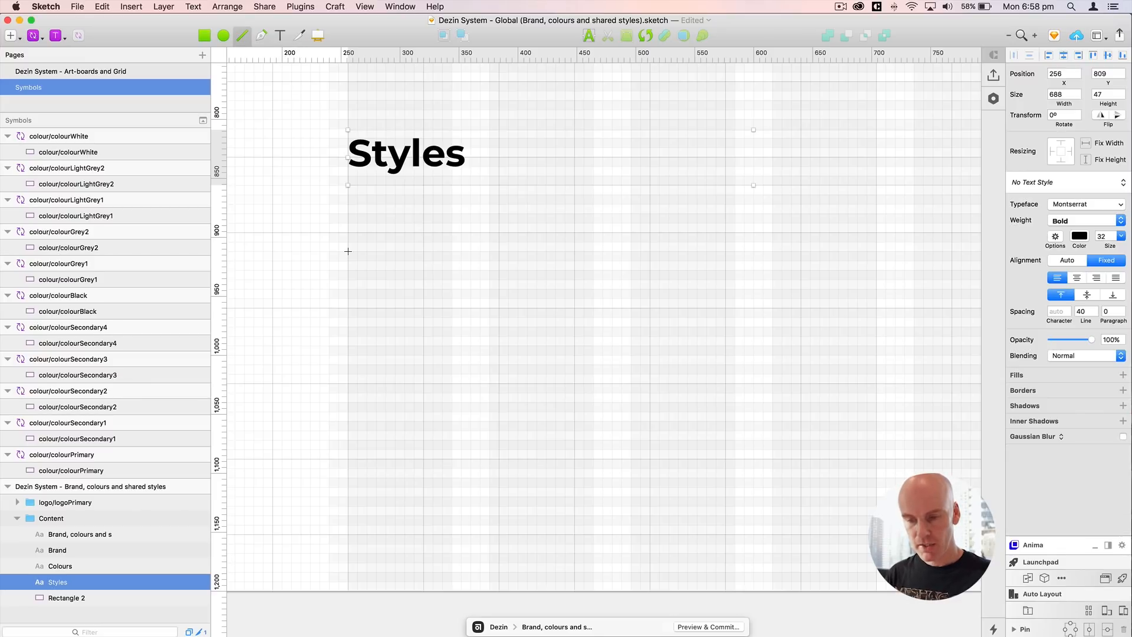
mouse_move(348, 251)
left_mouse_down()
mouse_move(666, 254)
mouse_move(404, 254)
mouse_move(452, 259)
mouse_move(358, 163)
left_mouse_up()
key("super+plus")
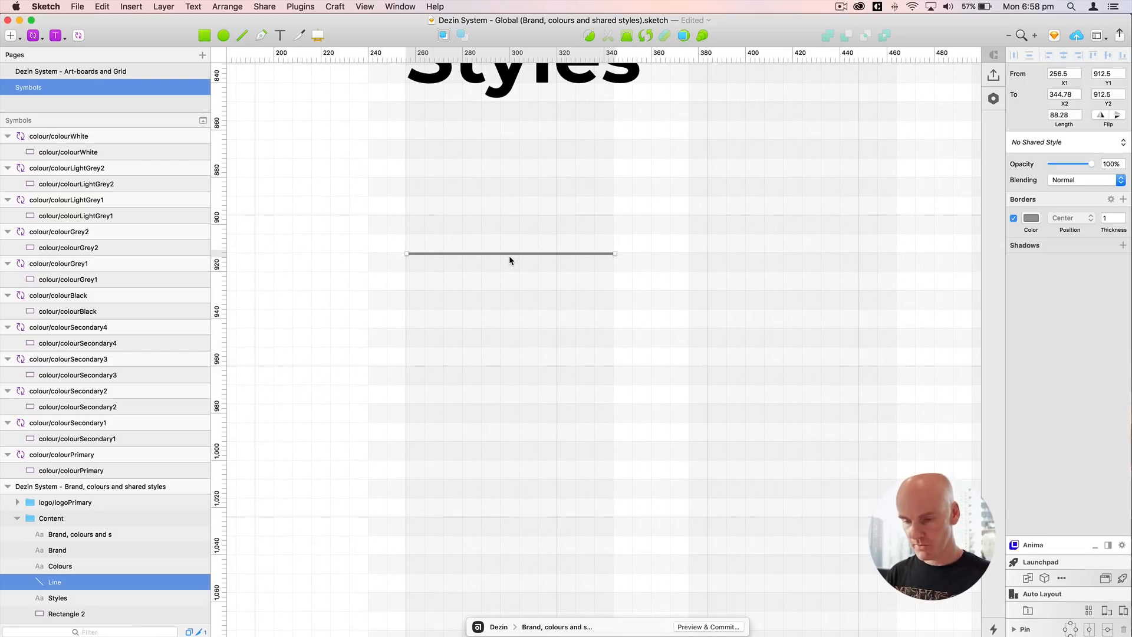
Step: Give the new line under the "Styles" heading rounded border ends
left_click(453, 204)
left_click(418, 253, "super")
key("super+minus")
key("super+plus")
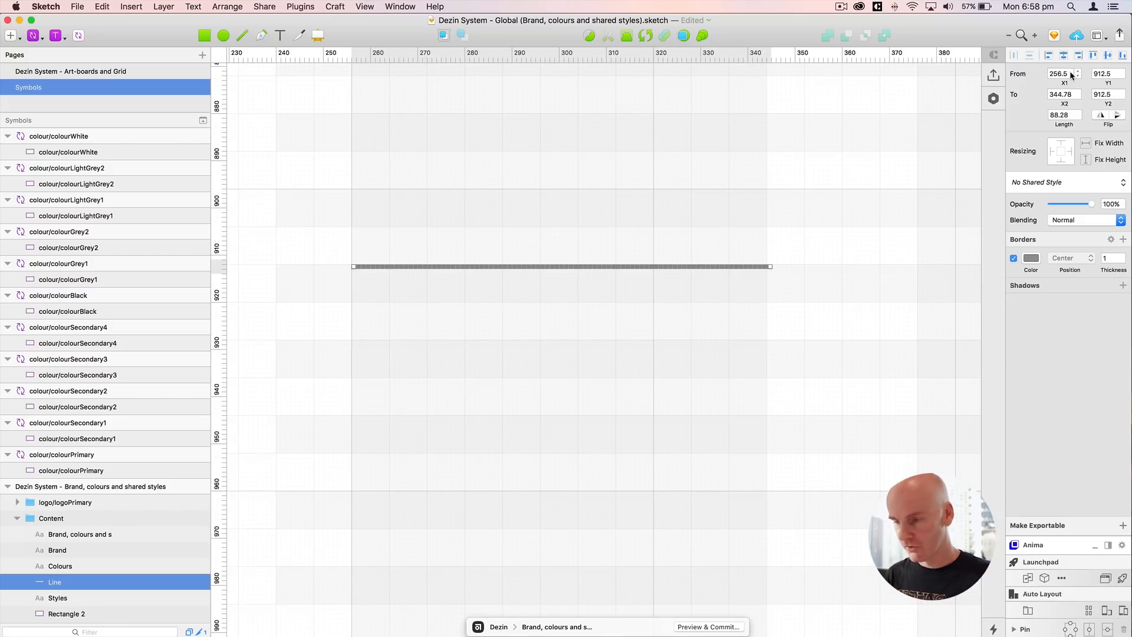
left_click(1110, 240)
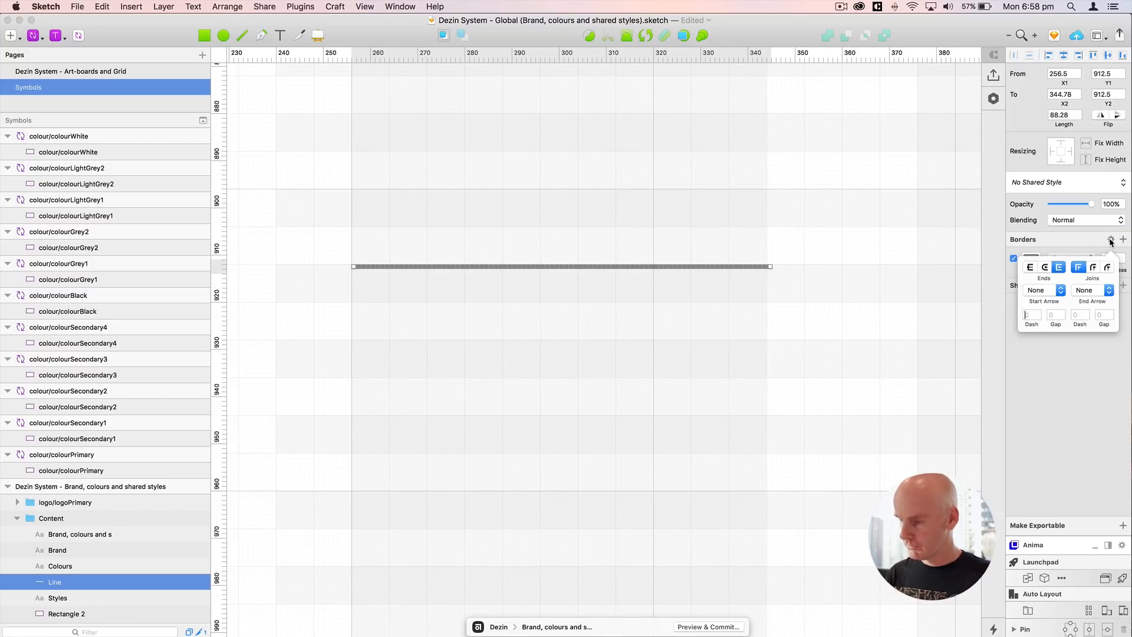
left_click(1045, 268)
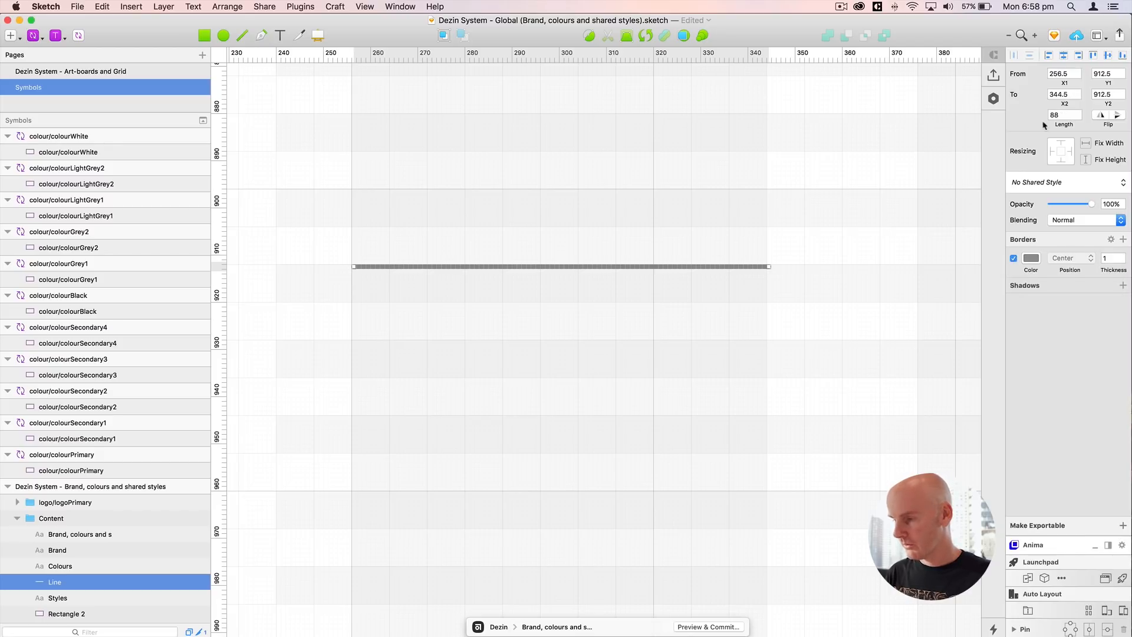
Step: Set the line's length to 87
left_click_drag(1060, 113, 1038, 109)
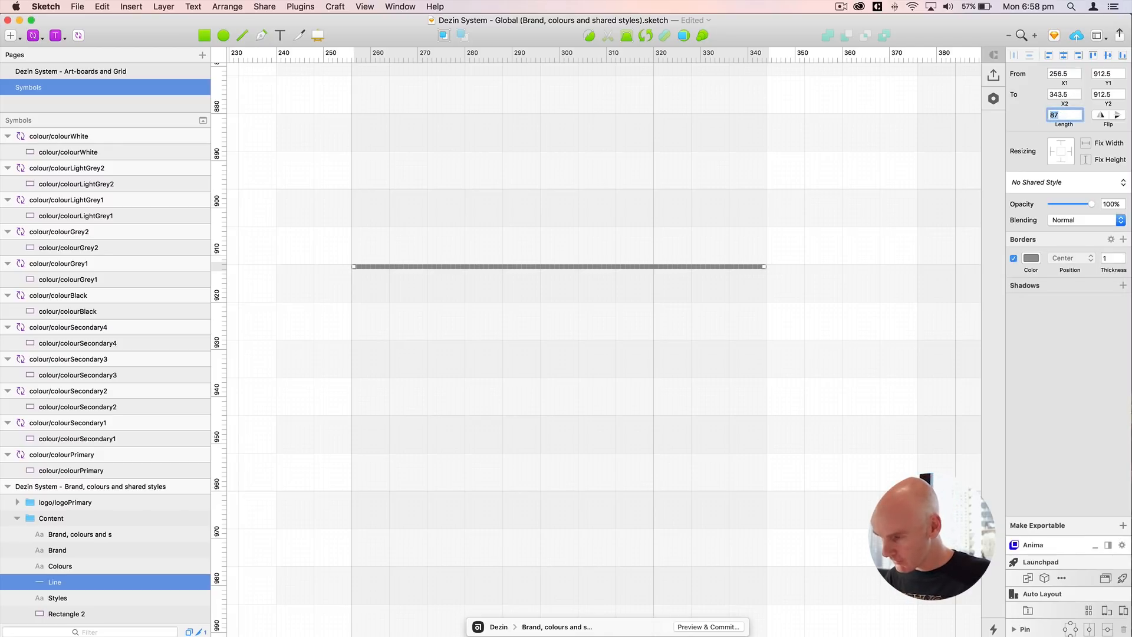
left_click(700, 280)
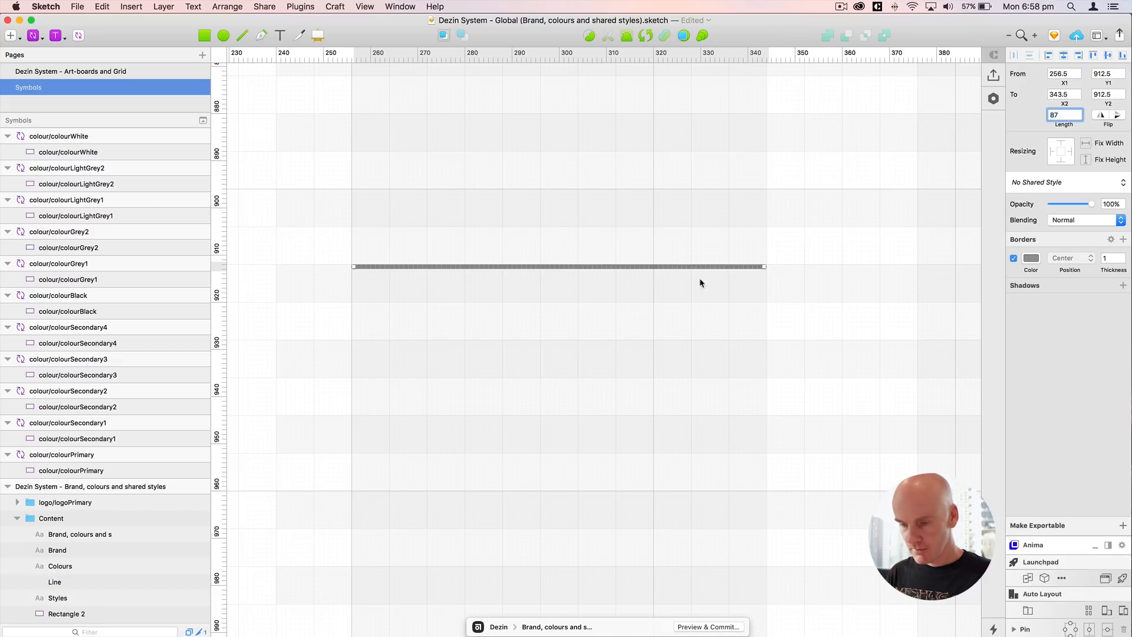
left_click(444, 268)
Step: Add the fill colour of the colour/colourPrimary swatch to the document colours
key("super+minus")
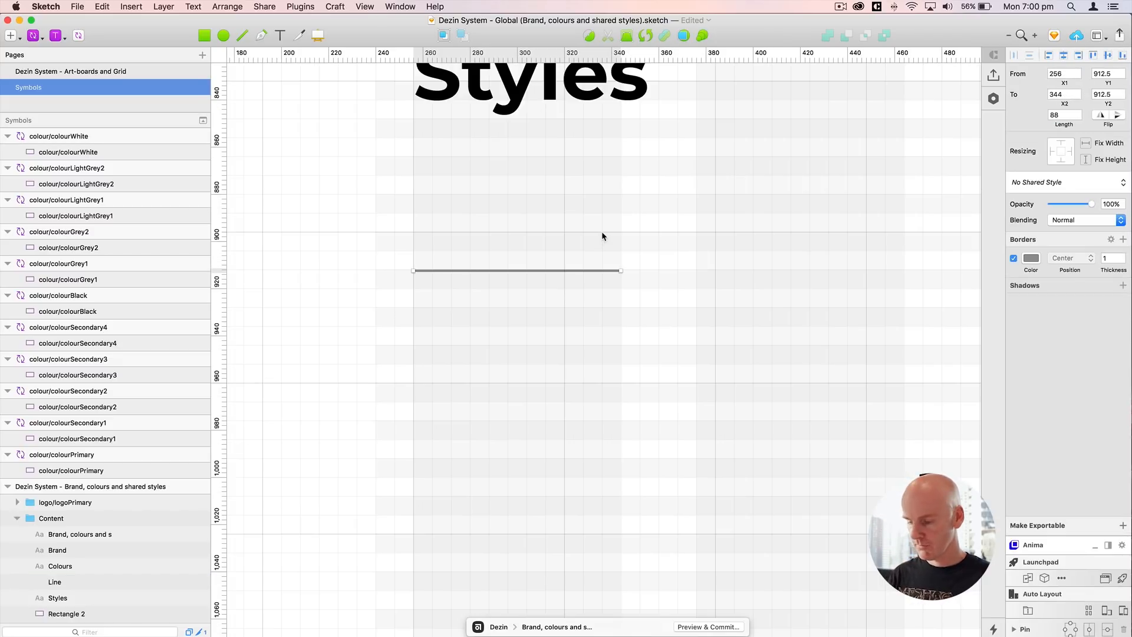
key("super+minus")
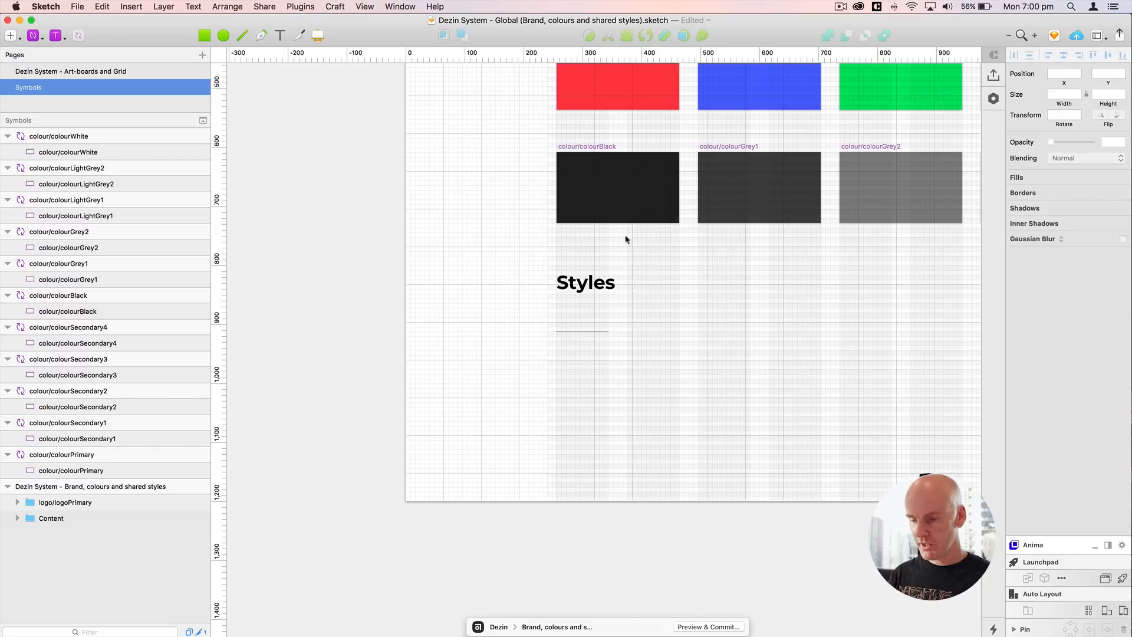
scroll(626, 239, "up", 5)
scroll(627, 239, "right", 8)
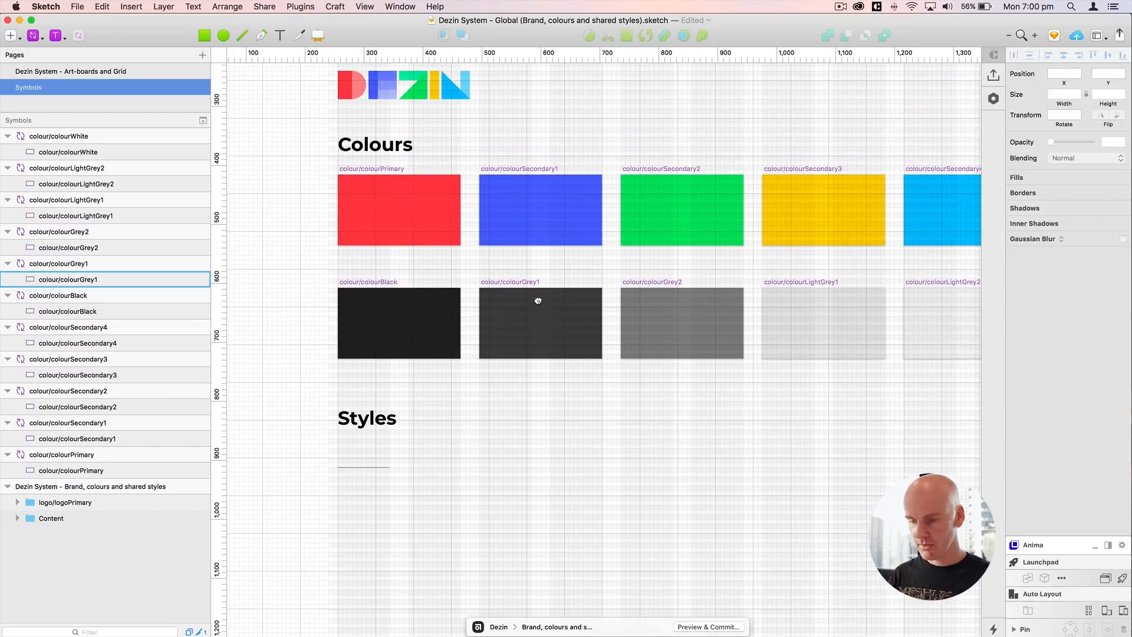
left_click(415, 237)
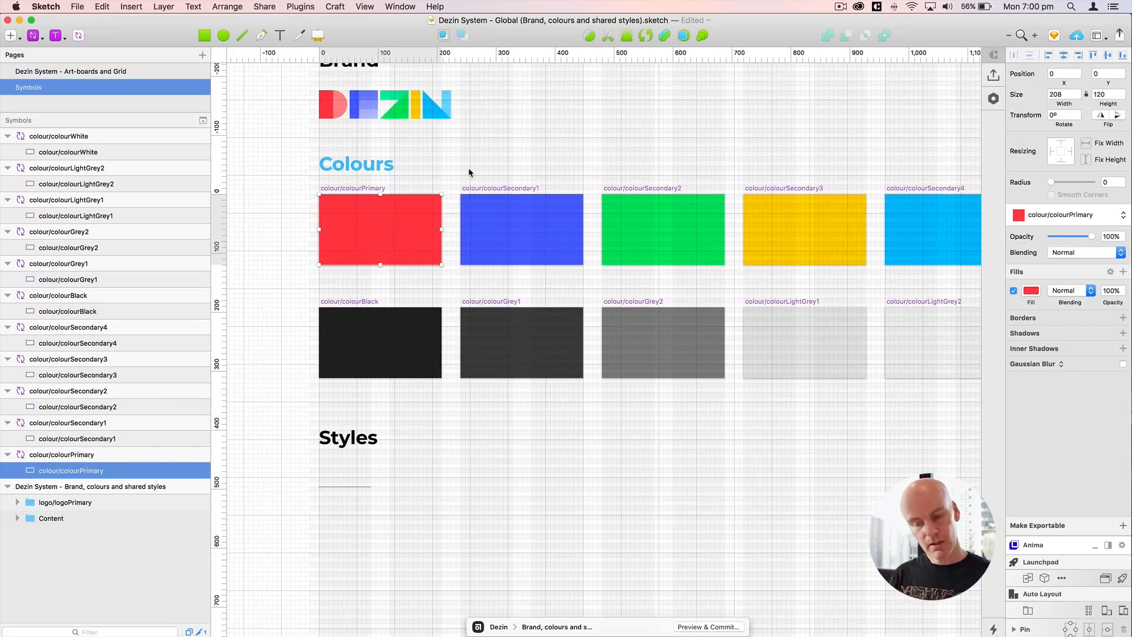
left_click(1031, 290)
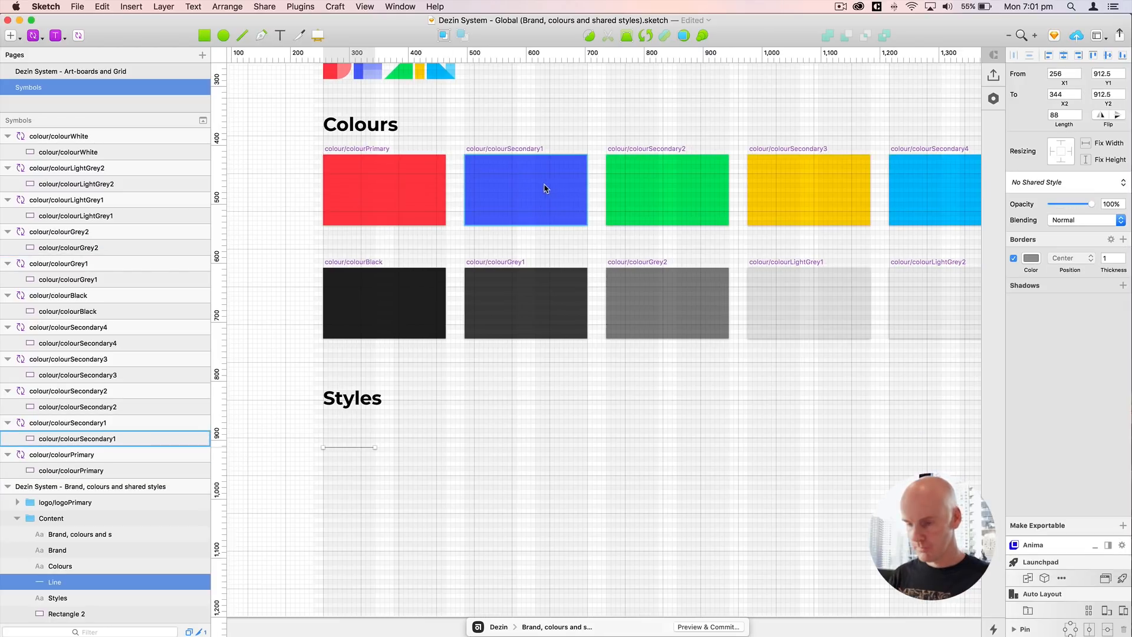
Step: Add the fill colours of the colourSecondary1 and colourSecondary2 swatches to the document colours
left_click(546, 187)
left_click(1030, 291)
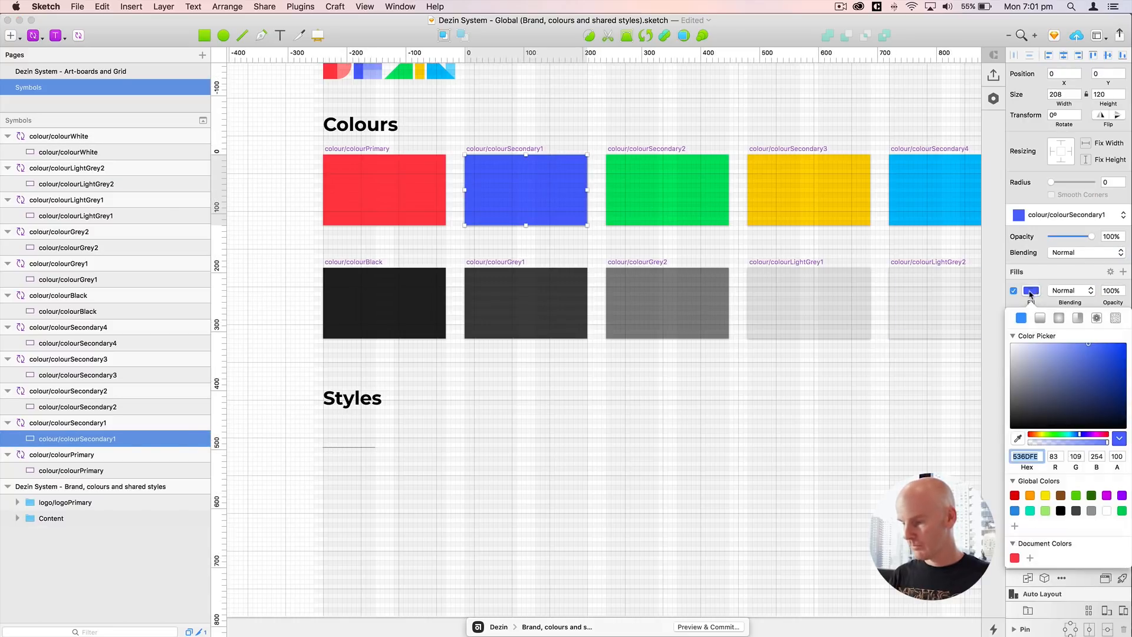
left_click(1030, 557)
left_click(694, 218)
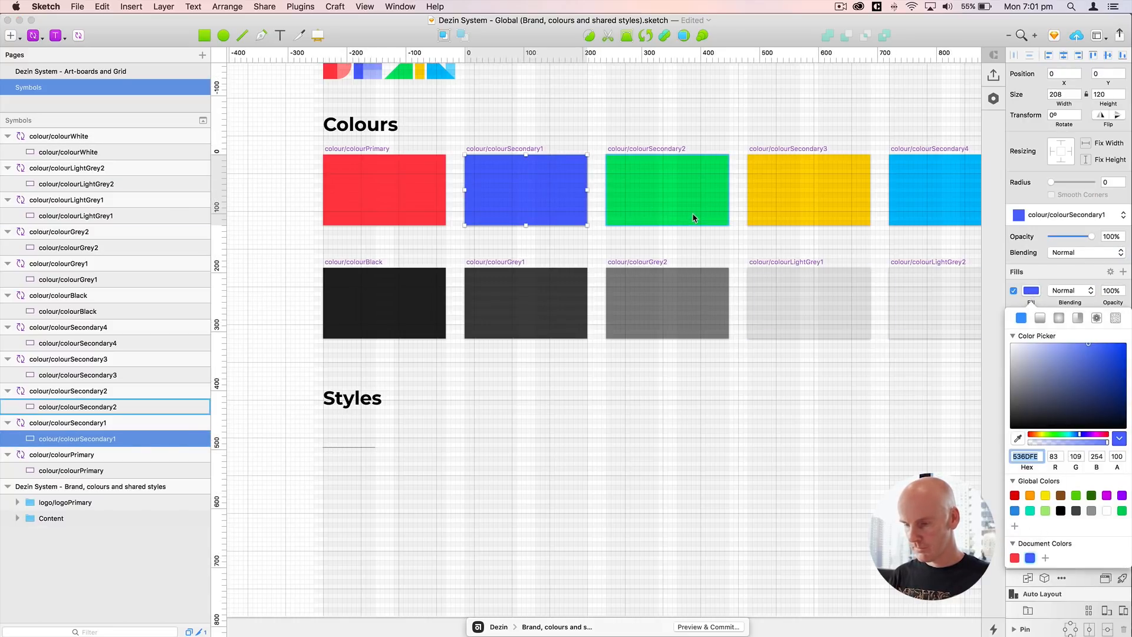
left_click(1046, 558)
Step: Add the fill colours of the colourSecondary3 and colourSecondary4 swatches to the document colours
scroll(707, 177, "right", 5)
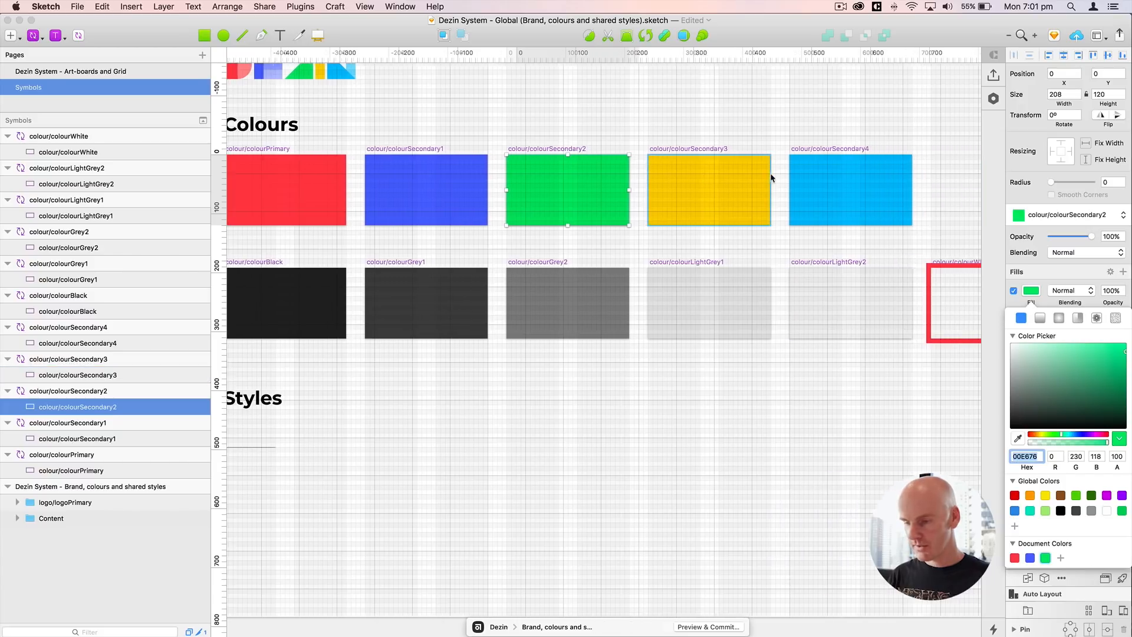
left_click(640, 177)
left_click(1060, 558)
left_click(738, 178)
left_click(1076, 557)
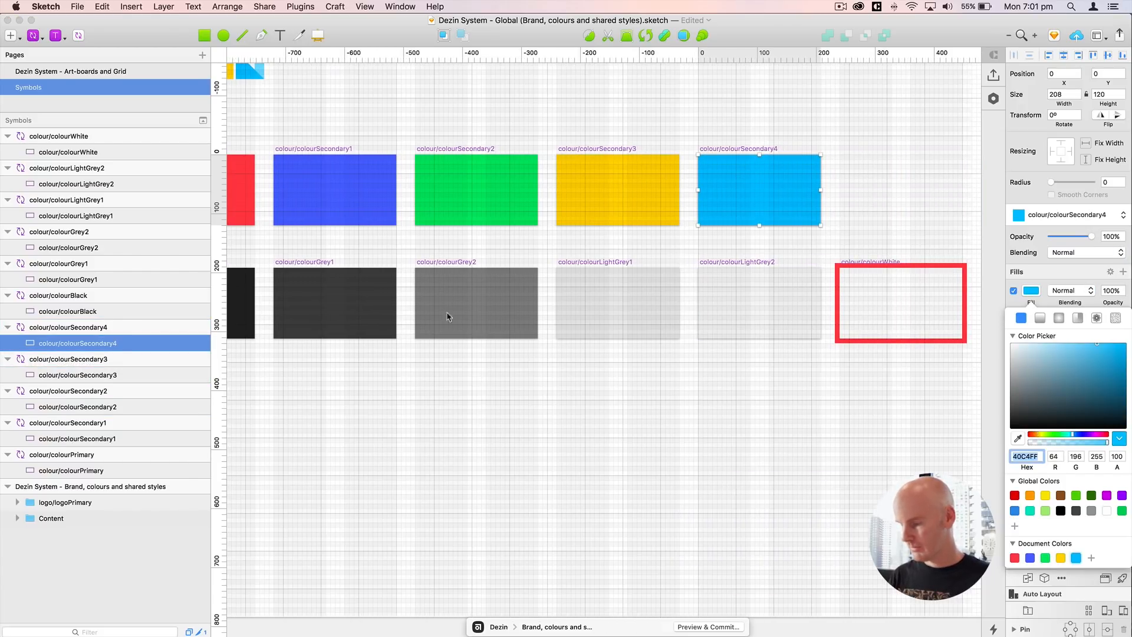
Step: Add the fill colours of the colourBlack and colourGrey1 swatches to the document colours
scroll(448, 312, "left", 5)
left_click(512, 310)
left_click(1091, 557)
left_click(653, 311)
left_click(1107, 558)
Step: Add the fill colours of the colourGrey2 and colourLightGrey1 swatches to the document colours
scroll(582, 242, "right", 8)
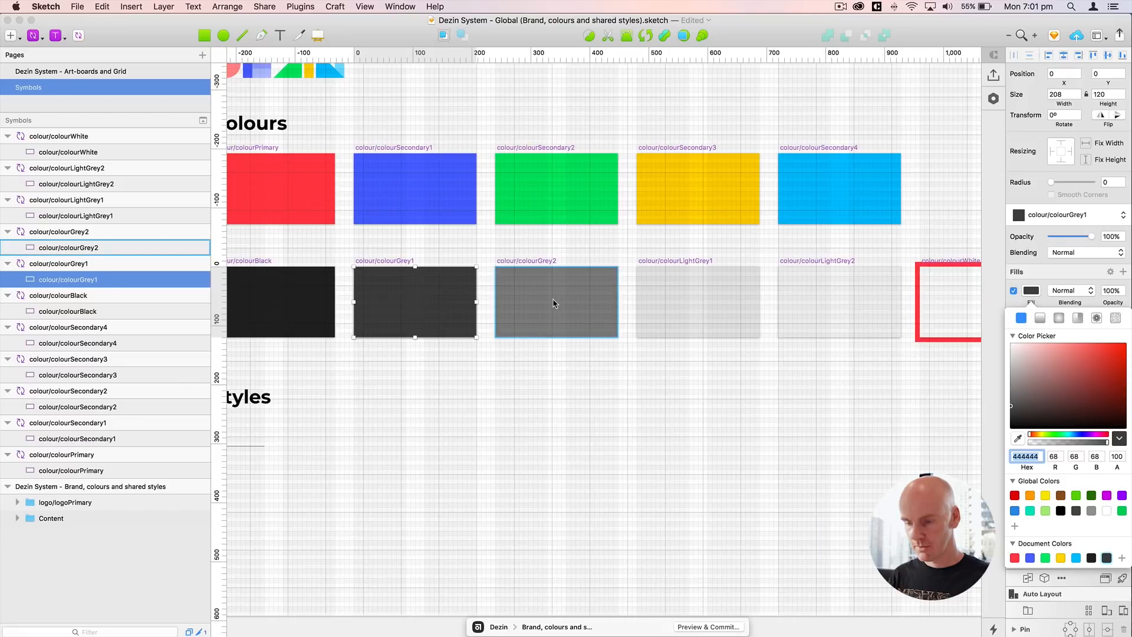
left_click(553, 304)
left_click(1122, 558)
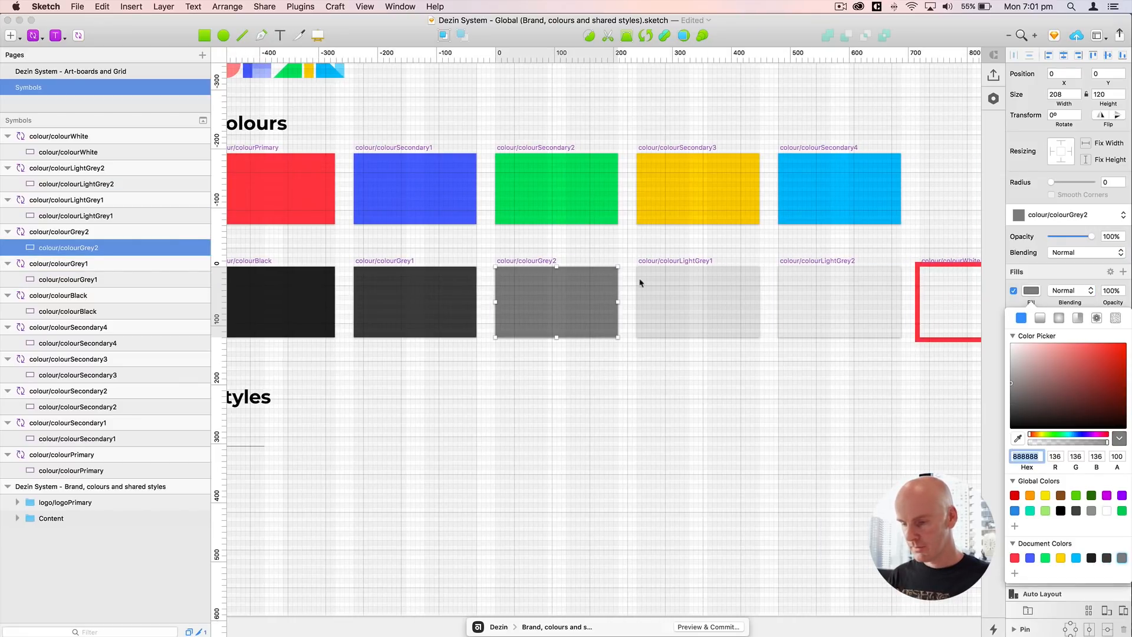
left_click(640, 283)
left_click(1011, 573)
Step: Add the fill colours of the colourLightGrey2 and colourWhite swatches to the document colours
left_click(826, 308)
left_click(1030, 574)
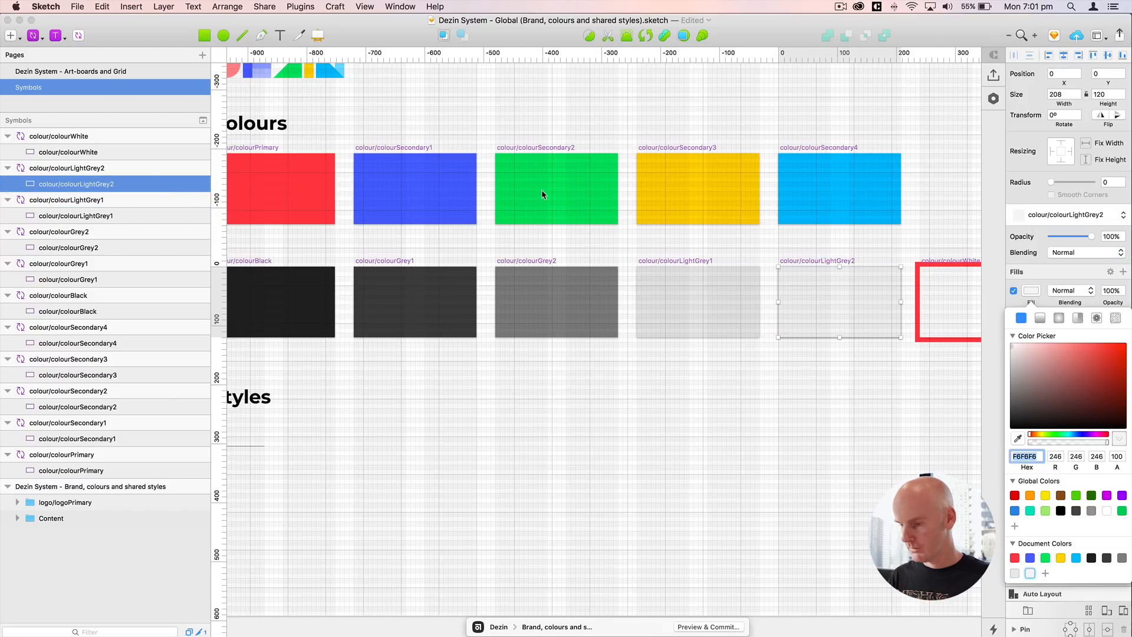
scroll(543, 194, "right", 5)
left_click(826, 289)
left_click(1045, 573)
key("Escape")
Step: Duplicate the line under the "Styles" heading, placing the copy at Y 936.5 with a border thickness of 2
left_click_drag(544, 399, 859, 311)
key("super+plus")
scroll(638, 375, "left", 20)
scroll(638, 375, "down", 5)
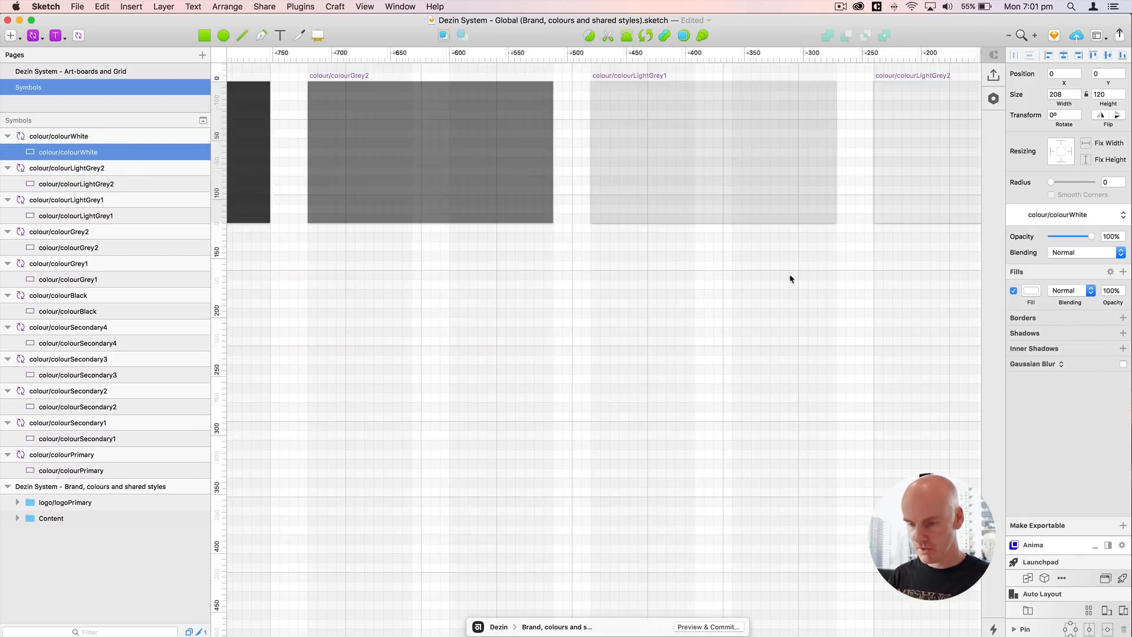
left_click(410, 334)
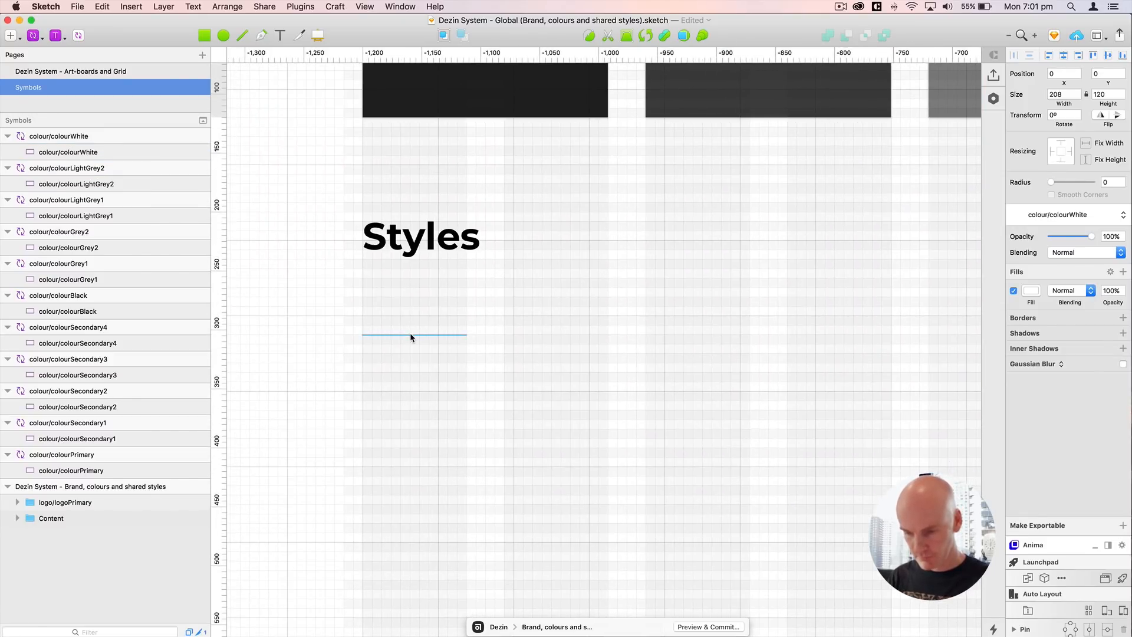
key("super+2")
scroll(411, 333, "down", 5)
scroll(411, 334, "right", 3)
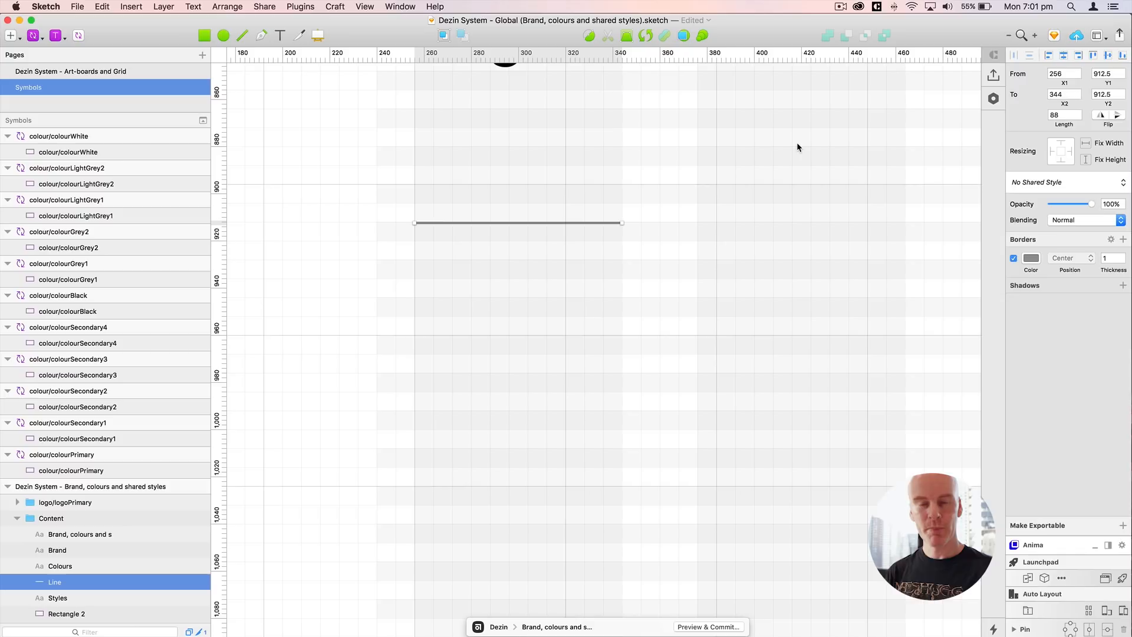
key("super+d")
scroll(108, 550, "down", 2)
left_click(108, 581)
key("shift+Down")
key("shift+Down")
key("shift+Down")
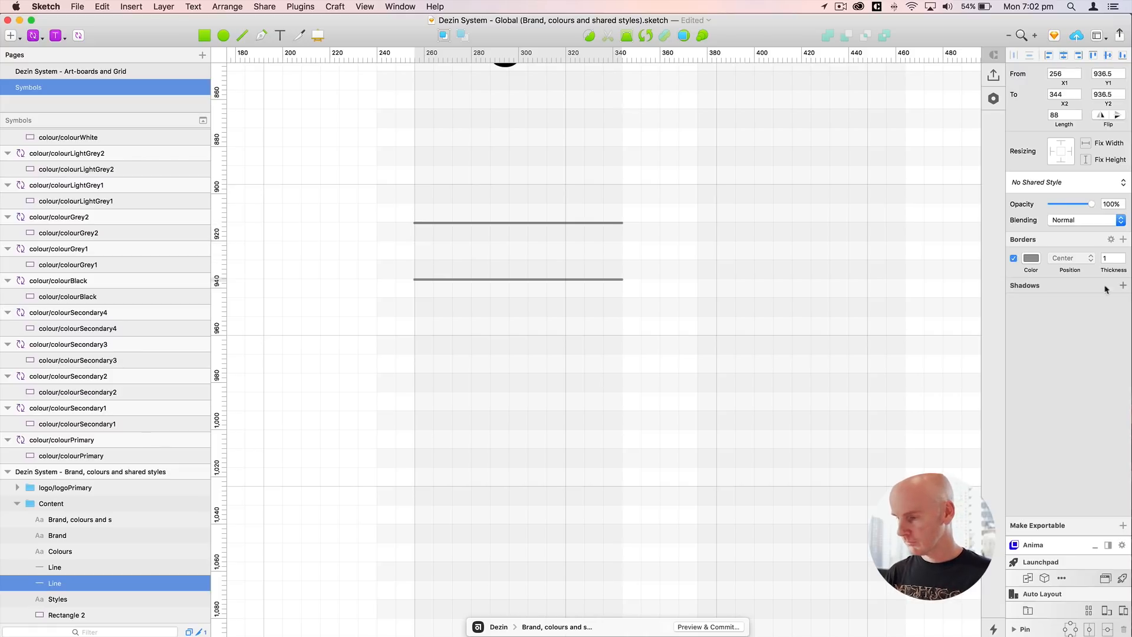
left_click(1122, 256)
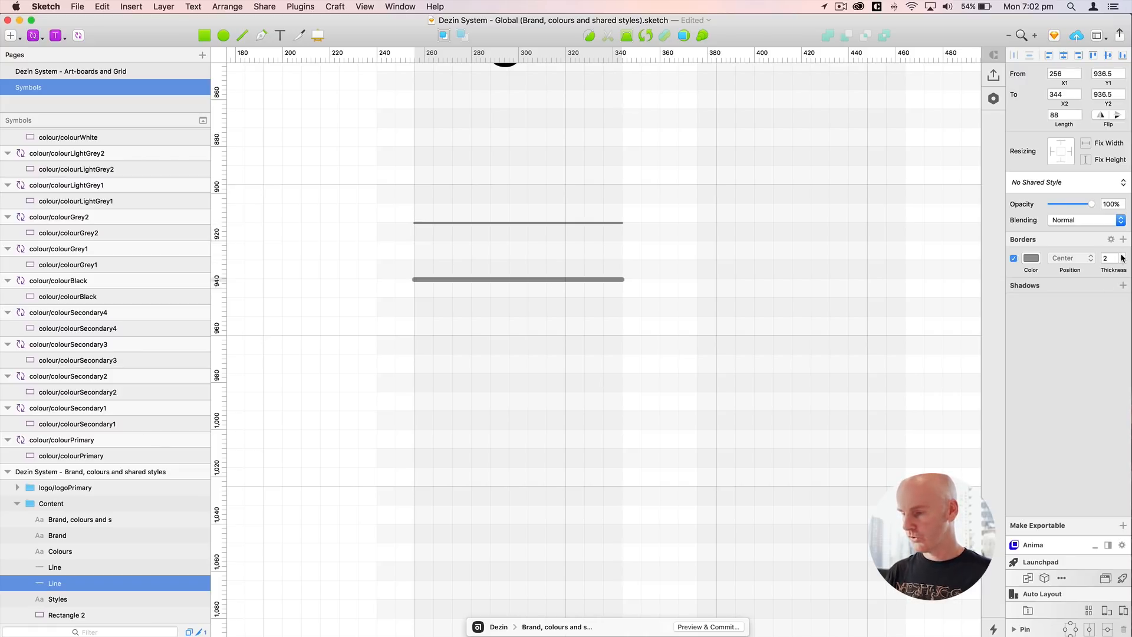
Step: Duplicate the 2-thick line, placing the copy at Y 960.5 with a border thickness of 4
key("super+d")
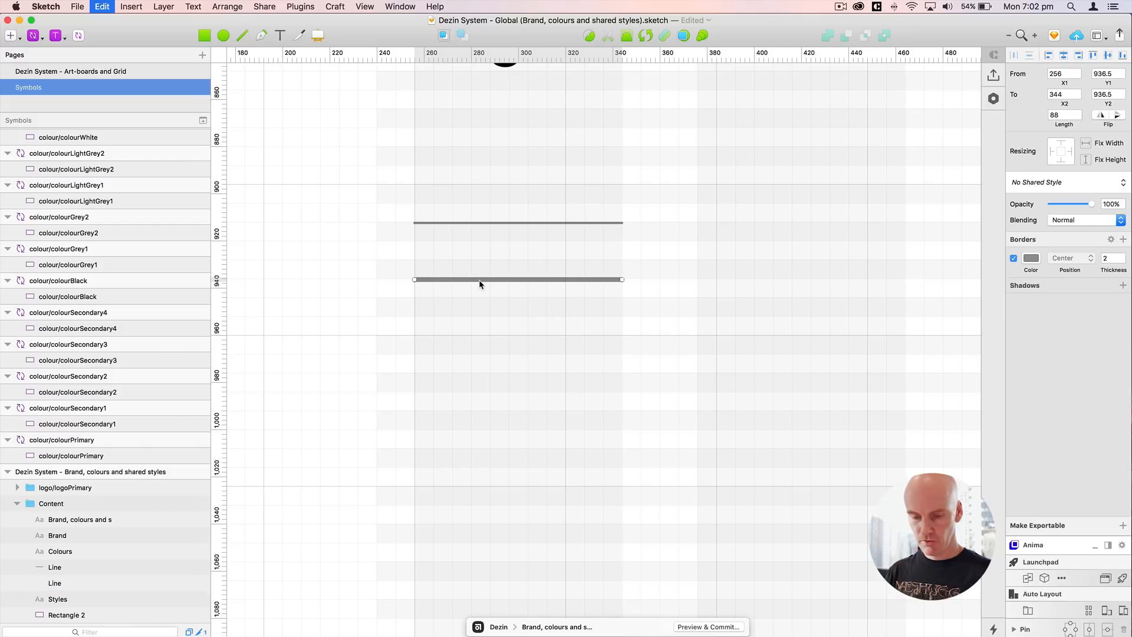
scroll(59, 567, "down", 1)
left_click(64, 584)
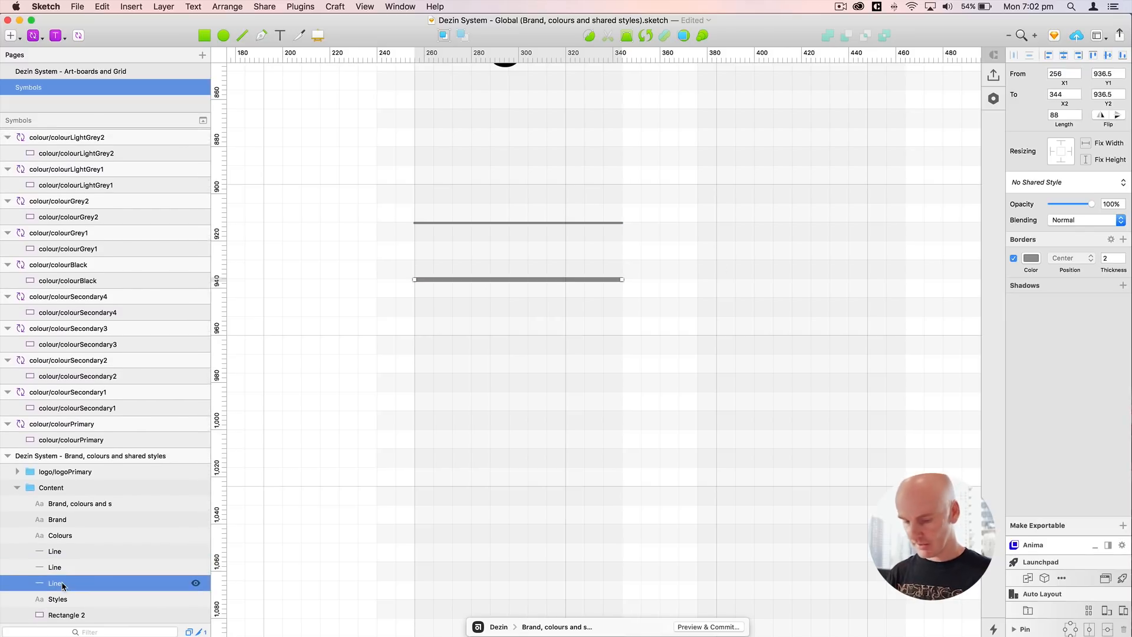
key("shift+Down")
key("shift+Down")
key("shift+Down")
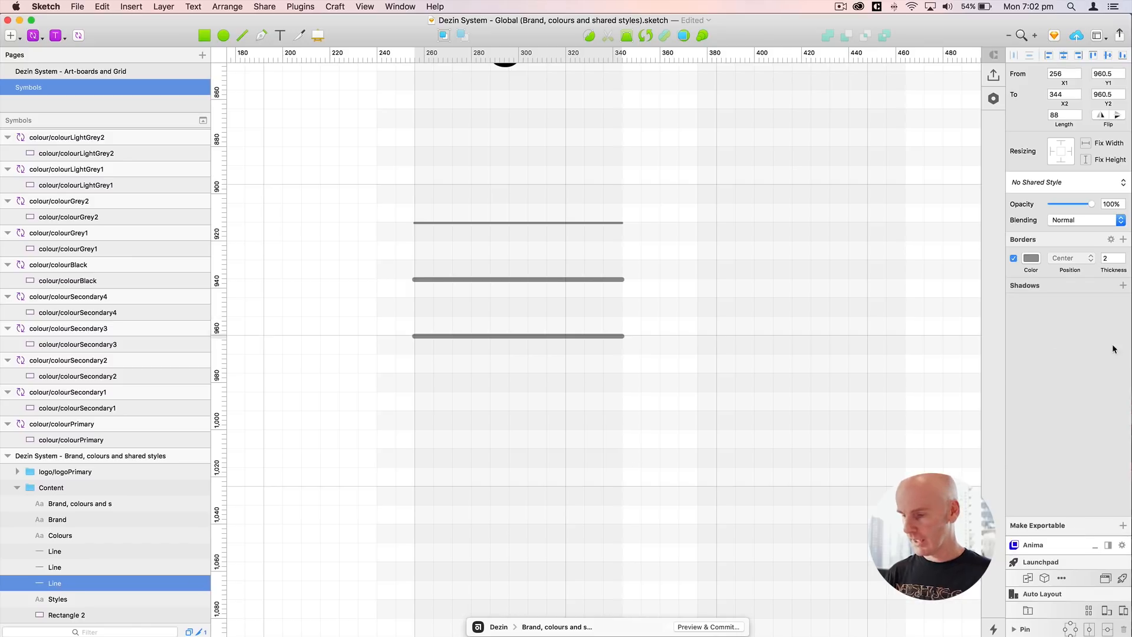
left_click(1107, 258)
type("4")
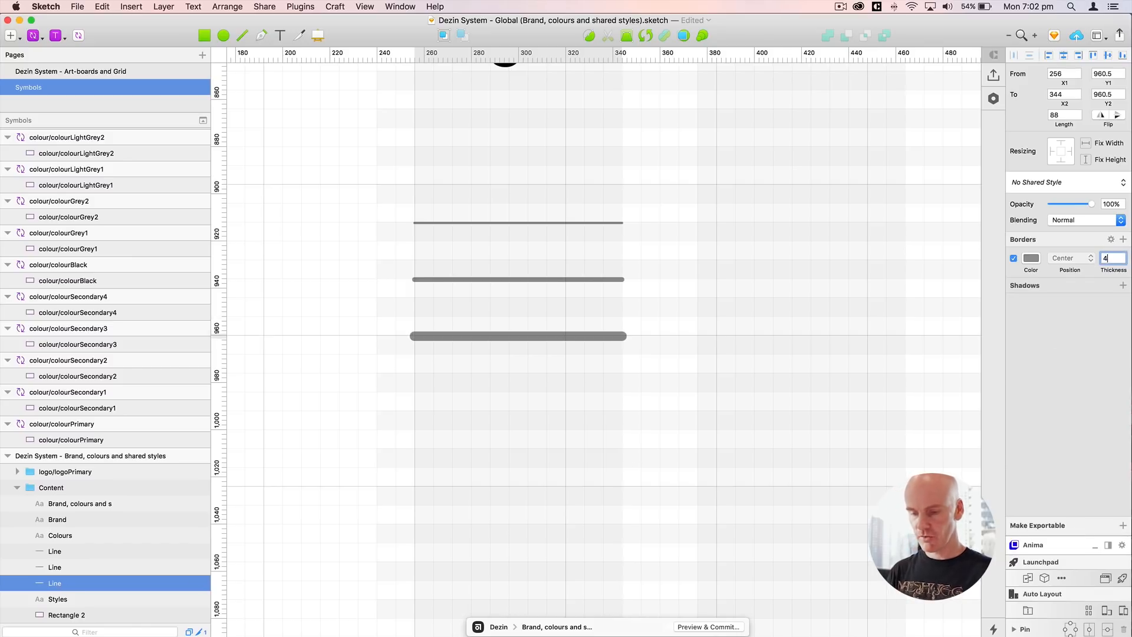
left_click(461, 279)
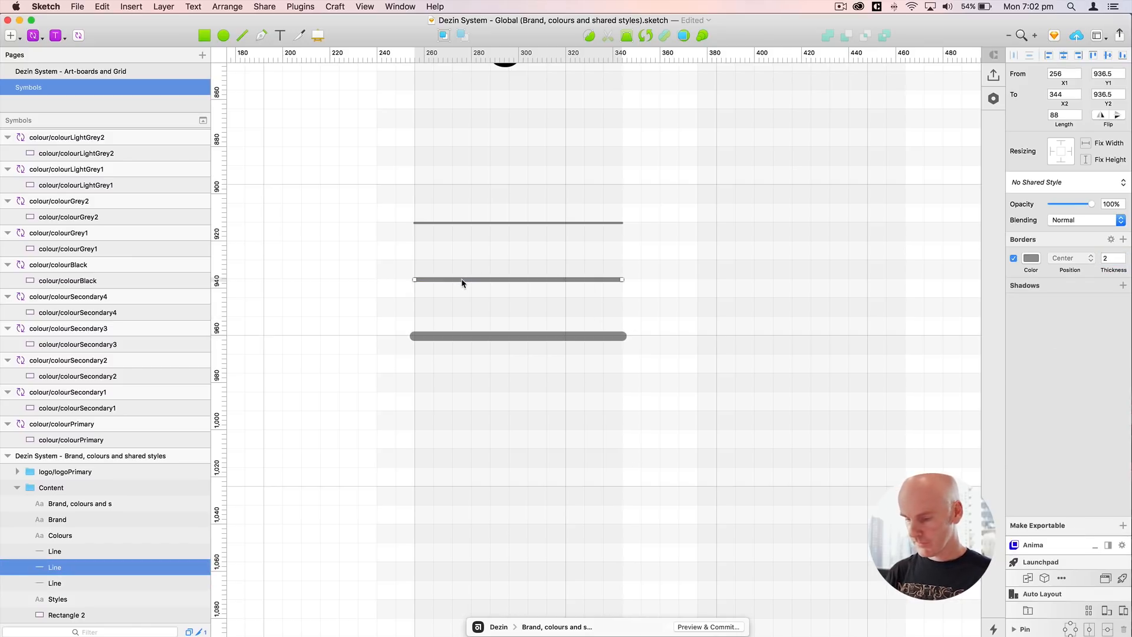
Step: Set both Y1 and Y2 of the 2-thick middle line to 936
key("super+2")
left_click_drag(461, 279, 732, 235)
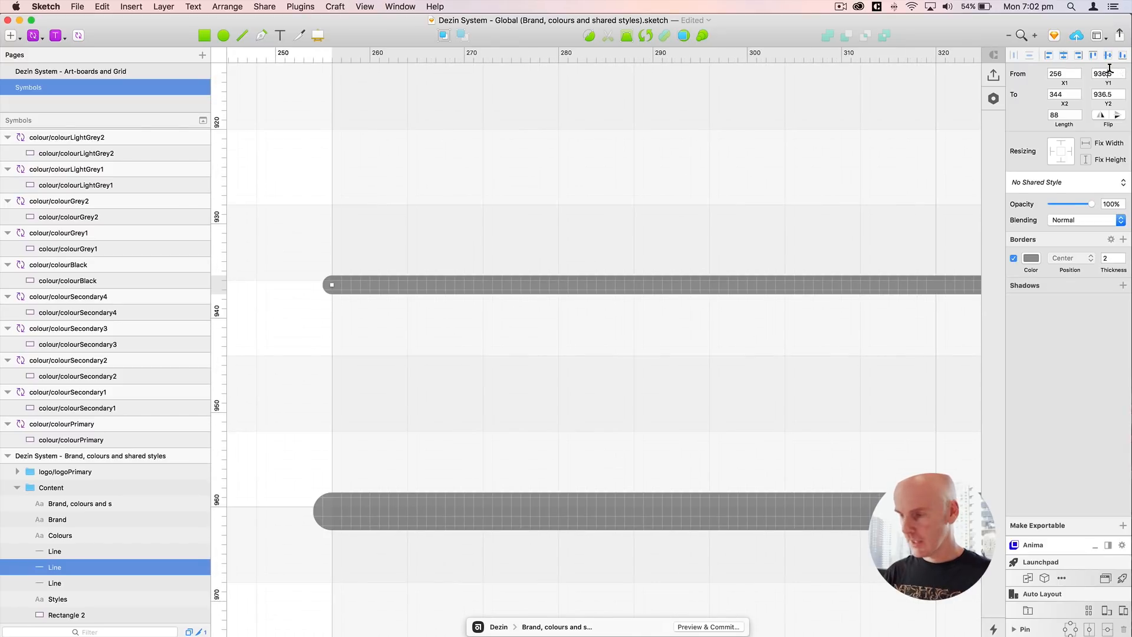
left_click(1110, 70)
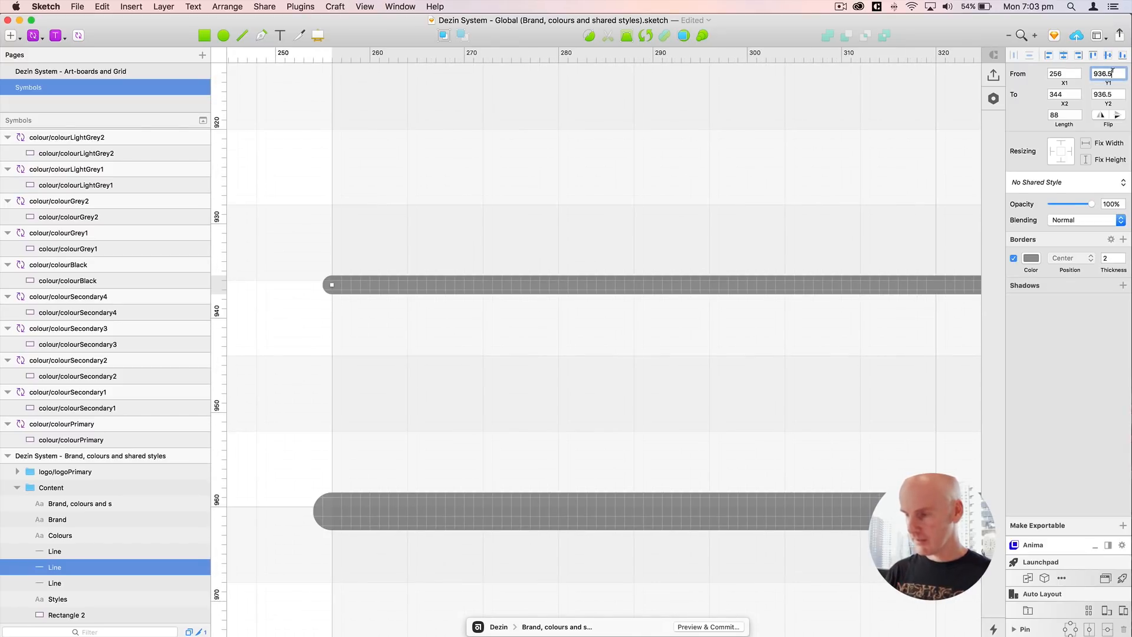
key("Tab")
key("Tab")
key("Tab")
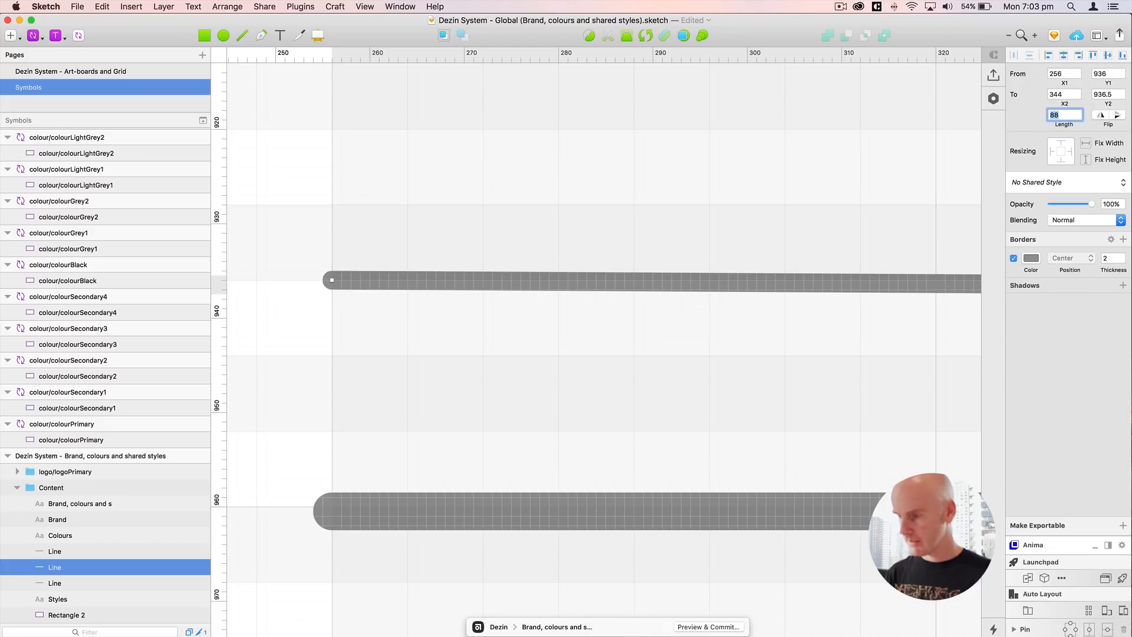
left_click(1111, 93)
key("BackSpace")
key("BackSpace")
key("Return")
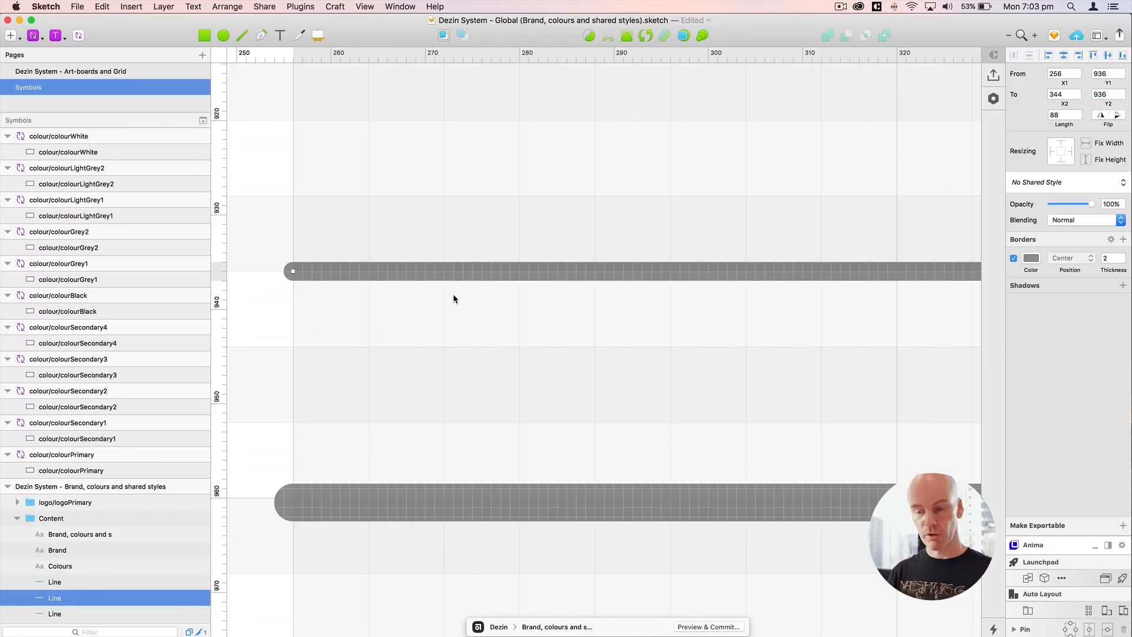
Step: Set both Y1 and Y2 of the 4-thick line to 960
scroll(453, 294, "down", 6)
left_click(500, 329)
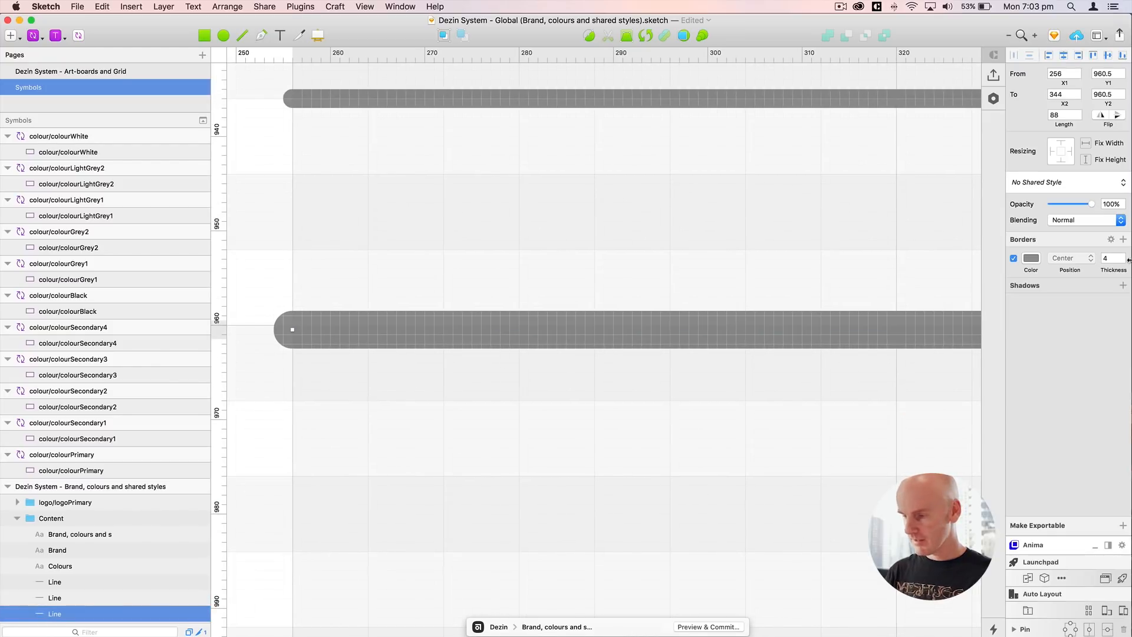
left_click(1110, 78)
key("BackSpace")
key("BackSpace")
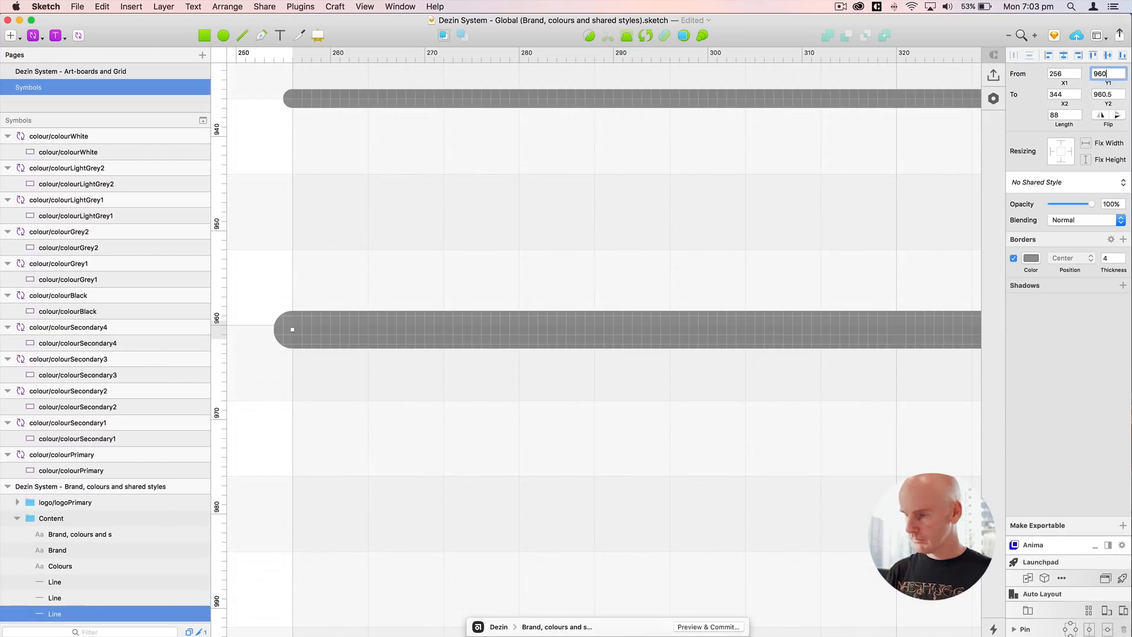
left_click(1114, 95)
key("Return")
Step: Group the three sample lines under the "Styles" heading and name the group "Shapes"
left_click(388, 214)
key("super+minus")
key("super+minus")
left_click(454, 236)
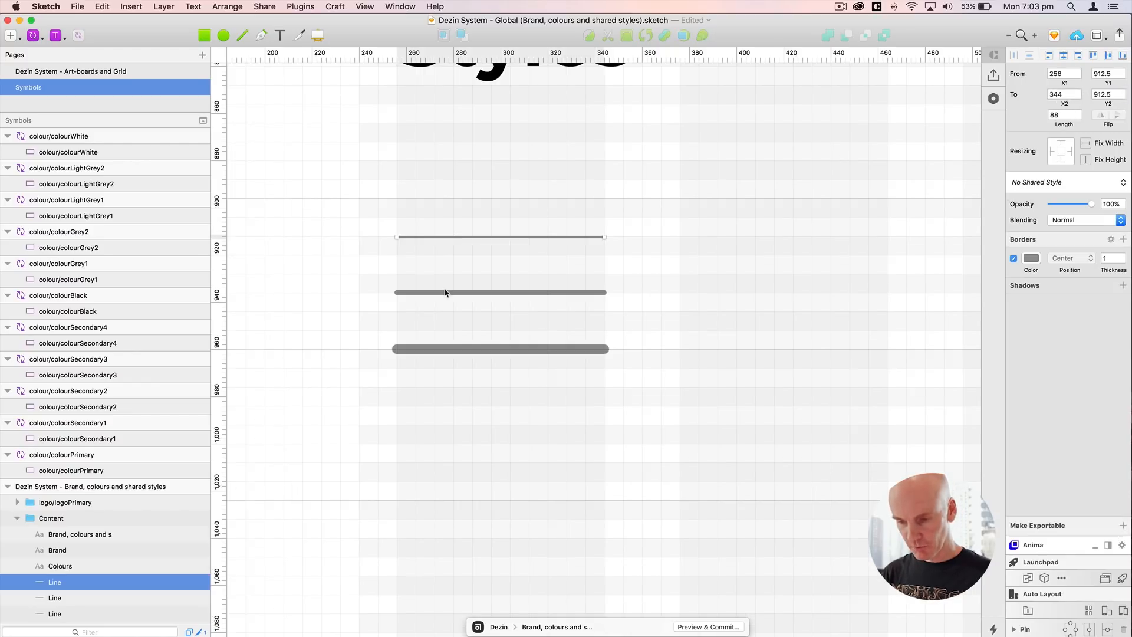
left_click(445, 293, "shift")
left_click(437, 349, "shift")
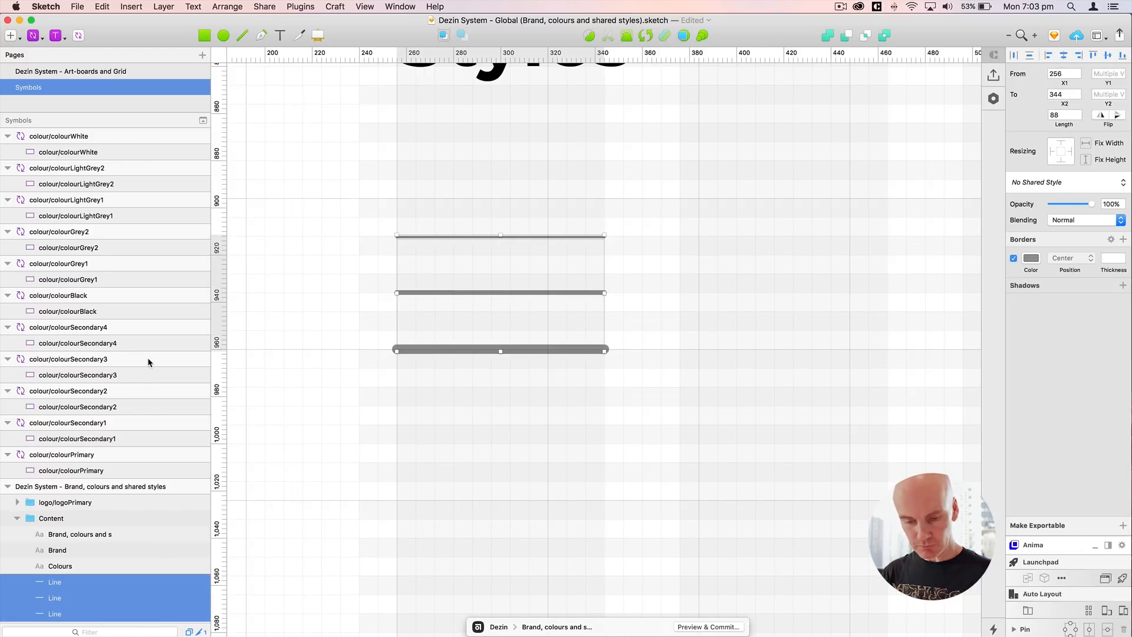
key("super+g")
scroll(57, 568, "up", 1)
key("super+r")
type("Shapes")
key("Return")
key("Return")
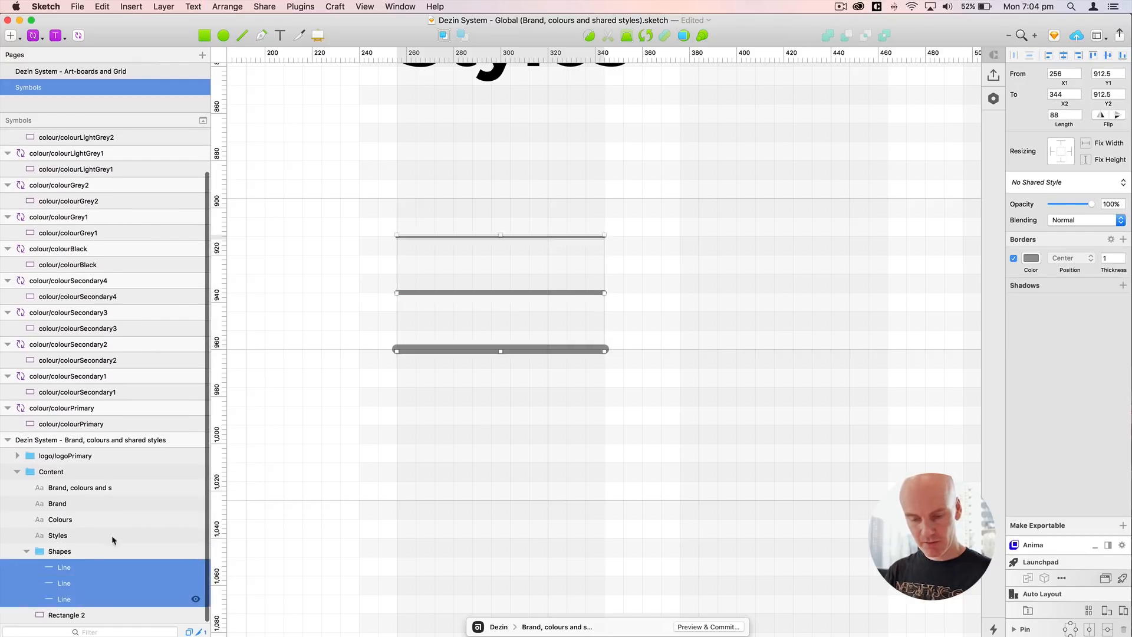
Step: Group the three lines again inside the Shapes group, name the nested group "shapes/linesPrimary" and expand it
key("super+g")
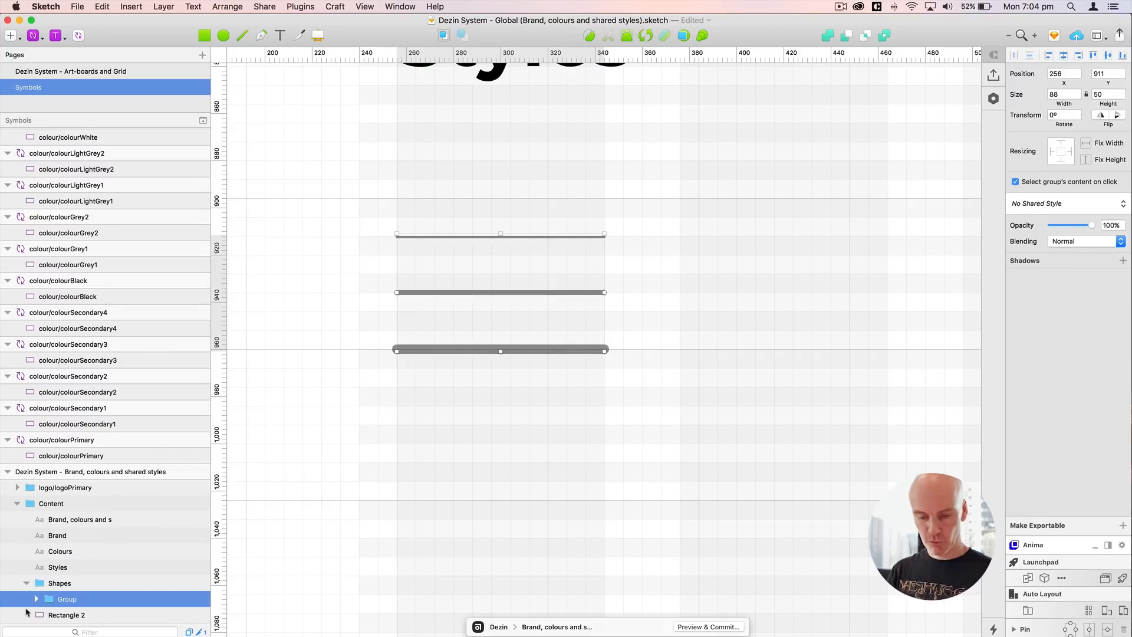
scroll(26, 612, "up", 1)
key("super+r")
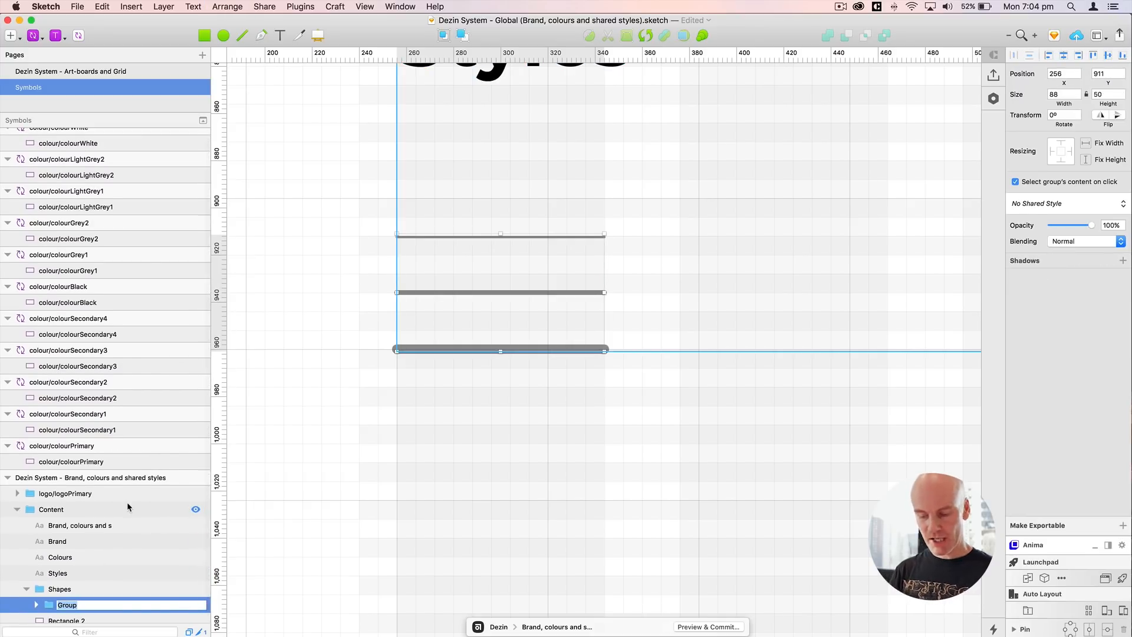
key("BackSpace")
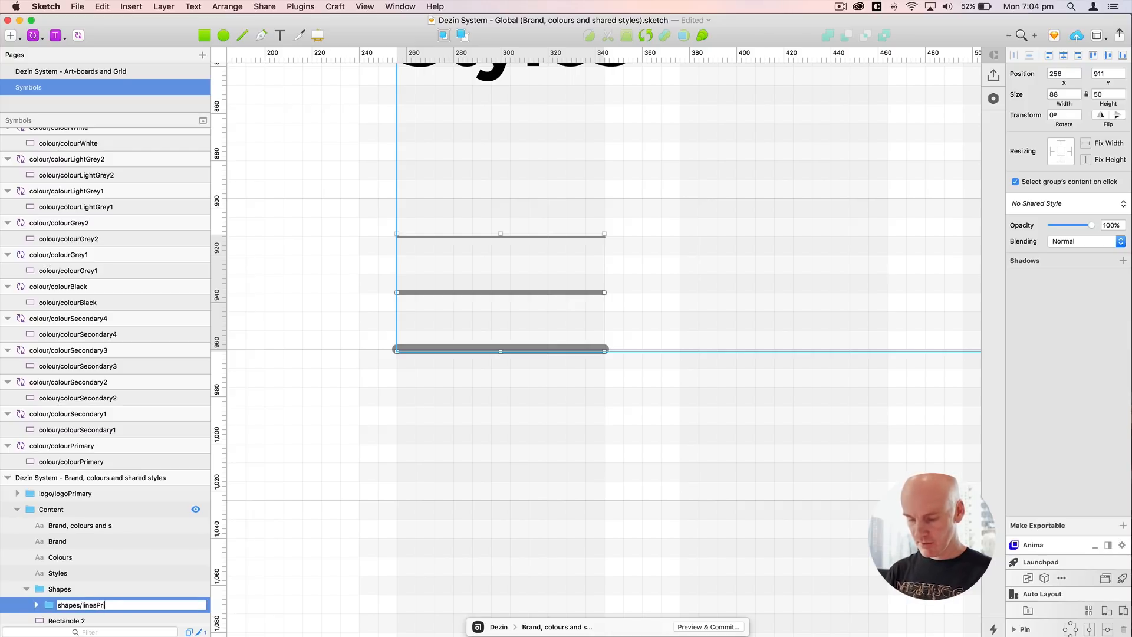
key("Return")
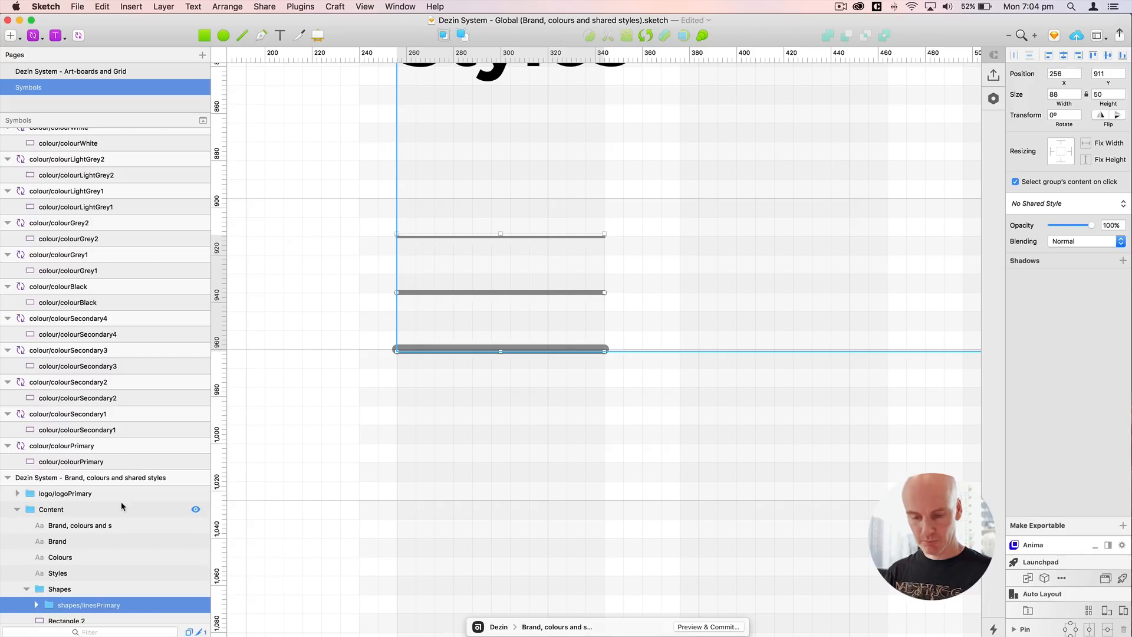
left_click(36, 605)
Step: Set the border colour of all three sample lines to the red document colour
left_click(468, 218)
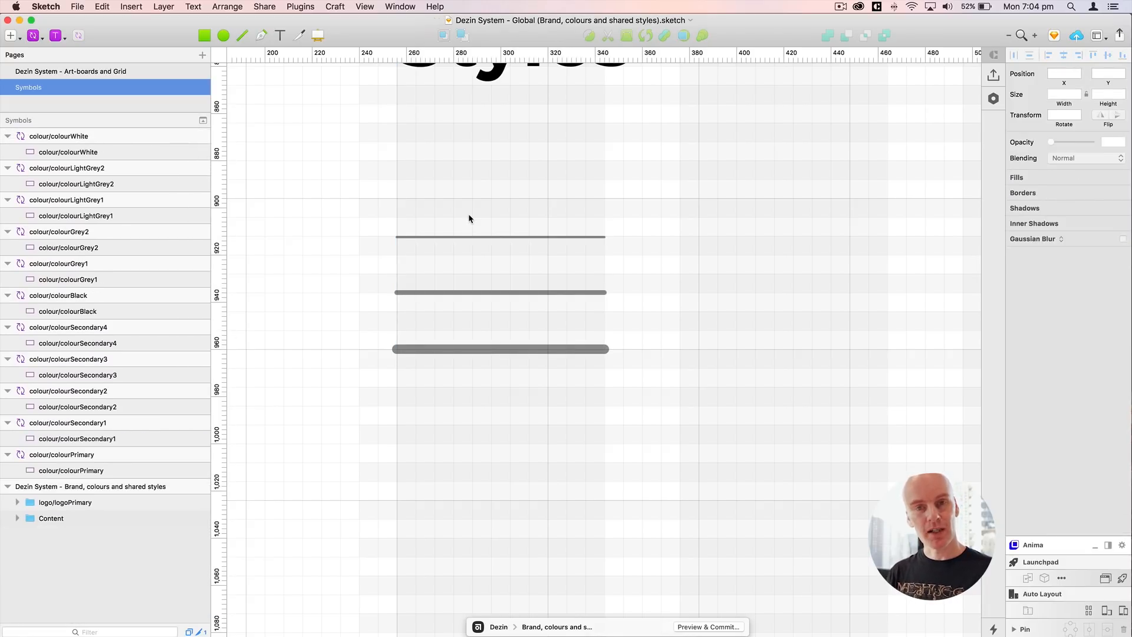
left_click_drag(412, 221, 498, 405)
left_click(1030, 259)
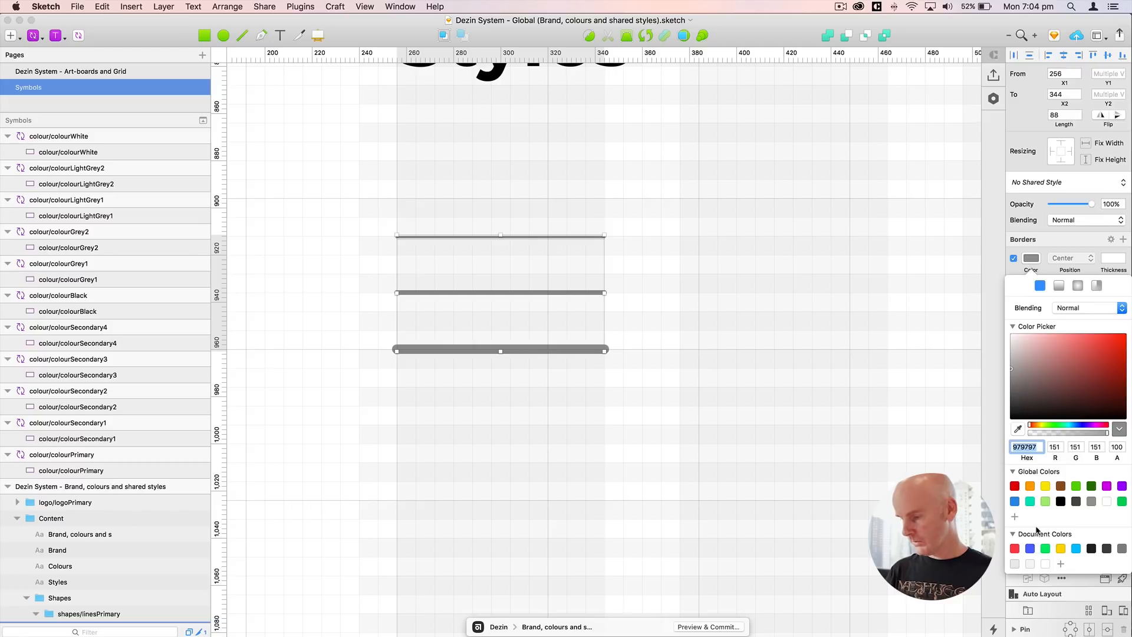
left_click(1015, 549)
key("Escape")
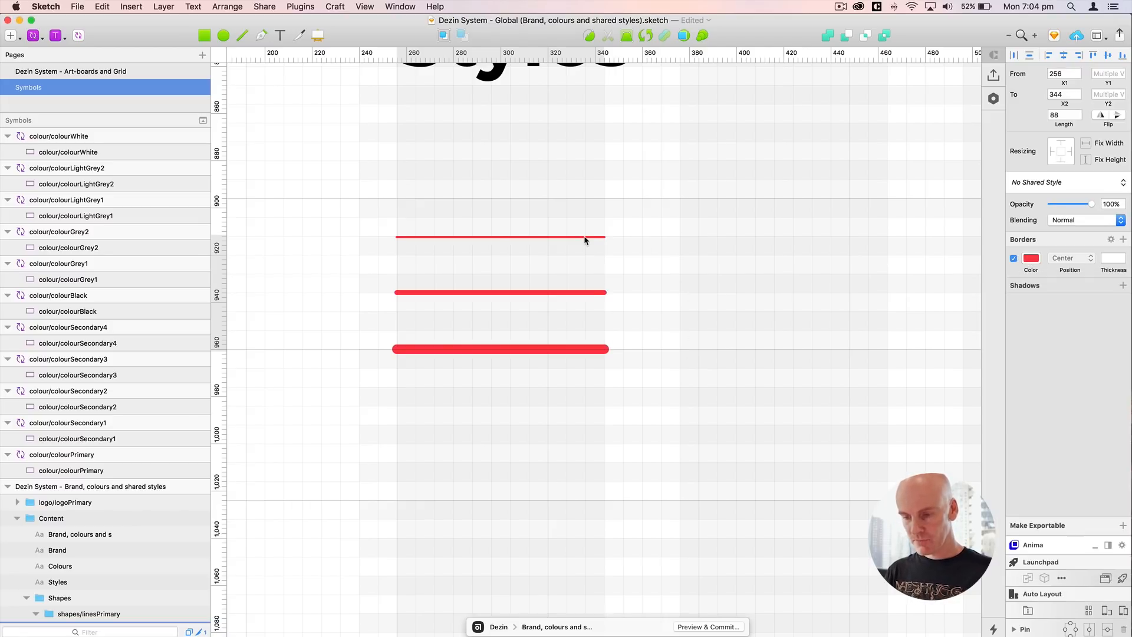
Step: Create a shared style named "shape/linePrimary/1px" from the thinnest line
left_click(564, 236)
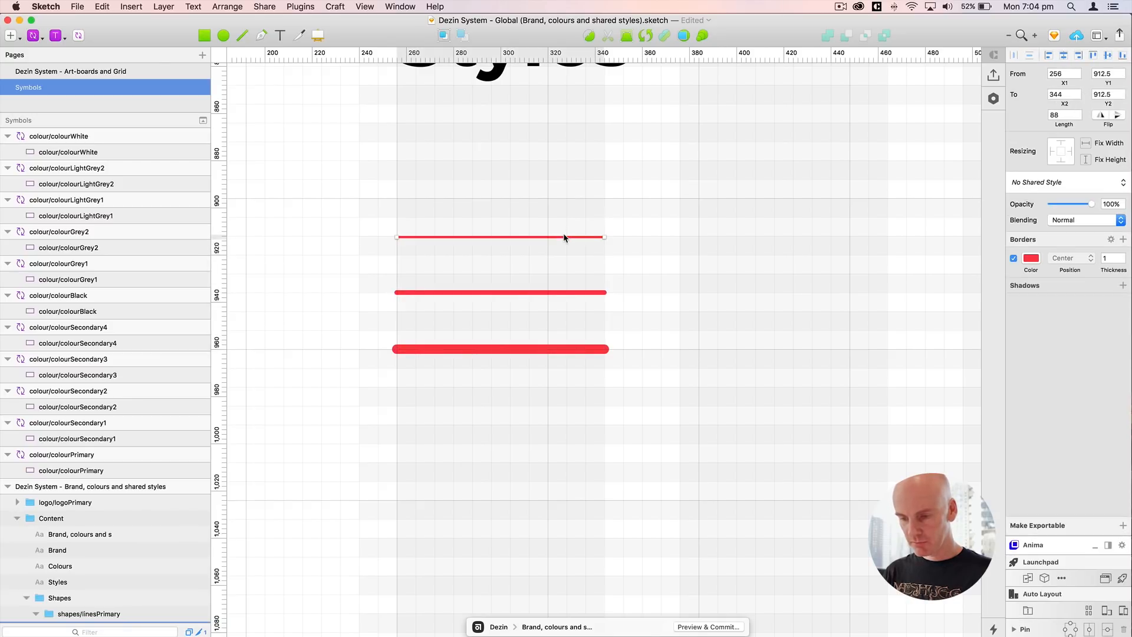
left_click(1029, 187)
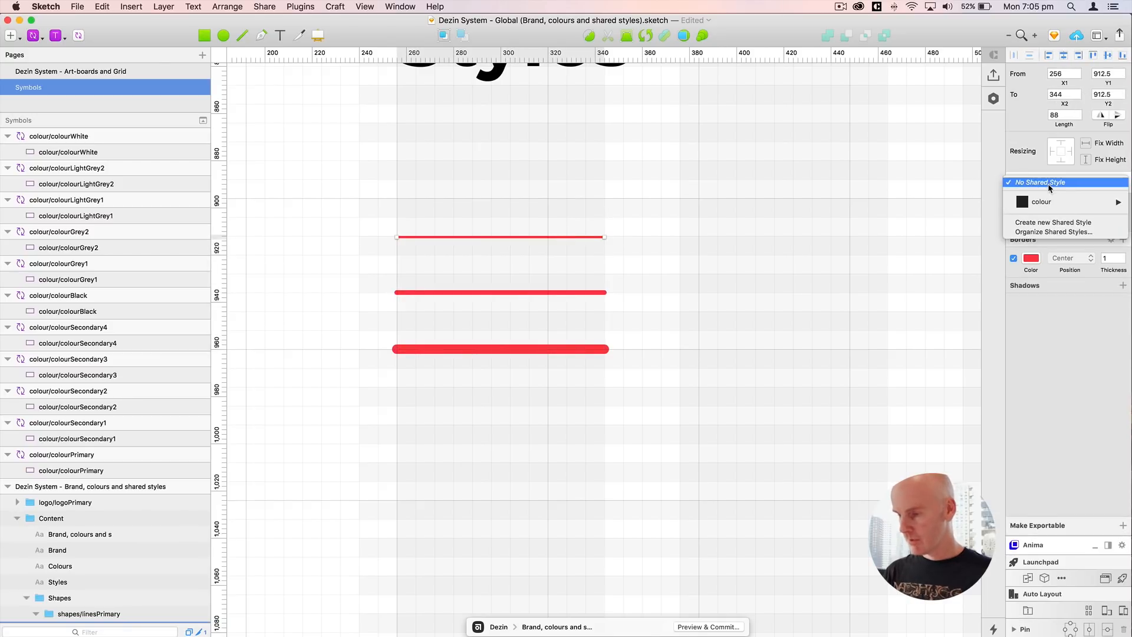
left_click(1047, 226)
type("shape/linePrimary")
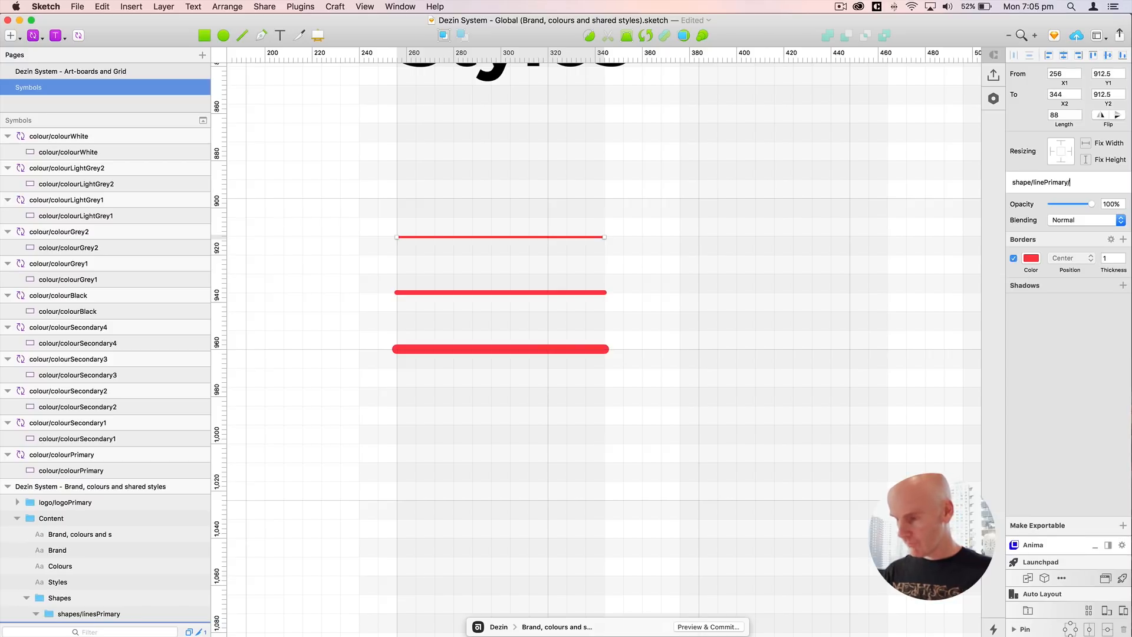
key("Return")
Step: Copy the name of the shape/linePrimary/1px layer style from the shared styles organizer
left_click(1050, 184)
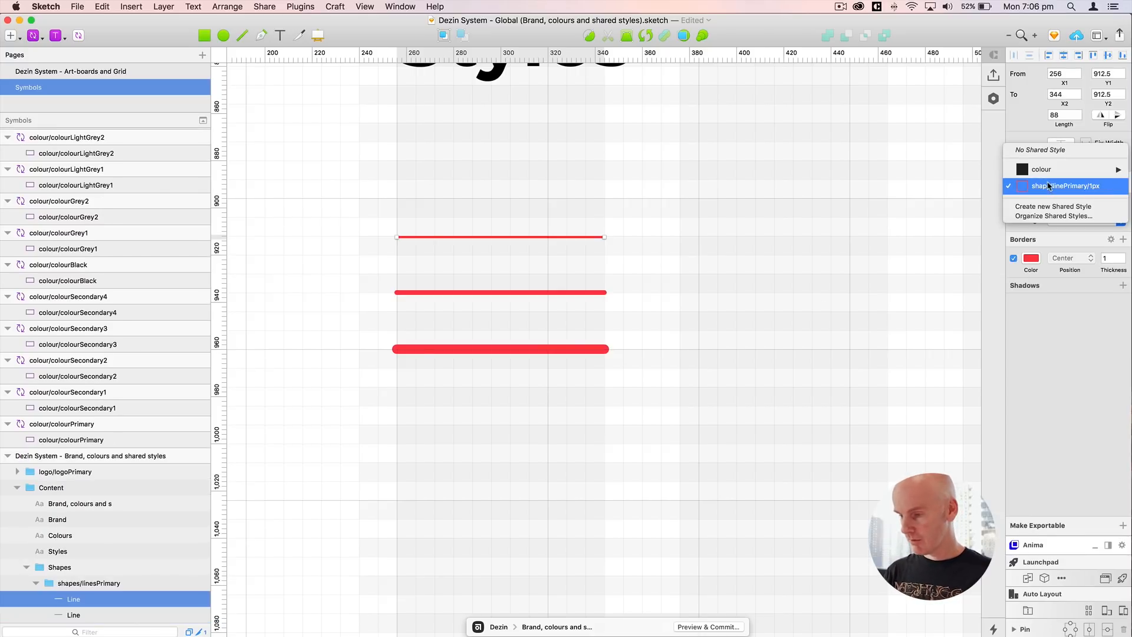
left_click(1050, 216)
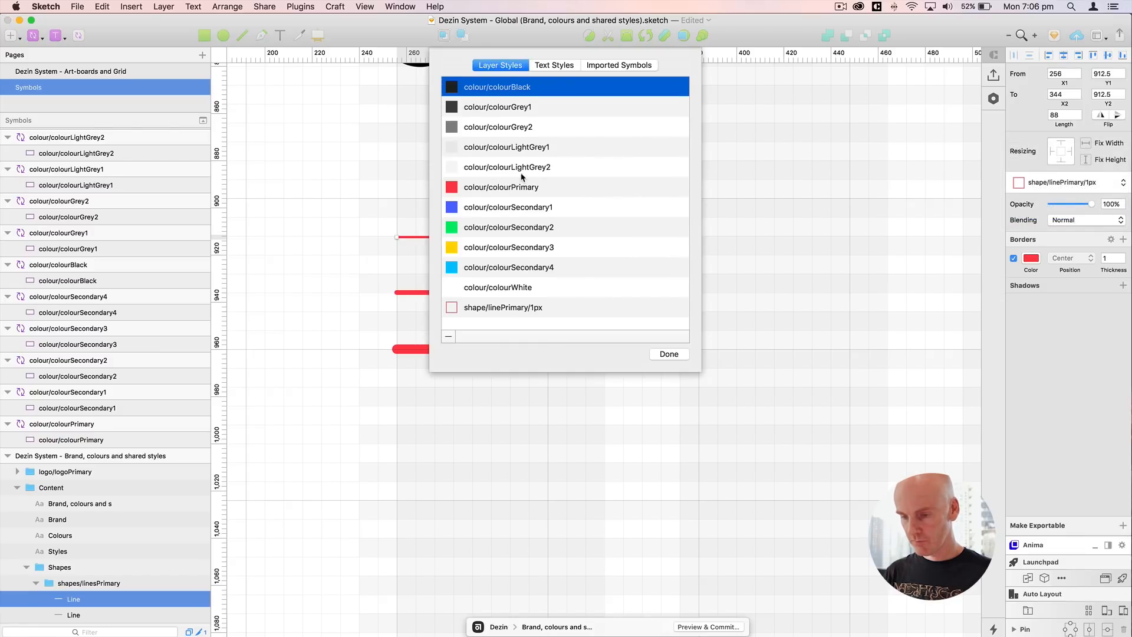
left_click(512, 307)
double_click(484, 311)
key("super+c")
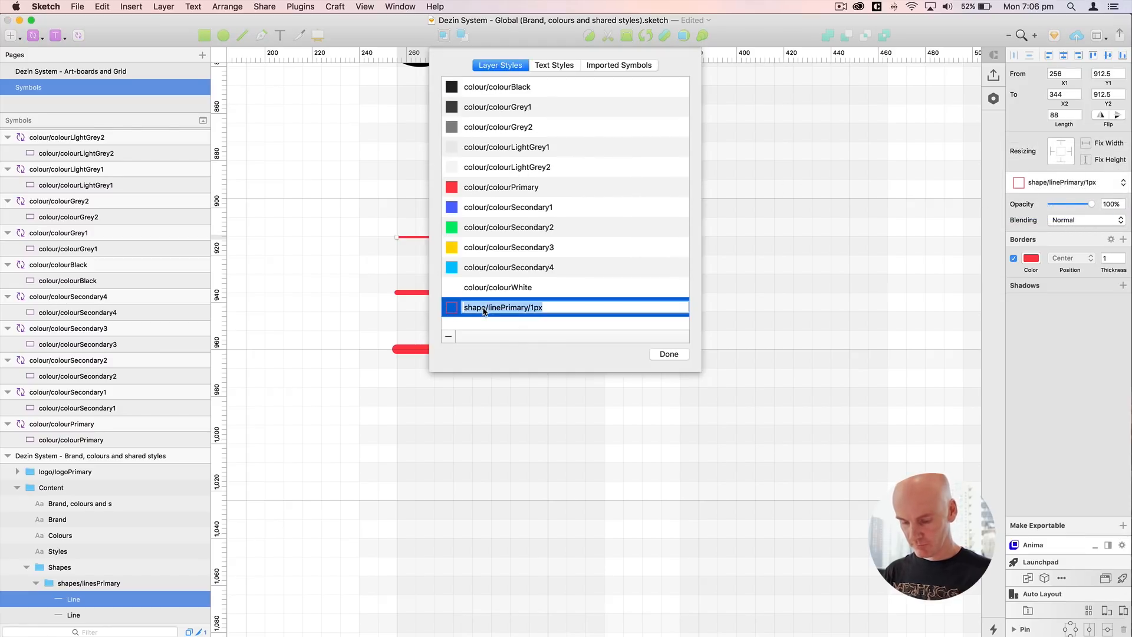
left_click(668, 354)
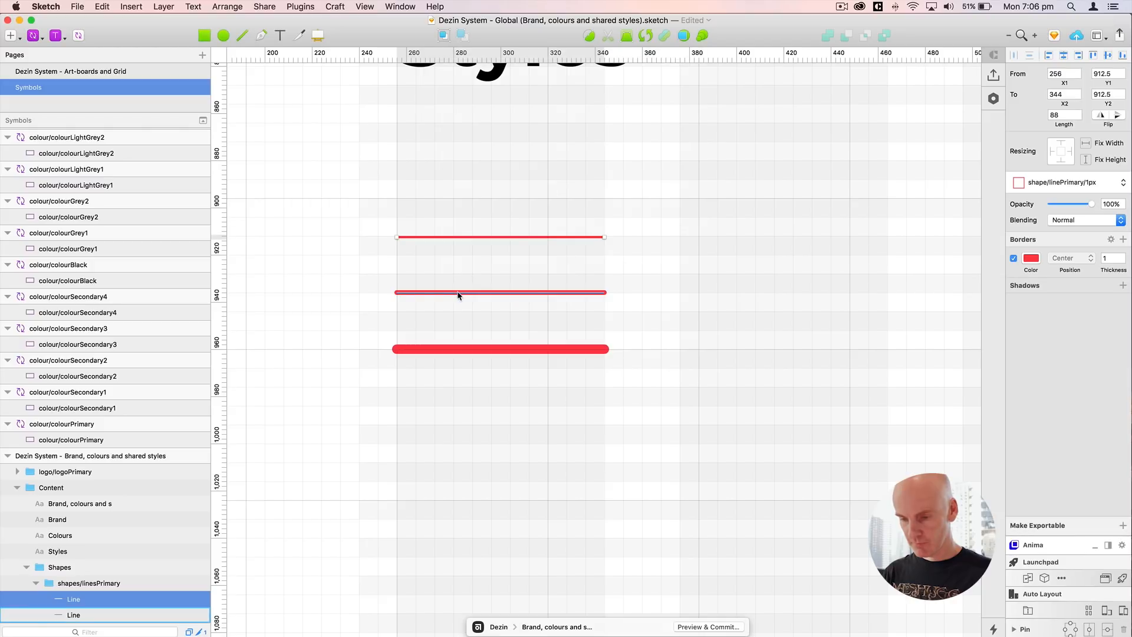
Step: Create a shared style named "shape/linePrimary/2px" from the middle line, reusing the copied style name
left_click(458, 293)
left_click(1051, 189)
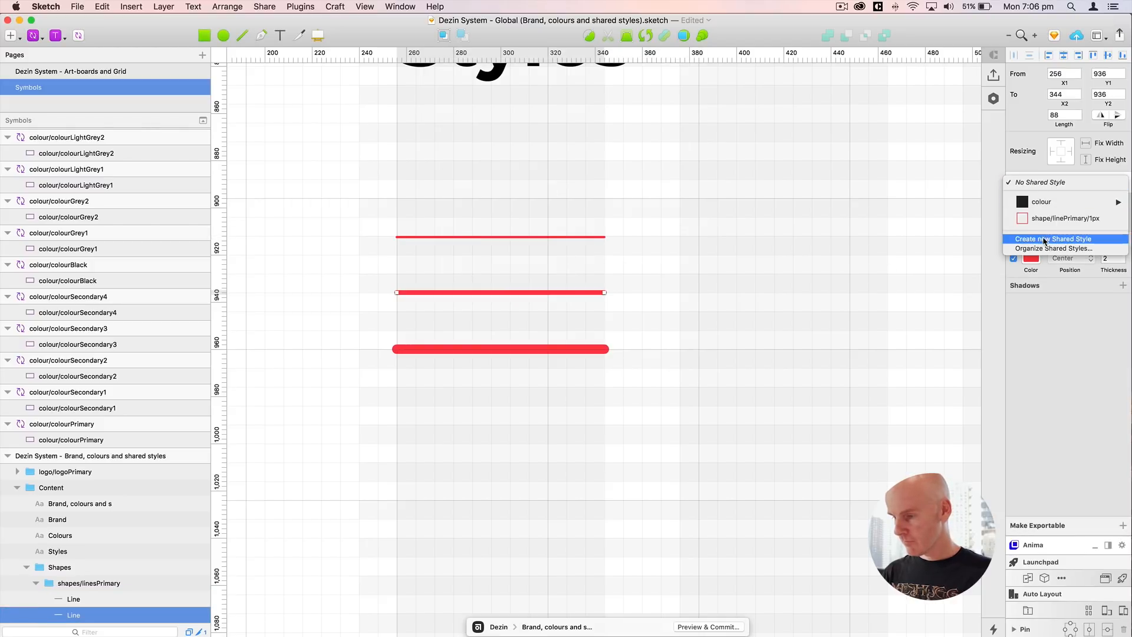
left_click(1045, 239)
key("super+v")
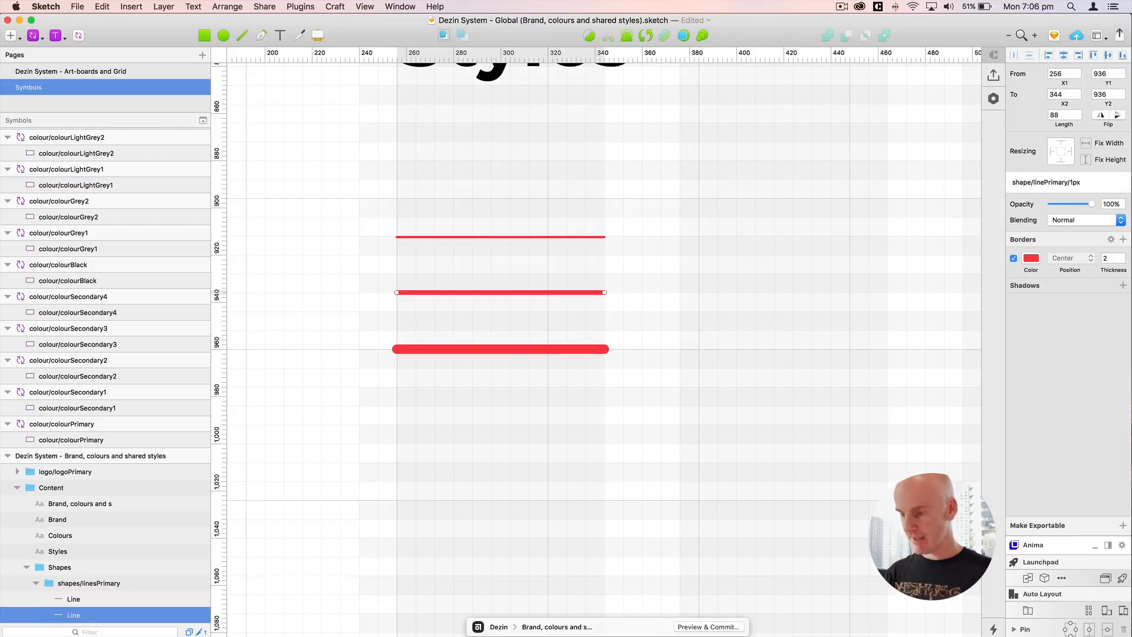
key("Return")
Step: Create a shared style named "shape/linePrimary/4px" from the thickest line, reusing the copied style name
left_click(513, 349)
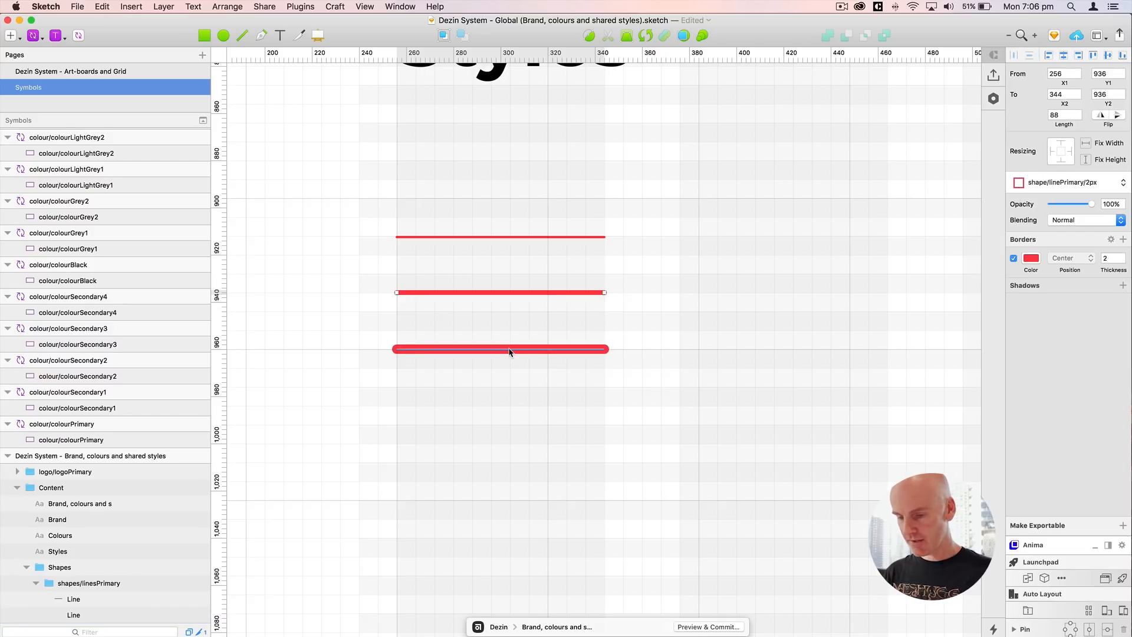
left_click(1055, 185)
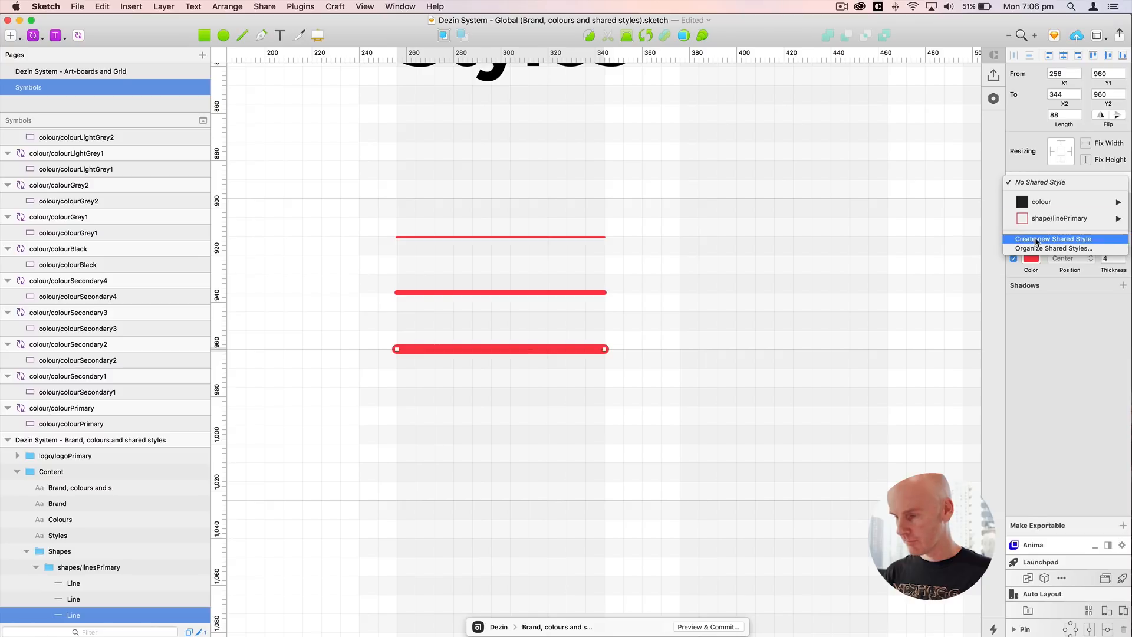
left_click(1020, 239)
key("super+v")
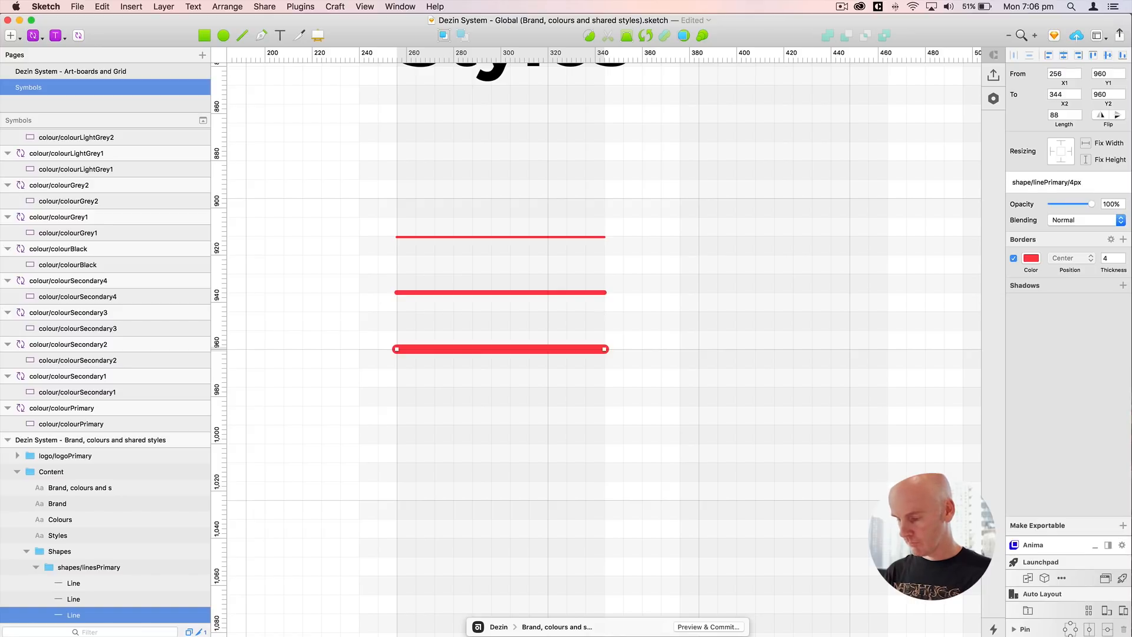
key("Return")
left_click(805, 179)
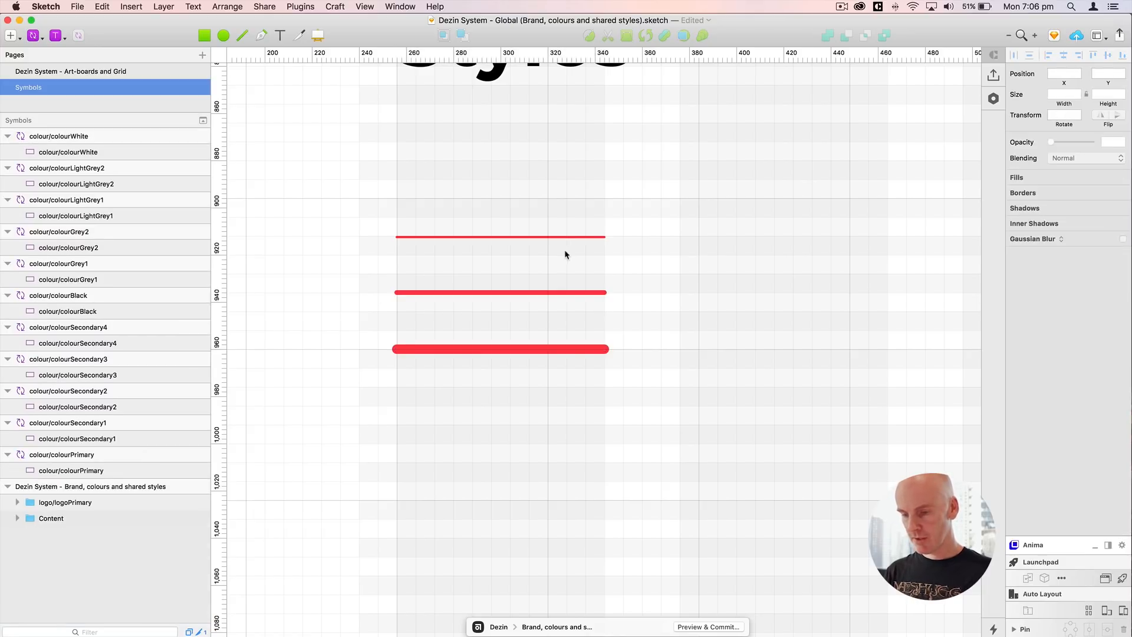
Step: Examine the shape/linePrimary shared styles offered for the thinnest line
left_click(563, 237)
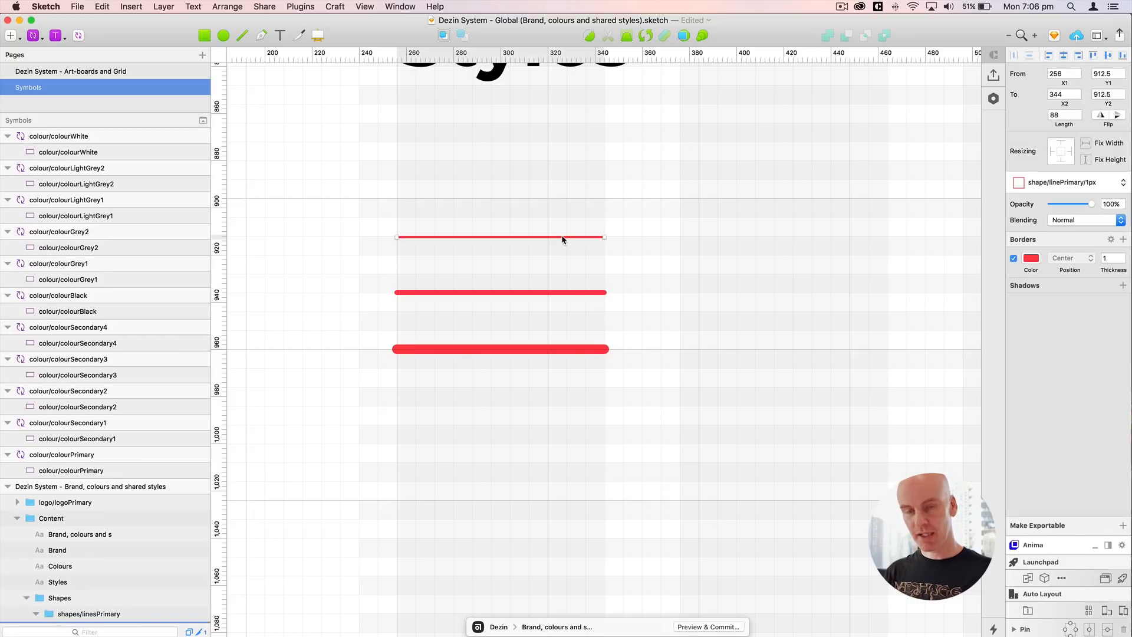
left_click(1060, 182)
mouse_move(1051, 187)
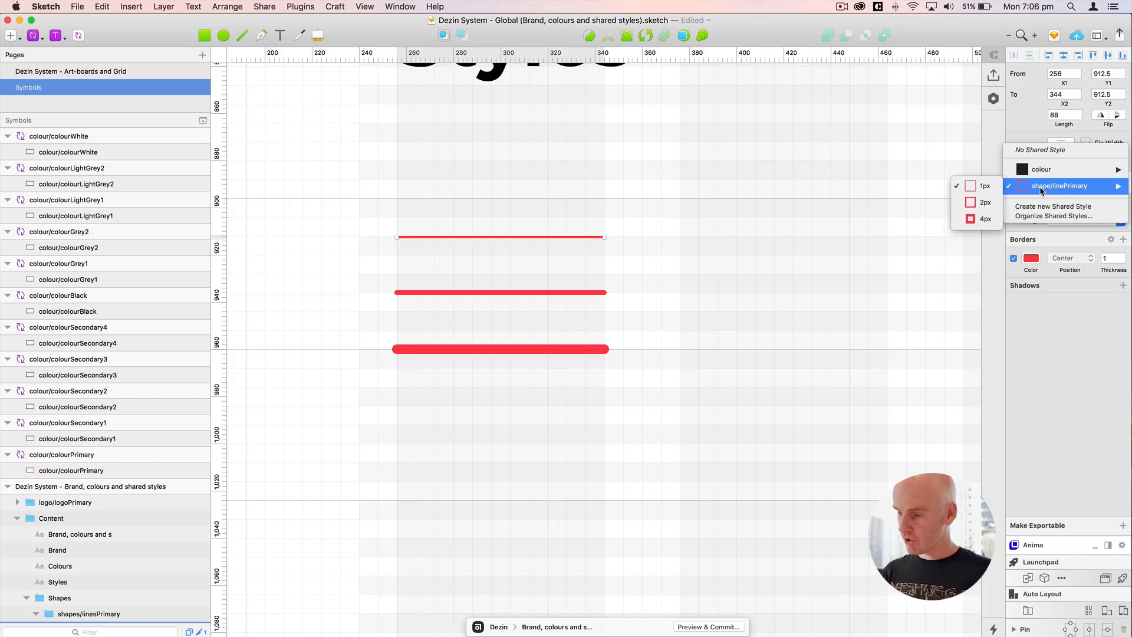
left_click(984, 218)
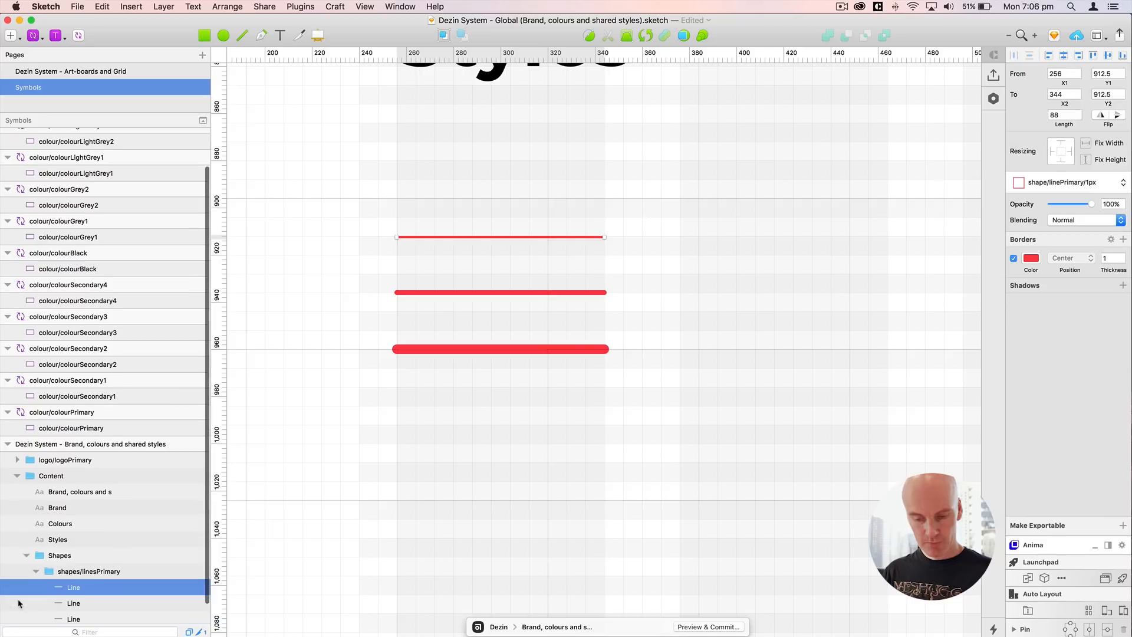
Step: Duplicate the shapes/linesPrimary group twice along the same row, placing the copies at X 376 and X 496
left_click(88, 553)
key("super+minus")
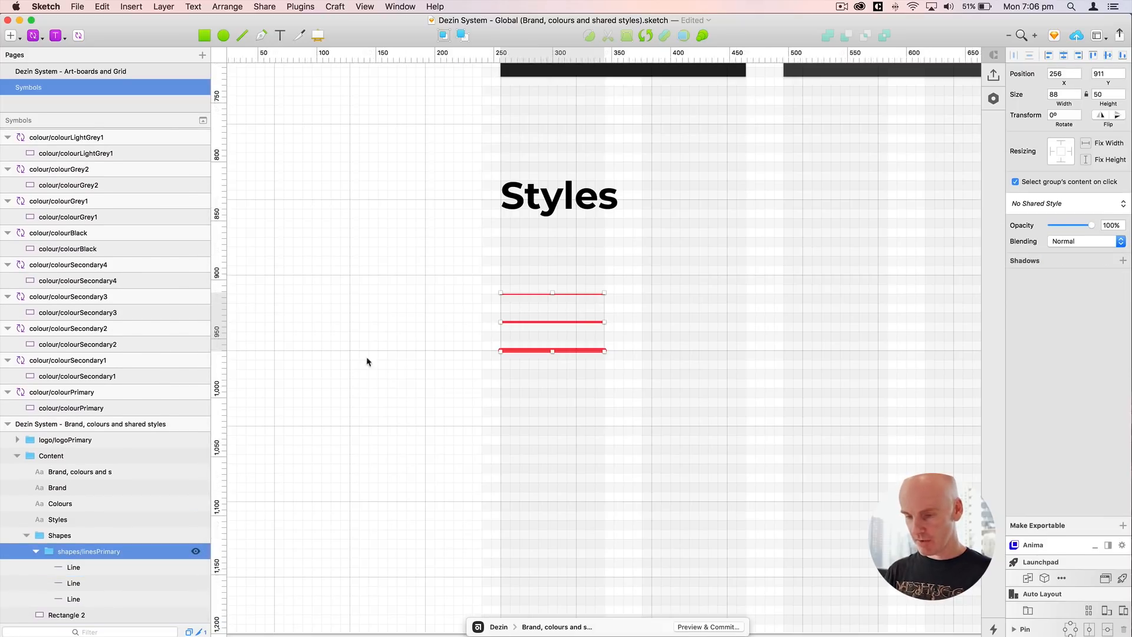
left_click_drag(794, 273, 644, 230)
key("super+d")
key("Right")
key("Right")
key("Right")
key("Right")
key("Right")
key("Right")
key("Right")
key("Right")
key("Right")
key("Right")
key("Right")
key("Right")
key("Right")
key("Right")
key("Right")
key("Right")
key("Right")
key("Right")
key("Right")
key("Right")
key("Right")
key("Right")
key("Right")
key("Right")
key("Right")
key("Right")
key("Right")
key("Right")
key("Right")
key("Right")
key("Right")
key("Right")
key("Right")
key("Right")
key("Right")
key("Right")
key("Right")
key("Right")
key("Right")
key("Right")
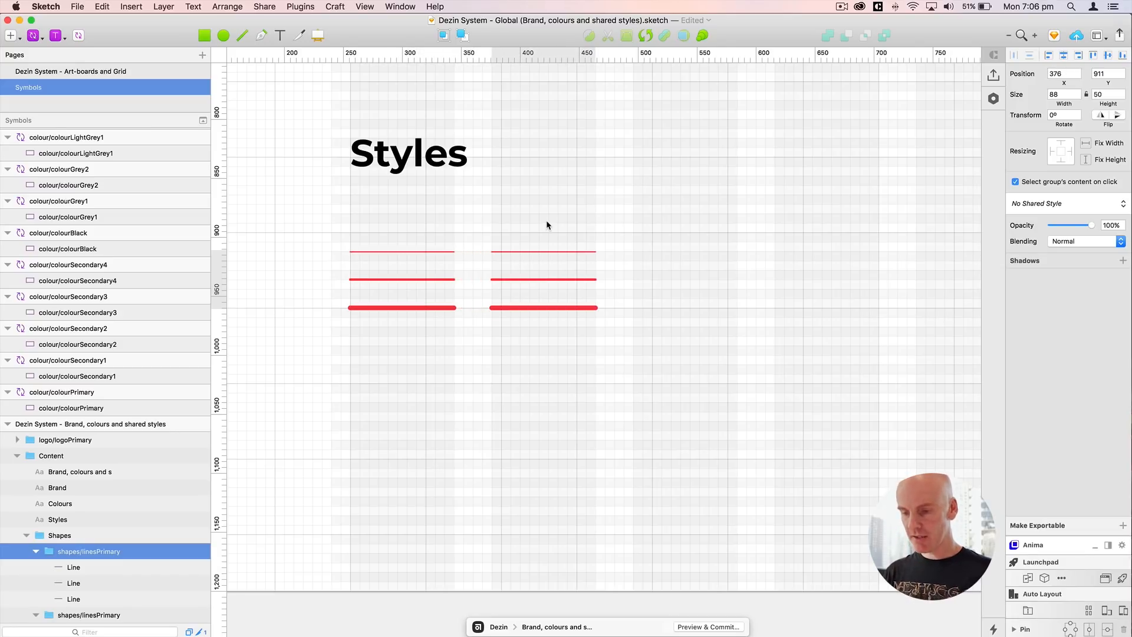
key("super+d")
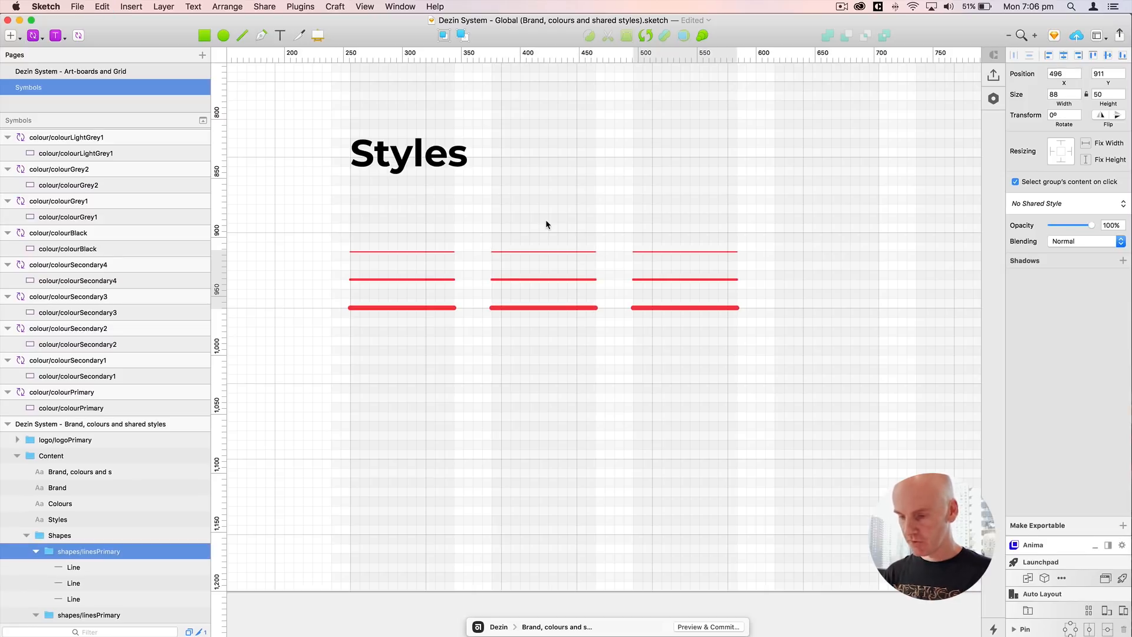
Step: Duplicate the rightmost shapes/linesPrimary group twice along the same row with equal spacing, placing the last copy at X 736
key("super+1")
scroll(560, 230, "right", 5)
scroll(560, 230, "down", 1)
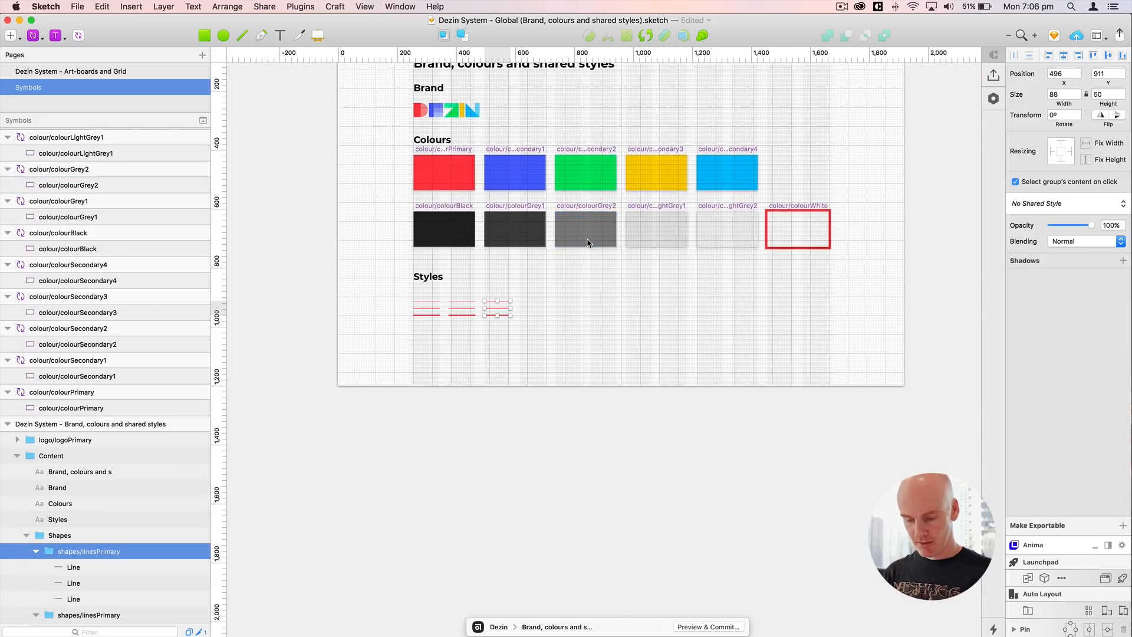
key("super+d")
key("shift+Right")
key("shift+Right")
key("shift+Right")
key("shift+Right")
key("shift+Right")
key("shift+Right")
key("shift+Right")
key("shift+Right")
key("shift+Right")
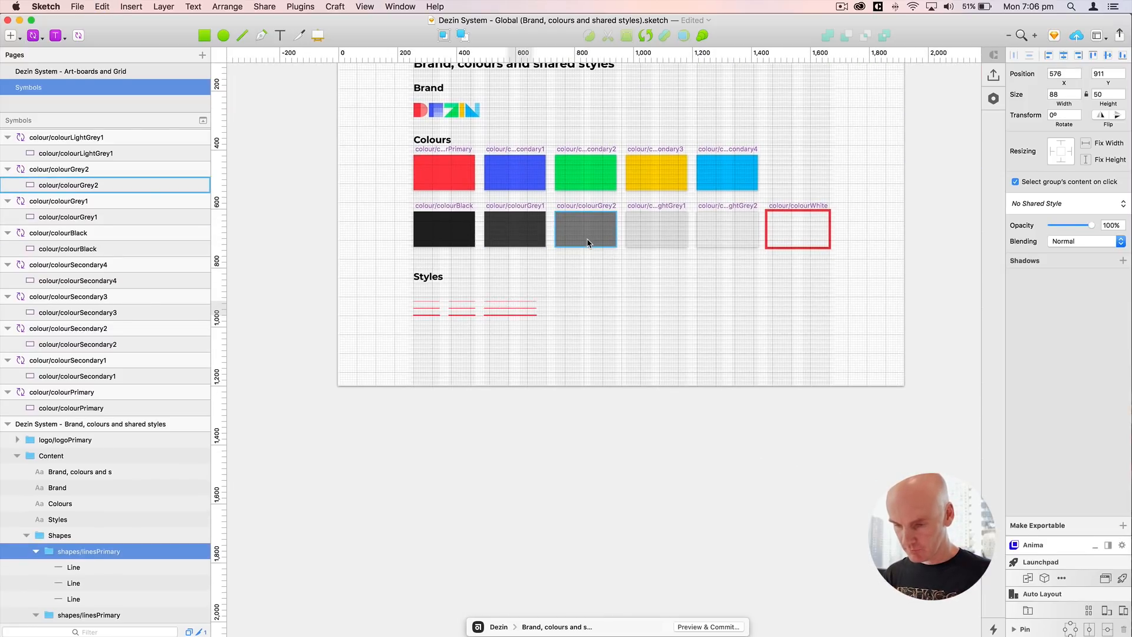
key("shift+Right")
key("shift+Right")
key("shift+Right")
key("shift+Right")
key("shift+Right")
key("shift+Right")
key("shift+Right")
key("shift+Right")
key("shift+Right")
key("shift+Right")
key("shift+Right")
key("shift+Right")
key("shift+Right")
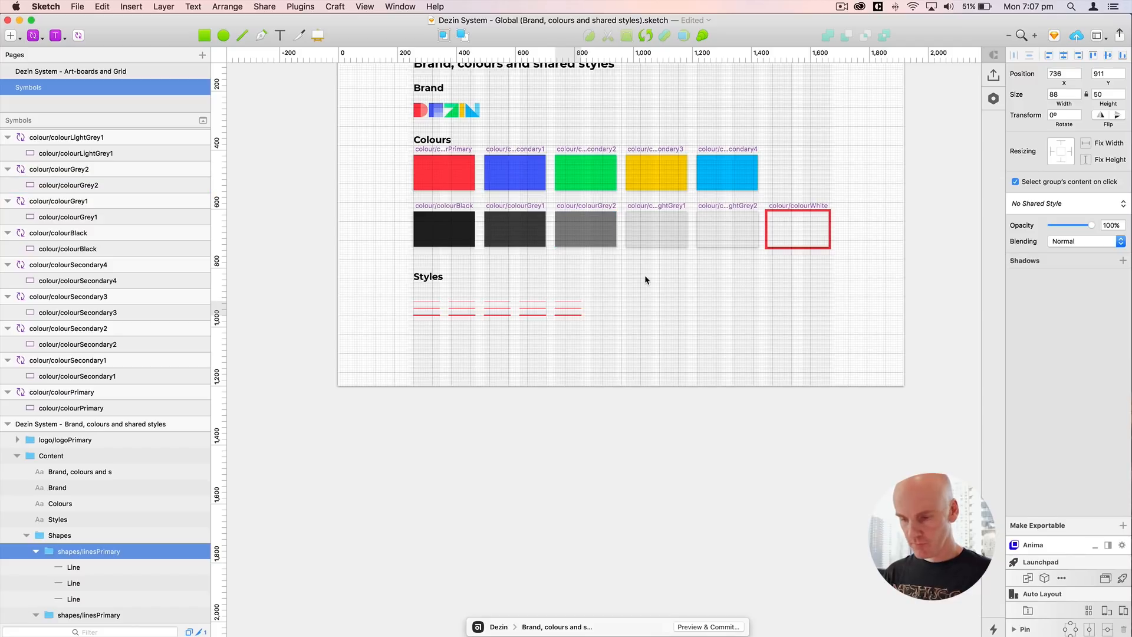
Step: Duplicate the last line group and move the copy to start a second row at Y 1023, aligned under the first group
scroll(645, 275, "down", 3)
scroll(647, 273, "up", 1)
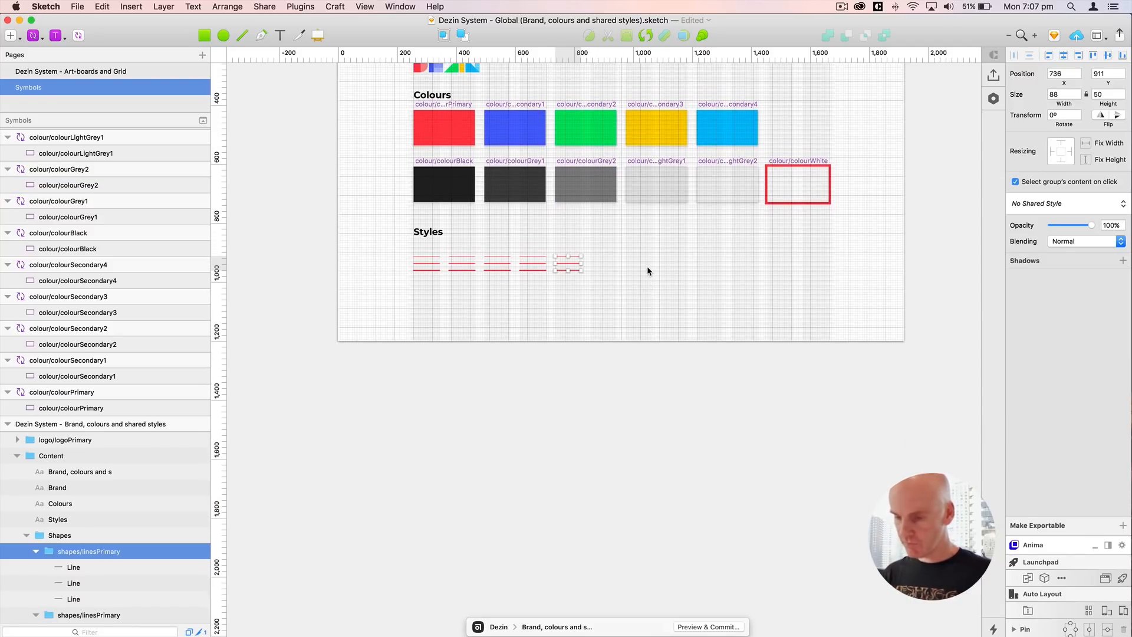
key("shift+Right")
key("shift+Right")
key("shift+Right")
key("shift+Right")
key("shift+Right")
key("shift+Right")
key("shift+Right")
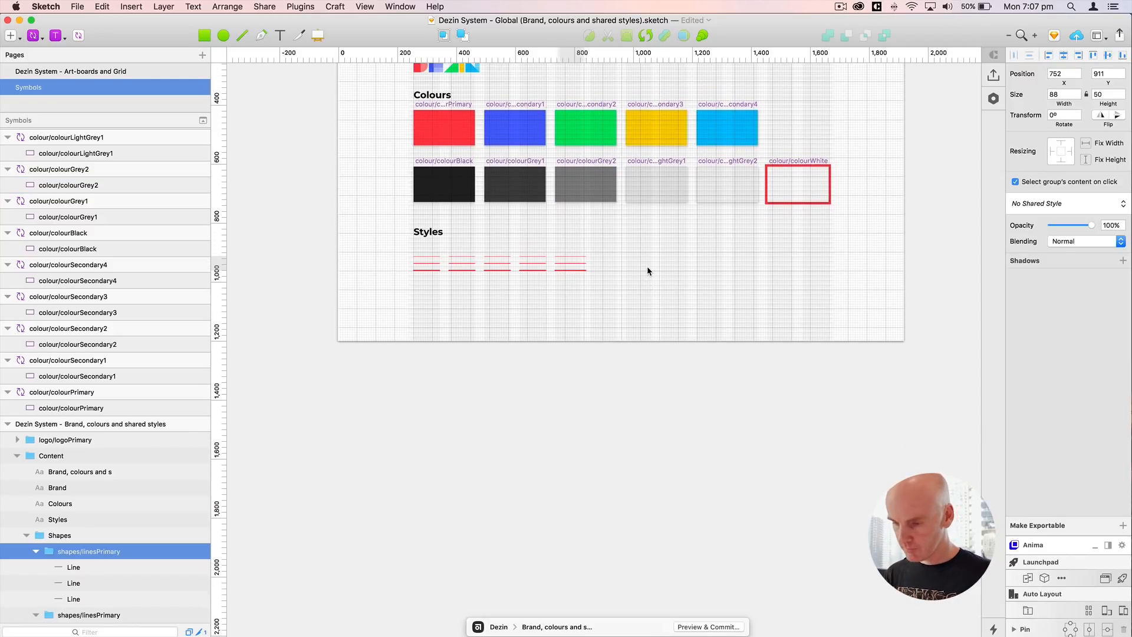
key("shift+Down")
key("shift+Down")
key("shift+Down")
key("shift+Down")
key("shift+Down")
key("shift+Down")
key("shift+Down")
key("shift+Down")
key("shift+Down")
key("shift+Down")
key("shift+Down")
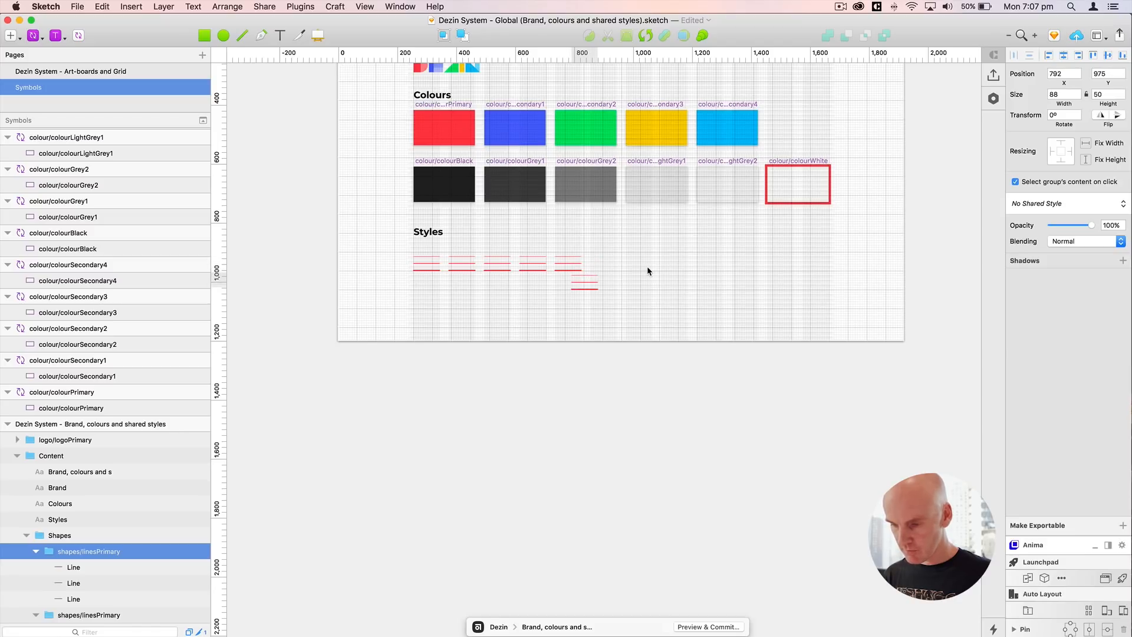
key("shift+Left")
key("shift+Left")
key("shift+Left")
key("shift+Left")
key("shift+Left")
key("shift+Left")
key("shift+Left")
key("shift+Down")
key("shift+Down")
key("shift+Left")
key("shift+Left")
key("shift+Left")
key("shift+Left")
key("shift+Left")
key("shift+Left")
key("shift+Left")
key("shift+Left")
key("shift+Left")
key("shift+Left")
key("shift+Left")
key("shift+Left")
key("shift+Left")
key("shift+Left")
key("shift+Left")
key("shift+Left")
key("shift+Left")
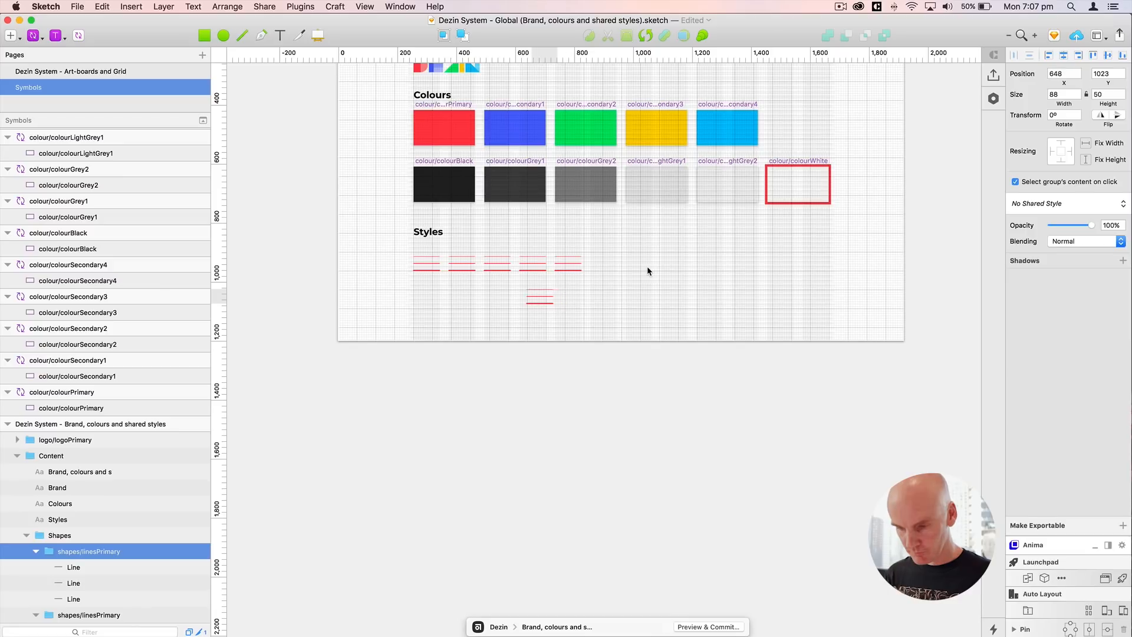
key("shift+Left")
key("shift+Left")
key("shift+Left")
key("shift+Left")
key("shift+Left")
key("shift+Left")
key("shift+Left")
key("shift+Left")
key("shift+Left")
key("shift+Left")
key("shift+Left")
key("shift+Left")
key("shift+Left")
key("shift+Left")
key("shift+Left")
key("shift+Left")
key("shift+Left")
key("shift+Left")
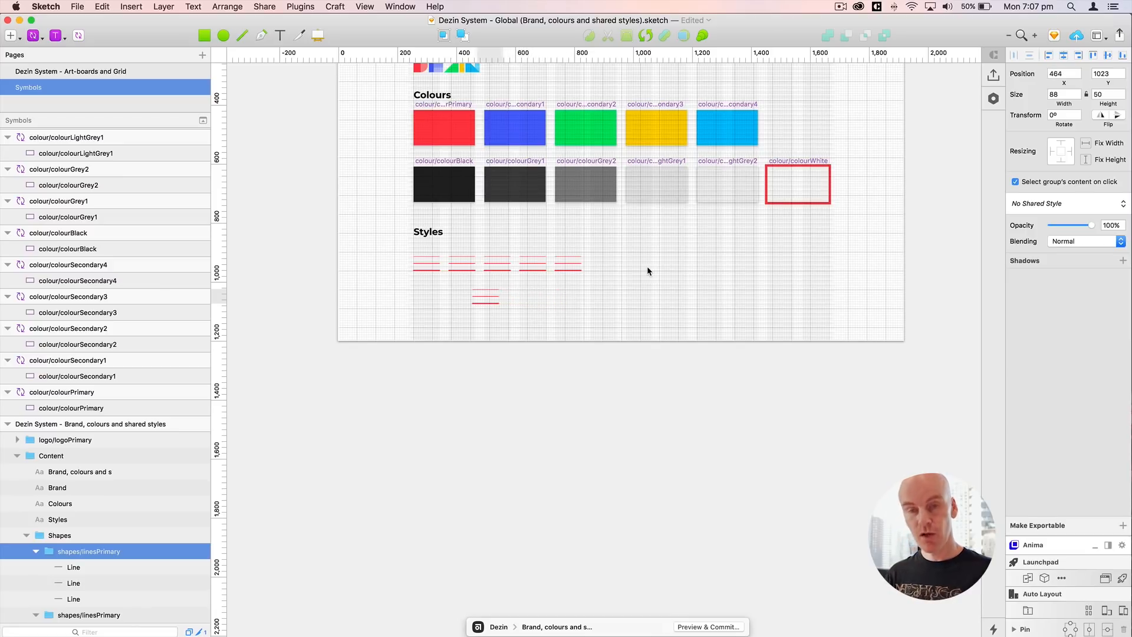
key("shift+Left")
key("shift+Left")
key("shift+Left")
key("shift+Left")
key("shift+Left")
key("shift+Left")
key("shift+Left")
key("shift+Left")
key("shift+Left")
key("shift+Left")
key("shift+Left")
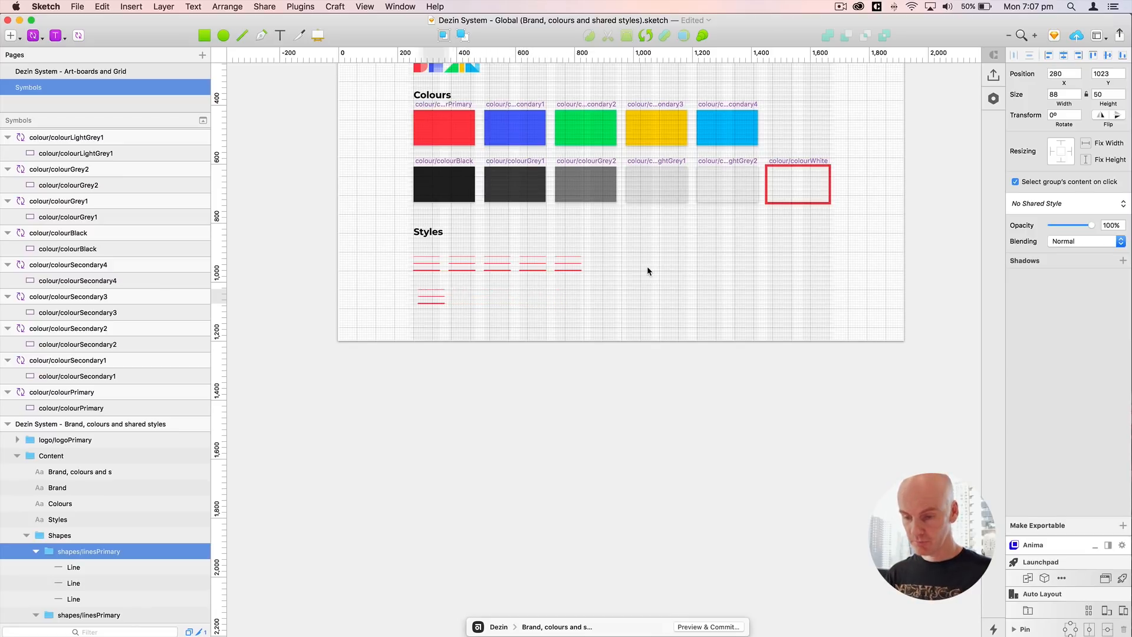
Step: Duplicate the line group four times along the second row at Y 1023, aligning each copy under a group in the first row
key("shift+Right")
key("shift+Right")
key("shift+Right")
key("shift+Right")
key("shift+Right")
key("shift+Right")
key("shift+Right")
key("shift+Right")
key("shift+Right")
key("shift+Right")
key("shift+Right")
key("shift+Right")
key("shift+Right")
key("shift+Right")
key("shift+Right")
key("shift+Right")
key("shift+Right")
key("shift+Right")
key("shift+Right")
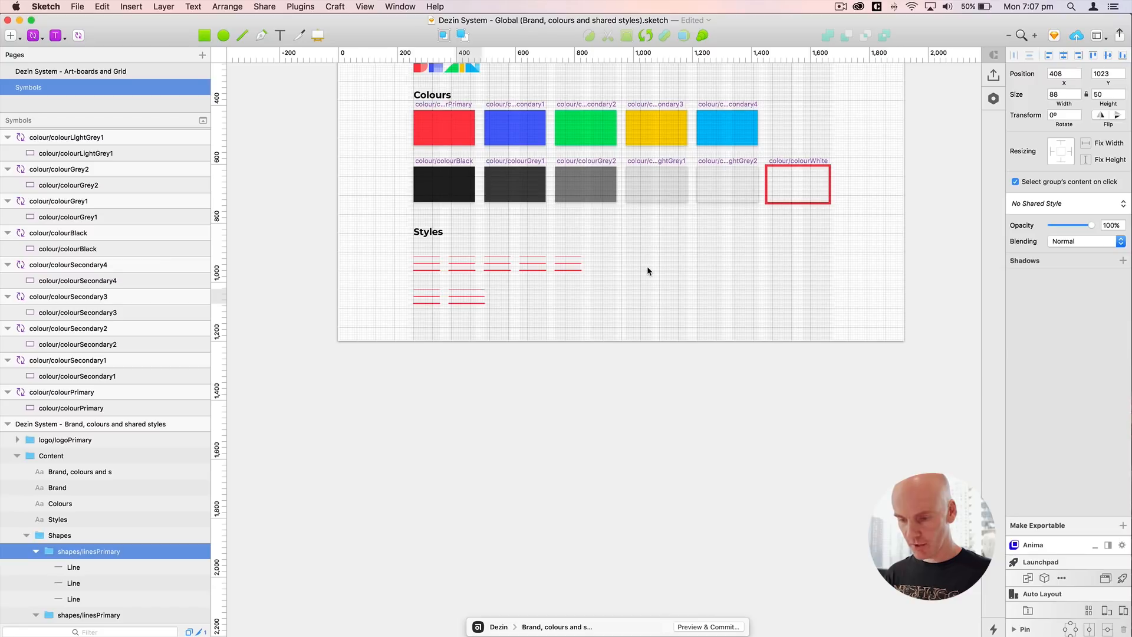
key("shift+Right")
key("shift+Right")
key("shift+Right")
key("shift+Right")
key("shift+Right")
key("shift+Right")
key("shift+Right")
key("shift+Right")
key("shift+Right")
key("shift+Right")
key("shift+Right")
key("shift+Right")
key("shift+Right")
key("shift+Right")
key("shift+Left")
key("shift+Right")
key("shift+Right")
key("shift+Right")
key("shift+Right")
key("shift+Right")
key("shift+Right")
key("shift+Right")
key("shift+Right")
key("shift+Right")
key("shift+Right")
key("shift+Right")
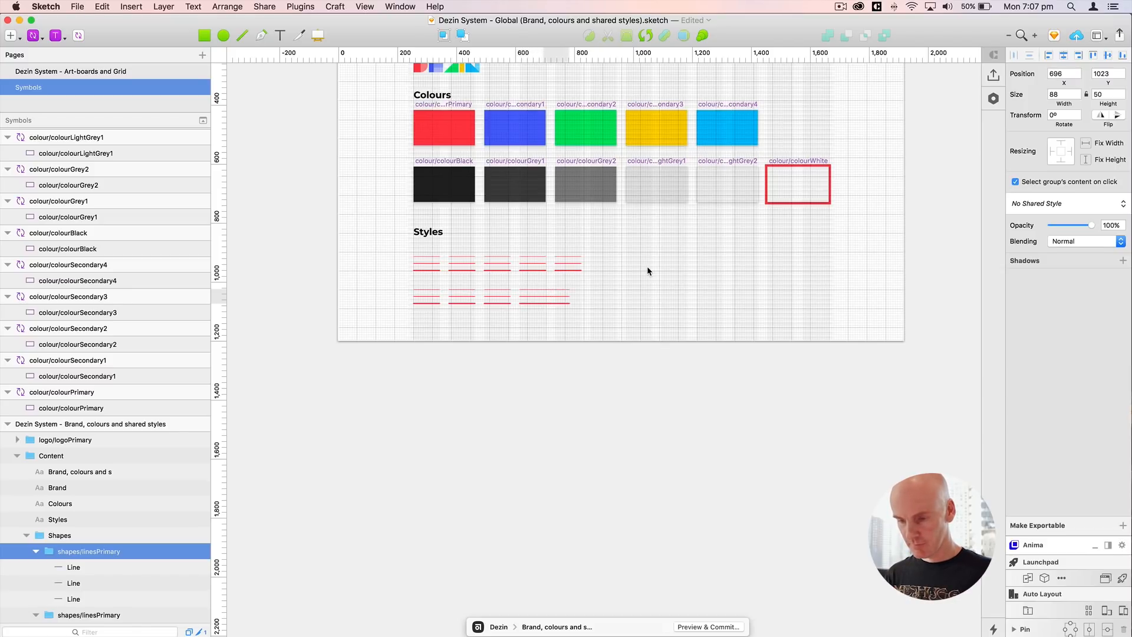
Step: Duplicate the last line group in the second row once more, placing the sixth group at X 856, Y 1023
key("super+d")
key("shift+Right")
key("shift+Right")
key("shift+Right")
key("shift+Right")
key("shift+Right")
key("shift+Right")
key("shift+Right")
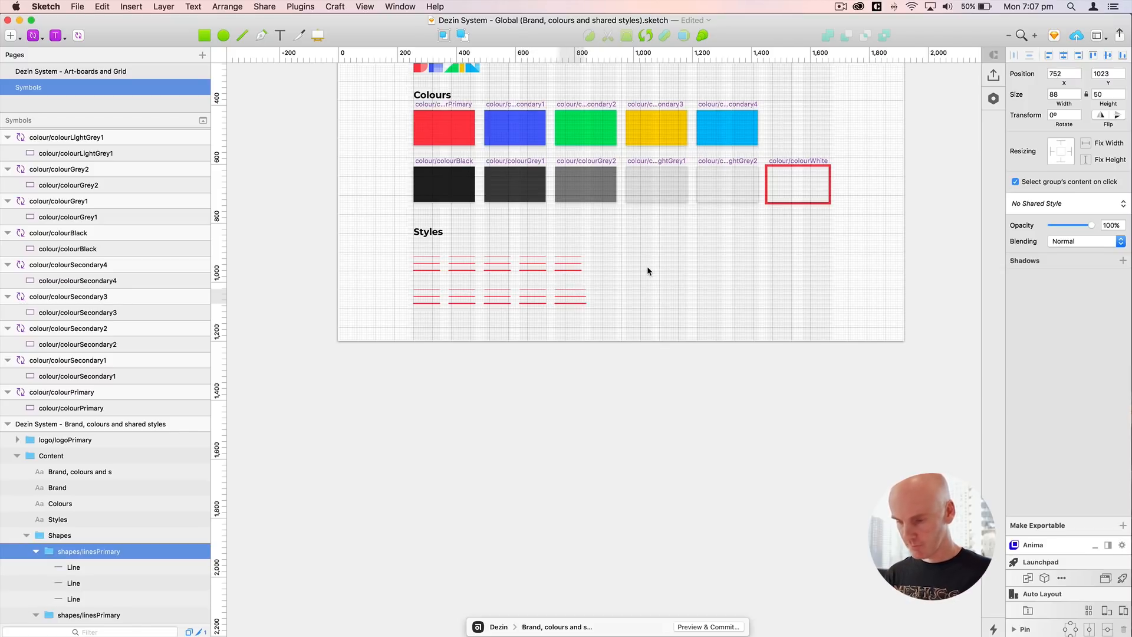
key("shift+Right")
key("shift+Right")
key("shift+Right")
key("shift+Right")
key("shift+Right")
key("shift+Right")
key("shift+Right")
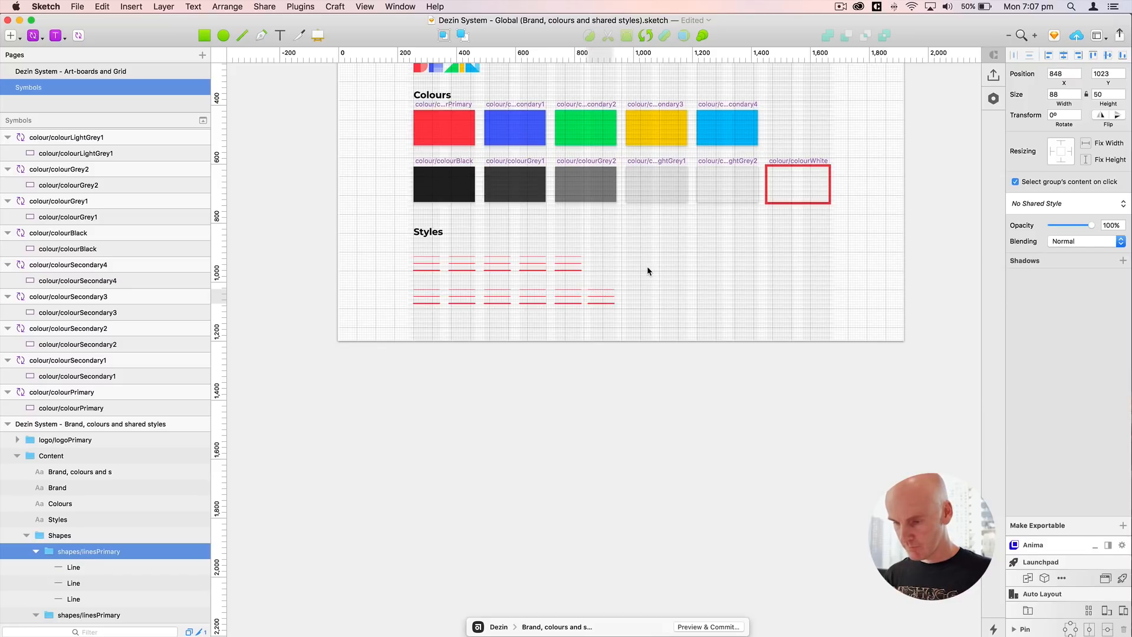
Step: Rename the second line group of the first row as shapes/linesSecondary1
key("super+plus")
left_click_drag(557, 298, 727, 249)
left_click(490, 222)
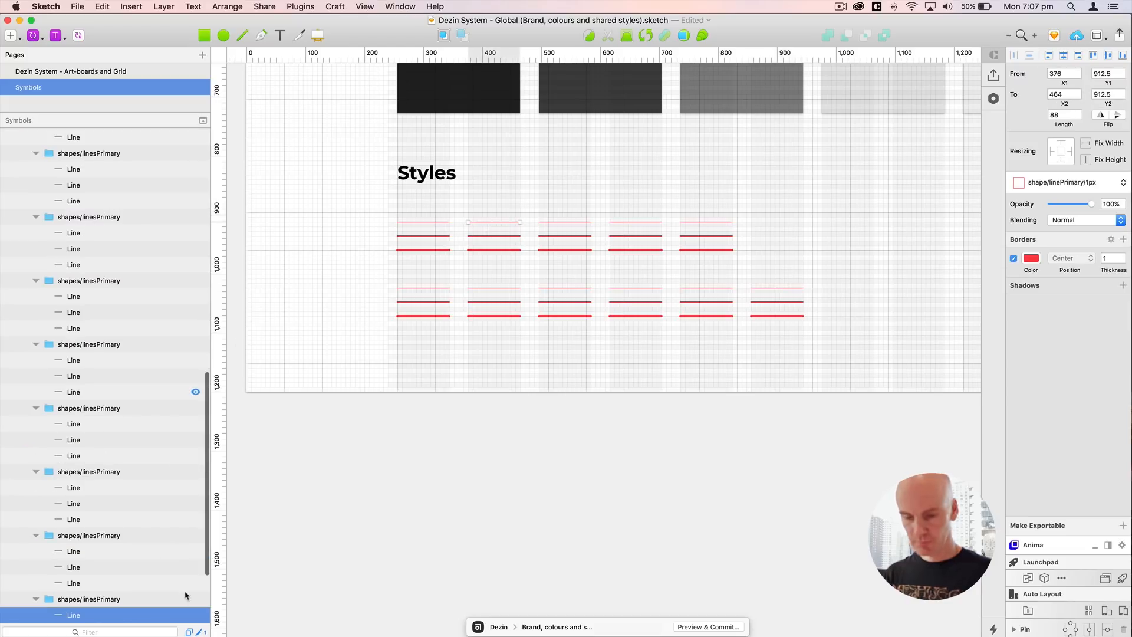
scroll(183, 596, "down", 2)
left_click(94, 532)
left_click(93, 533)
left_click(122, 532)
left_click_drag(122, 531, 98, 531)
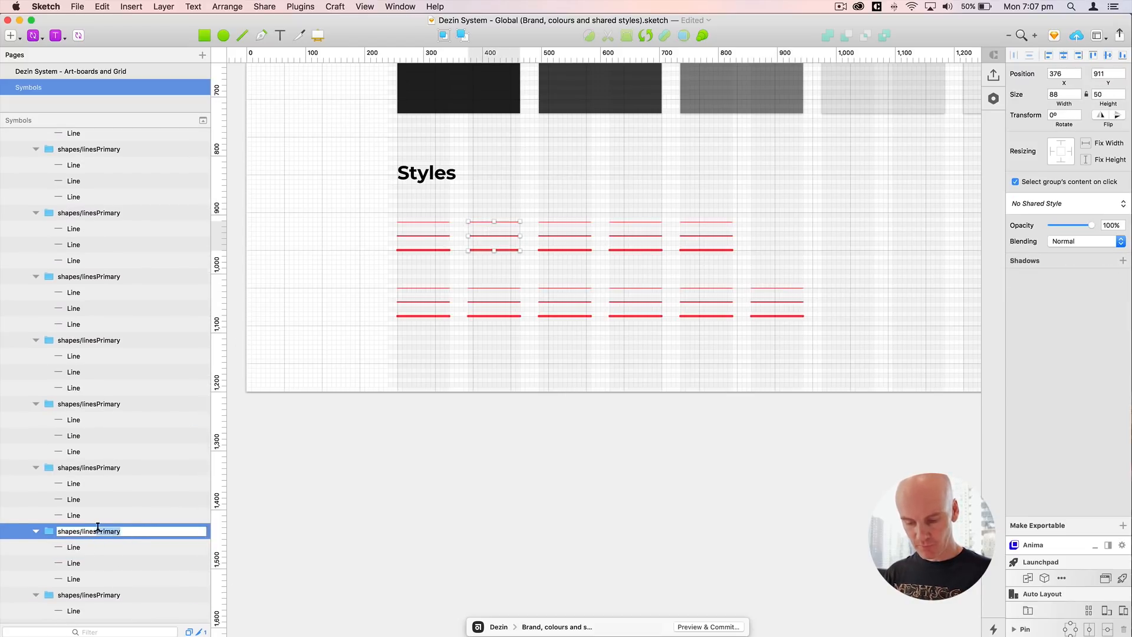
type("Seco")
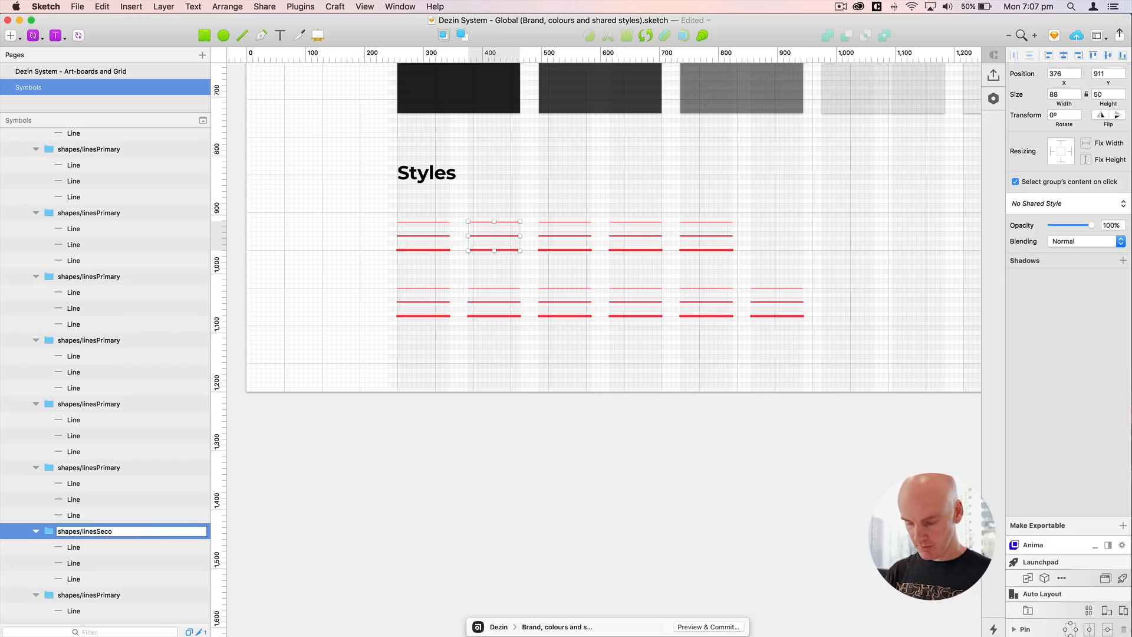
type("ndary1")
Step: Reuse the Secondary name ending to rename the third line group of the first row as shapes/linesSecondary2
left_click_drag(159, 525, 101, 523)
key("super+c")
left_click(564, 221)
double_click(108, 468)
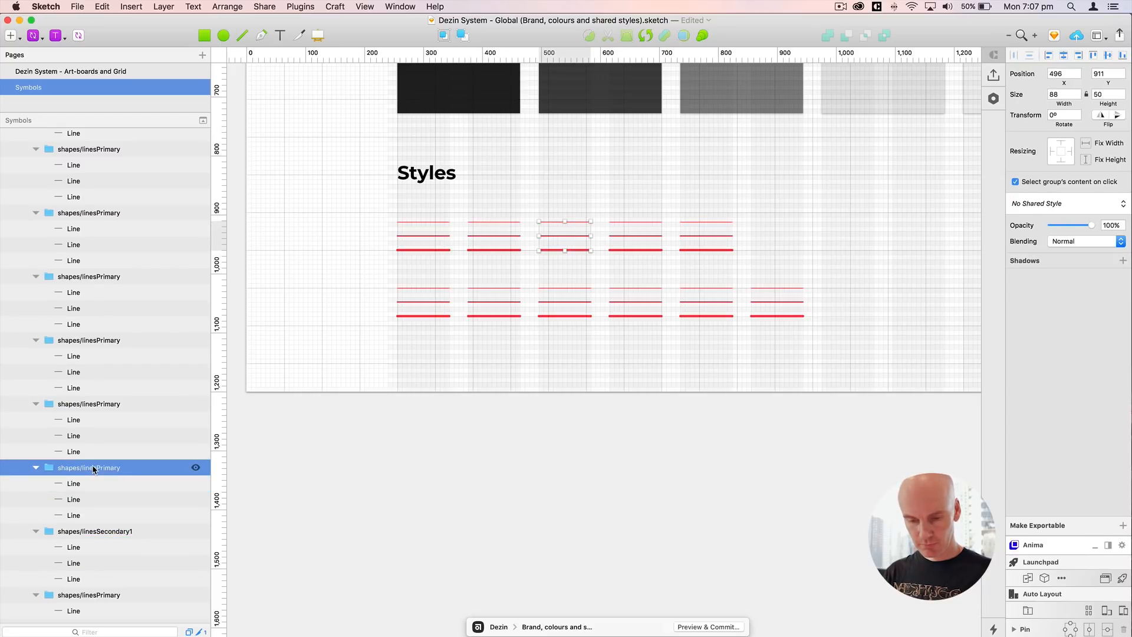
left_click_drag(128, 460, 96, 462)
key("super+v")
key("Return")
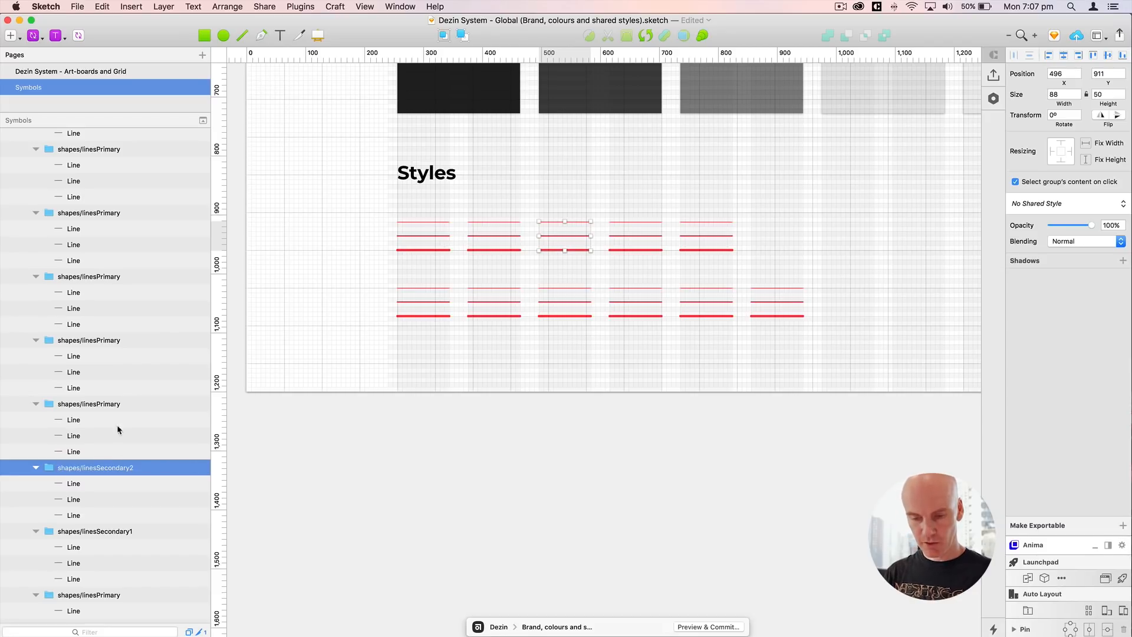
Step: Rename the fourth line group of the first row as shapes/linesSecondary3
double_click(97, 405)
left_click(127, 400)
key("BackSpace")
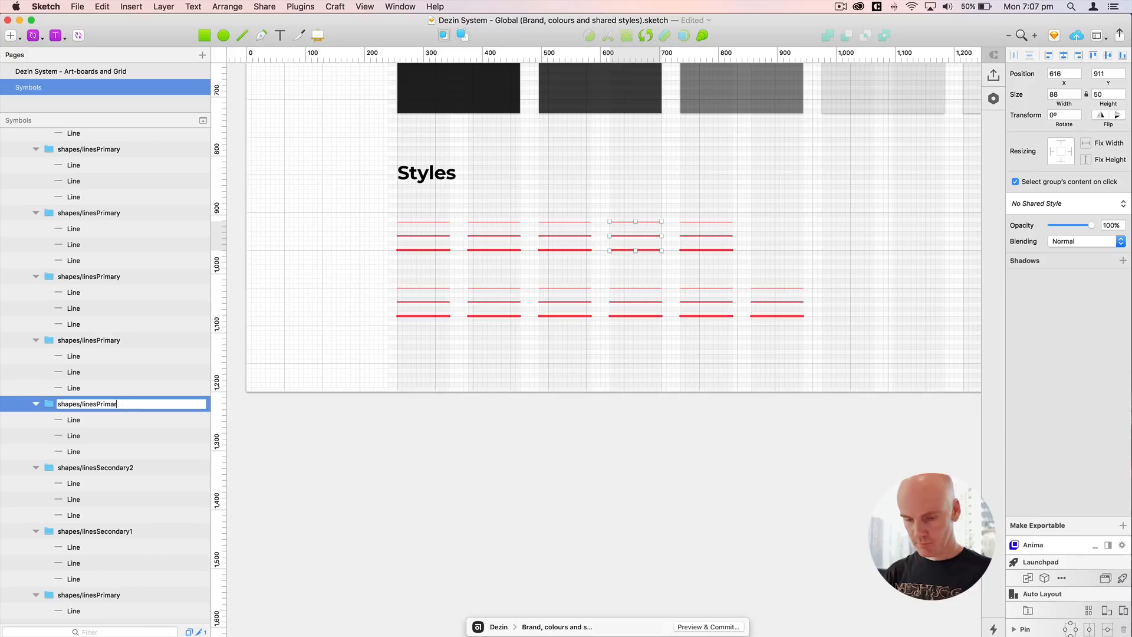
key("BackSpace")
key("BackSpace")
key("super+v")
key("Return")
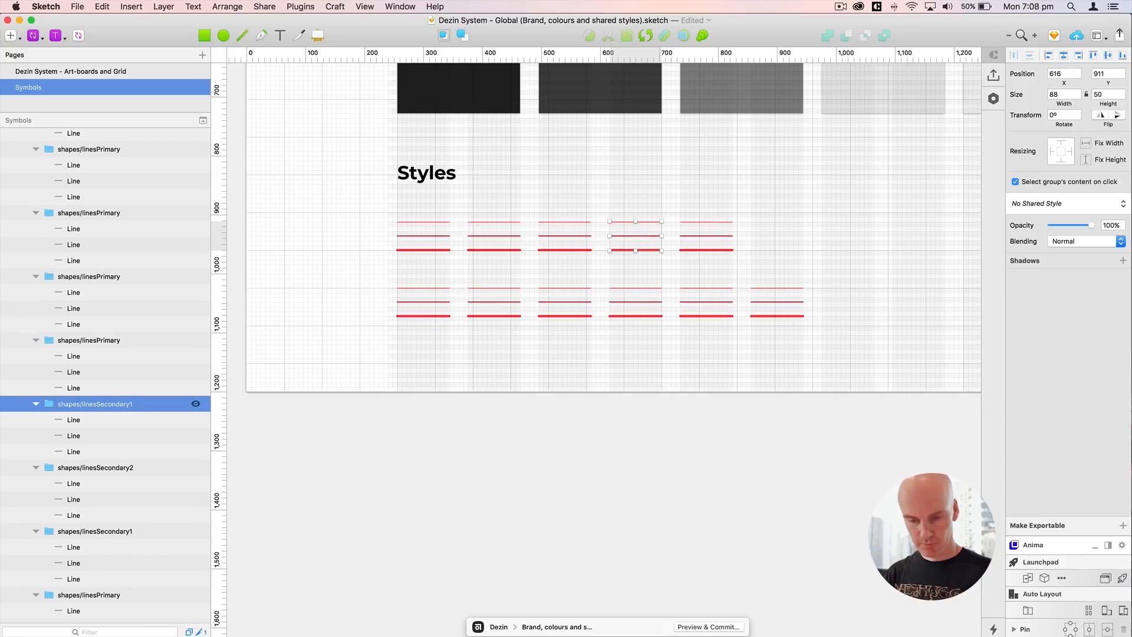
double_click(131, 404)
type("3")
key("Return")
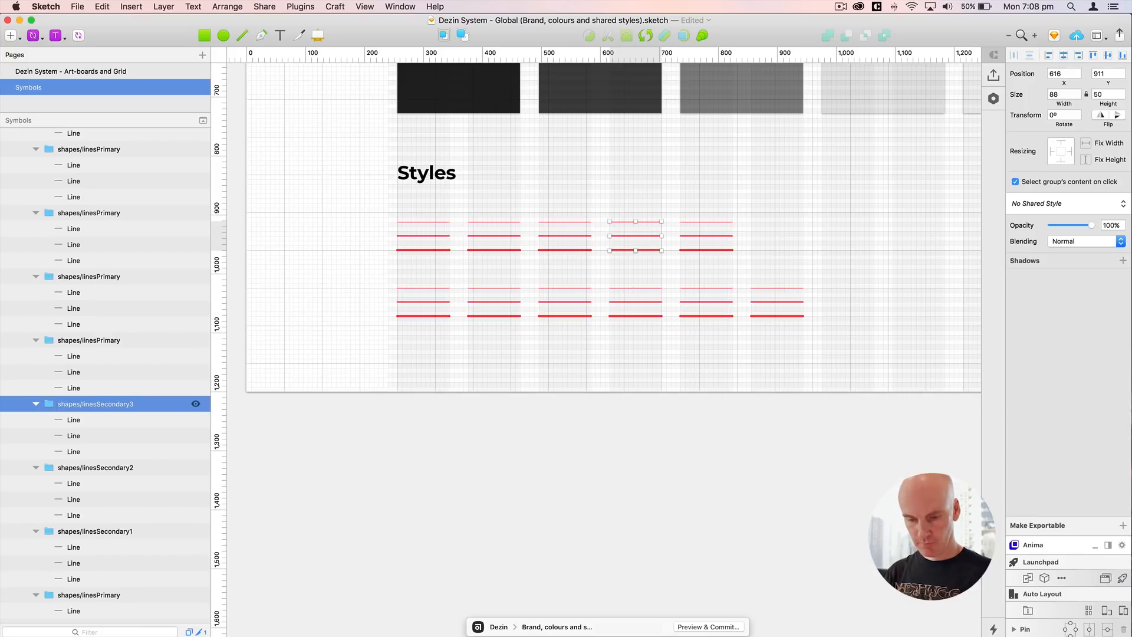
Step: Rename the fifth line group of the first row as shapes/linesSecondary4
left_click(110, 340)
double_click(109, 341)
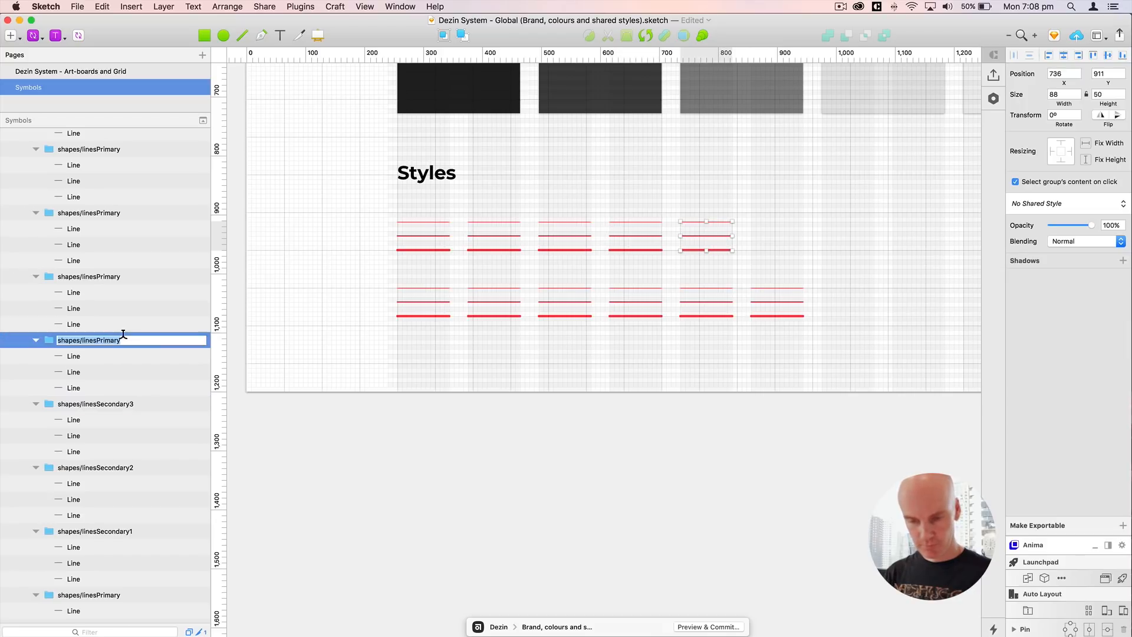
left_click_drag(120, 340, 97, 335)
type("Secondary14")
key("Return")
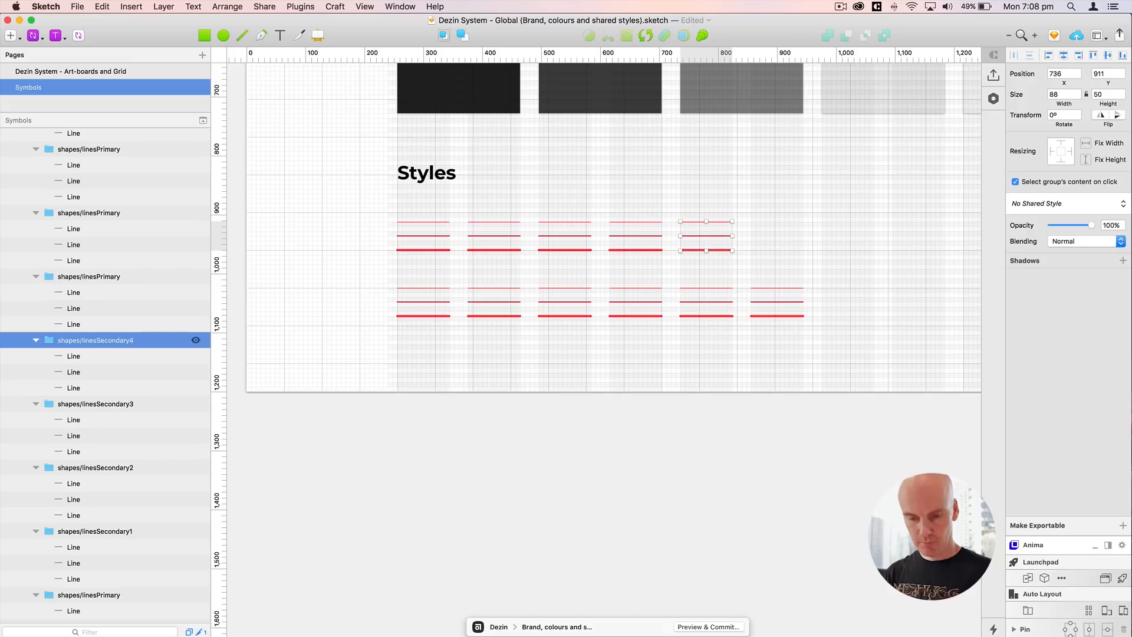
Step: Rename the first line group of the second row as shapes/linesBlack
left_click(99, 277)
double_click(99, 278)
left_click_drag(122, 278, 97, 276)
type("Black")
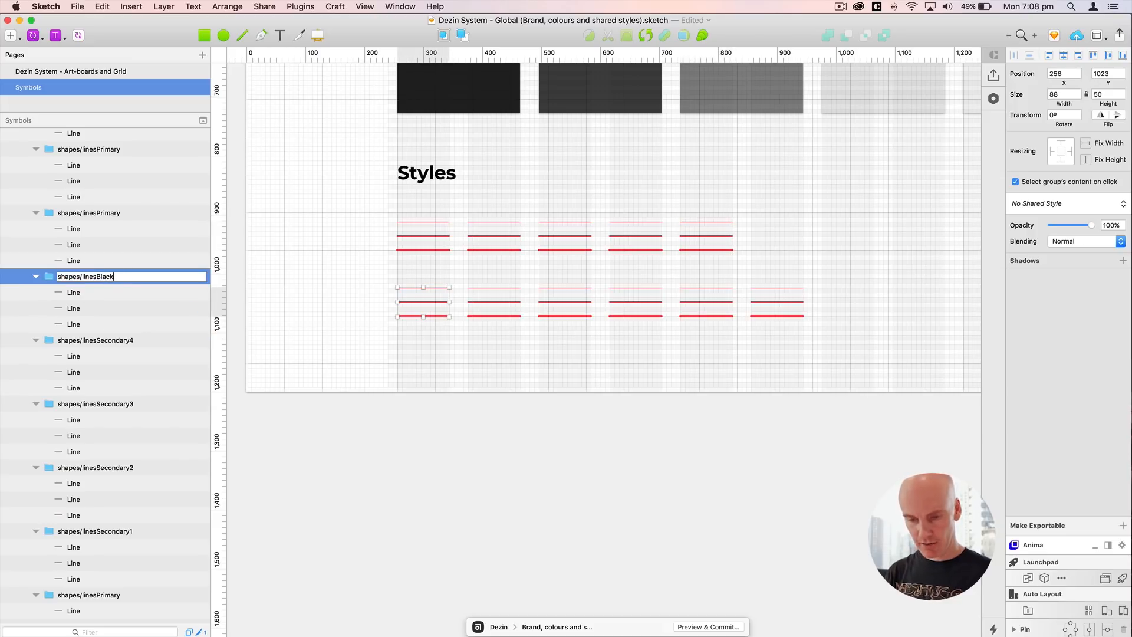
key("Return")
Step: Rename the second line group of the second row as shapes/linesGrey1
left_click(120, 212)
double_click(120, 212)
left_click_drag(121, 212, 98, 208)
type("GHrey1")
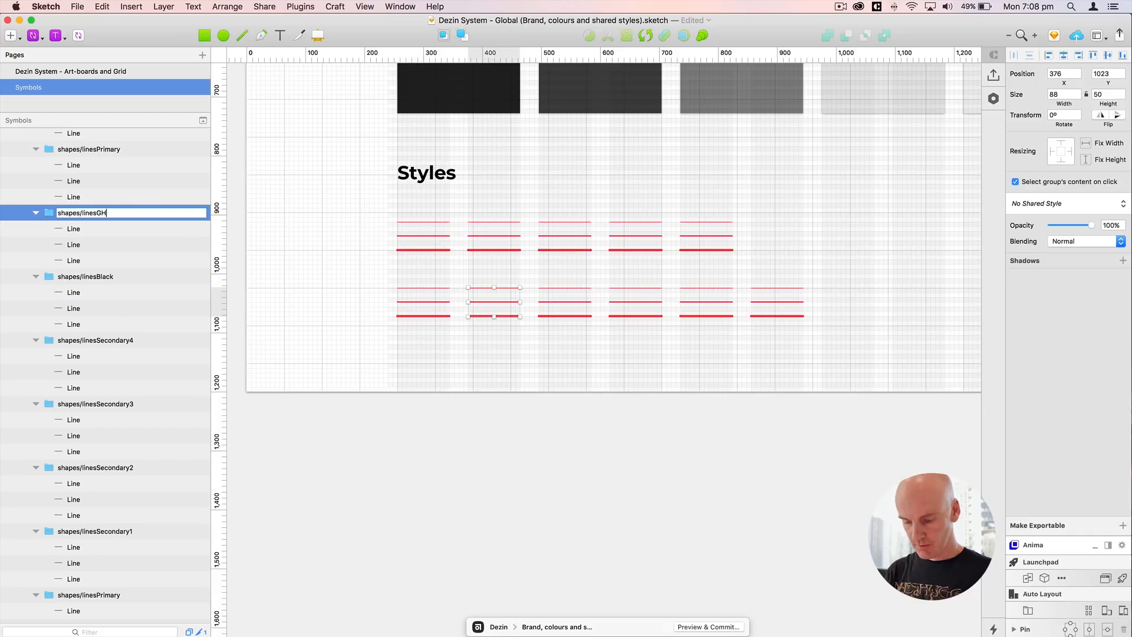
key("BackSpace")
key("Return")
Step: Copy the Grey1 name ending and rename the third line group of the second row as shapes/linesGrey2
double_click(104, 215)
left_click(117, 212)
left_click_drag(117, 211, 96, 211)
key("super+c")
scroll(103, 228, "up", 5)
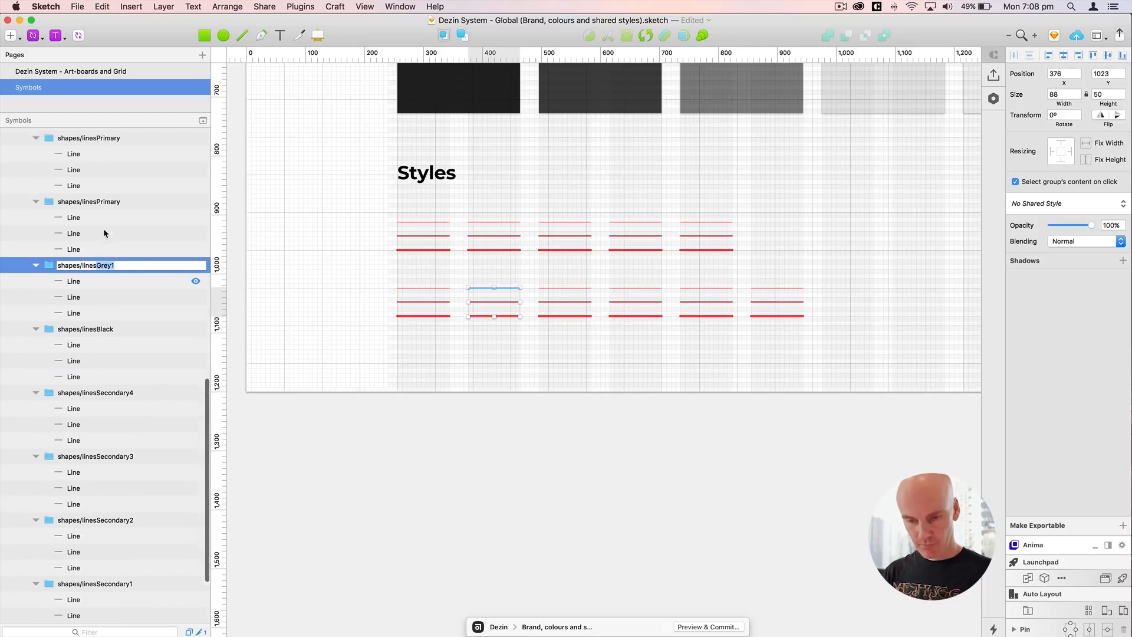
left_click(101, 268)
double_click(100, 266)
left_click_drag(121, 263, 99, 261)
type("Grey")
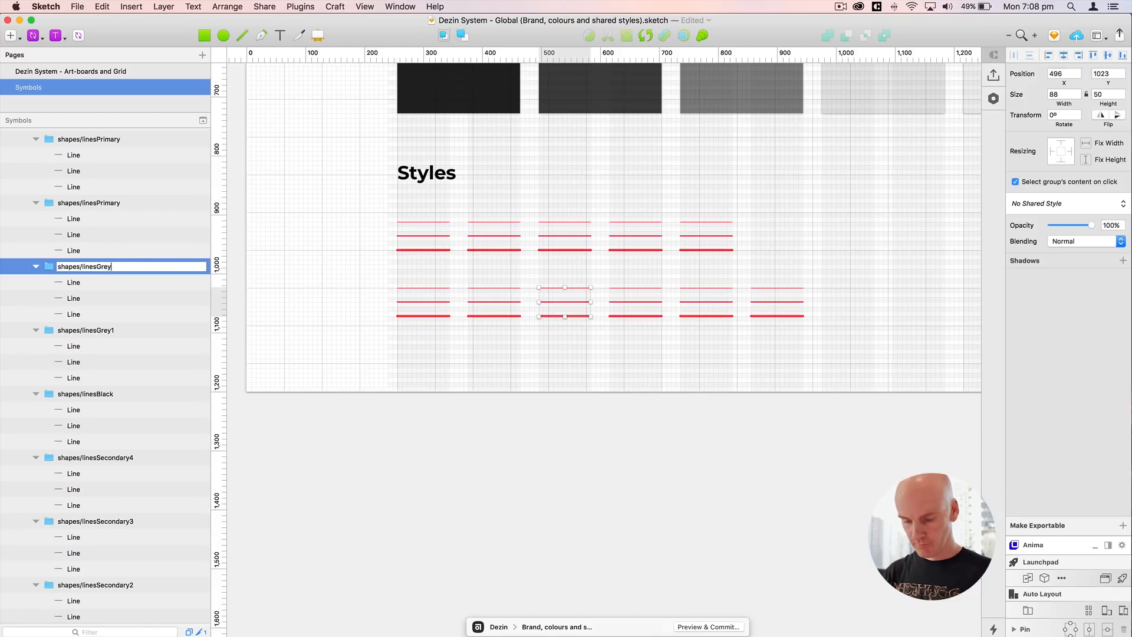
type("2")
key("Return")
Step: Rename the fourth line group of the second row as shapes/linesLightGrey1
left_click(112, 202)
double_click(126, 202)
left_click_drag(126, 202, 98, 196)
key("super+v")
left_click(96, 202)
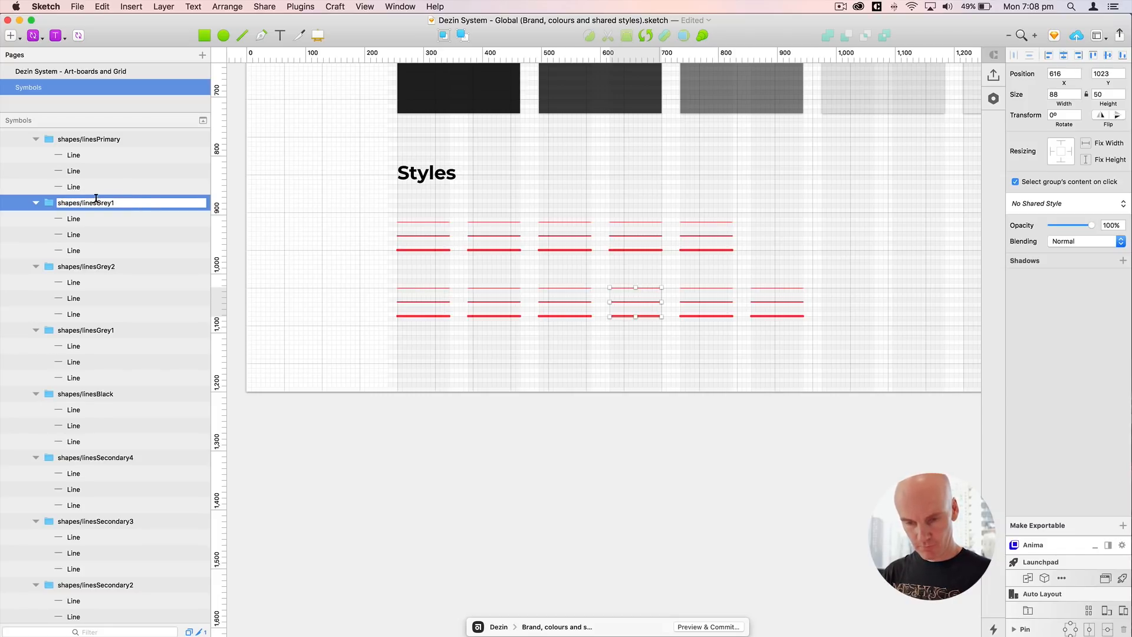
type("Light")
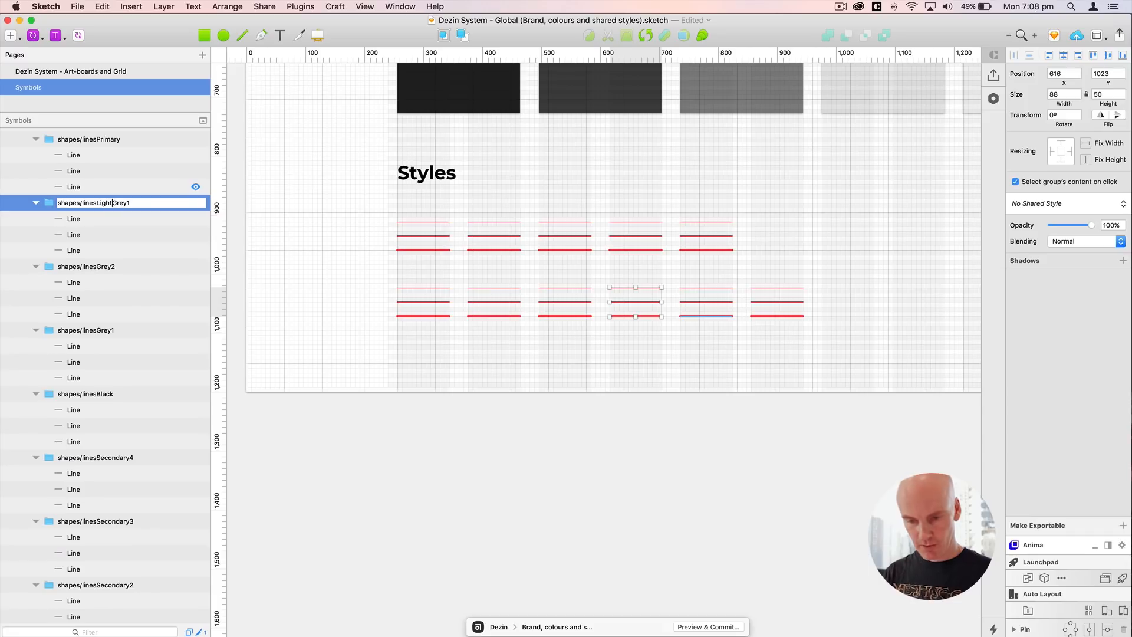
Step: Reuse the LightGrey name ending to rename the fifth line group of the second row as shapes/linesLightGrey2
left_click_drag(130, 202, 102, 203)
key("super+c")
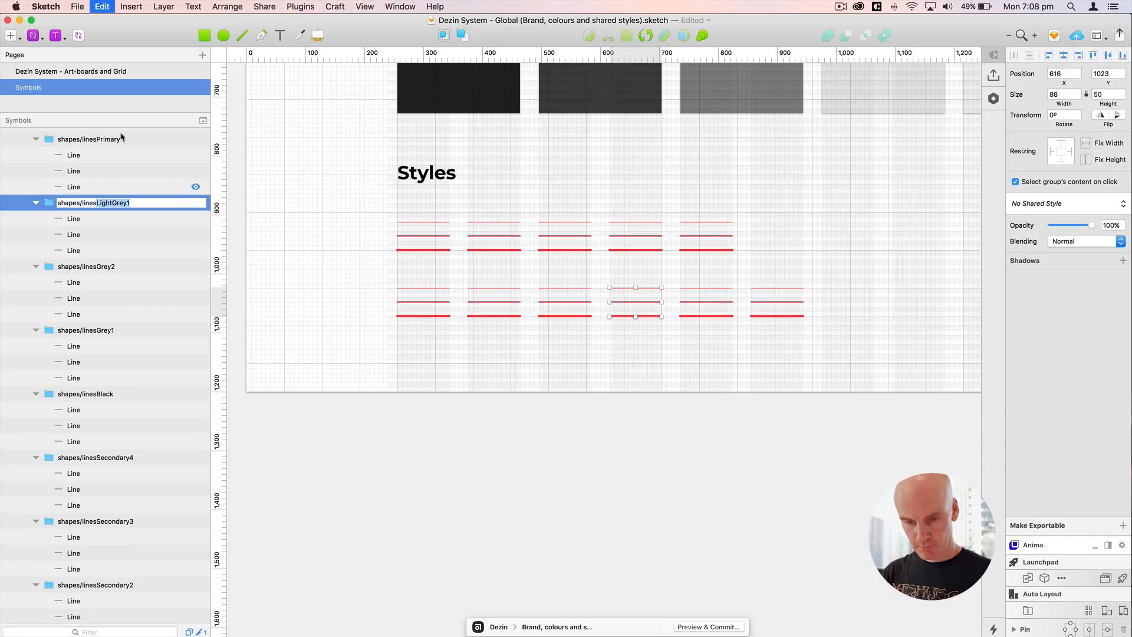
left_click(103, 136)
double_click(103, 135)
left_click_drag(103, 133, 95, 134)
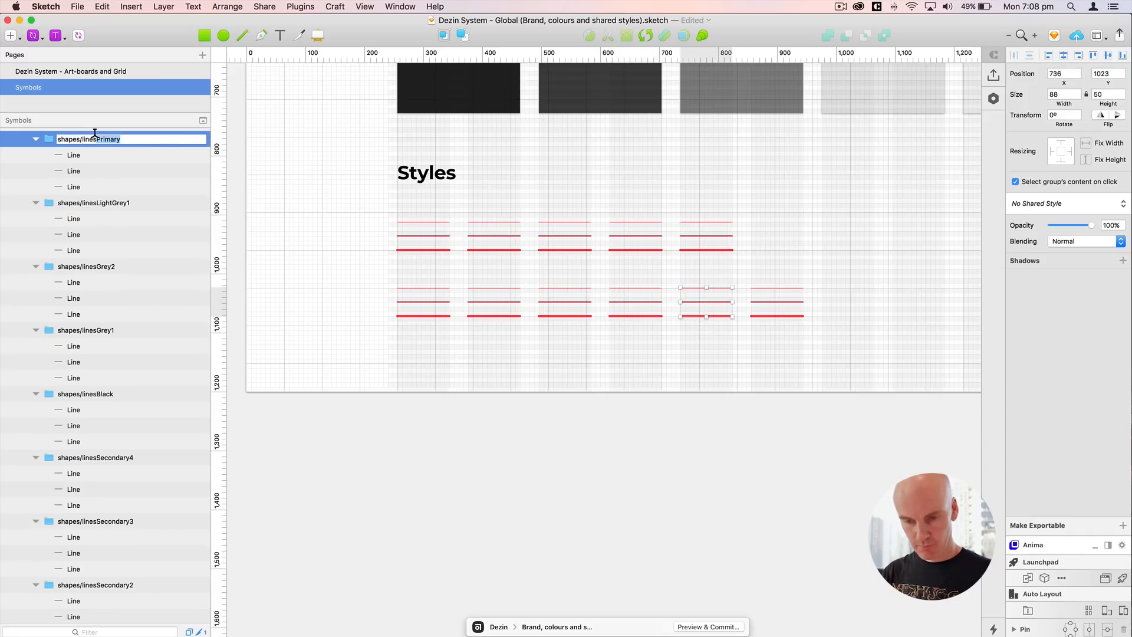
scroll(117, 177, "up", 5)
key("BackSpace")
type("2")
key("Return")
Step: Rename the sixth line group of the second row as shapes/linesWhite and clear the selection
left_click(122, 221)
double_click(122, 222)
left_click(122, 222)
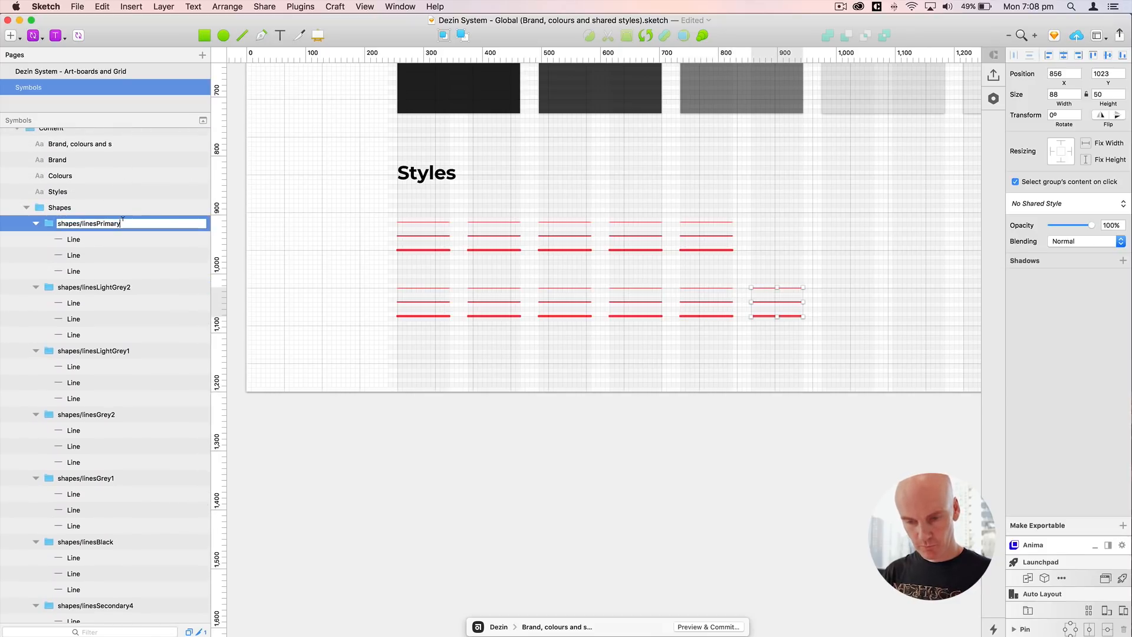
left_click_drag(103, 220, 97, 221)
type("Whi")
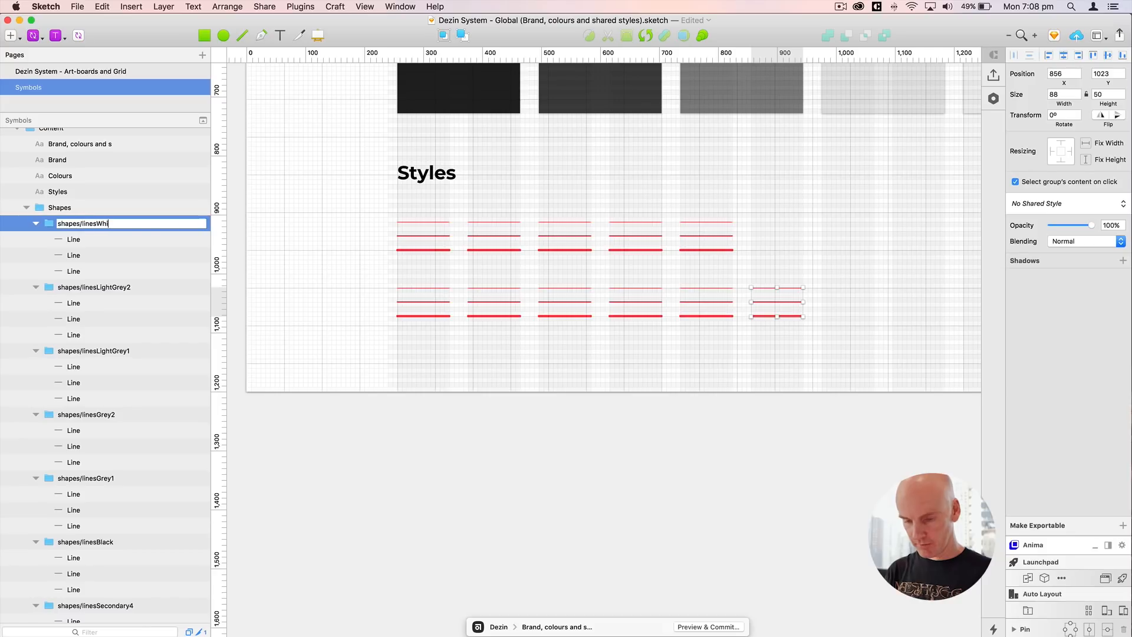
key("Return")
left_click(687, 457)
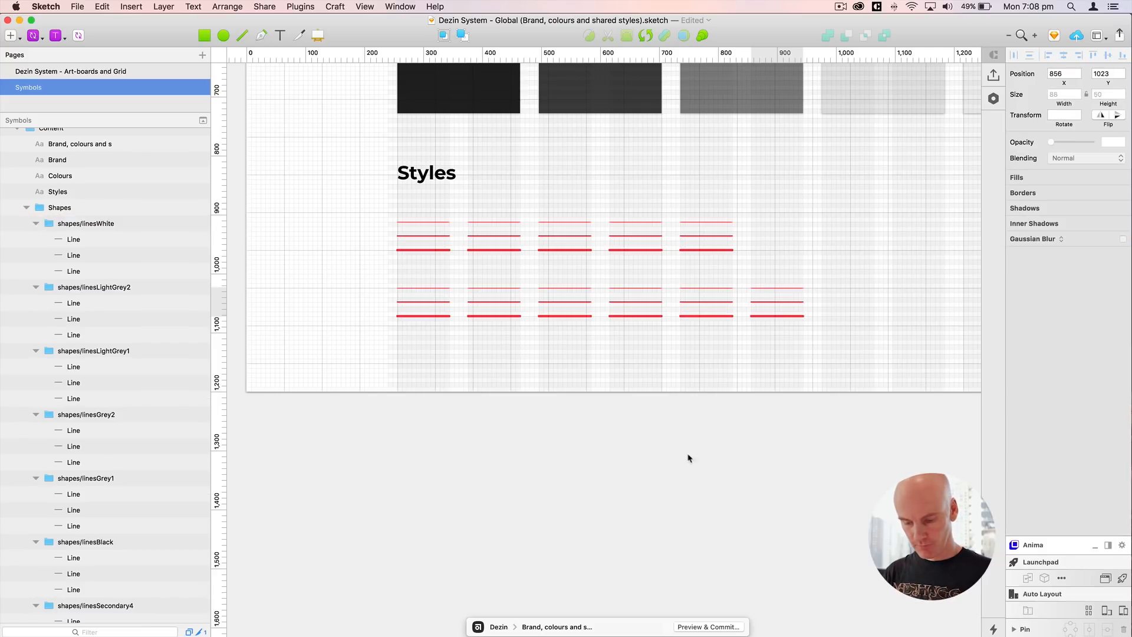
Step: Save the document and hide the artboard's grid and column layout
key("super+s")
key("ctrl+g")
key("ctrl+l")
Step: Change the border colour of the three lines in shapes/linesSecondary1 to the blue document colour 536DFE
key("super+minus")
left_click_drag(683, 439, 767, 464)
key("super+plus")
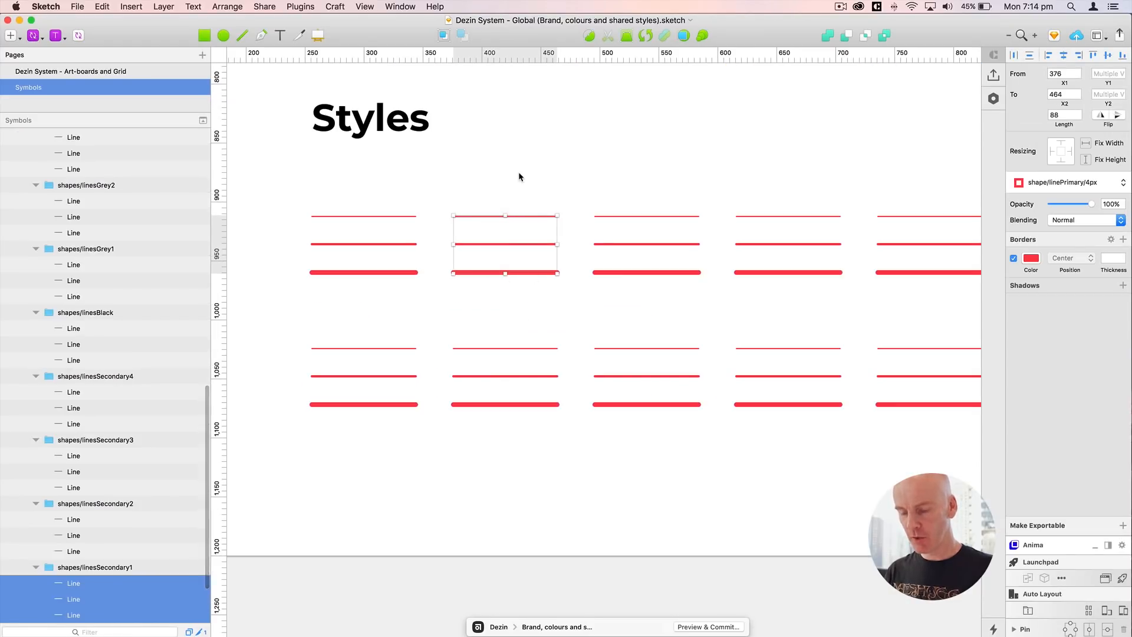
left_click(1031, 258)
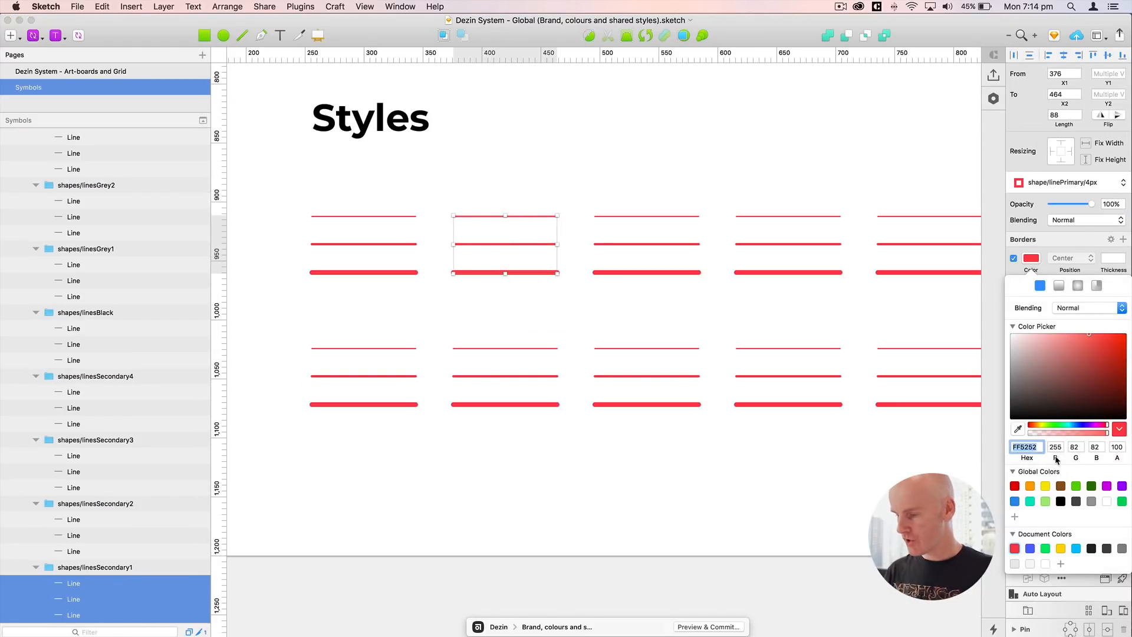
left_click(1030, 549)
left_click(570, 140)
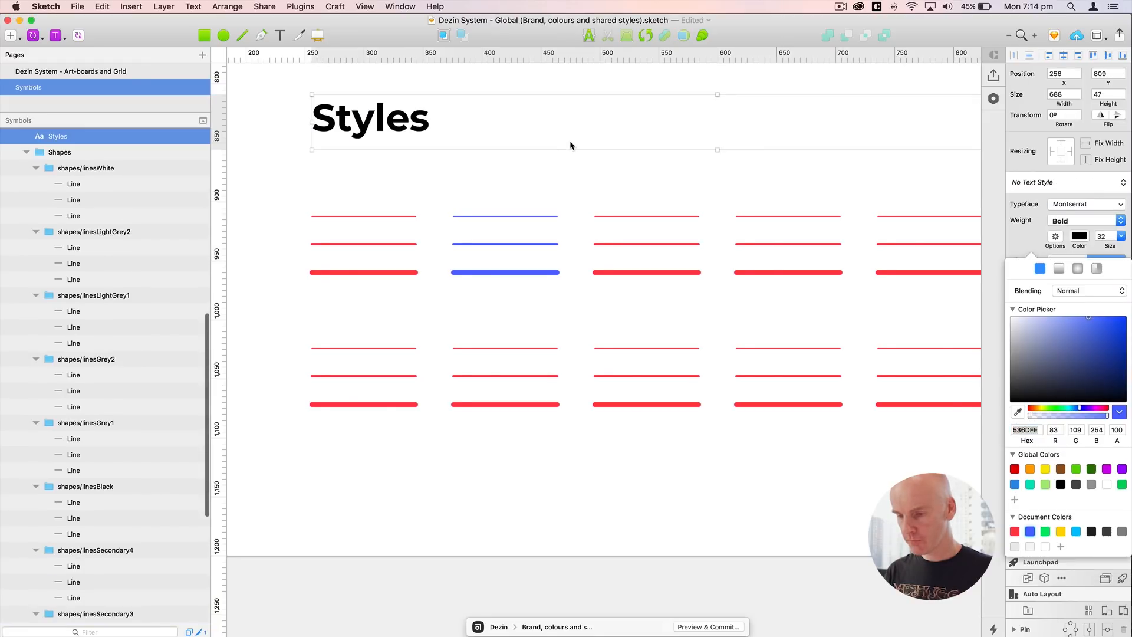
Step: Change the border colour of the three lines in shapes/linesSecondary2 to the green document colour
scroll(496, 212, "right", 5)
left_click(521, 272)
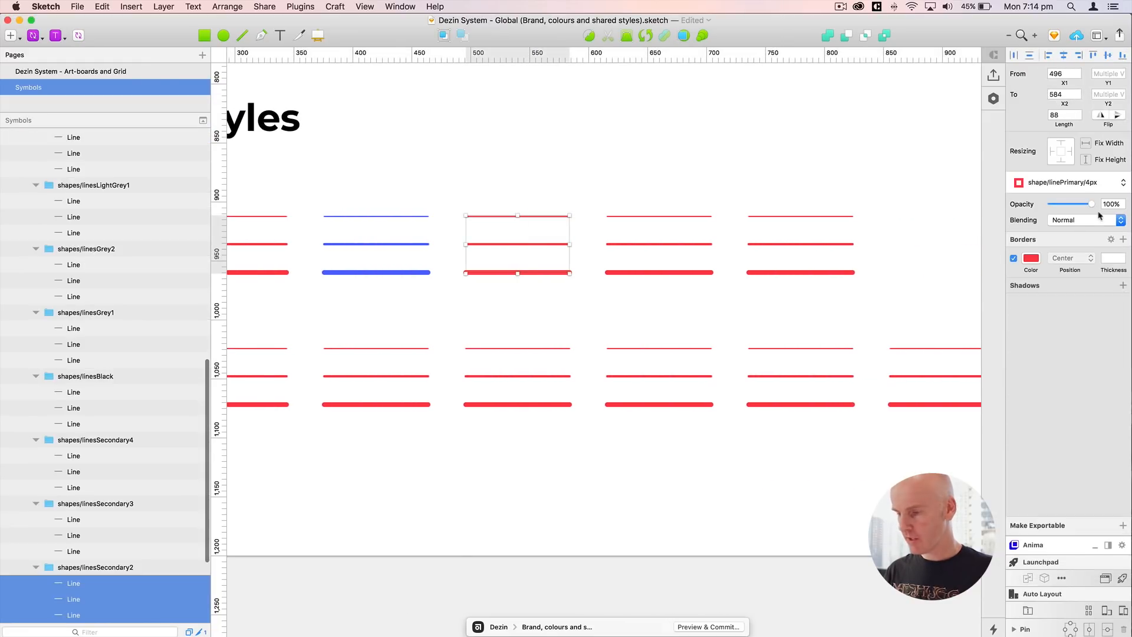
left_click(1031, 258)
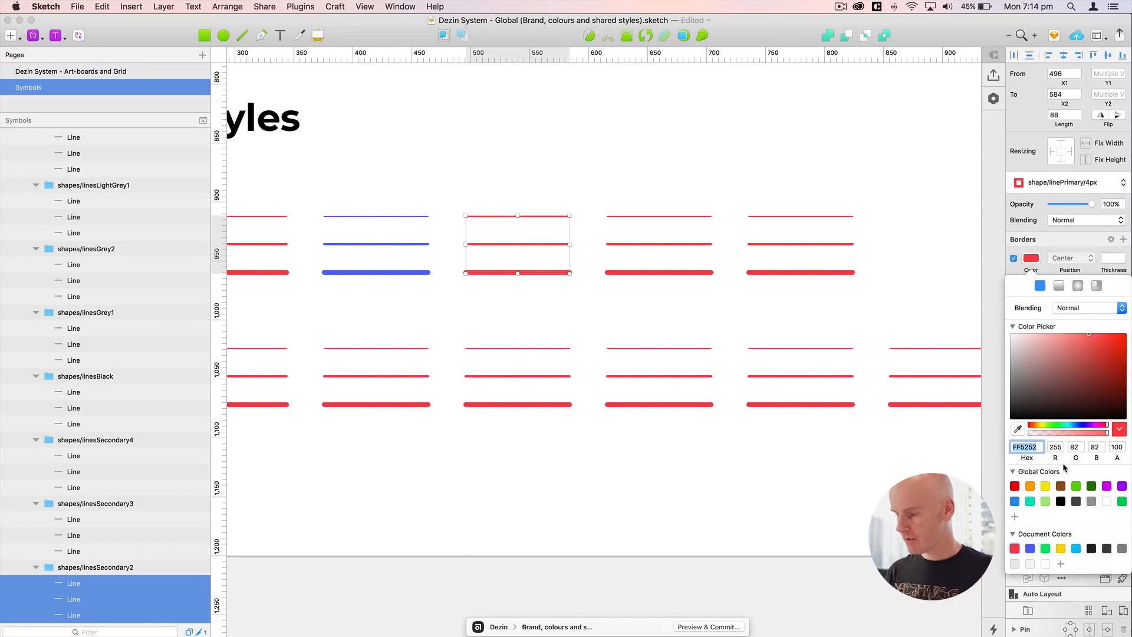
left_click(1045, 549)
left_click(666, 285)
Step: Change the border colour of the three lines in shapes/linesSecondary3 to the yellow document colour
left_click_drag(667, 284, 670, 165)
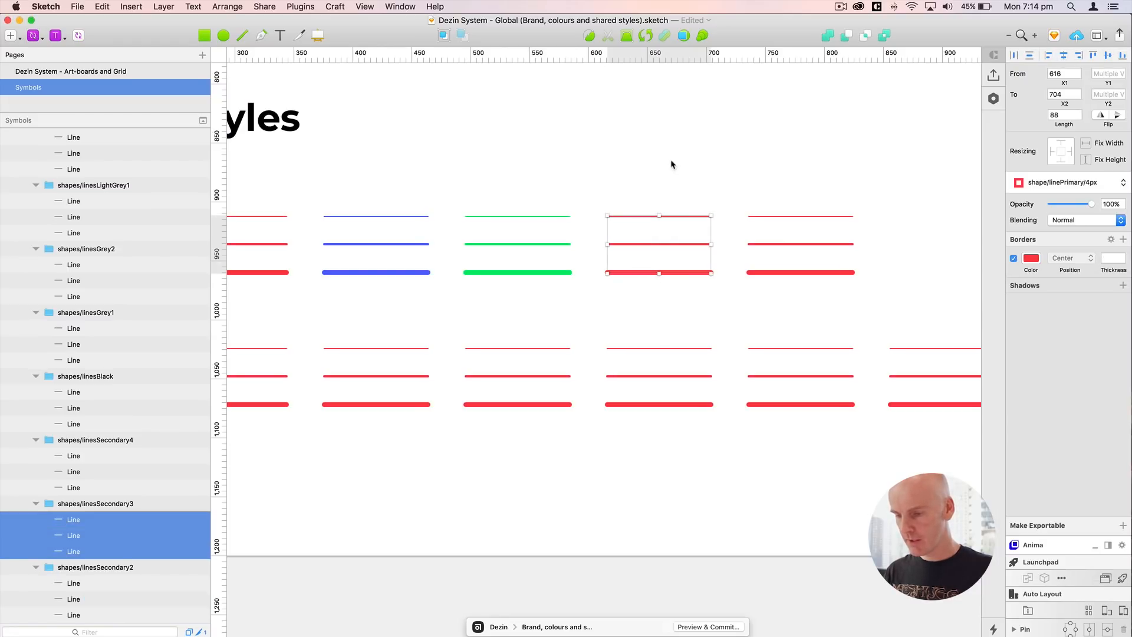
left_click(1031, 259)
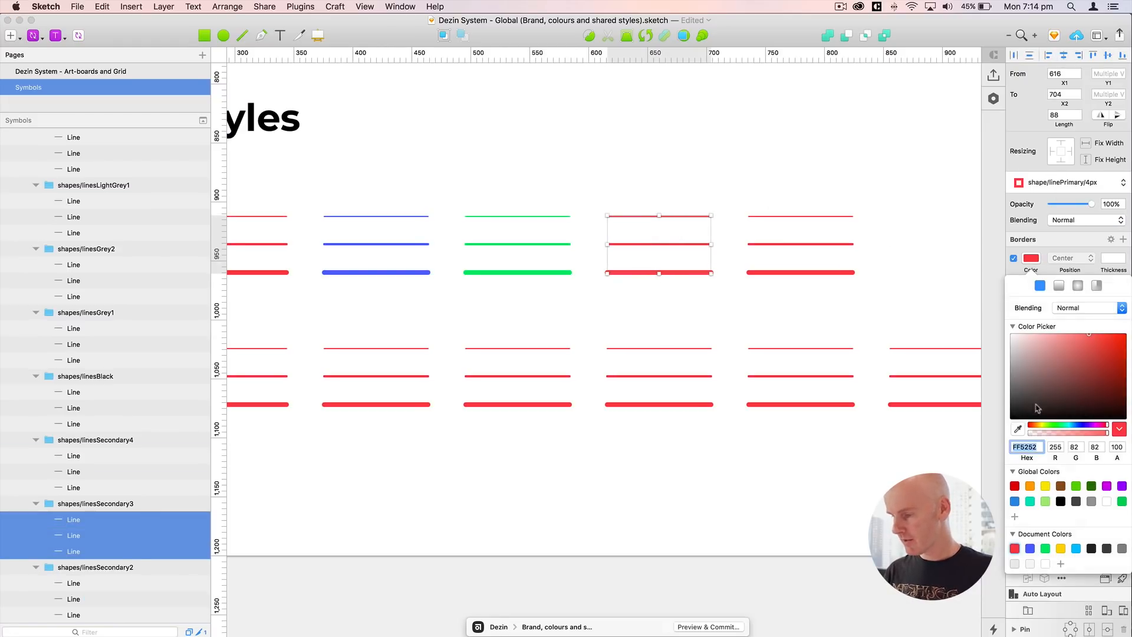
left_click(1061, 549)
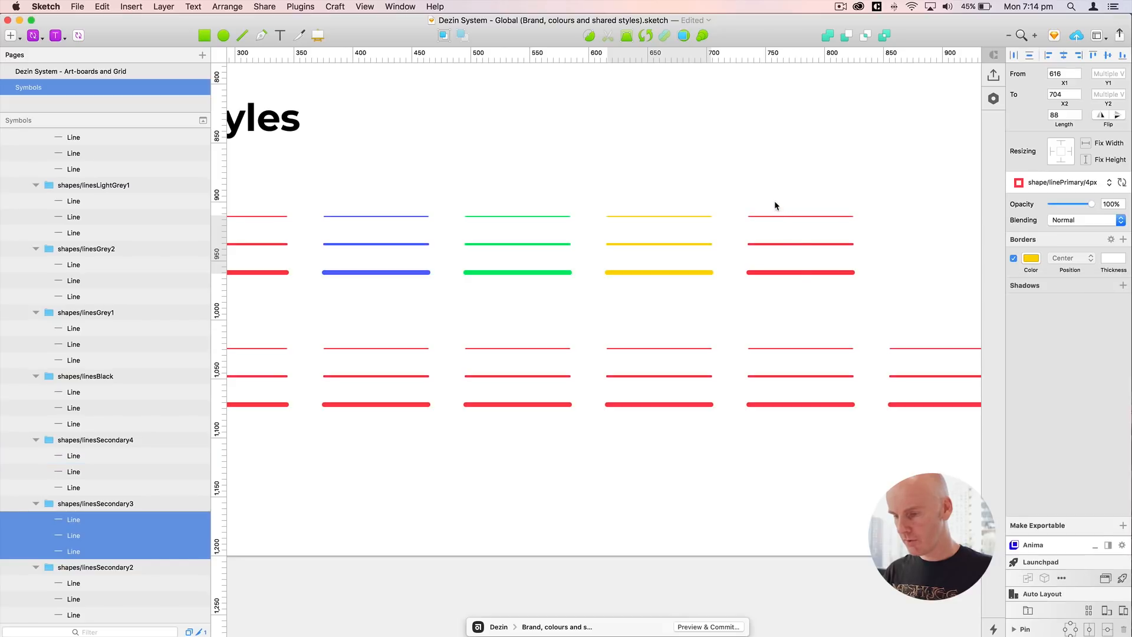
Step: Change the border colour of the three lines in shapes/linesSecondary4 to the light blue document colour
left_click_drag(774, 200, 796, 293)
left_click(1032, 259)
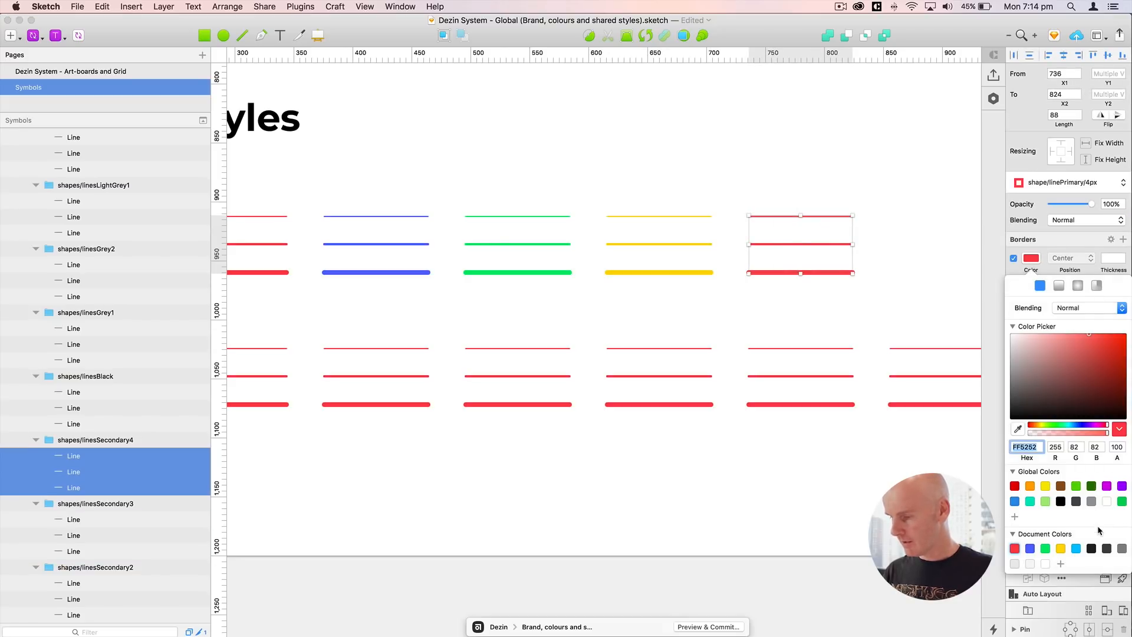
left_click(1076, 549)
left_click(680, 315)
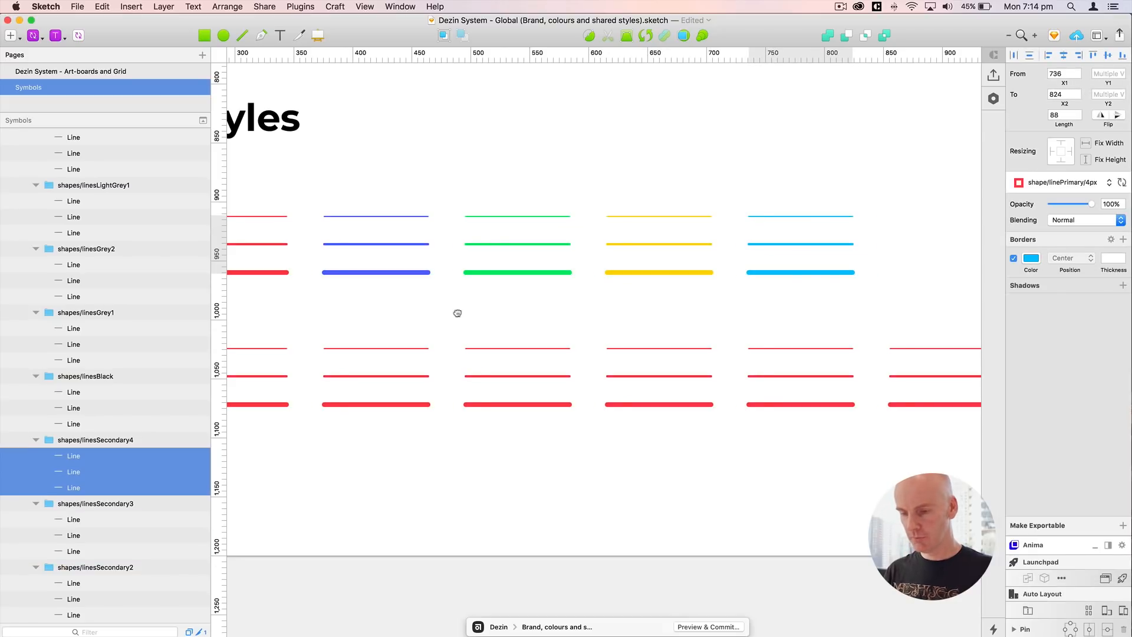
Step: Change the border colour of the three lines in shapes/linesBlack to the black document colour
scroll(458, 313, "left", 5)
left_click_drag(349, 325, 396, 447)
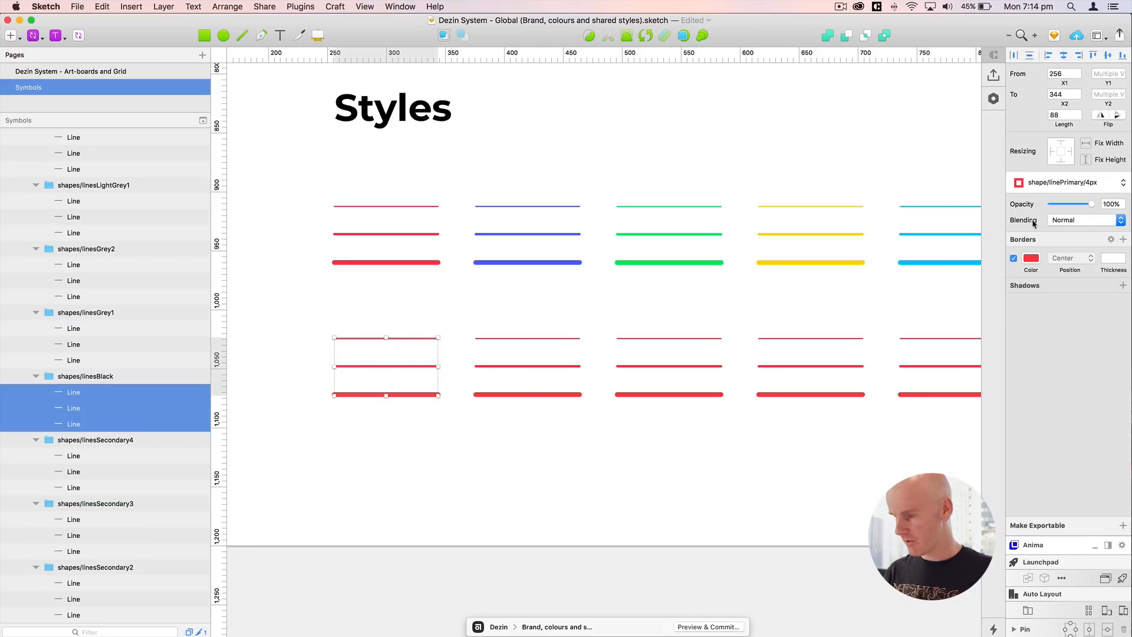
left_click(1032, 258)
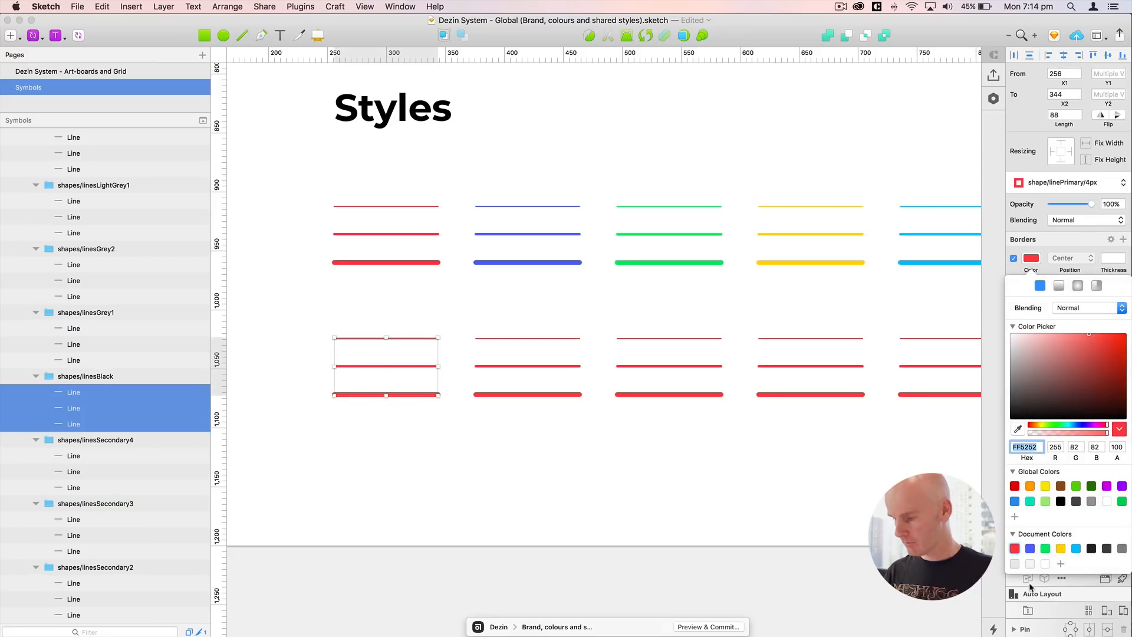
left_click(1092, 549)
Step: Change the border colour of the three lines in shapes/linesGrey1 to the dark grey document colour 444444
left_click_drag(473, 310, 561, 417)
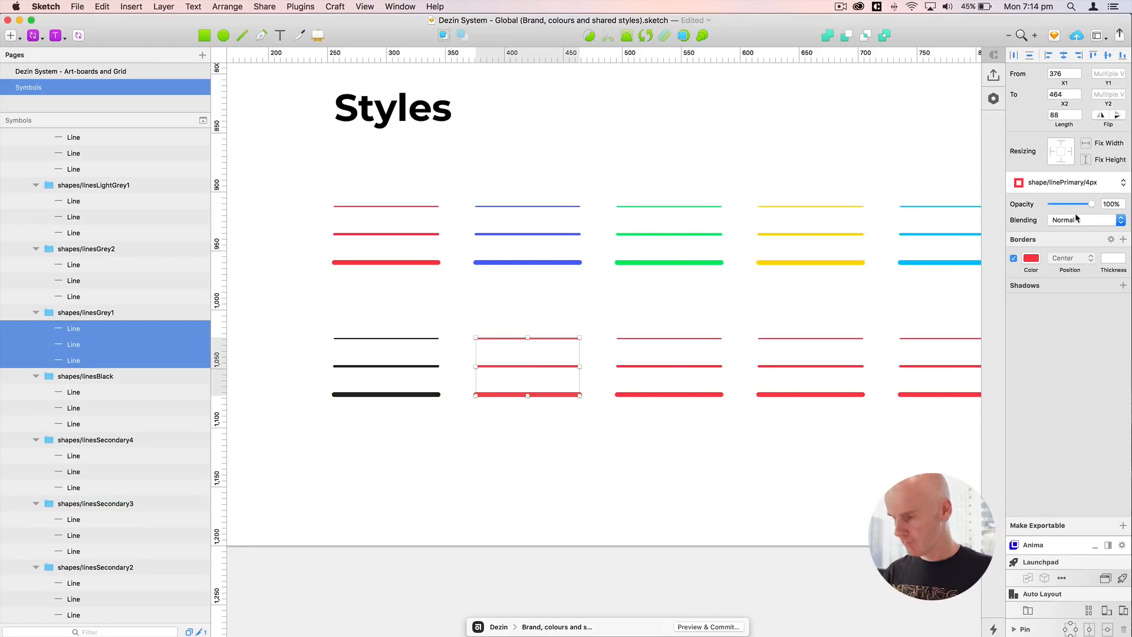
left_click(1031, 262)
left_click(1106, 548)
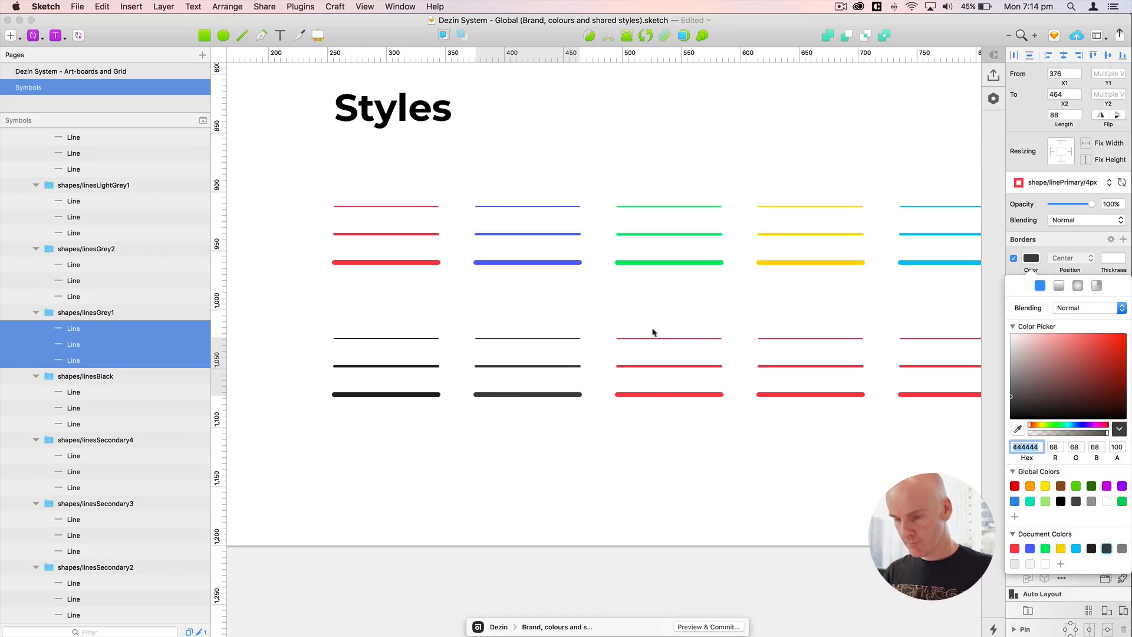
Step: Change the border colour of the three lines in shapes/linesGrey2 to the mid grey document colour 888888
left_click_drag(675, 326, 689, 410)
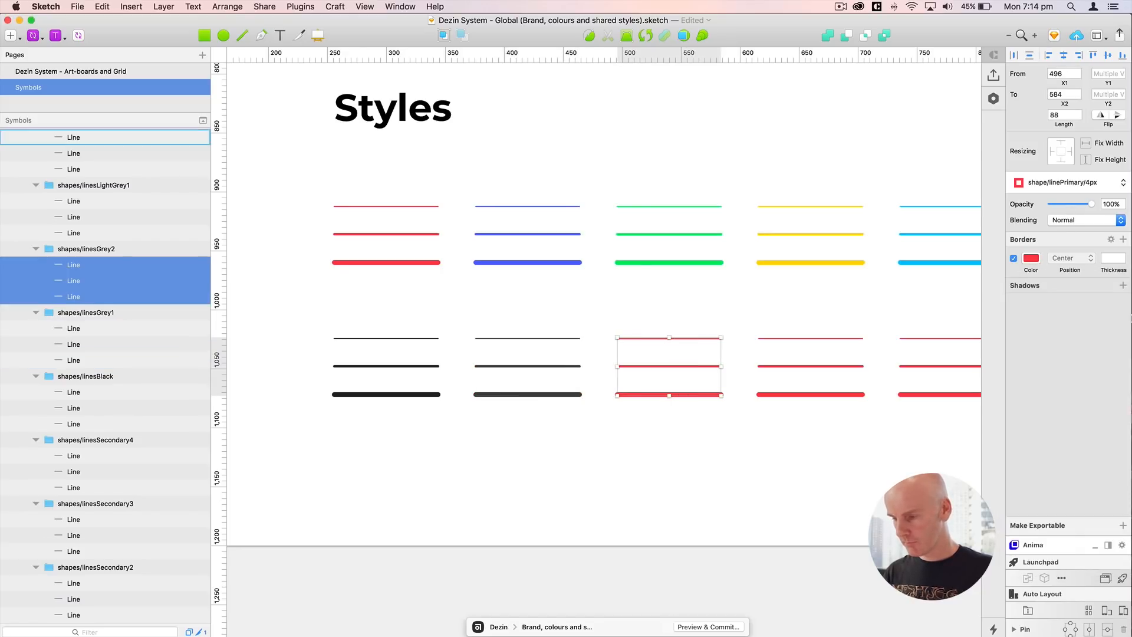
left_click(1026, 260)
left_click(1122, 549)
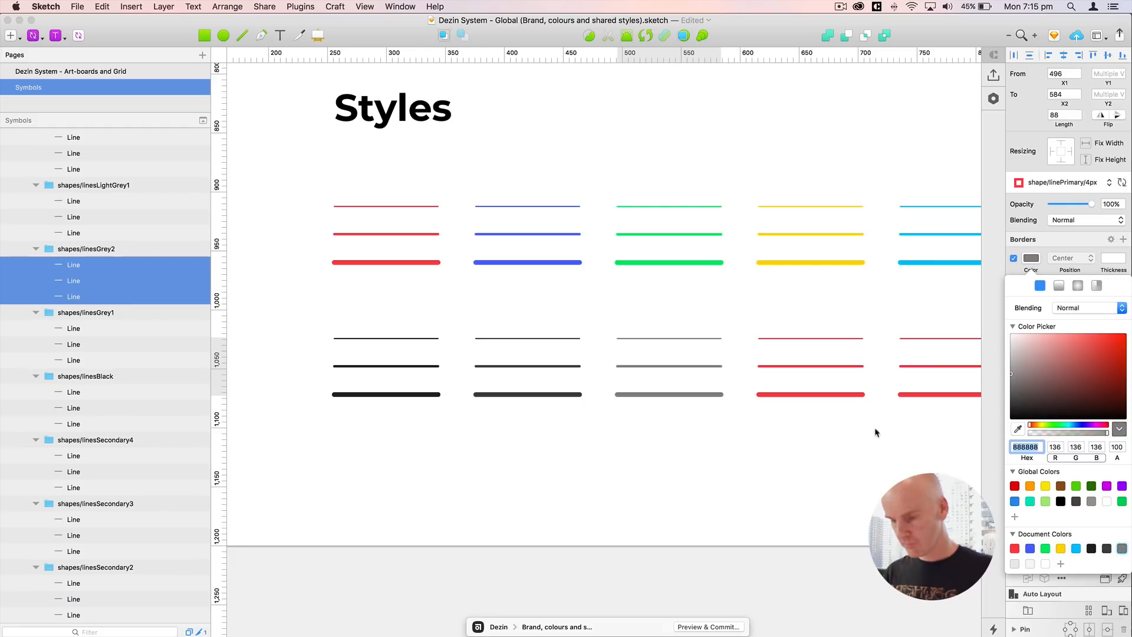
Step: Change the border colour of the three lines in shapes/linesLightGrey1 to the first light grey document colour
scroll(743, 320, "right", 5)
left_click_drag(499, 327, 534, 418)
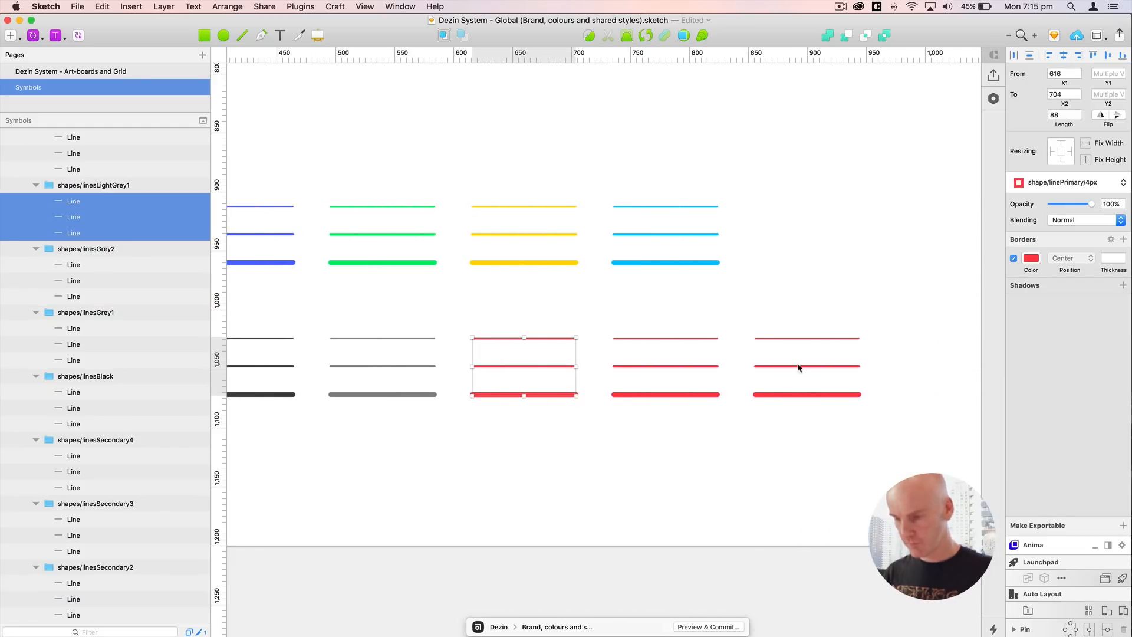
left_click(1030, 259)
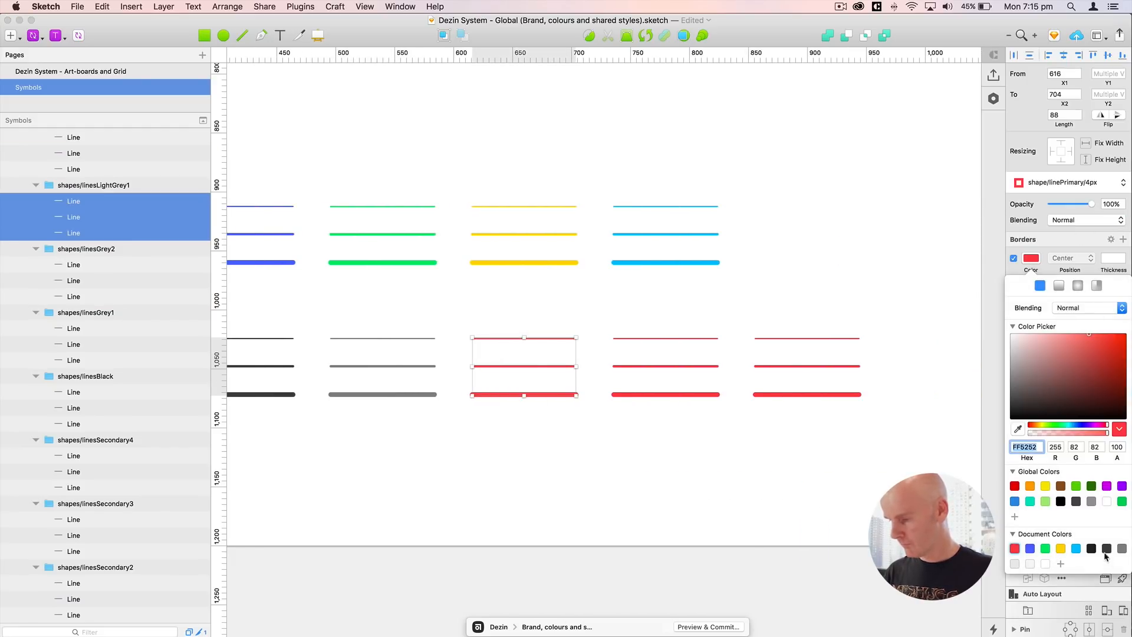
left_click(1014, 564)
Step: Change the border colour of the three lines in shapes/linesLightGrey2 to the second, lighter grey document colour
left_click(662, 336)
left_click_drag(643, 325, 677, 428)
left_click(1033, 260)
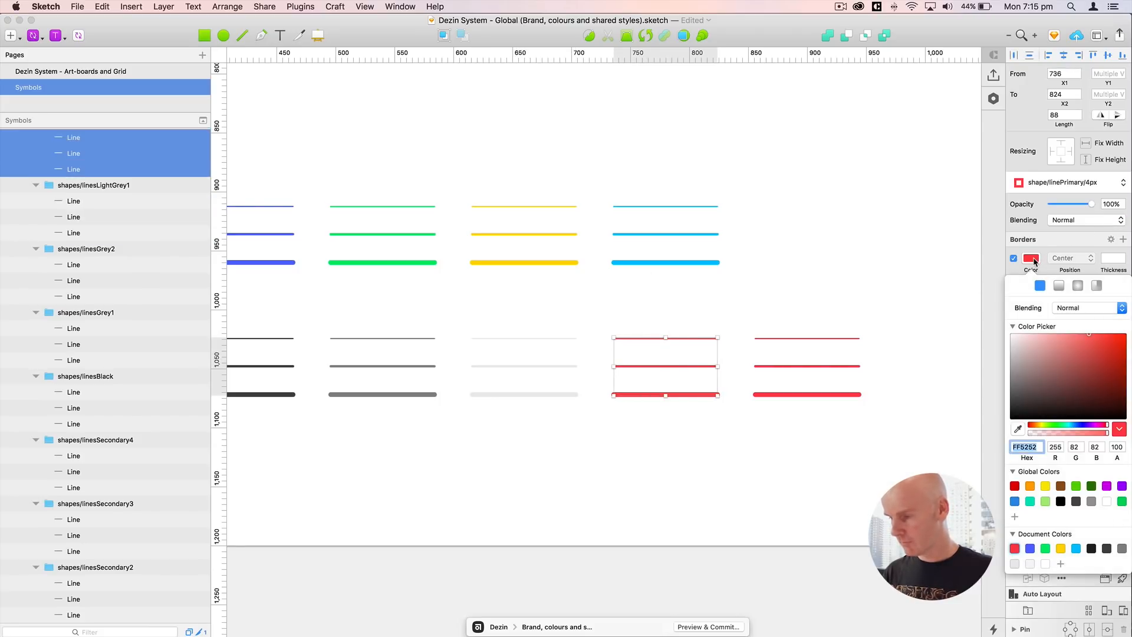
left_click(1030, 564)
Step: Change the border colour of the three lines in shapes/linesWhite to the white document colour and deselect them
left_click_drag(810, 322, 807, 440)
left_click(1032, 259)
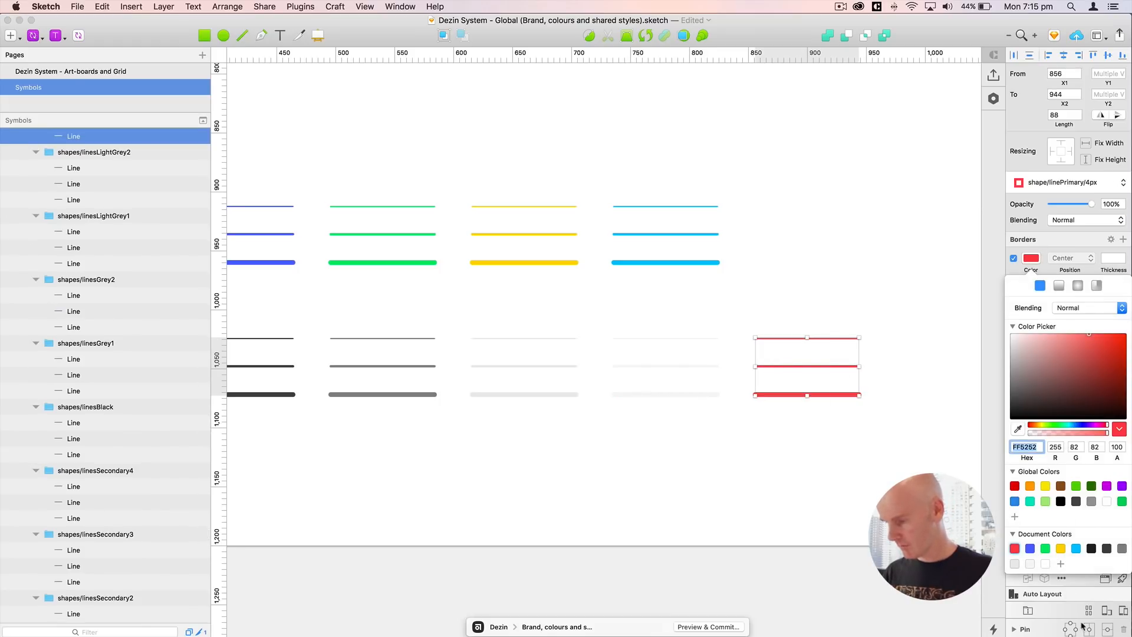
left_click(1046, 565)
left_click(746, 503)
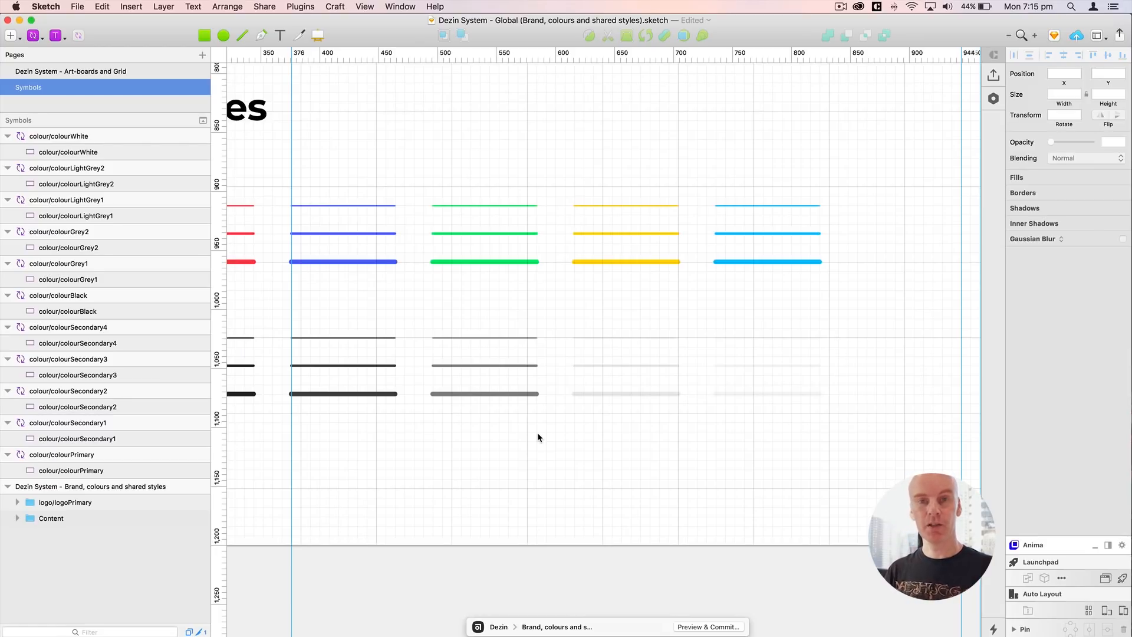
Step: Duplicate the red rectangle behind the colour/colourWhite symbol and move the copy down to Y 664
left_click_drag(514, 438, 817, 457)
key("super+plus")
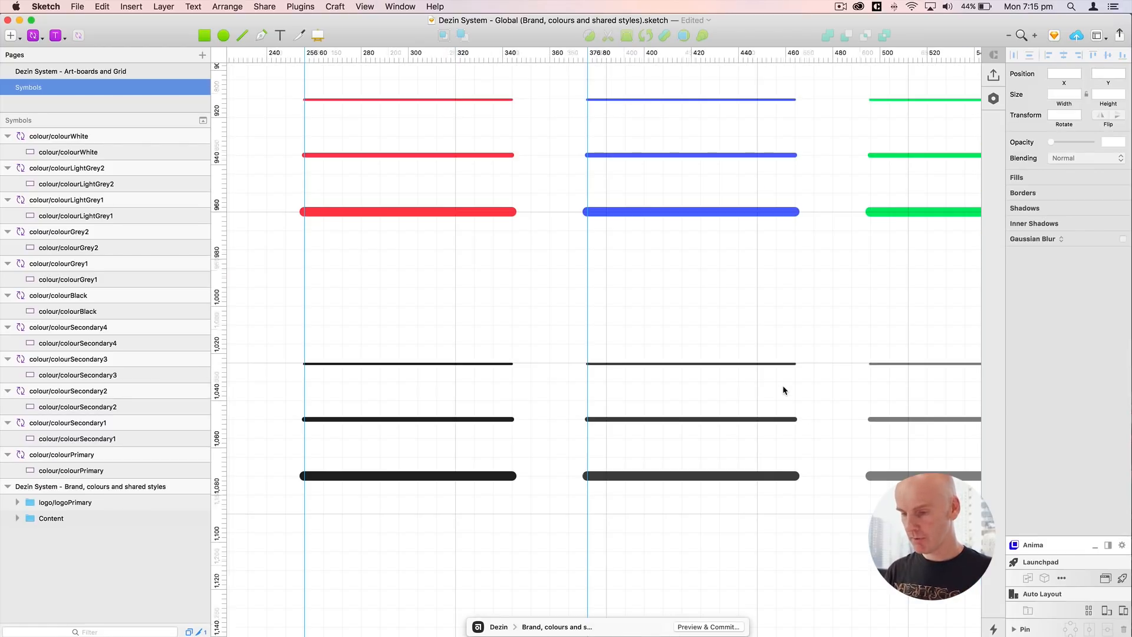
key("super+minus")
key("super+minus")
key("super+minus")
key("super+minus")
scroll(804, 373, "right", 5)
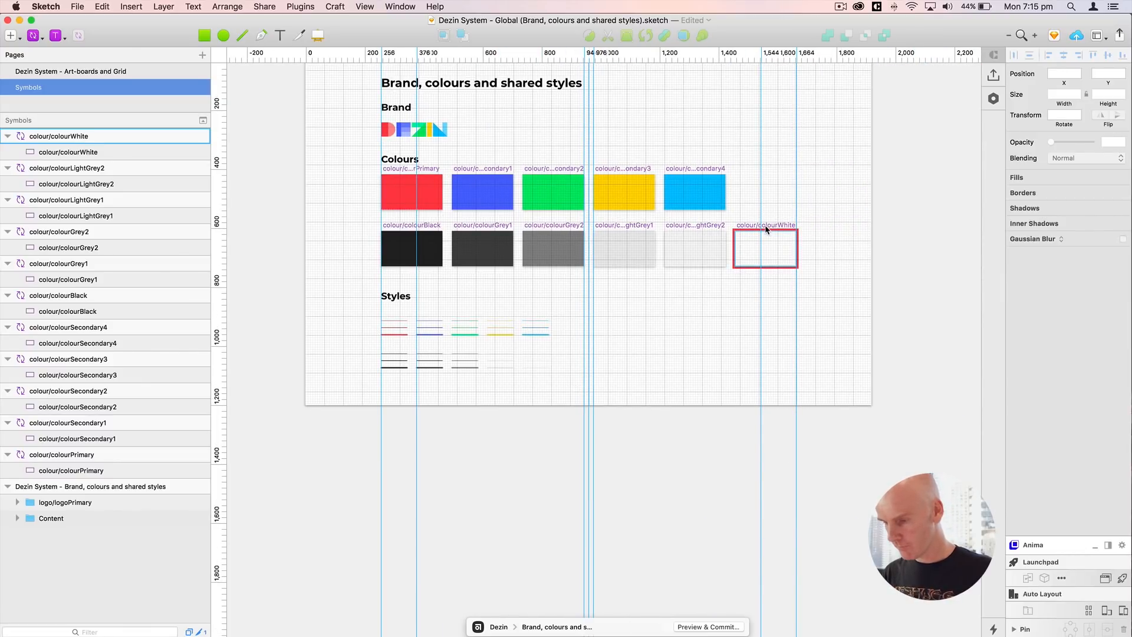
left_click(765, 230)
key("super+plus")
key("super+plus")
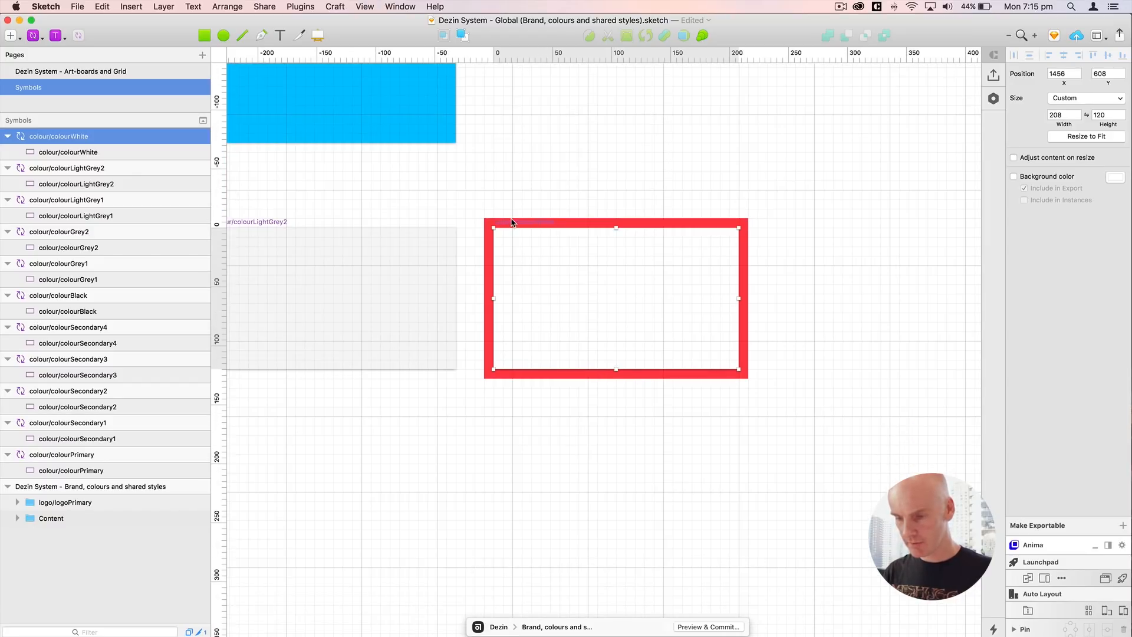
left_click(486, 224)
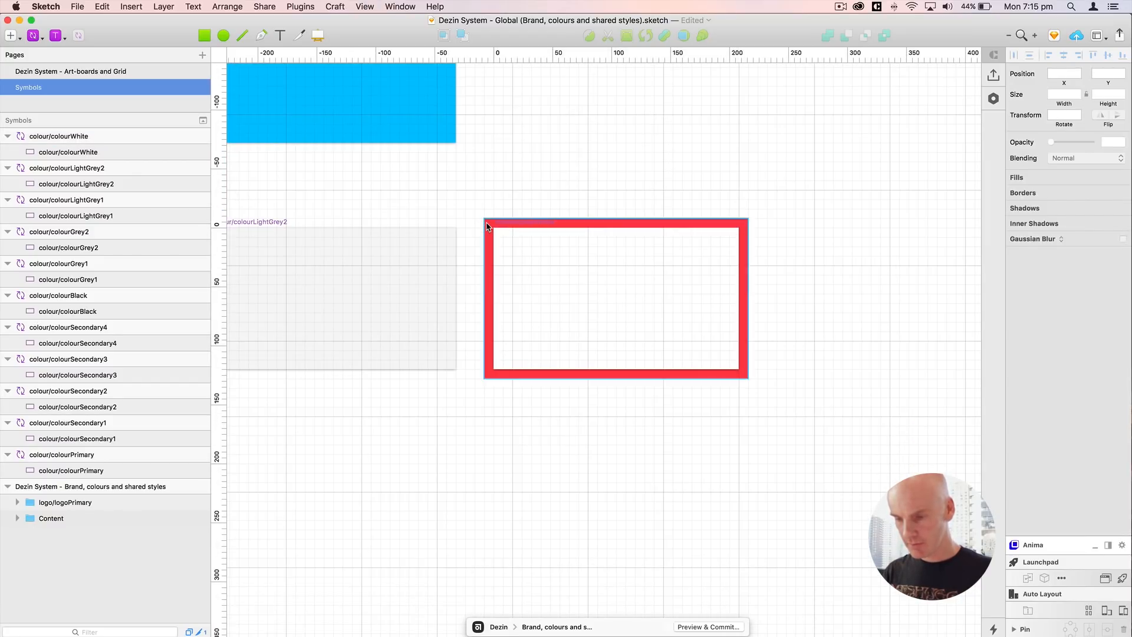
key("super+minus")
key("super+d")
key("shift+Down")
key("shift+Down")
key("shift+Down")
key("shift+Down")
key("shift+Down")
key("shift+Down")
key("shift+Down")
key("shift+Down")
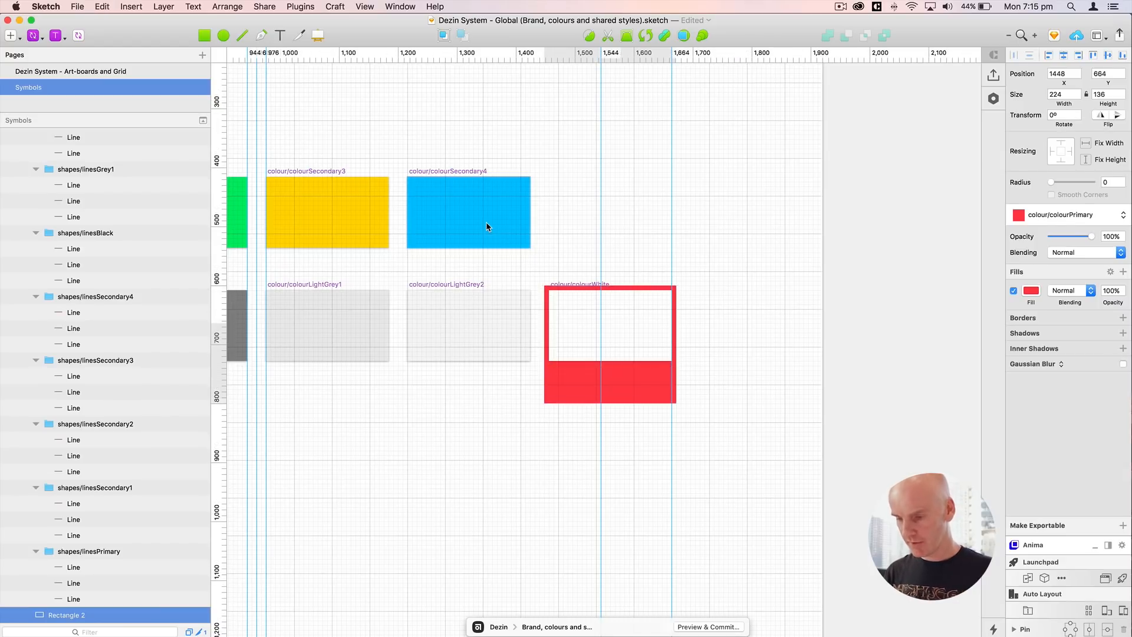
Step: Move the duplicated red rectangle behind the white lines in the Styles section, at X 840 and Y 1008
scroll(590, 194, "down", 5)
left_click_drag(660, 169, 260, 345)
left_click_drag(428, 266, 478, 104)
key("super+plus")
key("super+plus")
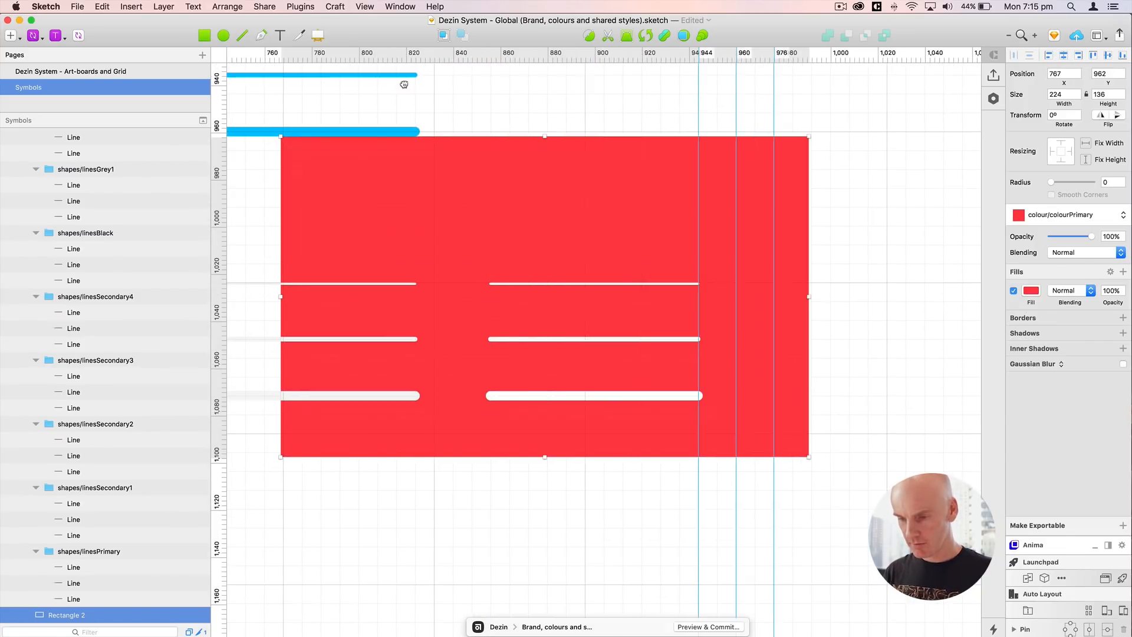
left_click_drag(437, 195, 612, 294)
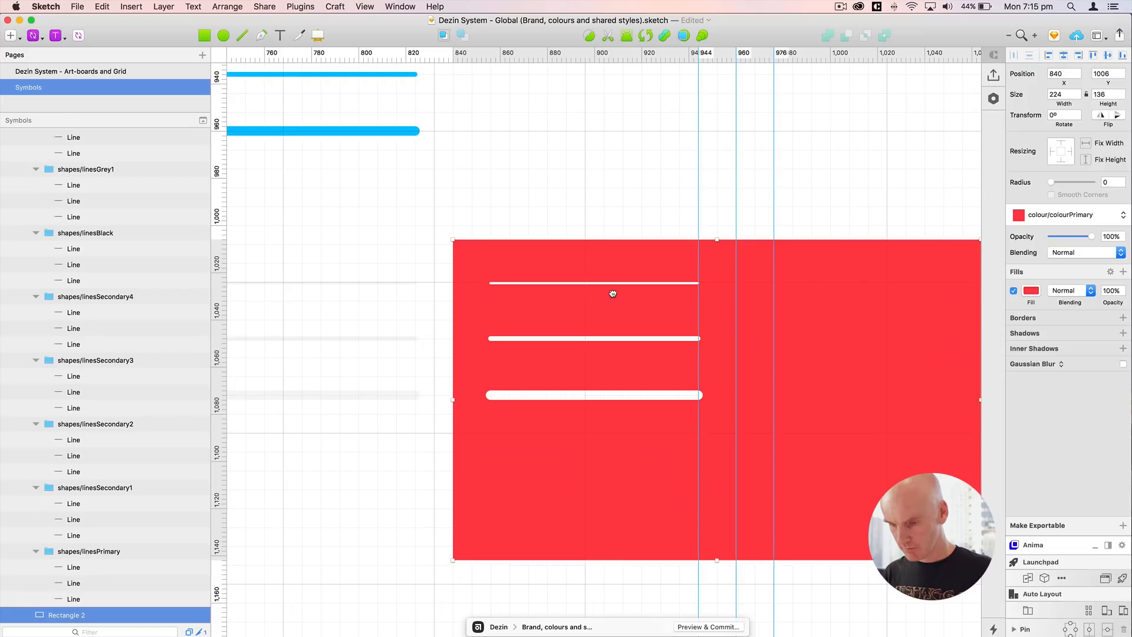
key("Down")
key("Down")
scroll(635, 265, "down", 3)
scroll(635, 265, "right", 4)
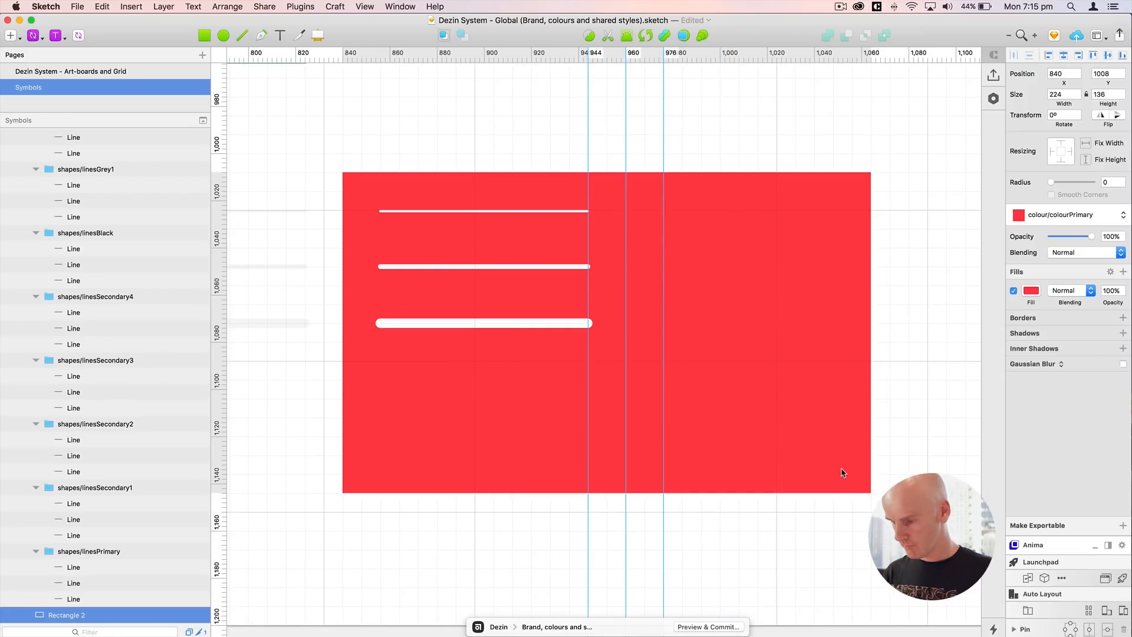
Step: Resize the red rectangle behind the white lines to 120 wide by 80 high and hide the canvas grid
left_click_drag(871, 492, 619, 361)
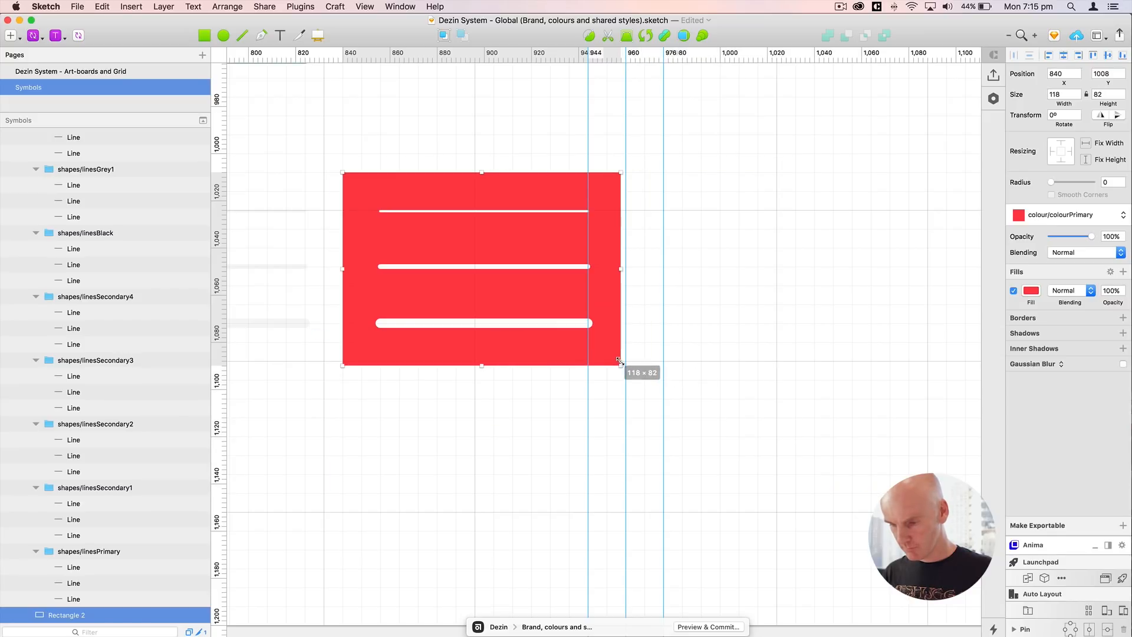
left_click(1061, 93)
type("120")
key("Return")
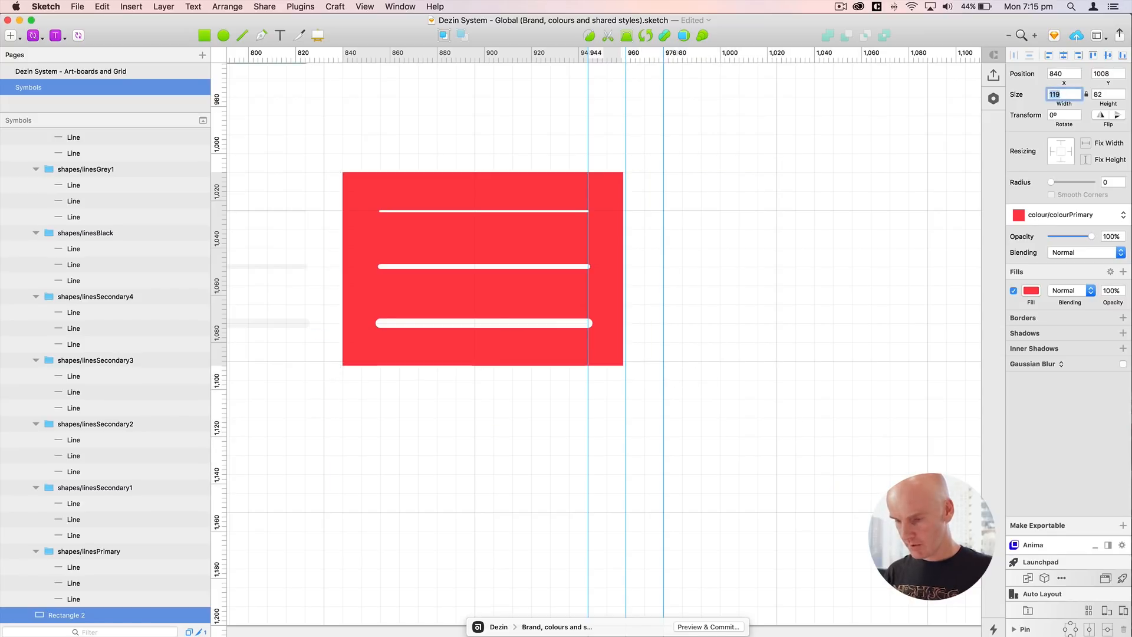
key("Tab")
type("80")
key("Return")
left_click(780, 257)
key("ctrl+g")
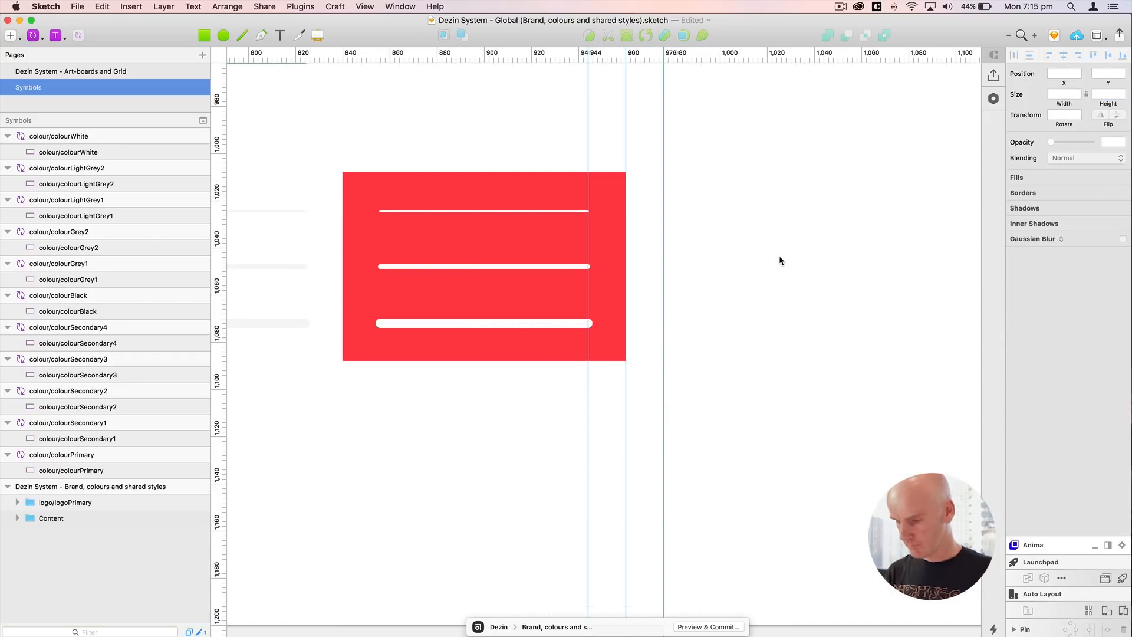
Step: Save the thinnest blue line as a new shared style named shape/lineSecondary1/1px
key("super+0")
scroll(779, 256, "left", 5)
scroll(780, 256, "down", 1)
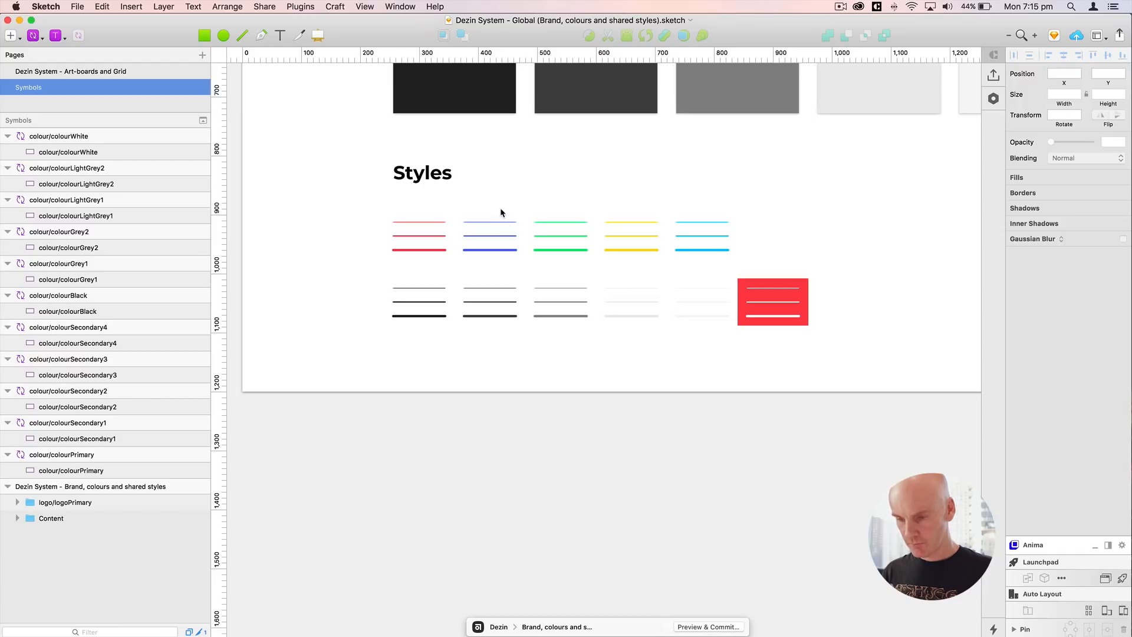
key("super+plus")
left_click_drag(501, 208, 665, 341)
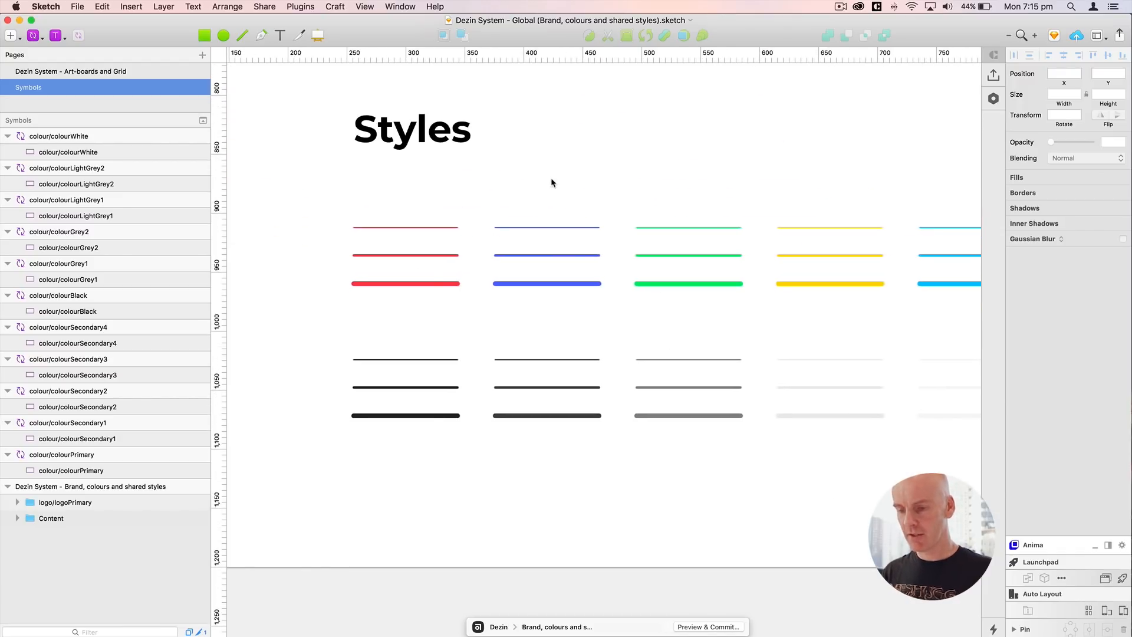
left_click_drag(588, 207, 481, 204)
left_click(449, 223)
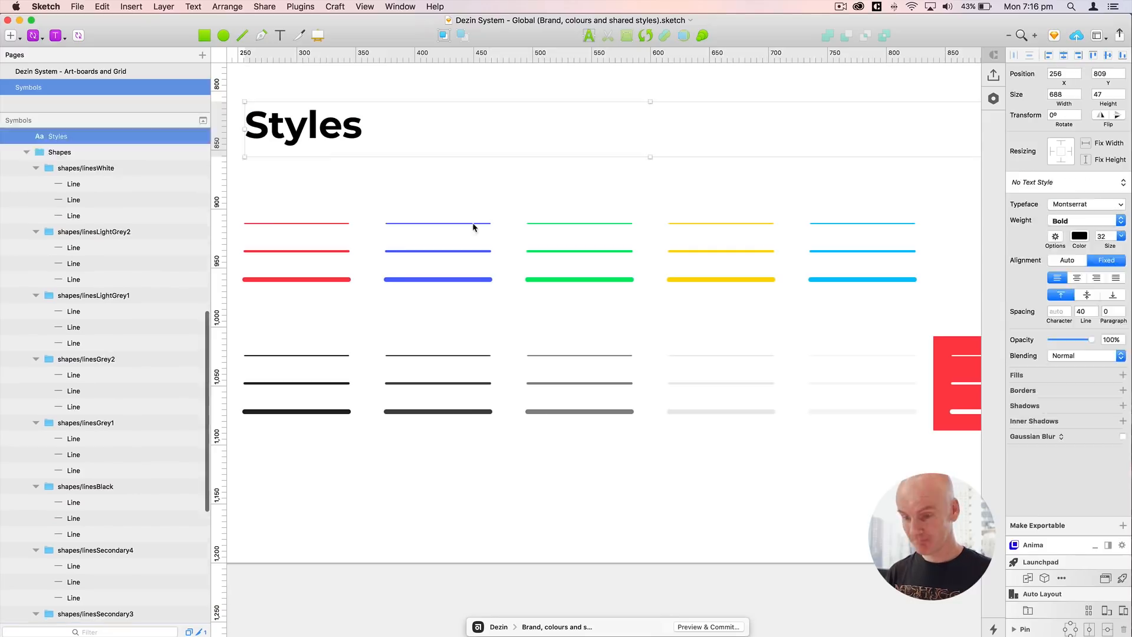
left_click(472, 224)
left_click(1062, 182)
left_click(1062, 201)
left_click_drag(1068, 182, 1044, 182)
type("Secondary1")
Step: Save the medium and thick blue lines as shared styles shape/lineSecondary1/2px and shape/lineSecondary1/4px
left_click(438, 252)
left_click(1062, 183)
left_click(1062, 203)
left_click(438, 280)
left_click(1062, 182)
left_click(1062, 204)
type("Secondary1")
Step: Create a shared style from the thinnest green line, replacing Primary in its name with Secondary2
left_click(580, 224)
left_click(1062, 182)
left_click(1061, 200)
left_click(1069, 182)
key("BackSpace")
key("BackSpace")
key("BackSpace")
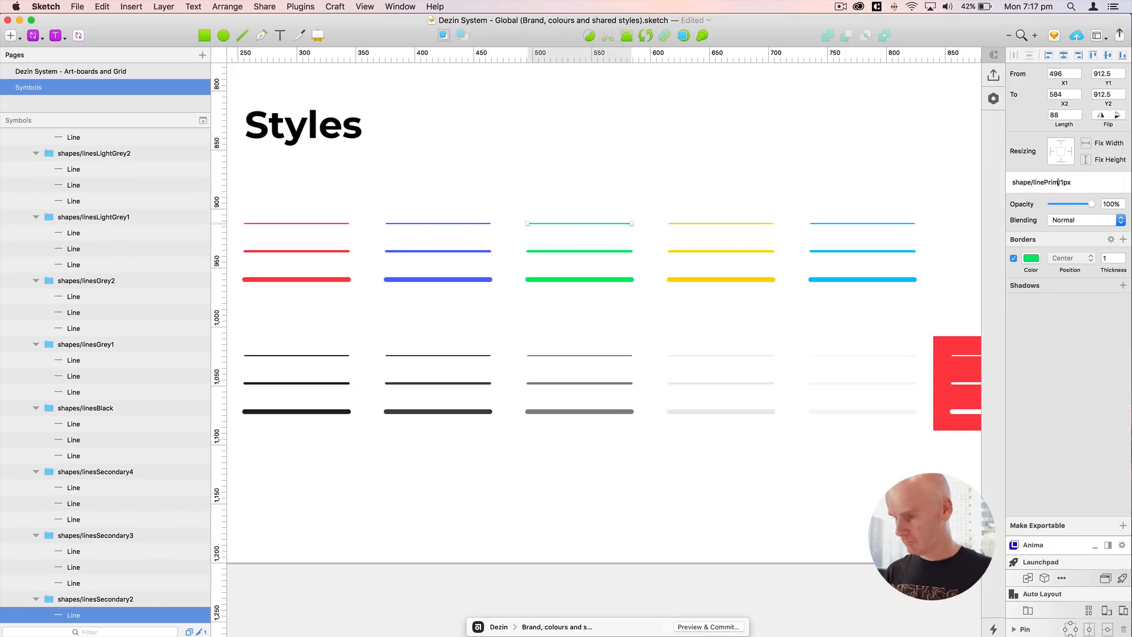
Step: Save the medium and thick green lines as shared styles shape/lineSecondary2/2px and shape/lineSecondary2/4px
left_click(580, 251)
left_click(1062, 183)
left_click(1062, 203)
type("Secondary2")
left_click(580, 279)
left_click(1062, 183)
left_click(1062, 204)
left_click(619, 200)
left_click(579, 279)
Step: Save the thinnest yellow line as a new shared style named shape/lineSecondary3/1px
left_click(692, 224)
scroll(692, 228, "right", 5)
left_click(1062, 183)
left_click(1062, 204)
type("Secondary3")
left_click(1062, 183)
left_click(527, 321)
double_click(528, 322)
left_click(668, 355)
Step: Save the medium and thick yellow lines as shared styles shape/lineSecondary3/2px and shape/lineSecondary3/4px
left_click(588, 252)
left_click(1066, 183)
left_click(1067, 191)
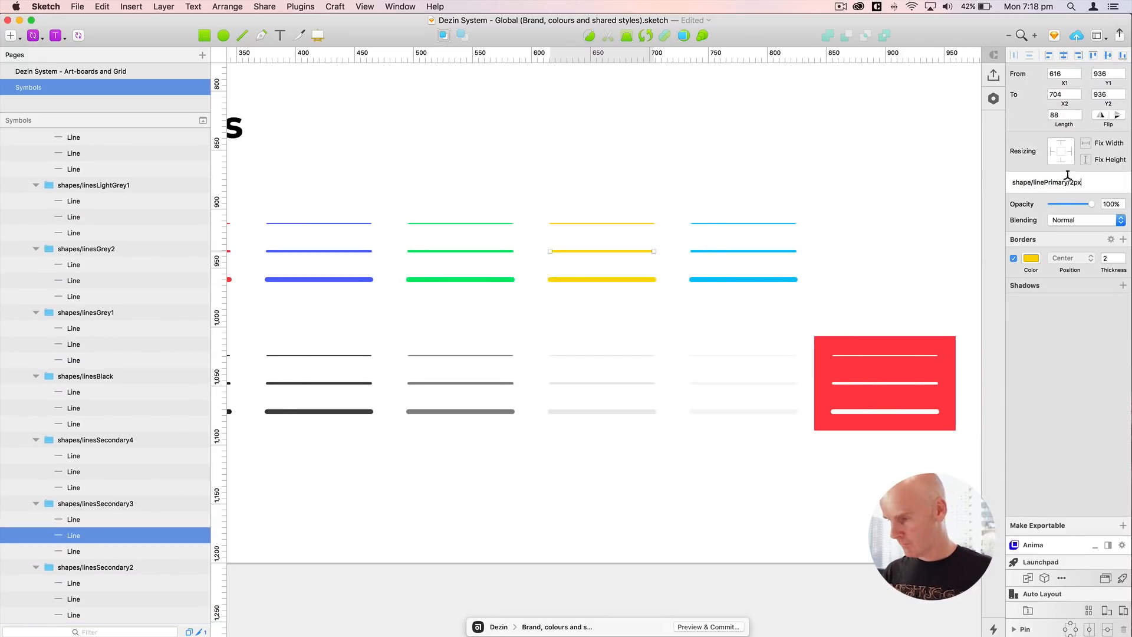
left_click(595, 280)
left_click(1085, 183)
left_click(1088, 191)
Step: Save the thinnest light blue line as a new shared style named shape/lineSecondary4/1px
left_click(743, 224)
left_click(1068, 183)
left_click(1068, 203)
type("shape/linePrimary/1px")
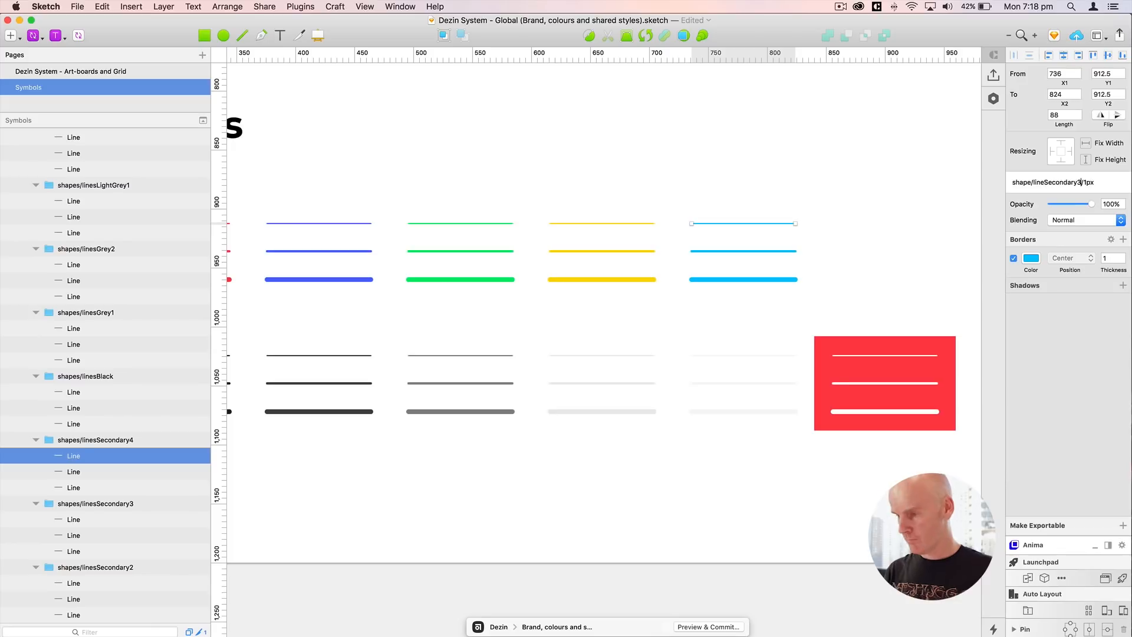
Step: Save the medium and thick light blue lines as shared styles shape/lineSecondary4/2px and shape/lineSecondary4/4px
left_click(742, 251)
left_click(1085, 183)
left_click(1088, 192)
left_click(1095, 180)
type("Secondary4")
left_click(743, 280)
left_click(1067, 183)
left_click(1069, 208)
type("Secondary4")
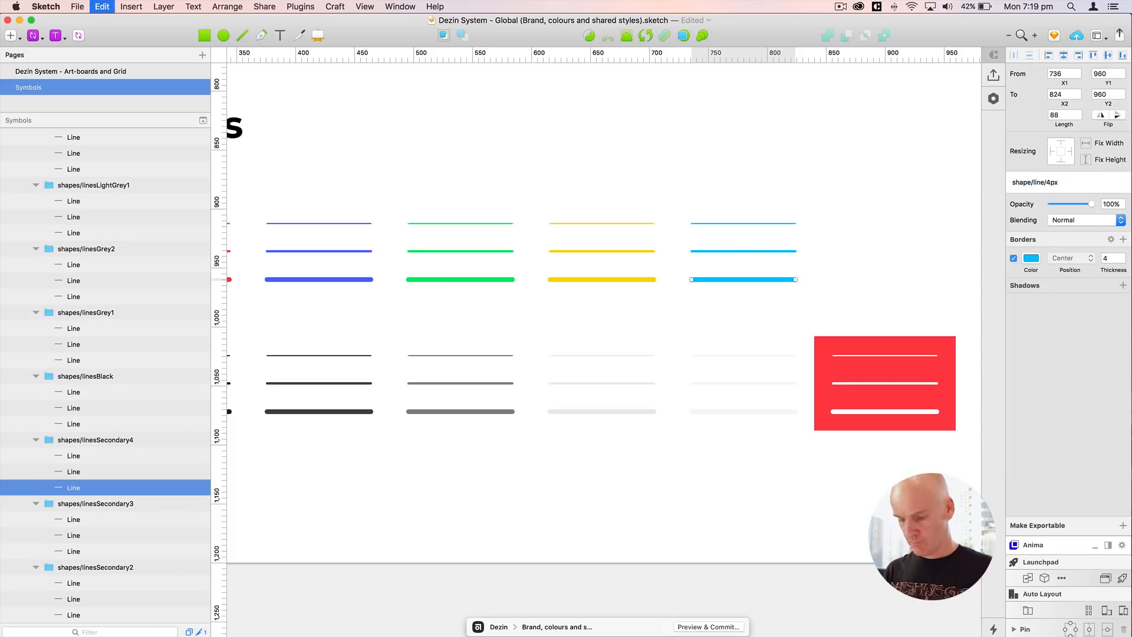
Step: Save the three black lines as shared styles named shape/lineBlack with their 1px, 2px and 4px thicknesses
scroll(603, 330, "left", 5)
left_click(354, 329)
left_click(1067, 183)
left_click(353, 357)
left_click(1067, 183)
left_click(1068, 206)
type("lineBlack")
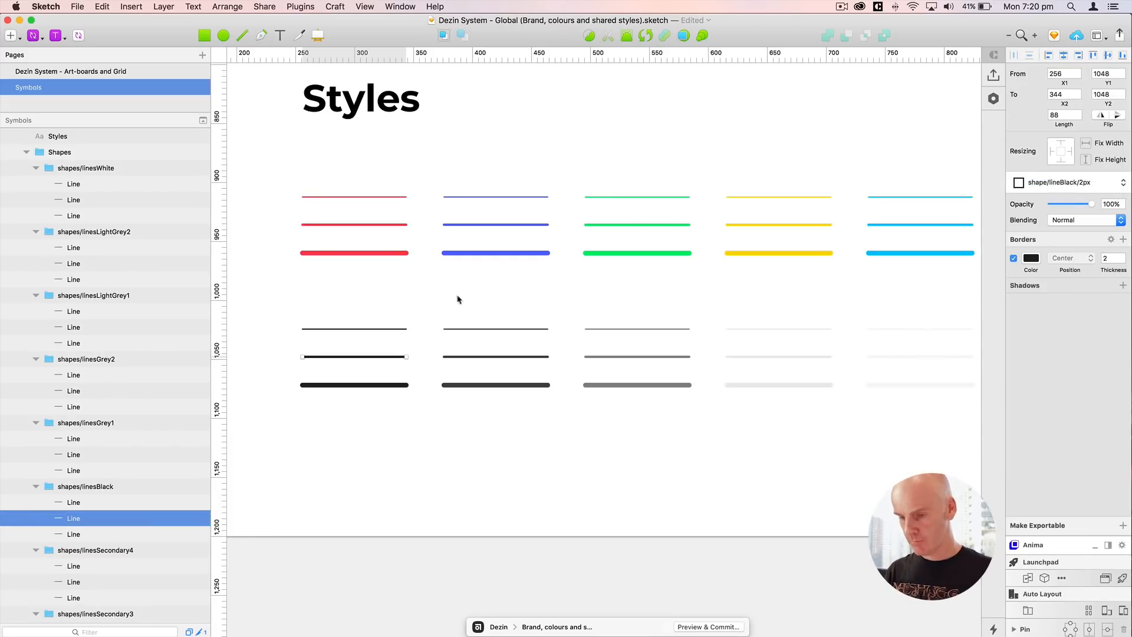
left_click(354, 385)
left_click(1067, 183)
left_click(1069, 205)
Step: Save the thinnest dark grey line as a new shared style named shape/lineGrey1/1px
left_click(495, 329)
left_click(1064, 182)
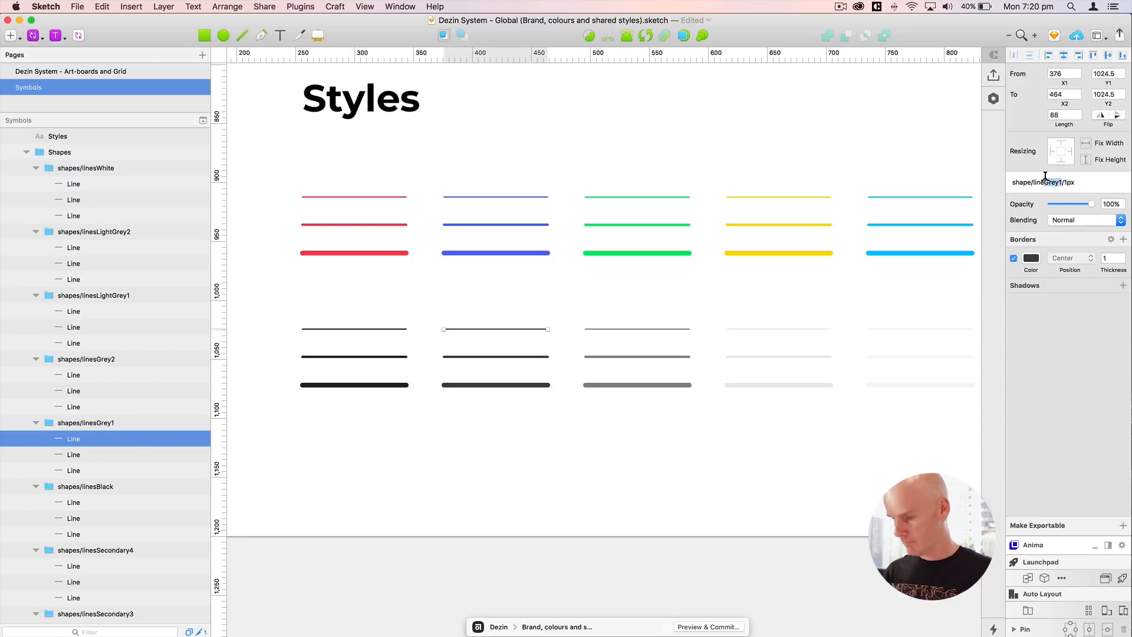
key("Return")
Step: Save the thinnest and thickest mid grey lines in shapes/linesGrey2 as Grey2 shared styles
left_click(637, 328)
left_click(1068, 183)
left_click(1053, 207)
left_click(637, 328)
left_click(667, 384)
left_click(1068, 183)
key("Return")
Step: Save the thinnest line in shapes/linesLightGrey1 as a new shared style named shape/lineLightGrey1/1px
scroll(531, 304, "right", 8)
left_click(531, 302)
left_click(1067, 183)
key("BackSpace")
key("BackSpace")
key("BackSpace")
key("BackSpace")
key("BackSpace")
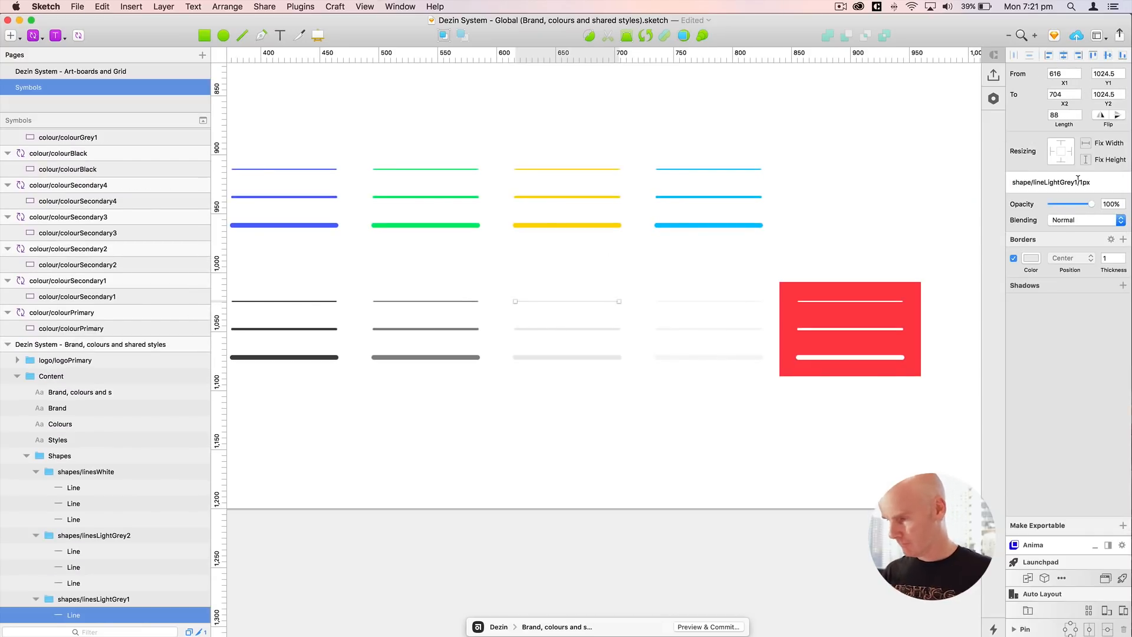
key("Return")
Step: Save the medium and thickest lines in shapes/linesLightGrey1 as LightGrey1 shared styles, naming the thickest shape/lineLightGrey1/4px
left_click(548, 329)
left_click(1069, 184)
left_click(1066, 207)
key("Return")
left_click(548, 357)
left_click(1069, 184)
left_click(1066, 207)
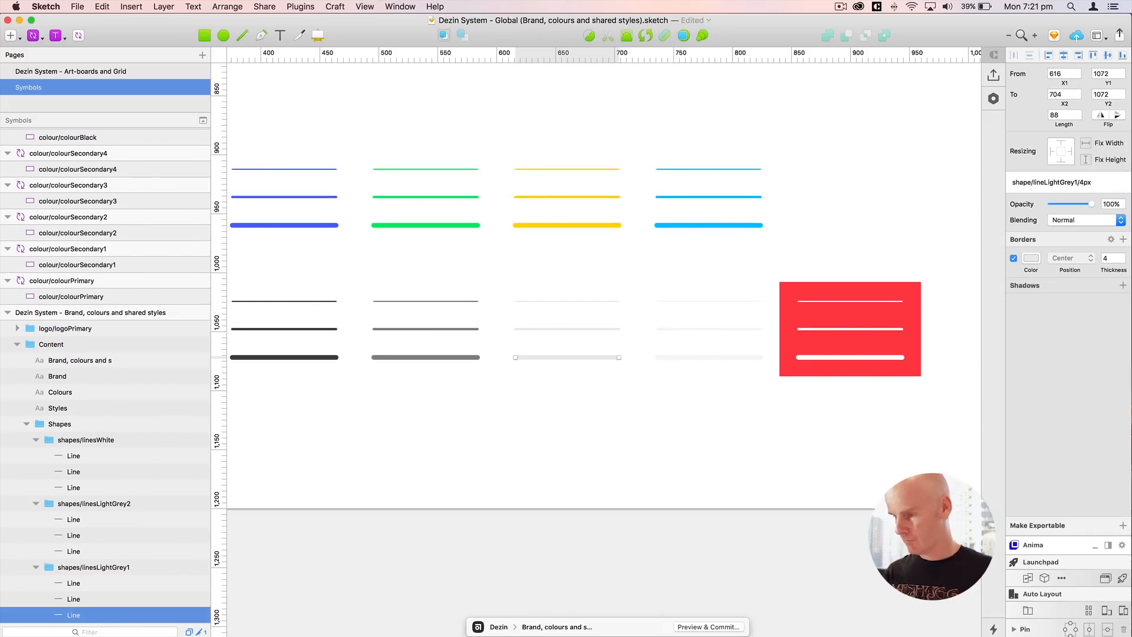
key("Return")
Step: Create a new shared style from the thinnest line in shapes/linesLightGrey2
left_click(709, 301)
left_click(1068, 183)
left_click(1066, 207)
left_click(718, 293)
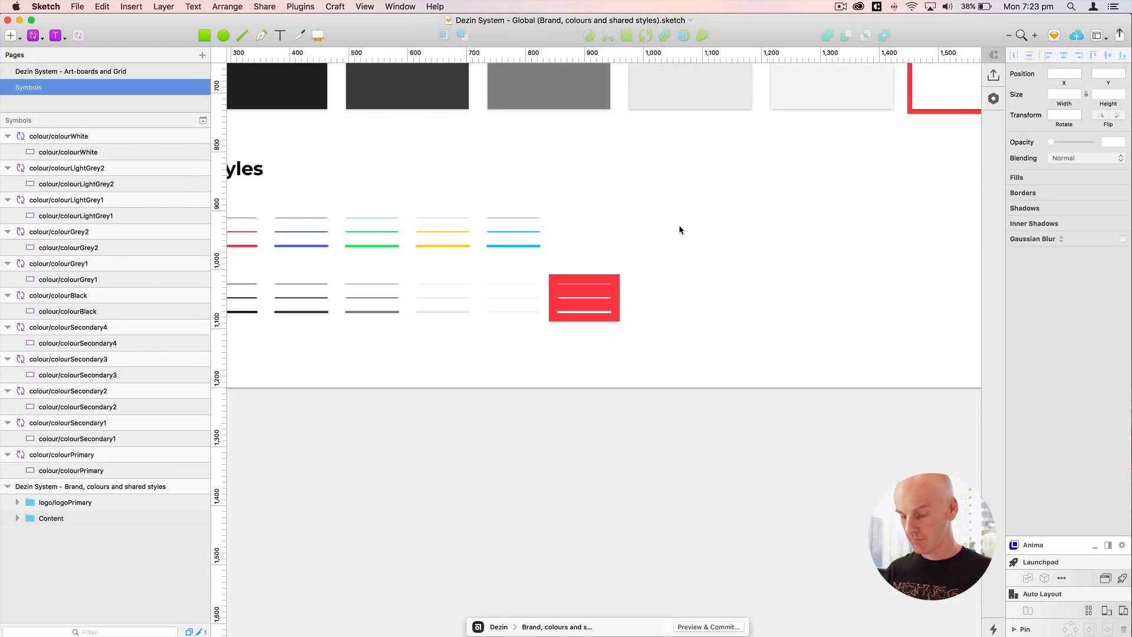
Step: Show the grid and the column layout over the whole brand and colours artboard
key("super+minus")
key("super+minus")
key("ctrl+g")
key("ctrl+l")
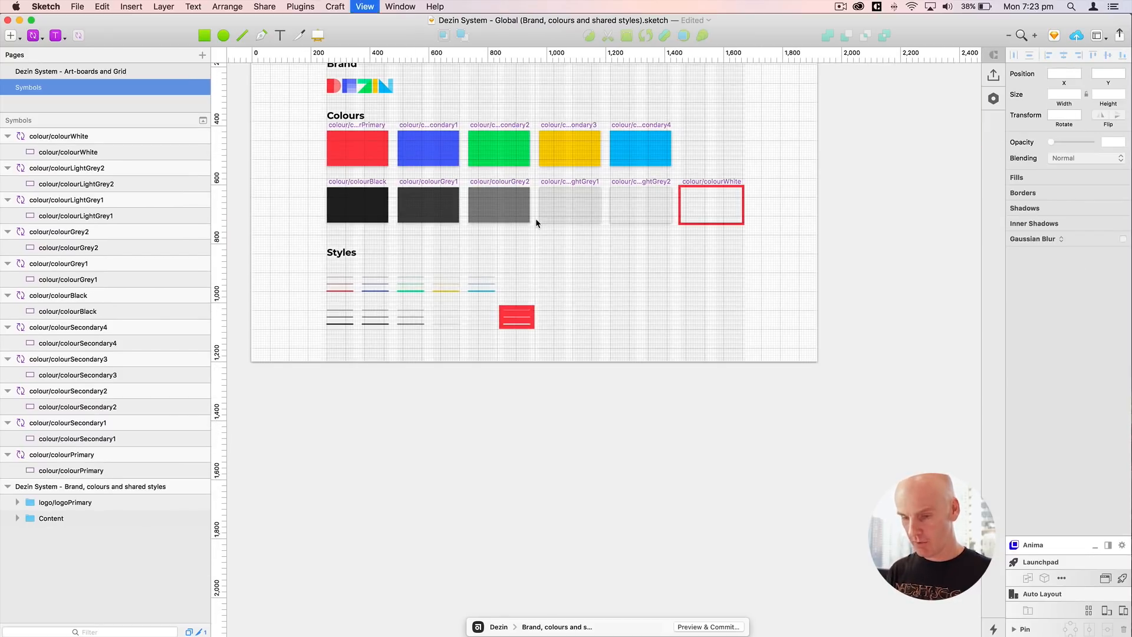
scroll(535, 223, "up", 3)
scroll(535, 223, "left", 1)
Step: Duplicate the Styles heading and move the copy horizontally to X 976, in line with the colourLightGrey1 swatch
left_click(370, 293)
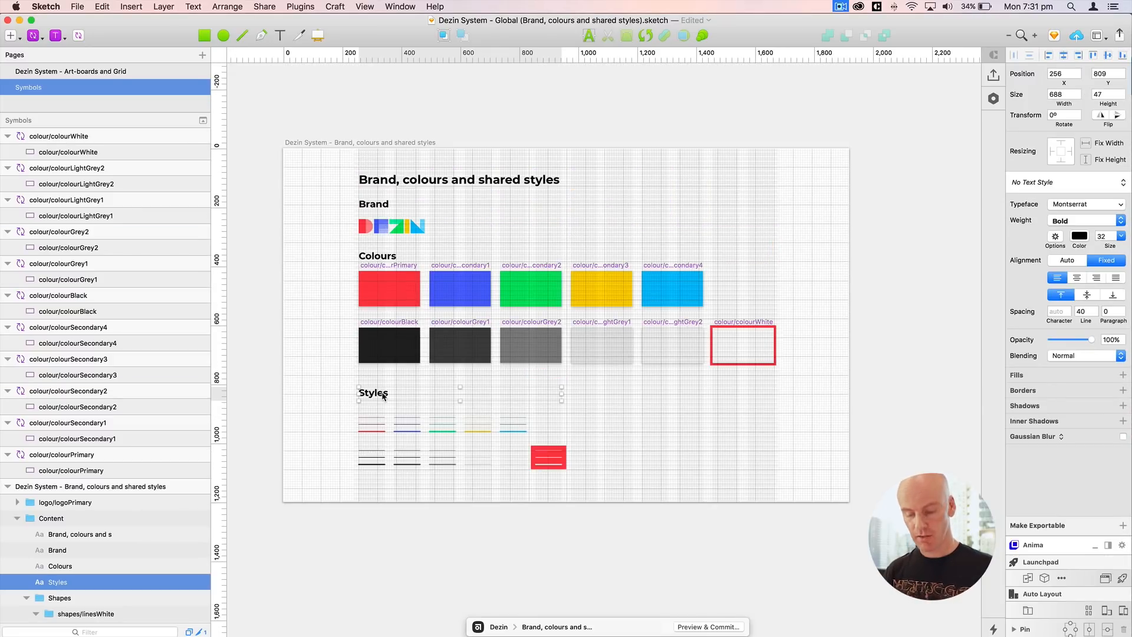
key("super+d")
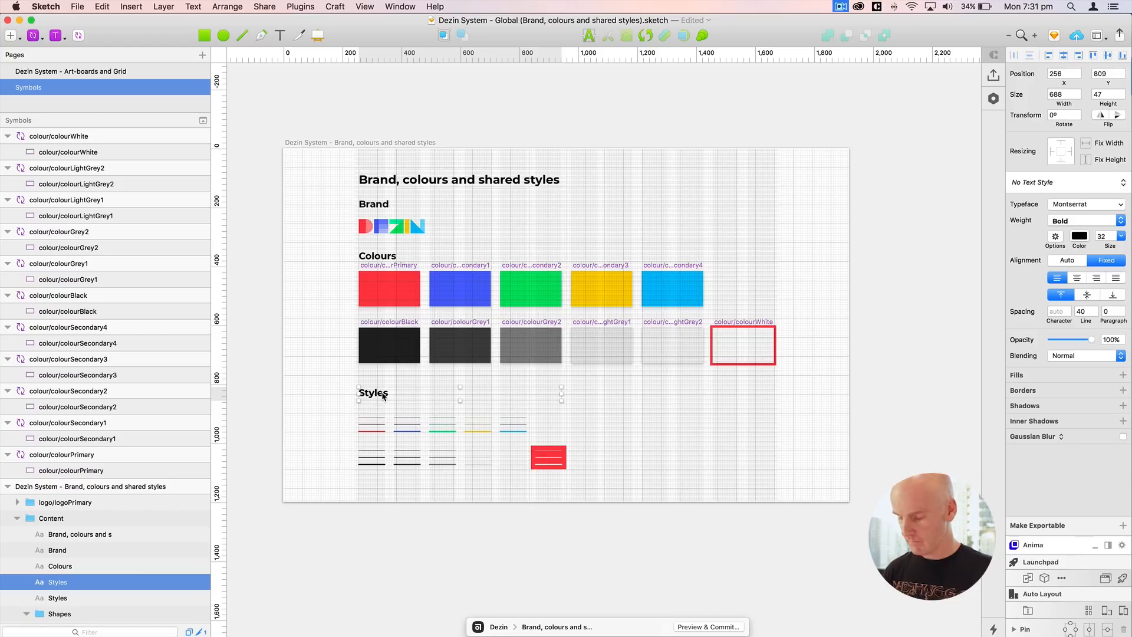
left_click(58, 598)
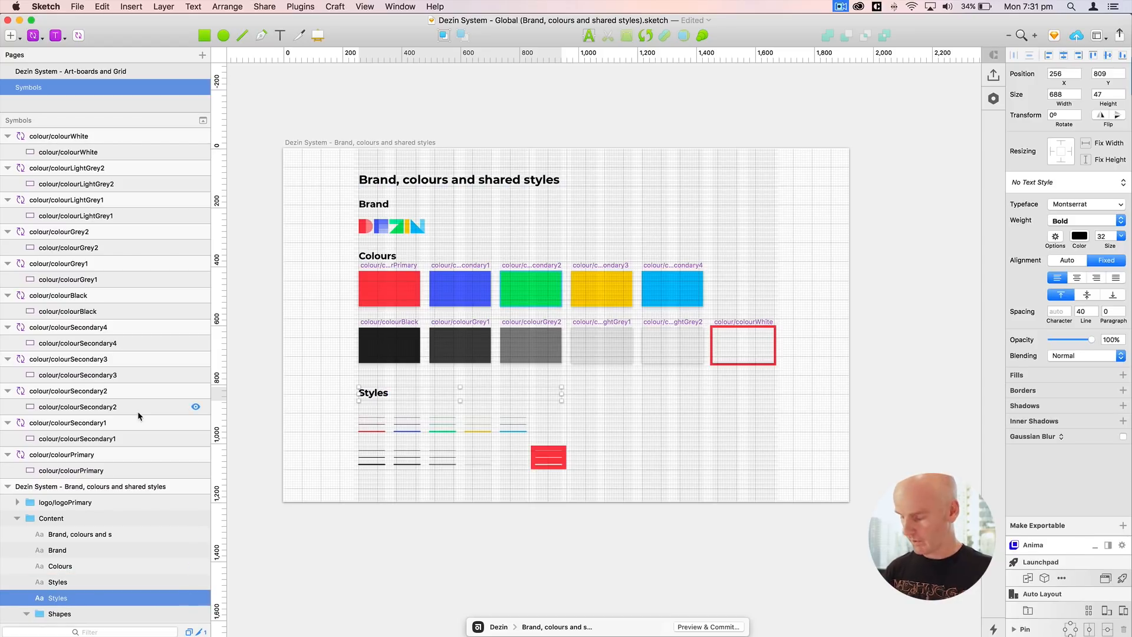
key("shift+Right")
key("shift+Right")
key("shift+Right")
key("shift+Right")
key("shift+Right")
key("shift+Right")
key("shift+Right")
key("shift+Right")
key("shift+Right")
key("shift+Right")
key("shift+Right")
key("shift+Right")
key("shift+Right")
key("shift+Right")
key("shift+Right")
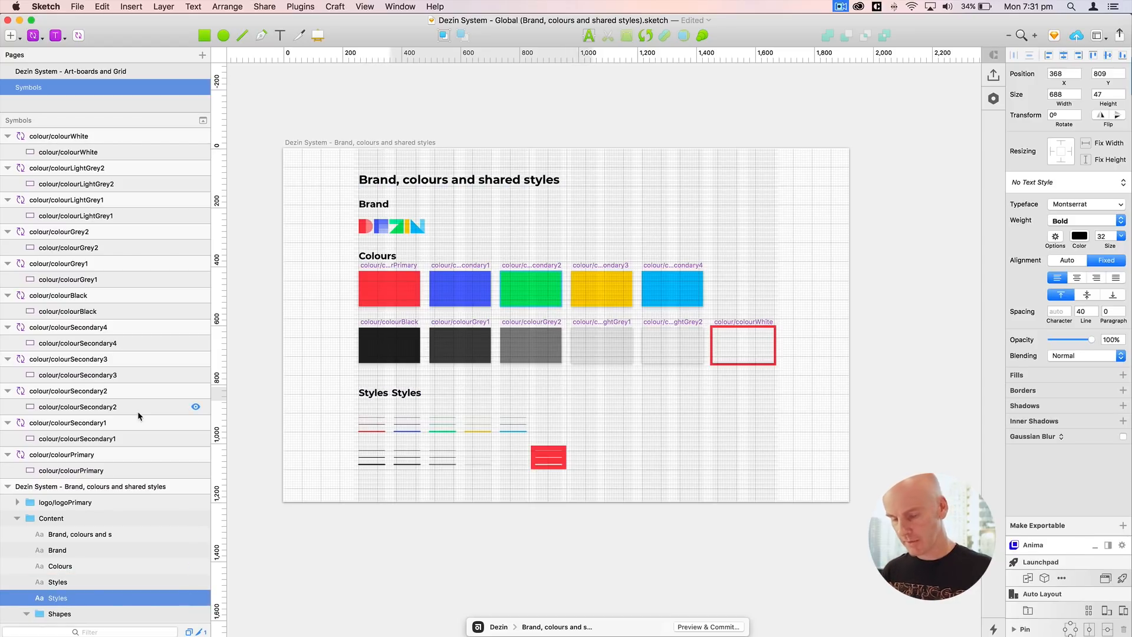
key("shift+Right")
key("shift+Right")
key("shift+Right")
key("shift+Right")
key("shift+Right")
key("shift+Right")
key("shift+Right")
key("shift+Right")
key("shift+Right")
key("shift+Right")
key("shift+Right")
key("shift+Right")
key("shift+Right")
key("shift+Right")
key("shift+Right")
key("shift+Right")
key("shift+Right")
key("shift+Right")
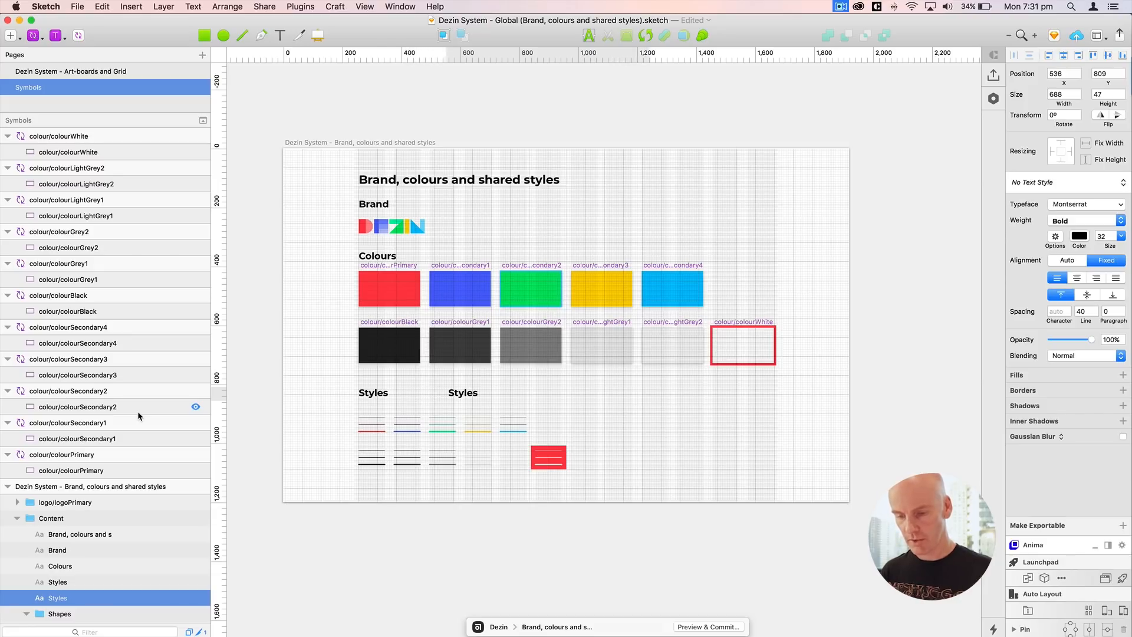
key("shift+Right")
key("shift+Right")
key("shift+Right")
key("shift+Right")
key("shift+Right")
key("shift+Right")
key("shift+Right")
key("shift+Right")
key("shift+Right")
key("shift+Right")
key("shift+Right")
key("shift+Right")
key("shift+Right")
key("shift+Right")
key("shift+Right")
key("shift+Right")
key("shift+Right")
key("shift+Right")
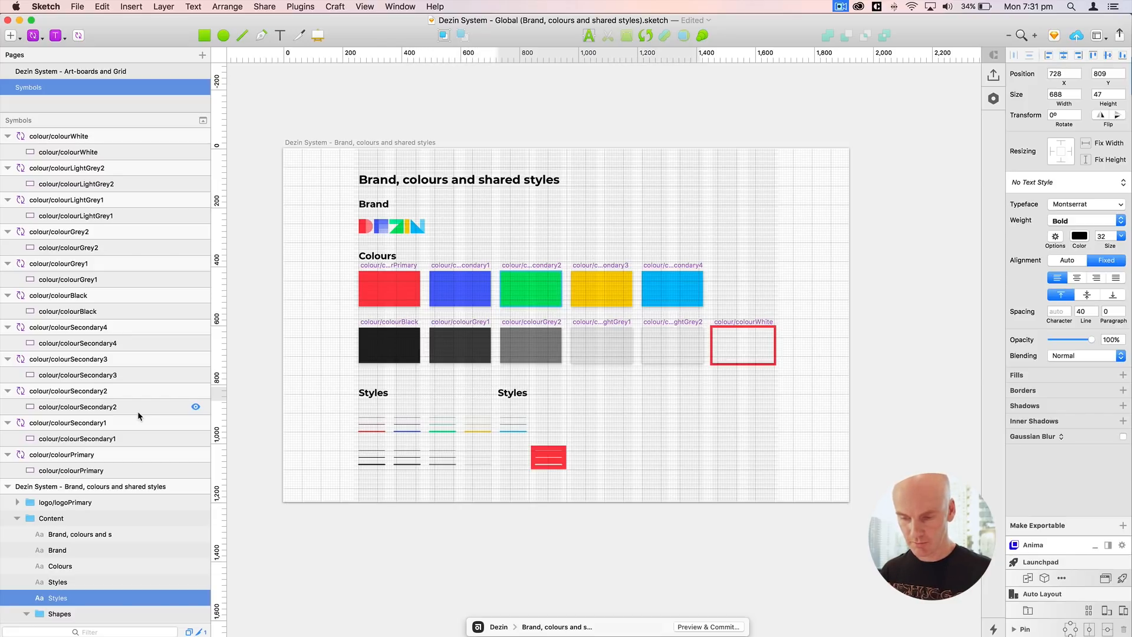
key("shift+Right")
key("shift+Right")
key("shift+Right")
key("shift+Right")
key("shift+Right")
key("shift+Right")
key("shift+Right")
key("shift+Right")
key("shift+Right")
key("shift+Right")
key("shift+Right")
key("shift+Right")
key("shift+Right")
key("shift+Right")
key("shift+Right")
key("shift+Right")
key("shift+Right")
key("shift+Right")
key("shift+Right")
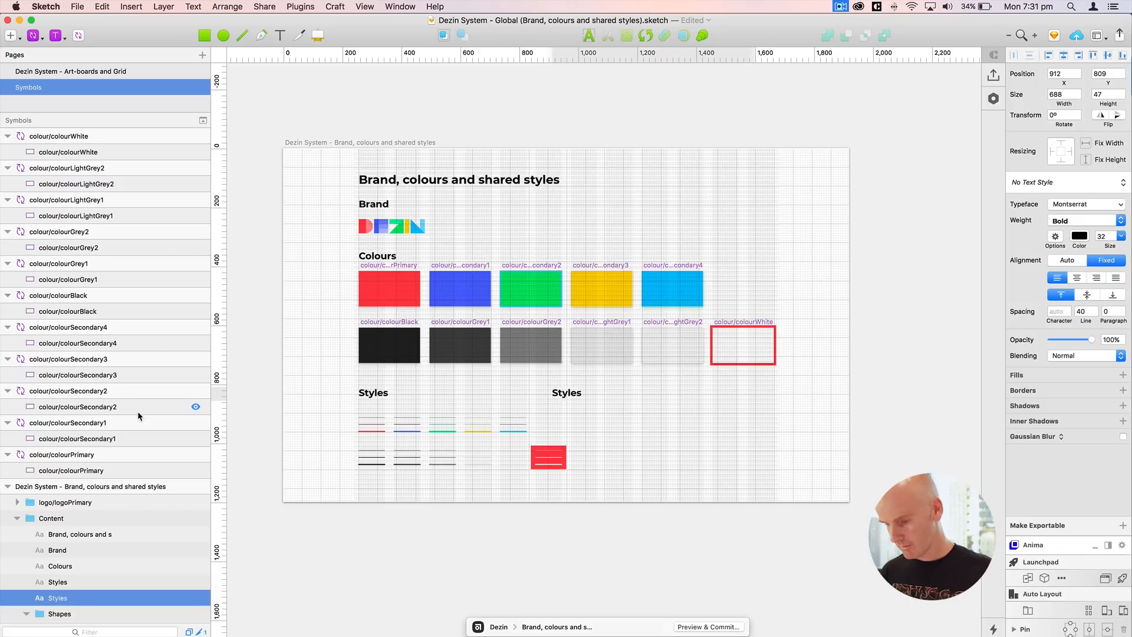
key("shift+Right")
Step: Change the duplicated heading's text to Surfaces and save the document
key("super+plus")
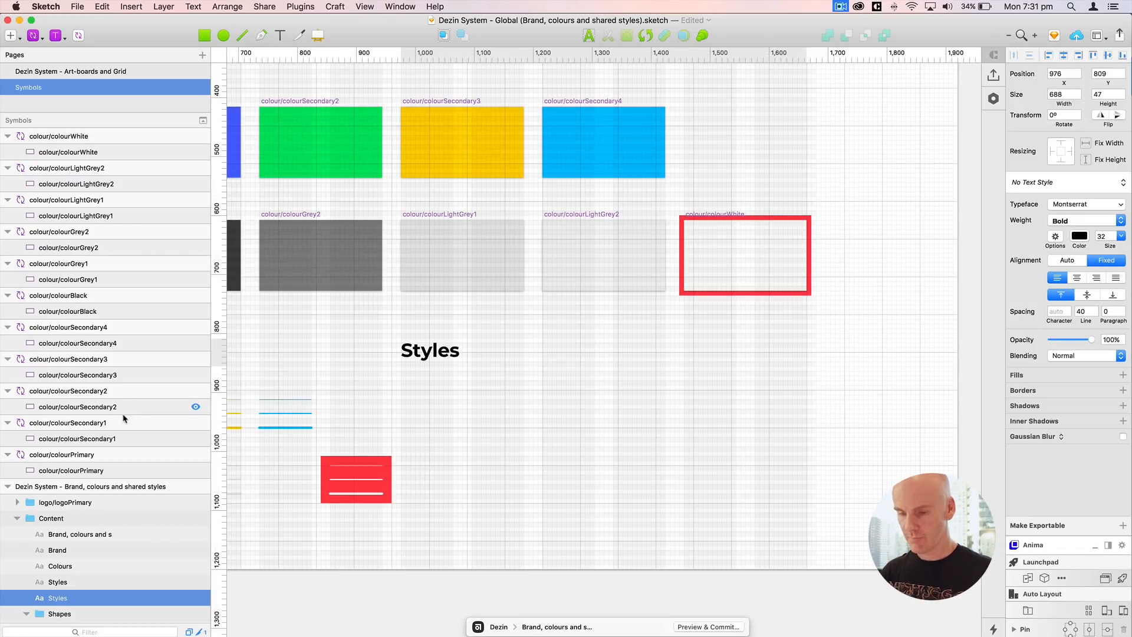
double_click(420, 343)
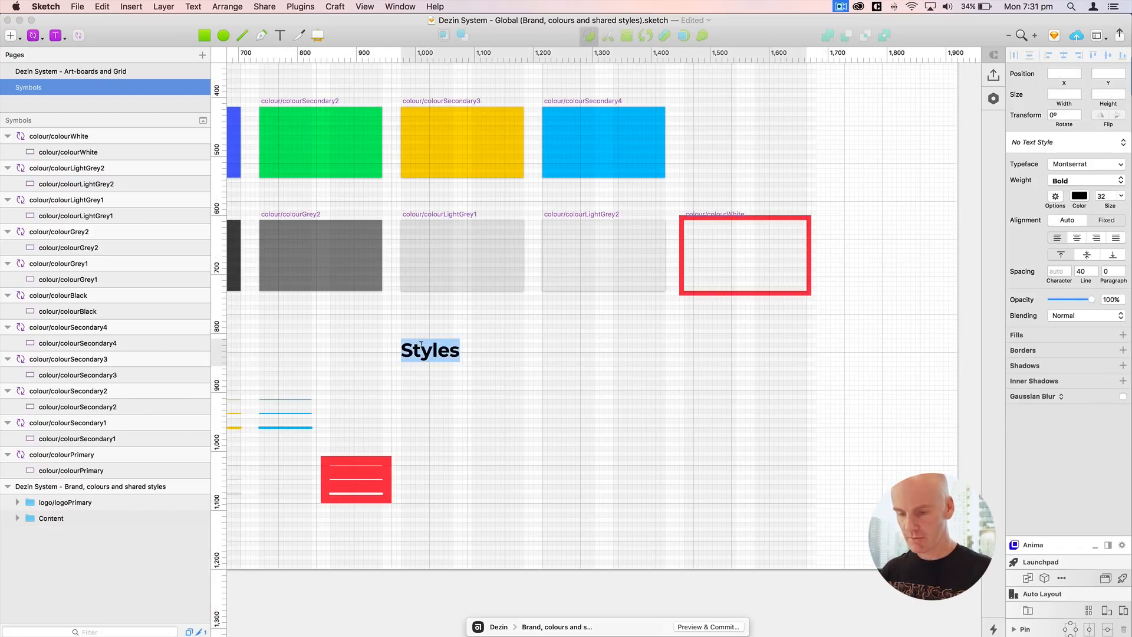
type("Surfaces")
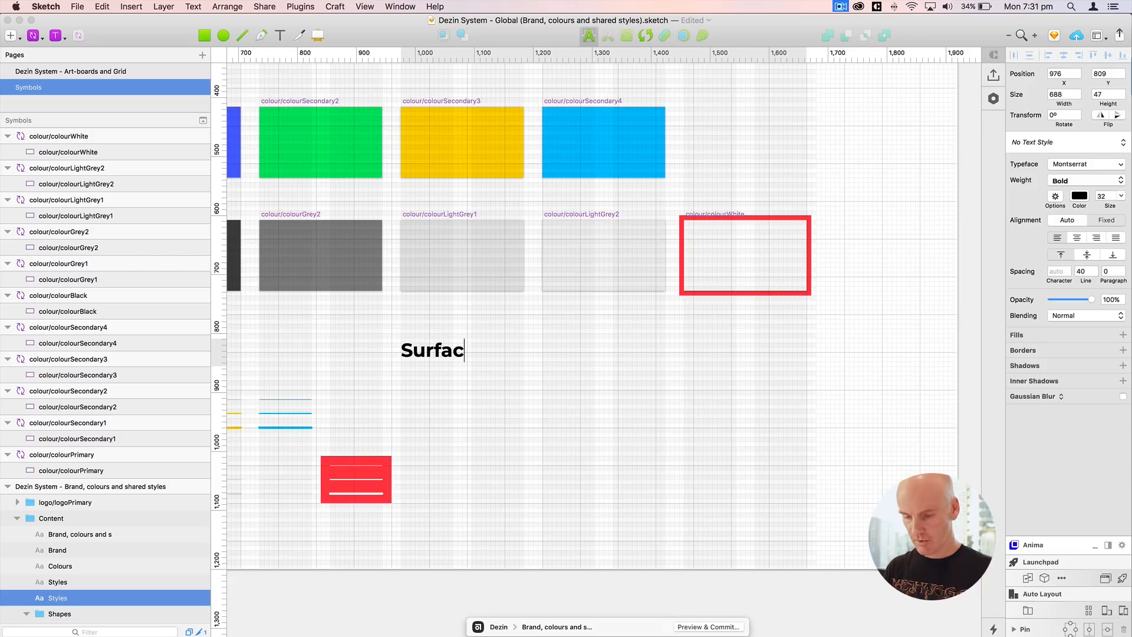
left_click(544, 426)
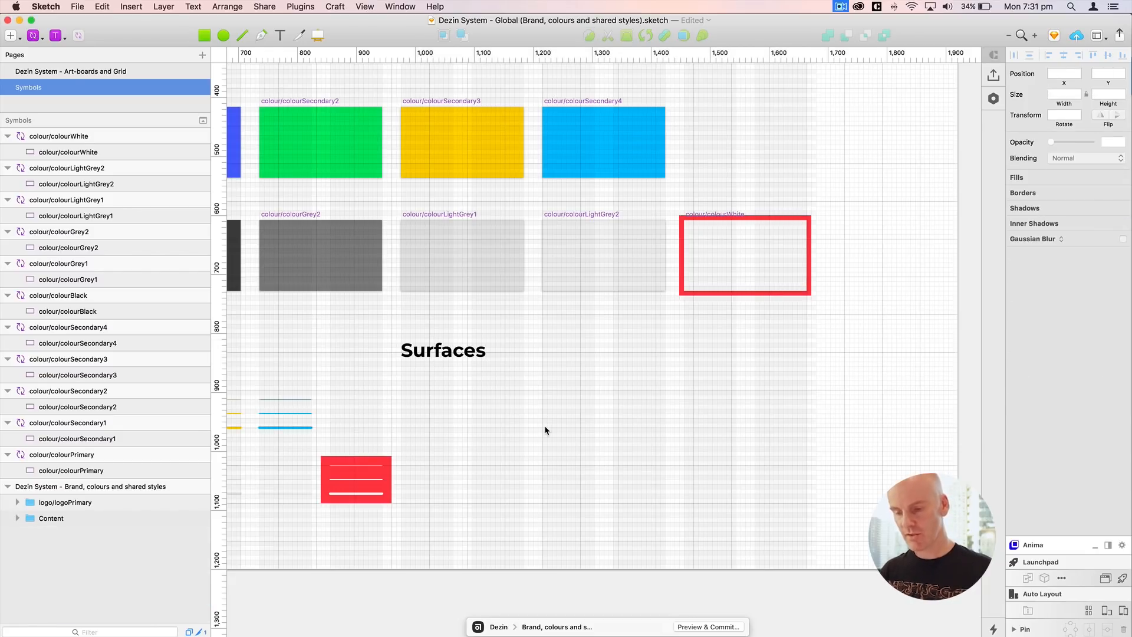
key("super+minus")
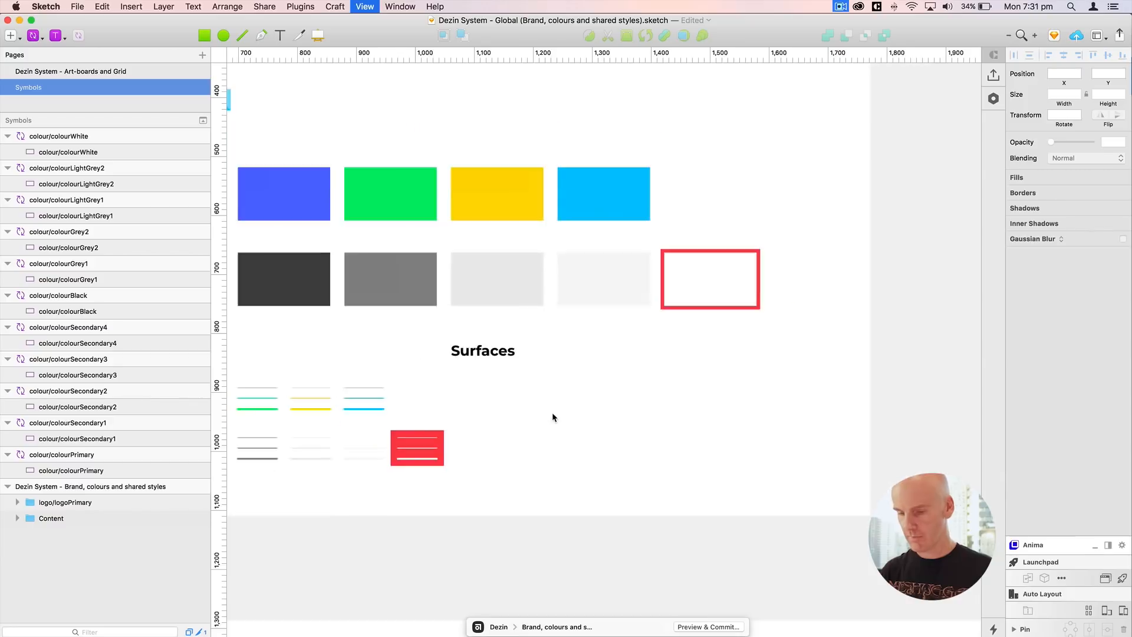
left_click_drag(553, 413, 619, 438)
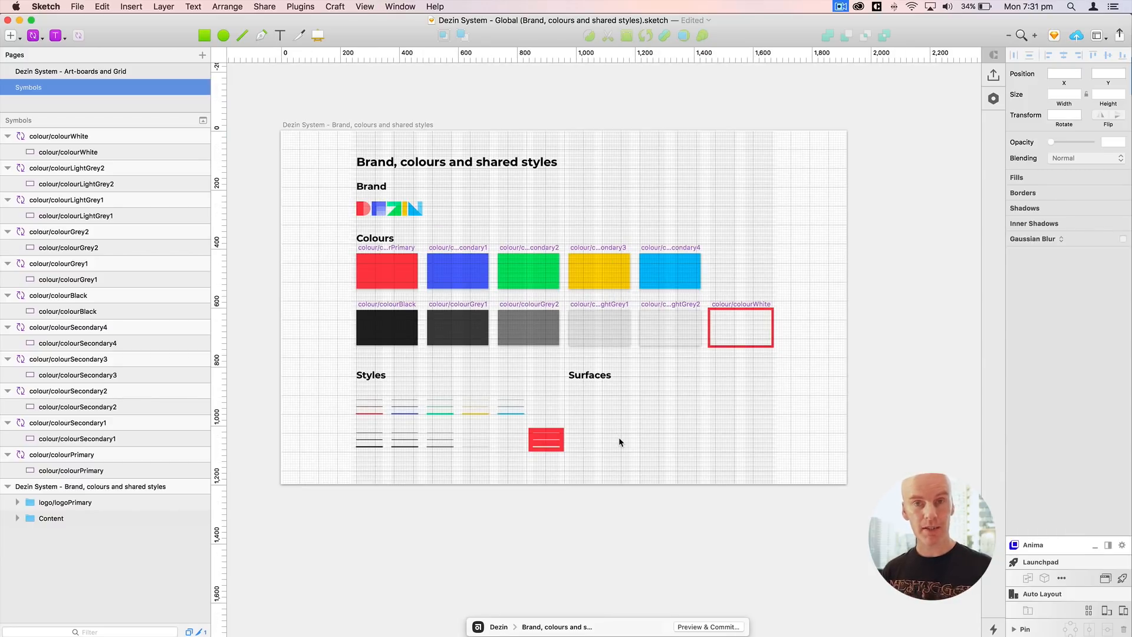
key("super+s")
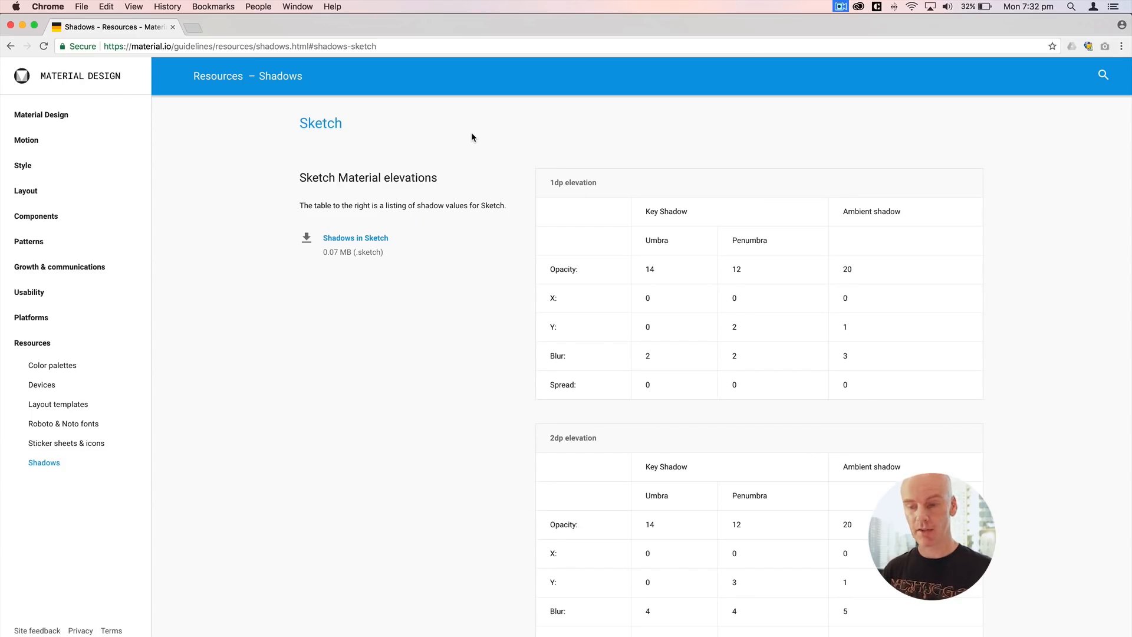
Step: Get the Shadows in Sketch file from the Material Design page and examine the shared styles of its 1dp square
left_click(366, 242)
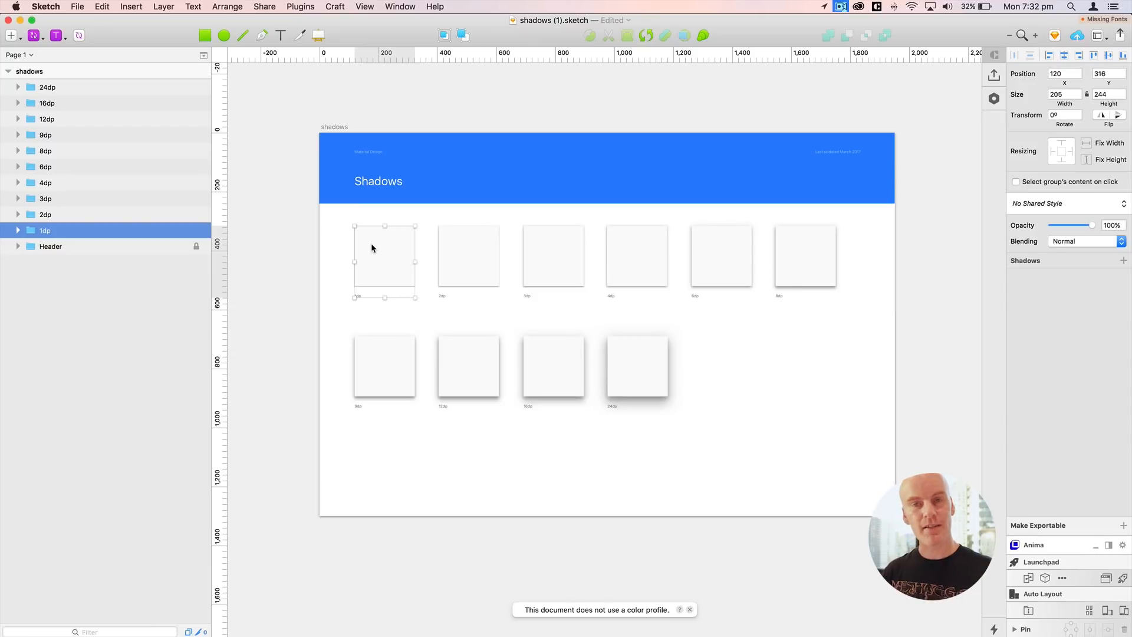
double_click(370, 243)
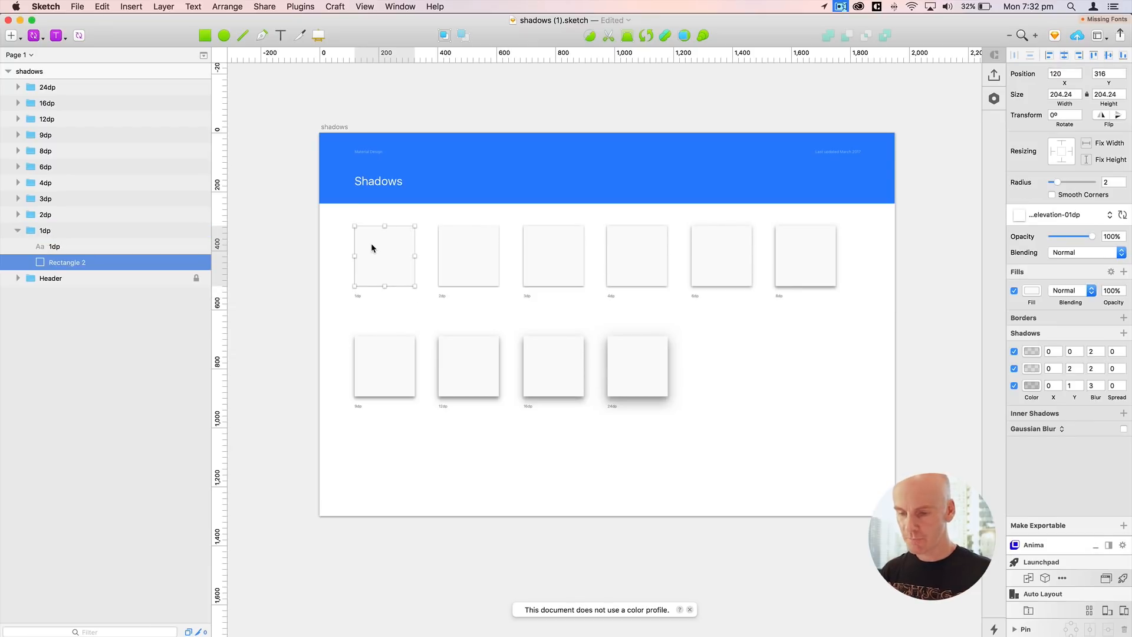
left_click(1054, 218)
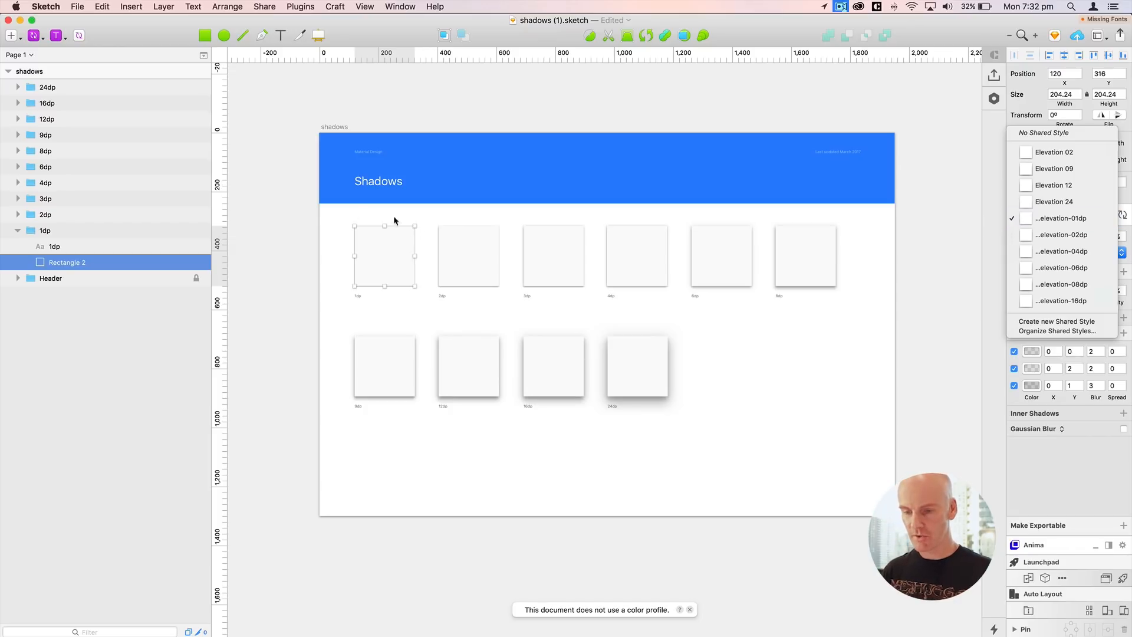
left_click(331, 282)
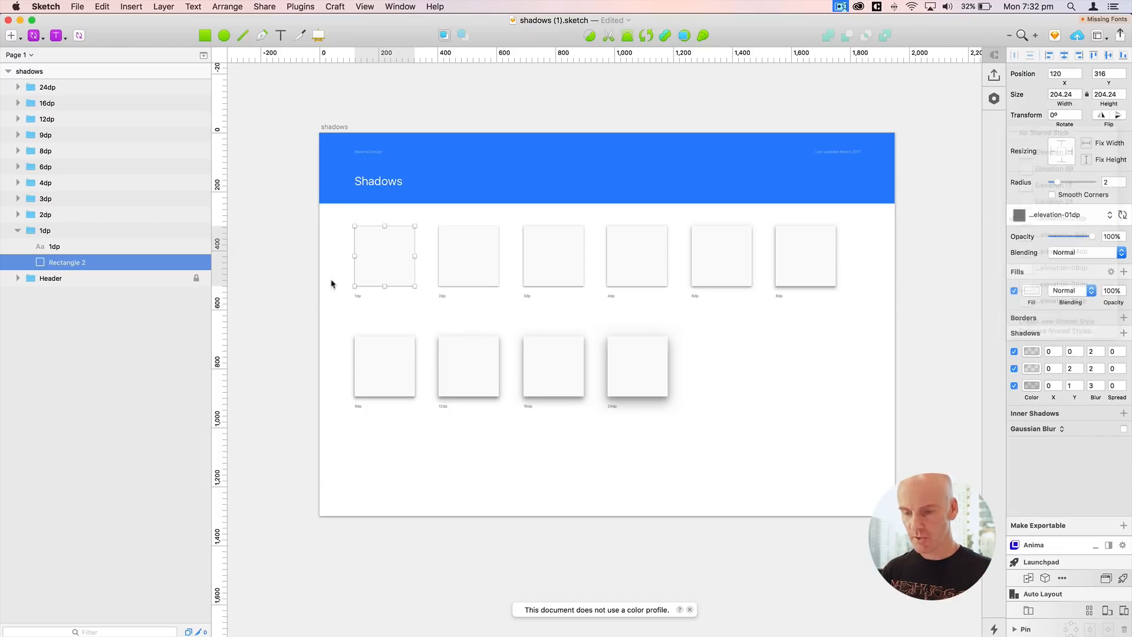
Step: Copy the 1dp, 3dp, 6dp, 9dp and 16dp squares together and return to the Dezin brand and colours document
left_click(567, 269, "shift")
left_click(724, 257, "shift")
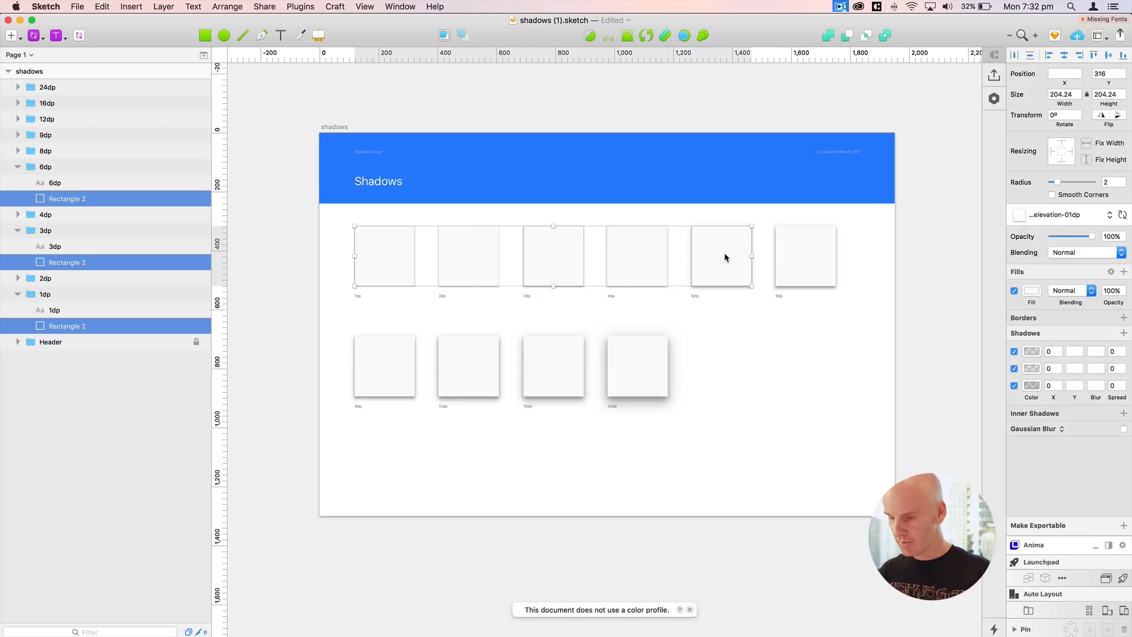
left_click(382, 367, "shift")
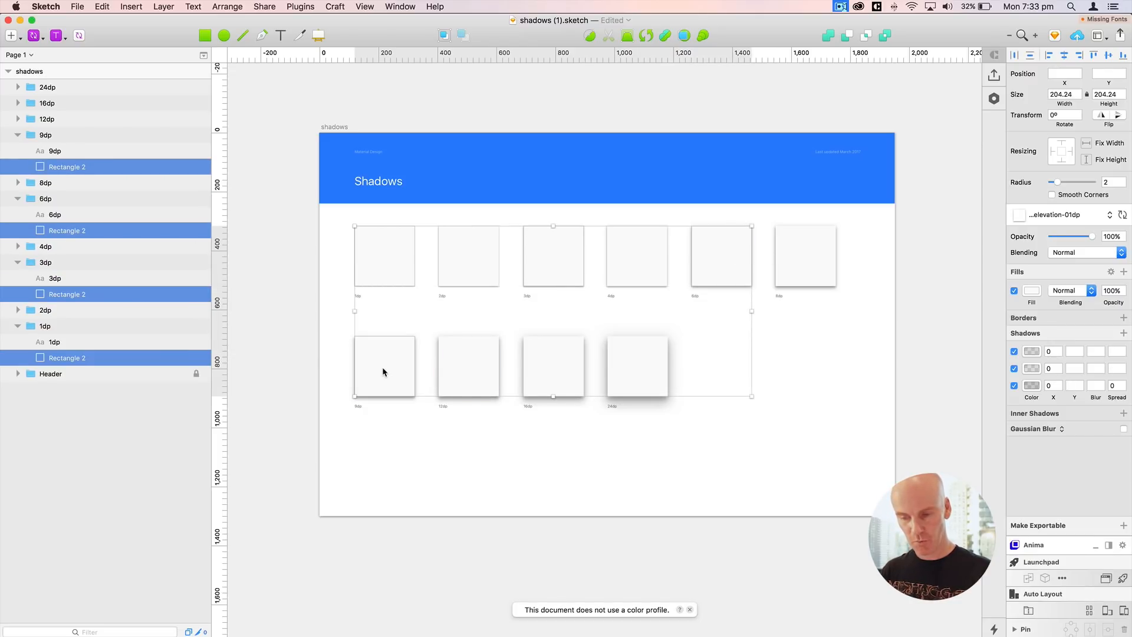
left_click(542, 357, "shift")
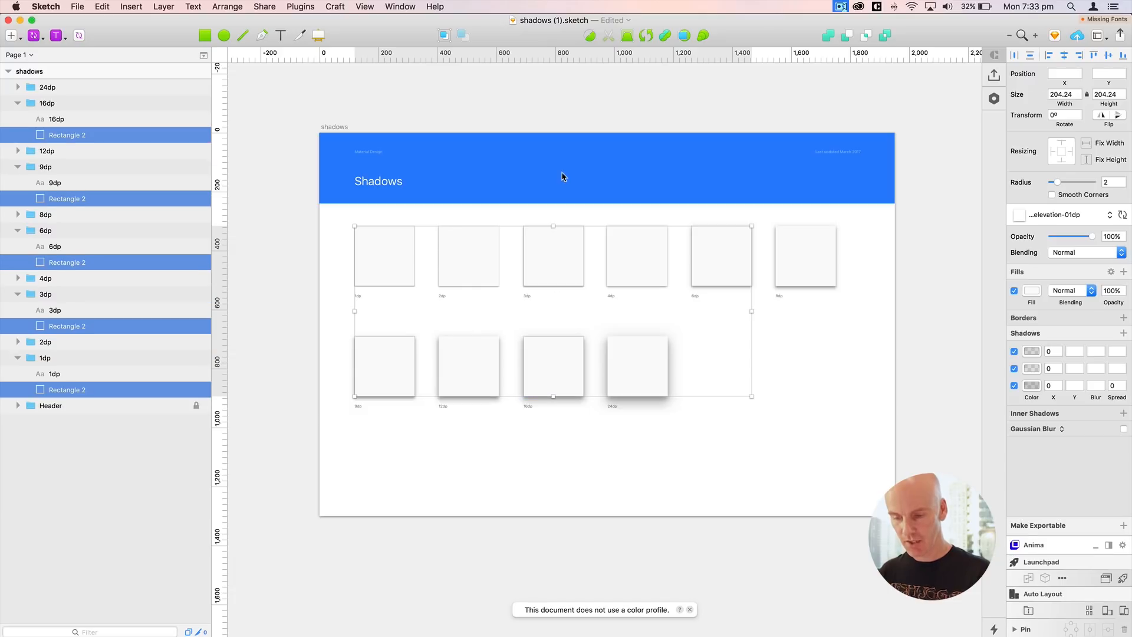
key("super+c")
left_click_drag(171, 22, 378, 375)
left_click(152, 35)
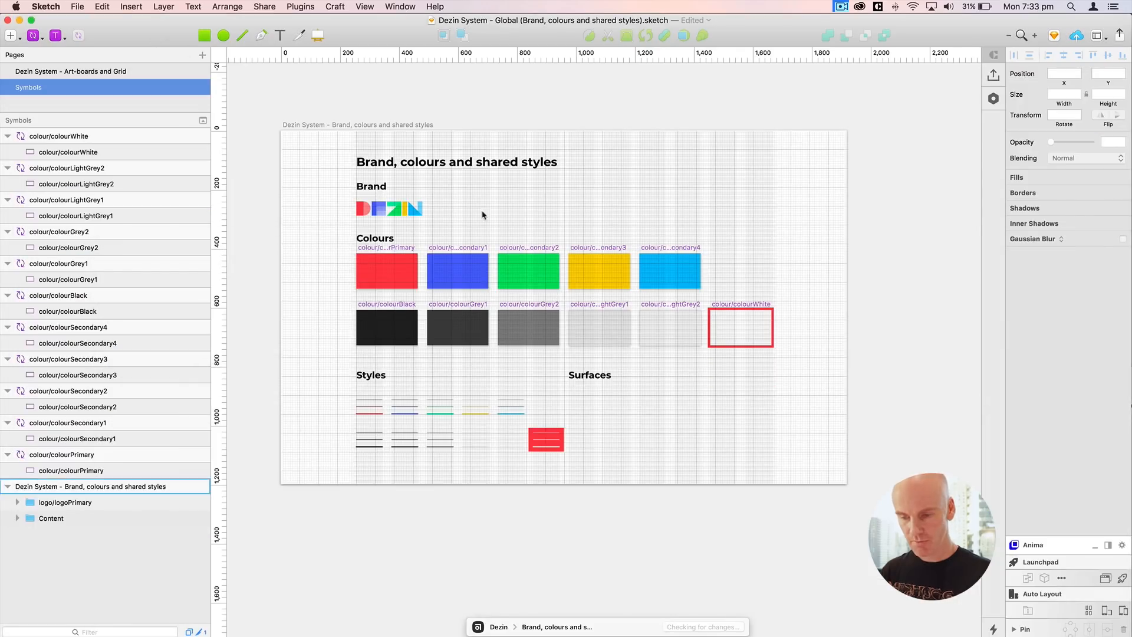
Step: Paste the five shadow squares into the Content group, between the Surfaces heading and the Shapes group
left_click(596, 379)
key("super+plus")
left_click_drag(597, 378, 598, 272)
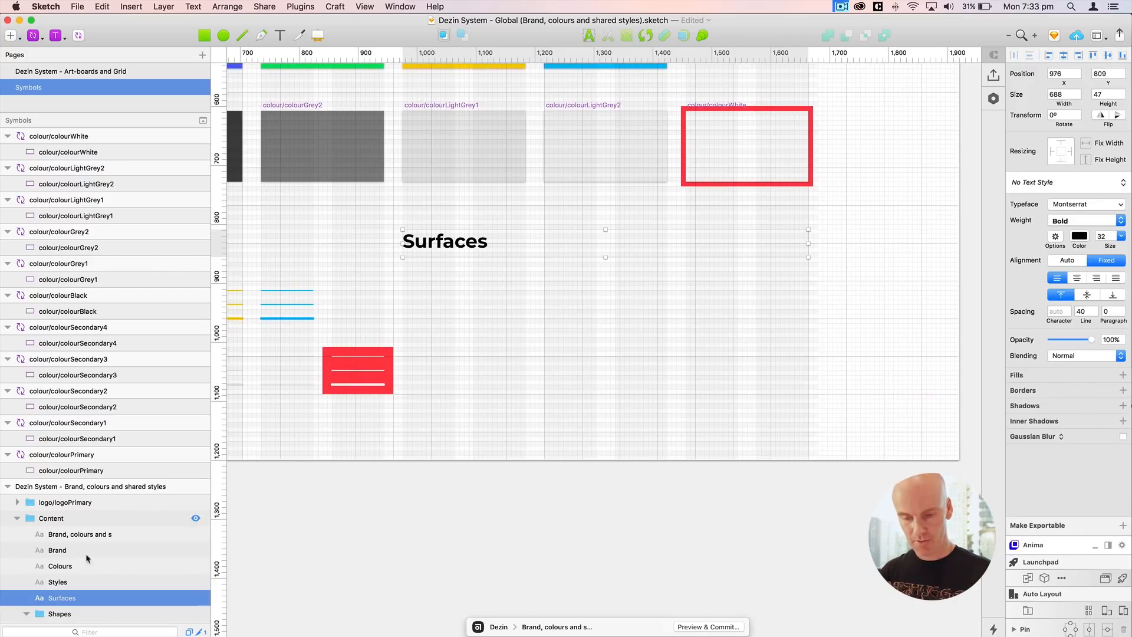
key("Tab")
scroll(88, 537, "down", 5)
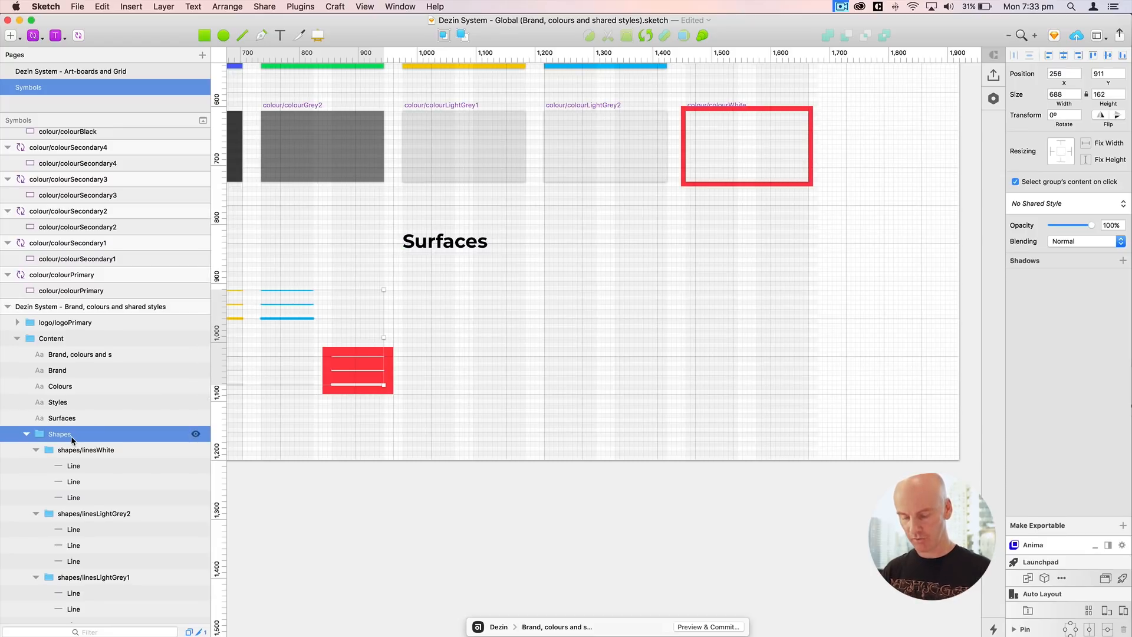
key("super+v")
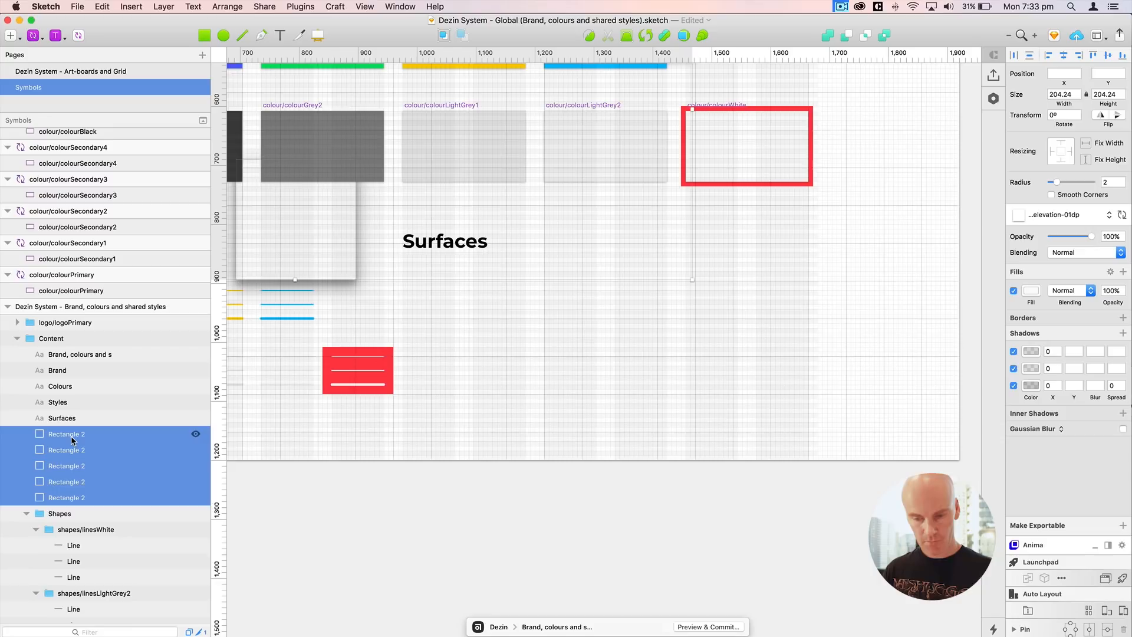
Step: Group the pasted shadow squares and name the group Surfaces
key("super+g")
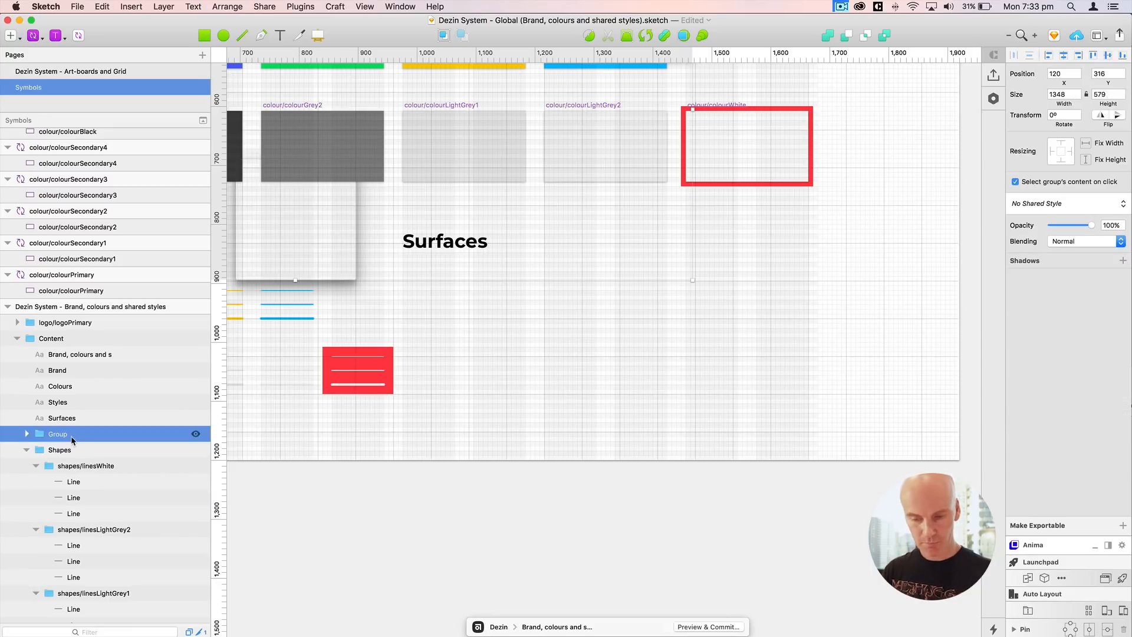
double_click(58, 435)
type("Surface")
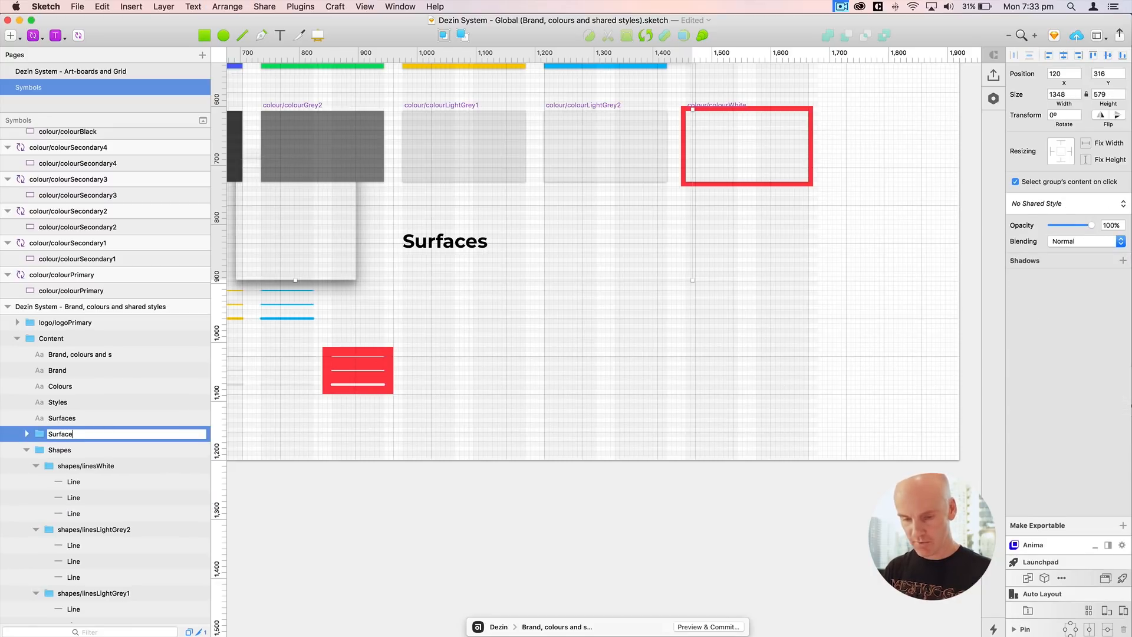
type("s")
key("Return")
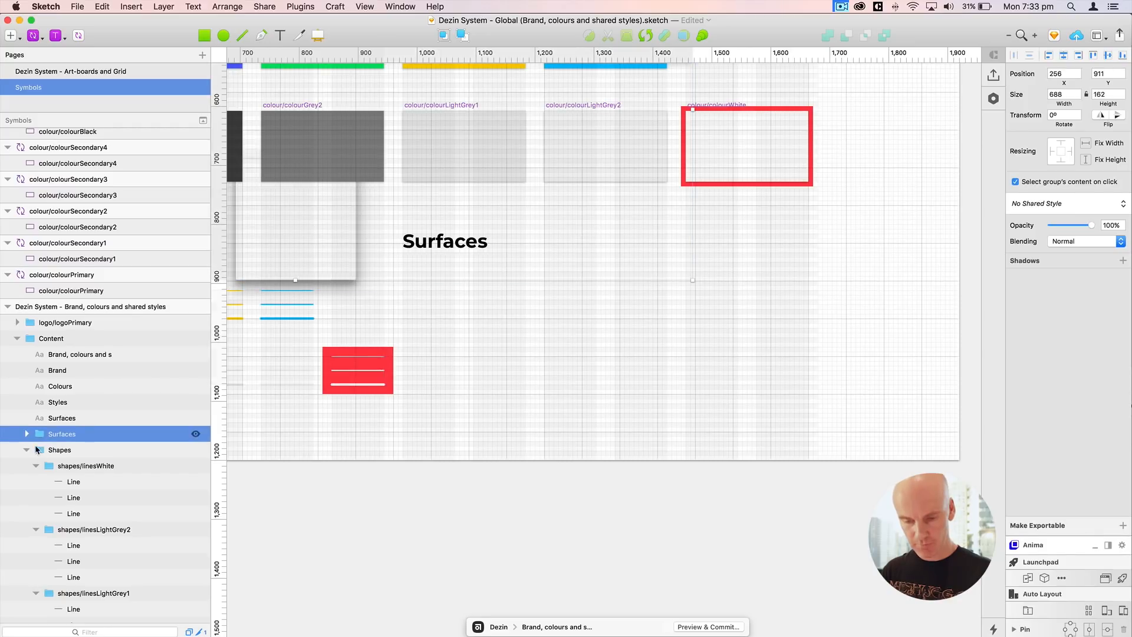
Step: Collapse the Shapes group and reorder the Surfaces group directly below it in the layer list
left_click(26, 450)
left_click_drag(59, 588, 40, 563)
left_click(58, 589)
Step: Move the Surfaces group beneath the Surfaces heading, aligning it with the heading's left edge at X 976, Y 880
key("super+minus")
left_click_drag(542, 503, 489, 438)
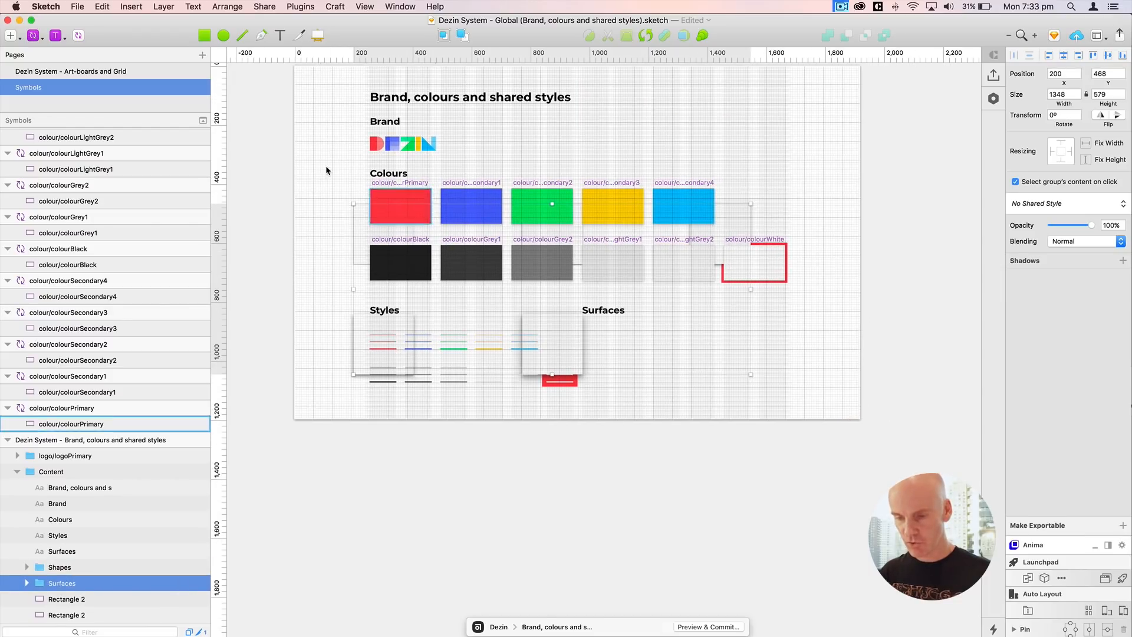
left_click_drag(365, 229, 606, 518)
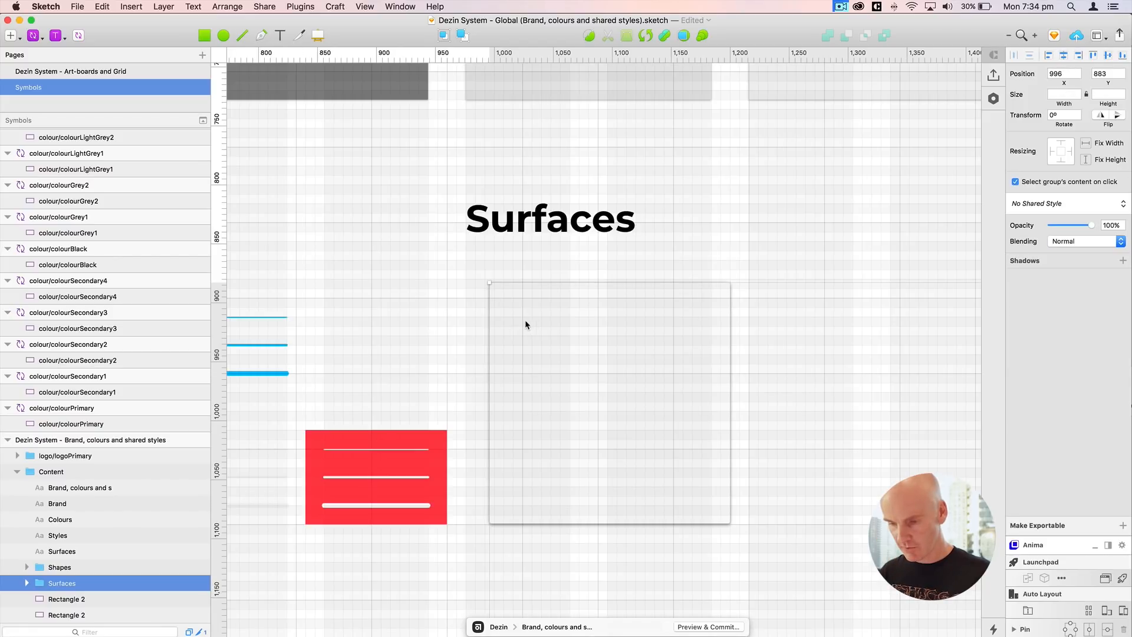
left_click_drag(524, 319, 512, 319)
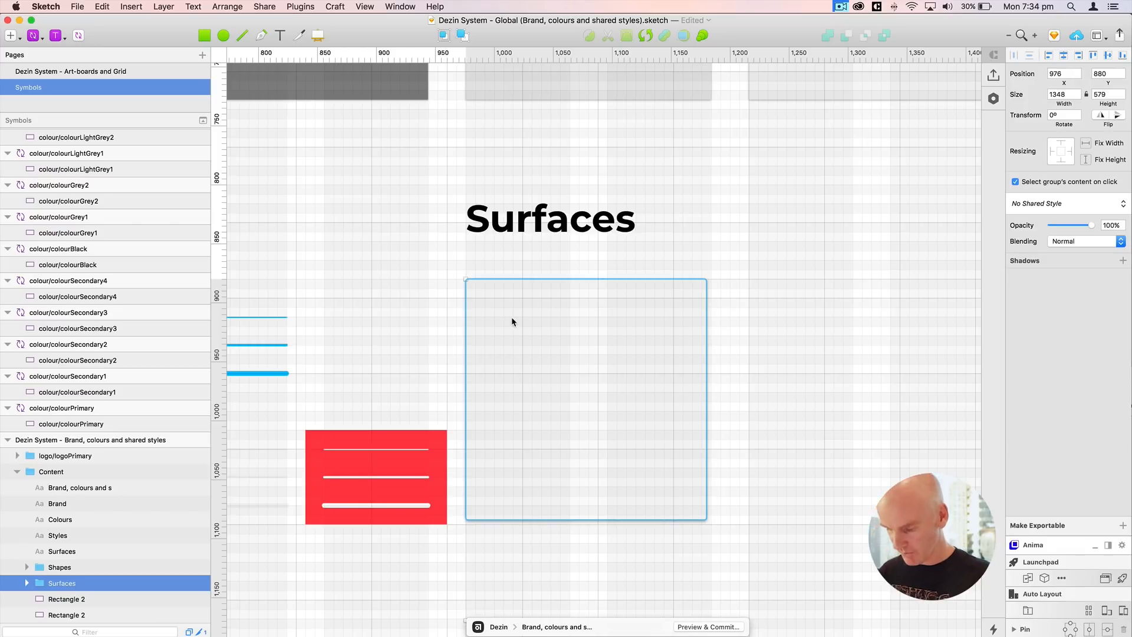
Step: Resize all five rectangles in the Surfaces group to 208 wide by 120 high, matching the colour swatches
key("super+minus")
scroll(511, 318, "right", 4)
scroll(511, 318, "down", 1)
key("super+minus")
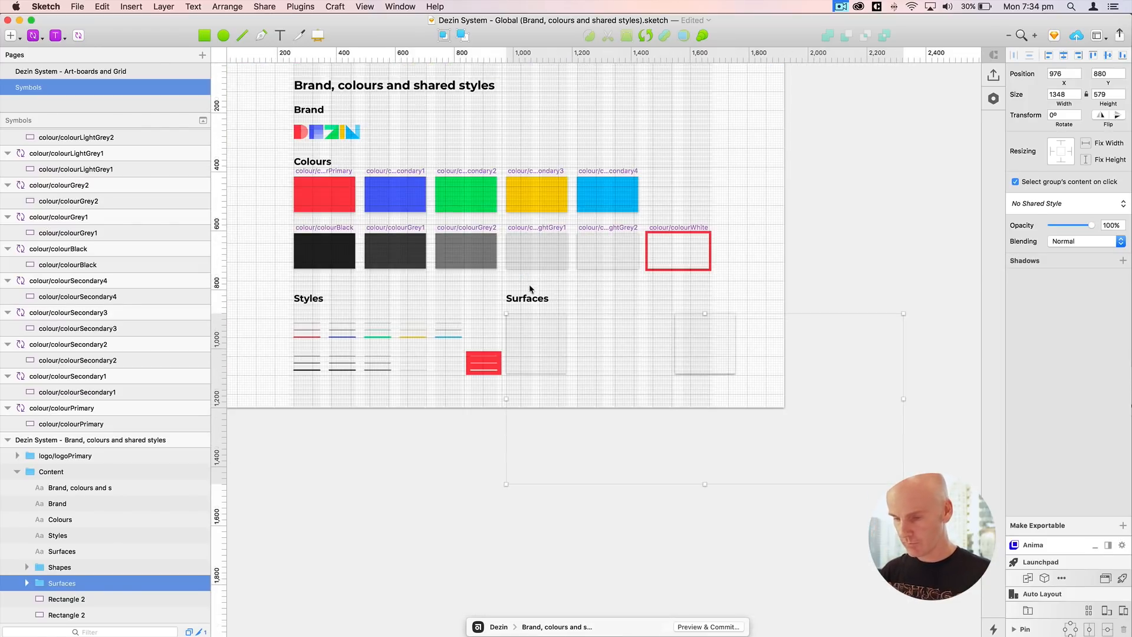
scroll(530, 285, "down", 2)
left_click(788, 239)
left_click(495, 292)
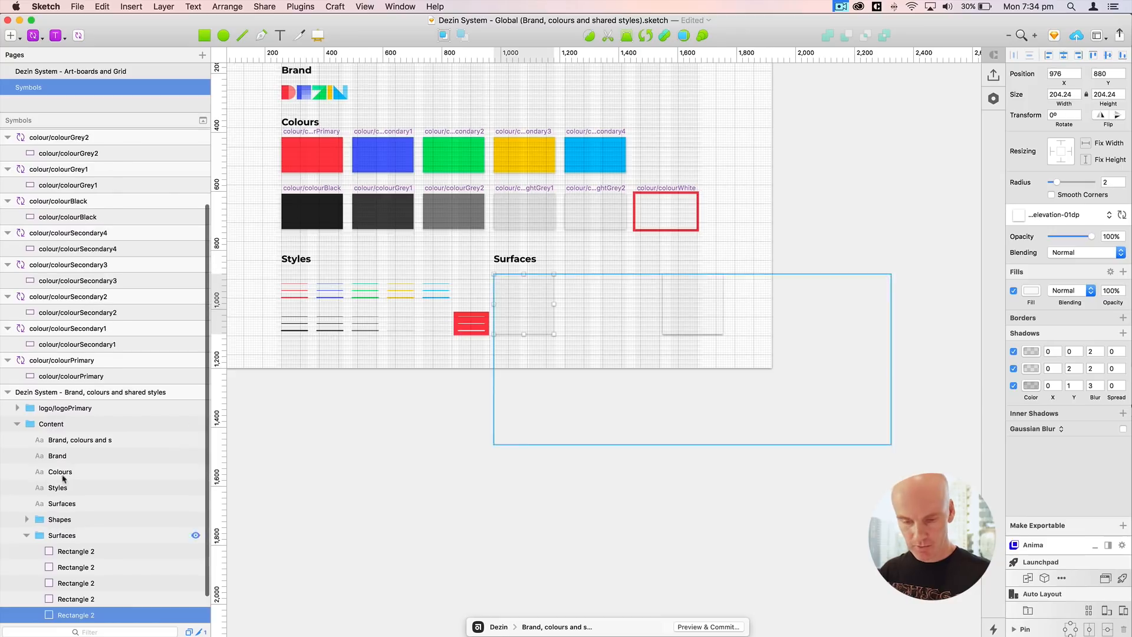
double_click(527, 289)
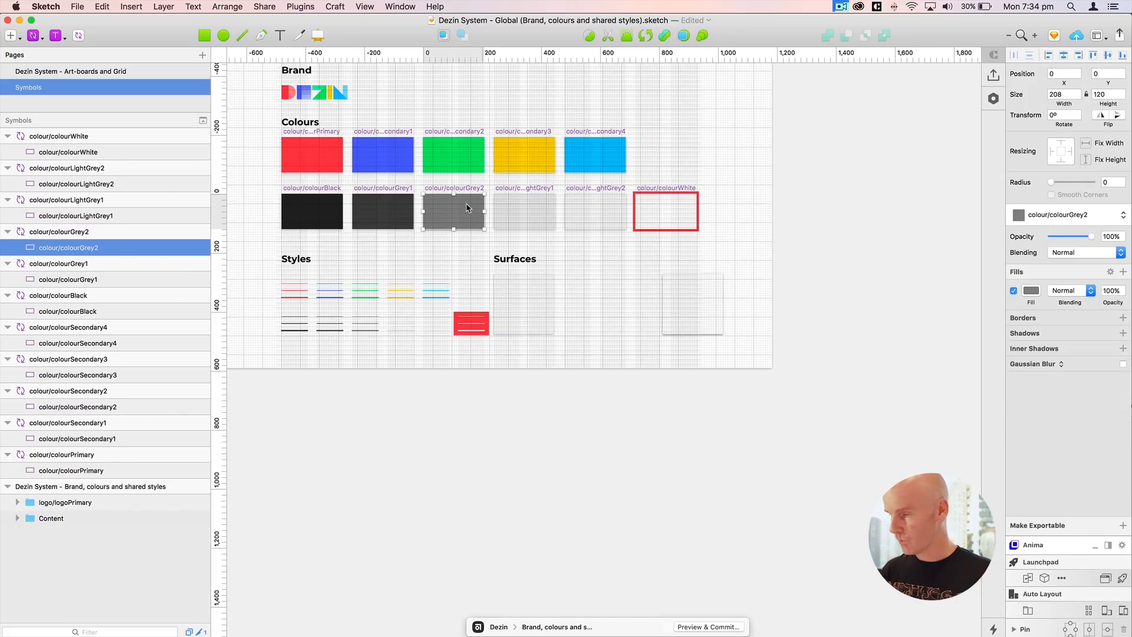
left_click(510, 291)
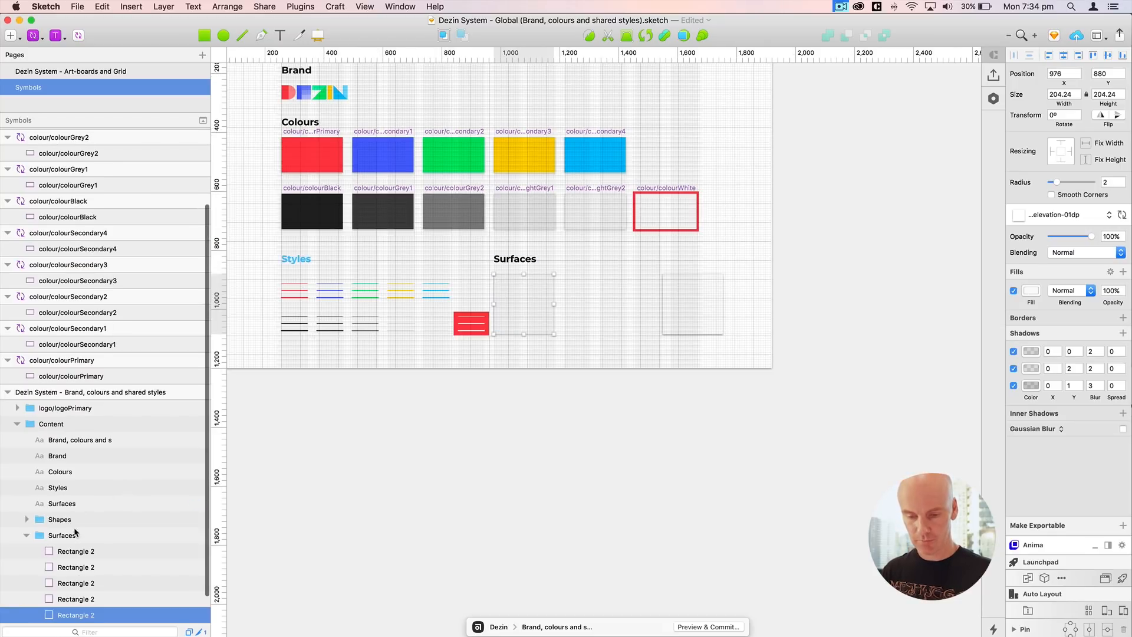
left_click(81, 558, "shift")
double_click(1064, 95)
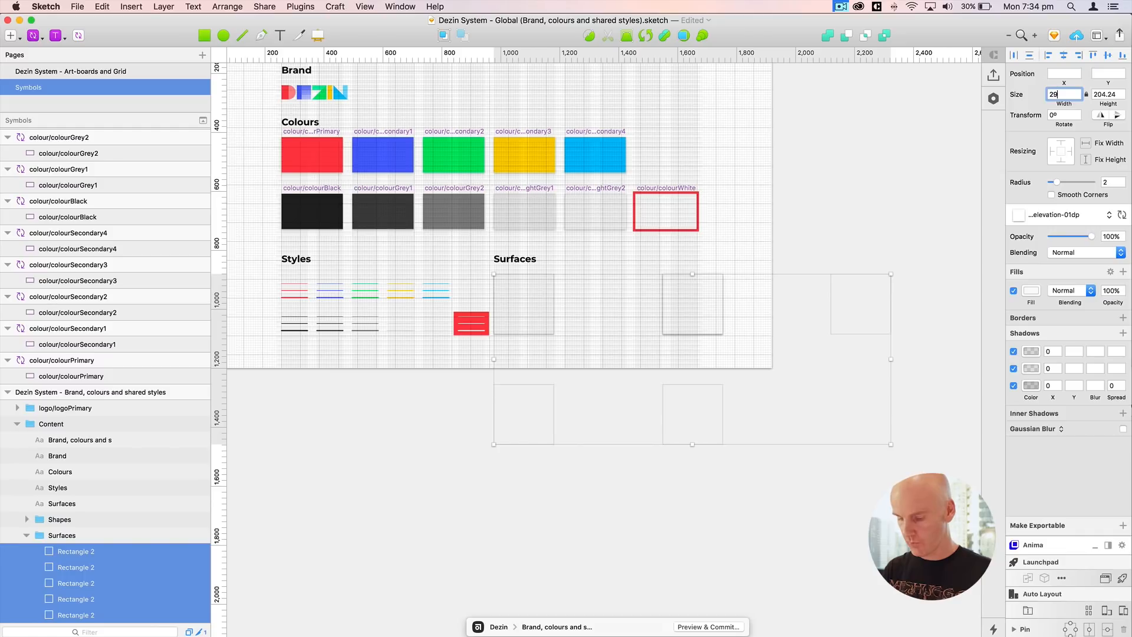
key("Tab")
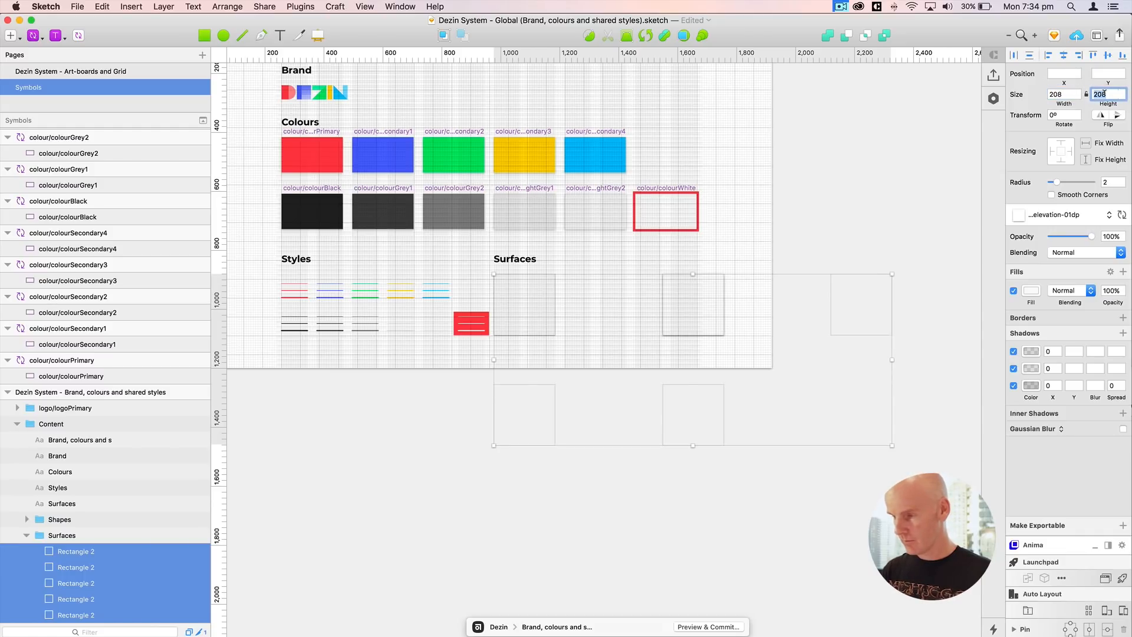
key("Return")
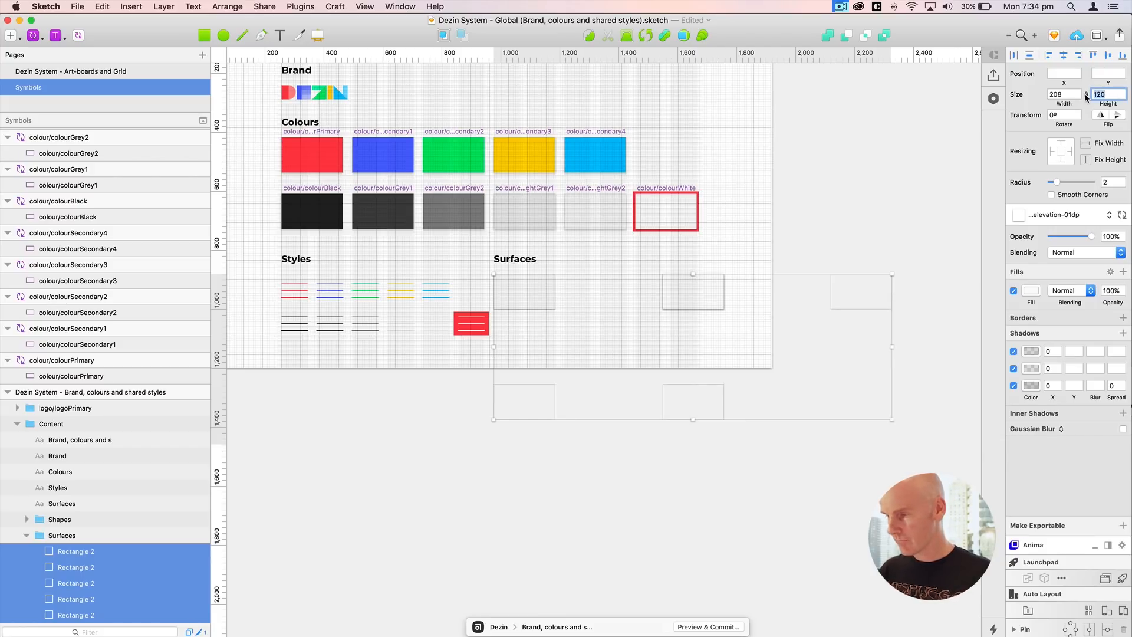
Step: Move the first surface rectangle down to Y 896 under the Surfaces heading, keeping its left edge at X 976
left_click(698, 284)
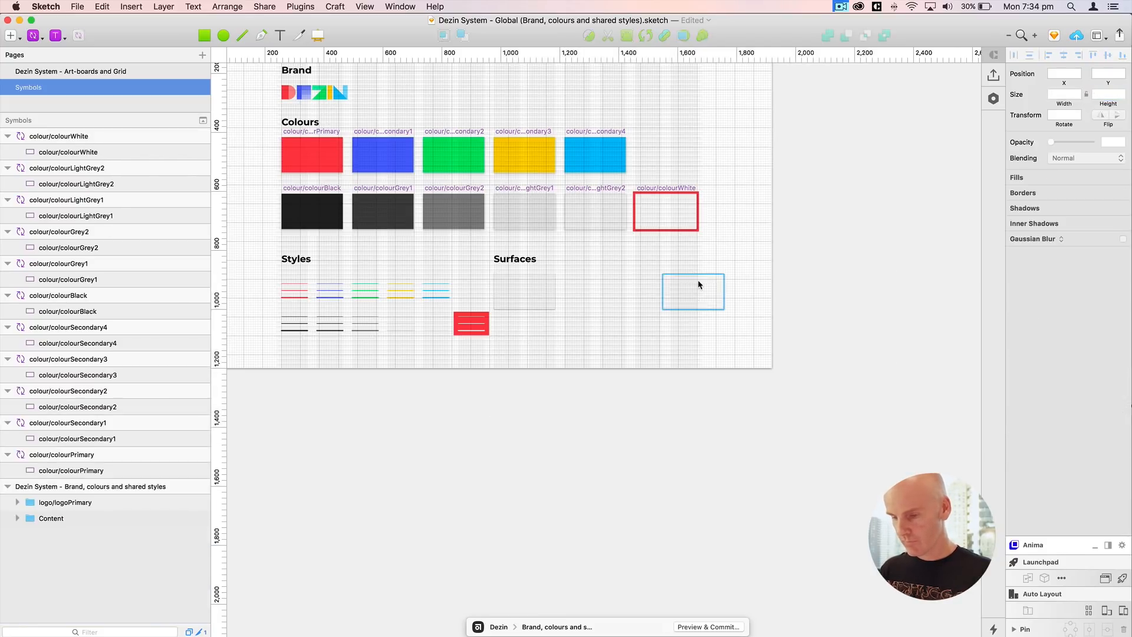
key("super+plus")
left_click_drag(438, 333, 692, 292)
left_click(506, 310)
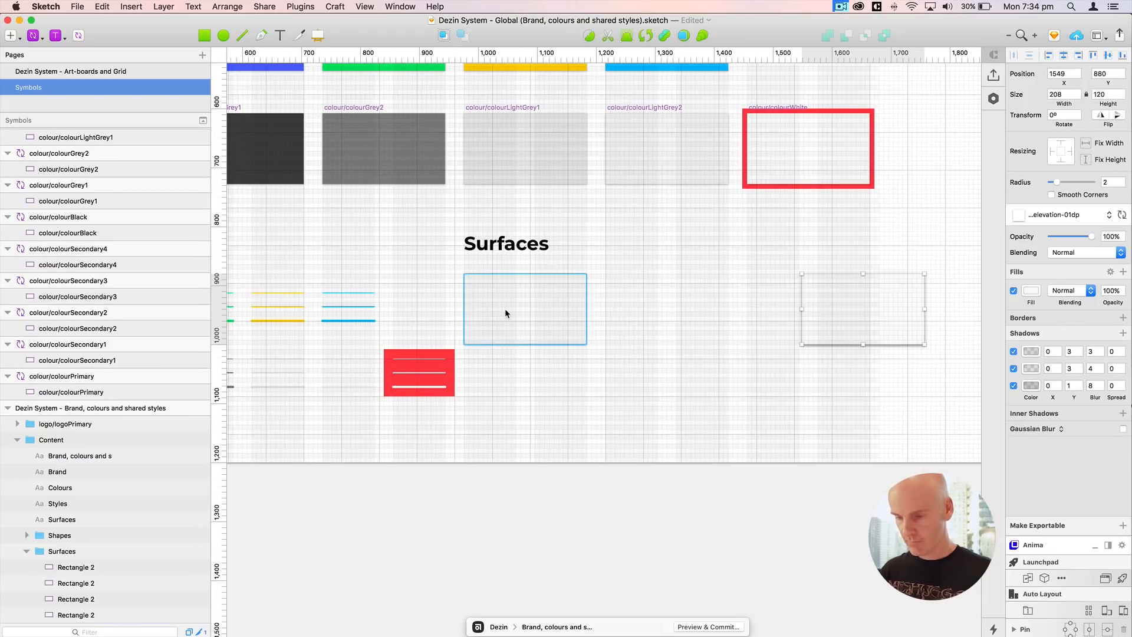
key("super+plus")
left_click_drag(500, 302, 420, 284)
key("Up")
Step: Move the second surface rectangle beside the first one, in line with the colourLightGrey2 swatch column
key("super+minus")
left_click(767, 281)
left_click_drag(771, 293, 582, 298)
Step: Bring the elevation-06dp rectangle onto the artboard at X 1456, Y 896, completing the first row beneath the colourWhite swatch
key("super+minus")
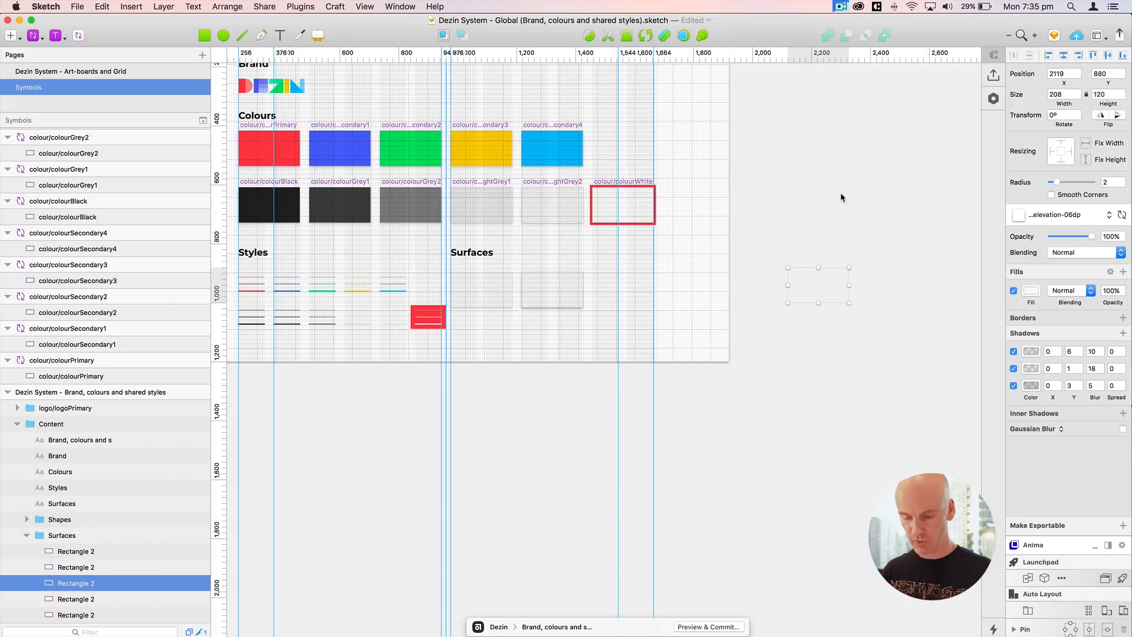
key("Left")
key("Left")
key("Left")
key("Left")
key("Left")
key("Left")
key("Left")
key("Left")
key("Left")
key("Left")
key("Left")
key("Left")
key("Left")
key("Left")
key("Left")
key("Left")
key("Left")
key("Left")
key("Left")
key("Left")
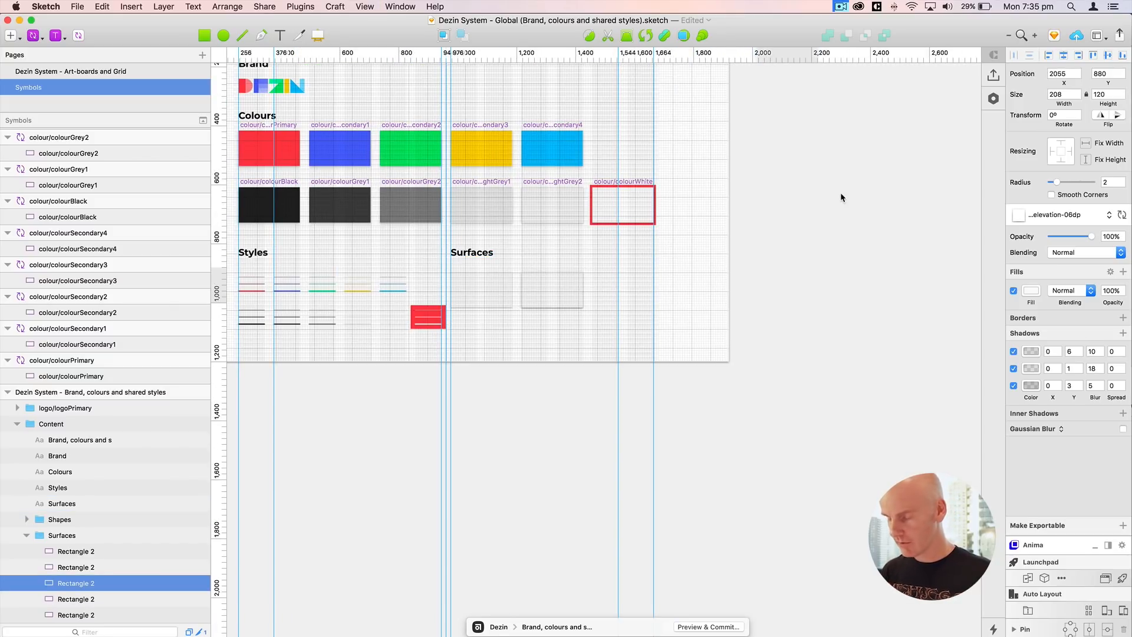
key("Left")
key("Left")
key("Left")
key("Left")
key("Left")
key("Left")
key("Left")
key("Left")
key("Left")
key("Left")
key("Left")
key("Left")
key("Left")
key("Left")
key("Left")
key("Left")
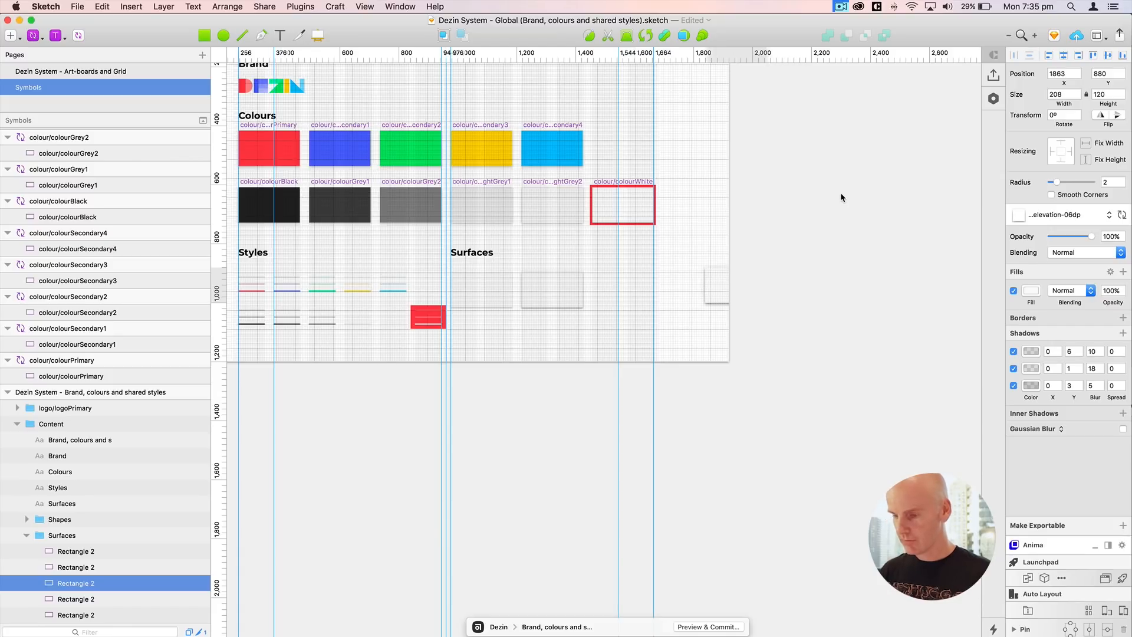
left_click_drag(715, 285, 628, 266)
key("super+plus")
key("super+plus")
scroll(606, 284, "down", 3)
scroll(606, 284, "left", 5)
key("super+minus")
key("super+minus")
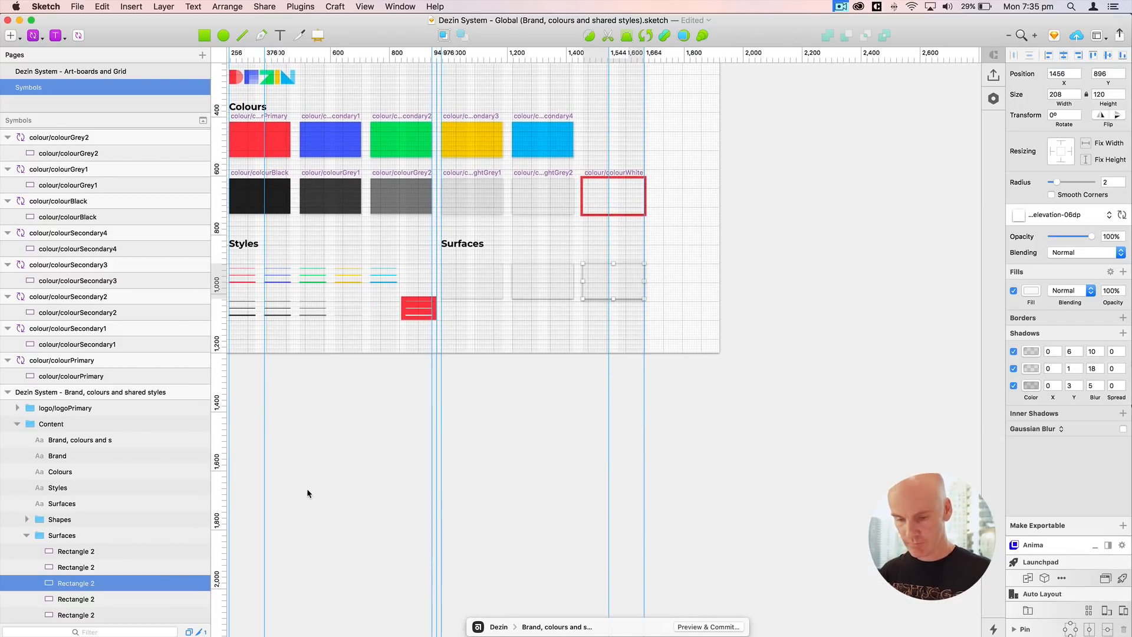
Step: Move the two remaining surface rectangles together up onto the artboard, below the first row of surfaces
left_click(112, 568)
left_click(107, 551, "shift")
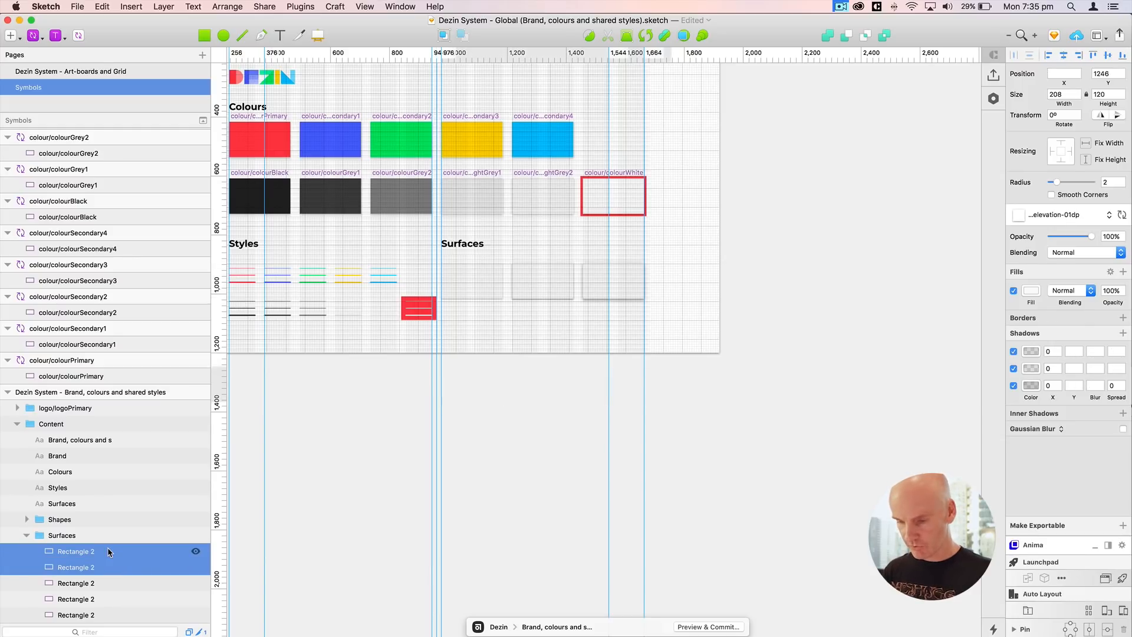
key("shift+Up")
key("shift+Up")
key("shift+Up")
key("shift+Up")
key("shift+Up")
key("shift+Up")
key("shift+Up")
key("shift+Up")
key("shift+Up")
key("shift+Up")
key("shift+Up")
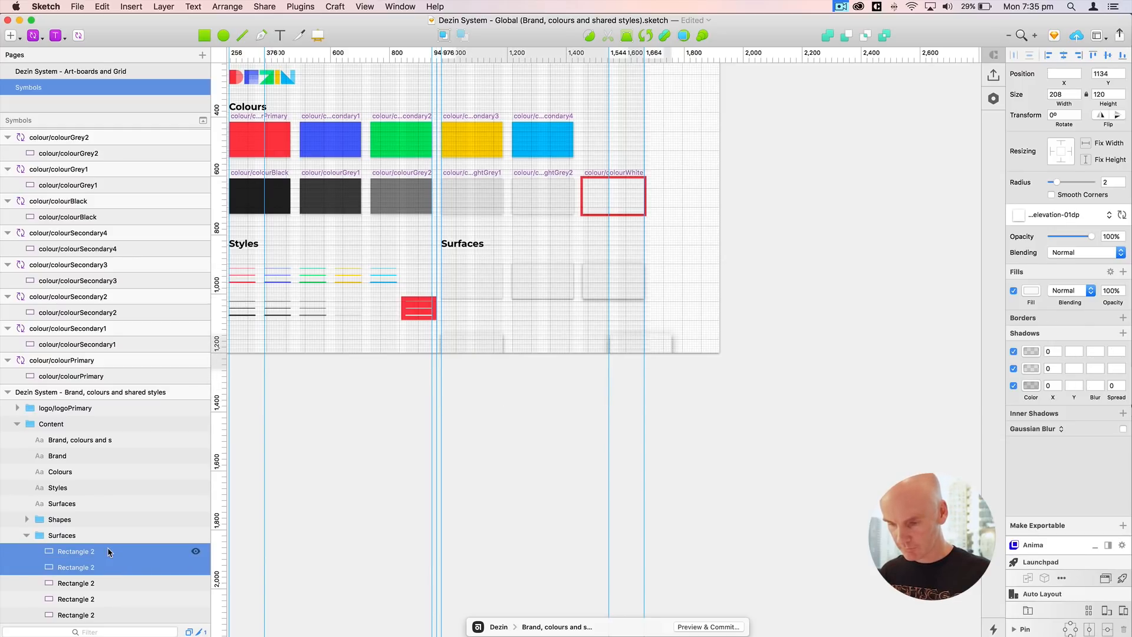
key("shift+Up")
key("shift+Up")
key("shift+Up")
key("shift+Up")
key("shift+Up")
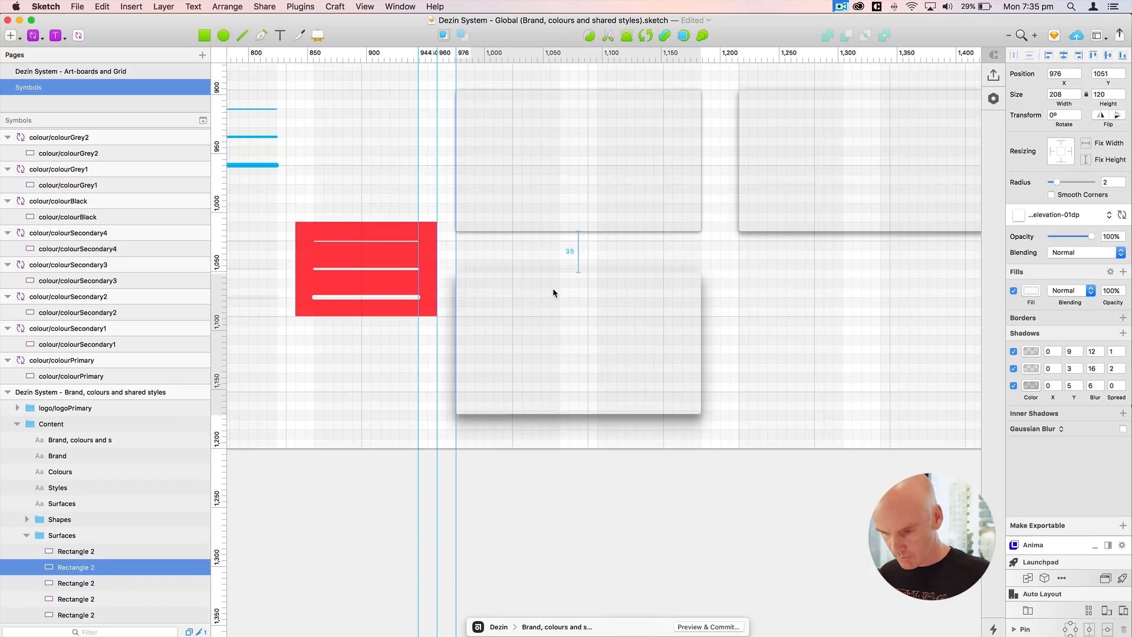
Step: Nudge the first rectangle of the second surfaces row up to Y 1040
key("Up")
key("Up")
key("Up")
key("Up")
key("Up")
key("Up")
key("Up")
key("Up")
key("Up")
key("Up")
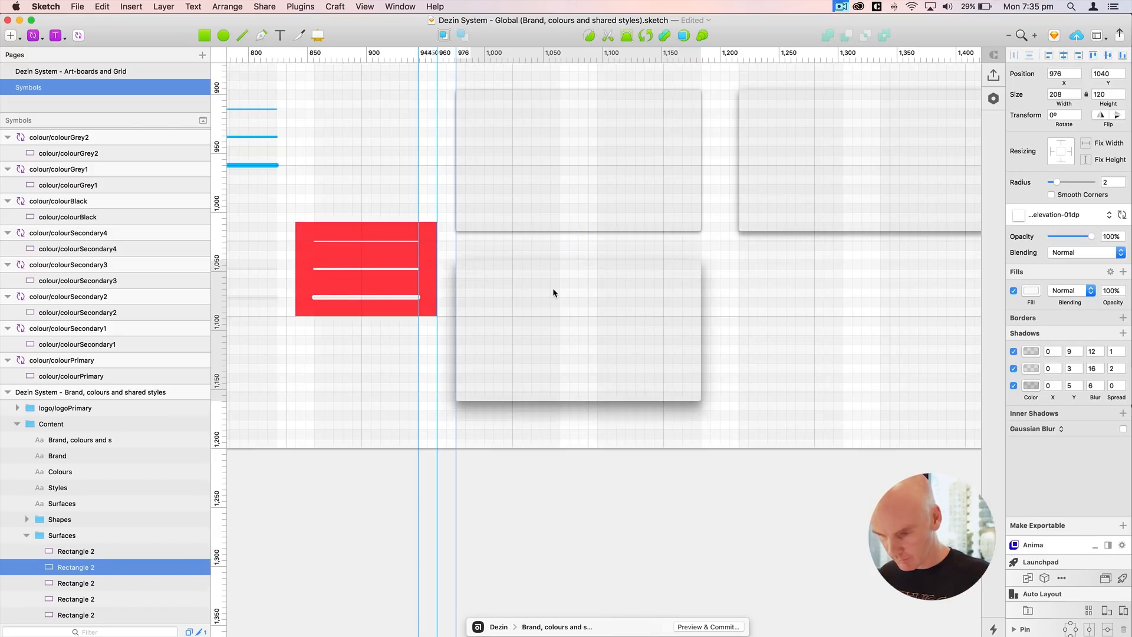
Step: Move the last surface rectangle into the second row, directly beneath the second rectangle of the first row
key("super+minus")
scroll(599, 303, "right", 4)
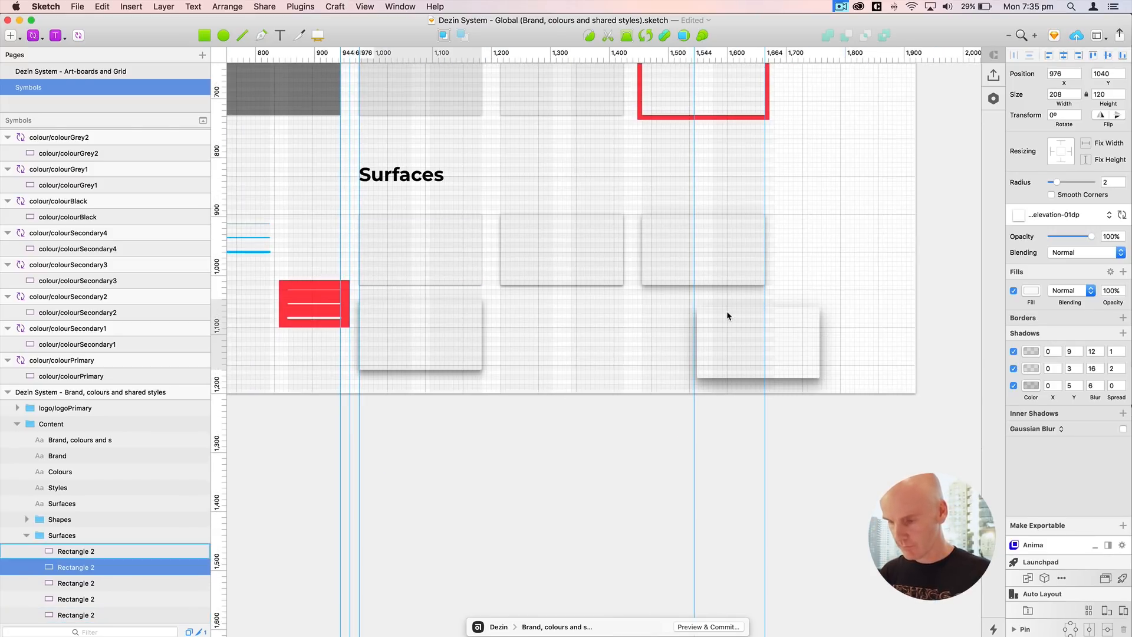
left_click(734, 355)
left_click_drag(734, 356, 532, 340)
key("super+plus")
key("ctrl+l")
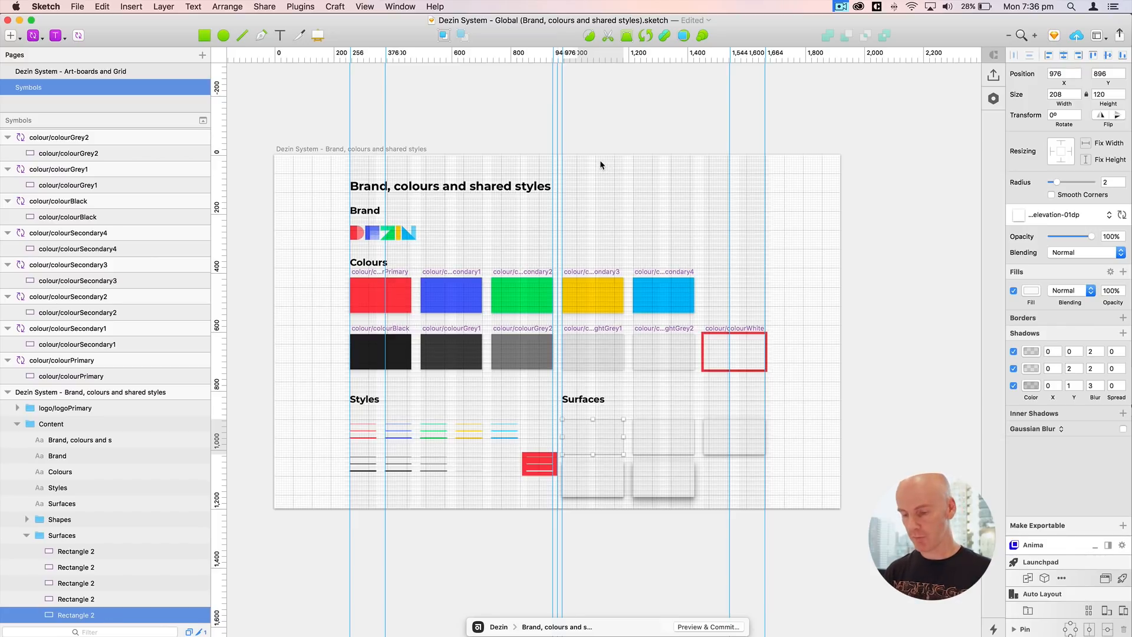
Step: Move the Styles and Surfaces headings up together to Y 793
key("super+plus")
left_click_drag(613, 279, 830, 285)
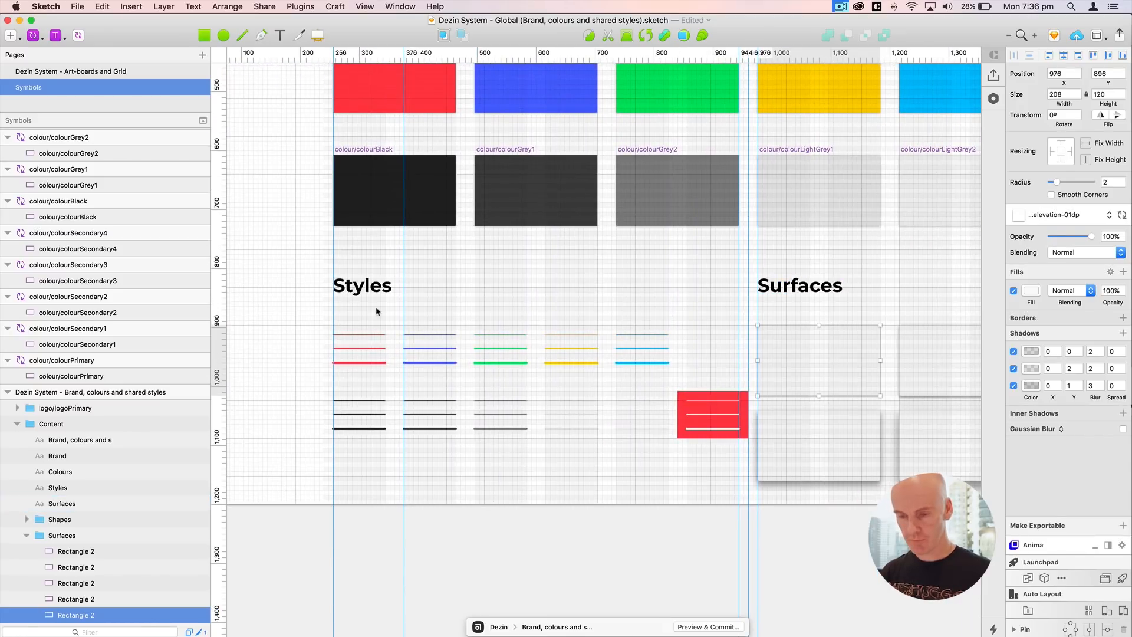
left_click(377, 287)
left_click(778, 288, "shift")
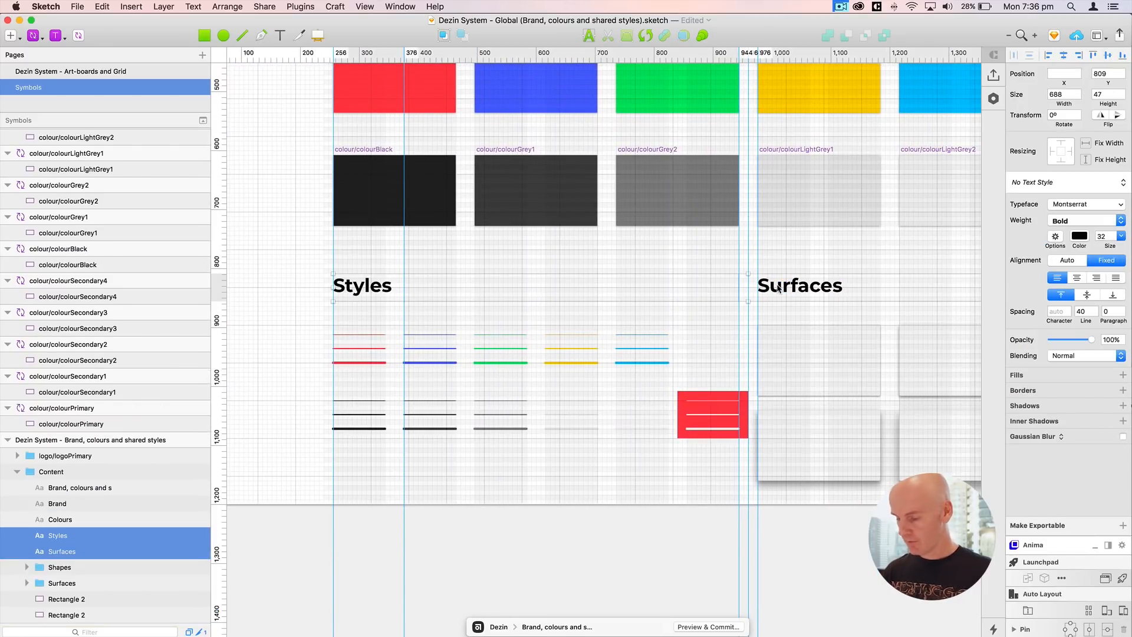
key("Up")
key("Up")
key("Up")
key("Up")
key("Up")
key("Up")
key("Up")
key("Up")
key("Up")
key("Up")
key("Up")
key("Up")
key("Up")
key("Up")
key("Up")
key("Up")
key("Up")
key("Up")
key("Up")
key("Up")
key("Up")
key("Up")
key("Up")
key("Up")
key("Up")
key("Up")
key("Up")
key("Up")
key("Up")
key("Up")
key("Up")
key("Up")
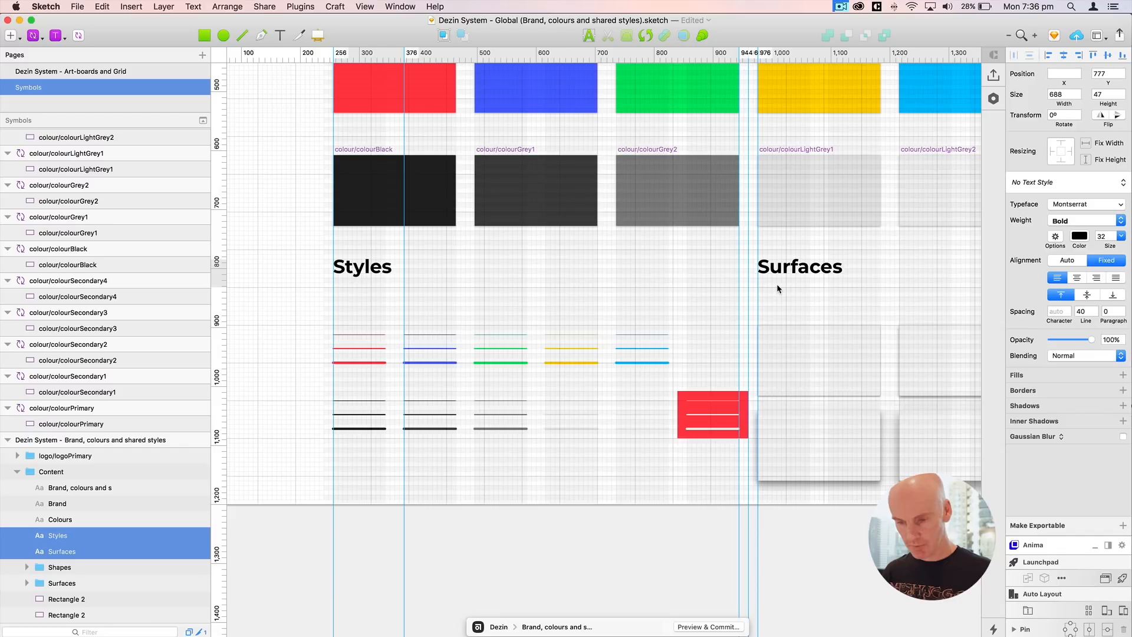
key("Down")
key("Down")
key("Down")
key("Down")
key("Down")
key("Down")
key("Down")
key("Down")
key("Down")
key("Down")
key("Down")
key("Down")
key("Down")
key("Down")
key("Down")
key("Down")
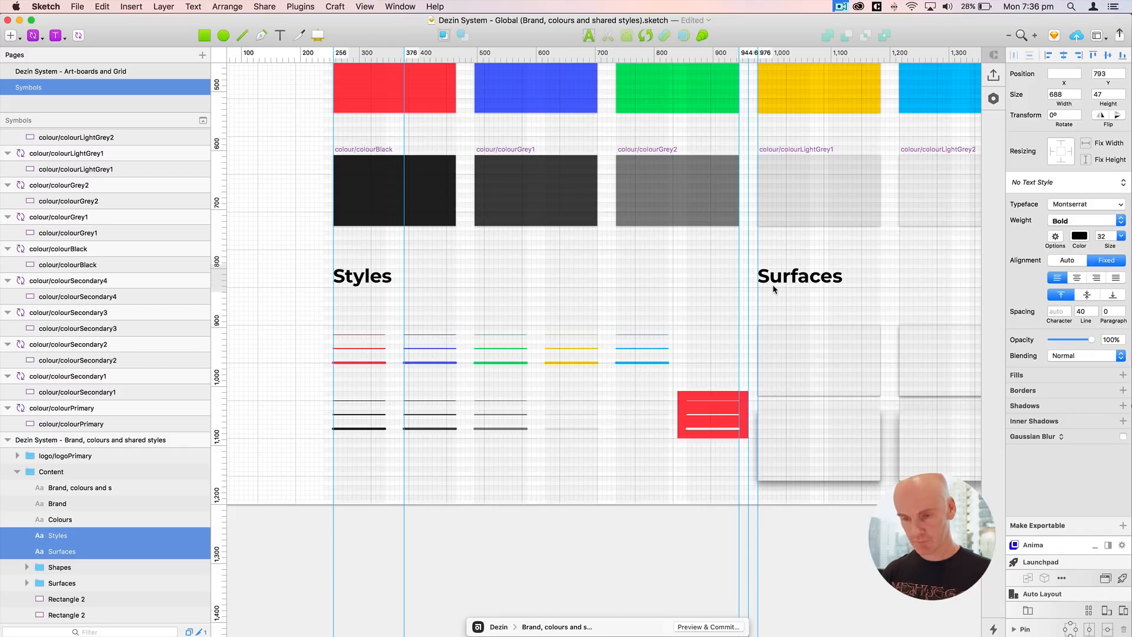
key("Escape")
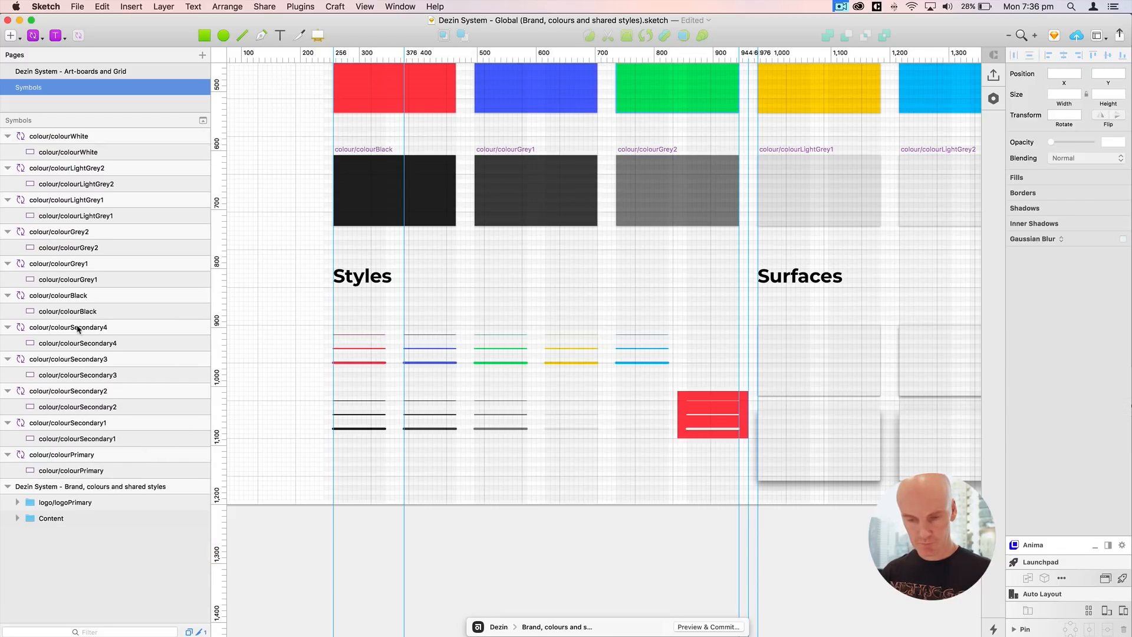
Step: Move the whole Shapes group of lines up to Y 895 under the Styles heading
left_click(352, 363)
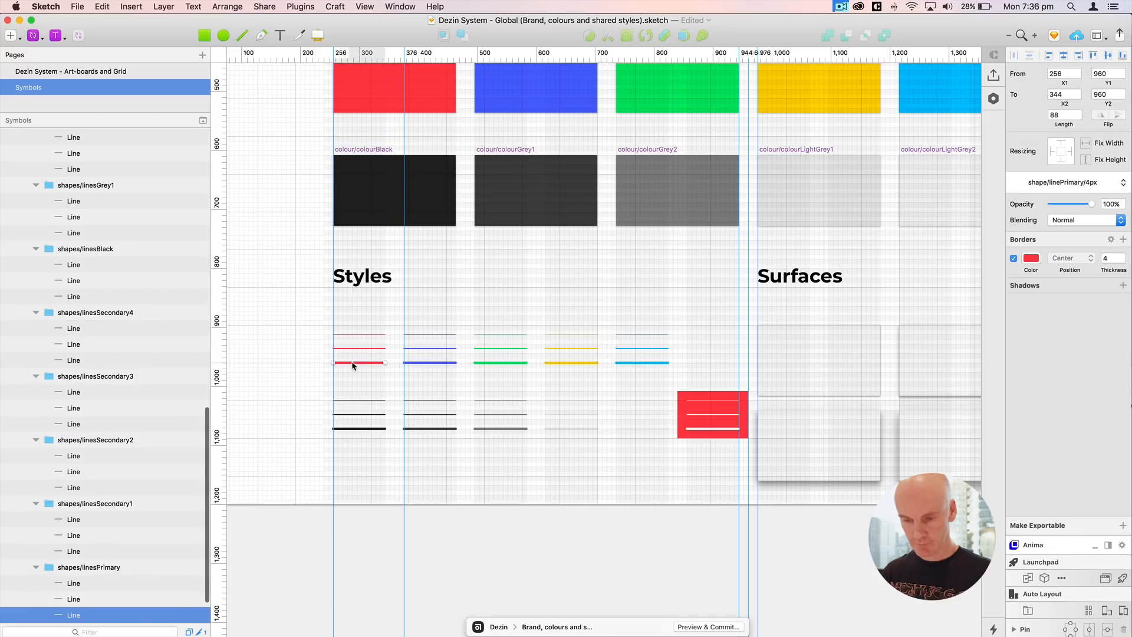
scroll(71, 448, "up", 5)
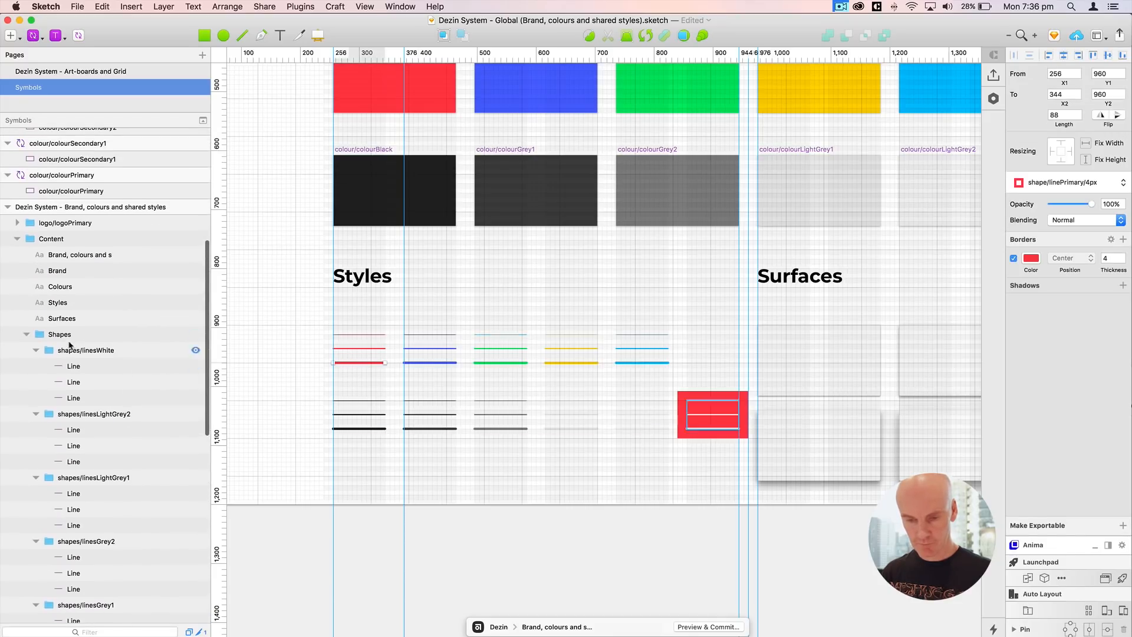
left_click(65, 330)
key("shift+Up")
key("shift+Up")
key("shift+Up")
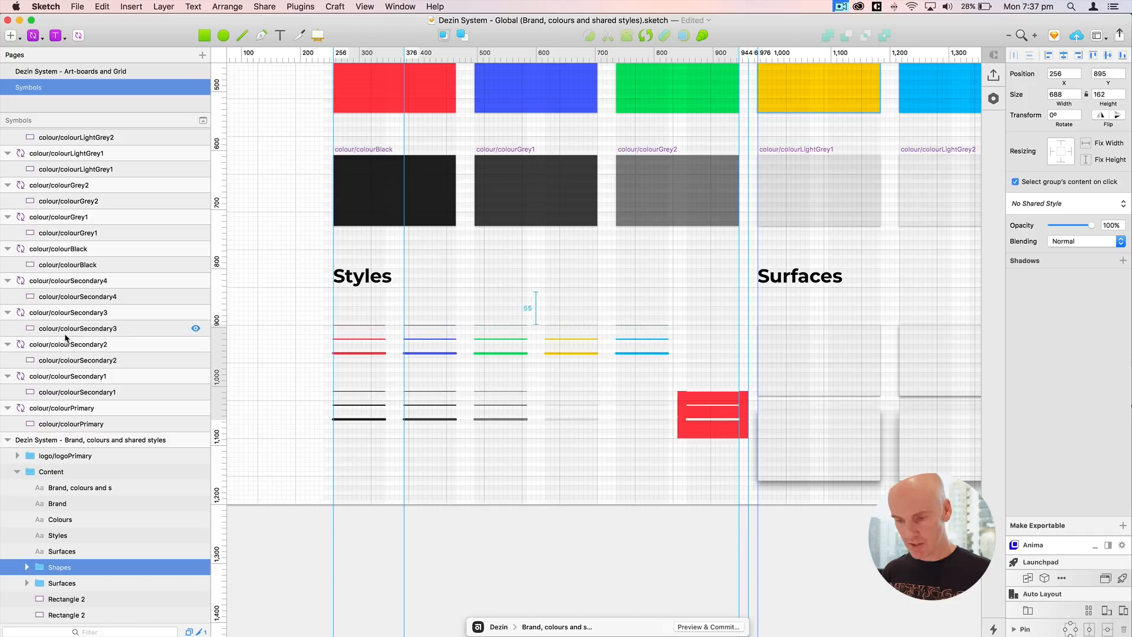
Step: Nudge the Shapes group of lines up to Y 863 beneath the Styles heading
key("shift+Up")
key("shift+Up")
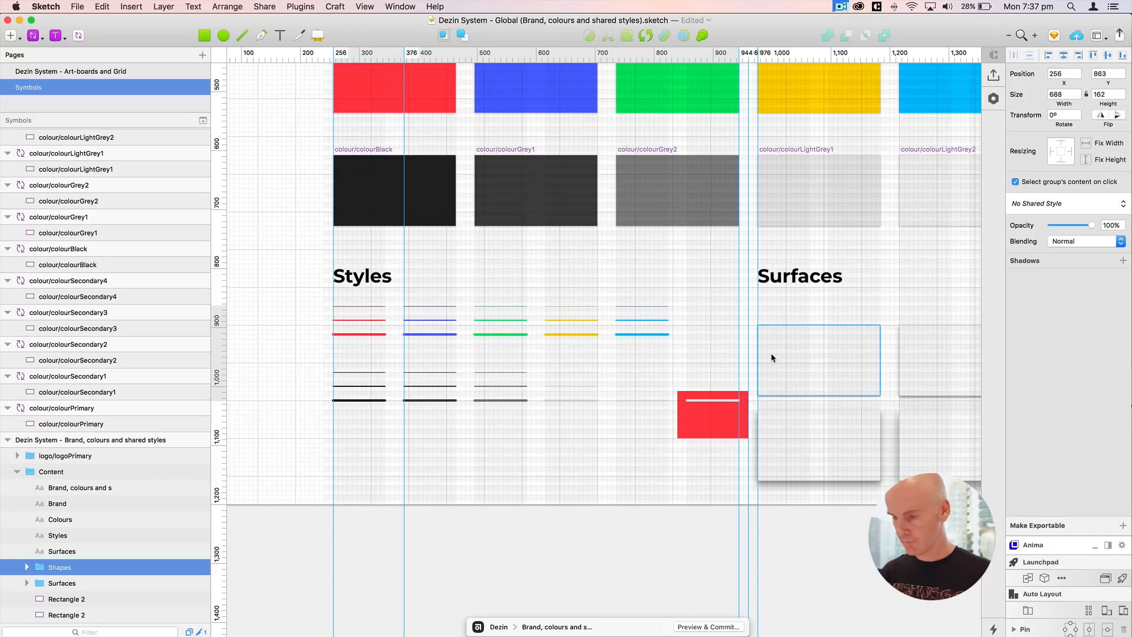
Step: Move the red backing rectangle up to Y 960 so it sits behind all three white lines
scroll(770, 352, "right", 5)
scroll(771, 358, "right", 2)
left_click(462, 409)
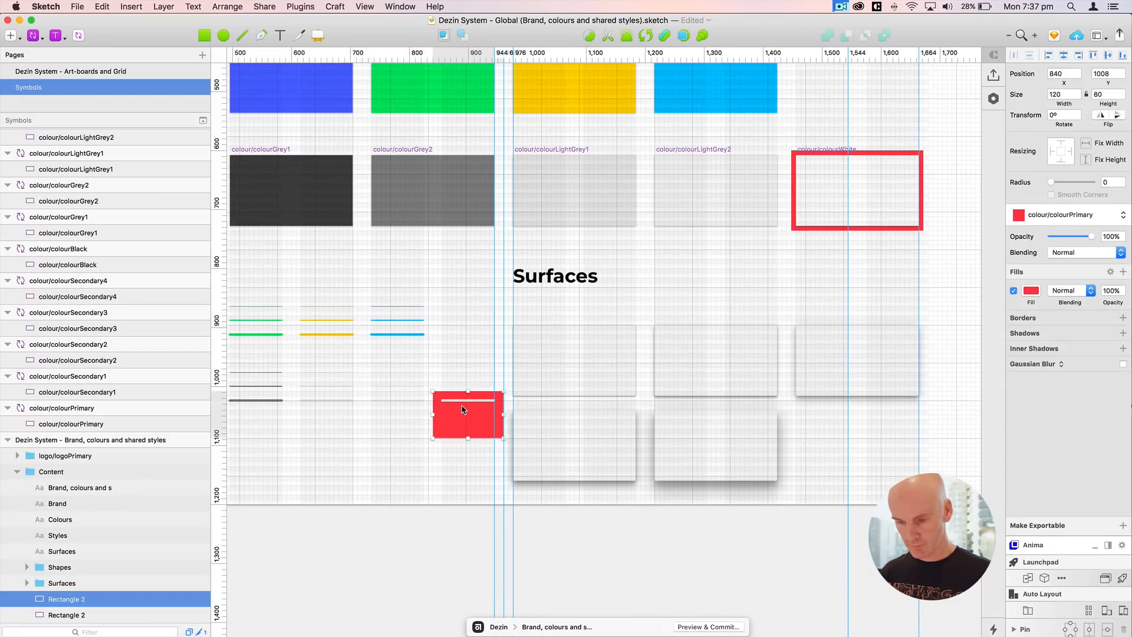
left_click(66, 615, "shift")
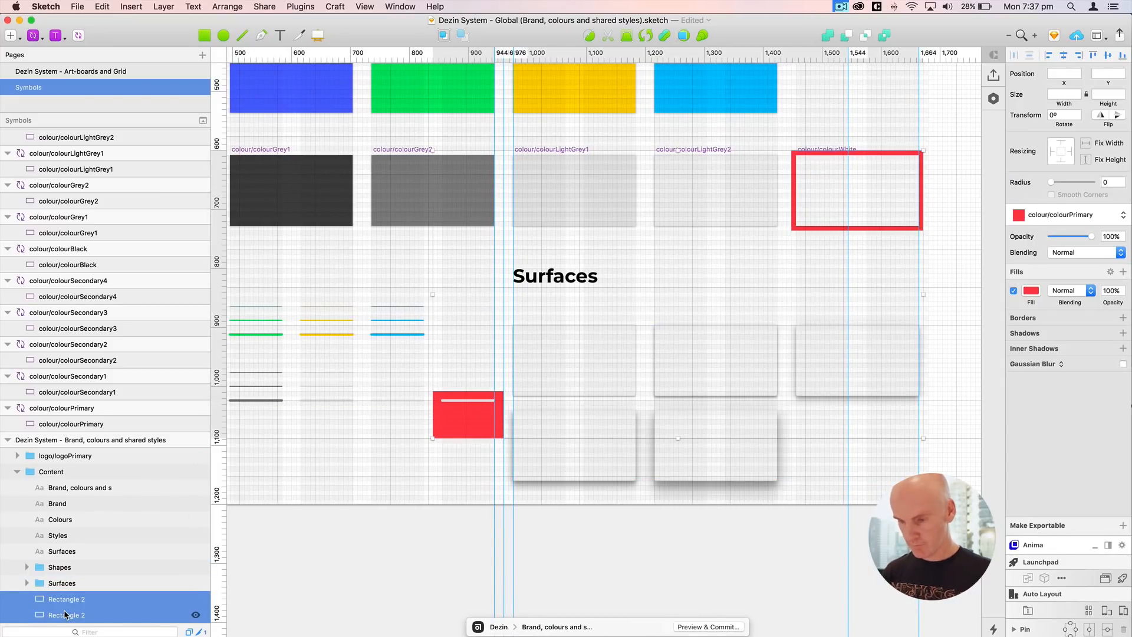
left_click(402, 523)
left_click(459, 424)
key("shift+Up")
key("shift+Up")
key("shift+Up")
key("shift+Up")
key("shift+Up")
key("shift+Up")
key("shift+Up")
key("shift+Down")
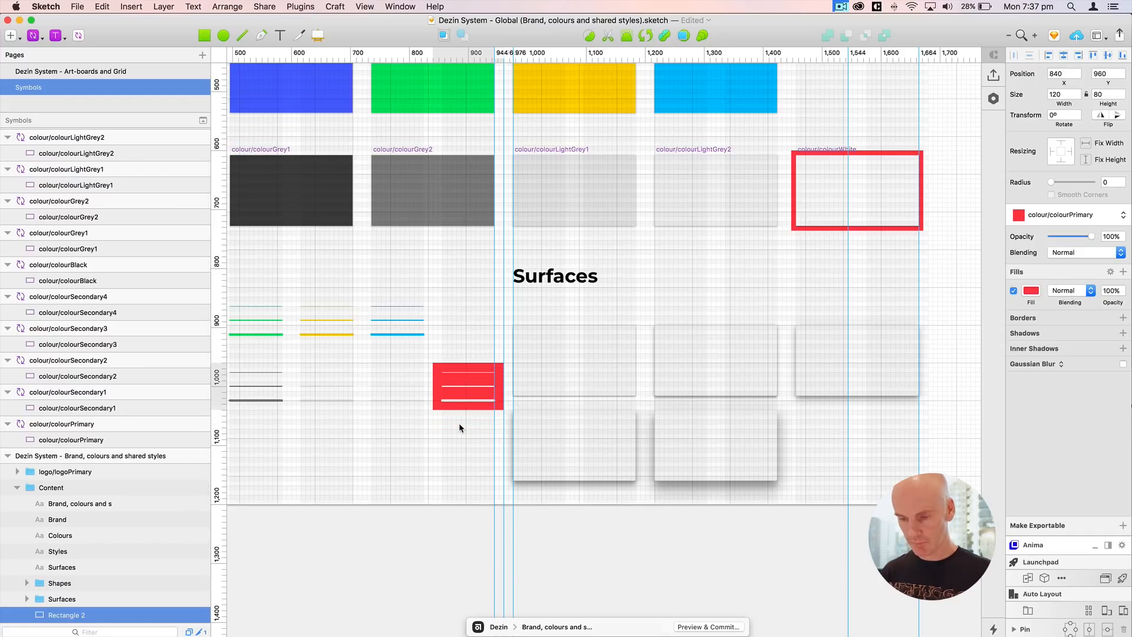
Step: Move all five surface rectangles up together so the first row sits at Y 864
left_click_drag(543, 373, 359, 387)
left_click(386, 364)
scroll(478, 372, "left", 2)
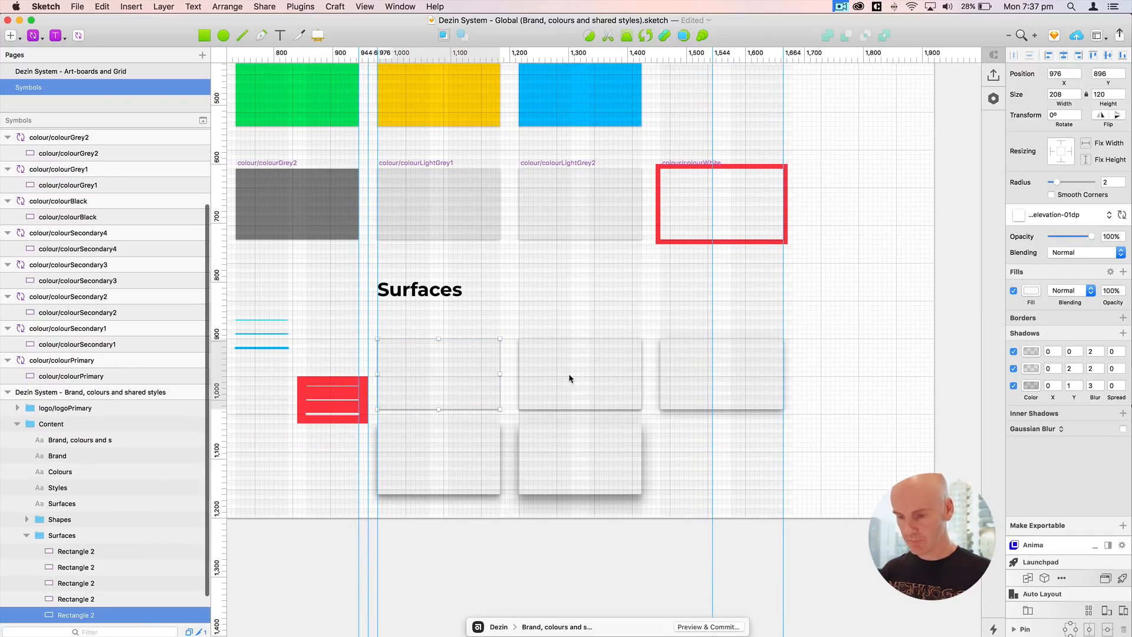
left_click(571, 379, "shift")
left_click(720, 379, "shift")
left_click(498, 454, "shift")
left_click(528, 461, "shift")
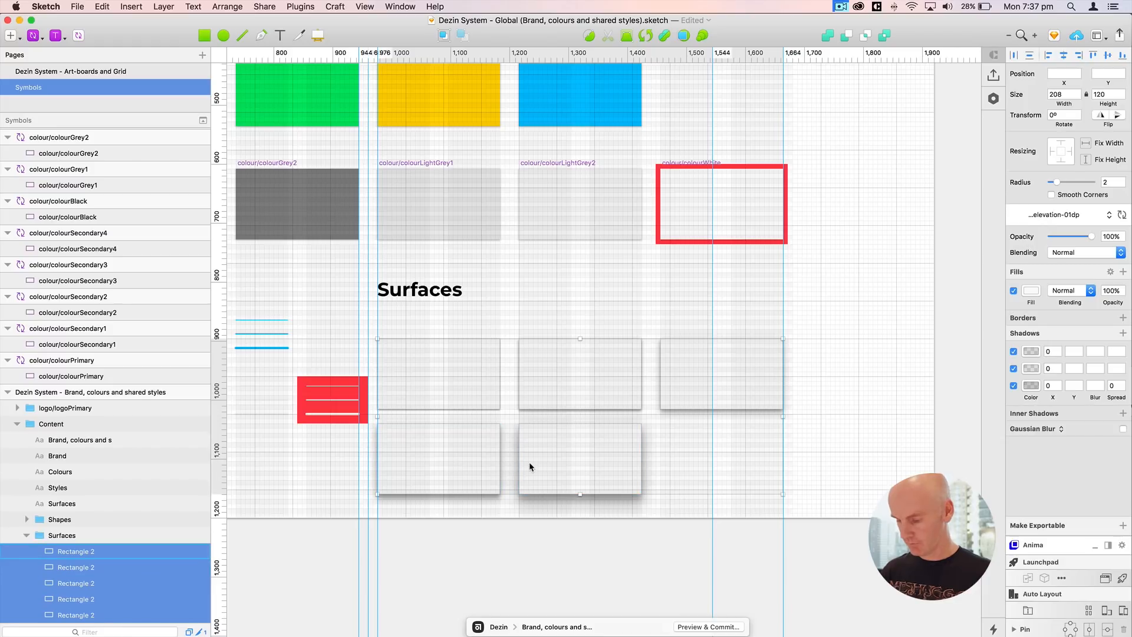
key("shift+Up")
key("shift+Up")
key("shift+Up")
key("shift+Up")
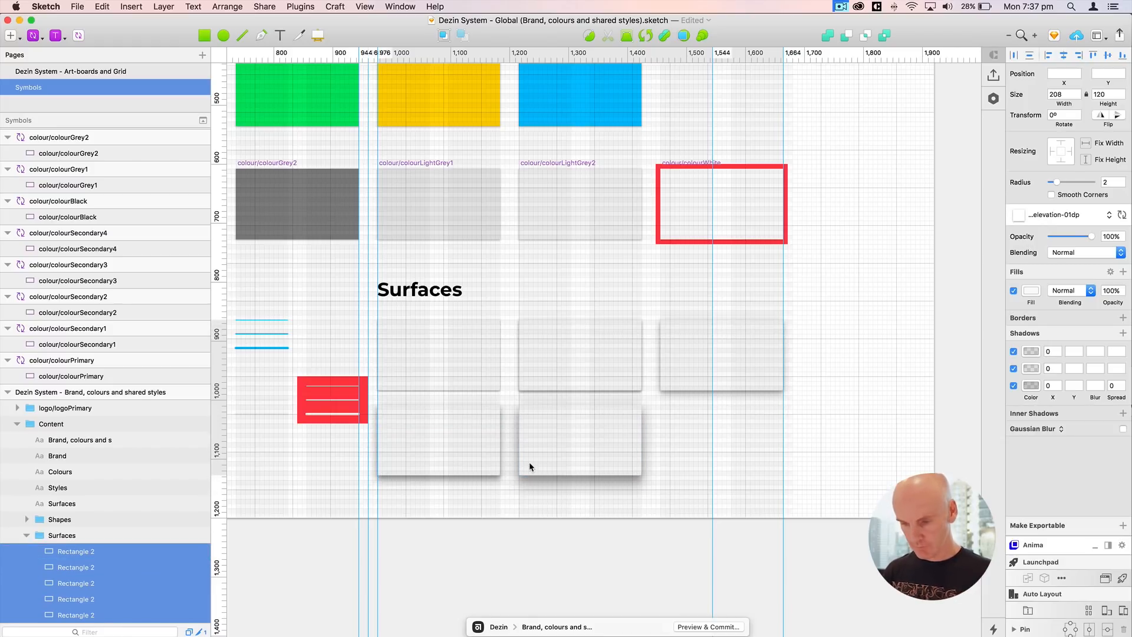
left_click(616, 489)
Step: Delete the shared layer styles ending in elevation-01dp, elevation-06dp and elevation-16dp from the document
scroll(617, 495, "down", 2)
scroll(616, 496, "right", 2)
left_click(420, 281)
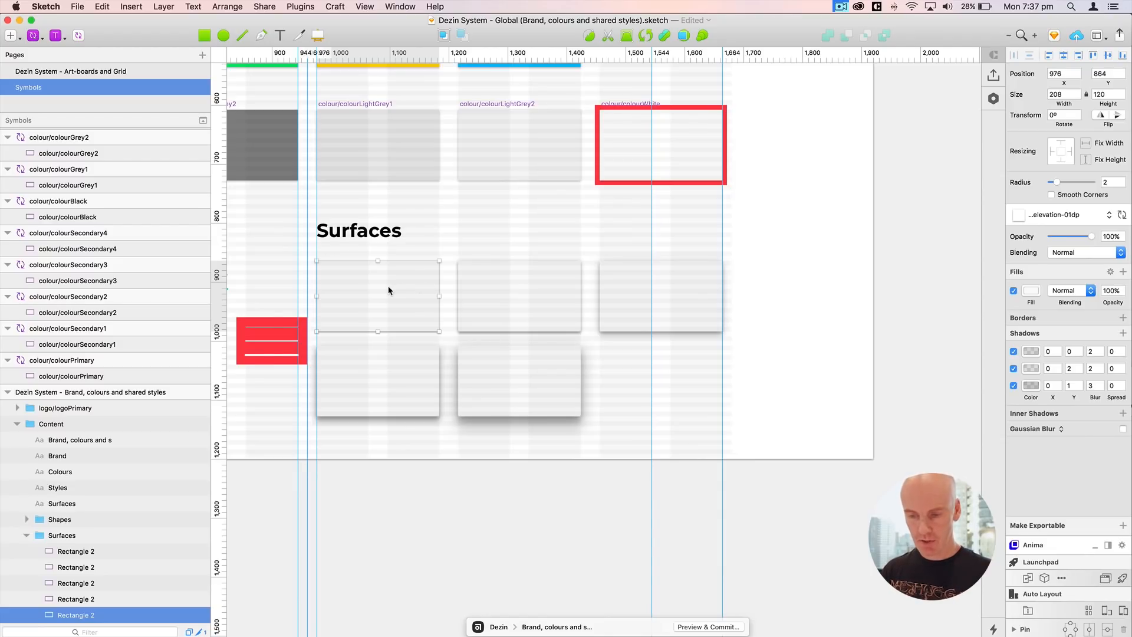
left_click(1052, 216)
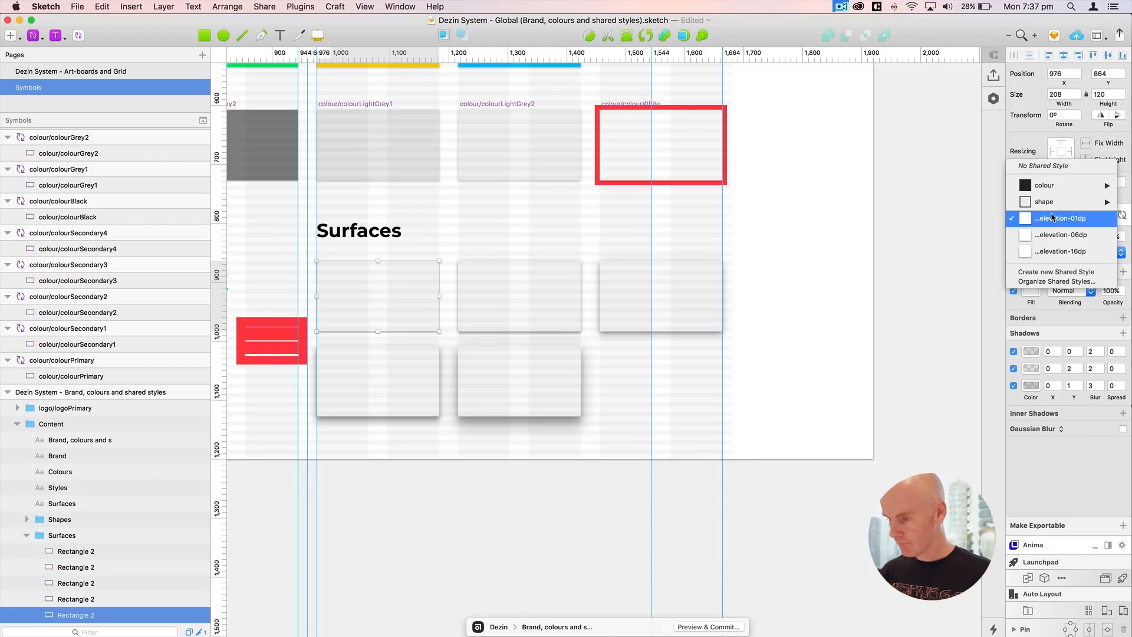
left_click(1043, 281)
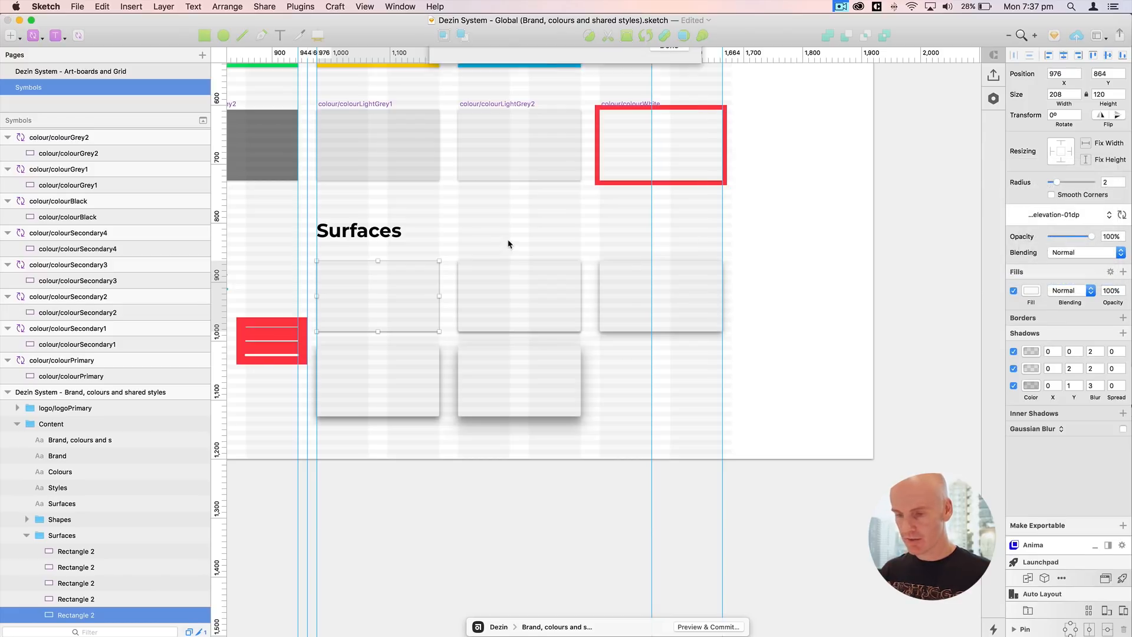
scroll(511, 211, "down", 5)
scroll(510, 210, "down", 5)
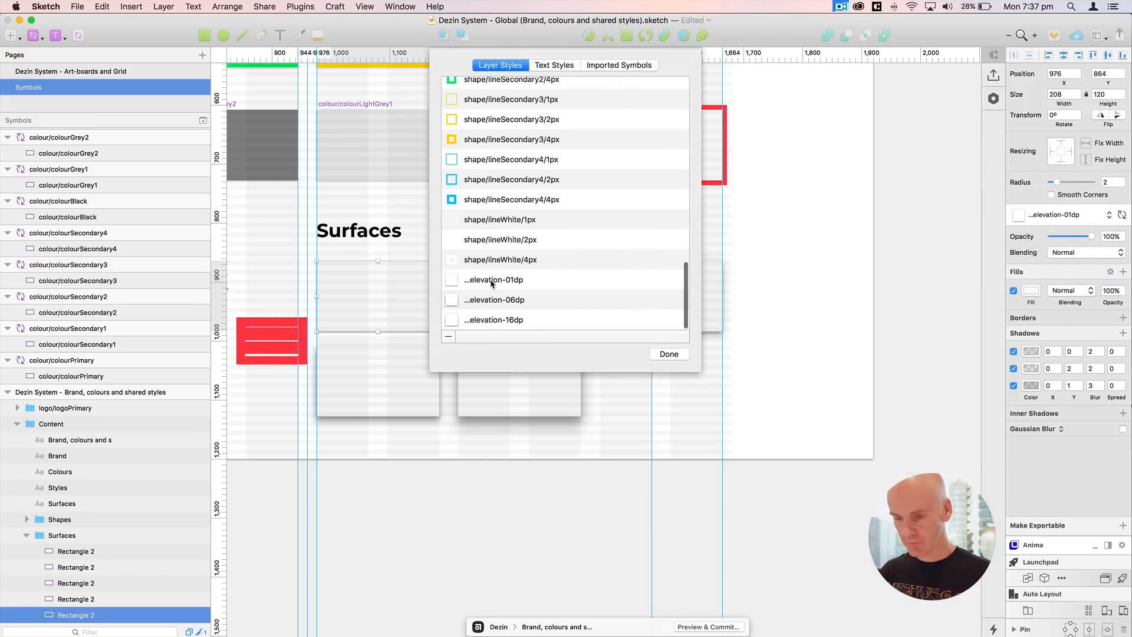
left_click(513, 279)
left_click(502, 318, "shift")
left_click(448, 337)
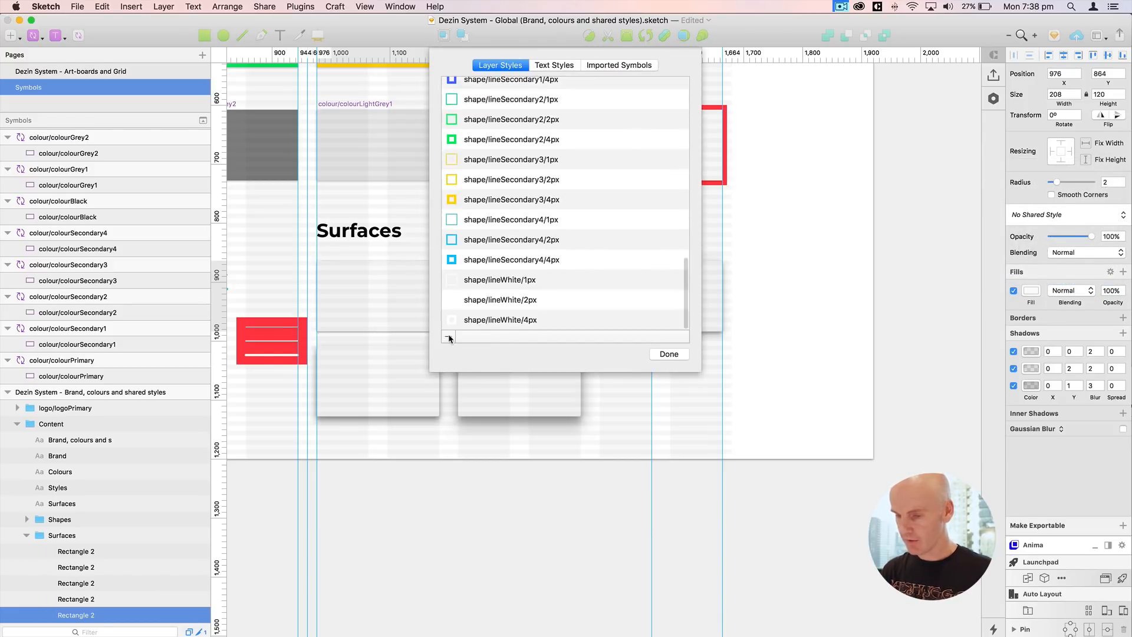
scroll(610, 277, "up", 5)
scroll(611, 278, "up", 10)
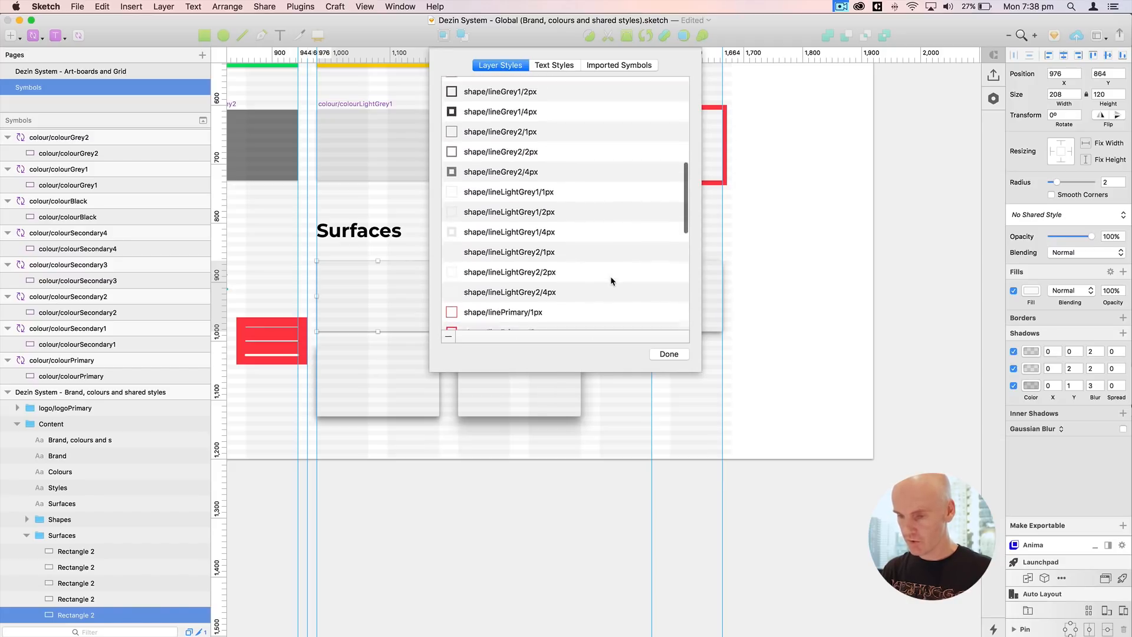
left_click(669, 354)
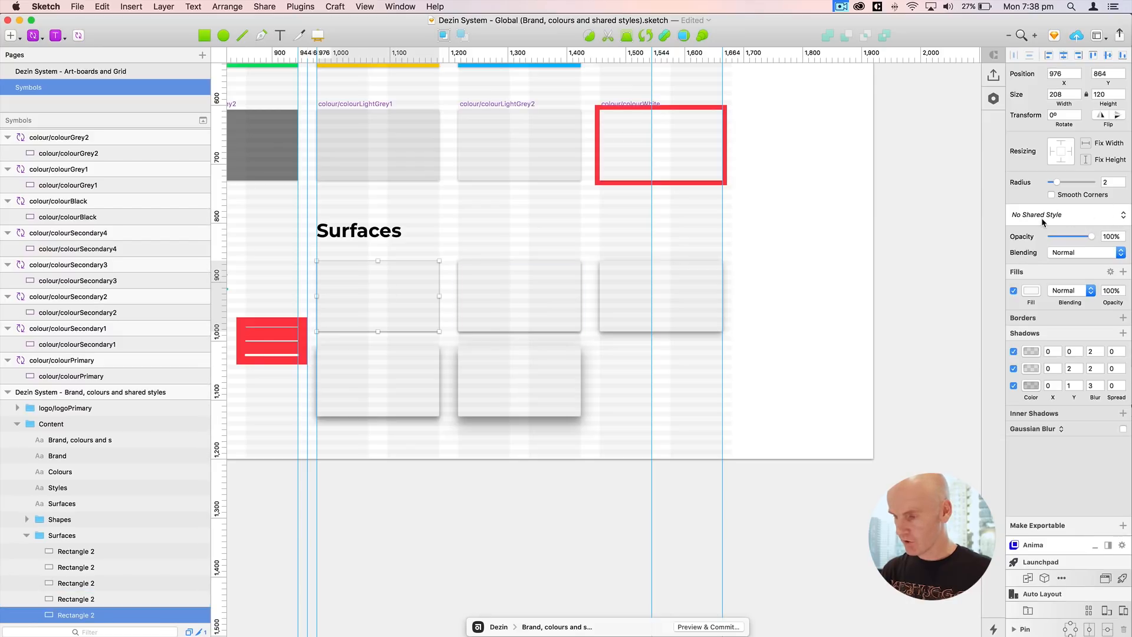
Step: Create a shared style named shape/surface/L1 from the first surface rectangle and copy its name
left_click(1091, 214)
left_click(1045, 271)
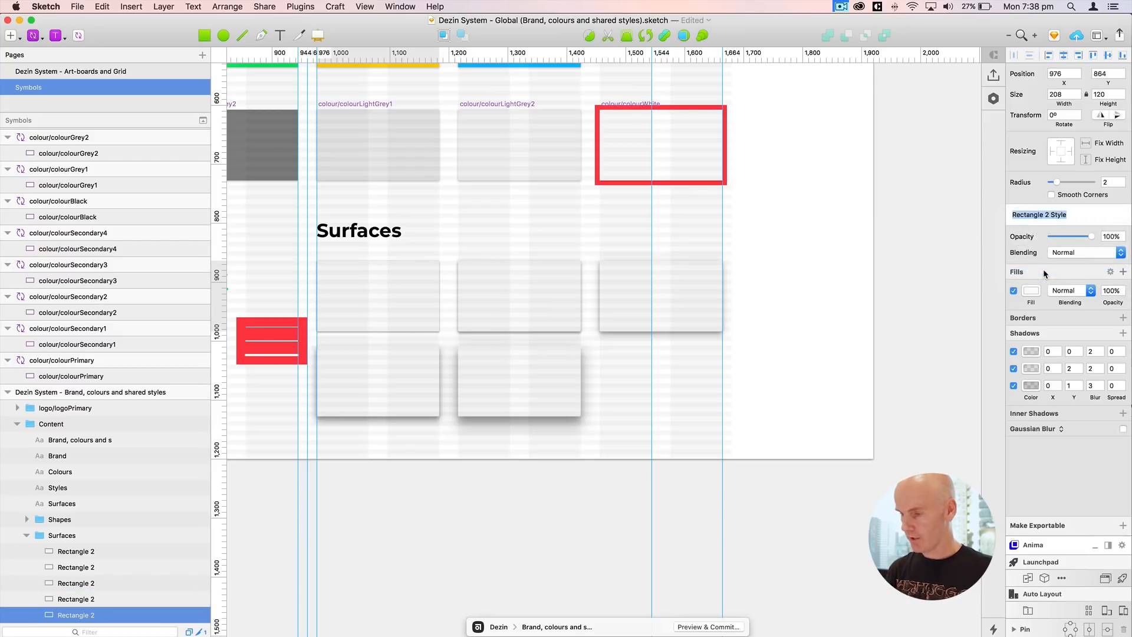
left_click_drag(1068, 214, 1002, 212)
type("shape/surface/L1")
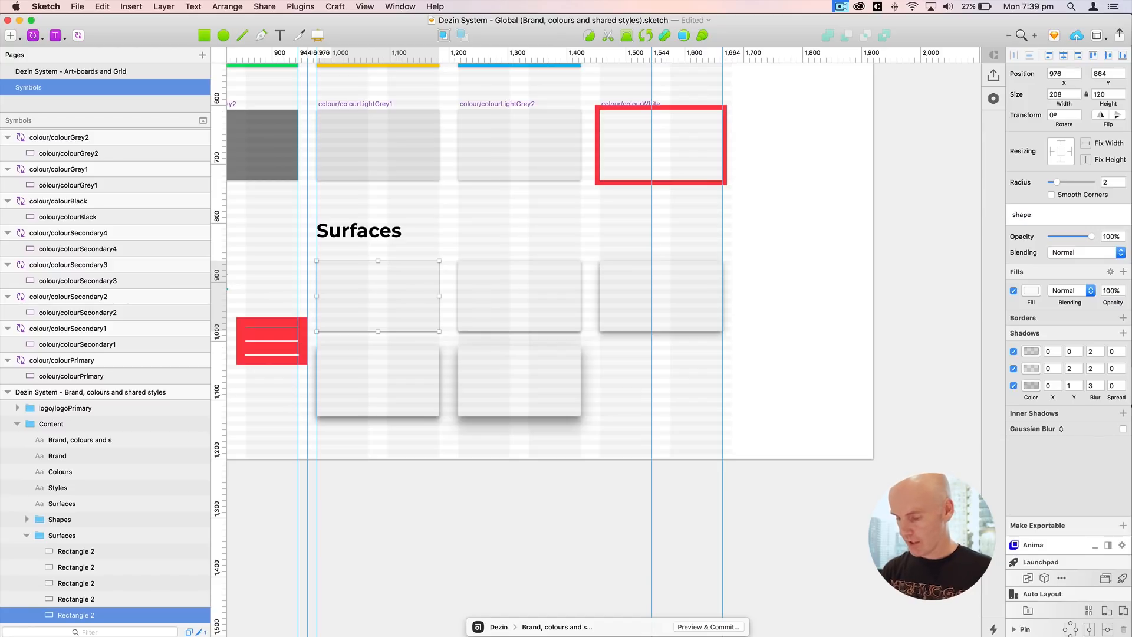
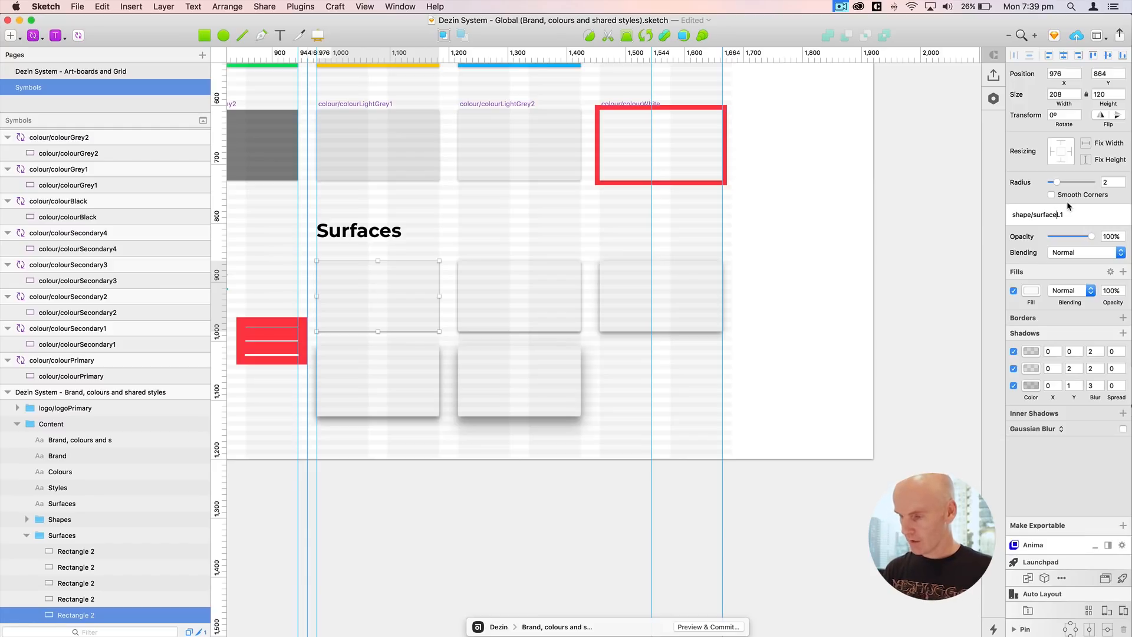
left_click_drag(1067, 206, 993, 211)
key("super+c")
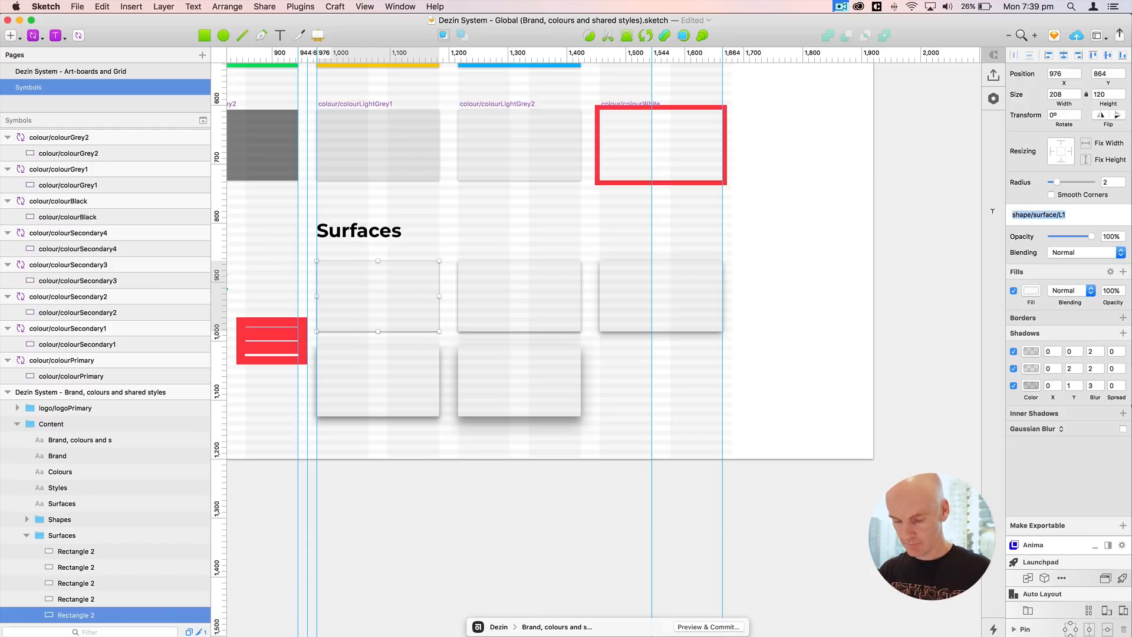
Step: Create a shared style named shape/surface/L2 from the second surface rectangle in the first row
left_click(512, 282)
left_click(1061, 214)
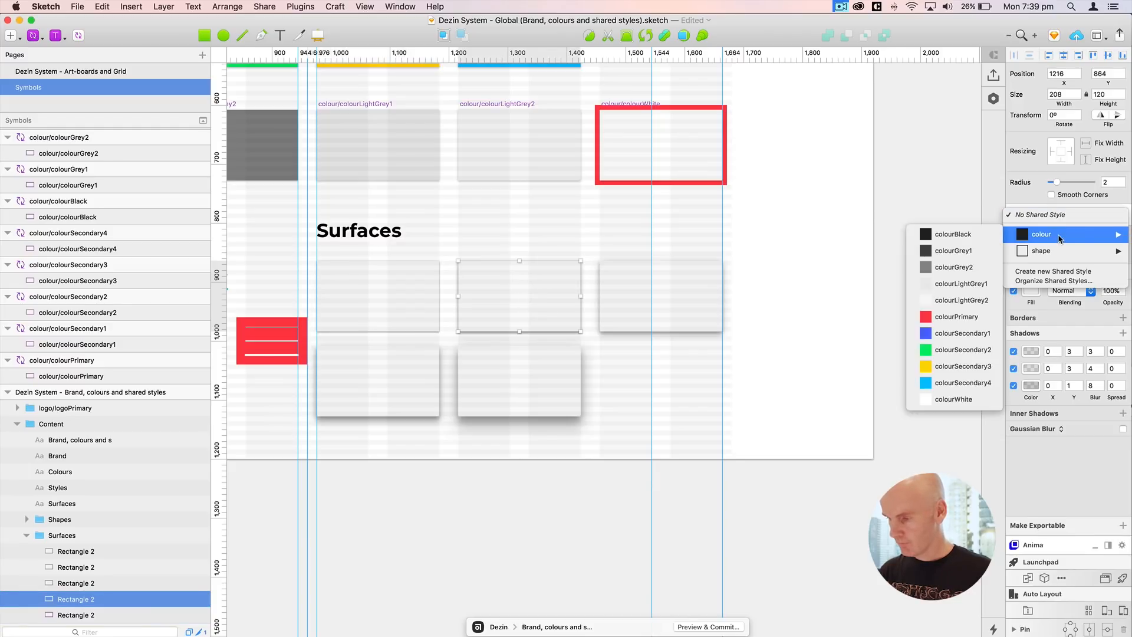
left_click(1052, 272)
key("super+v")
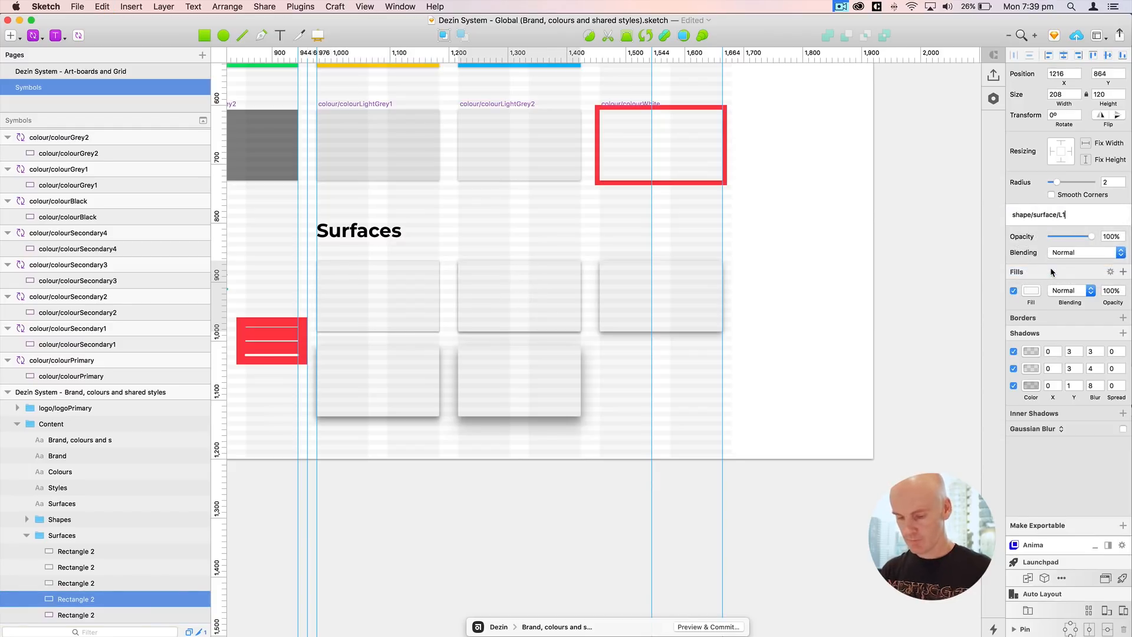
key("Return")
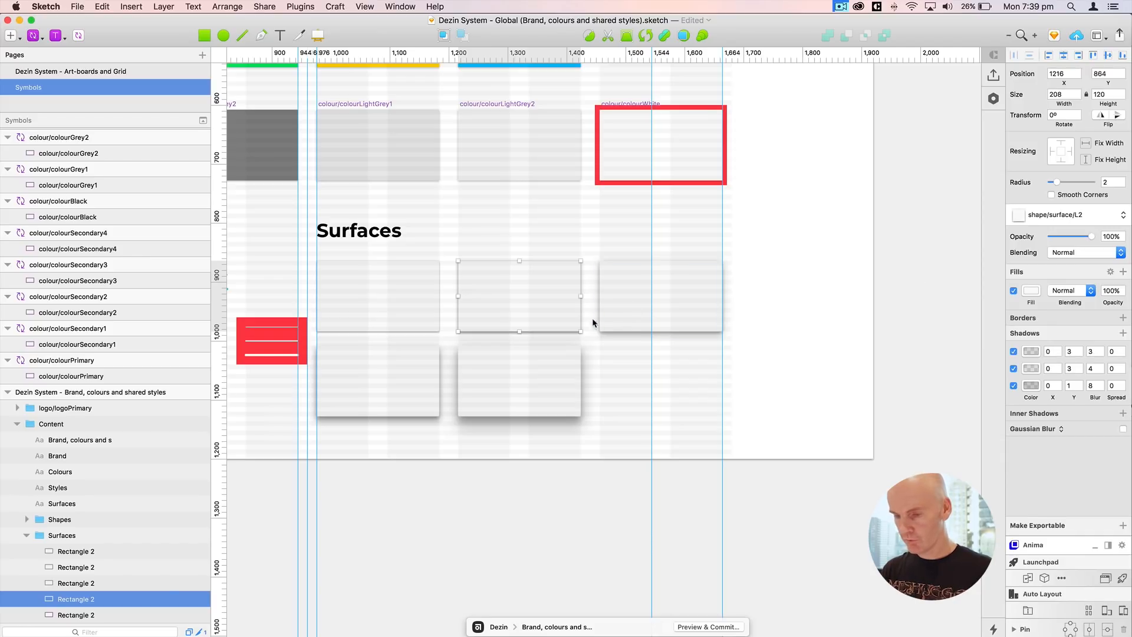
Step: Create a shared style named shape/surface/L3 from the third surface rectangle in the first row
left_click(644, 302)
left_click(1013, 216)
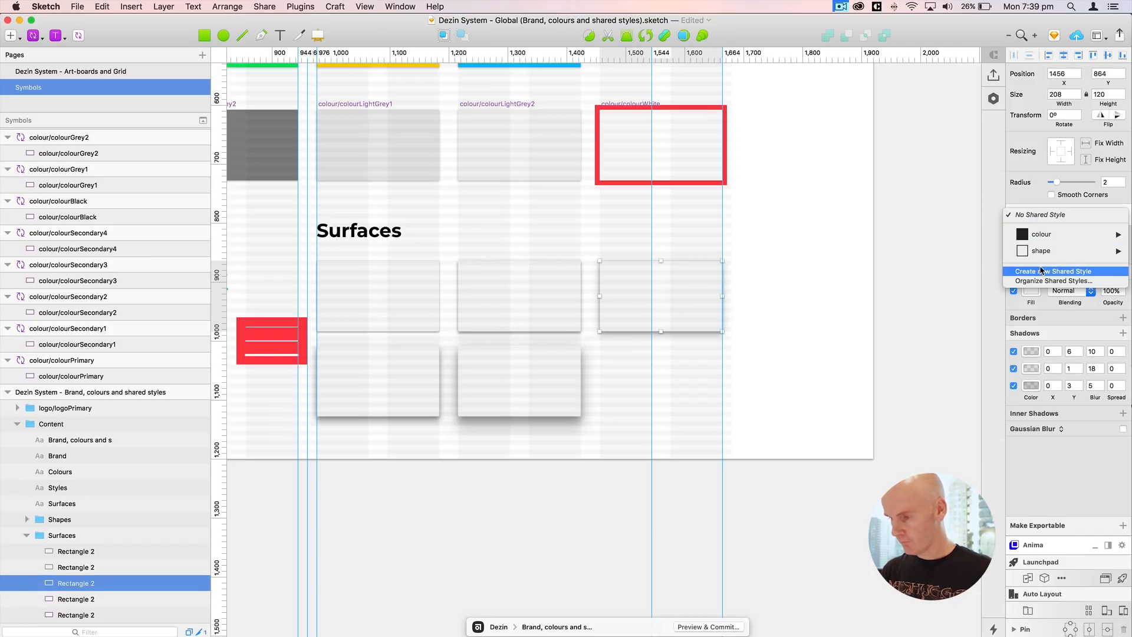
left_click(1039, 270)
type("shape/surface/L1")
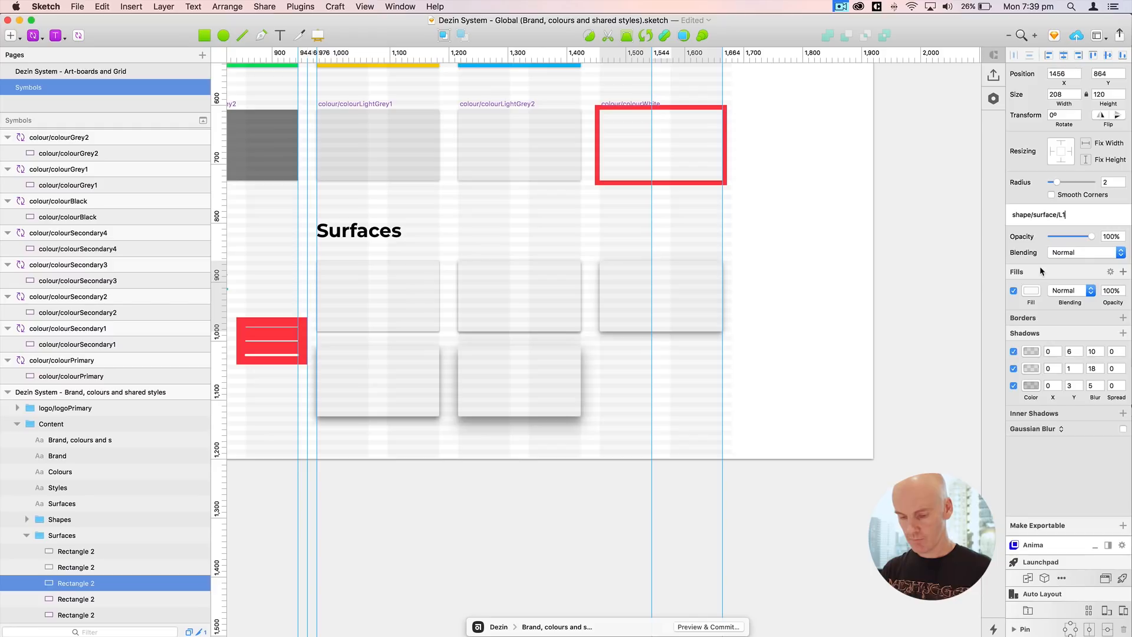
key("Return")
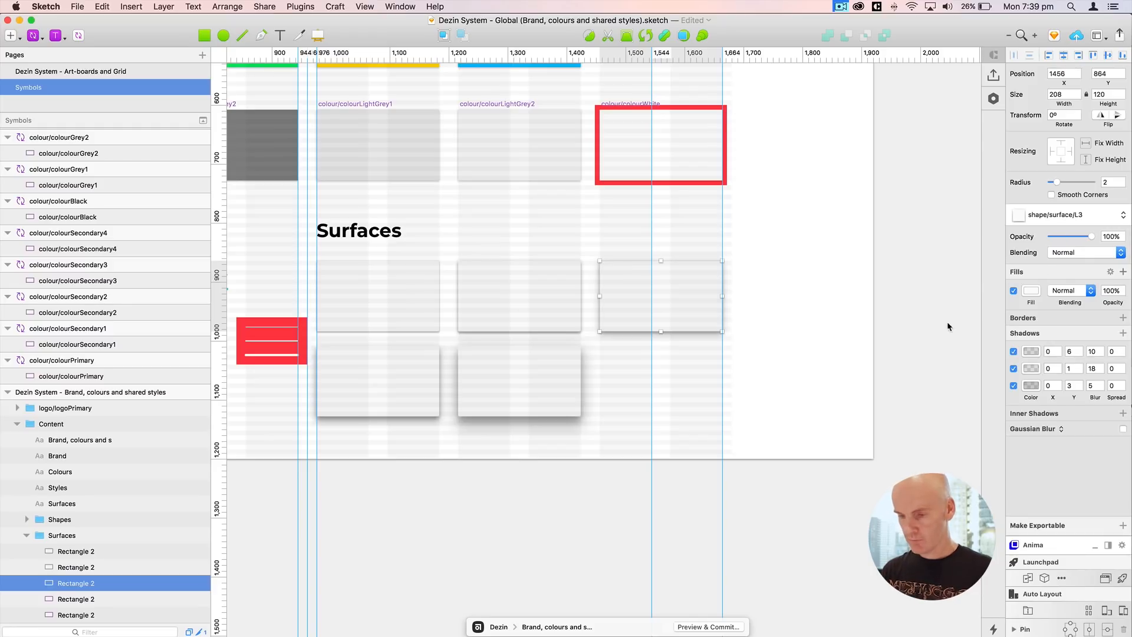
Step: Create a shared style named shape/surface/L4 from the first surface rectangle in the second row
left_click(409, 381)
left_click(1072, 219)
left_click(1058, 271)
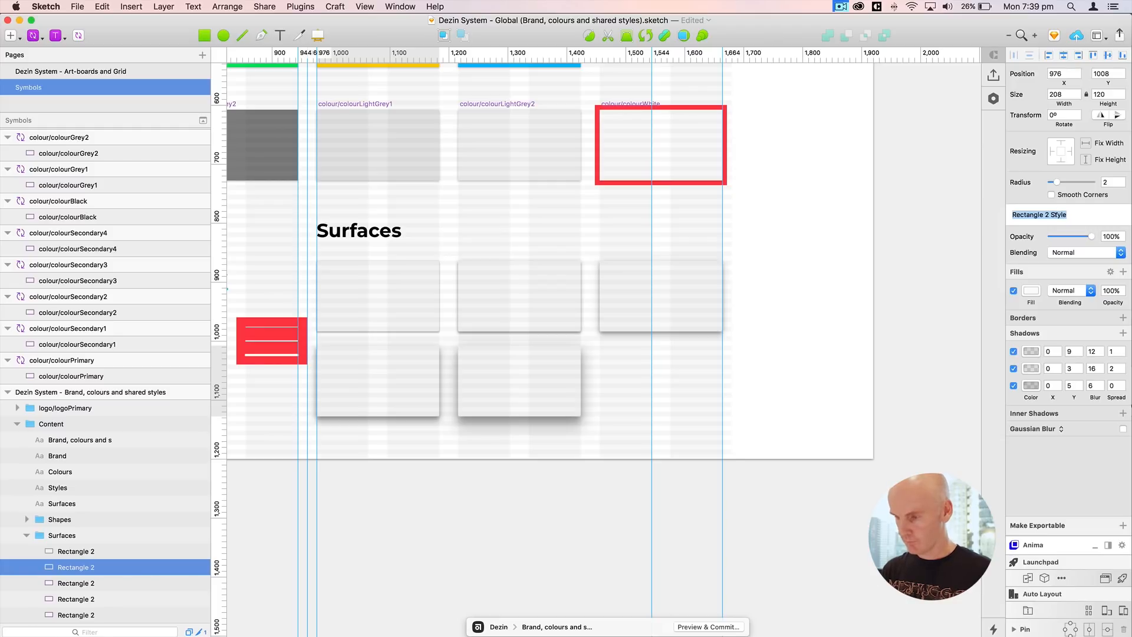
type("shape/surface/L")
key("Return")
Step: Create a shared style named shape/surface/L5 from the second surface rectangle in the second row
left_click(519, 371)
left_click(1062, 226)
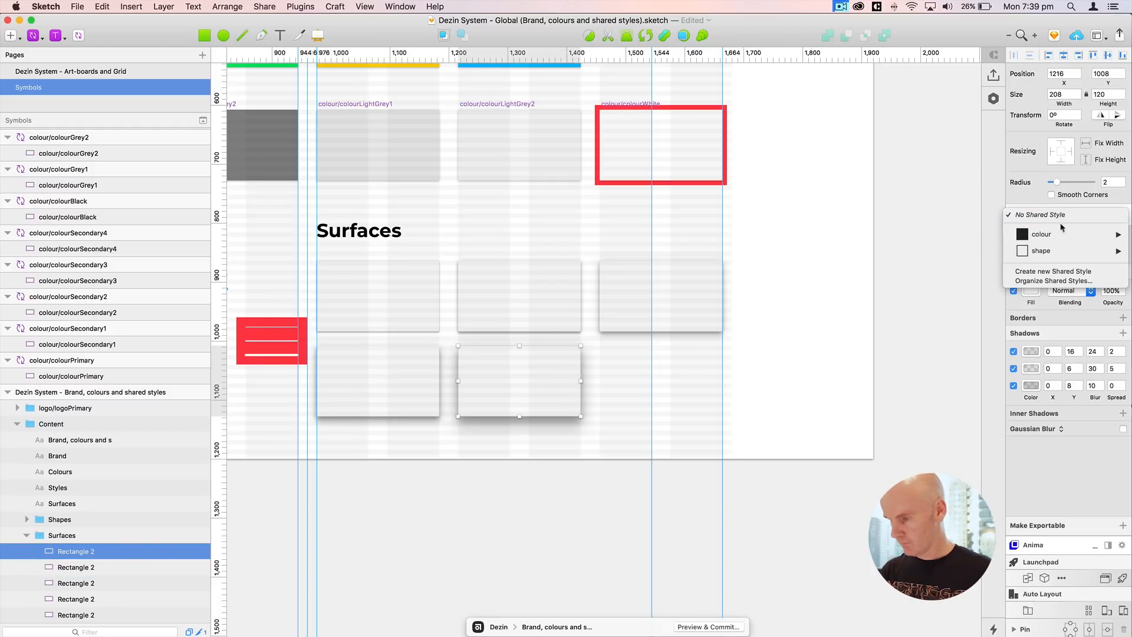
left_click(1053, 271)
type("shape/surface/L")
type("1")
key("Return")
Step: Check the surface styles offered for the first surface rectangle and review the whole artboard
left_click(426, 275)
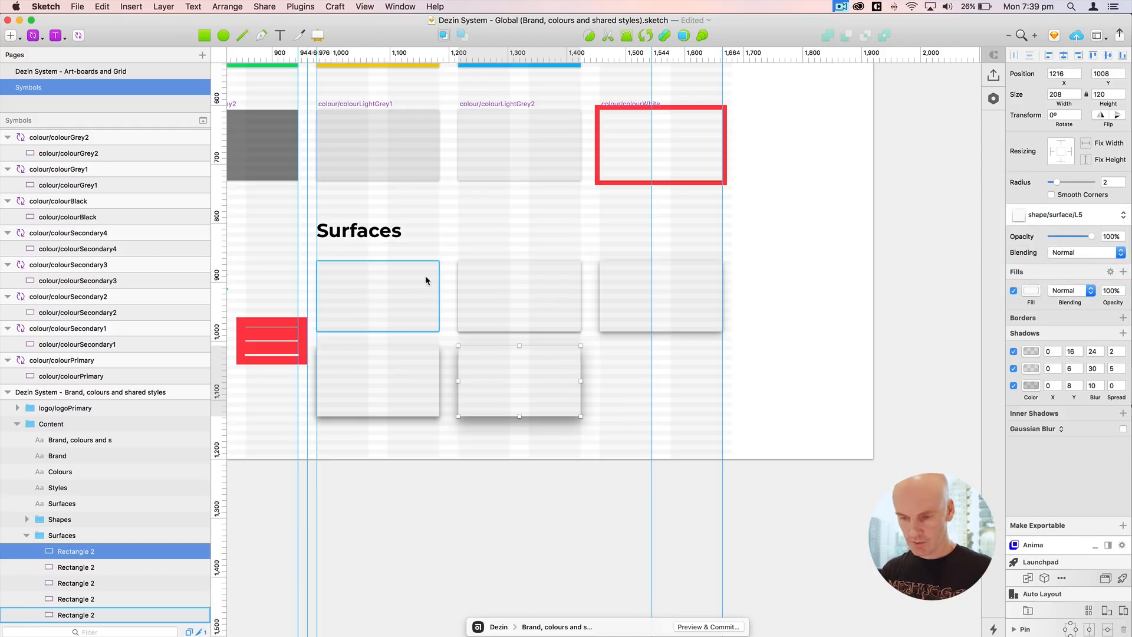
left_click(1120, 215)
mouse_move(1062, 218)
mouse_move(943, 404)
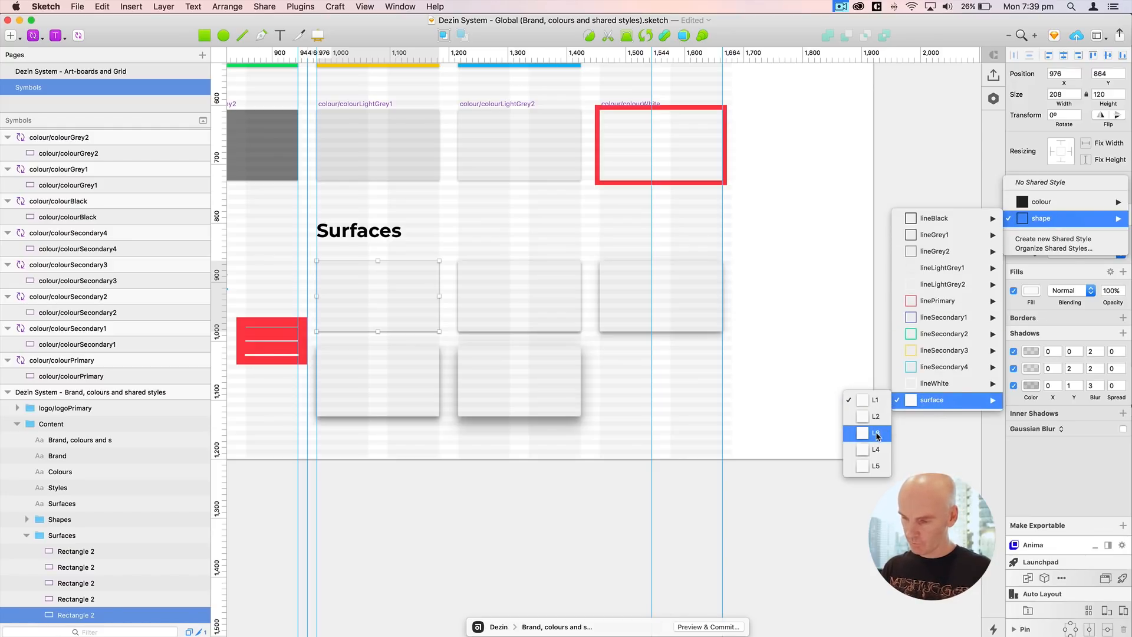
left_click(876, 449)
left_click(767, 338)
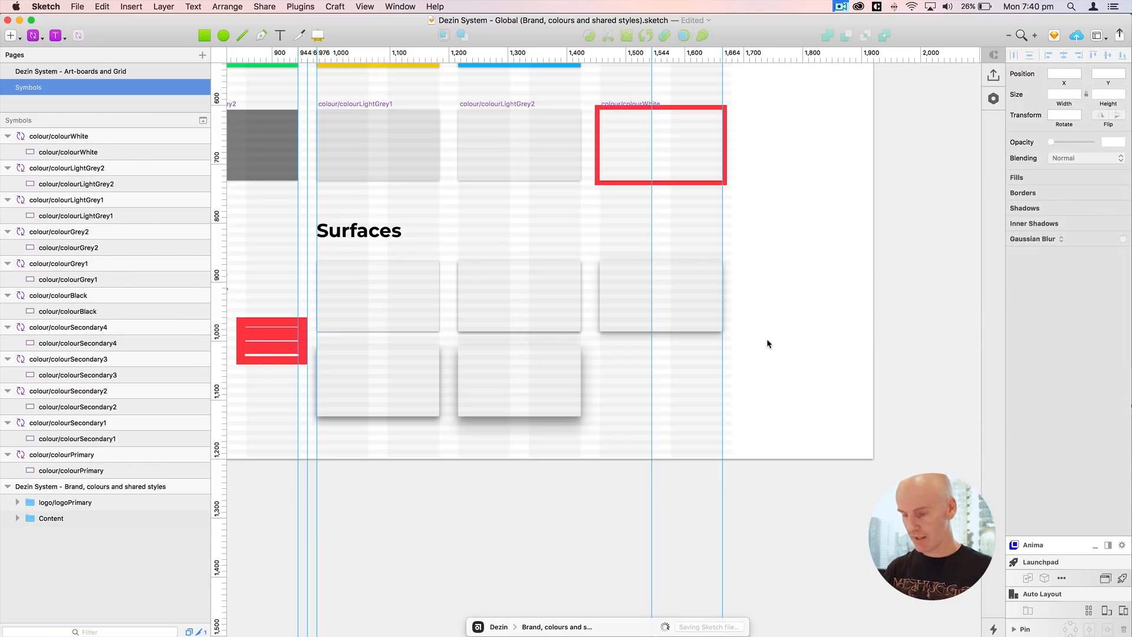
key("super+minus")
key("super+minus")
key("super+1")
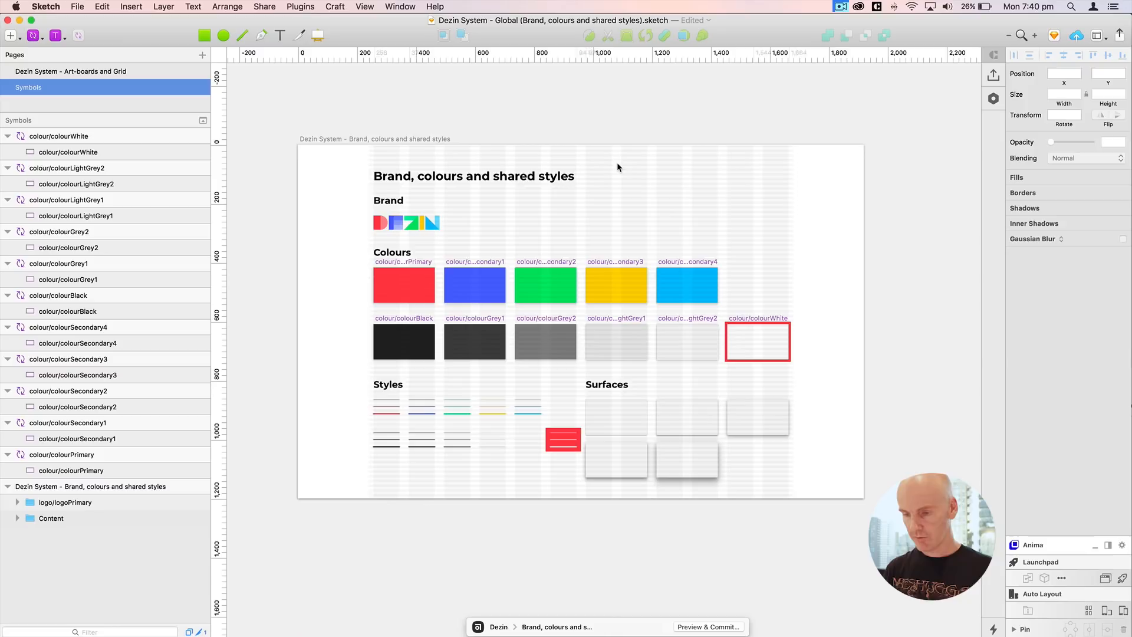
left_click(415, 142)
left_click(447, 111)
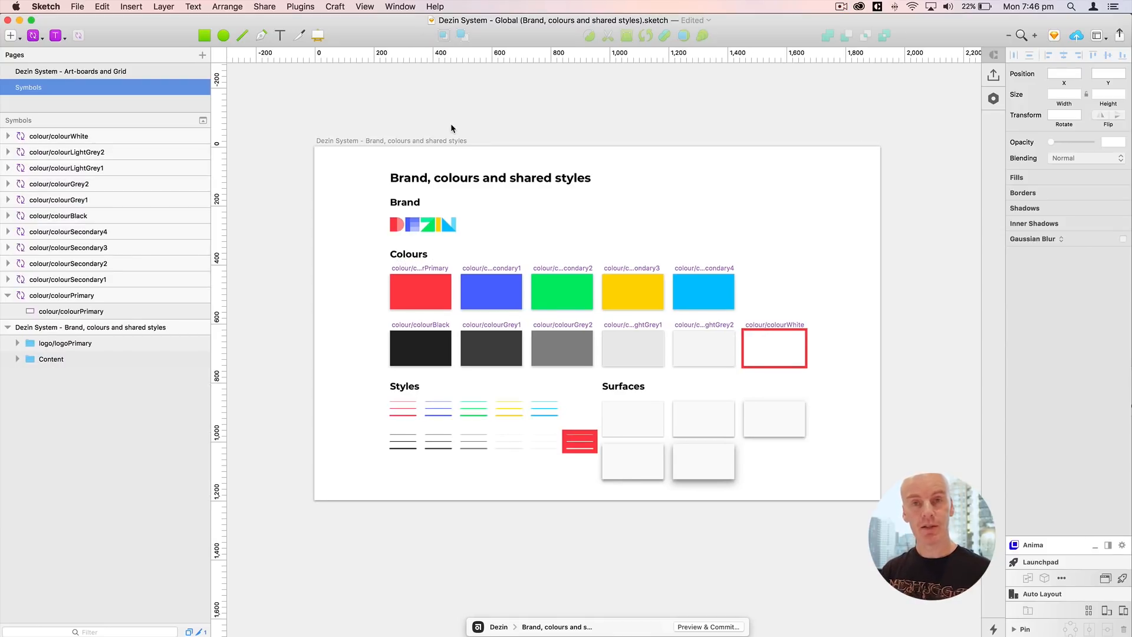
Step: Apply the colourPrimary shared style to the solid red rectangle in the logo's letter D
left_click(393, 229, "super")
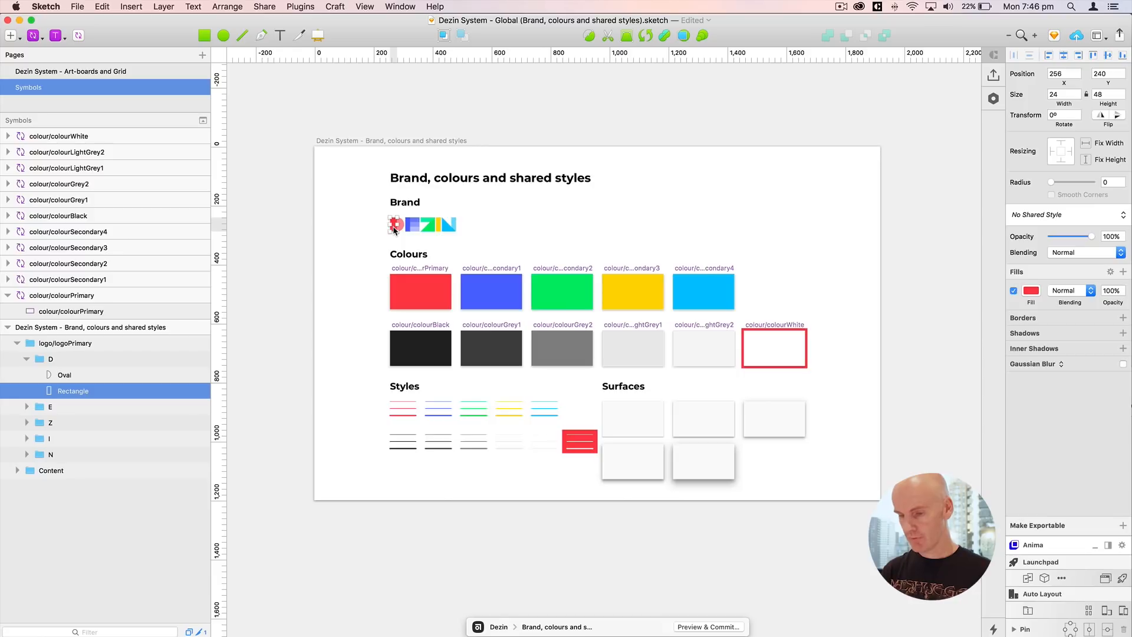
scroll(394, 230, "up", 5)
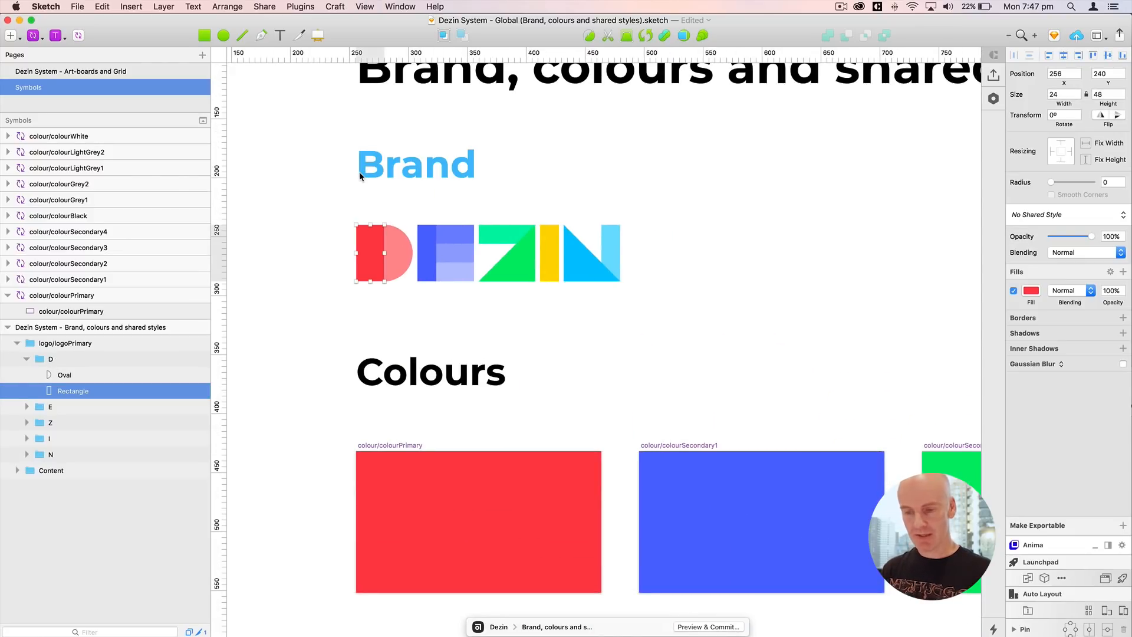
left_click(1043, 214)
mouse_move(1046, 235)
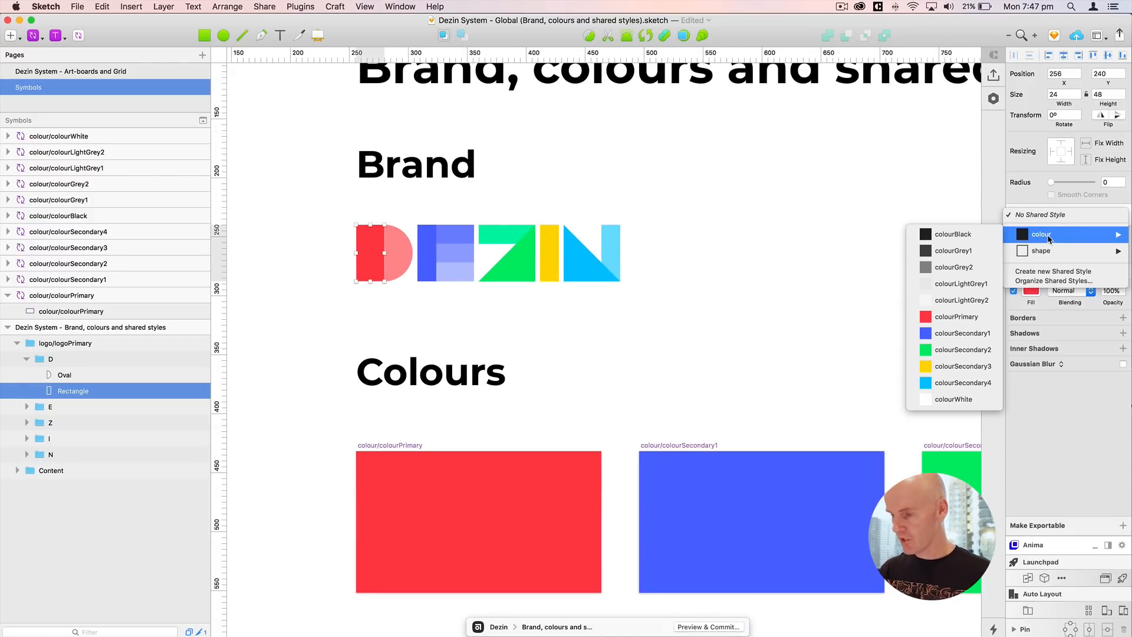
left_click(824, 298)
Step: Apply the colourSecondary1 shared style to the solid blue vertical rectangle in the logo's letter E
left_click(429, 256, "super")
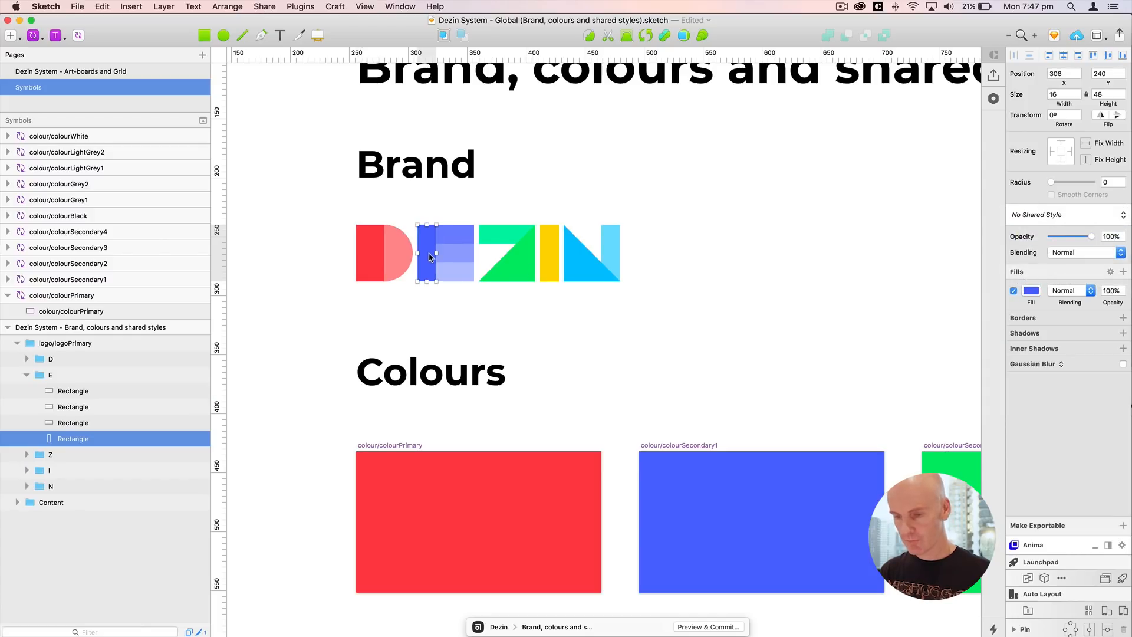
left_click(1036, 216)
mouse_move(1044, 234)
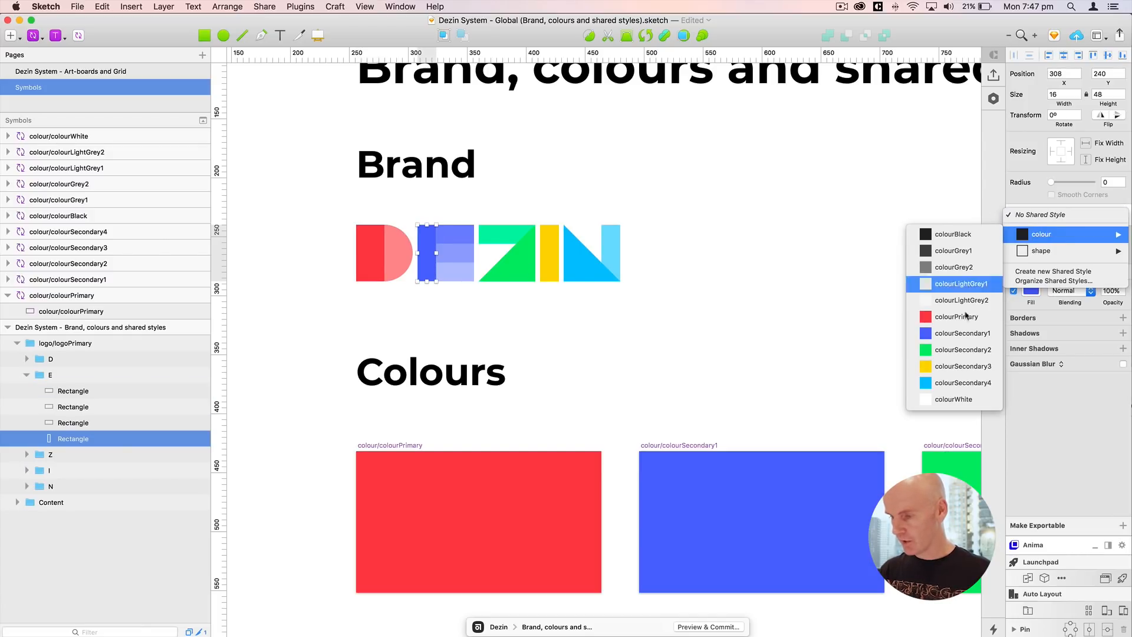
left_click(966, 333)
Step: Apply the colourSecondary2 shared style to the green triangle in the logo's letter Z
left_click(522, 266, "super")
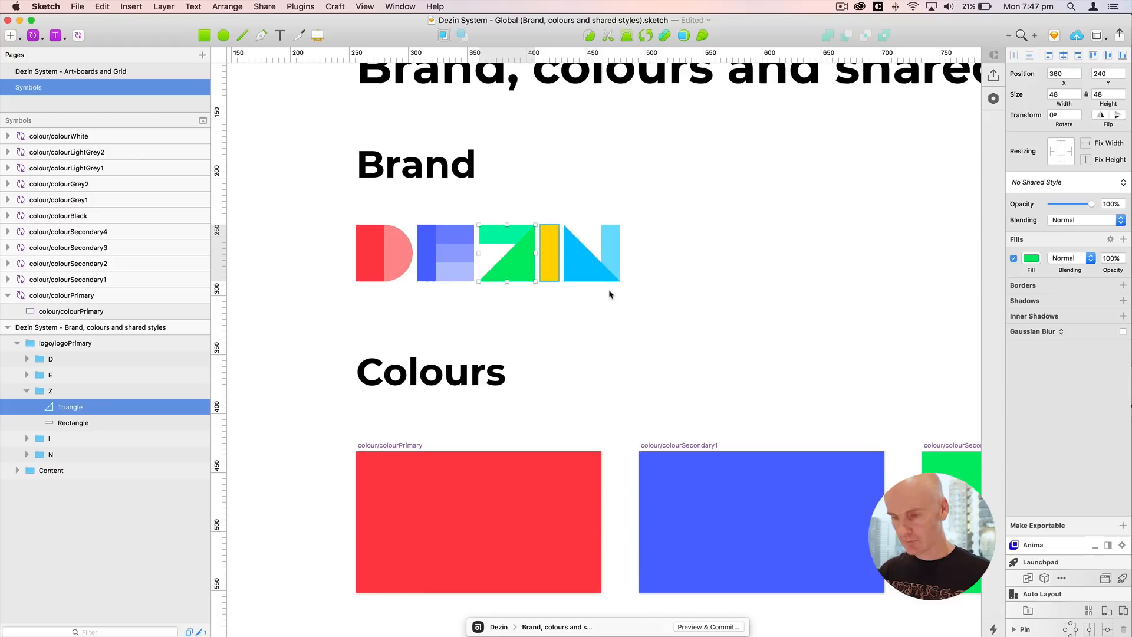
left_click(1052, 184)
mouse_move(1046, 201)
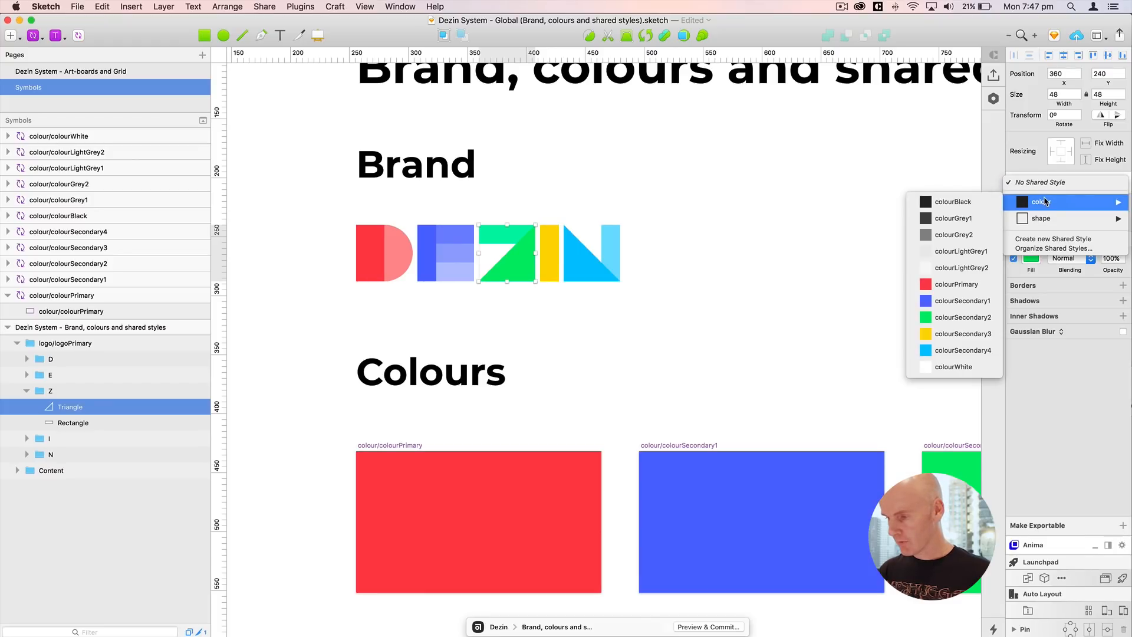
left_click(956, 323)
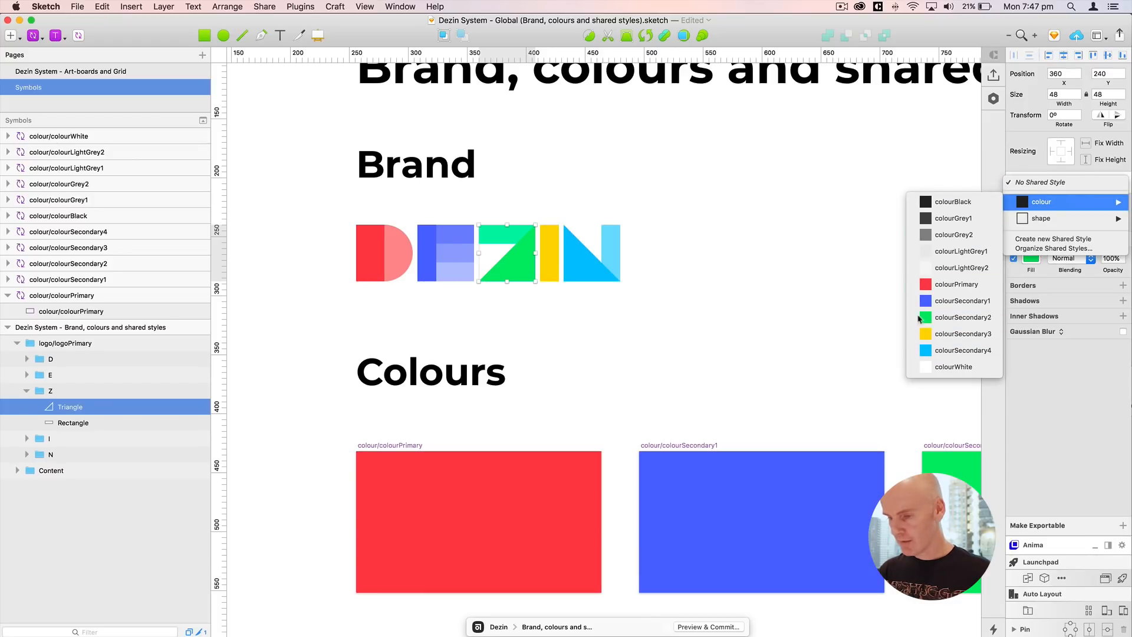
Step: Apply the colourSecondary3 shared style to the yellow rectangle that forms the logo's letter I
left_click(549, 260, "super")
left_click(1061, 215)
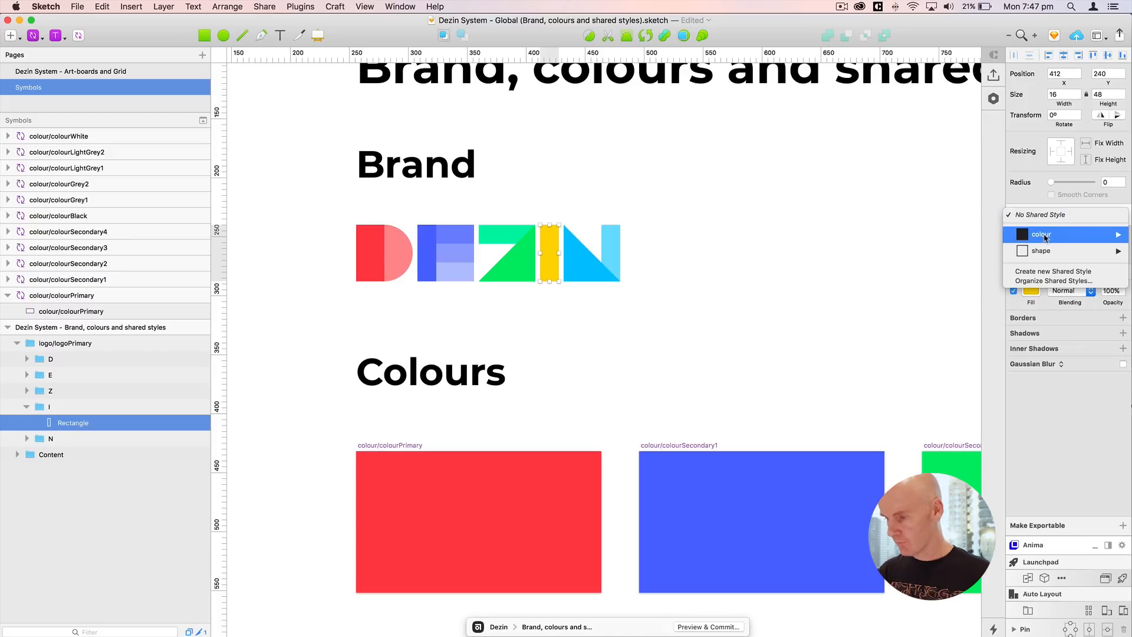
mouse_move(1045, 236)
left_click(965, 370)
Step: Apply the colourSecondary4 shared style to the blue triangle in the logo's letter N
left_click(578, 263, "super")
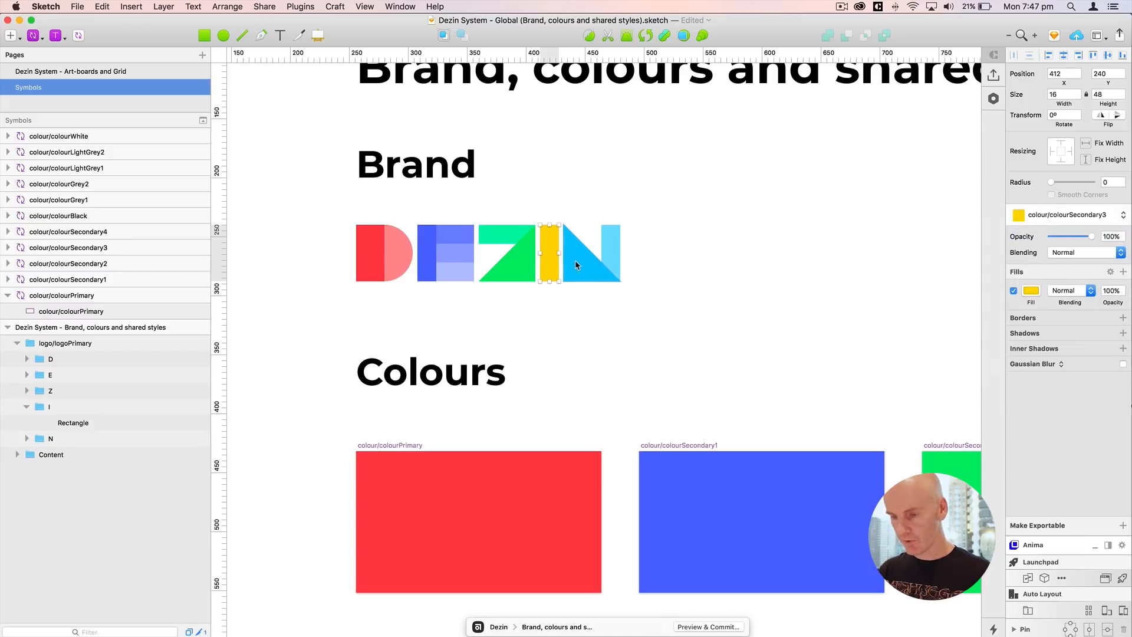
left_click(1053, 183)
mouse_move(1044, 202)
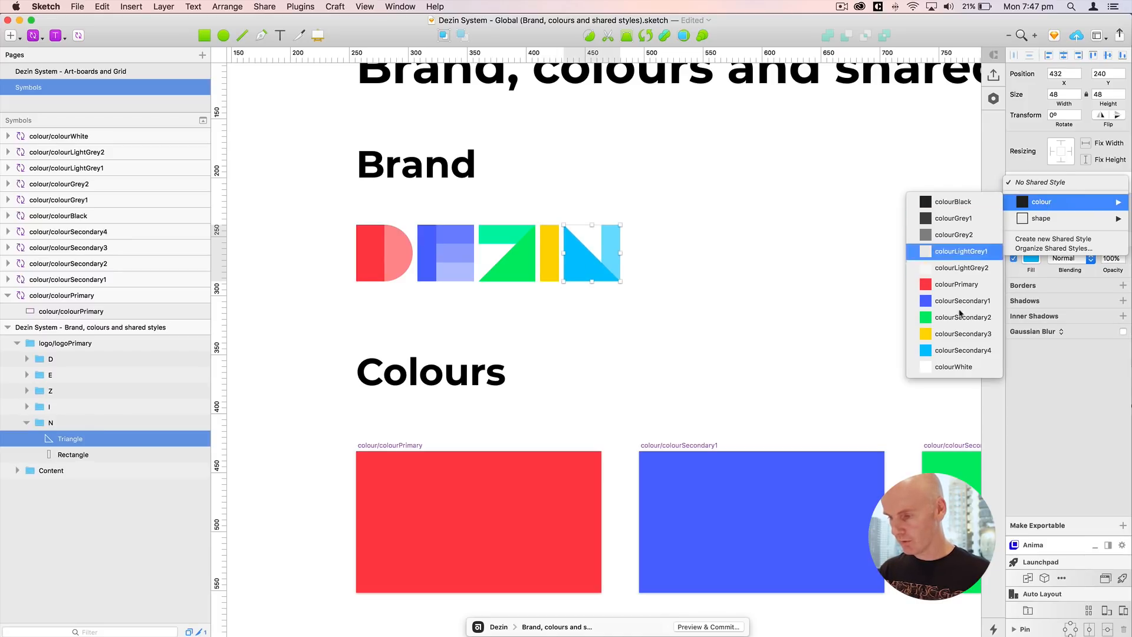
left_click(955, 351)
Step: Duplicate the light red half-oval of the letter D and move the copy about 32 px down as a colour reference
left_click(426, 299)
key("super+plus")
left_click_drag(426, 299, 618, 376)
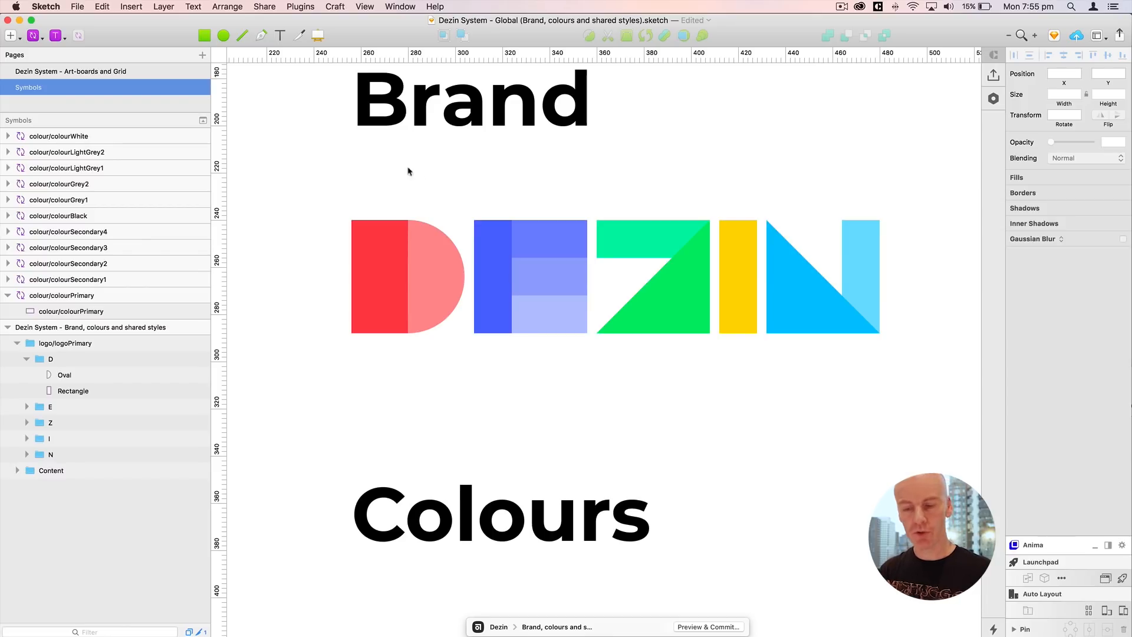
left_click(443, 273)
key("super+c")
key("super+v")
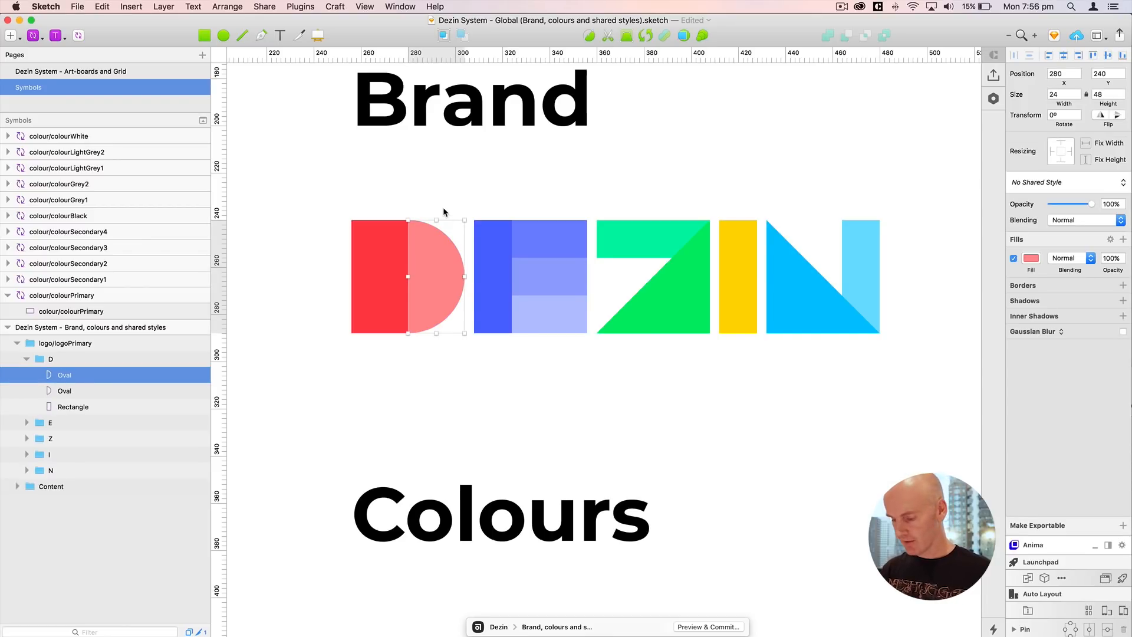
key("shift+Down")
key("shift+Down")
key("shift+Down")
key("shift+Down")
Step: Apply the colourPrimary shared style to the D's original half-oval and lower its fill opacity to 60%
left_click(438, 258)
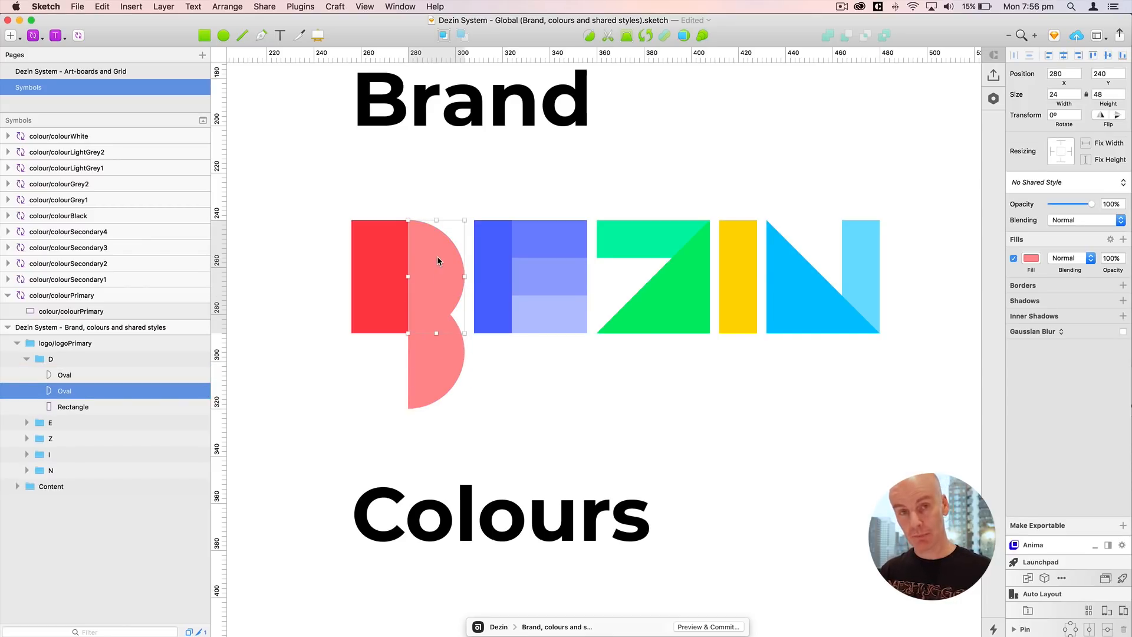
left_click(1053, 187)
mouse_move(1047, 203)
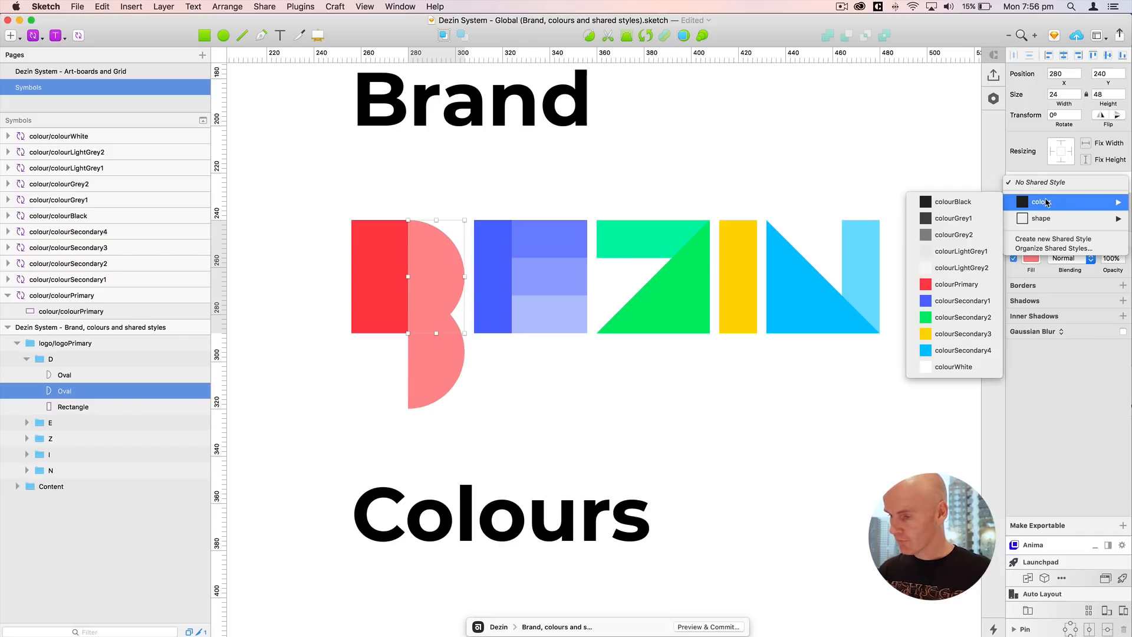
left_click(957, 284)
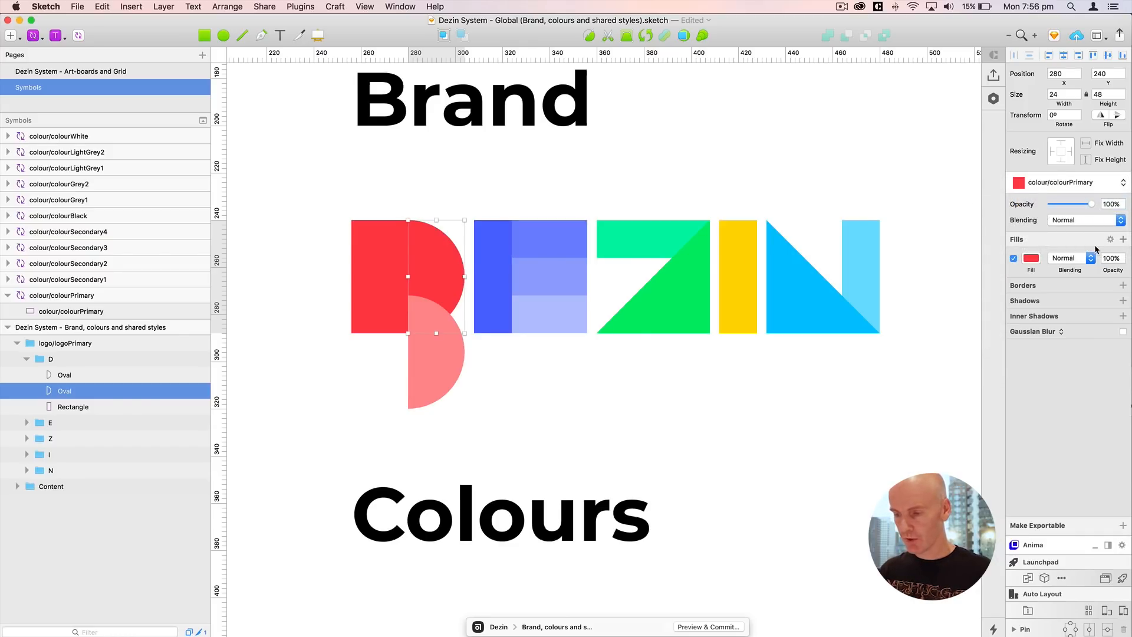
left_click(1106, 257)
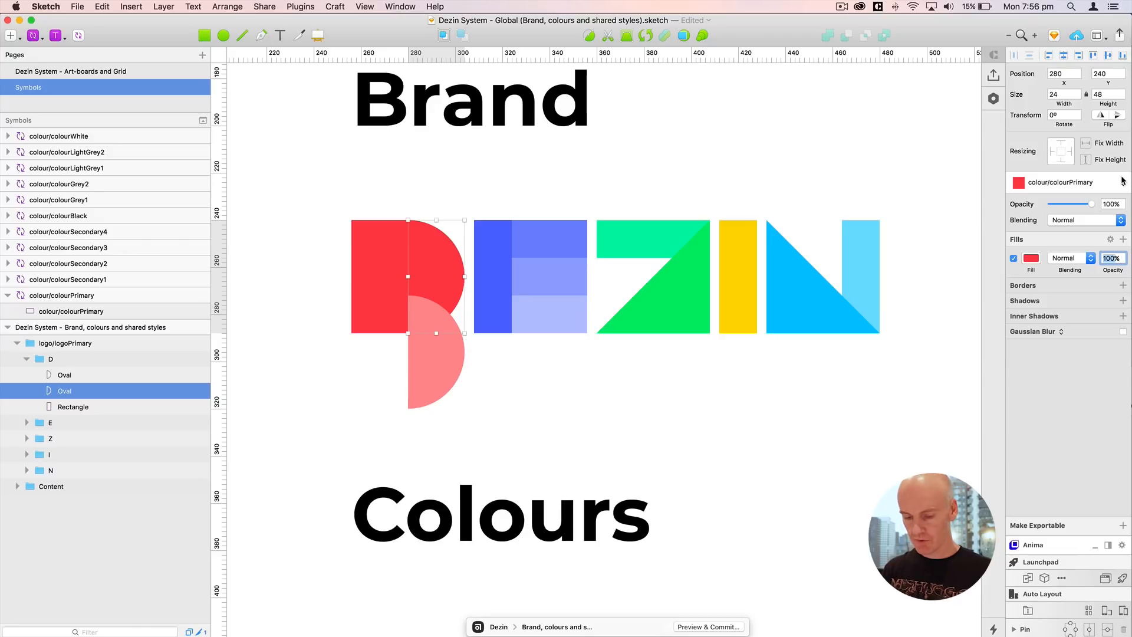
key("shift+Down")
key("shift+Down")
key("shift+Down")
key("shift+Down")
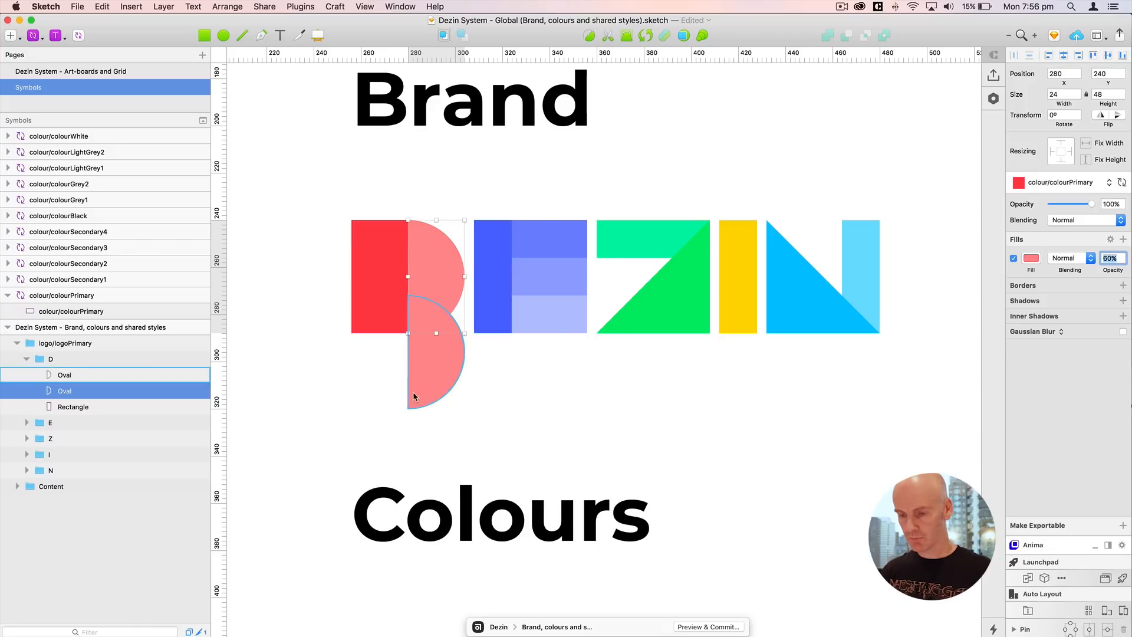
Step: Delete the reference copy and sample the D half-oval's displayed tint as its solid fill colour
left_click(430, 369)
key("Delete")
left_click(436, 270)
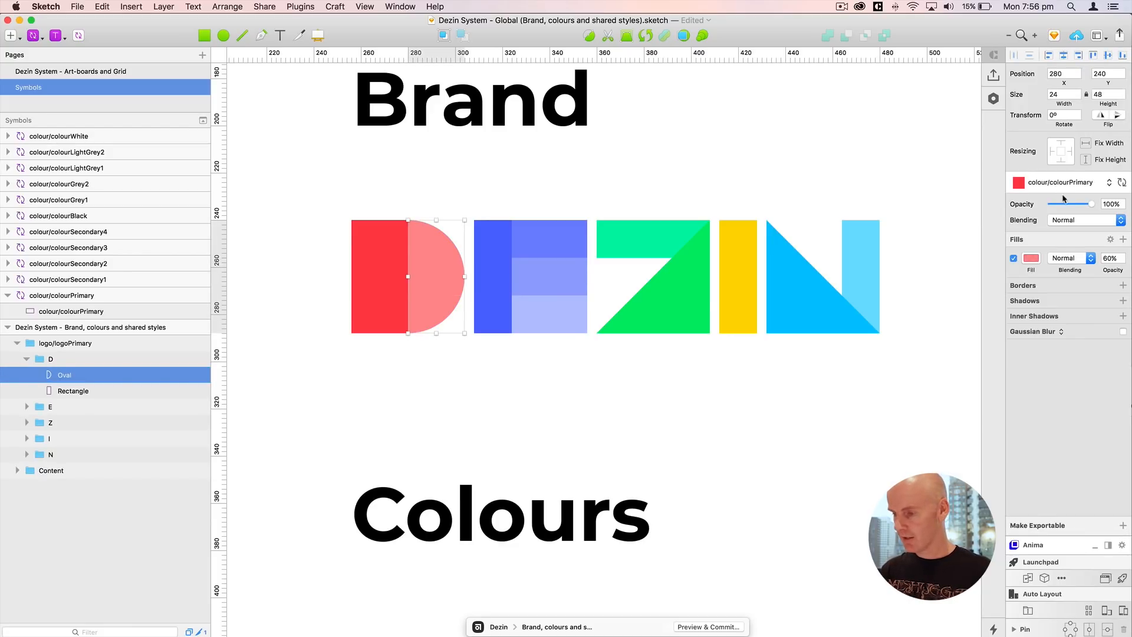
left_click(1032, 259)
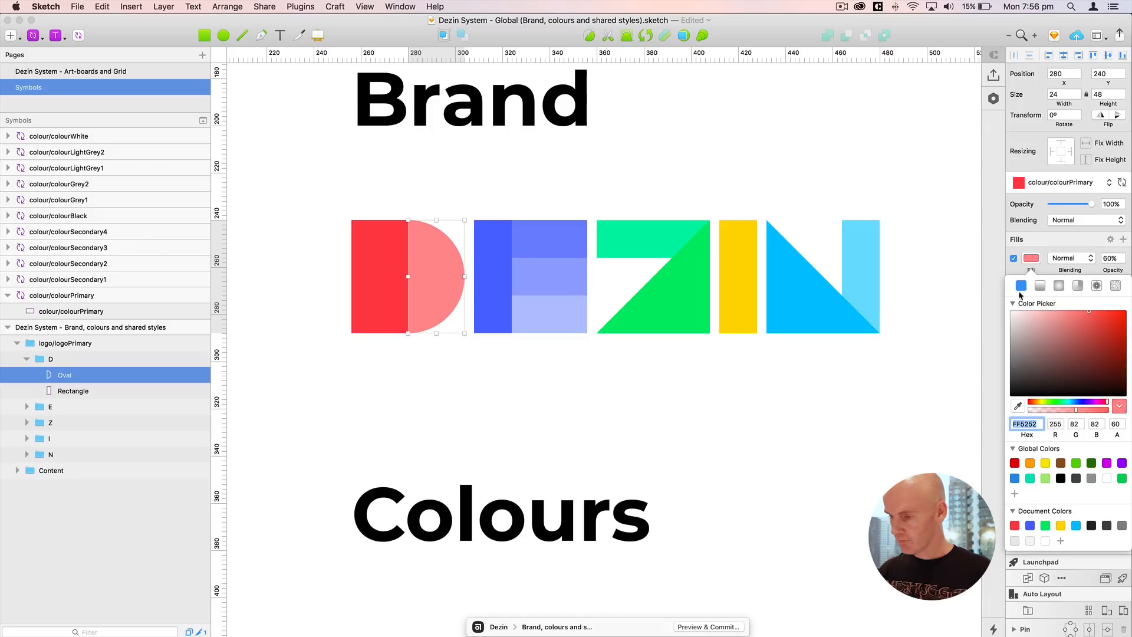
left_click(1019, 406)
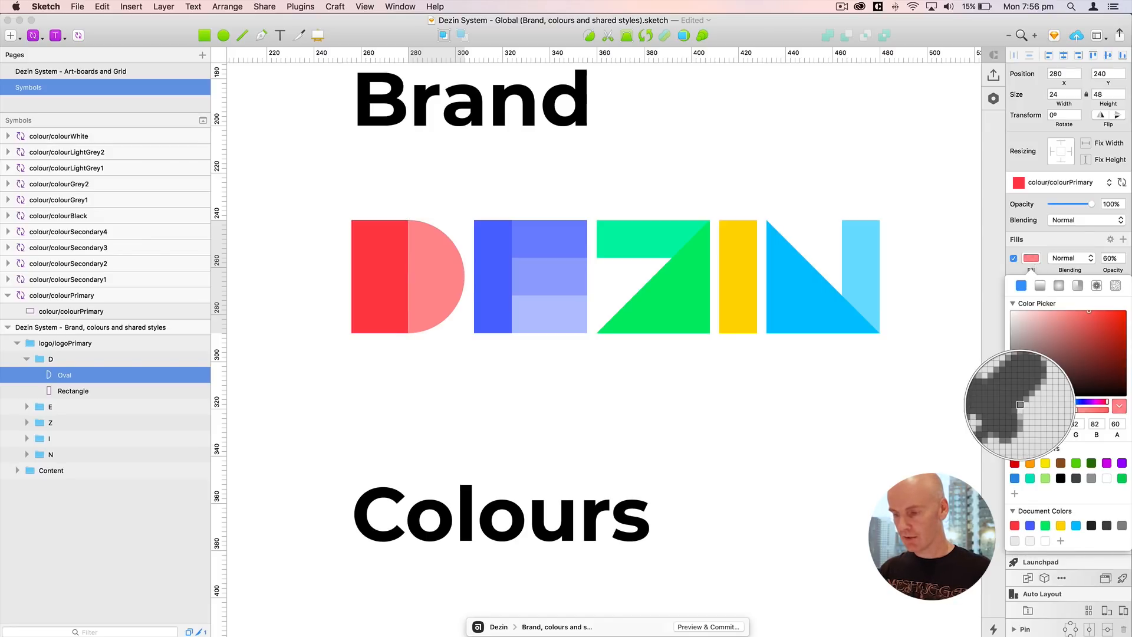
left_click(441, 269)
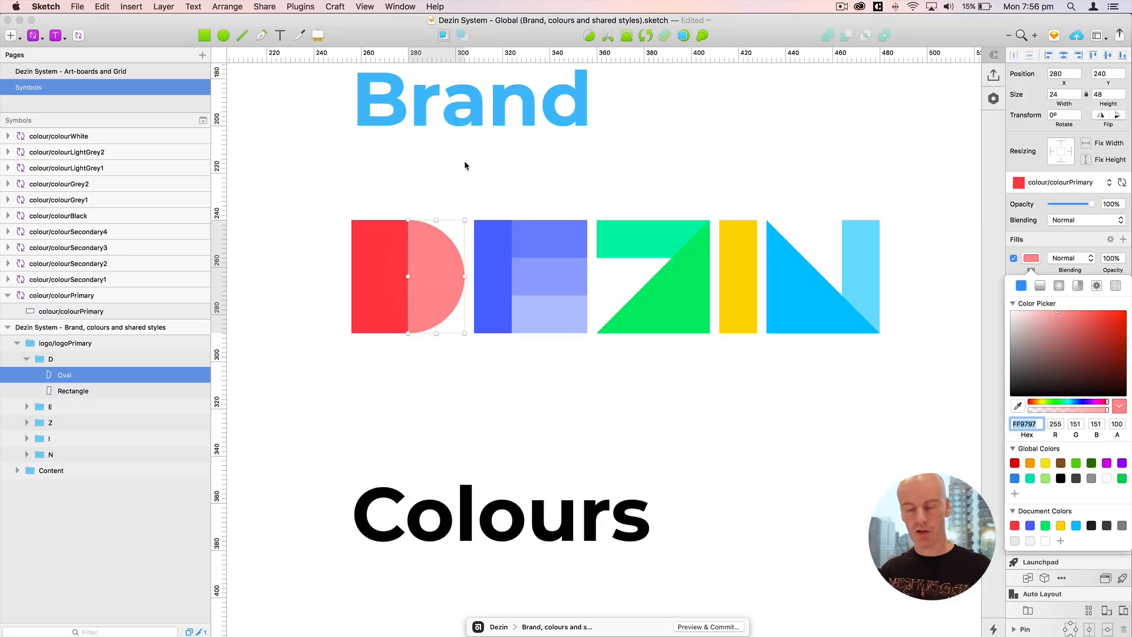
Step: Create a shared style named colour/colourPrimary/60% from the D's light red half-oval
left_click(1056, 182)
left_click(1057, 223)
key("Right")
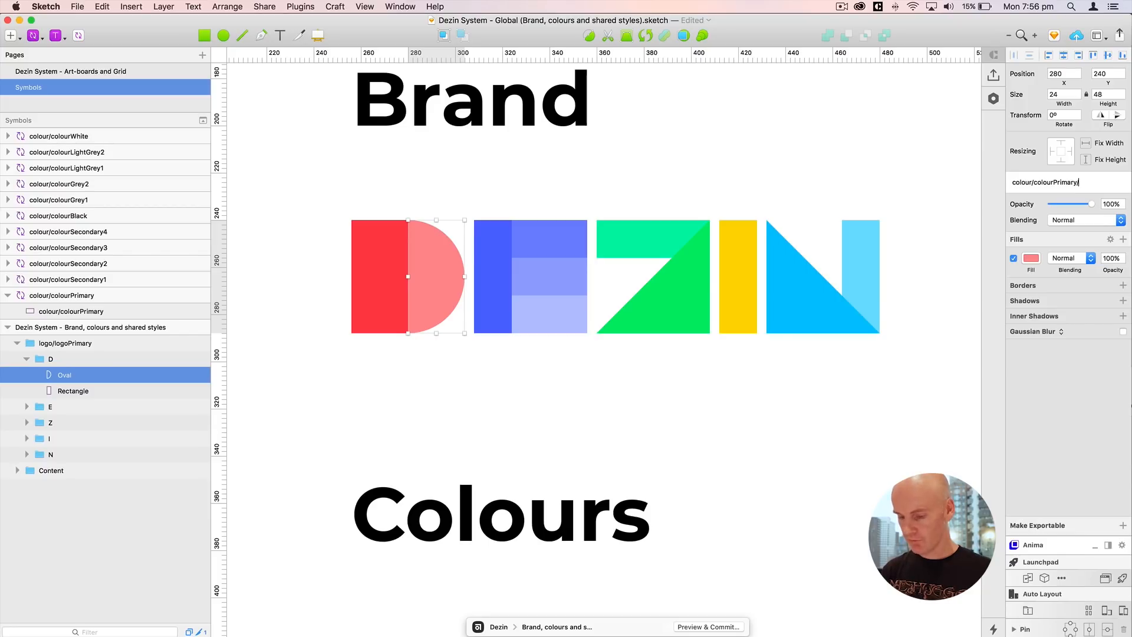
type("/60%")
key("Return")
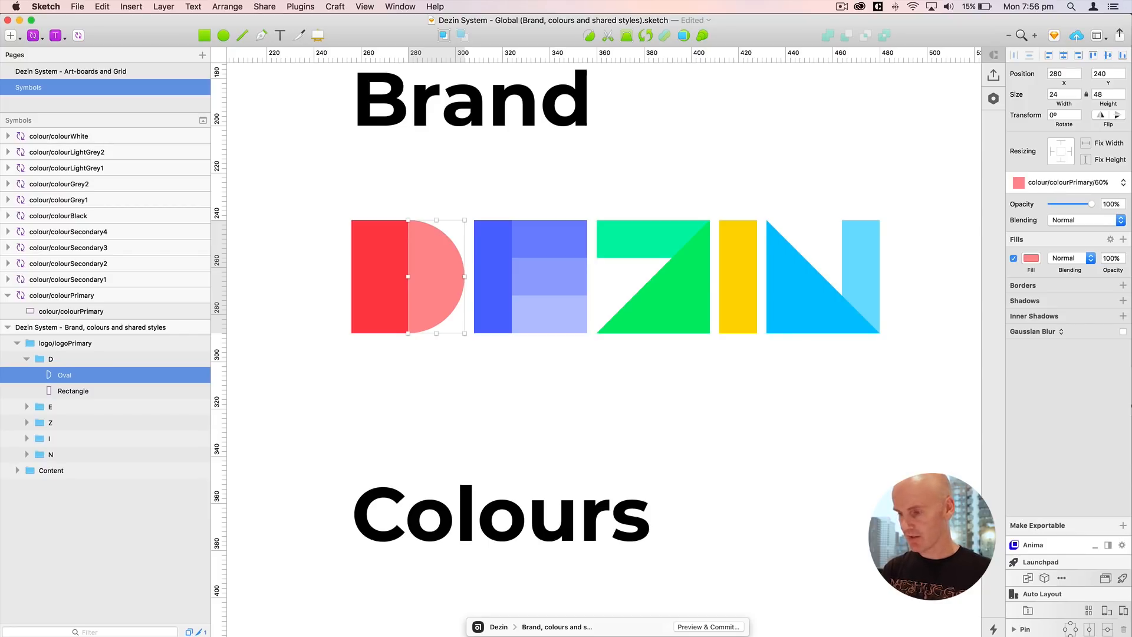
Step: Rename the colour/colourPrimary shared style to colour/colourPrimary/100% in the shared style organizer
left_click(366, 247)
left_click(1059, 223)
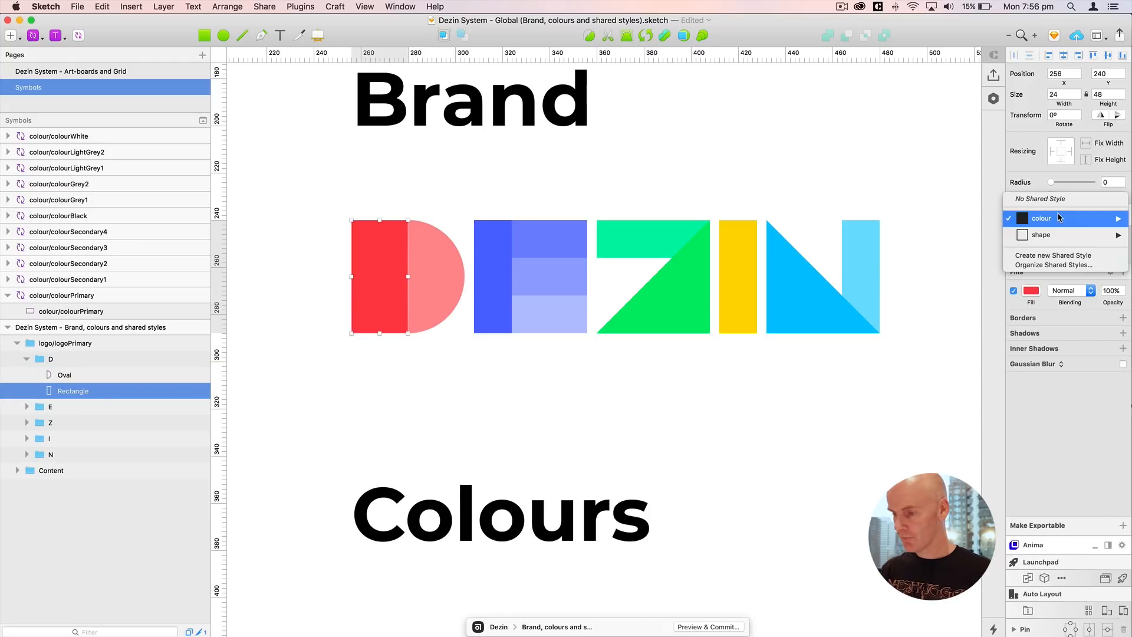
left_click(1056, 266)
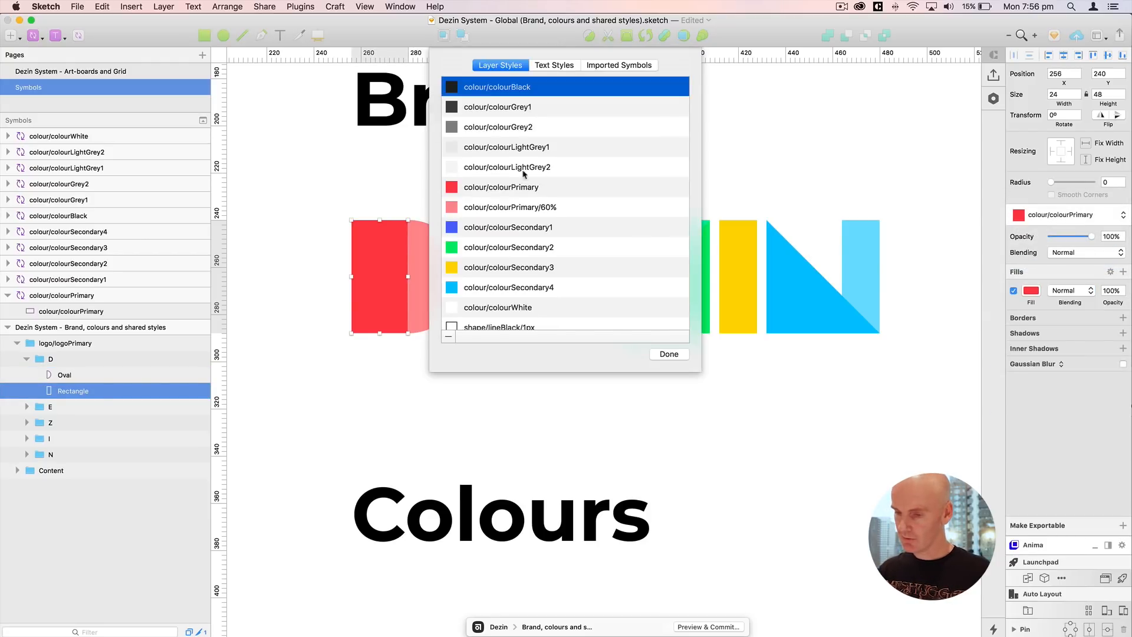
left_click(495, 188)
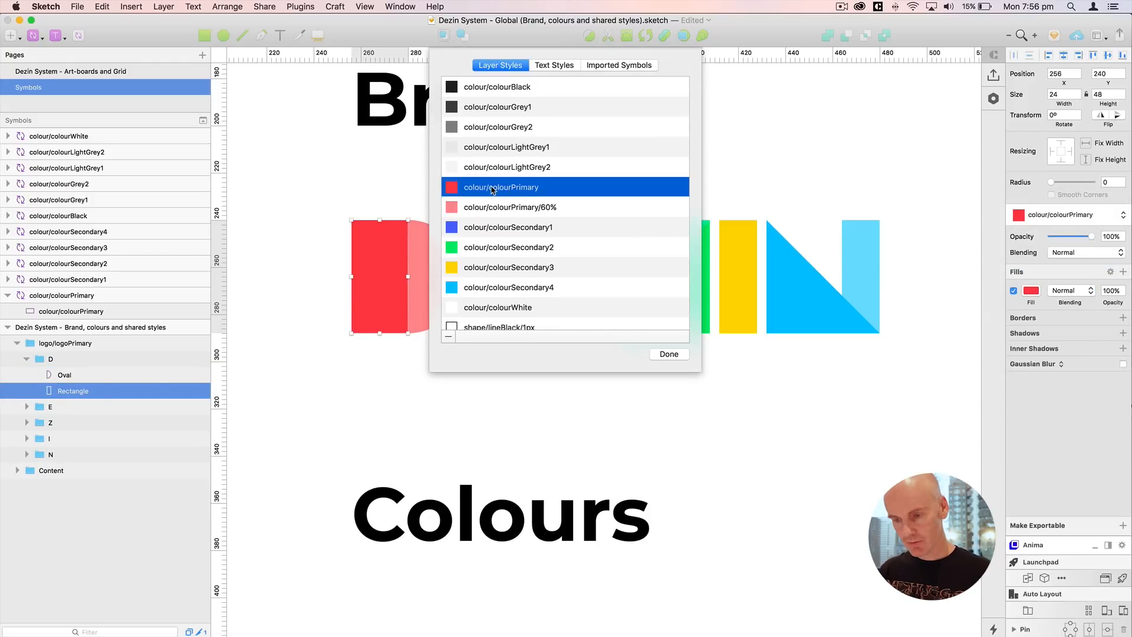
double_click(537, 189)
left_click(539, 187)
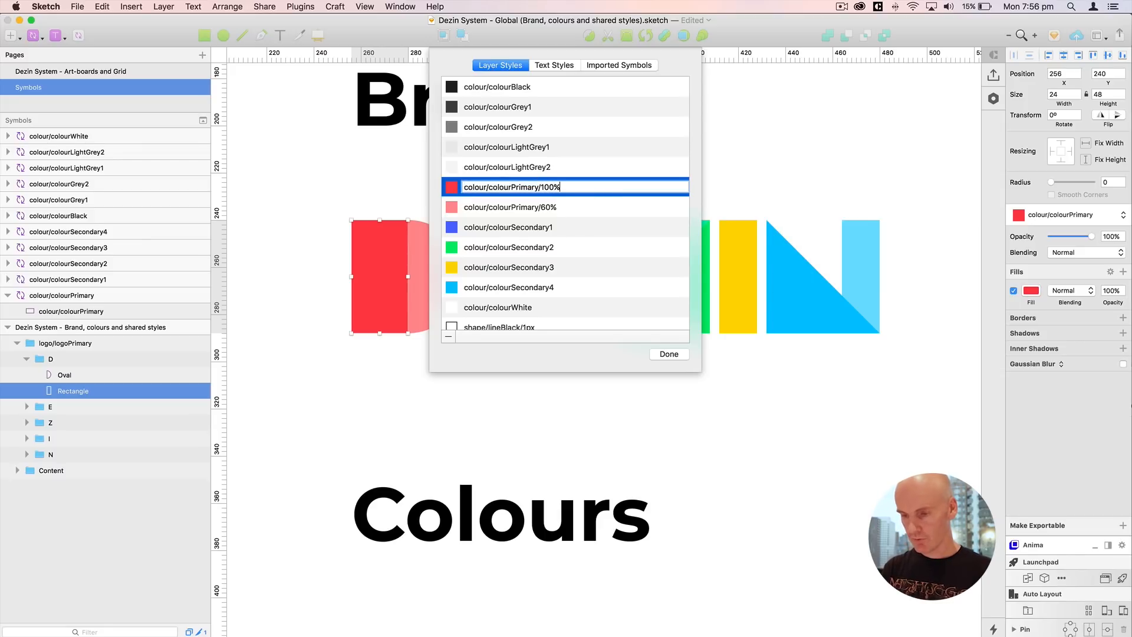
key("Return")
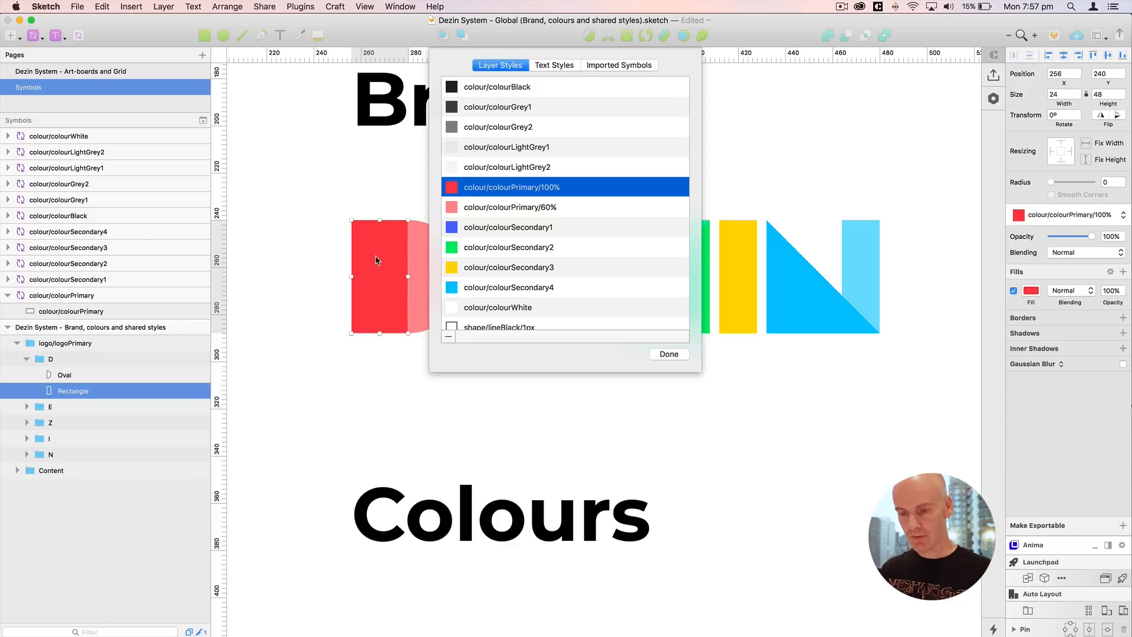
left_click(666, 355)
Step: Check the nested colourPrimary style options offered for the D's solid red rectangle
left_click(374, 174)
left_click(388, 272)
left_click(1064, 219)
mouse_move(1056, 221)
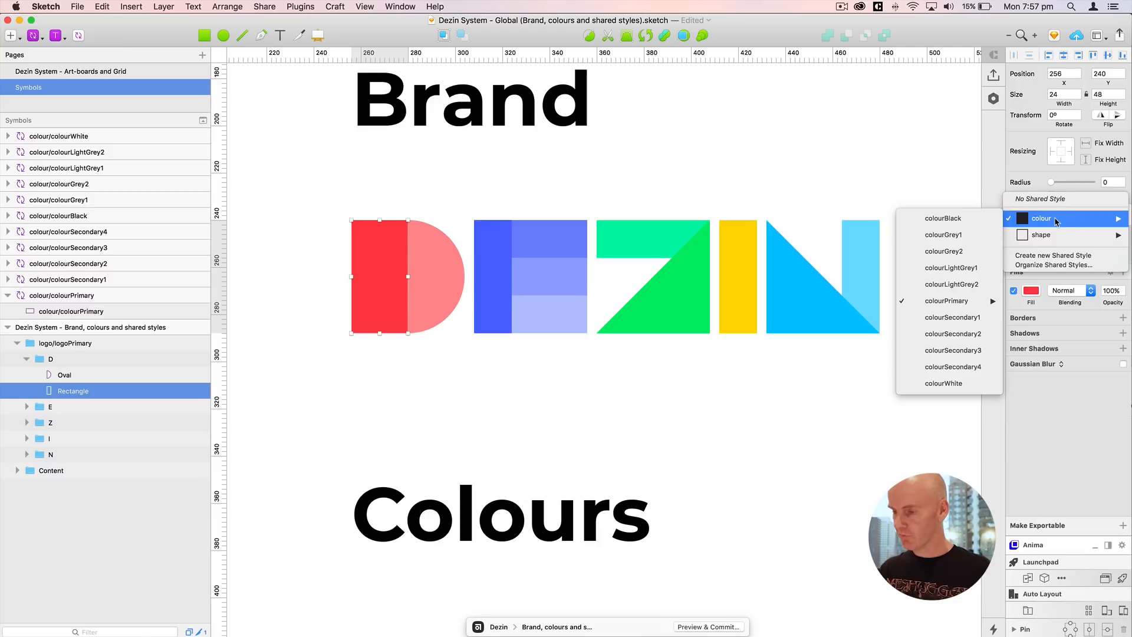
mouse_move(966, 301)
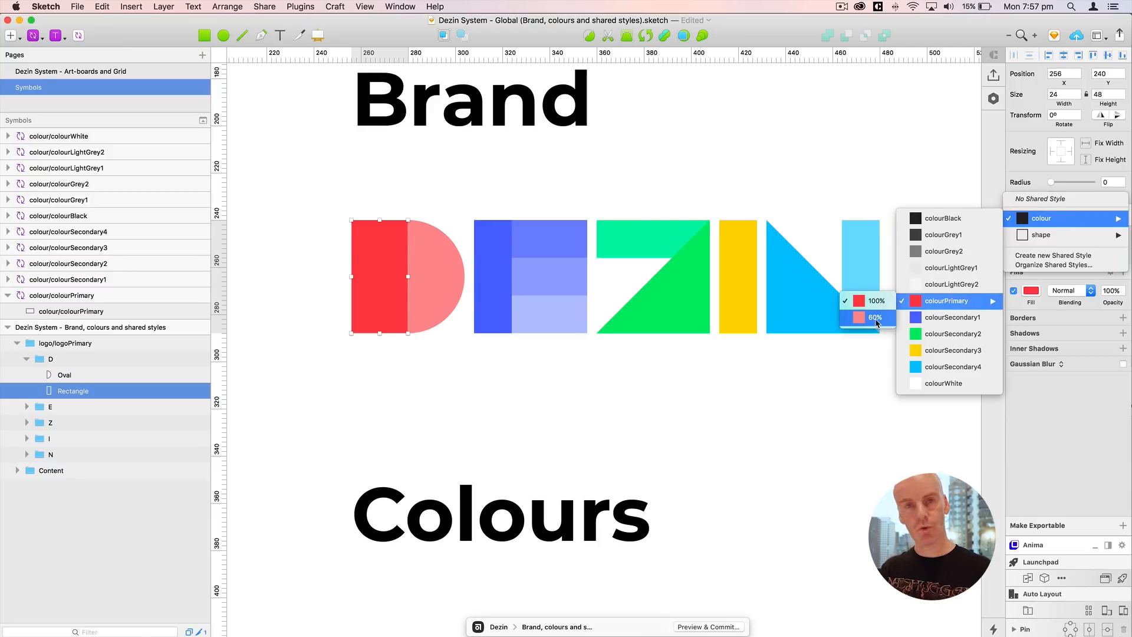
left_click(674, 168)
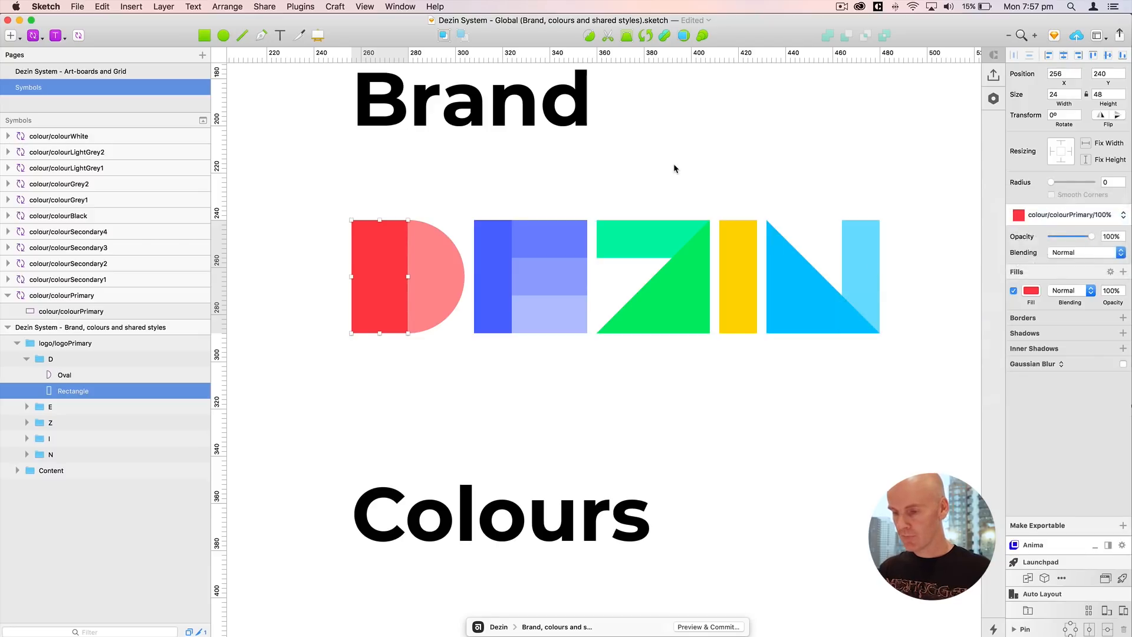
left_click(675, 169)
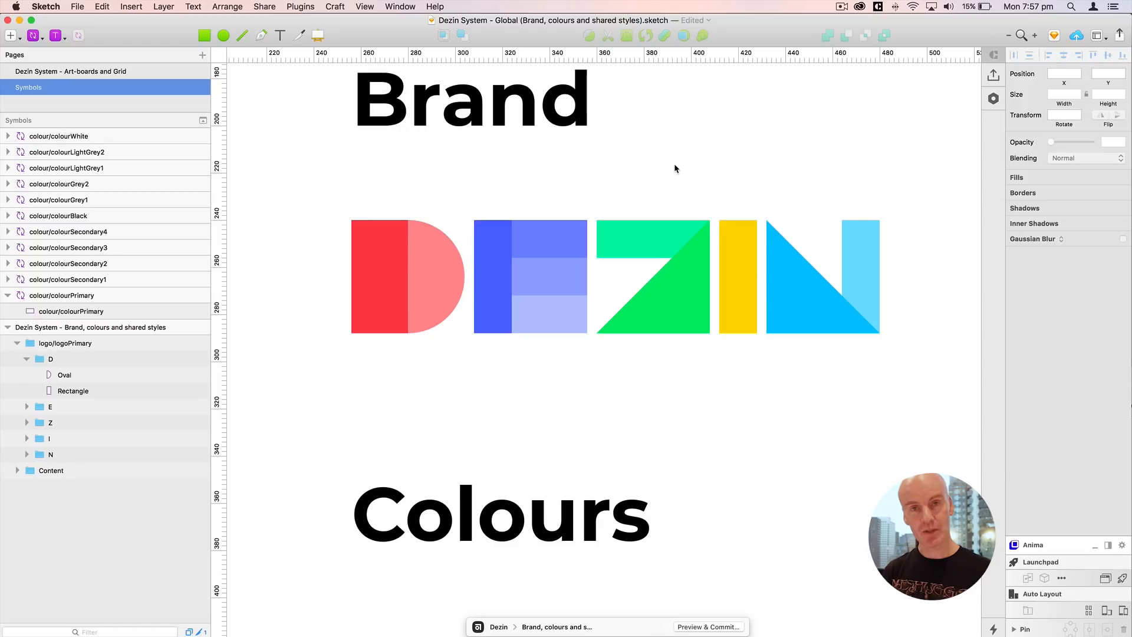
Step: Give the E's top bar the colourSecondary1 style at 80% fill opacity and create the shared style colour/colourSecondary1/80% from it
double_click(544, 234)
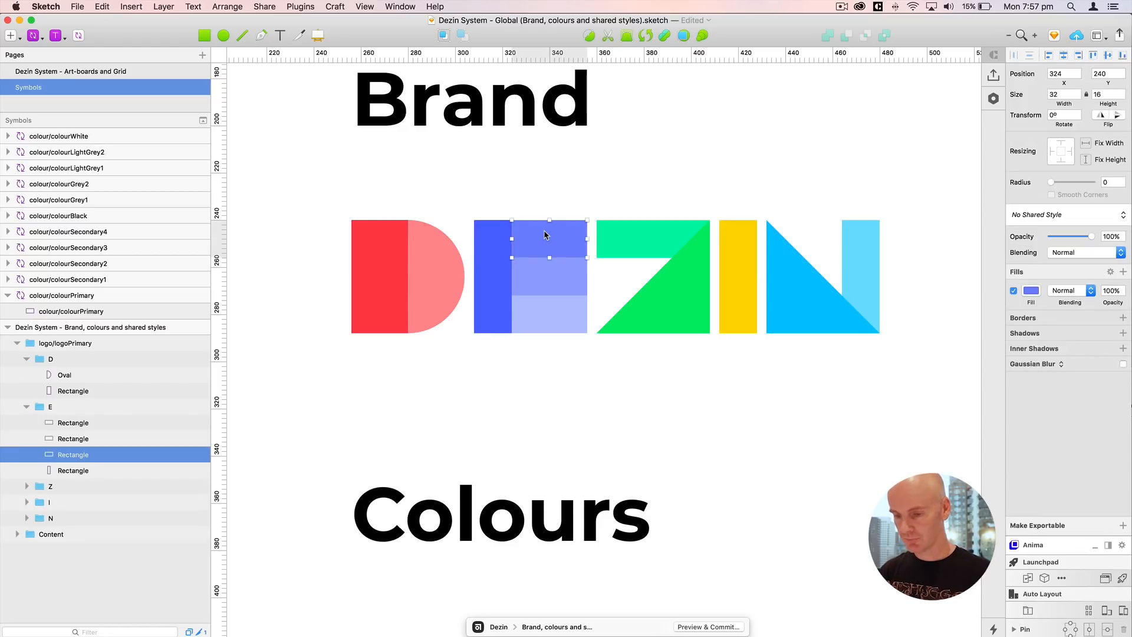
left_click_drag(544, 234, 544, 197)
left_click(1069, 214)
left_click(953, 333)
type("80")
left_click(578, 202)
key("Delete")
type("/80%")
Step: Sample the displayed tint of the E's top bar as its solid fill colour
left_click(1031, 291)
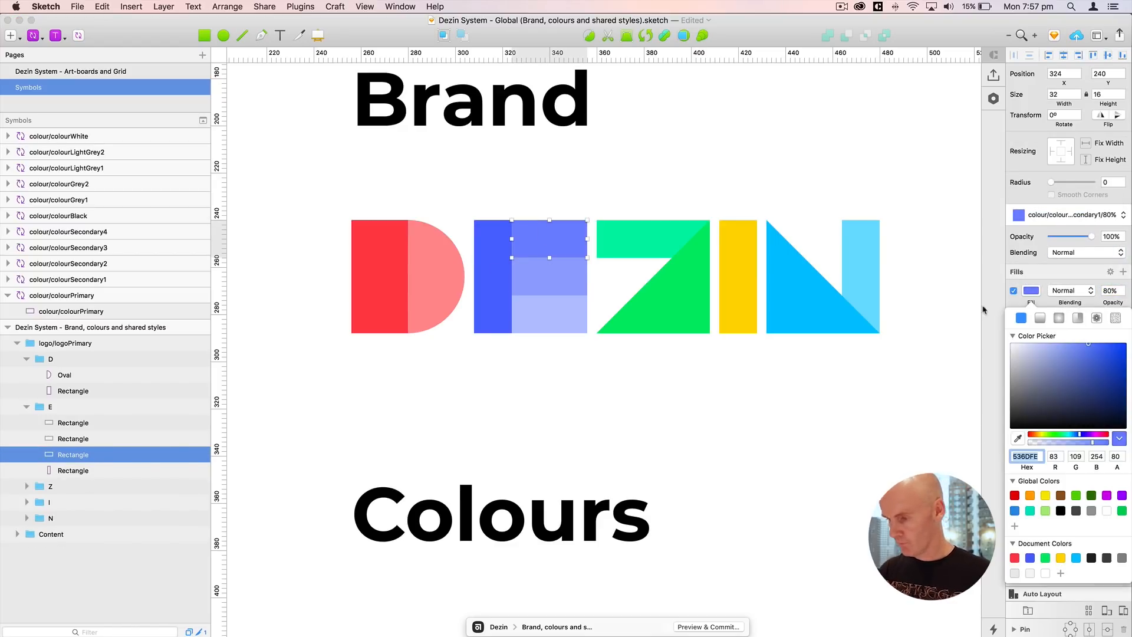
left_click(1018, 438)
left_click(546, 233)
Step: Set the E's middle bar to 60% fill opacity and sample its displayed tint as the solid fill
left_click(574, 263)
left_click_drag(575, 263, 612, 263)
left_click(1068, 215)
type("60")
key("Delete")
left_click(1031, 291)
left_click(1018, 439)
left_click(550, 276)
Step: Name the E middle bar's shared style colour/colourSecondary1/60% in the shared style organizer
left_click(1068, 214)
left_click(1059, 267)
double_click(519, 247)
type("/60%")
Step: Rename the base colour/colourSecondary1 shared style to colour/colourSecondary1/100% and close the organizer
double_click(513, 227)
type("/100")
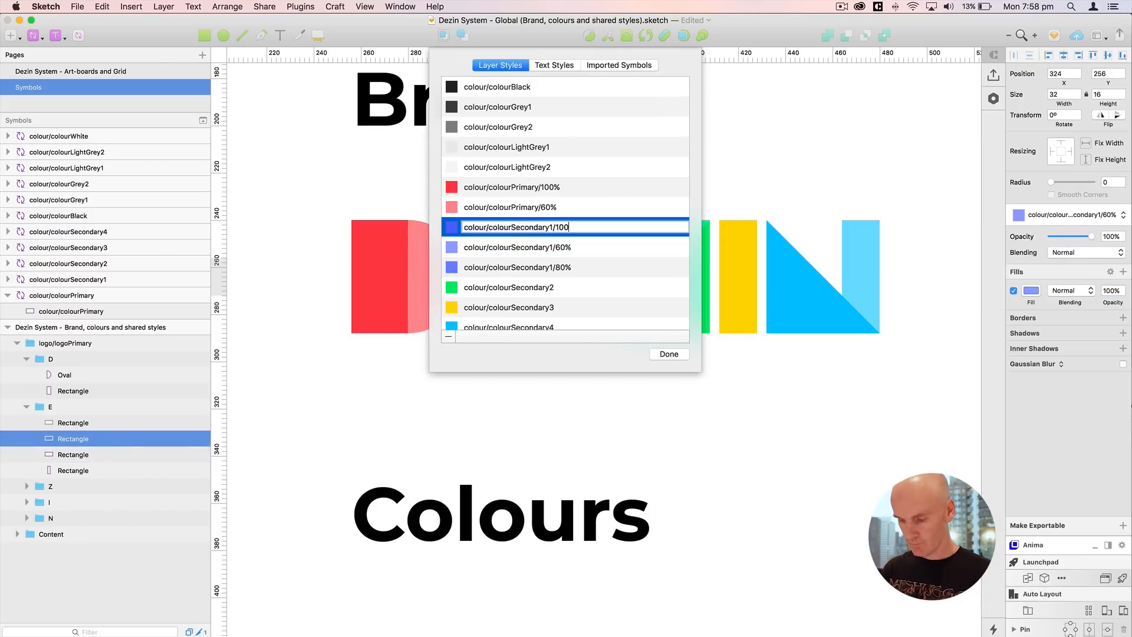
type("%")
left_click(669, 355)
Step: Apply the colourSecondary1/100% shared style to the E's bottom bar and lower its fill opacity to 40%
left_click(549, 314)
left_click_drag(550, 314, 587, 315)
left_click(1068, 214)
left_click(864, 333)
left_click(1112, 290)
type("40")
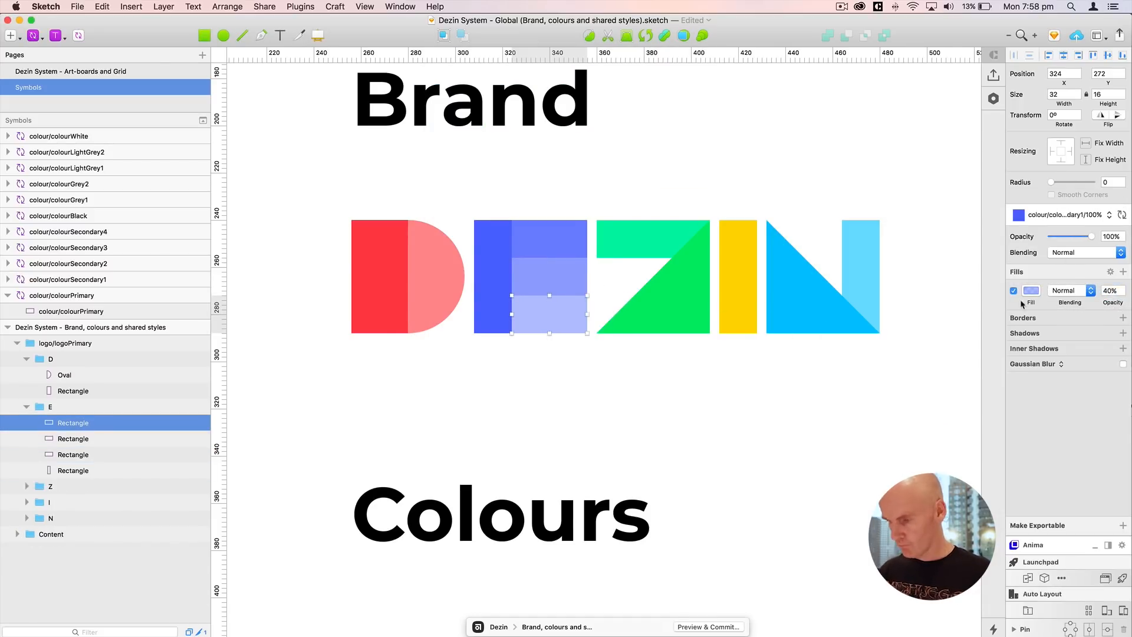
Step: Create a shared style named colour/colourSecondary1/40% from the fill of the E's bottom bar
left_click(1030, 291)
left_click(1068, 214)
left_click(1055, 254)
type("colour/colourSecondary1/40%")
Step: Apply the colourSecondary2 shared style to the Z's top bar and adjust its fill opacity, using a temporary copy of the bar
scroll(710, 162, "right", 5)
left_click(390, 245)
left_click(1068, 215)
left_click(484, 245)
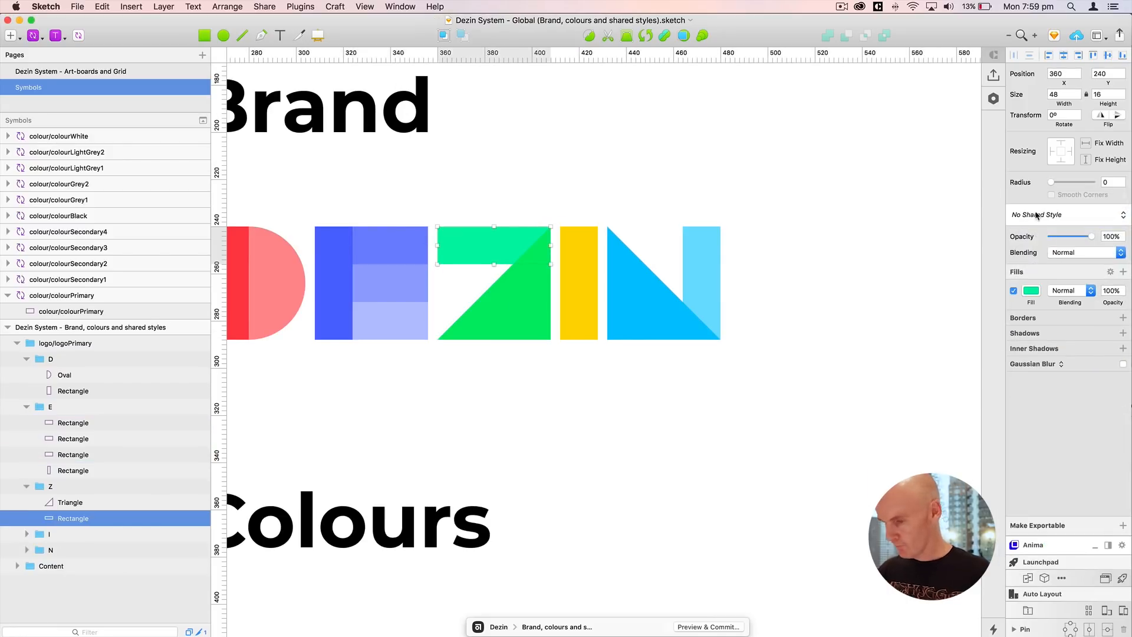
scroll(569, 253, "left", 2)
left_click_drag(552, 246, 552, 208)
left_click(569, 252)
left_click(1061, 214)
left_click(943, 348)
left_click(1112, 291)
key("Delete")
Step: Create a shared style named colour/colourSecondary2/60% from the fill of the Z's top bar
left_click(1031, 291)
left_click(1051, 218)
type("colour/colourSecondary2/60%")
Step: Add the suffix /100% to the base colourSecondary2, colourSecondary3 and colourSecondary4 style names in the shared style organizer and close it
left_click(589, 283)
left_click(1069, 183)
scroll(562, 298, "down", 5)
double_click(563, 190)
type("/100%")
double_click(567, 227)
type("/100%")
double_click(567, 248)
type("/100%")
left_click(669, 354)
Step: Make a temporary copy of the N's vertical bar, try the colourSecondary4 style on it at 60% fill opacity, and delete the copy
left_click(759, 266)
left_click_drag(759, 265, 798, 266)
left_click(1060, 216)
left_click(849, 390)
left_click(1112, 291)
type("60")
left_click(797, 283)
key("Delete")
Step: Create a shared style named colour/colourSecondary4/60% from the fill of the N's vertical bar
left_click(760, 266)
left_click(1031, 290)
left_click(1055, 216)
left_click(1053, 219)
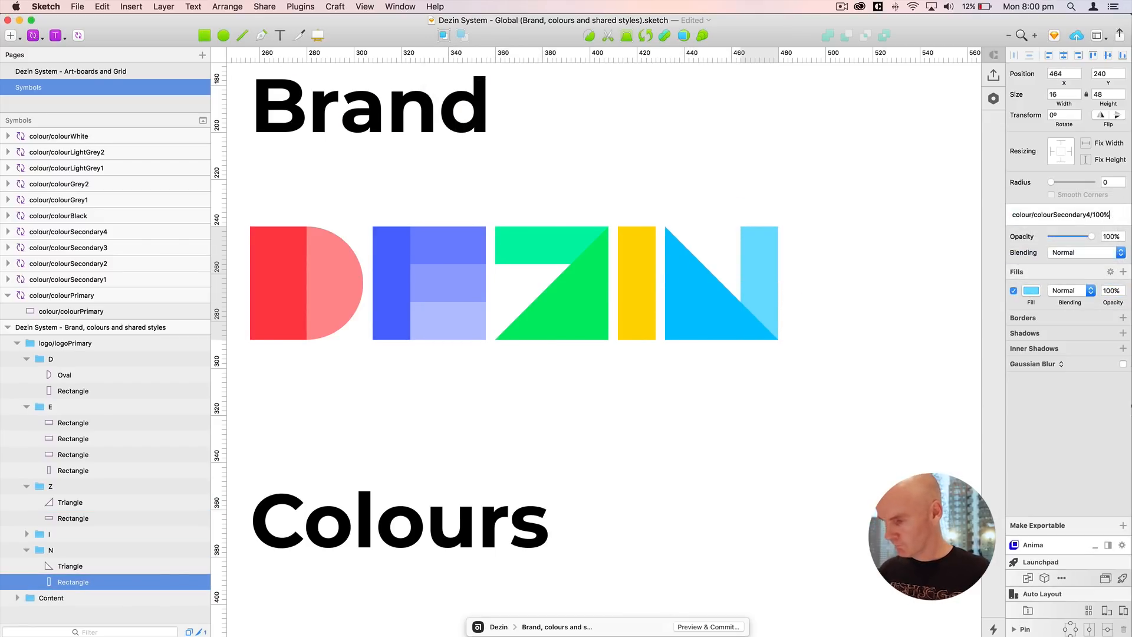
key("BackSpace")
key("BackSpace")
key("BackSpace")
key("BackSpace")
type("60%")
key("Return")
Step: Deselect the N's bar and save the document
left_click(634, 183)
scroll(634, 183, "left", 2)
key("super+s")
Step: Review the grouped colour shared styles and their opacity variants available for the D's oval
left_click(387, 291)
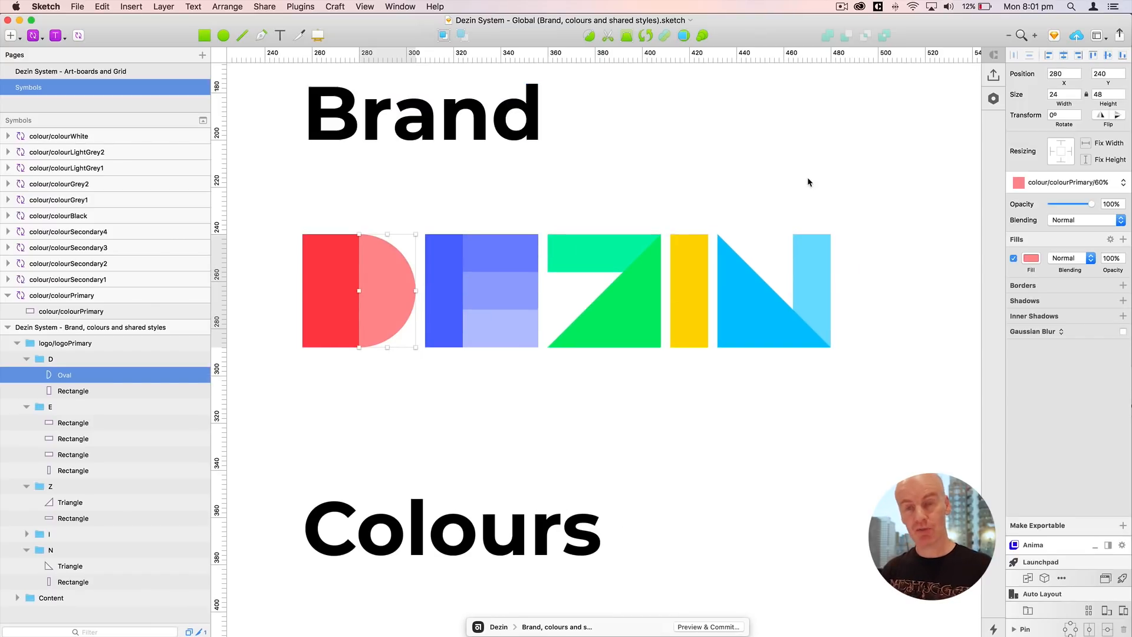
left_click(1062, 183)
mouse_move(1061, 187)
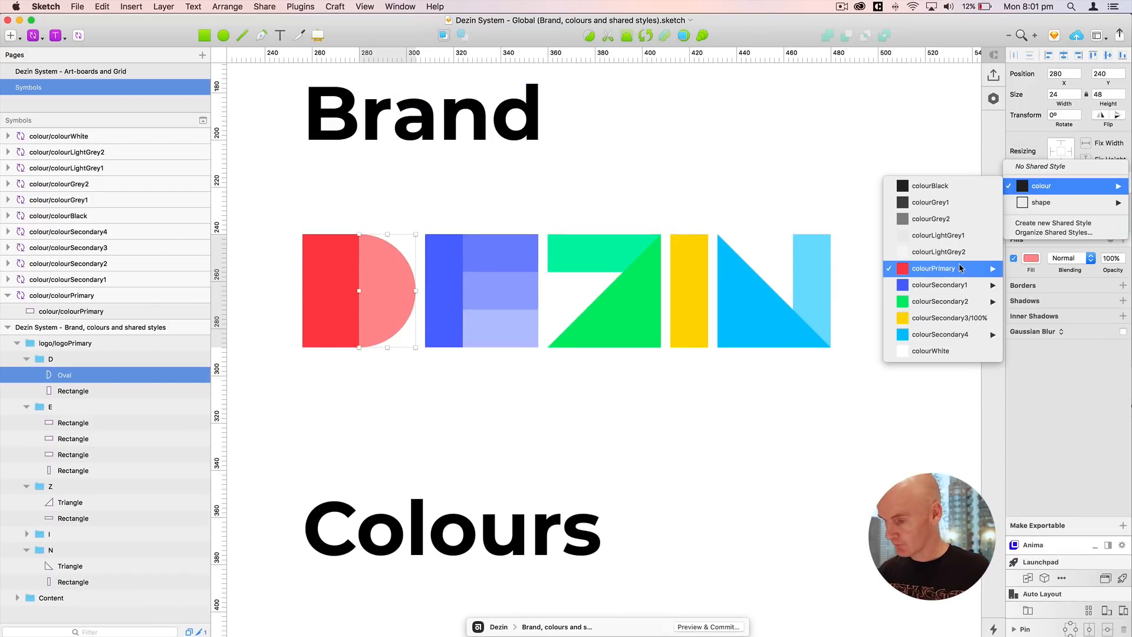
mouse_move(960, 269)
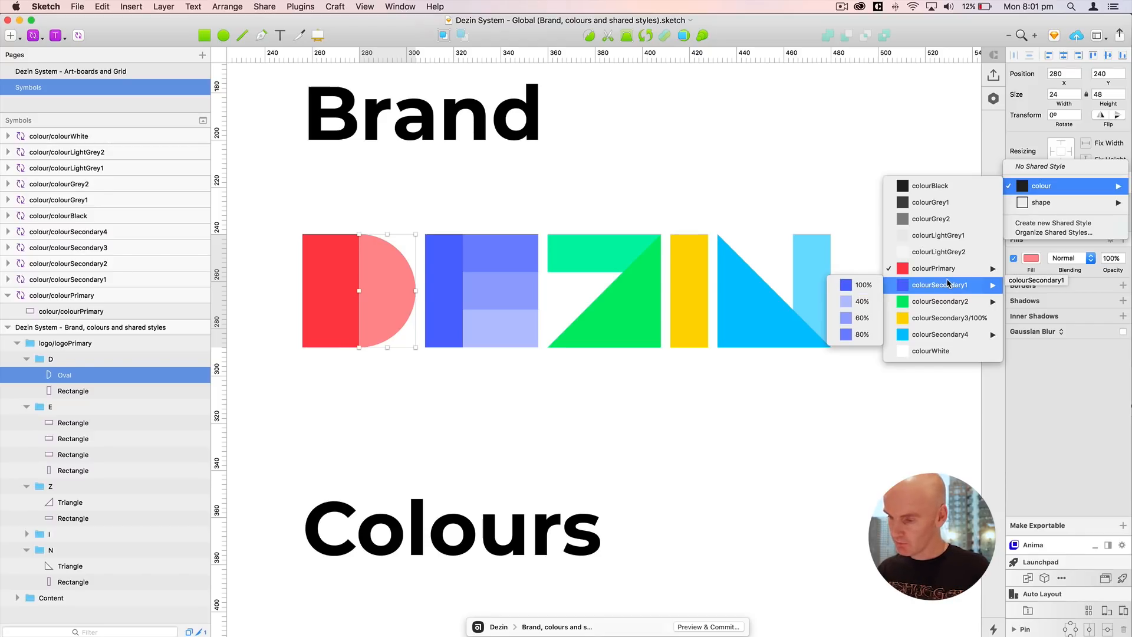
mouse_move(938, 305)
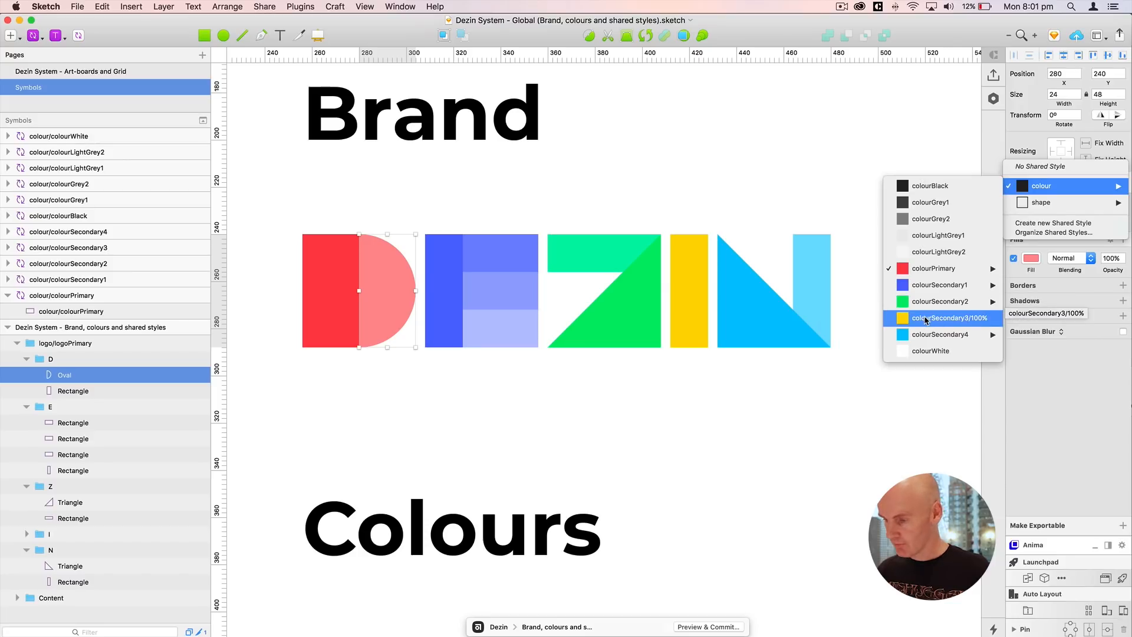
mouse_move(926, 336)
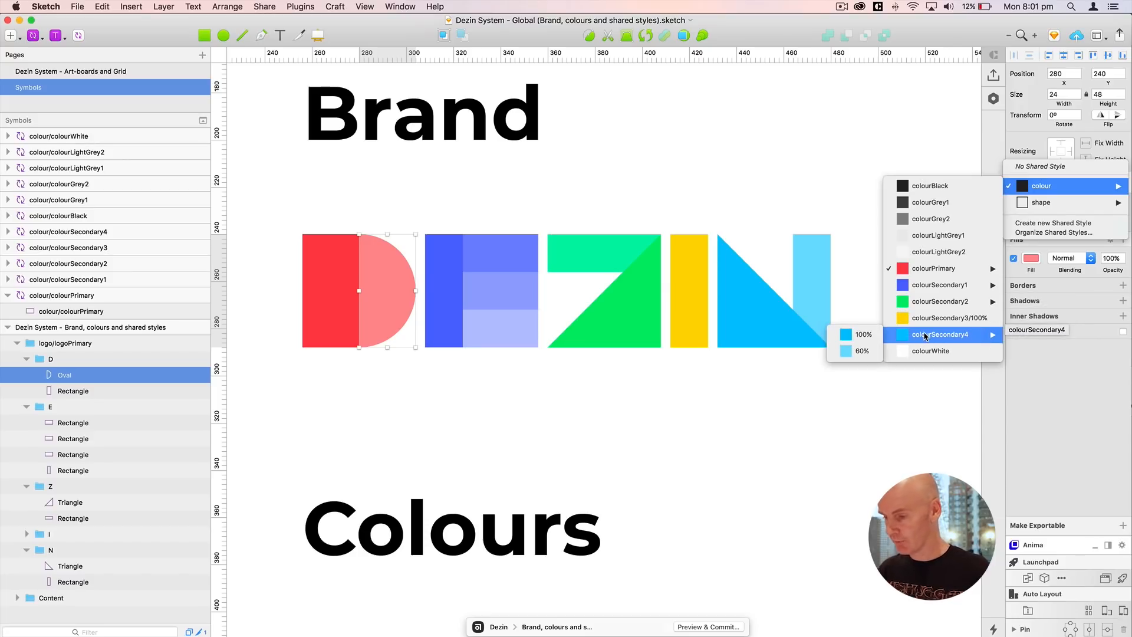
left_click(847, 387)
Step: Show the complete Brand, colours and shared styles artboard and save the document
left_click(705, 206)
key("super+0")
left_click_drag(771, 233, 641, 119)
key("super+minus")
left_click_drag(741, 277, 671, 230)
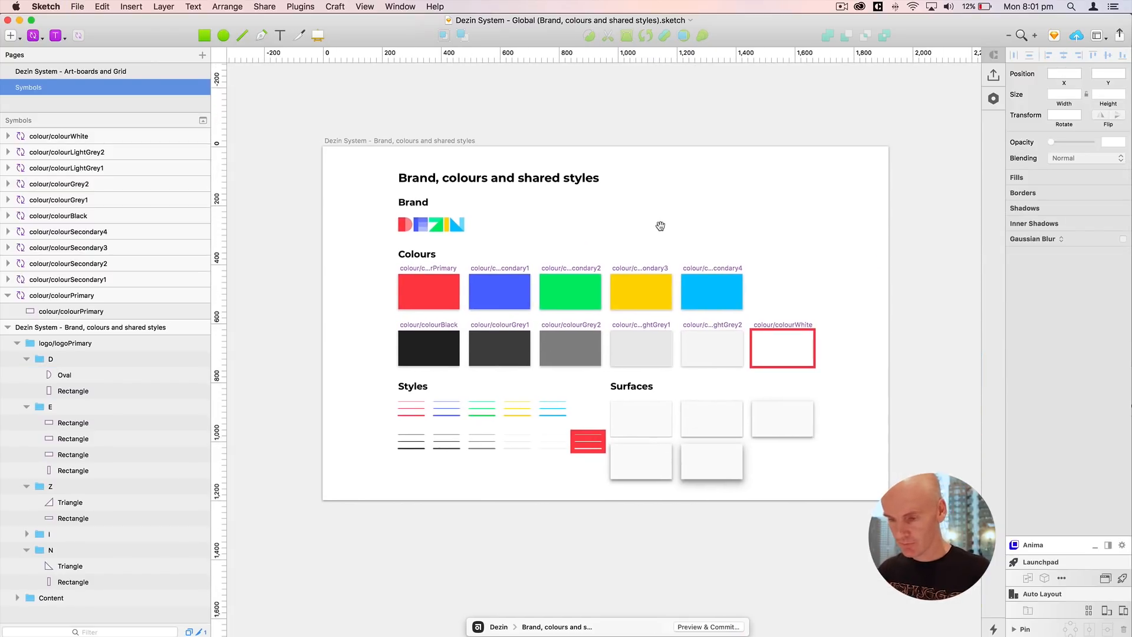
key("super+s")
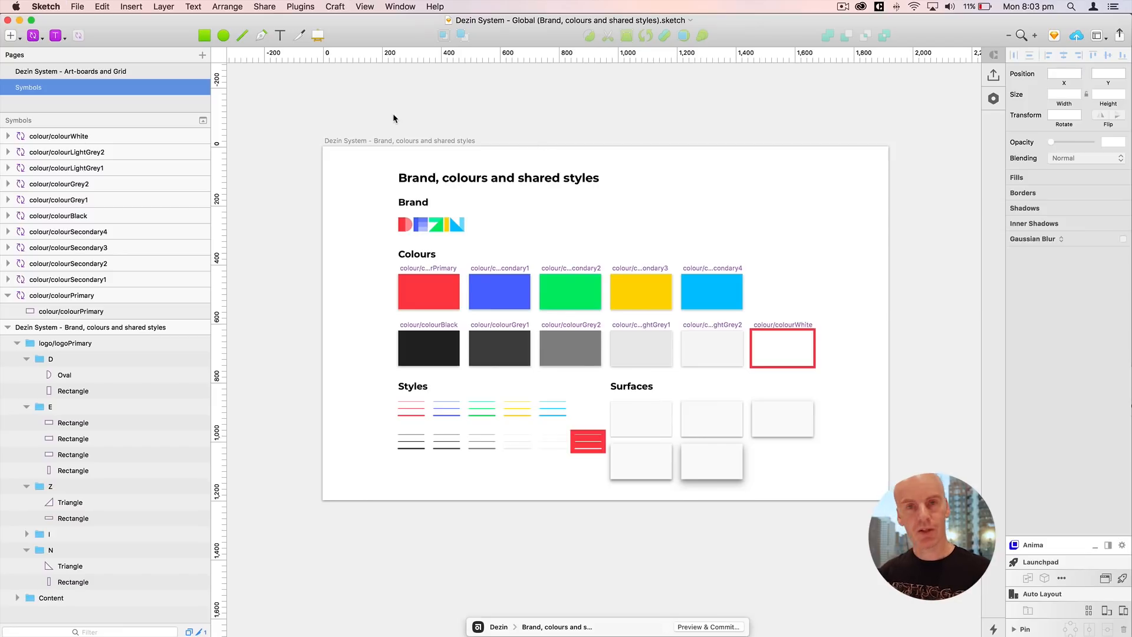
Step: Convert the entire logo/logoPrimary group into a symbol, keeping the name logo/logoPrimary
left_click(402, 225, "super")
key("super+plus")
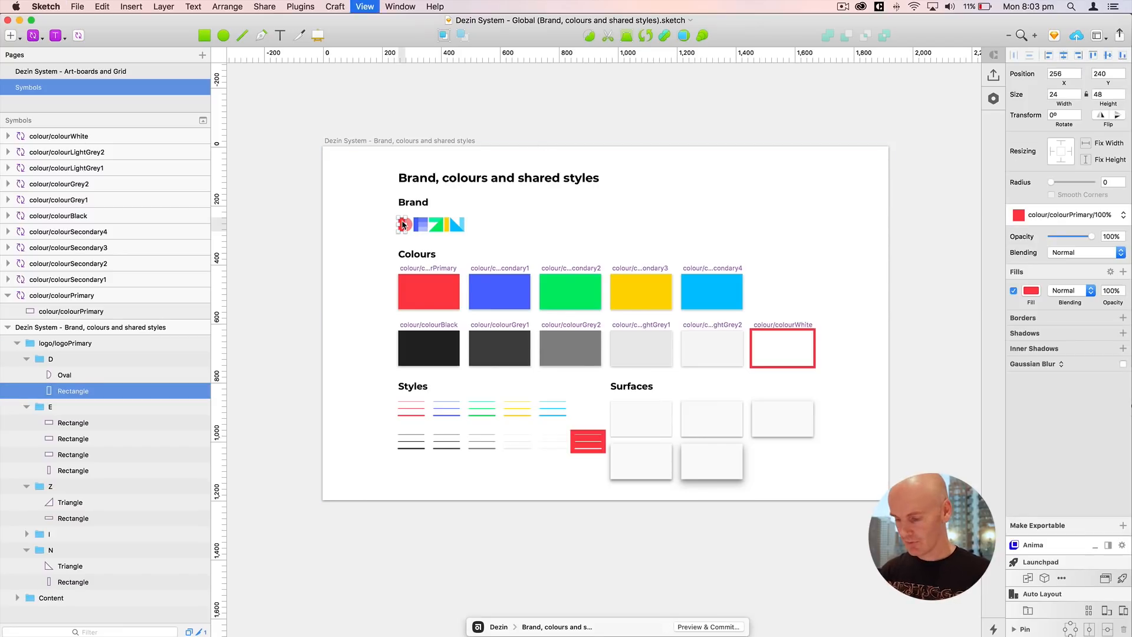
key("super+plus")
left_click_drag(517, 264, 361, 224)
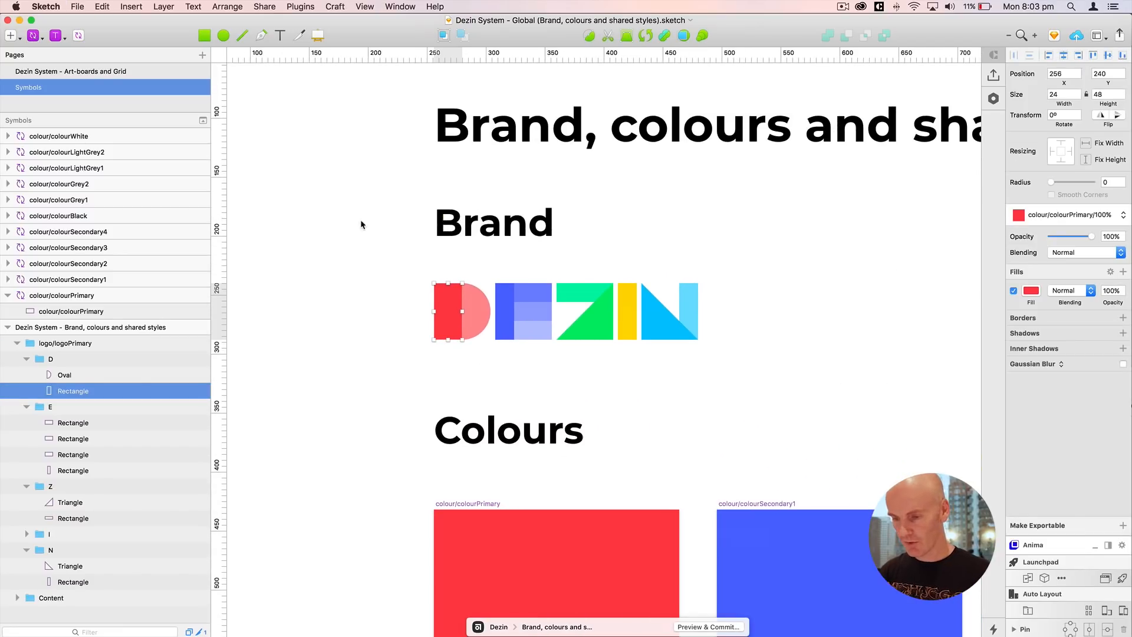
left_click(69, 345)
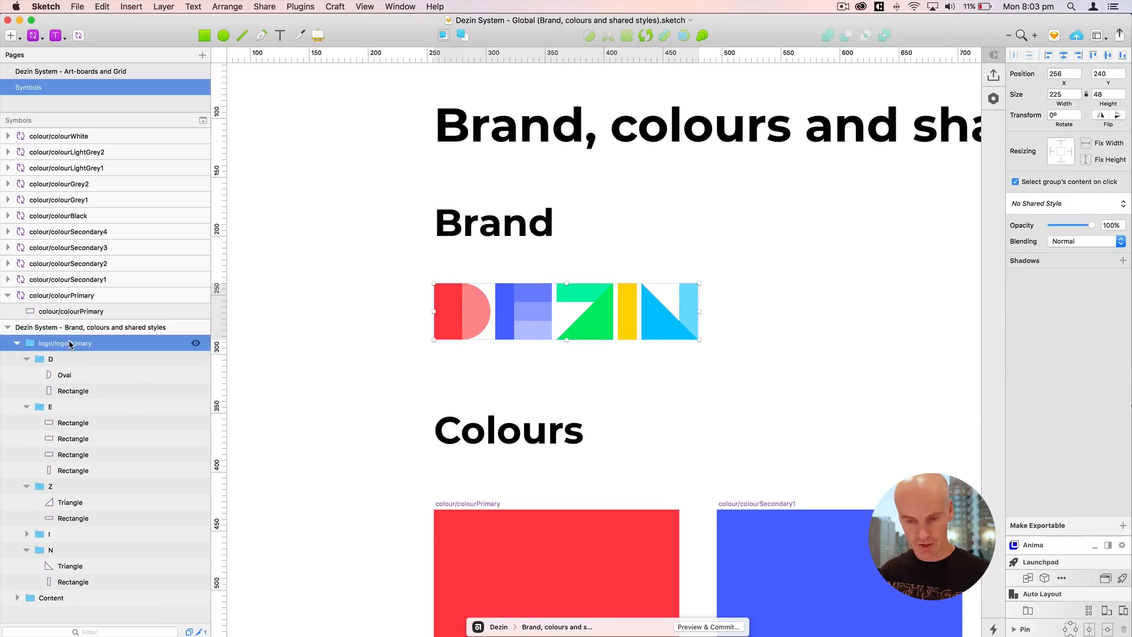
left_click(78, 35)
left_click(687, 137)
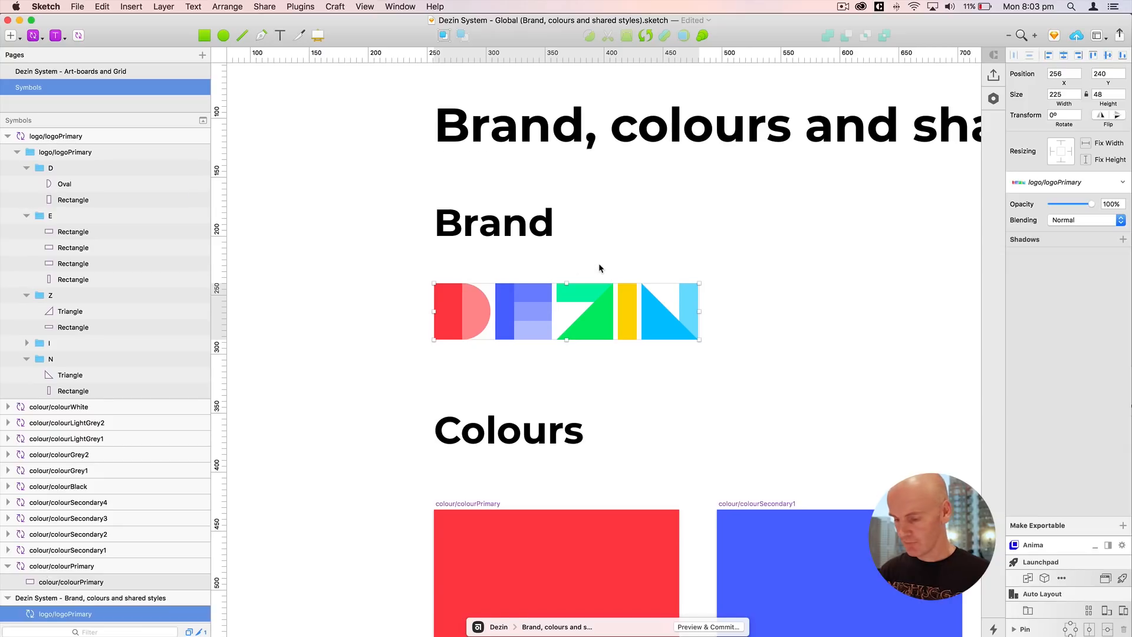
Step: Move the logo/logoPrimary symbol master onto the artboard beneath the Brand heading, at X 256 and Y 240
key("super+minus")
key("super+minus")
key("super+minus")
left_click(588, 255)
scroll(716, 230, "right", 3)
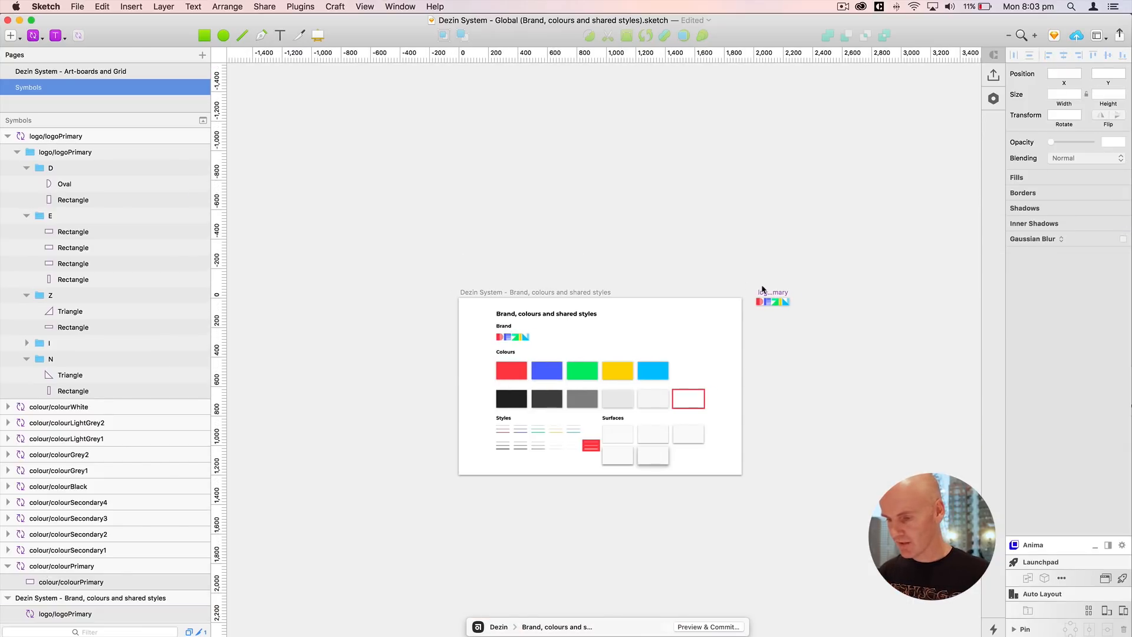
left_click(772, 292)
left_click_drag(770, 295, 536, 335)
key("super+2")
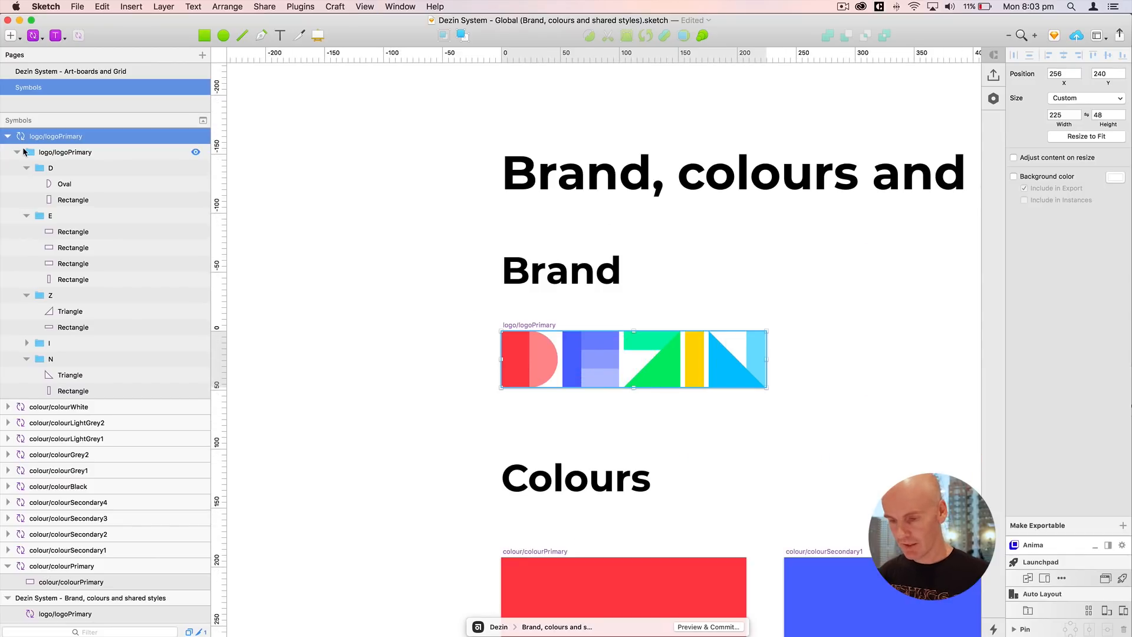
Step: Move the D, E, Z, I and N groups out of the symbol's nested logo/logoPrimary group and delete that leftover group
left_click(45, 169)
left_click(26, 168)
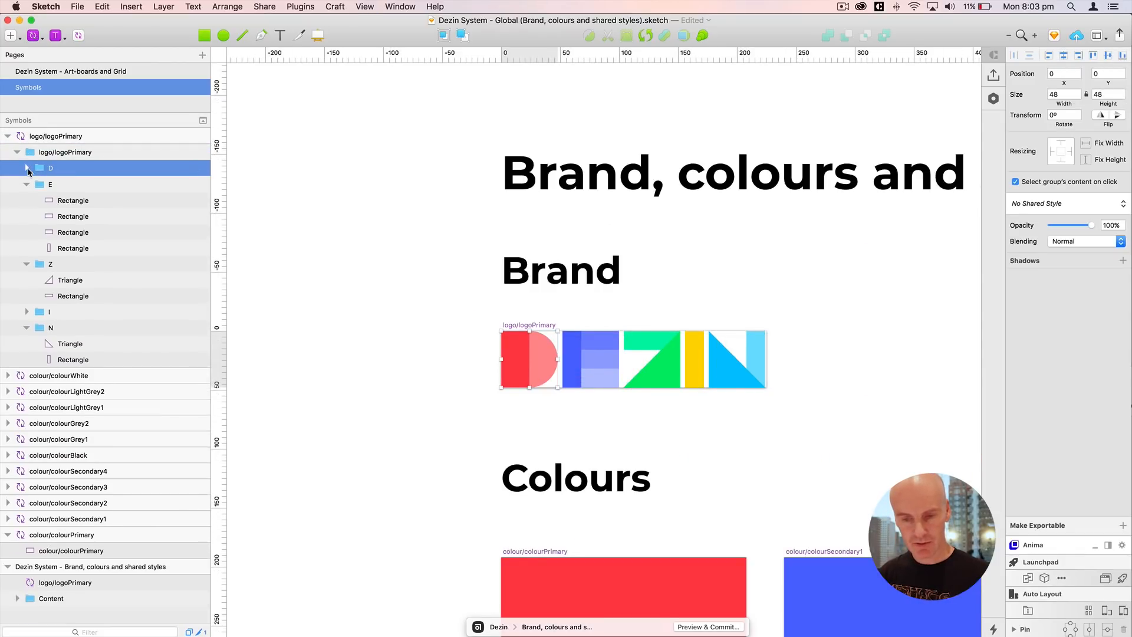
left_click(27, 184)
left_click(27, 200)
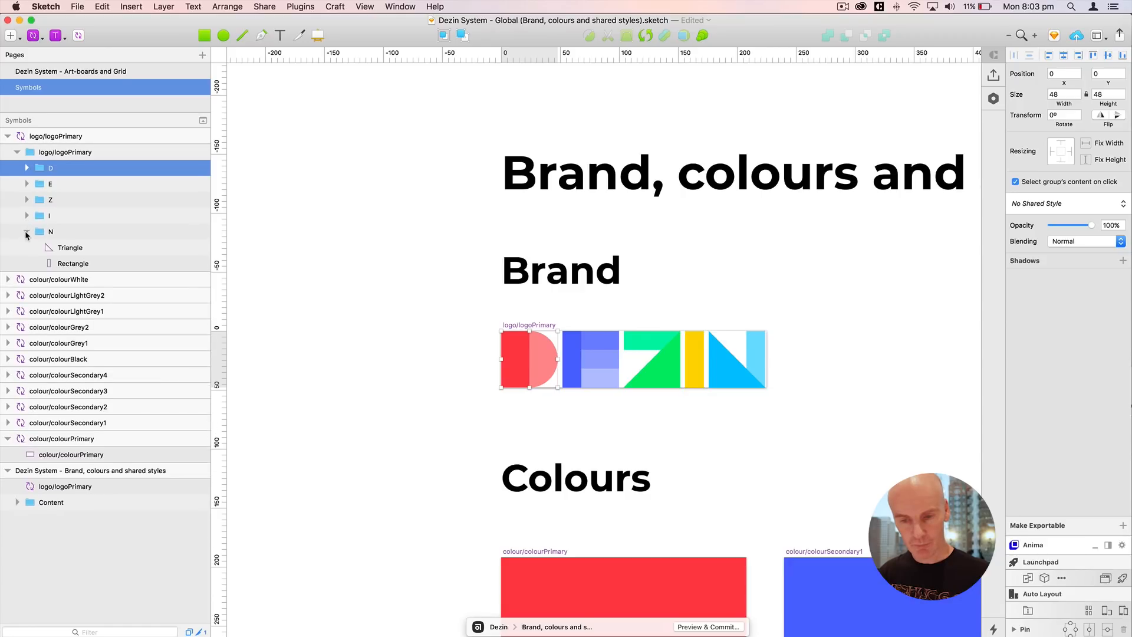
left_click(27, 232)
left_click(50, 232)
left_click(49, 168, "shift")
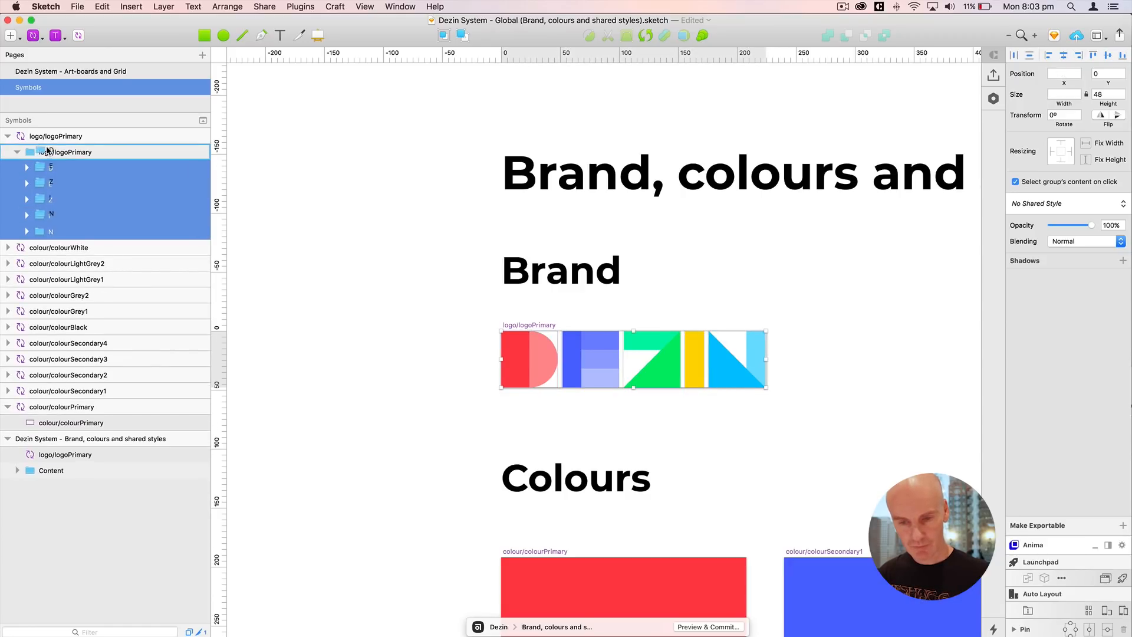
left_click_drag(94, 174, 85, 147)
left_click(71, 231)
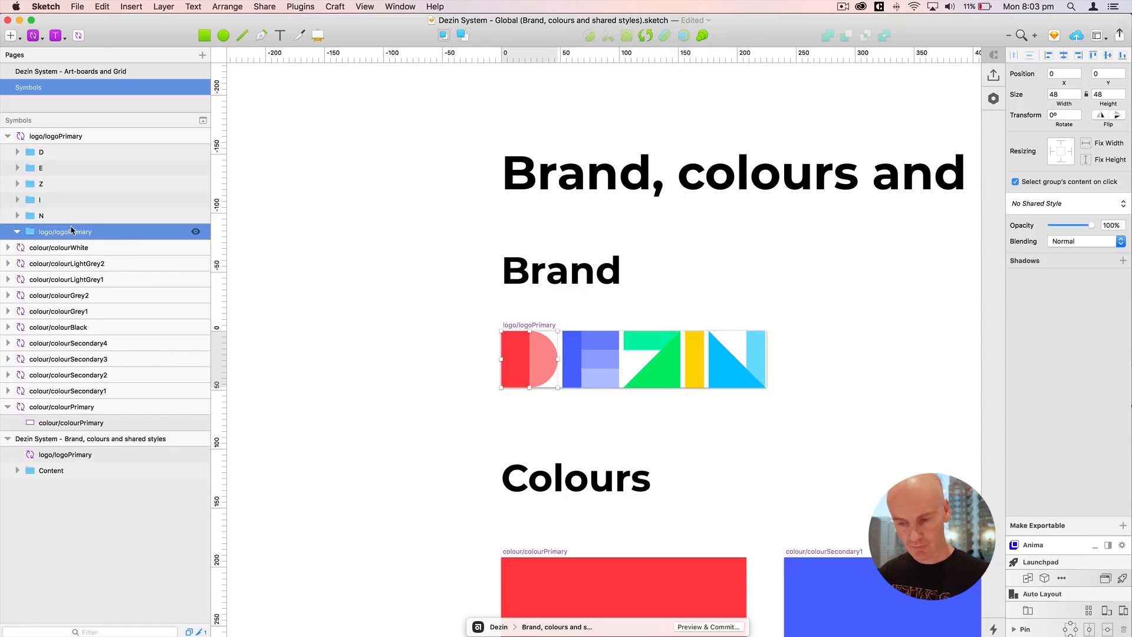
key("Delete")
Step: Collapse the logo/logoPrimary symbol and reorder it below colour/colourPrimary in the layer list, collapsing that symbol too
left_click(56, 138)
left_click(8, 136)
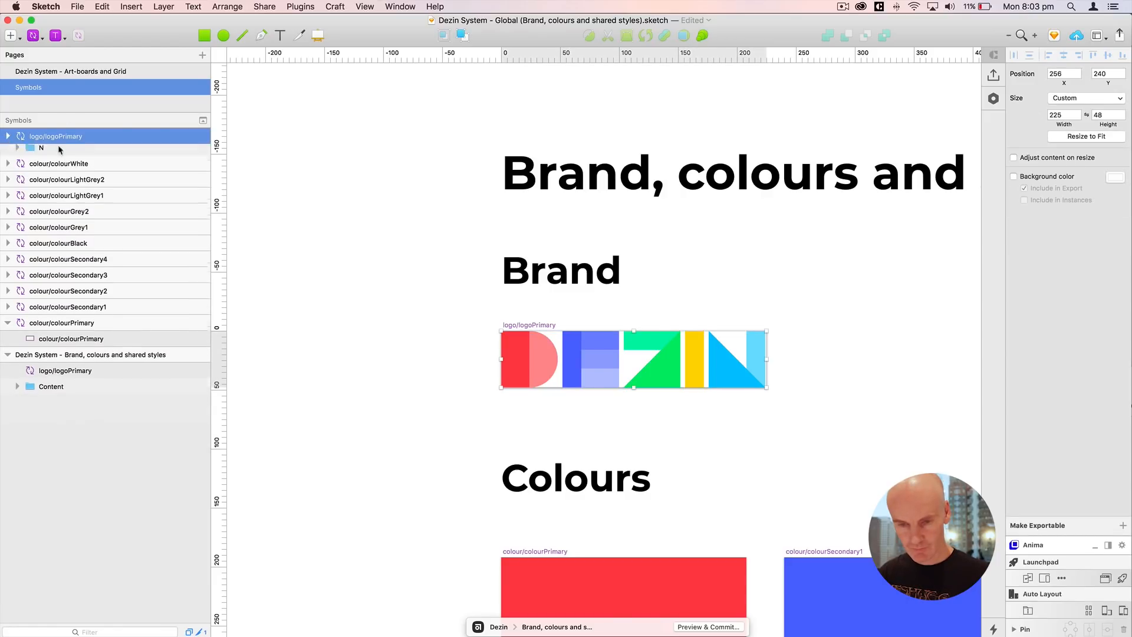
left_click_drag(47, 140, 9, 317)
left_click(8, 295)
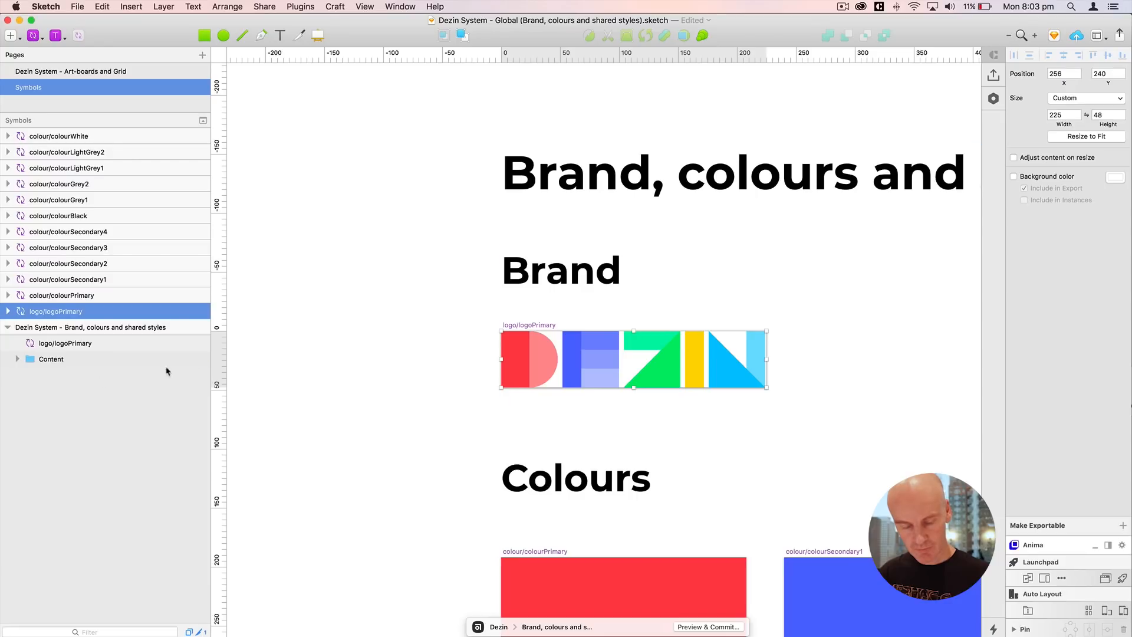
Step: Delete the redundant logo/logoPrimary symbol instance from the Brand, colours and shared styles artboard
left_click(18, 359)
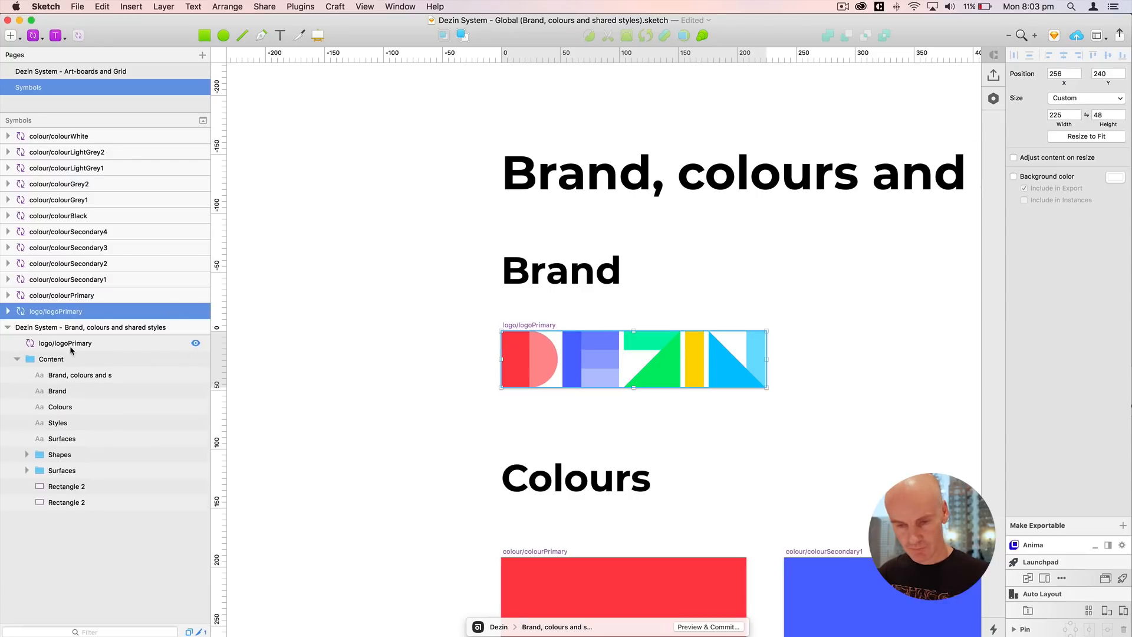
left_click(80, 344)
key("Delete")
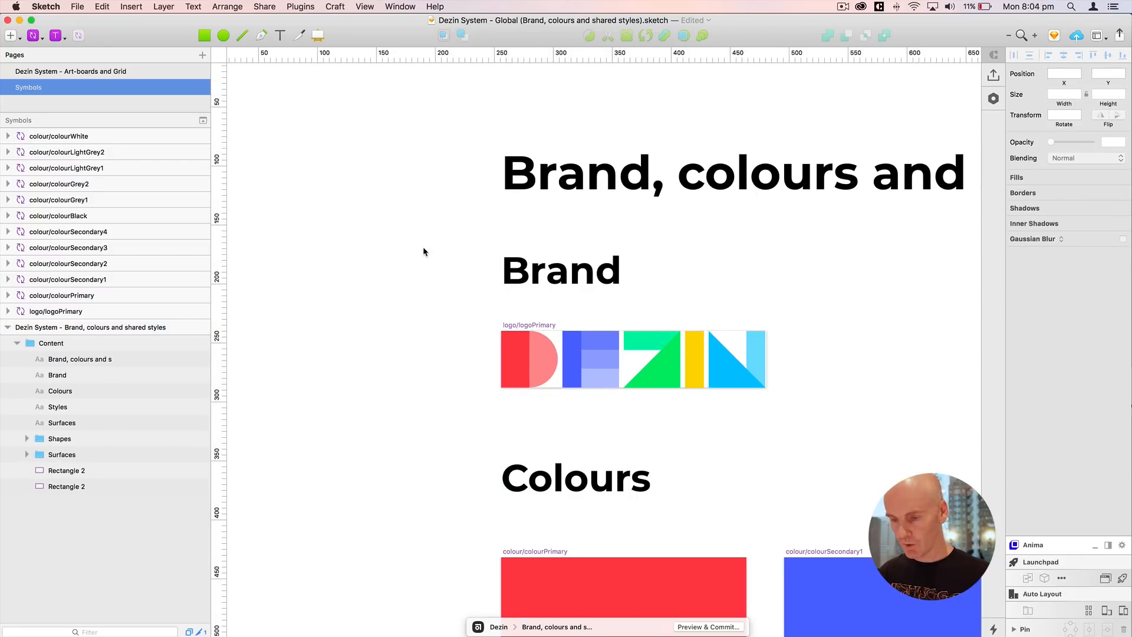
Step: Save the document with the logo symbol in place and bring the whole artboard into view
key("super+s")
key("super+minus")
key("super+minus")
left_click_drag(679, 273, 516, 138)
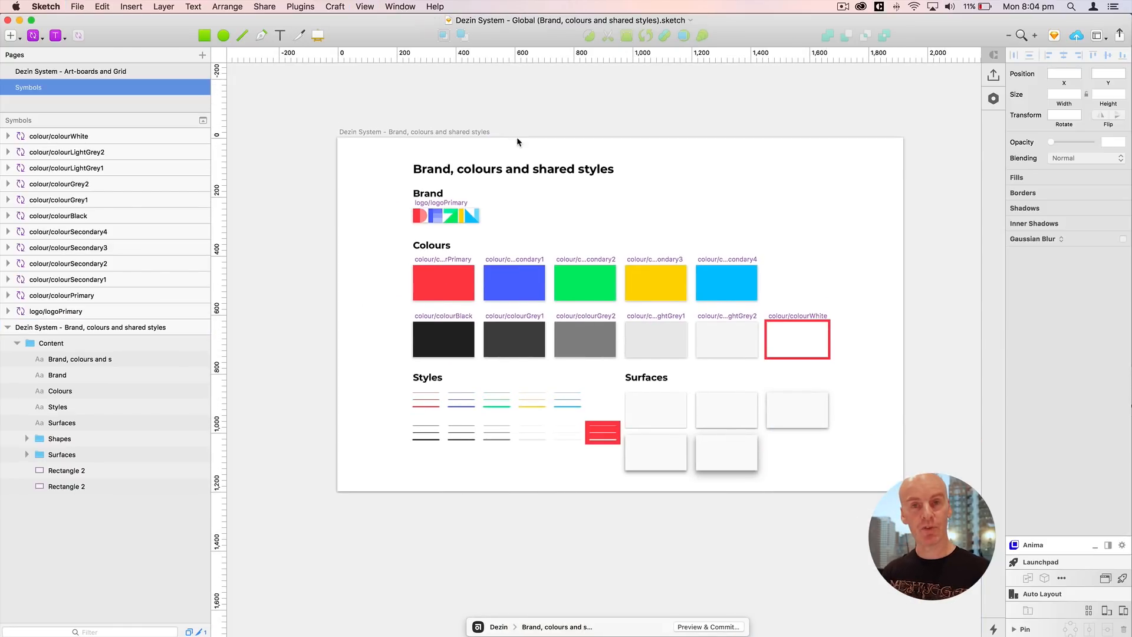